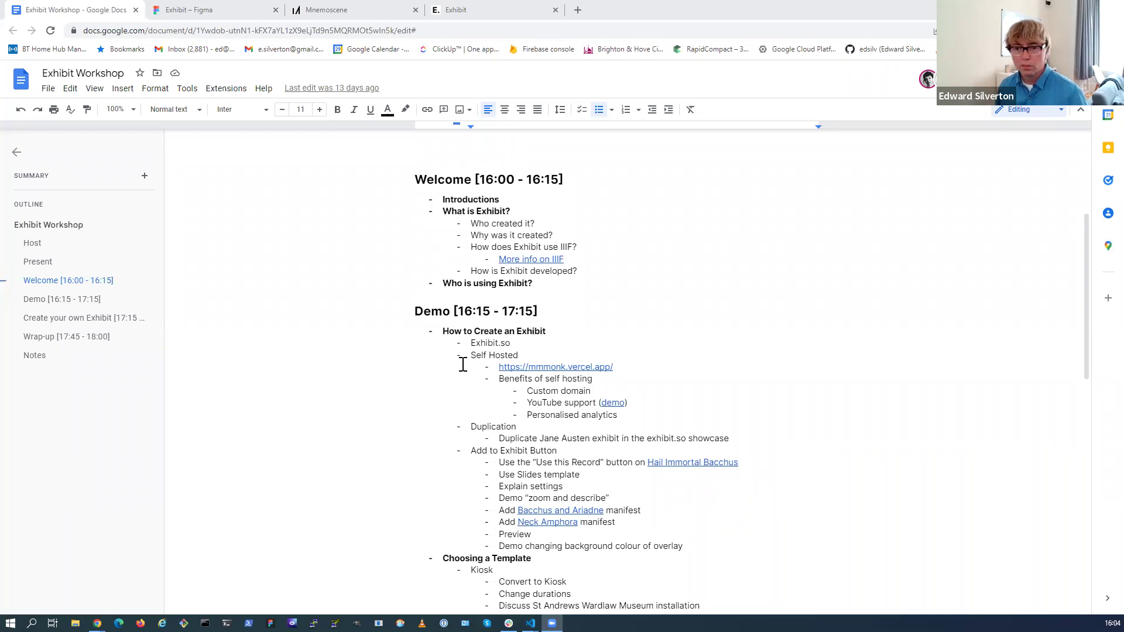
# - Select the agenda document's web address in the address bar, then return focus to the doc
pyautogui.click(310, 263)
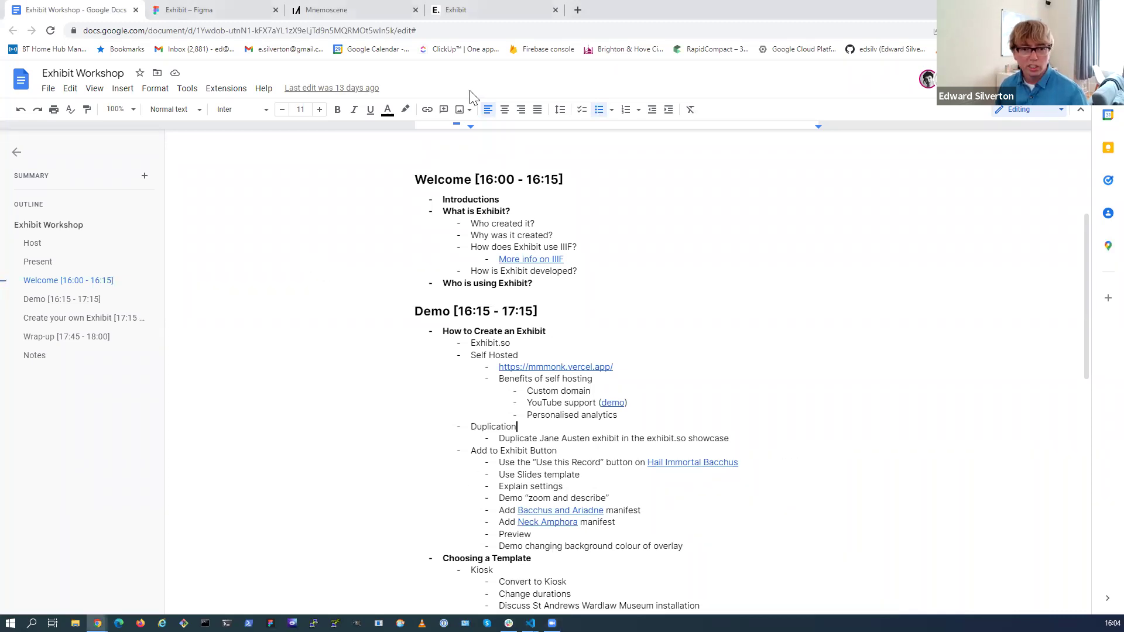
pyautogui.click(320, 32)
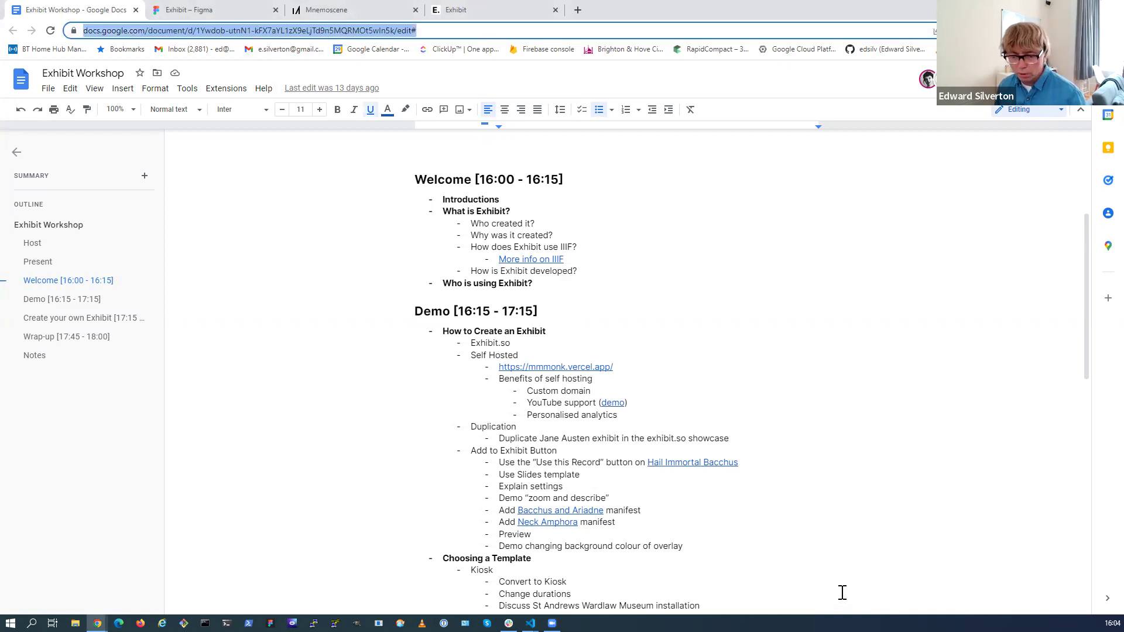
pyautogui.click(489, 383)
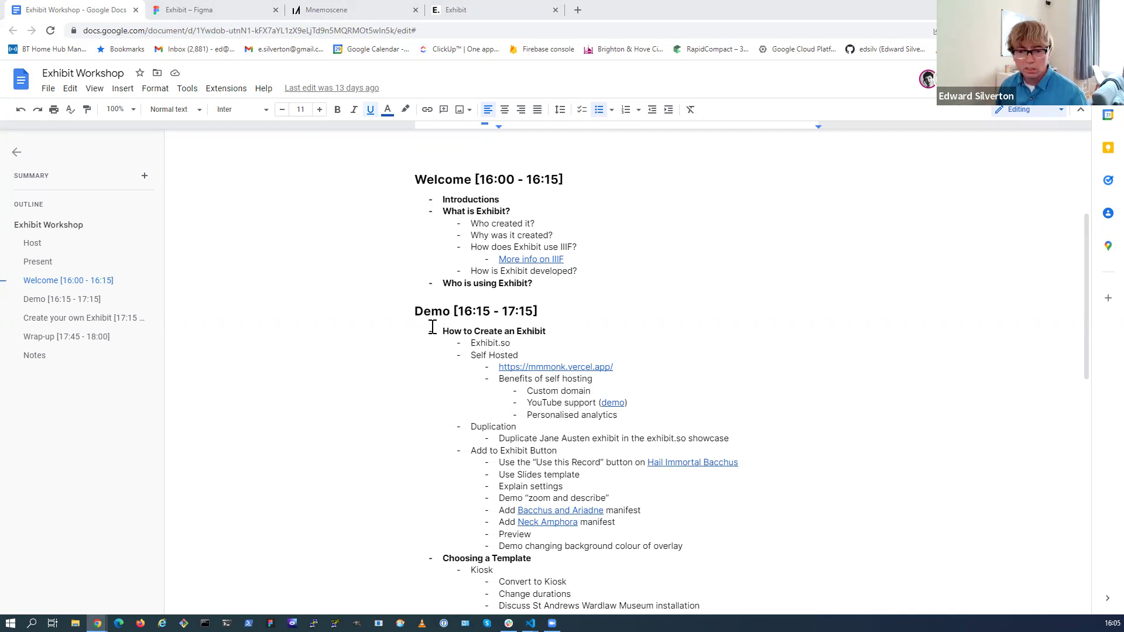
# - Scroll to the top of the agenda and place the cursor on the empty bullet under Present
pyautogui.scroll(4, 432, 326)
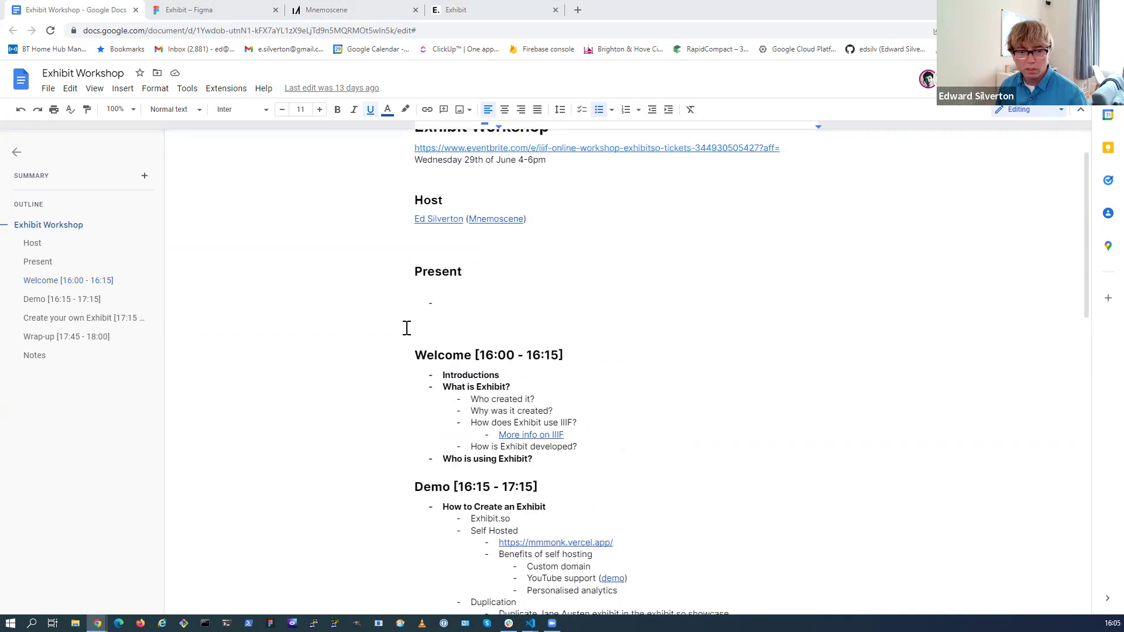
pyautogui.click(447, 362)
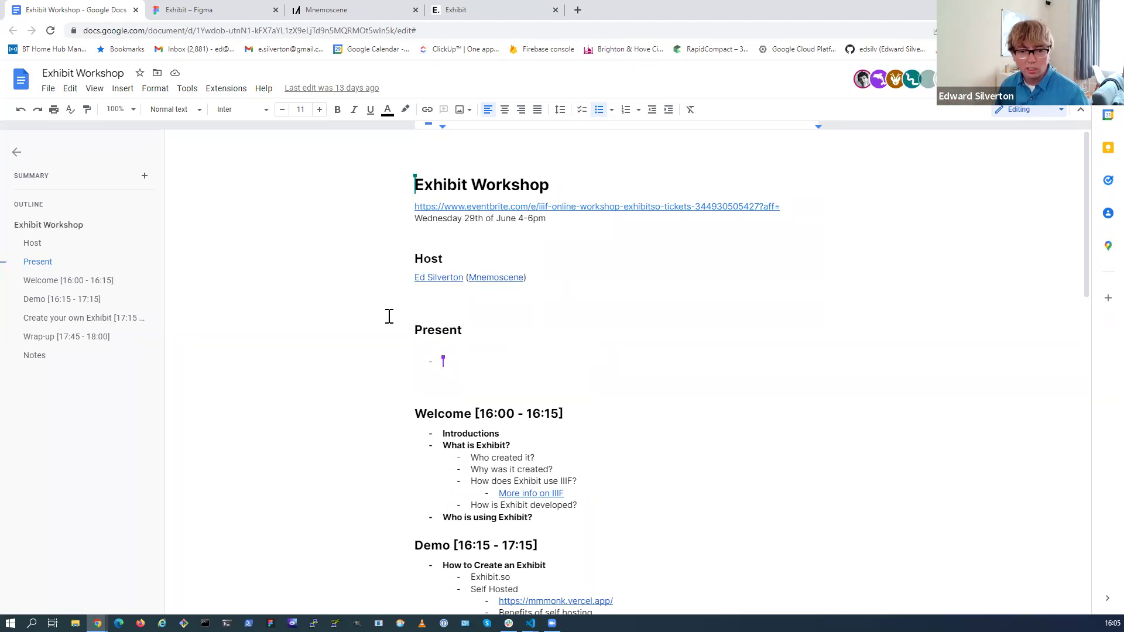
pyautogui.scroll(-15, 351, 306)
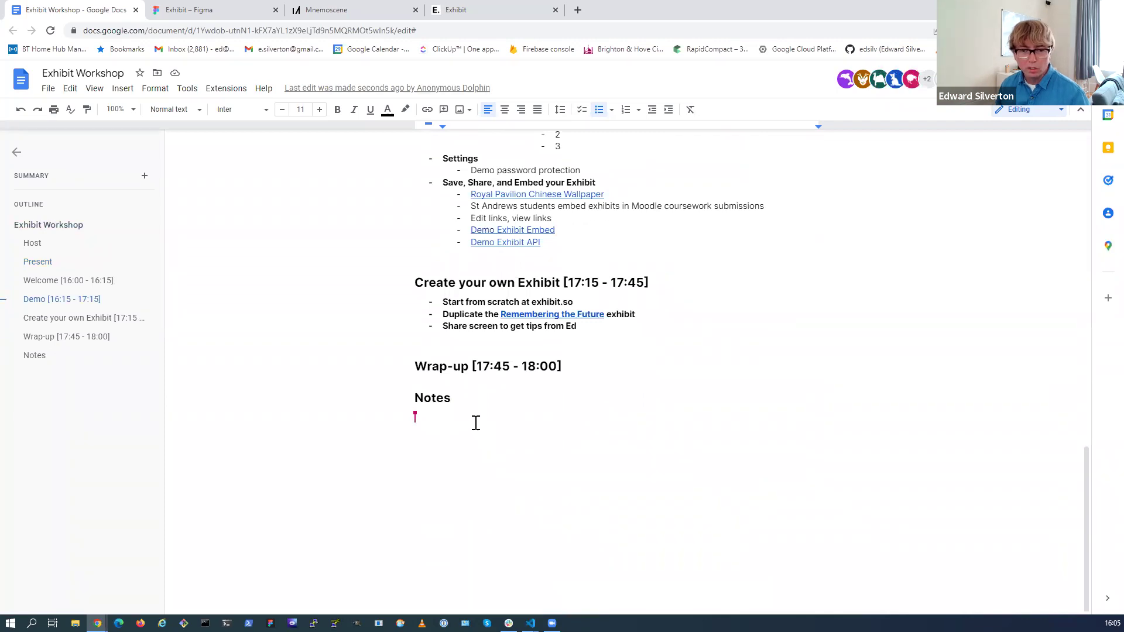
# - Let collaborators fill the Present list, then open universalviewer.dev in a new tab
pyautogui.scroll(15, 661, 412)
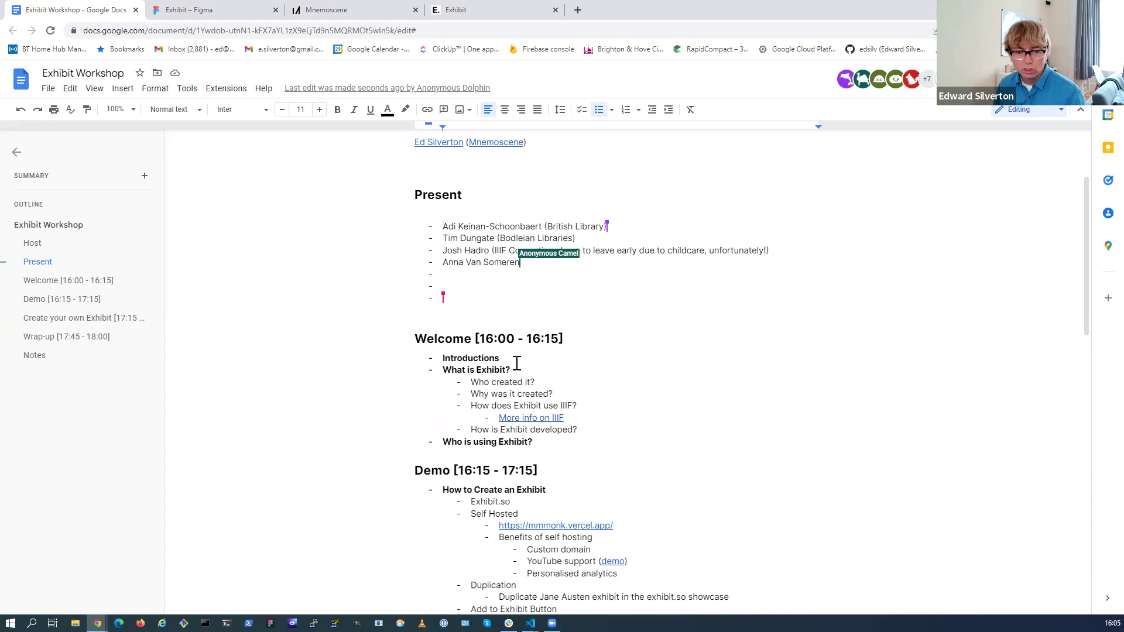
pyautogui.click(507, 355)
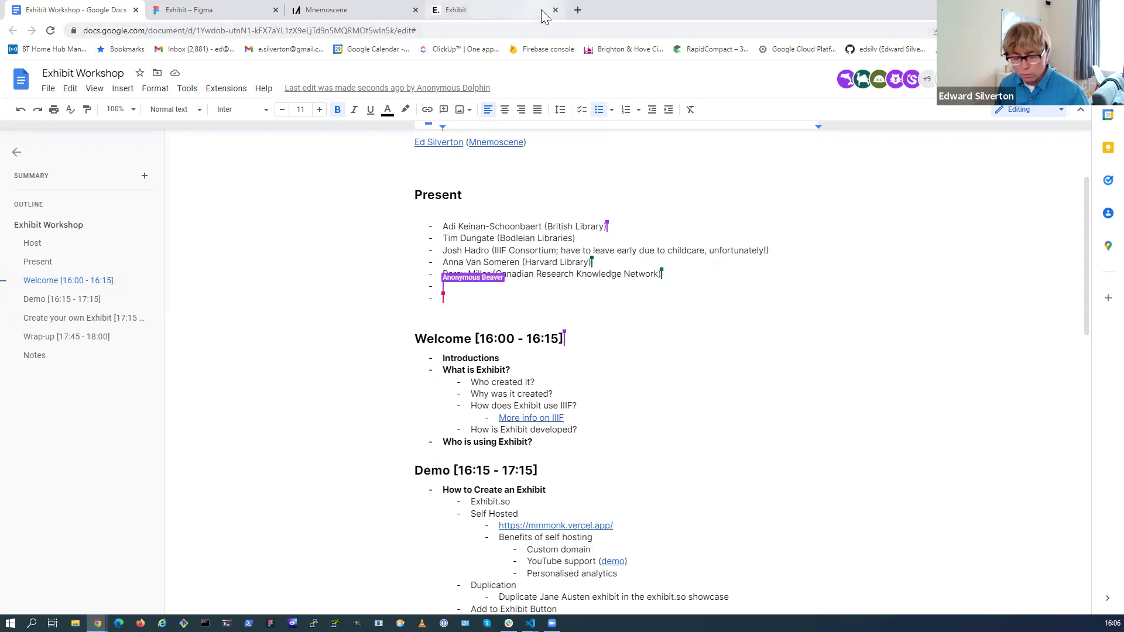
pyautogui.hotkey('ctrl', 't')
pyautogui.write('universalviewer.dev')
pyautogui.press('Return')
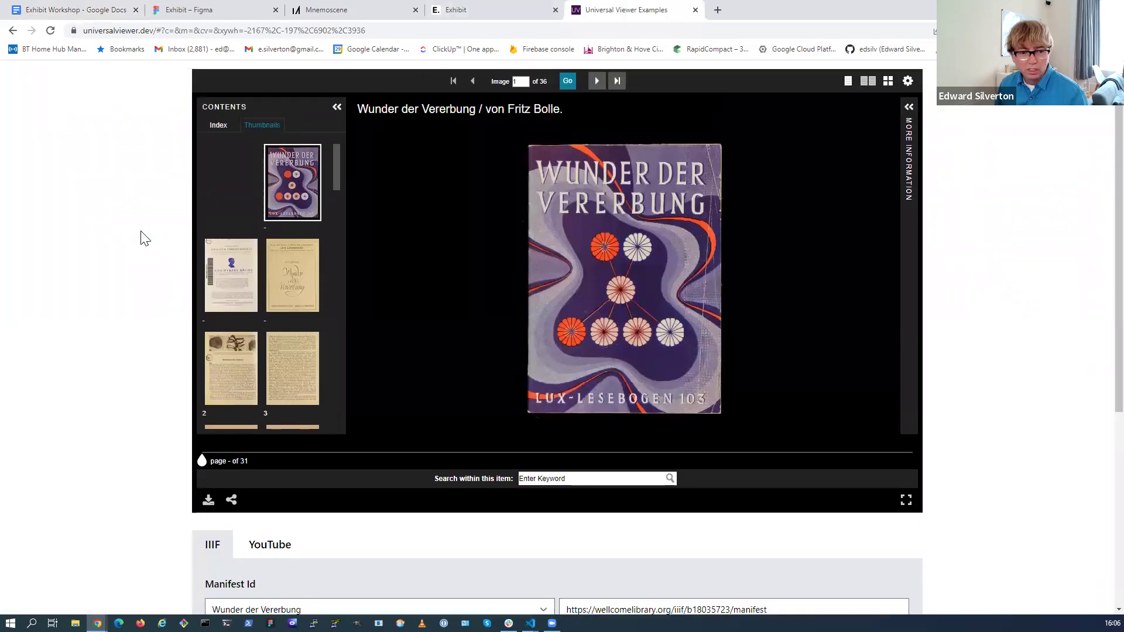
# - Show the pages 2–3 spread of Wunder der Vererbung, then switch to the Mnemoscene tab
pyautogui.scroll(-3, 142, 237)
pyautogui.scroll(3, 143, 236)
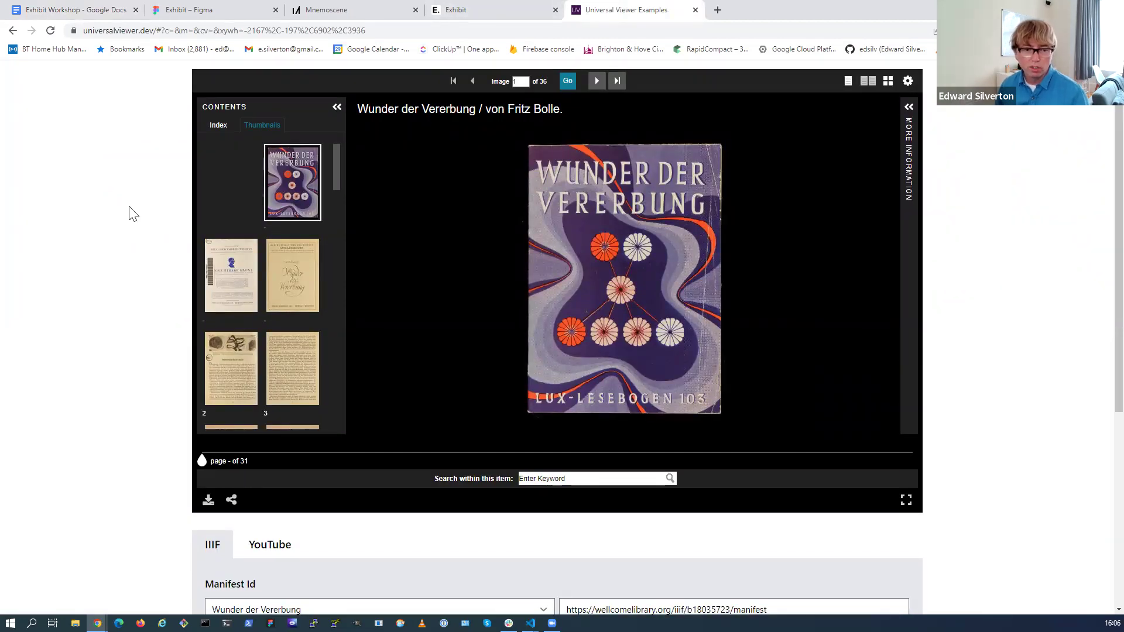
pyautogui.click(231, 277)
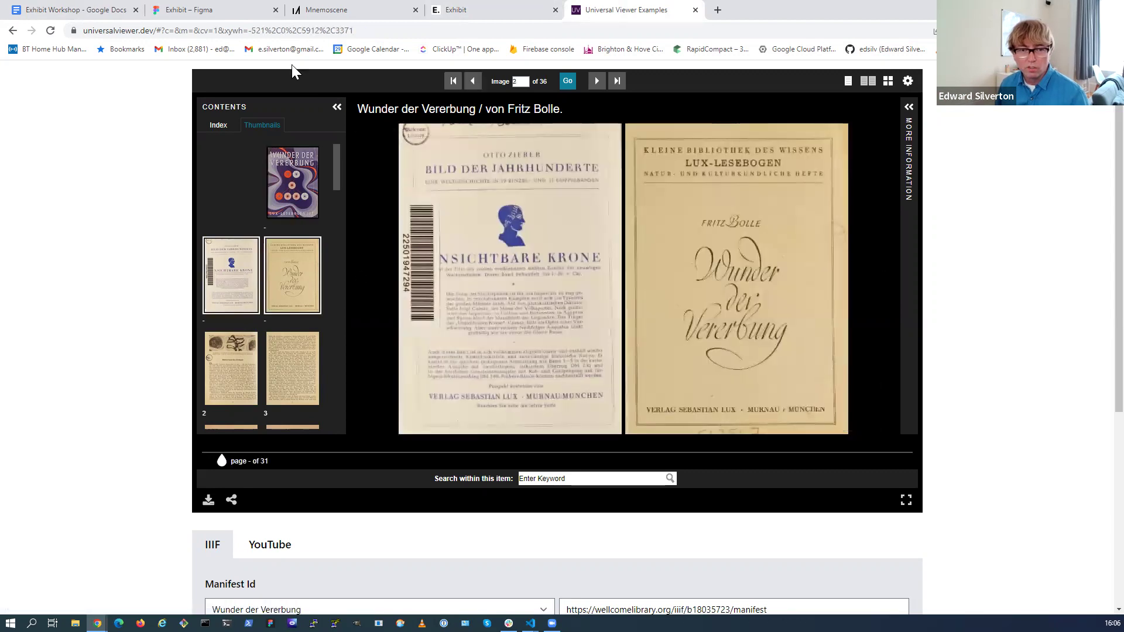
pyautogui.click(341, 14)
# - View the full mnemoscene.io address in the address bar, then refocus the page
pyautogui.click(156, 31)
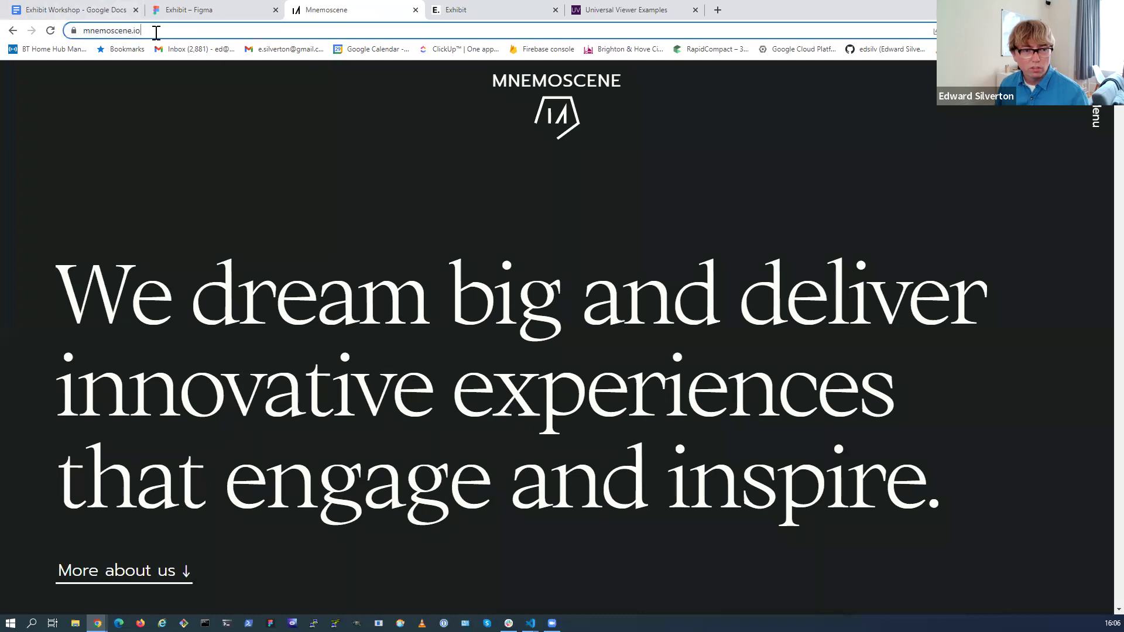
pyautogui.click(196, 30)
pyautogui.click(328, 200)
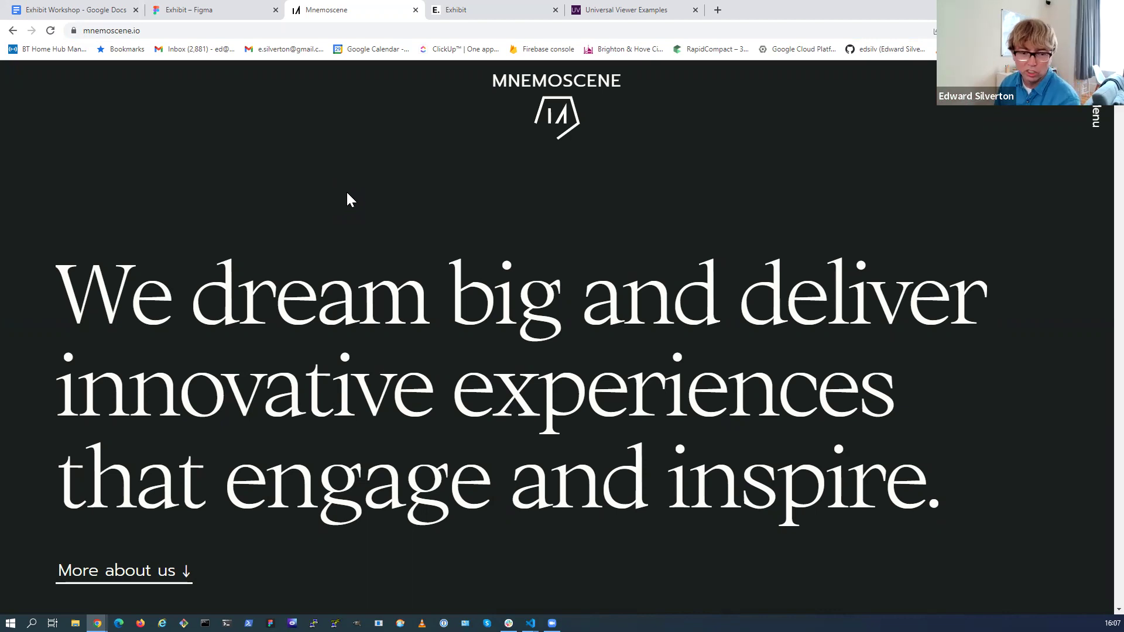
# - Scroll through the Exhibit, Grace and Brixton81 showcases, then return to the agenda document
pyautogui.scroll(-5, 351, 196)
pyautogui.scroll(-10, 375, 206)
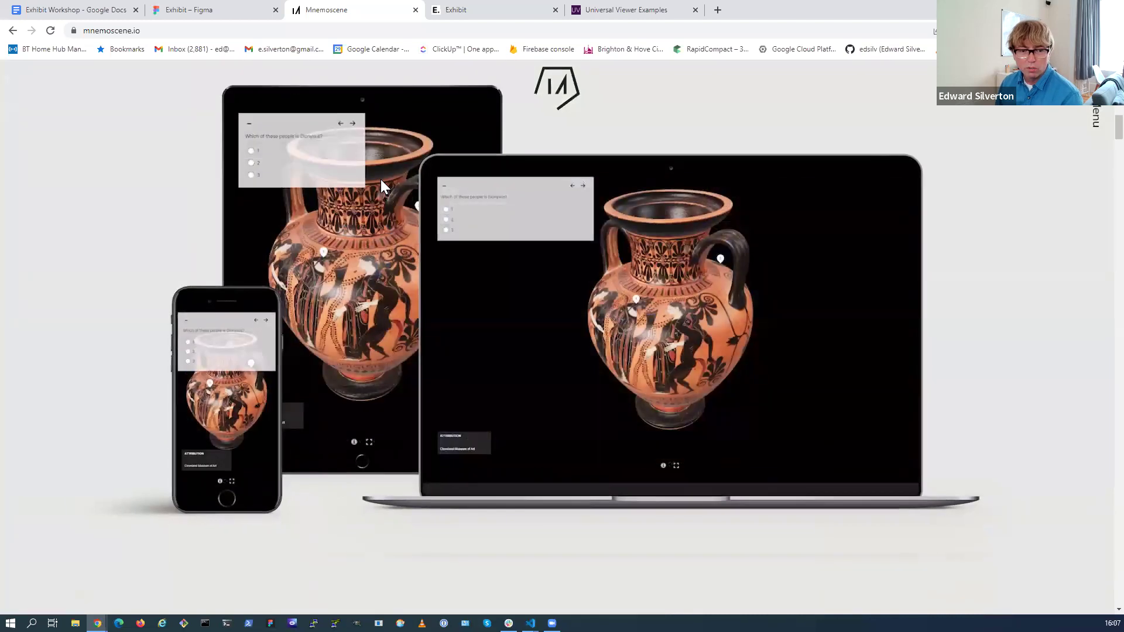
pyautogui.scroll(-5, 374, 176)
pyautogui.scroll(-3, 366, 169)
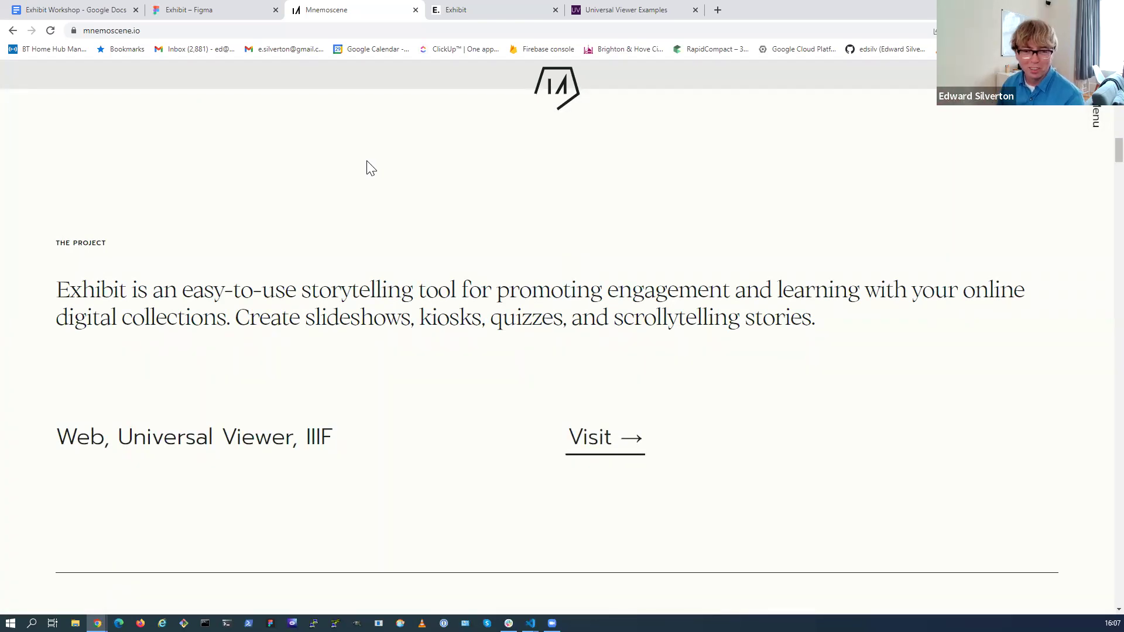
pyautogui.scroll(-5, 353, 168)
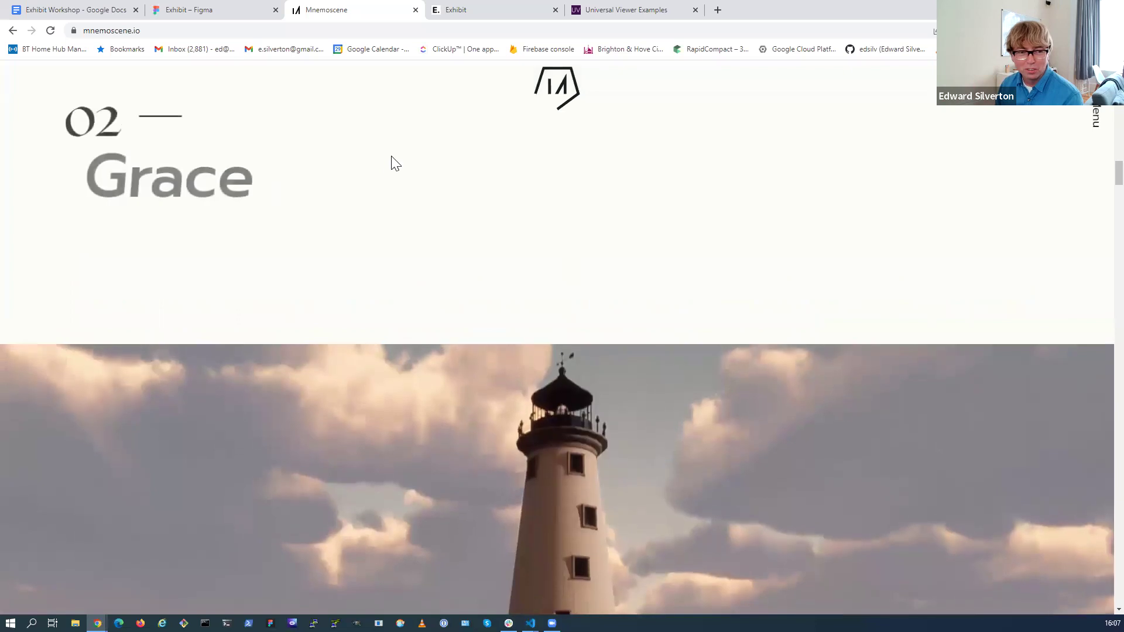
pyautogui.scroll(-3, 393, 154)
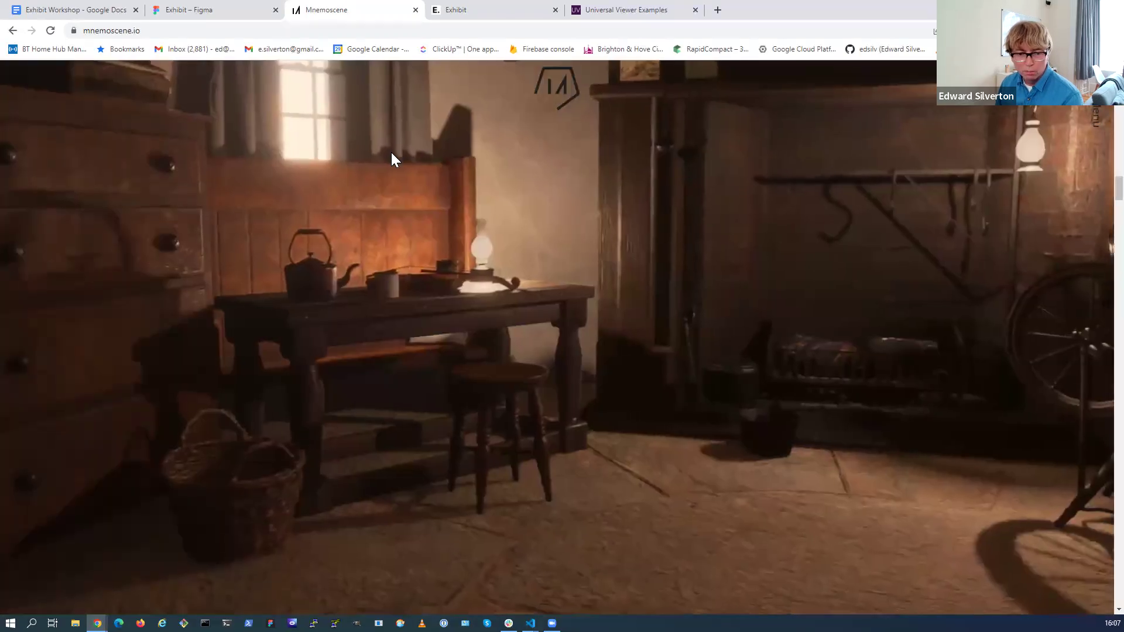
pyautogui.scroll(-4, 391, 152)
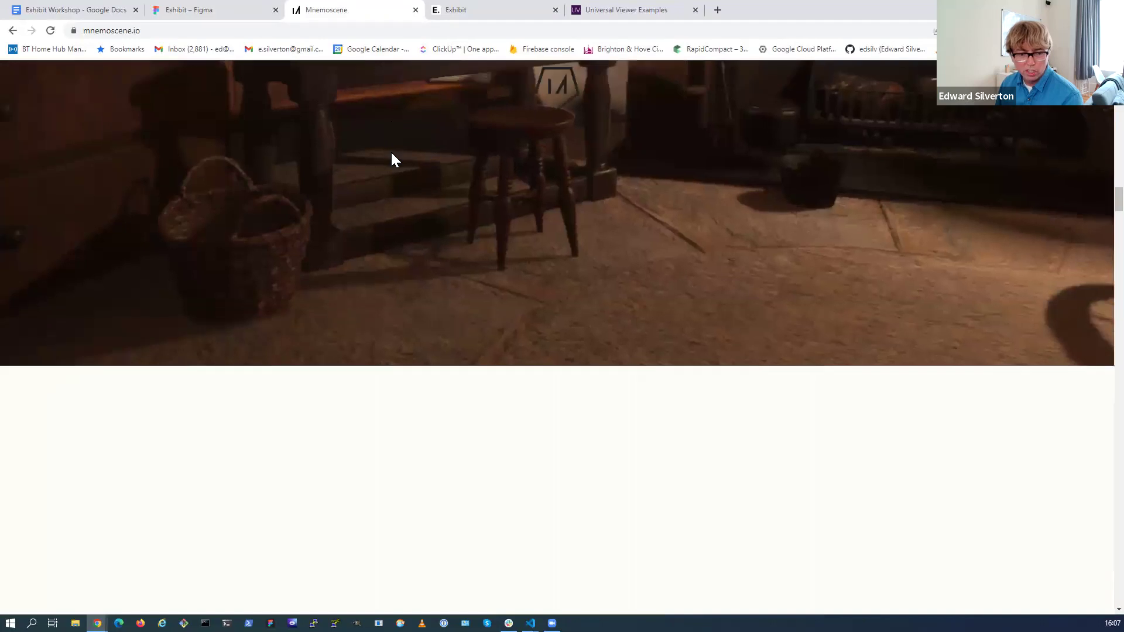
pyautogui.scroll(-4, 391, 152)
pyautogui.scroll(-7, 391, 152)
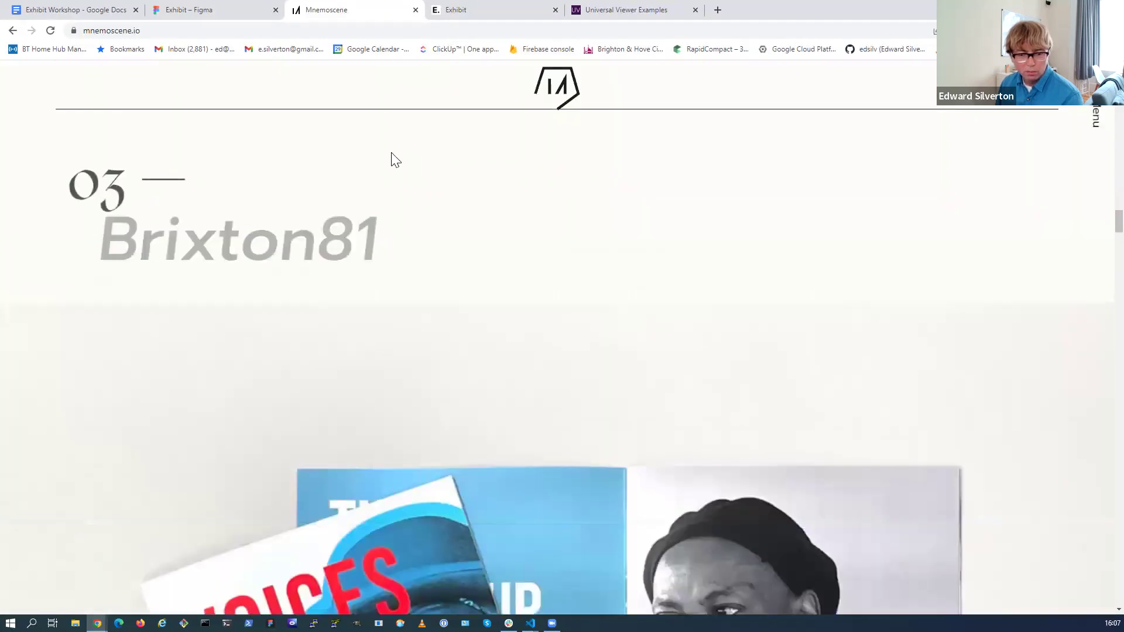
pyautogui.scroll(-9, 391, 154)
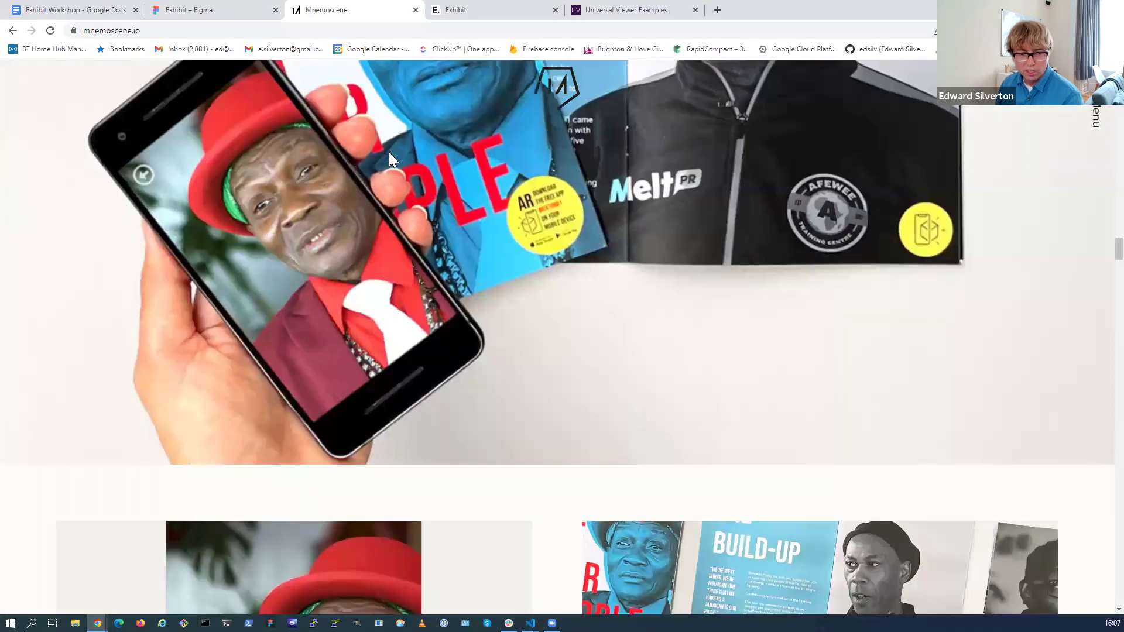
pyautogui.scroll(-6, 389, 152)
pyautogui.scroll(-10, 386, 164)
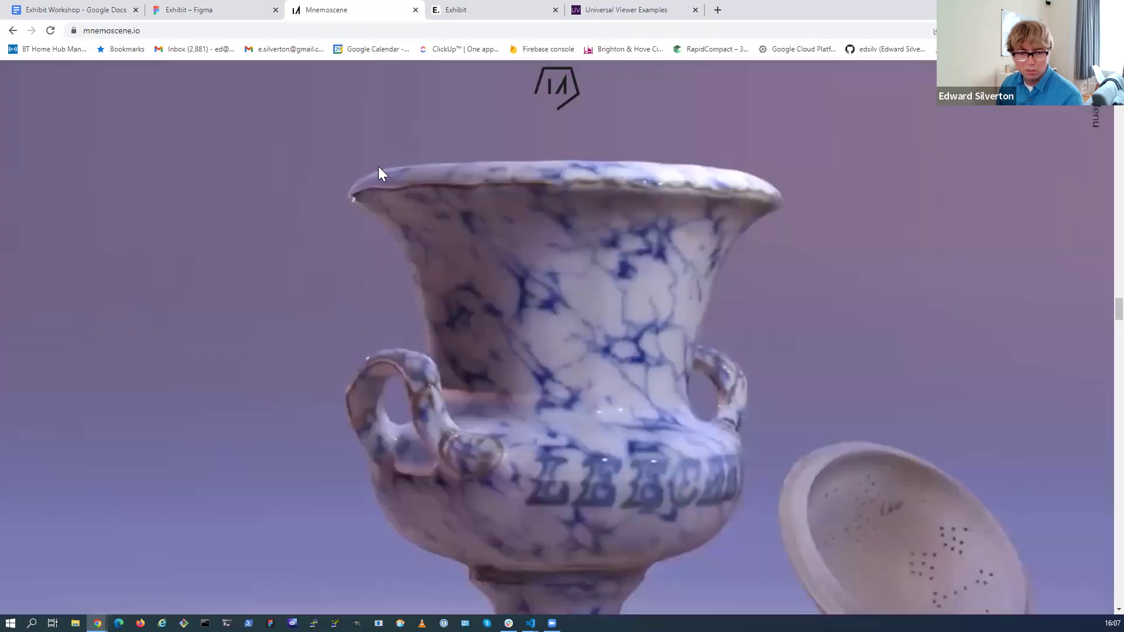
pyautogui.scroll(-2, 365, 181)
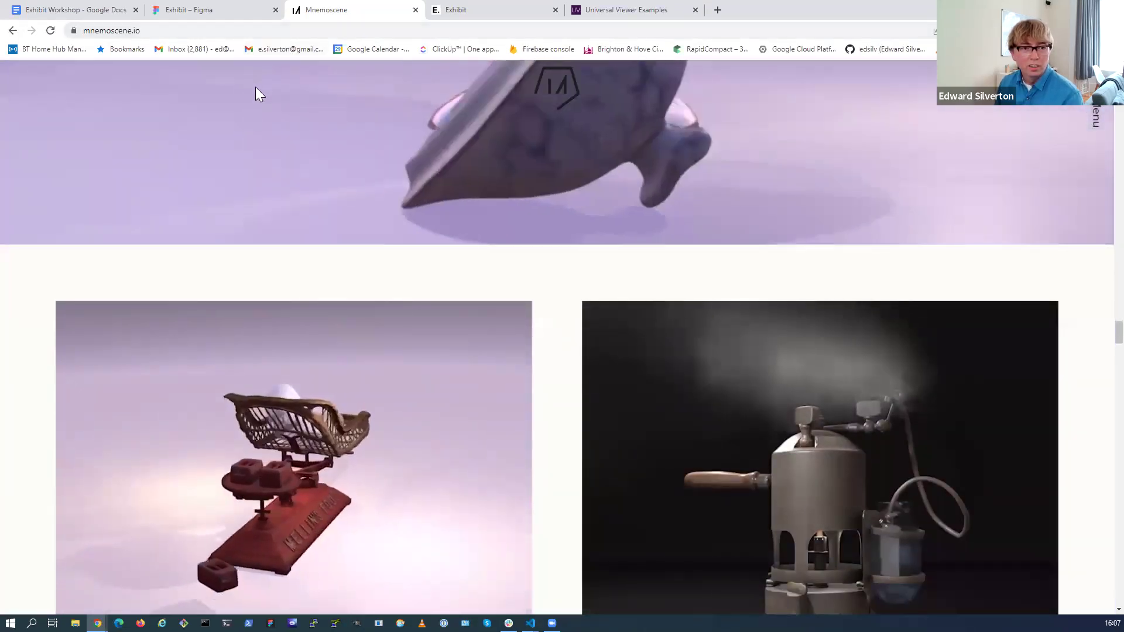
pyautogui.click(35, 14)
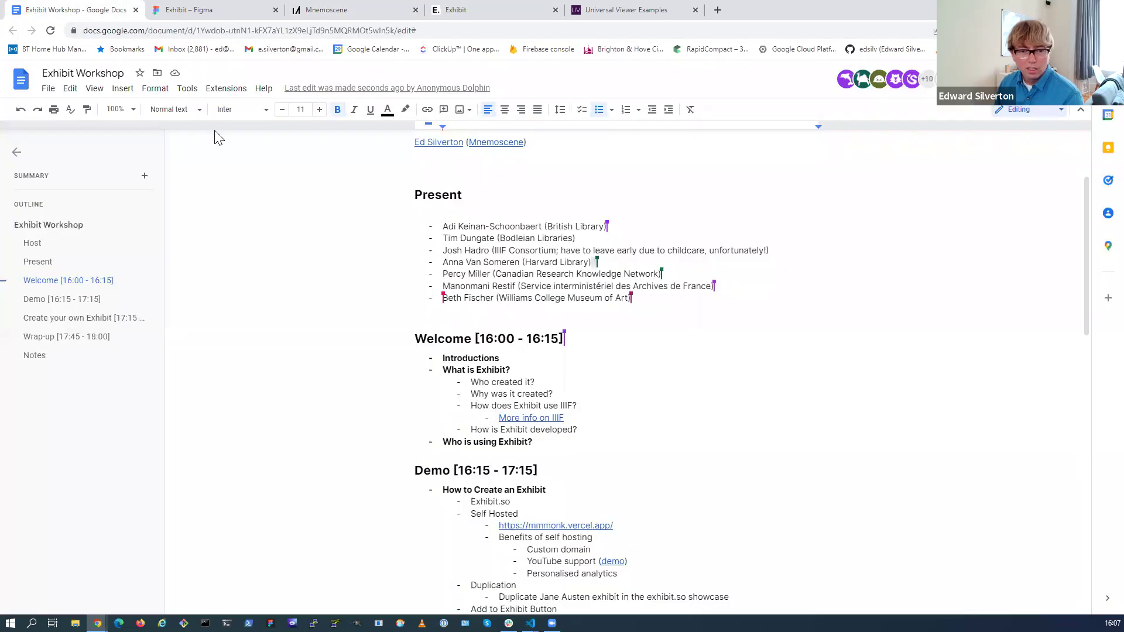
# - Review the filled Present list, then switch to the exhibit.so home page
pyautogui.scroll(-1, 346, 320)
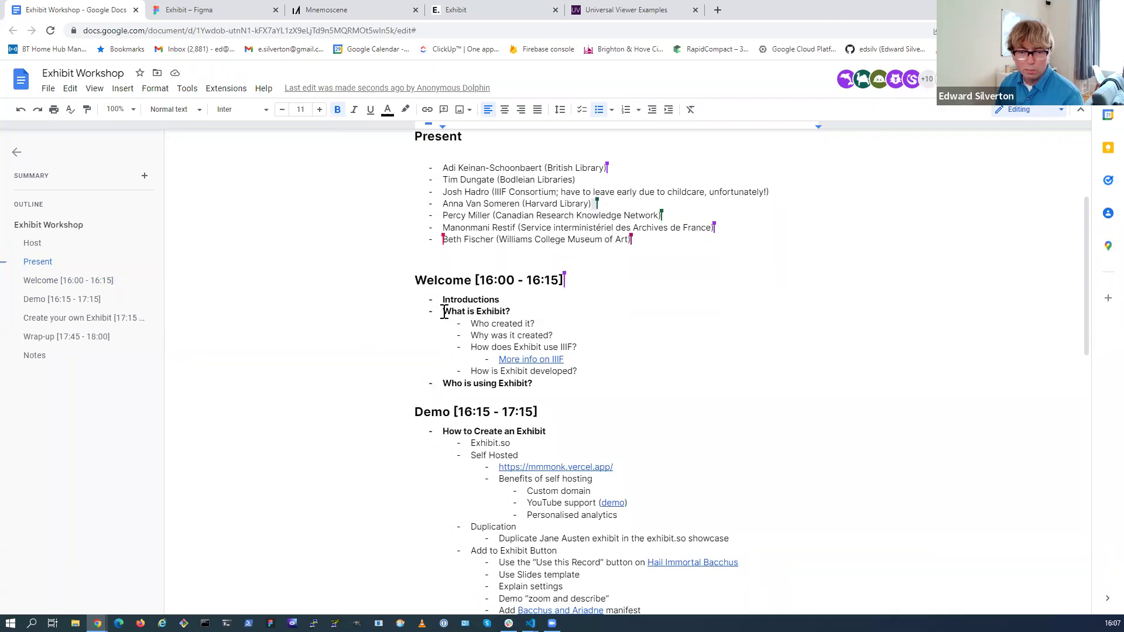
pyautogui.click(502, 12)
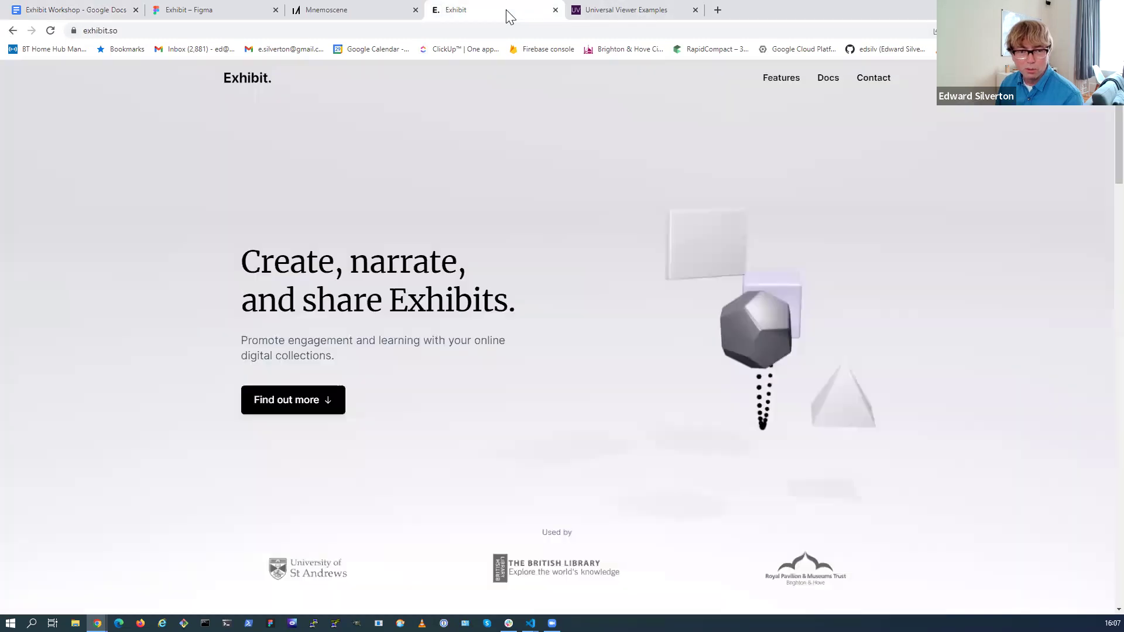
pyautogui.click(124, 30)
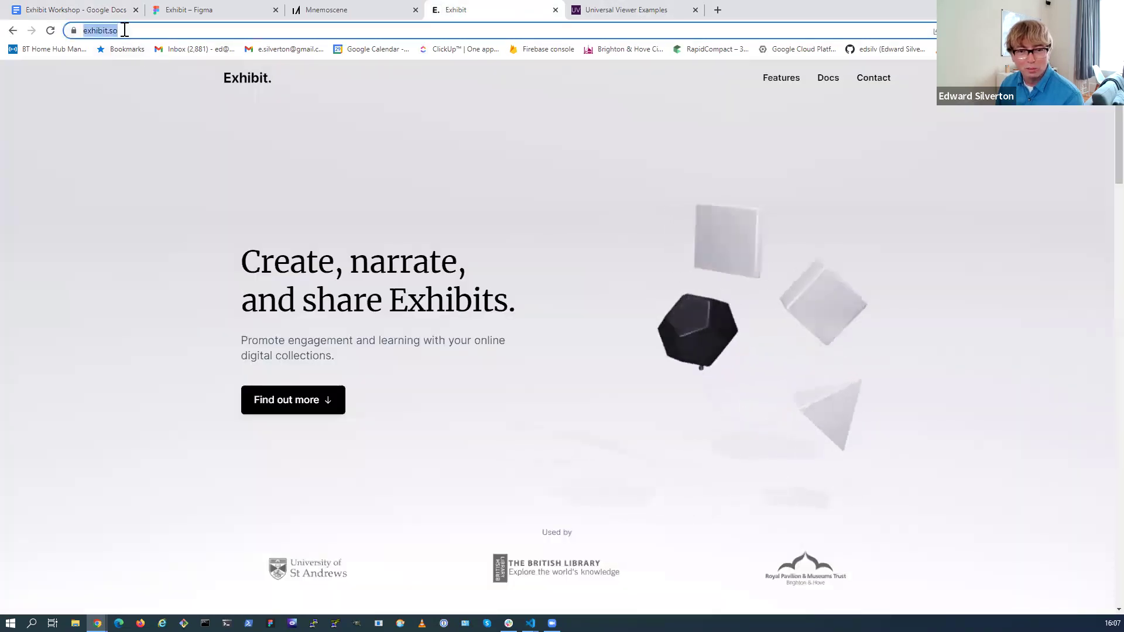
pyautogui.click(113, 170)
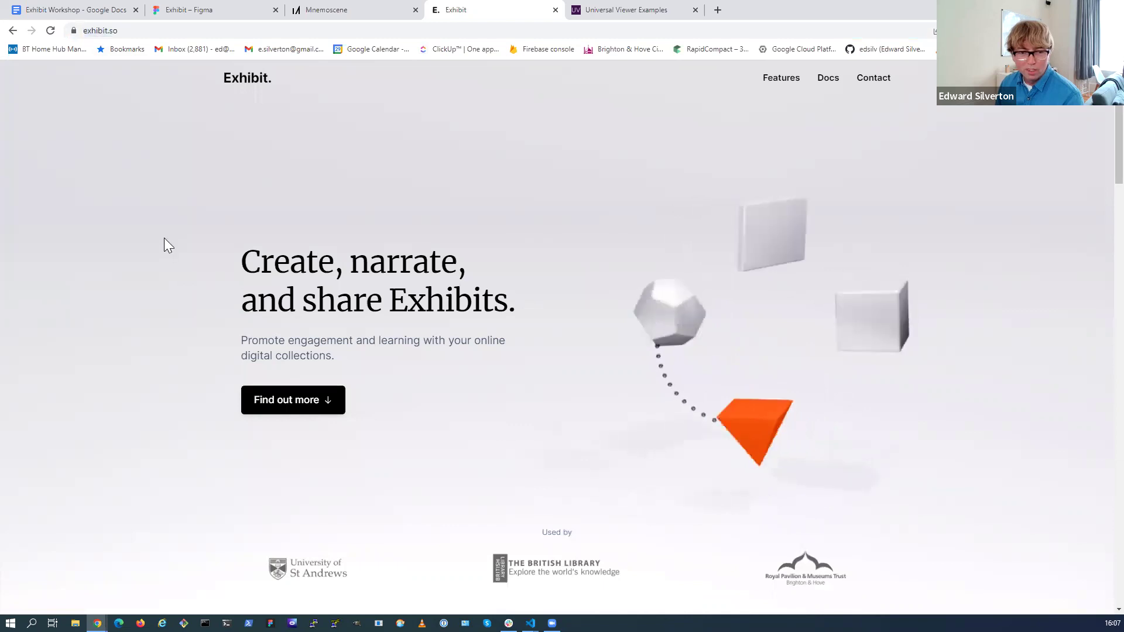
pyautogui.scroll(-2, 158, 237)
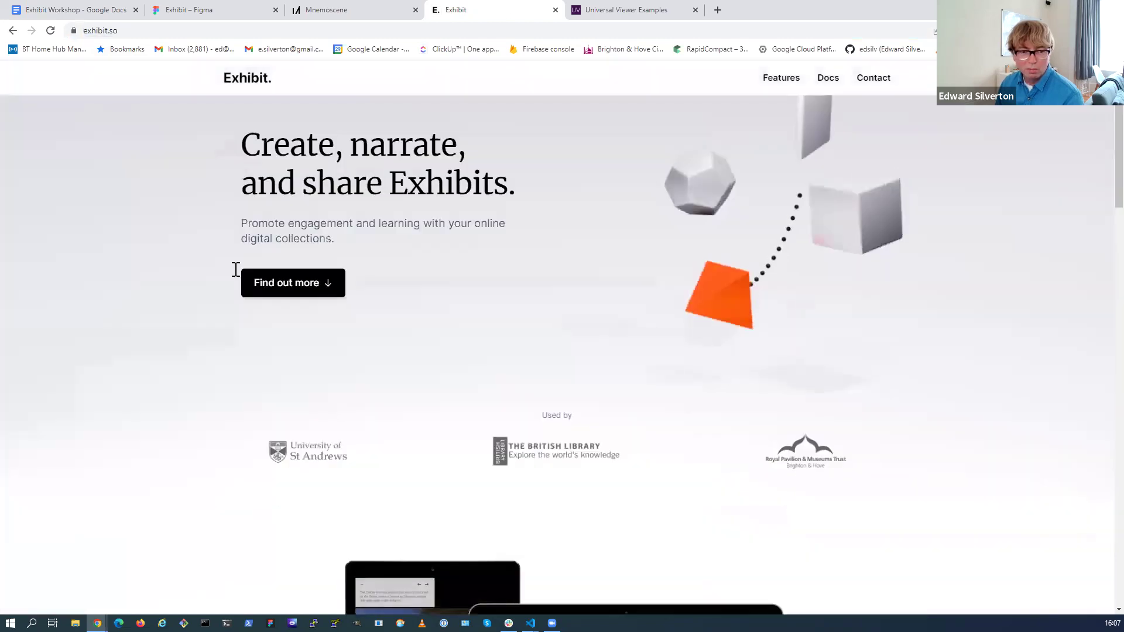
pyautogui.scroll(1, 245, 220)
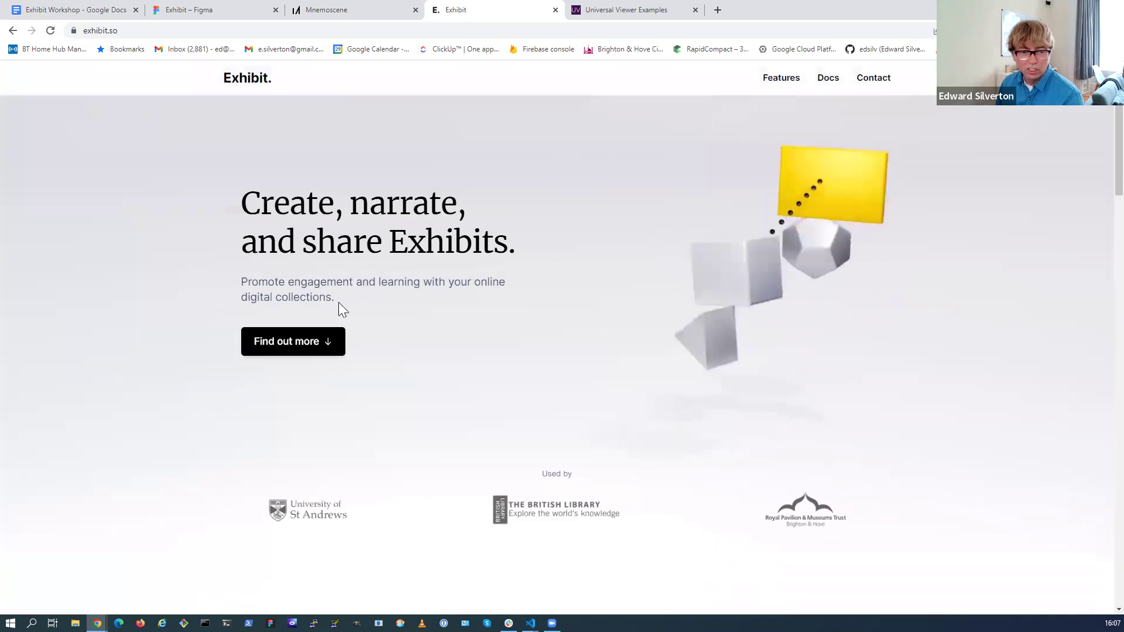
pyautogui.scroll(1, 338, 303)
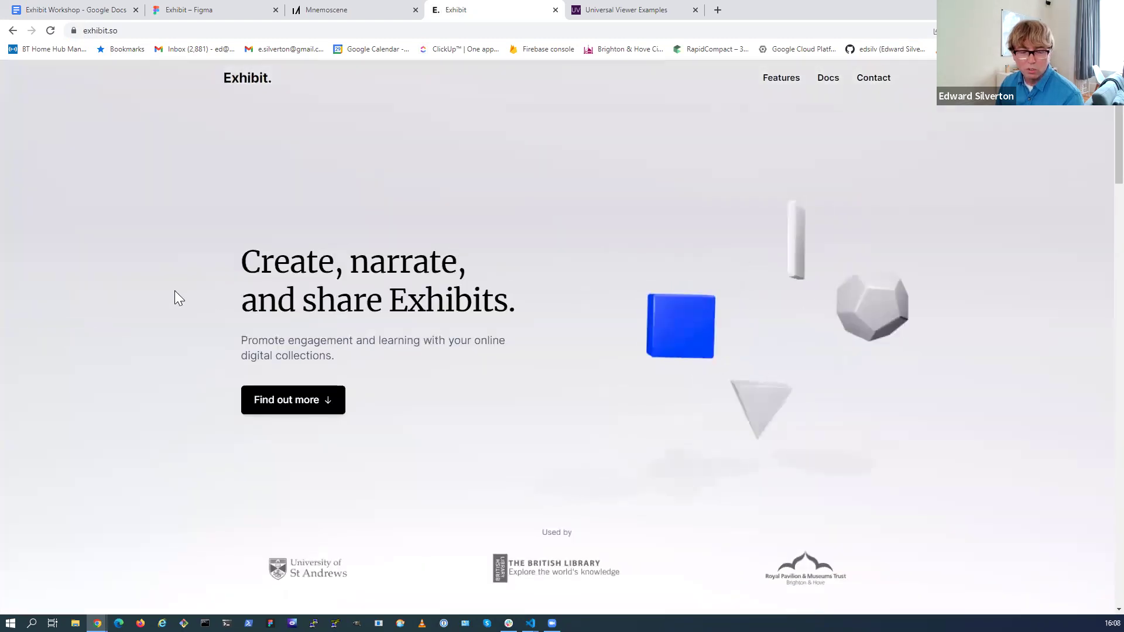
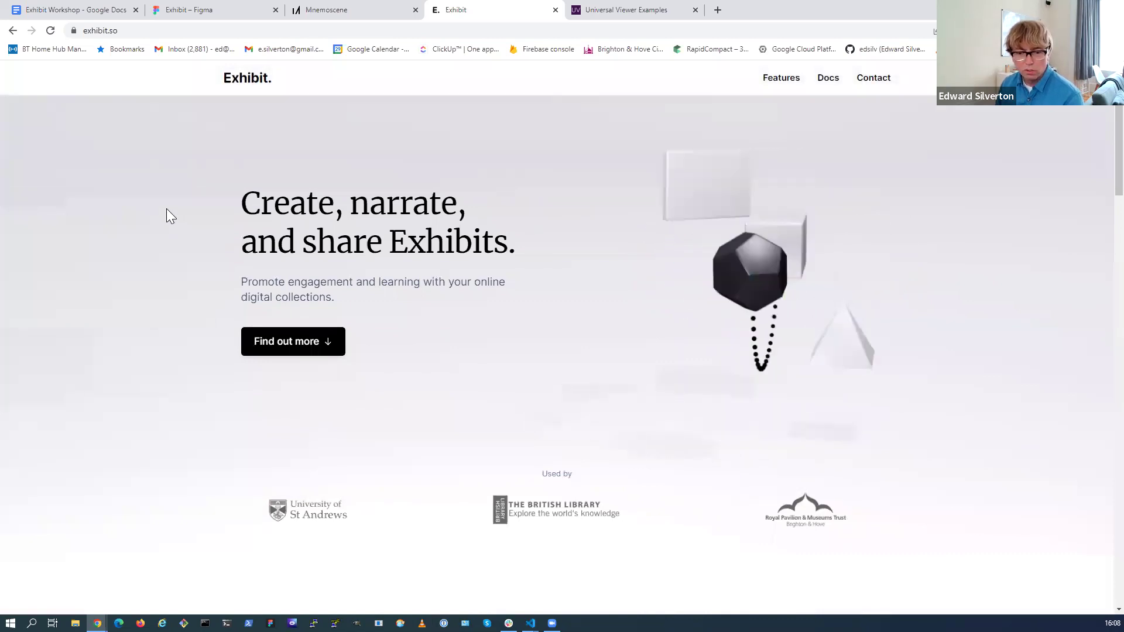
# - Scroll the exhibit.so landing page past the Flexible, Customisable, Shareable and Sustainable features to the Showcase
pyautogui.scroll(-1, 164, 216)
pyautogui.scroll(-1, 164, 222)
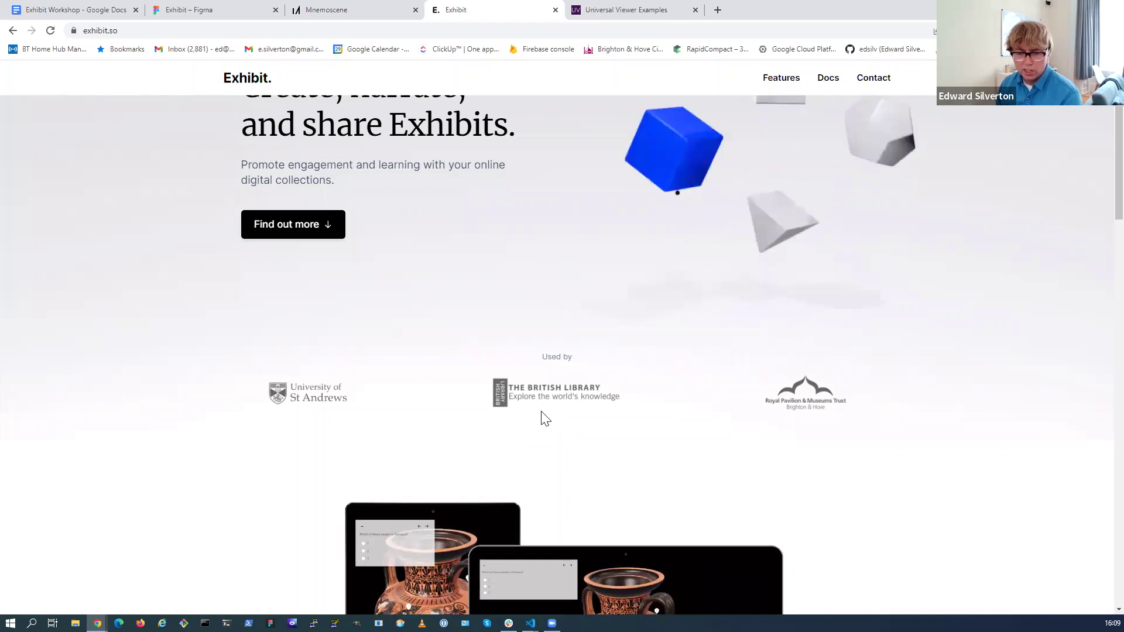
pyautogui.scroll(-1, 762, 364)
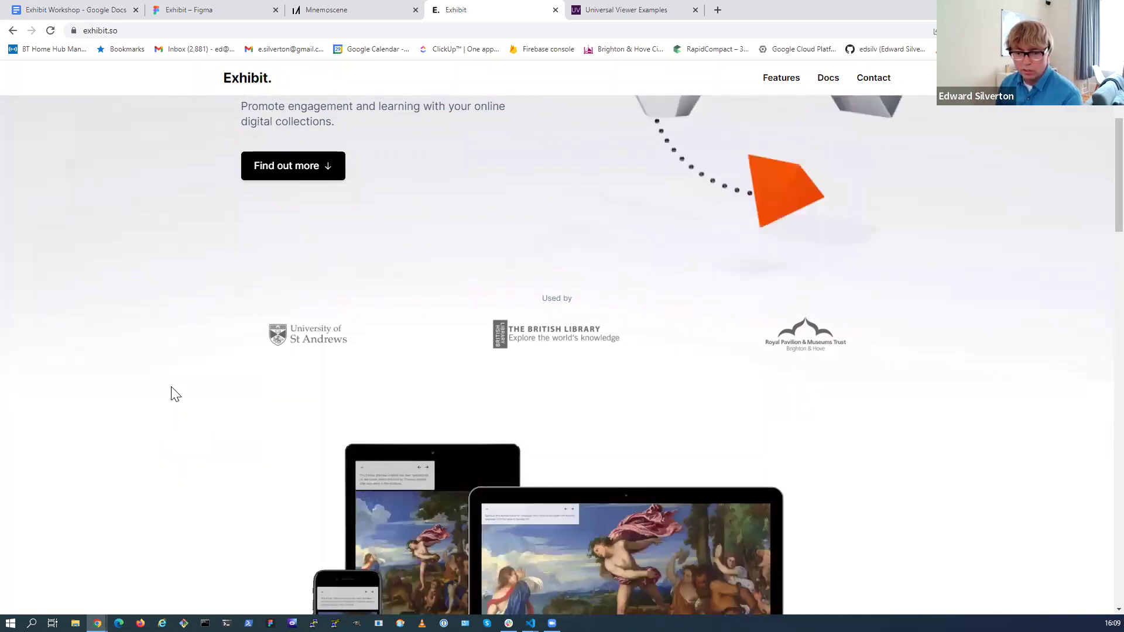
pyautogui.scroll(-4, 126, 267)
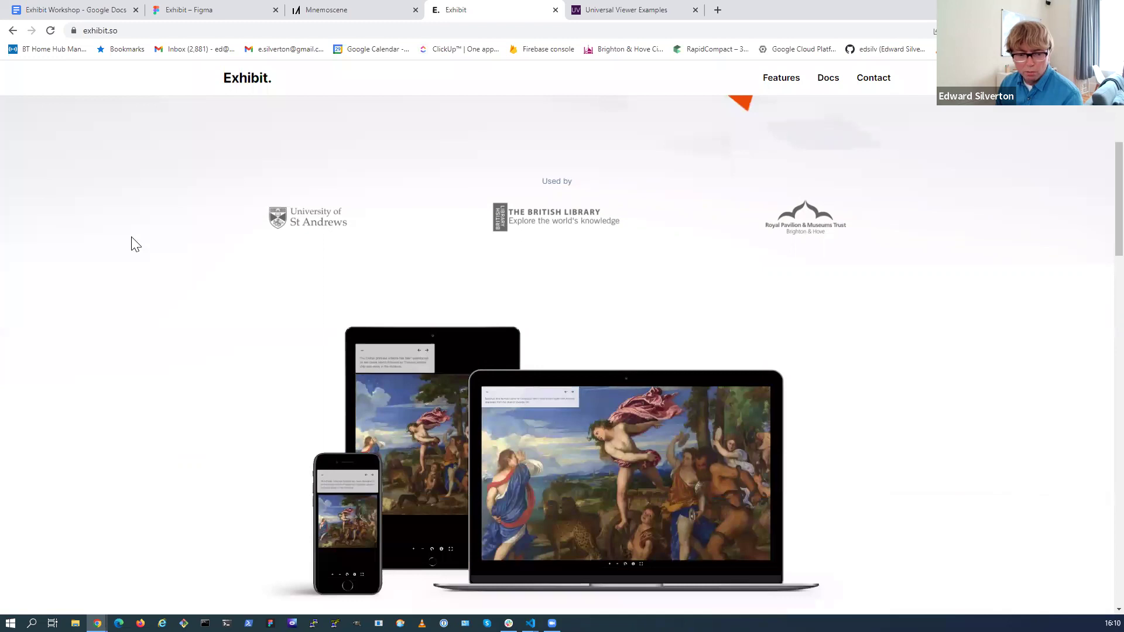
pyautogui.scroll(-6, 144, 225)
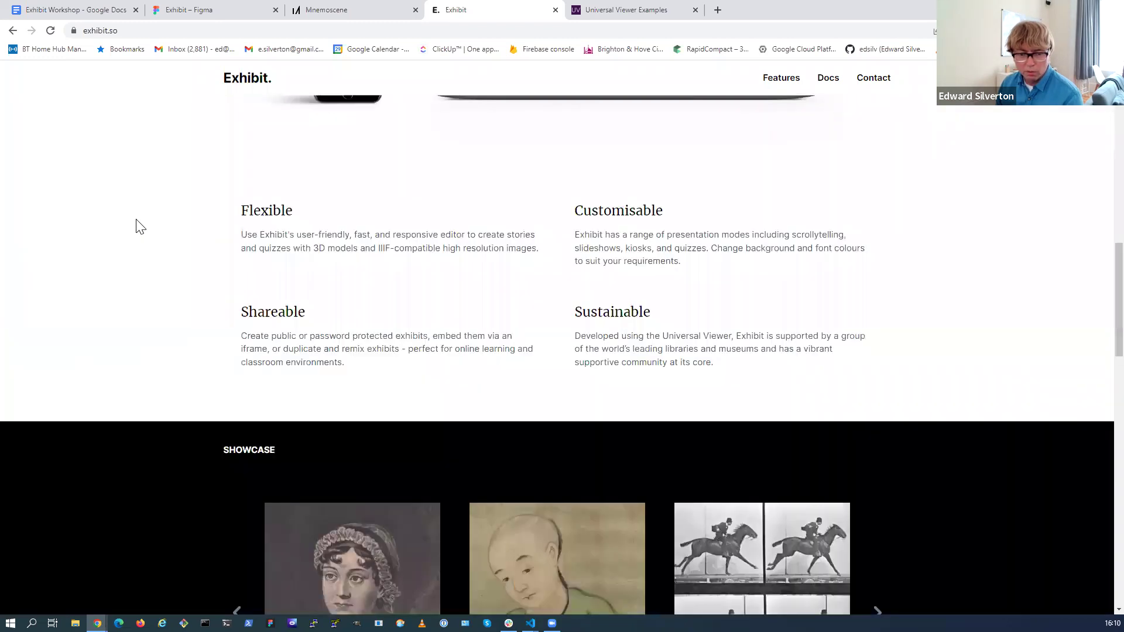
pyautogui.scroll(-5, 620, 354)
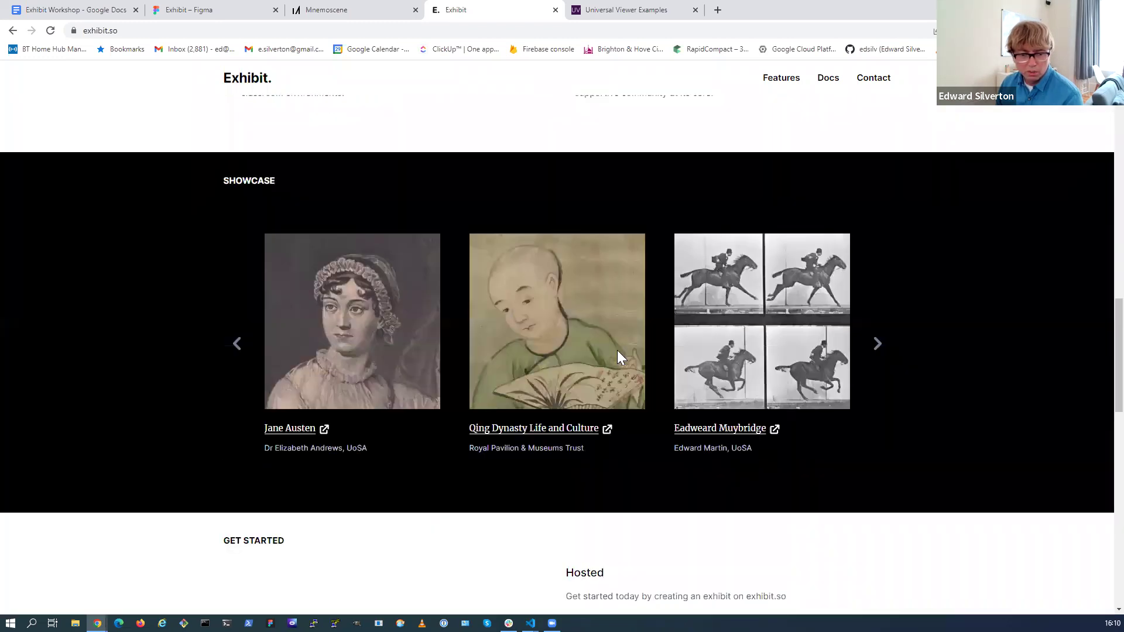
# - Open the Jane Austen showcase exhibit and read through the portrait, manuscripts, Chawton Cottage and 3D writing desk
pyautogui.click(299, 426)
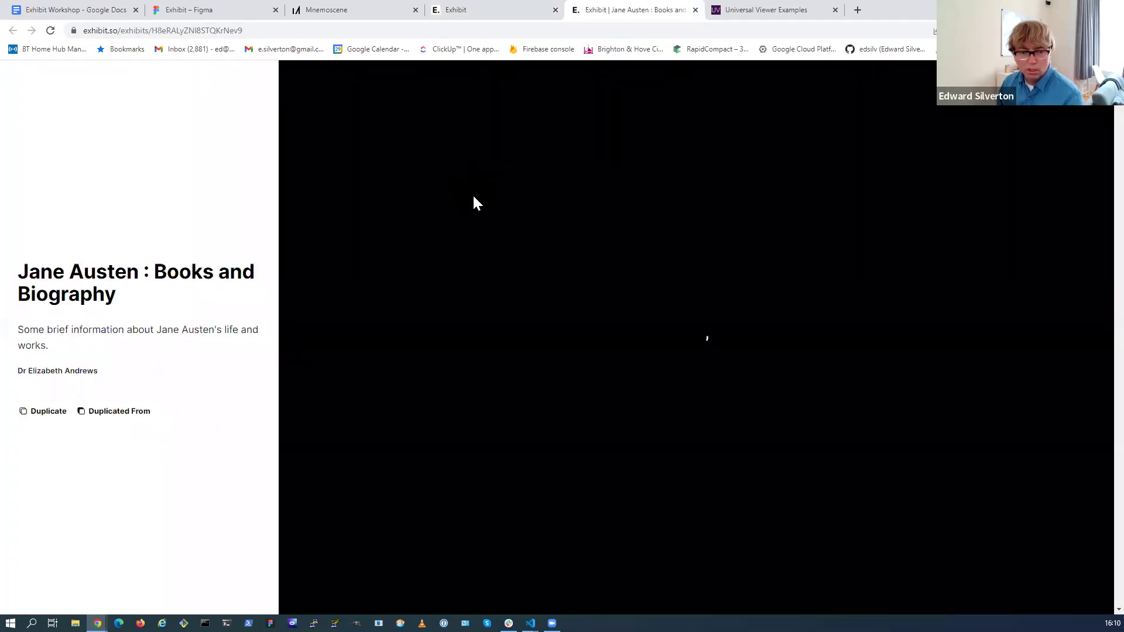
pyautogui.scroll(-5, 474, 204)
pyautogui.scroll(-4, 474, 203)
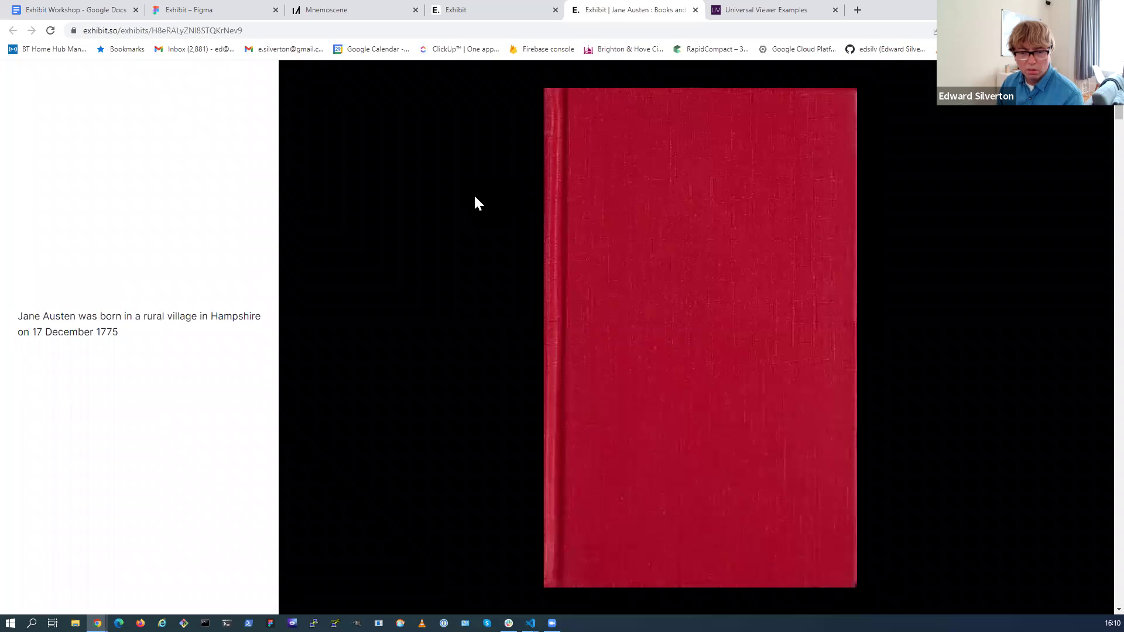
pyautogui.scroll(-1, 474, 197)
pyautogui.scroll(-4, 474, 203)
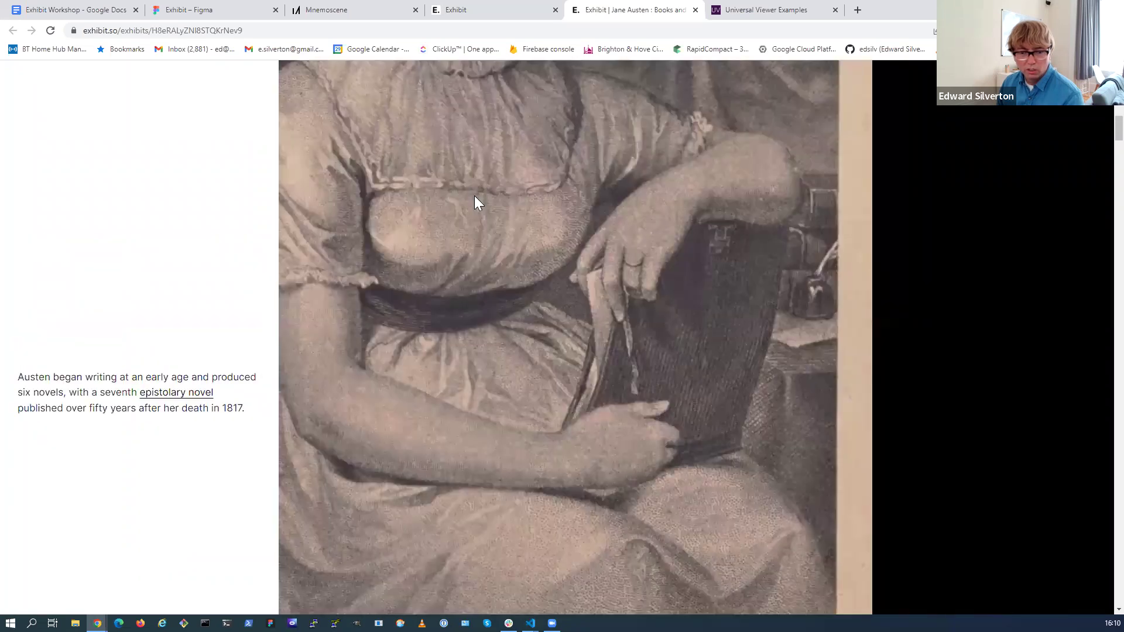
pyautogui.scroll(-3, 474, 203)
pyautogui.scroll(-3, 474, 203)
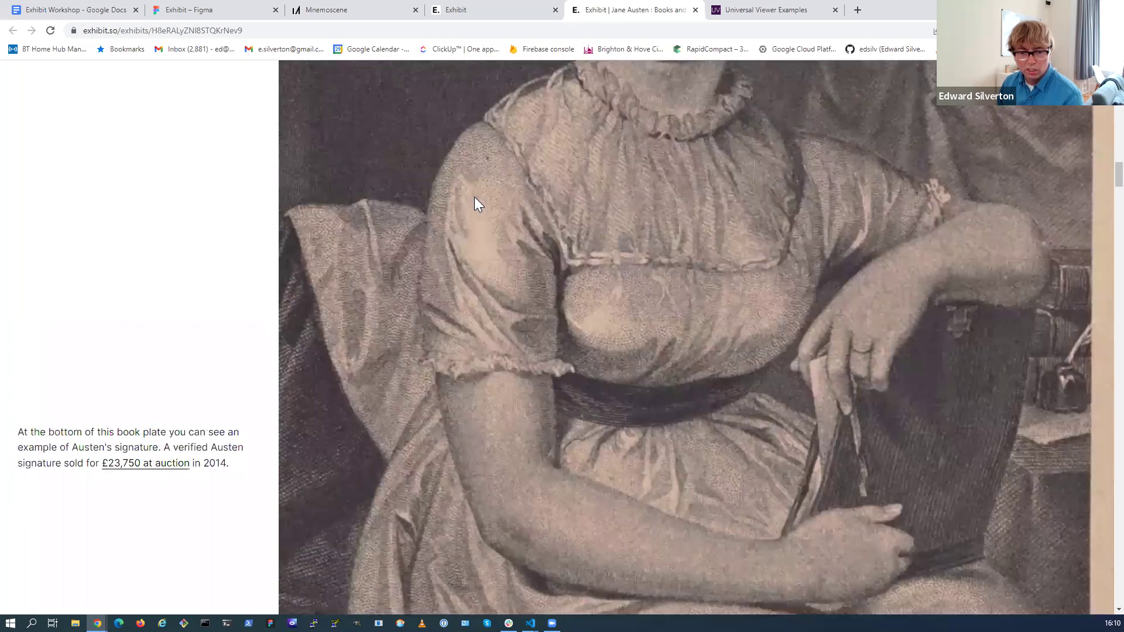
pyautogui.scroll(-3, 474, 203)
pyautogui.scroll(-3, 477, 203)
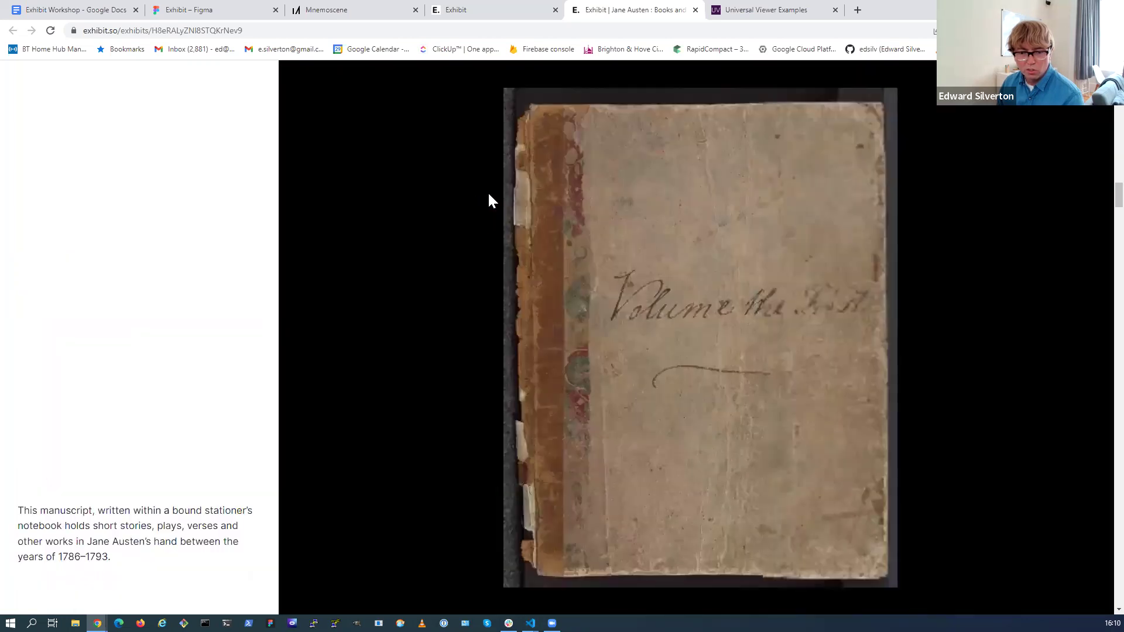
pyautogui.scroll(-5, 489, 193)
pyautogui.scroll(-3, 489, 191)
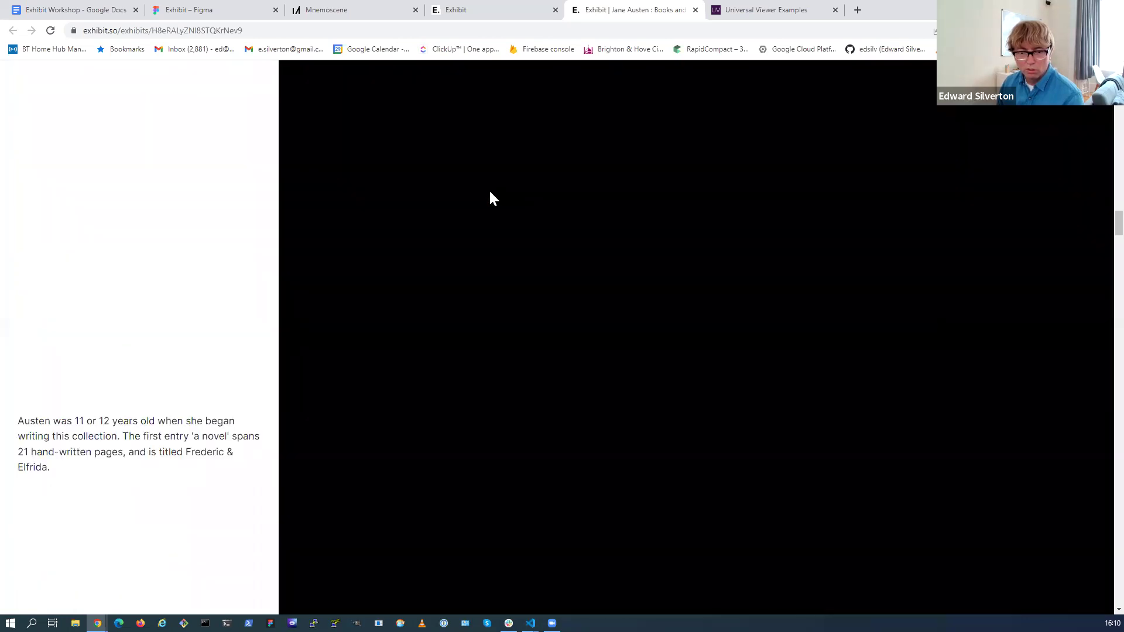
pyautogui.scroll(-3, 489, 191)
pyautogui.scroll(-3, 489, 190)
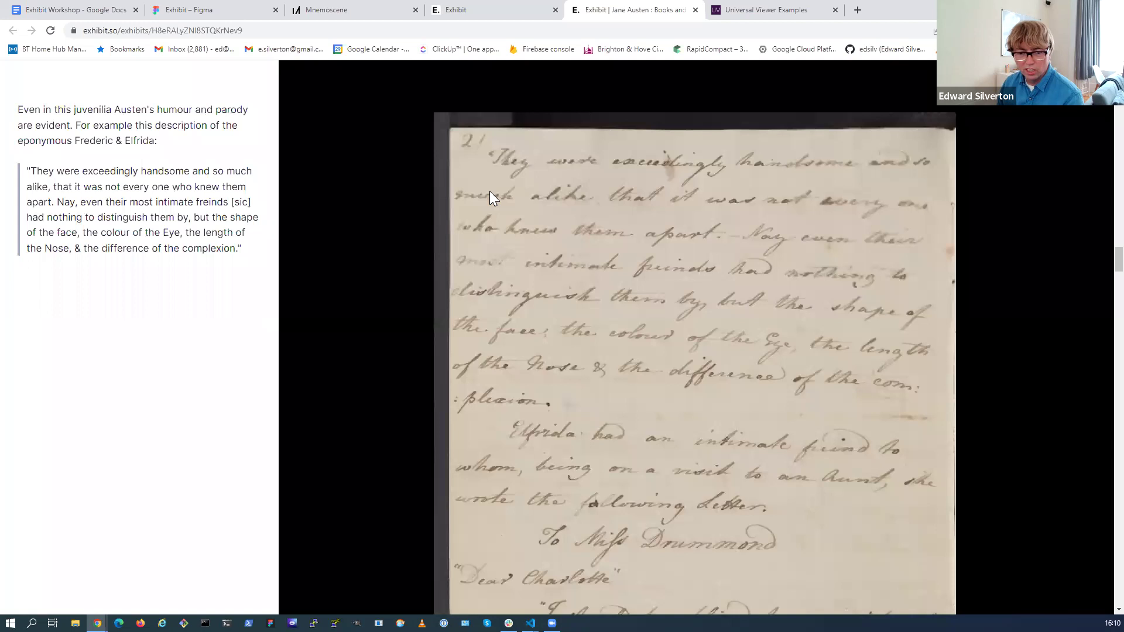
pyautogui.scroll(-3, 489, 191)
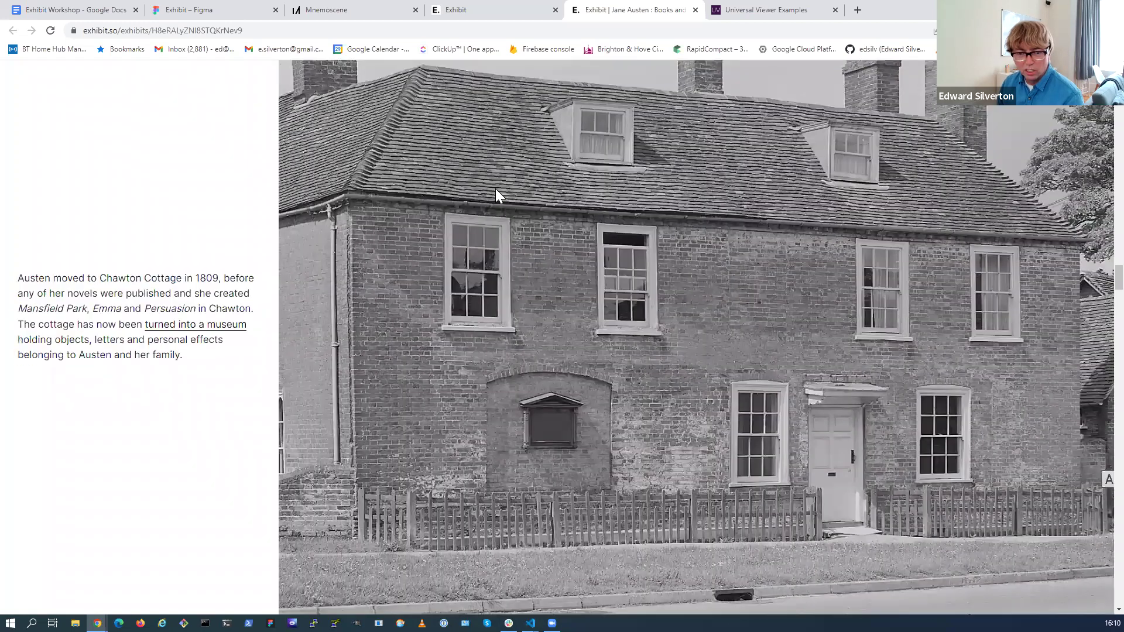
pyautogui.scroll(-3, 496, 196)
pyautogui.scroll(-3, 495, 189)
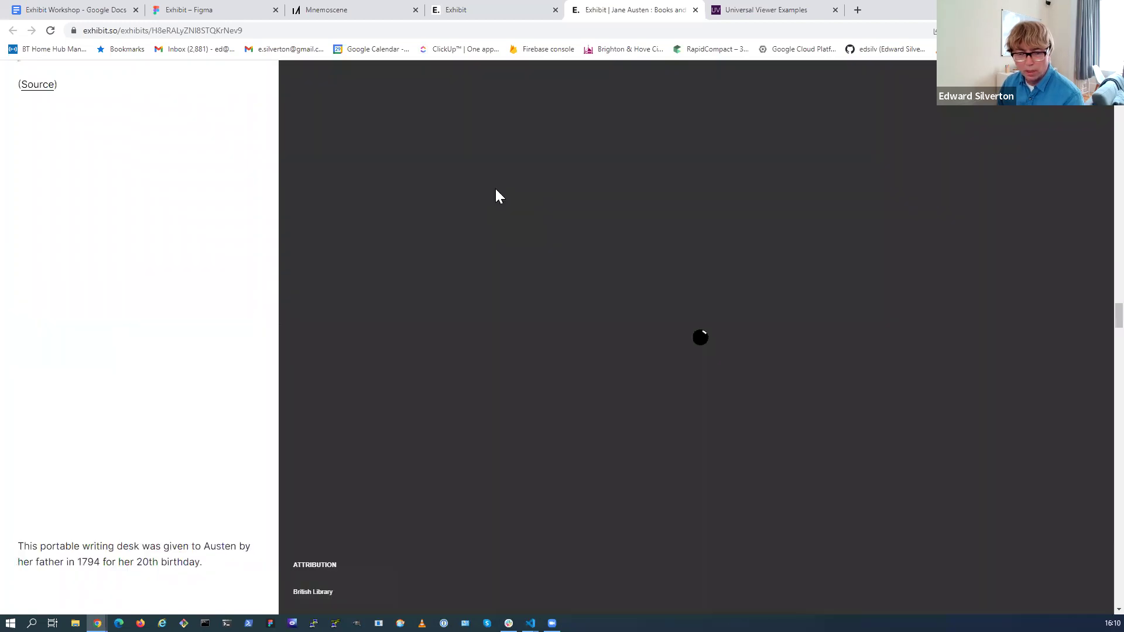
pyautogui.scroll(-3, 497, 189)
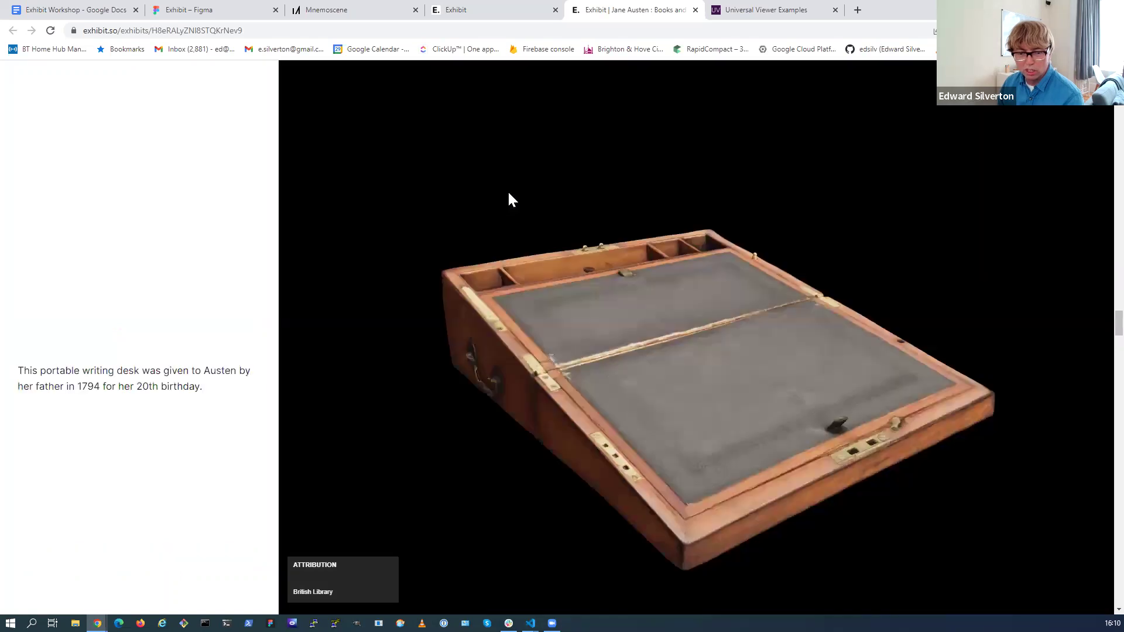
pyautogui.scroll(-1, 509, 194)
pyautogui.scroll(-2, 508, 195)
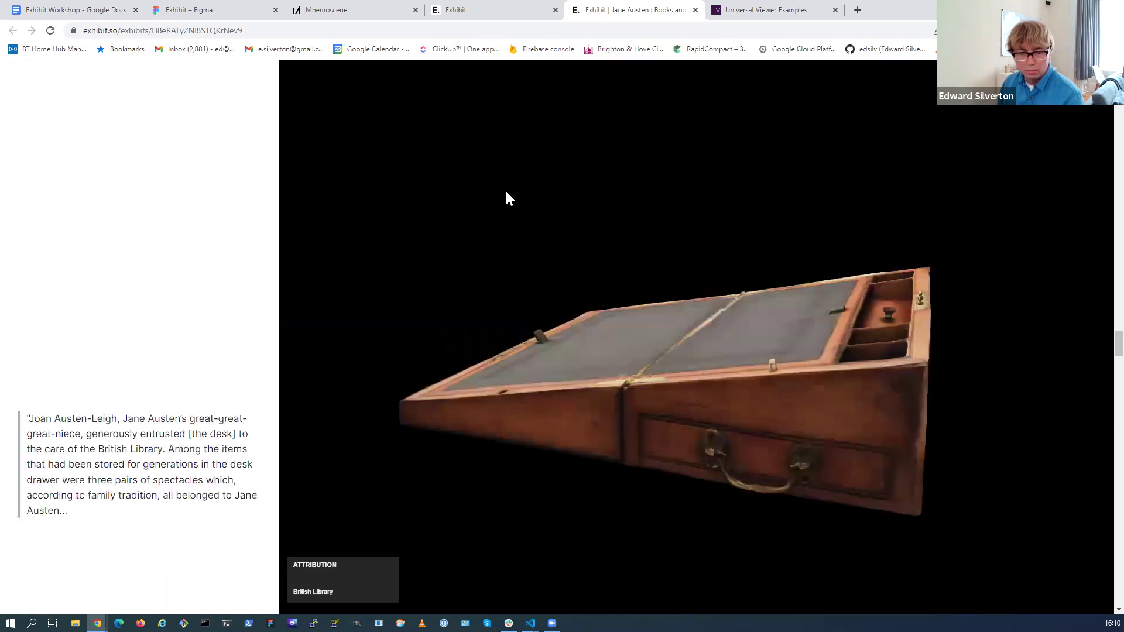
pyautogui.scroll(-2, 508, 199)
pyautogui.scroll(-3, 506, 193)
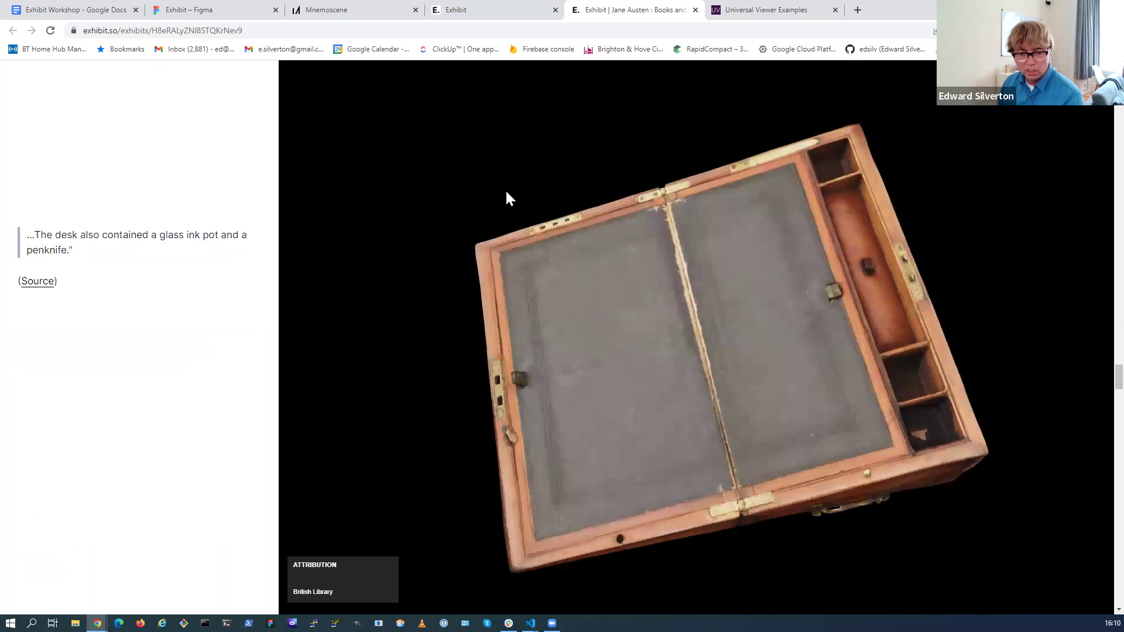
pyautogui.scroll(-3, 506, 197)
pyautogui.scroll(-3, 506, 193)
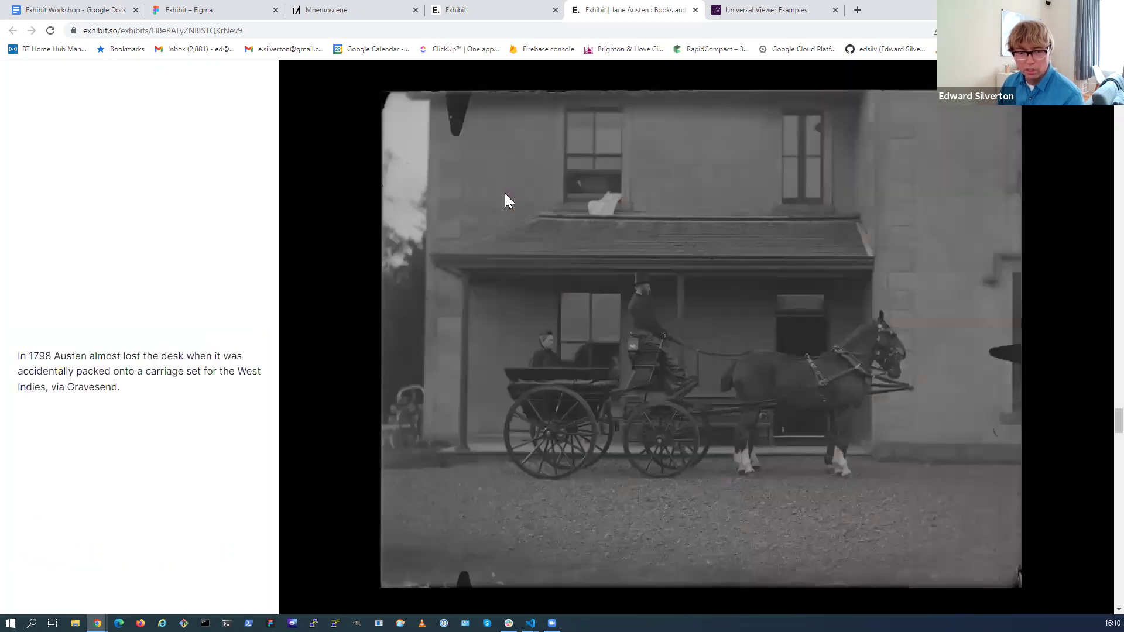
pyautogui.scroll(-3, 504, 191)
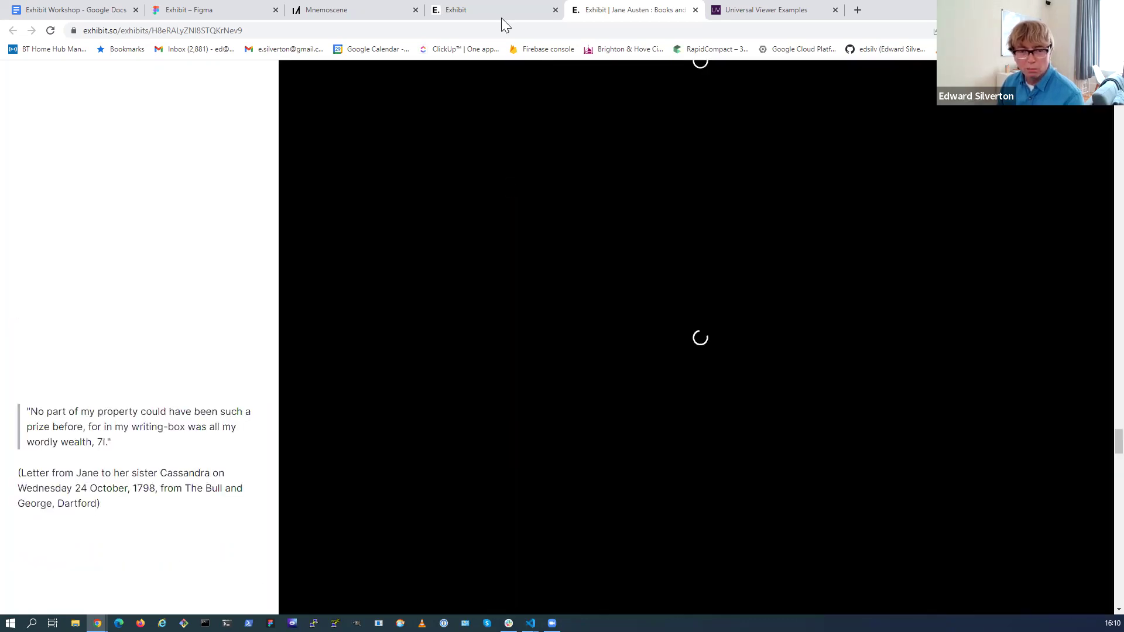
# - Return to the exhibit.so home page and scroll through it
pyautogui.hotkey('ctrl', 'shift', 'Tab')
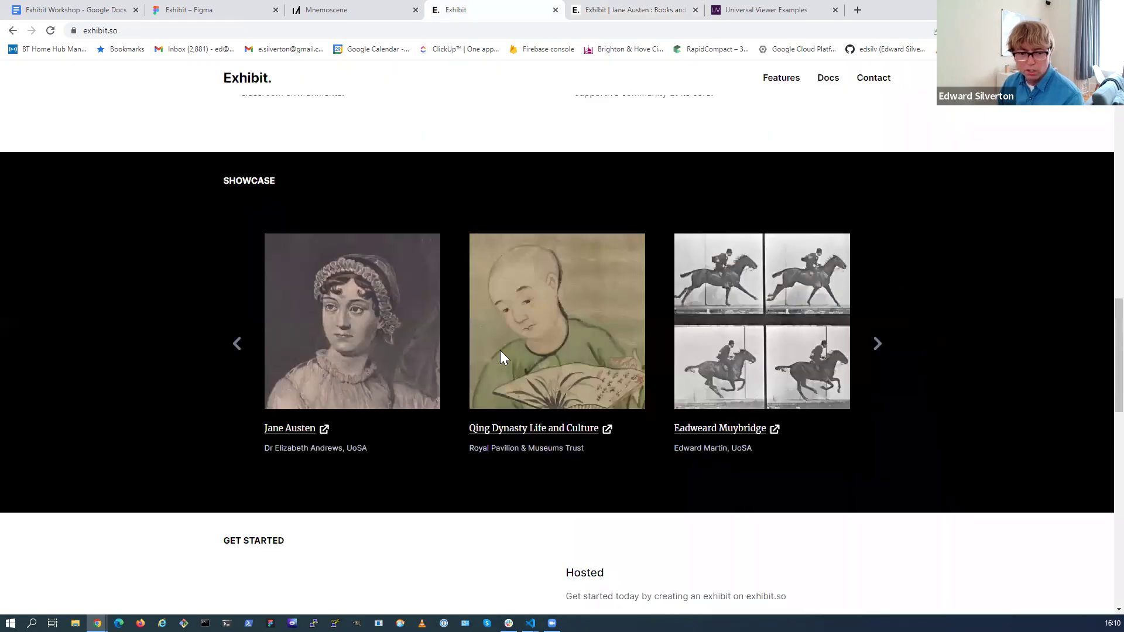
pyautogui.scroll(-4, 174, 371)
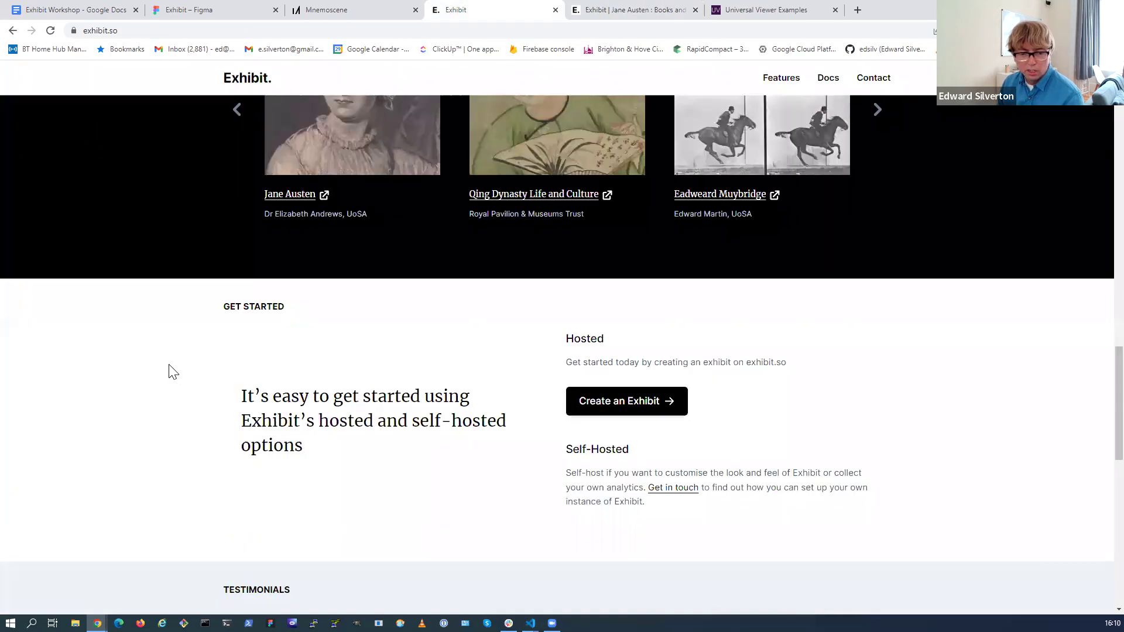
pyautogui.scroll(-2, 170, 371)
pyautogui.scroll(-3, 174, 371)
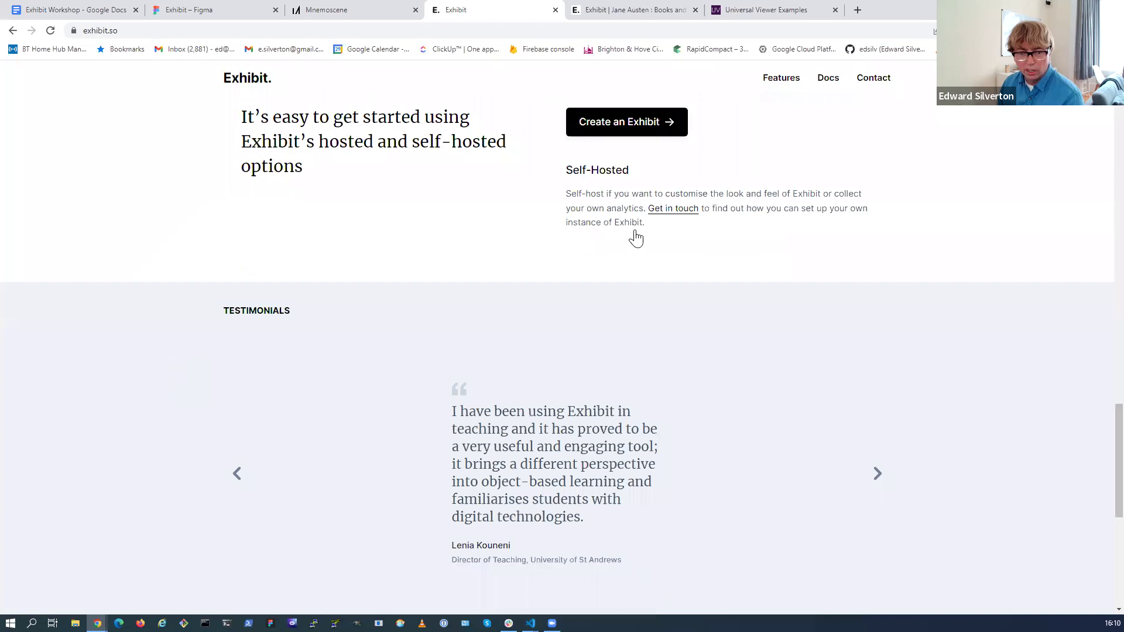
pyautogui.scroll(2, 615, 243)
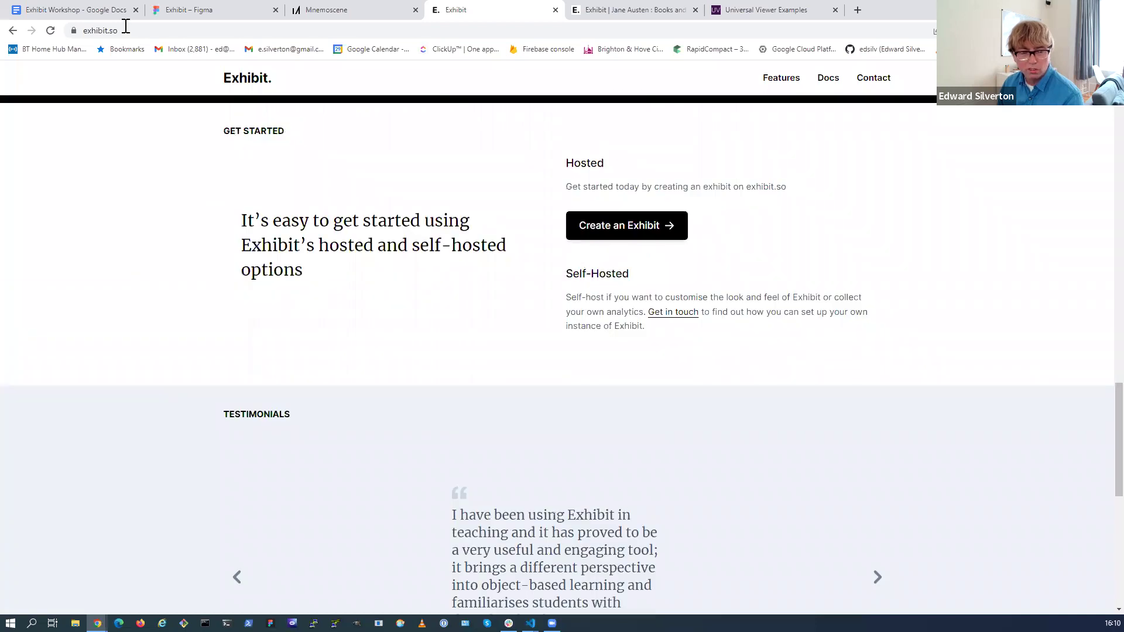
pyautogui.scroll(-5, 134, 310)
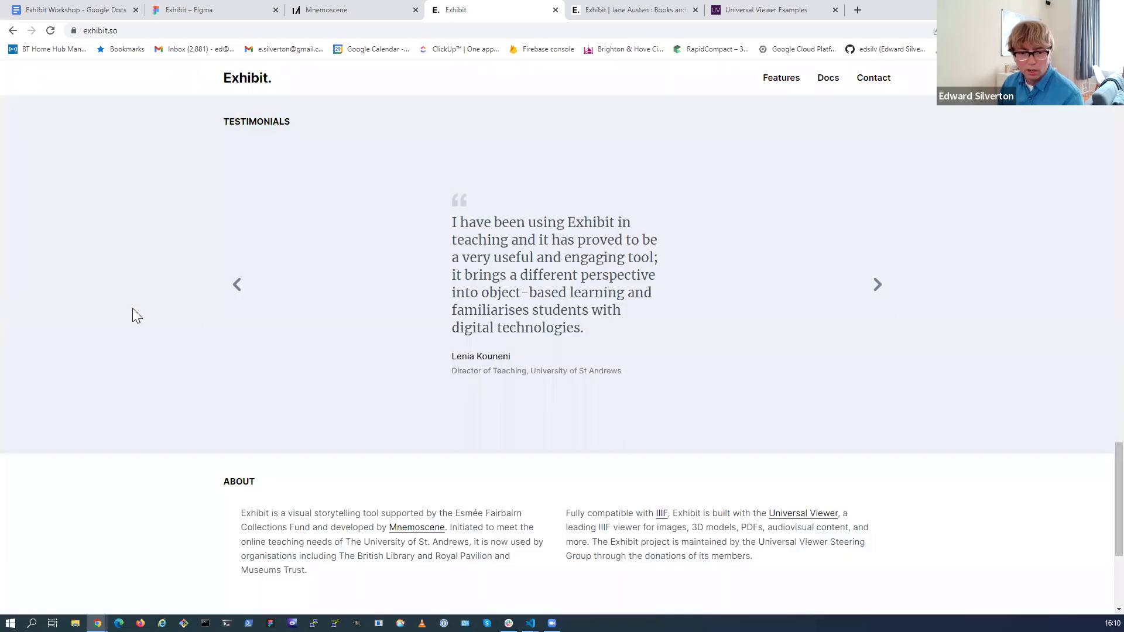
pyautogui.scroll(-4, 132, 308)
pyautogui.scroll(6, 131, 310)
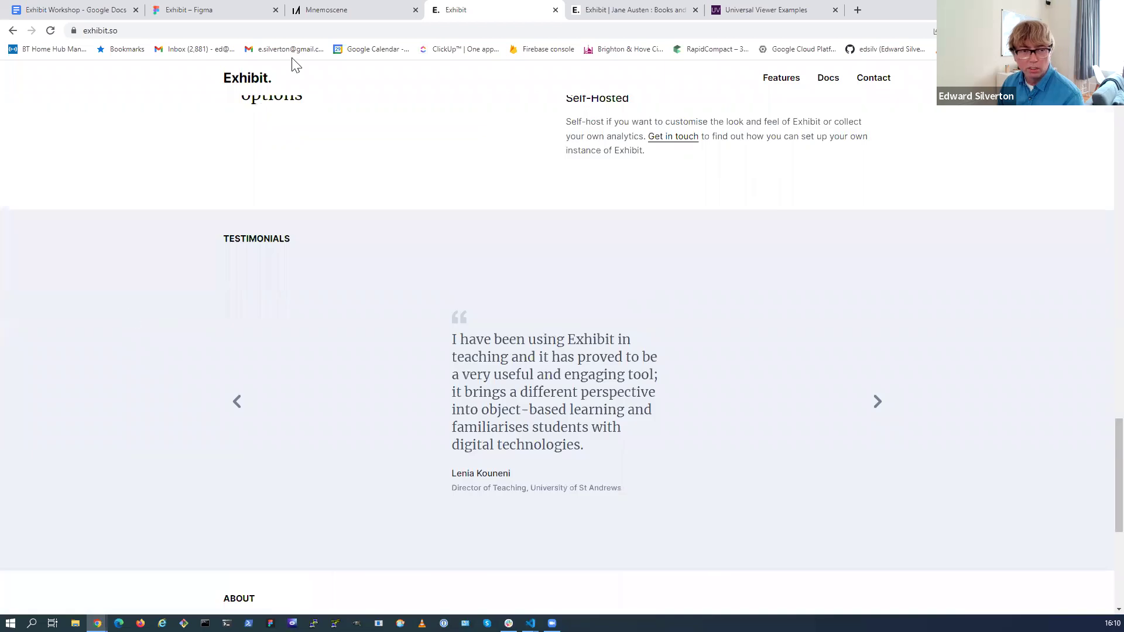
pyautogui.scroll(5, 294, 79)
# - From the Exhibit Workshop notes, follow the 'More info on IIIF' link to the IIIF documentation
pyautogui.click(76, 10)
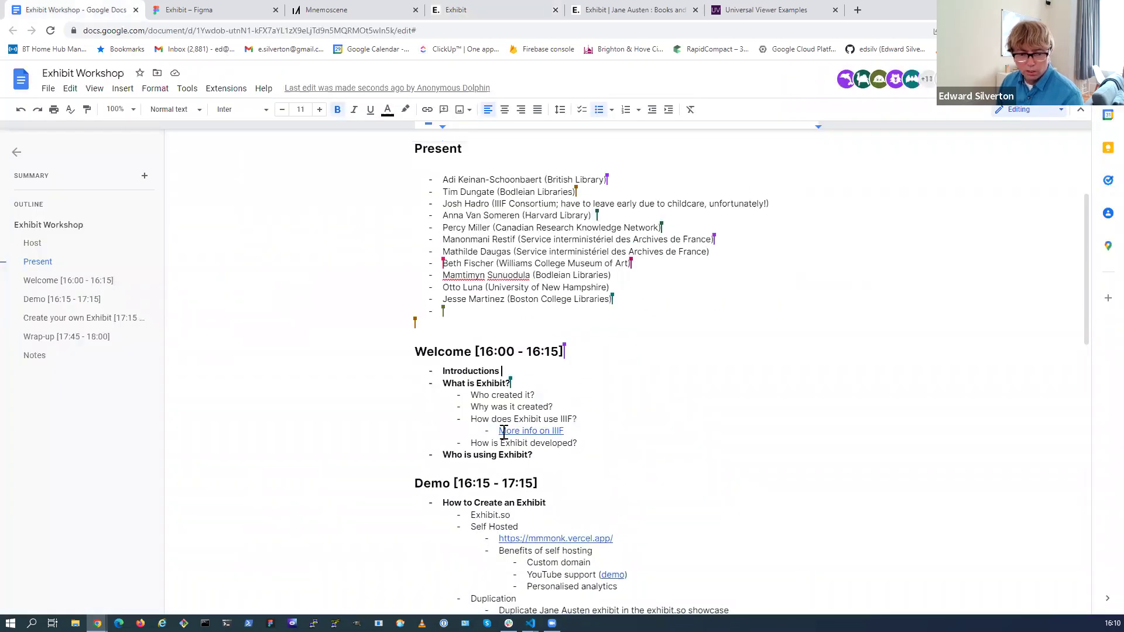
pyautogui.click(534, 430)
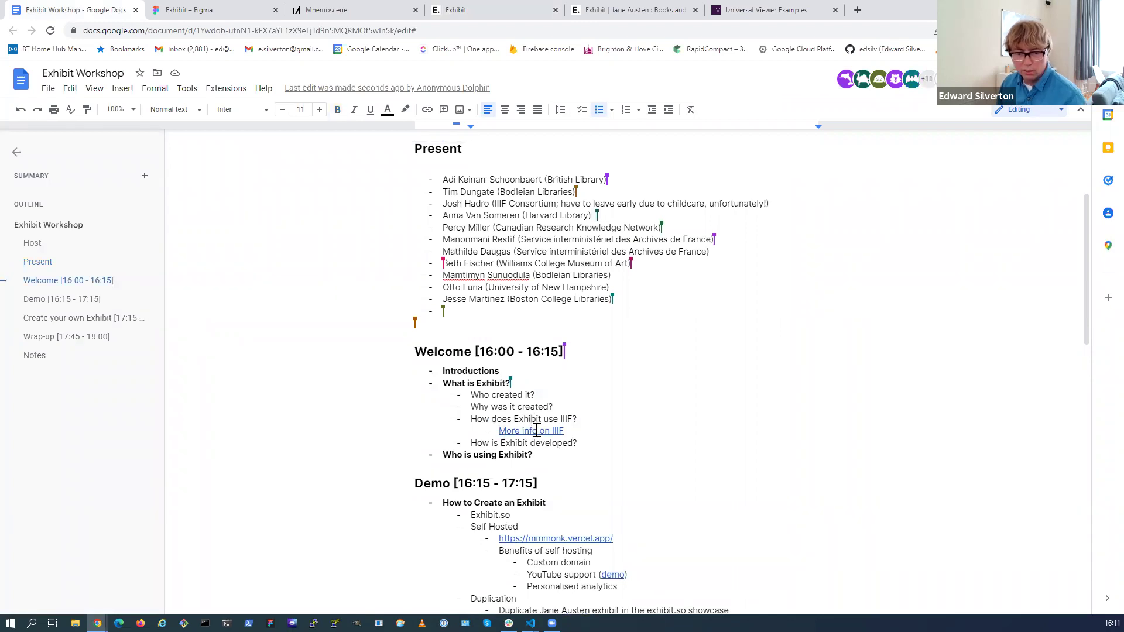
pyautogui.click(554, 455)
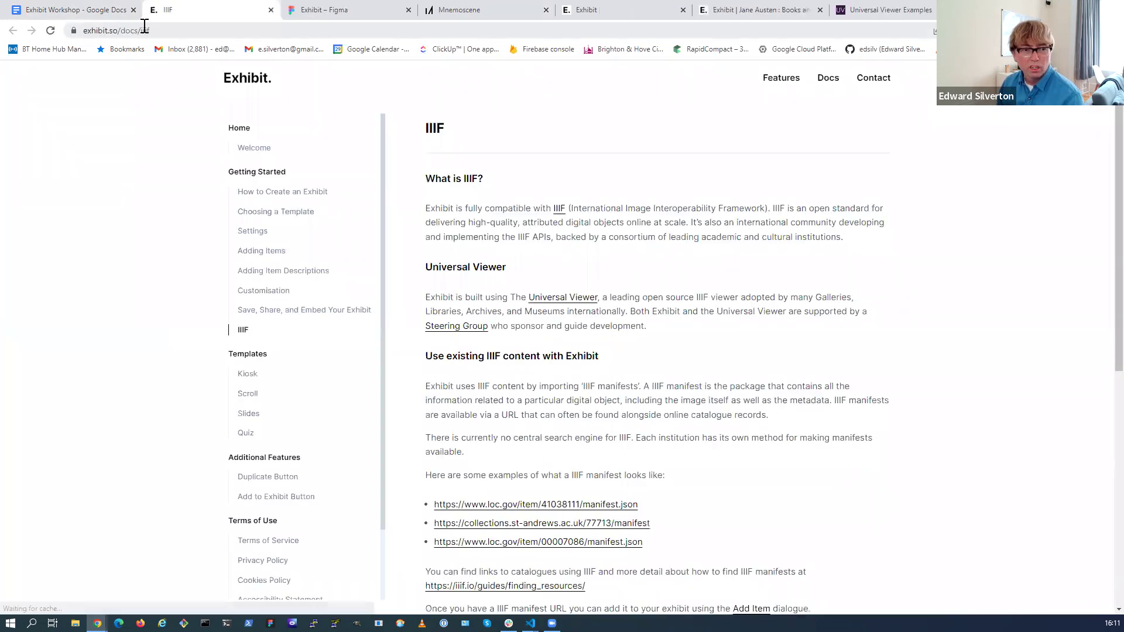
pyautogui.moveTo(122, 32); pyautogui.dragTo(241, 51)
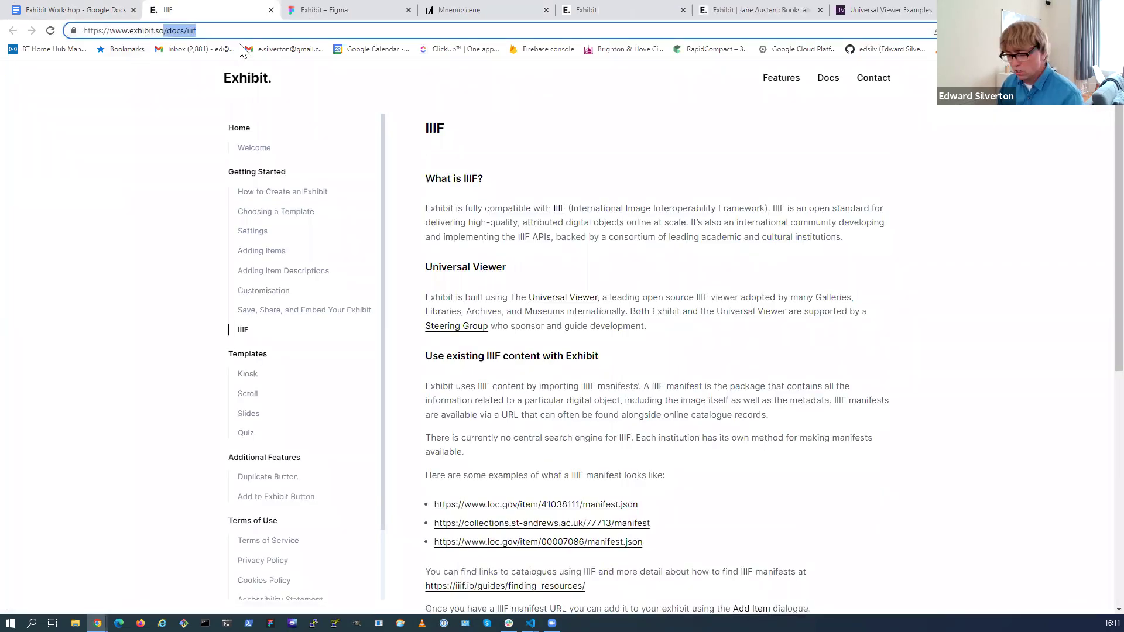
pyautogui.press('BackSpace')
pyautogui.press('Return')
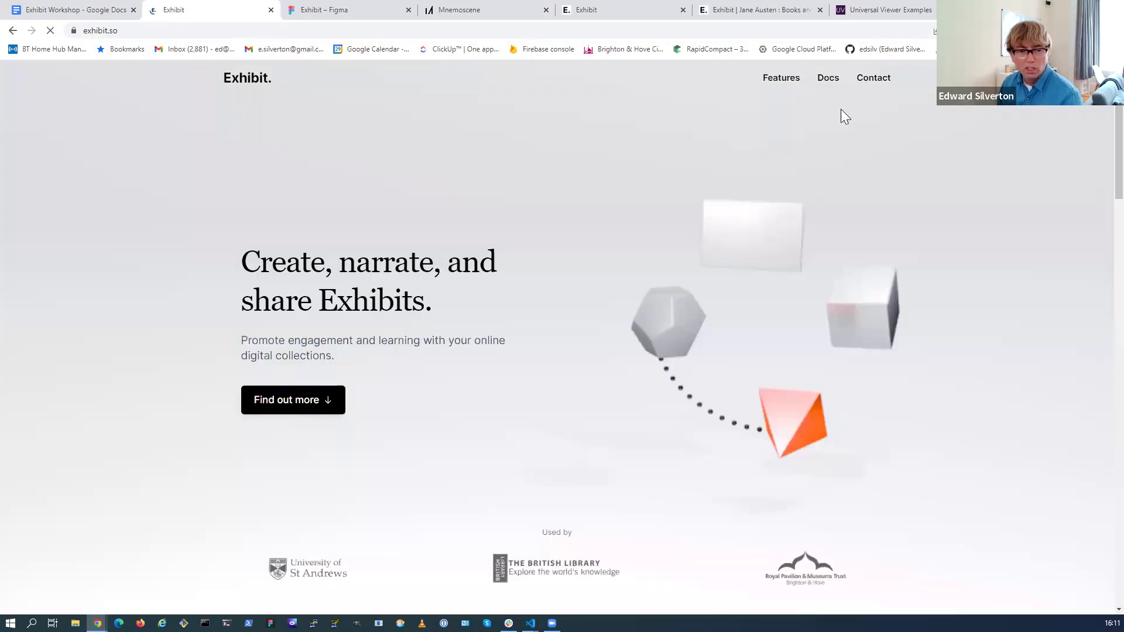
pyautogui.click(829, 81)
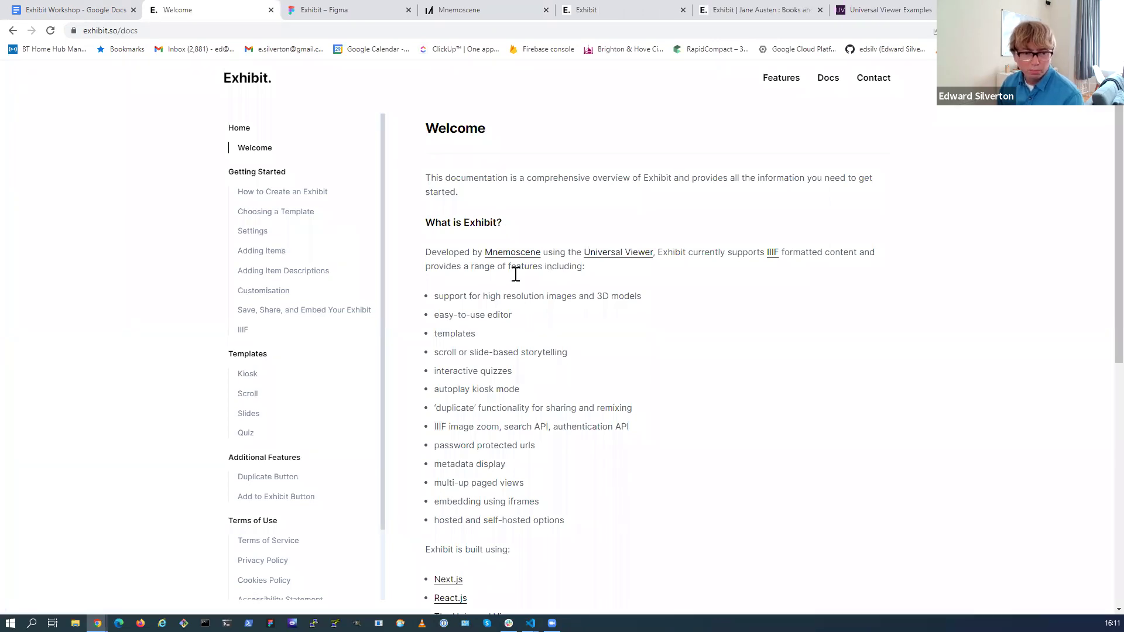
pyautogui.click(242, 330)
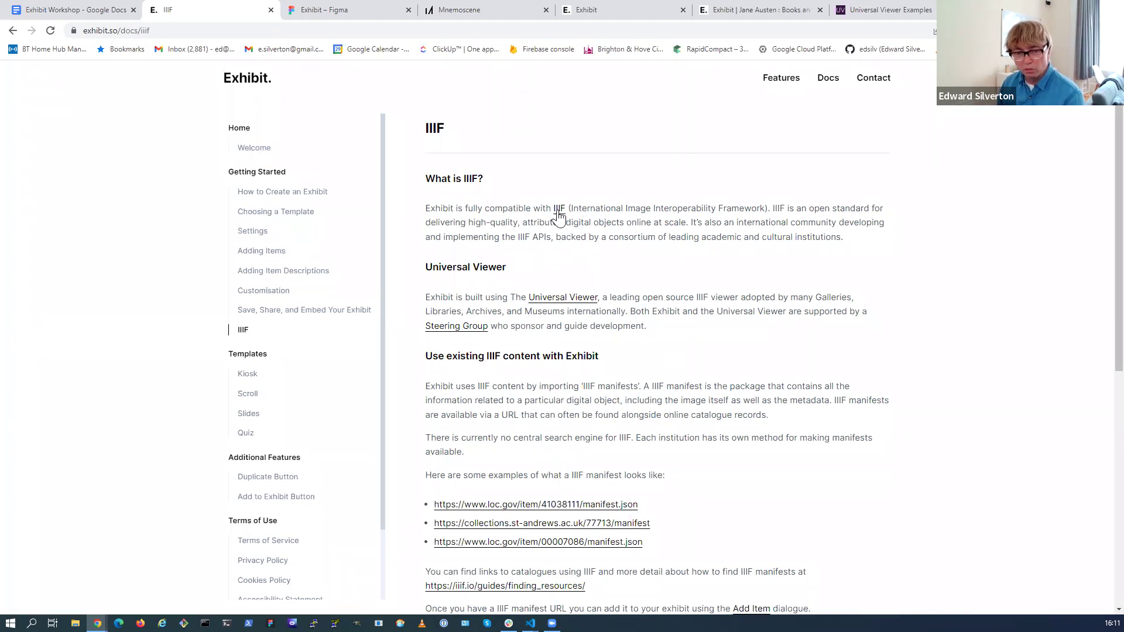
pyautogui.keyDown('ctrl'); pyautogui.click(559, 217); pyautogui.keyUp('ctrl')
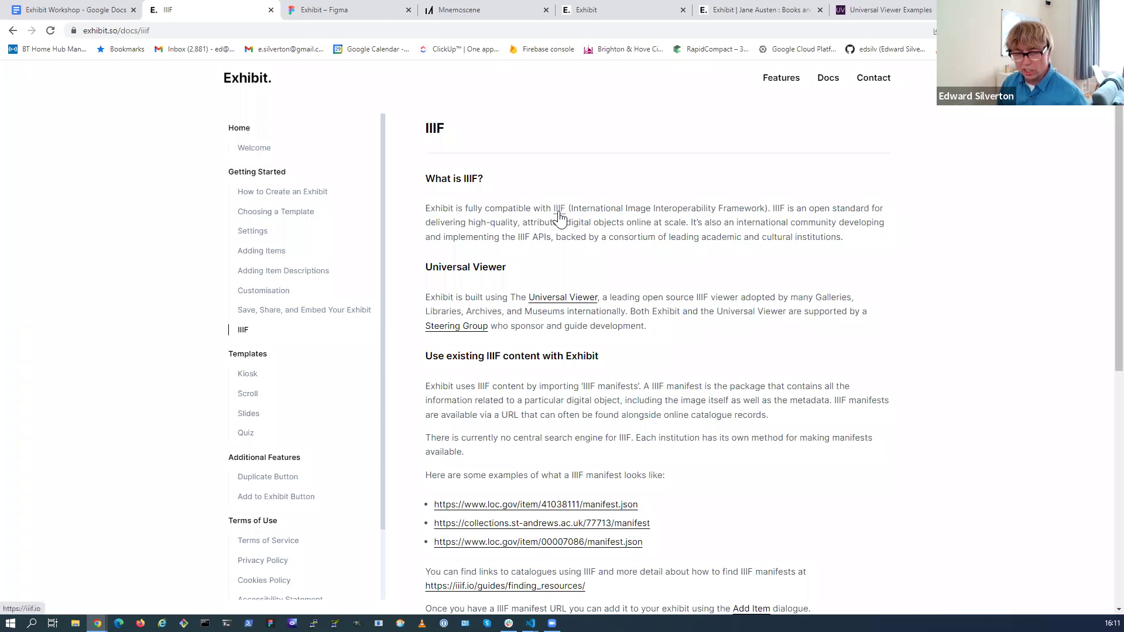
pyautogui.click(308, 12)
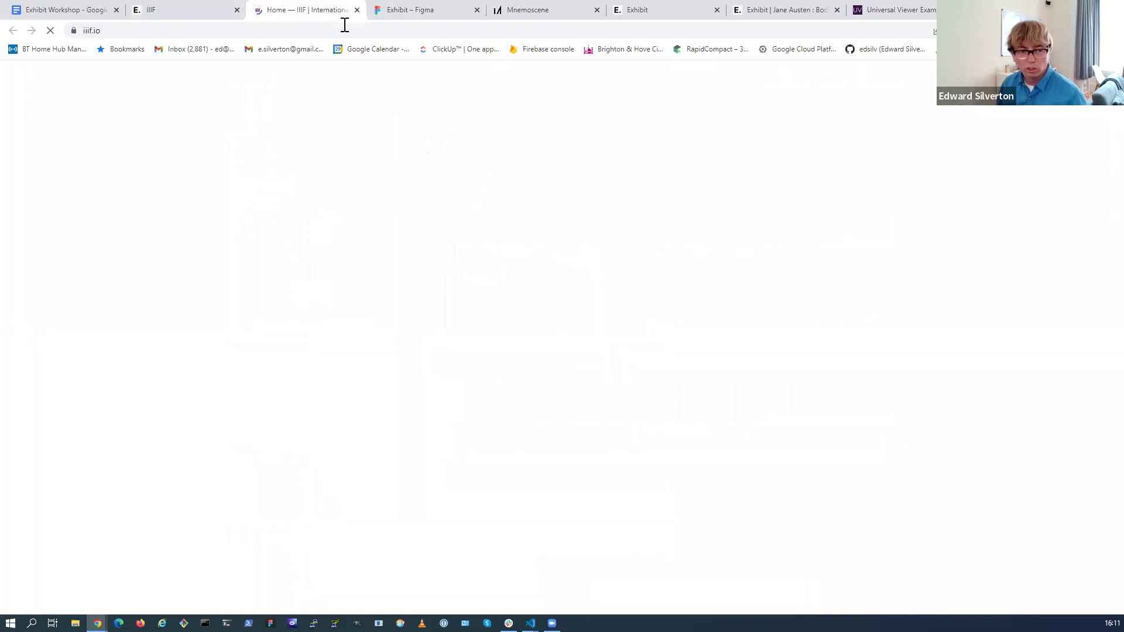
pyautogui.click(357, 10)
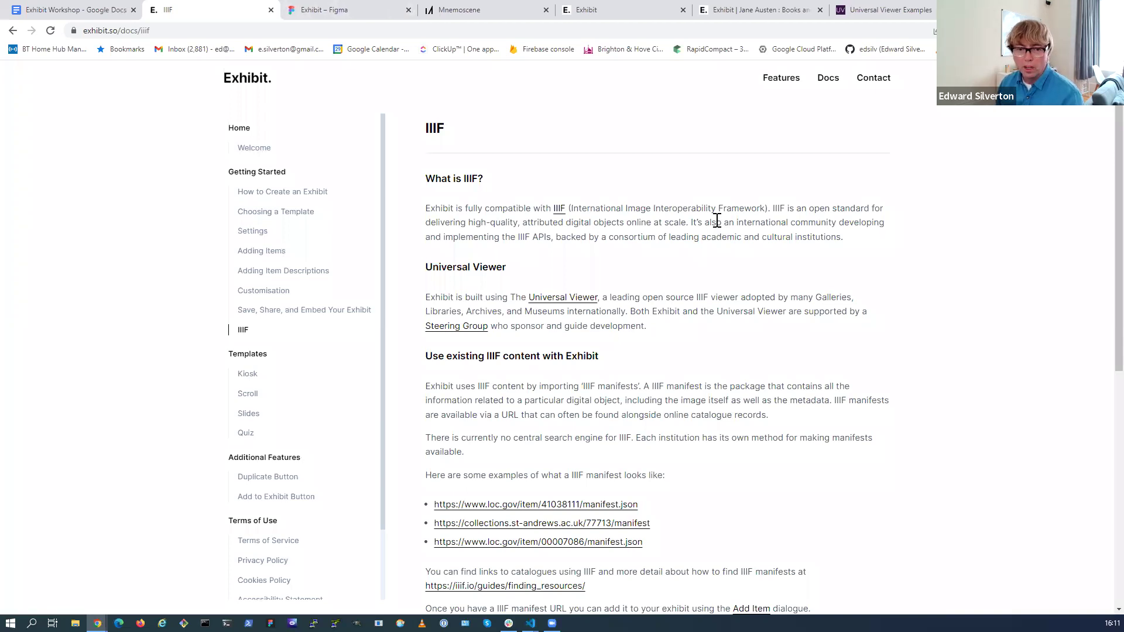
pyautogui.scroll(-1, 709, 223)
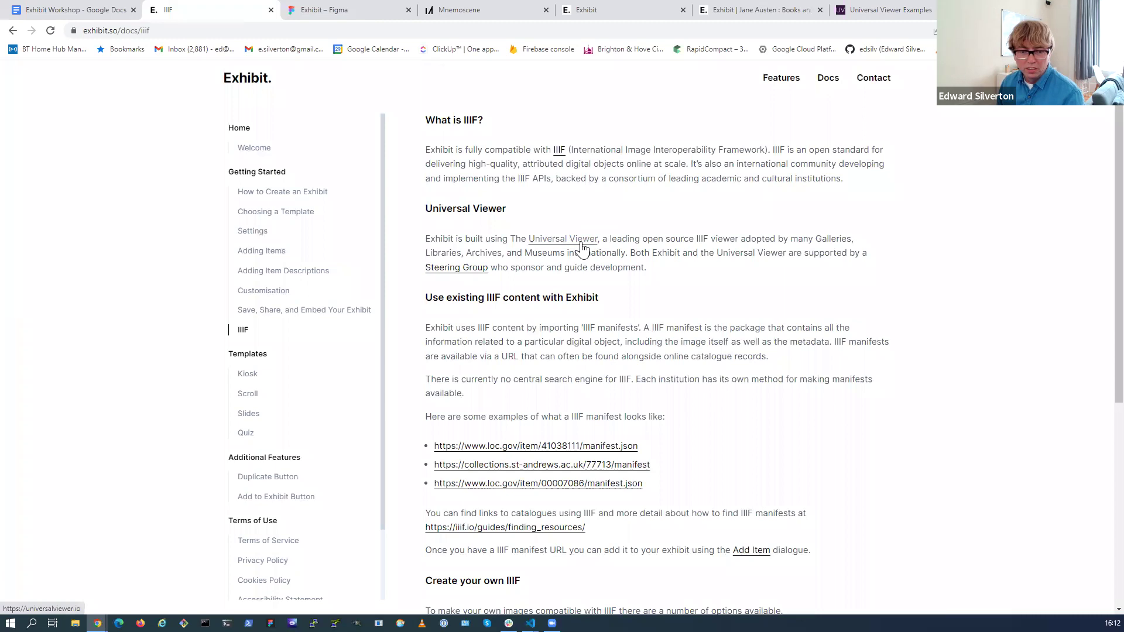
pyautogui.scroll(-2, 727, 300)
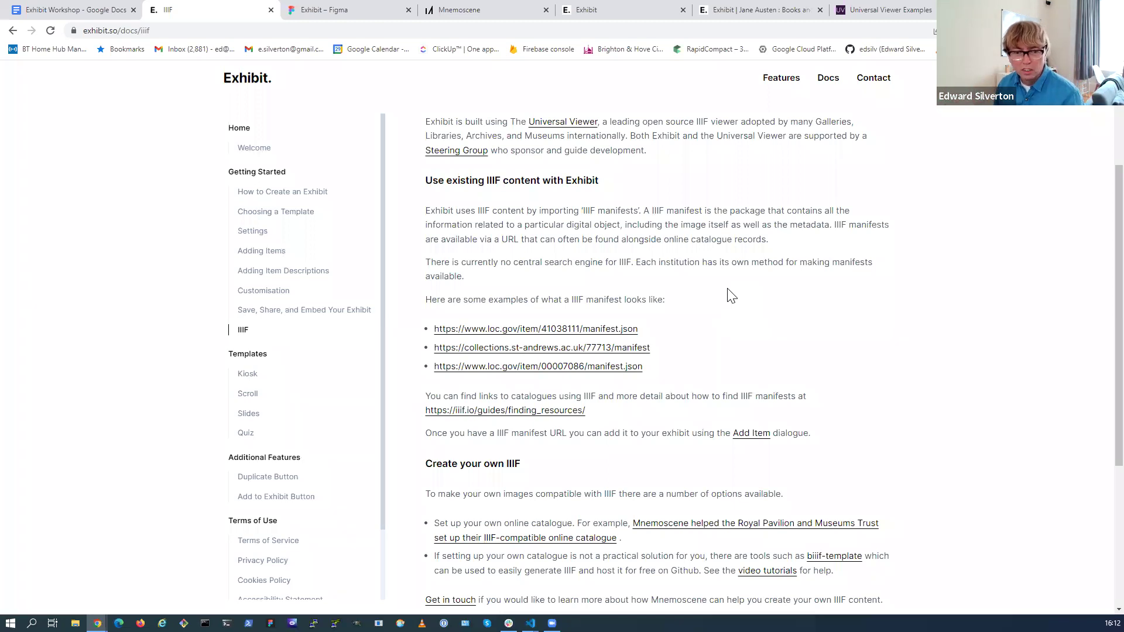
pyautogui.scroll(-1, 731, 293)
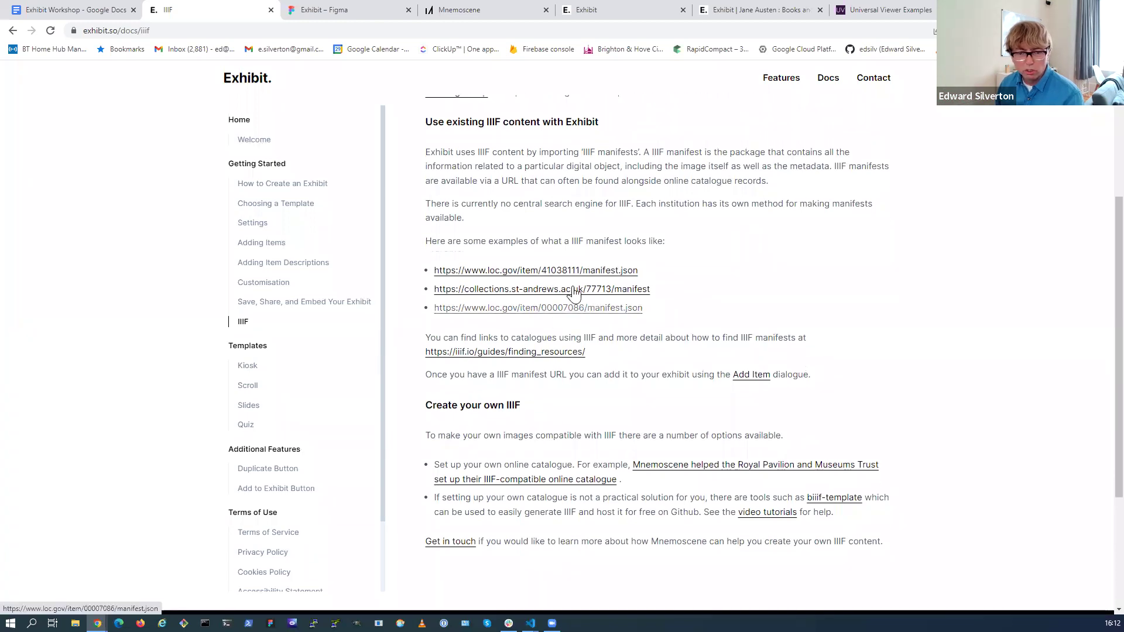
pyautogui.scroll(-2, 681, 290)
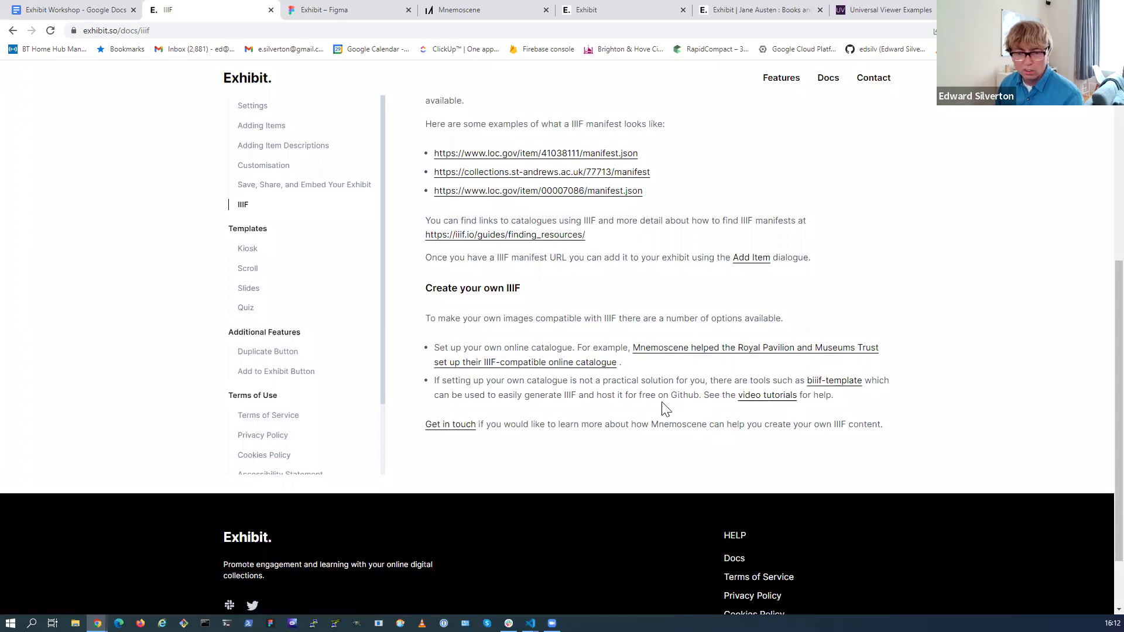
pyautogui.scroll(6, 664, 410)
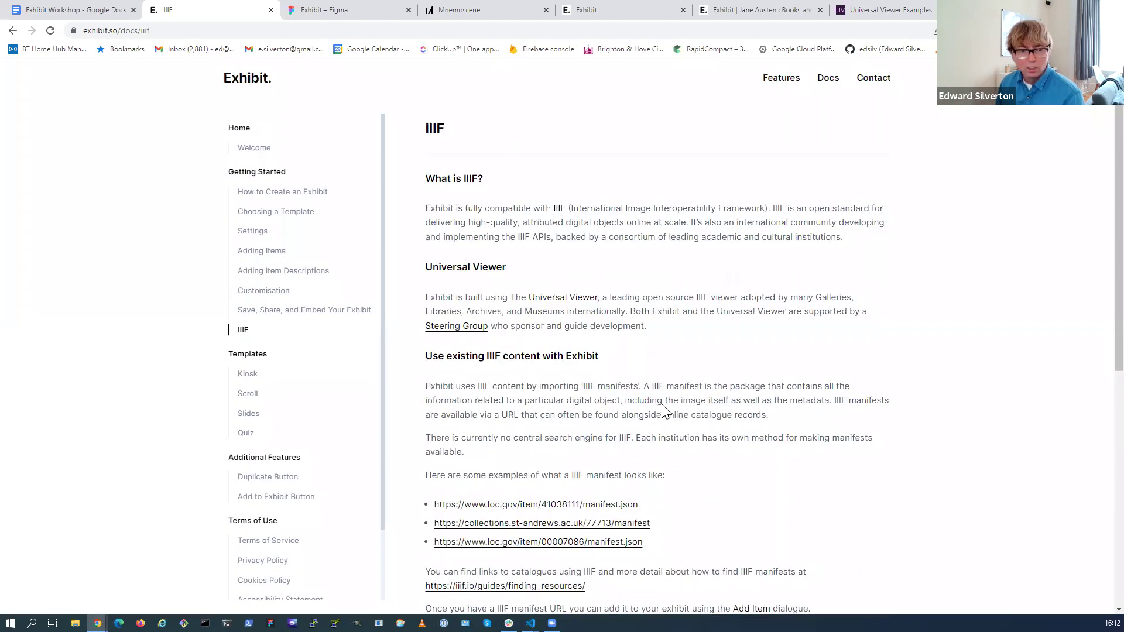
pyautogui.click(88, 13)
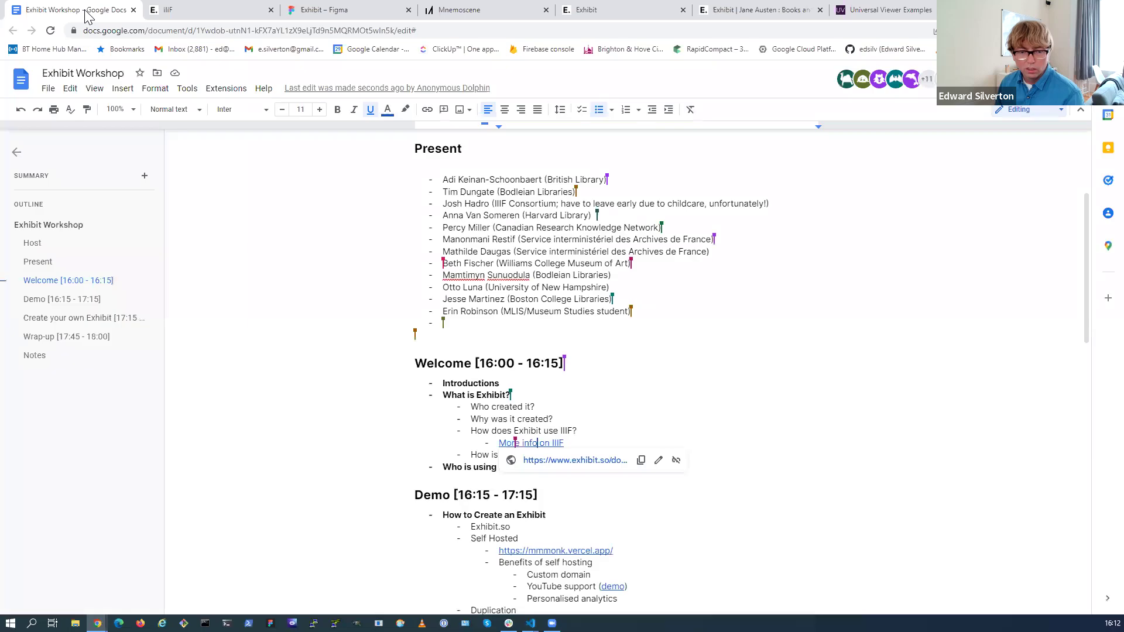
pyautogui.scroll(-1, 359, 304)
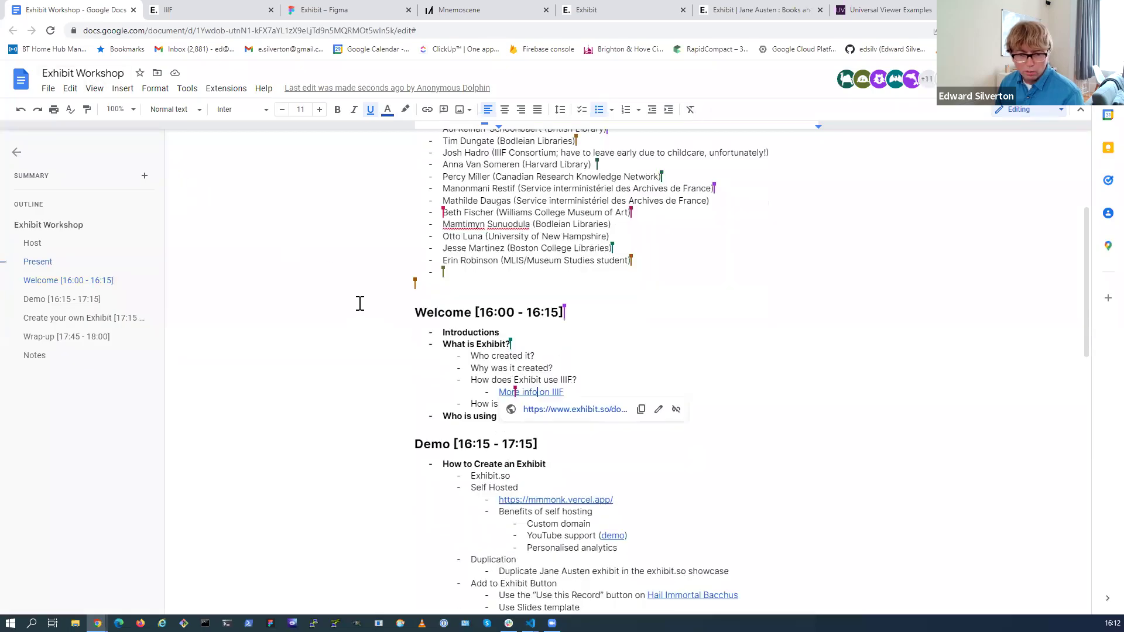
pyautogui.click(373, 350)
pyautogui.scroll(-1, 377, 353)
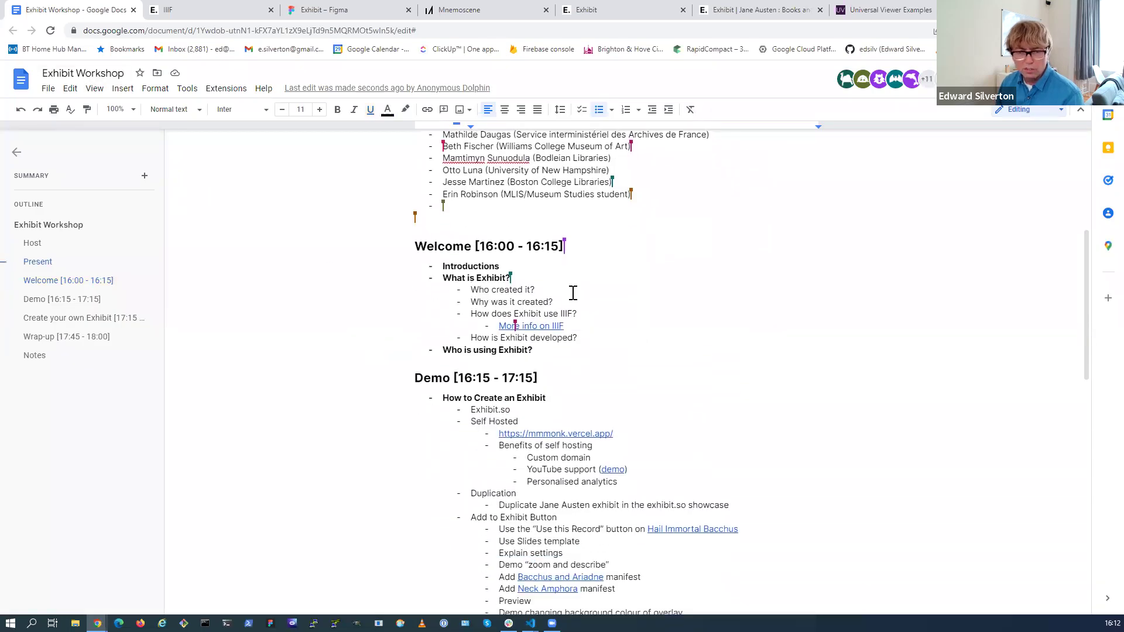
pyautogui.click(206, 10)
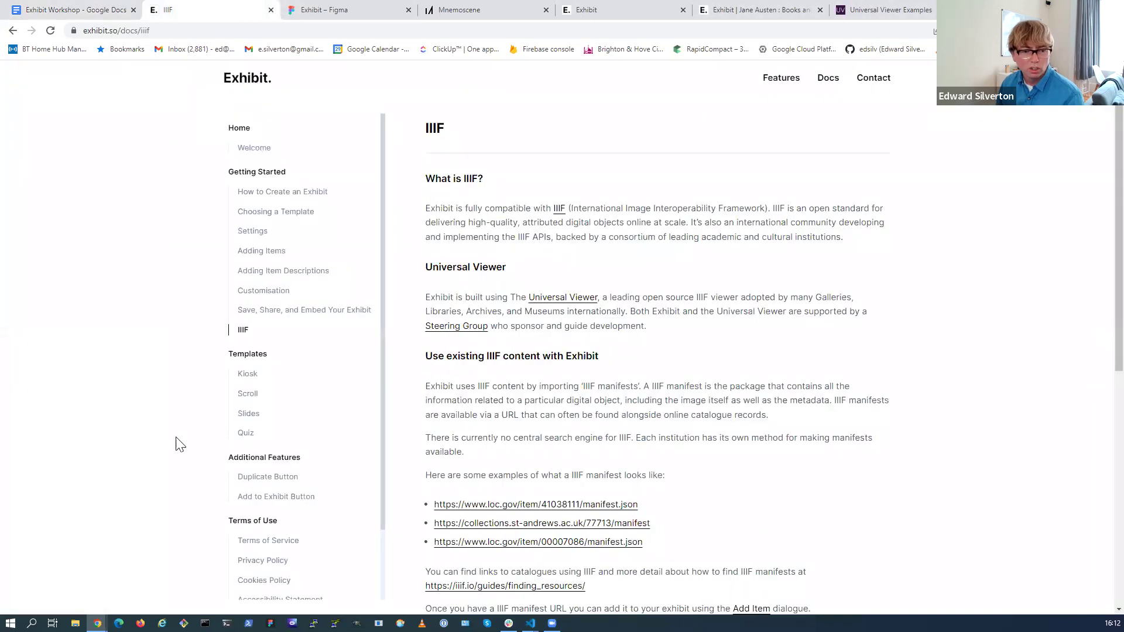
# - Go to the bottom of the docs sidebar and open the FAQ page
pyautogui.scroll(-2, 314, 407)
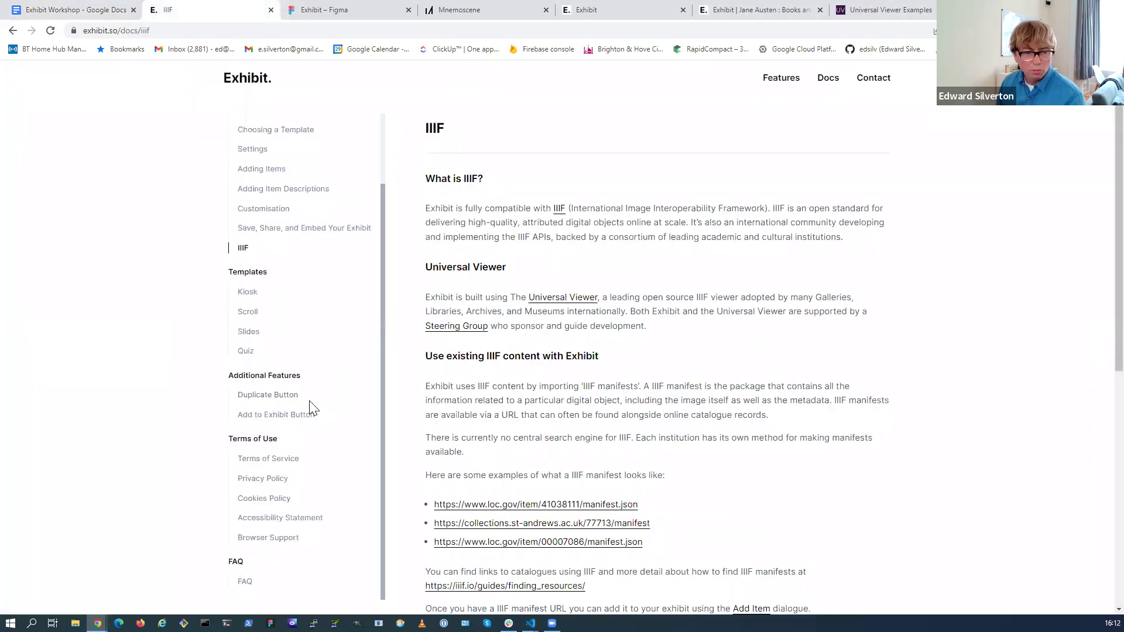
pyautogui.scroll(2, 311, 408)
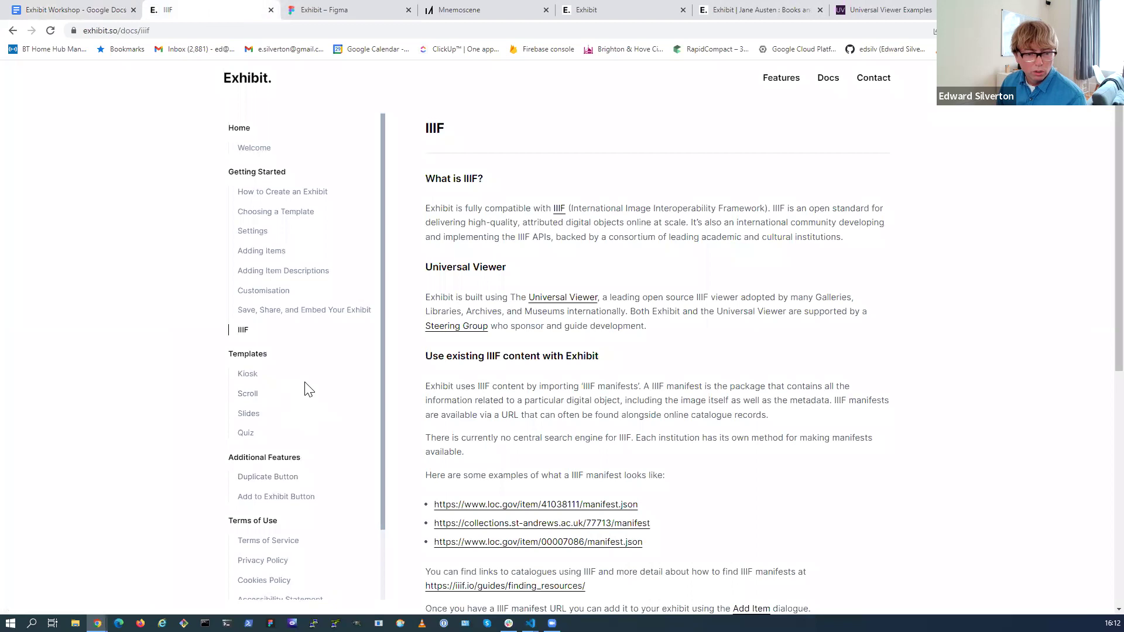
pyautogui.scroll(-2, 284, 396)
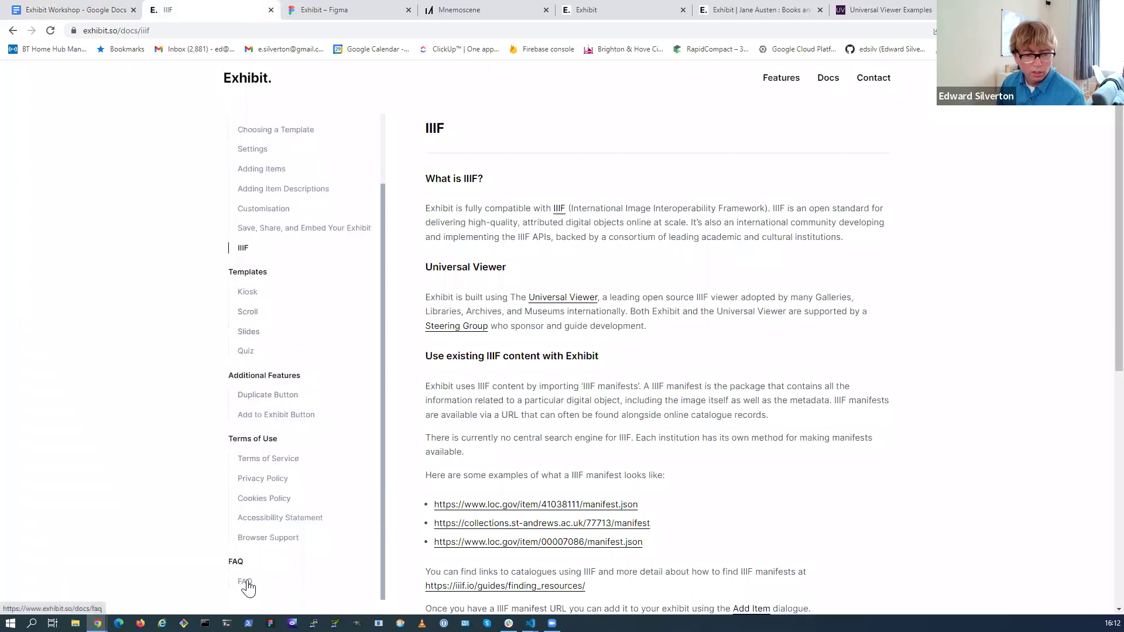
pyautogui.click(246, 583)
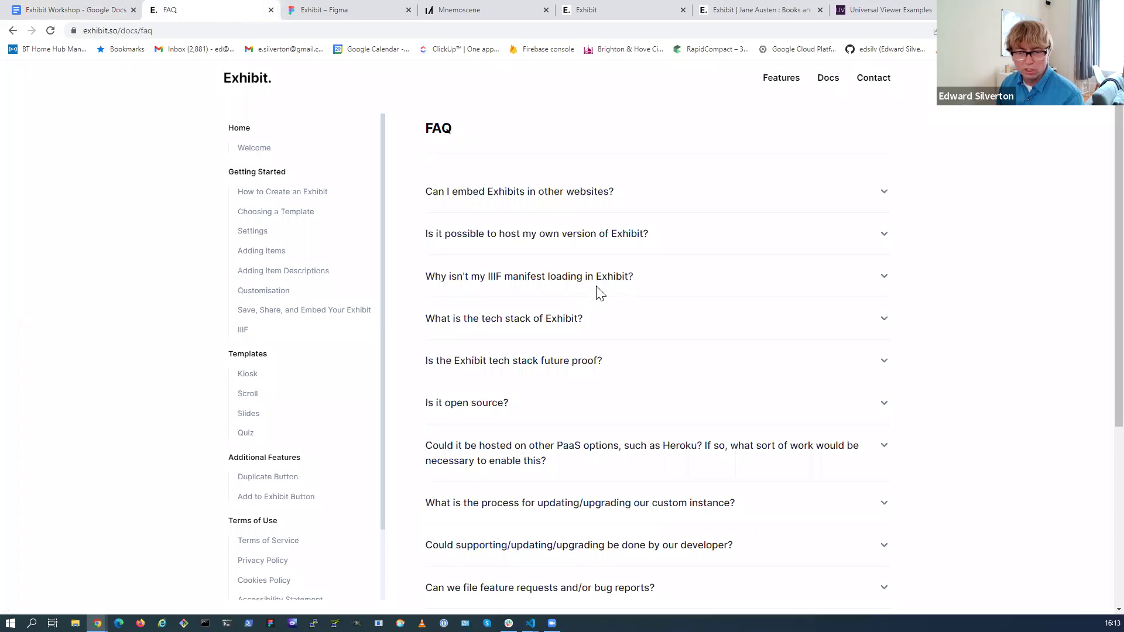
pyautogui.scroll(-4, 557, 281)
pyautogui.scroll(4, 567, 342)
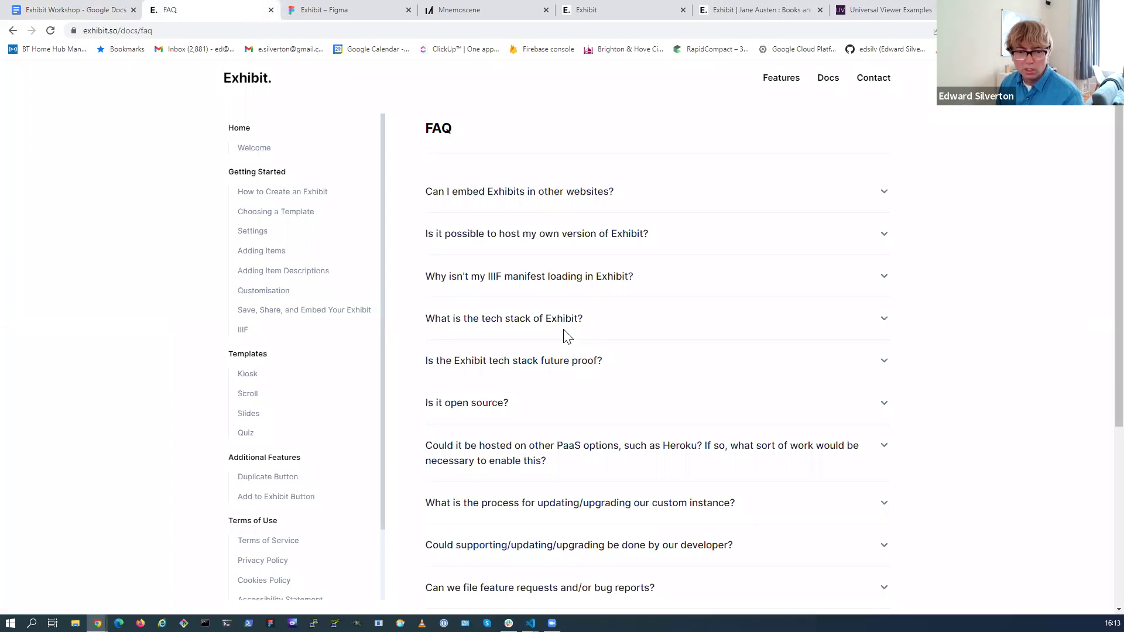
# - Expand the FAQ answer about Exhibit's tech stack and point out its Cloud Functions text
pyautogui.click(566, 326)
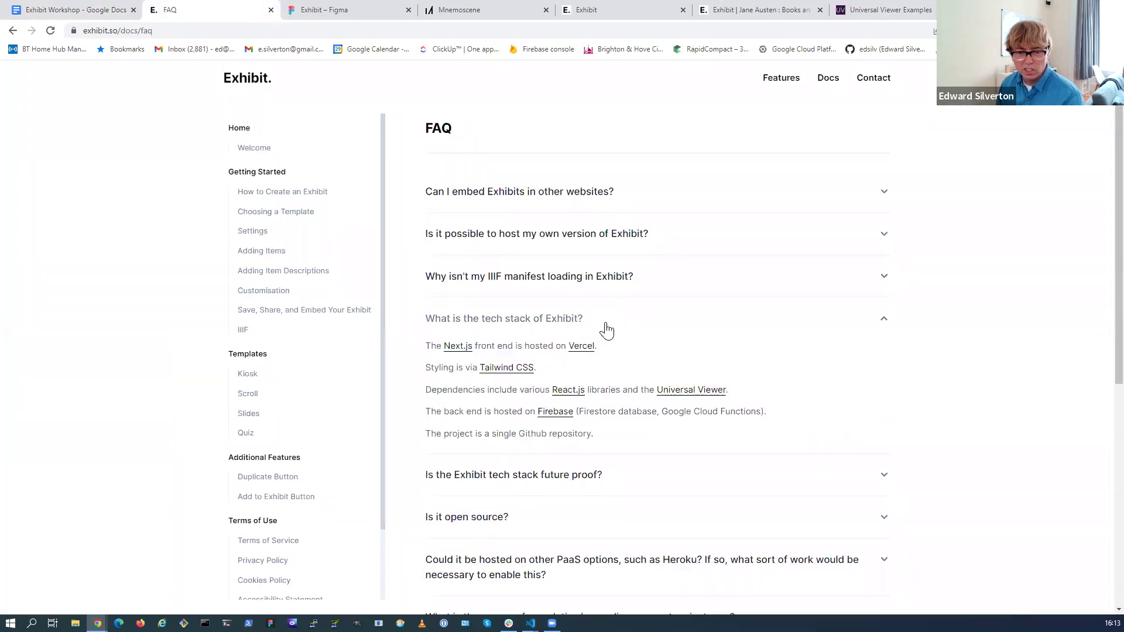
pyautogui.scroll(-1, 644, 330)
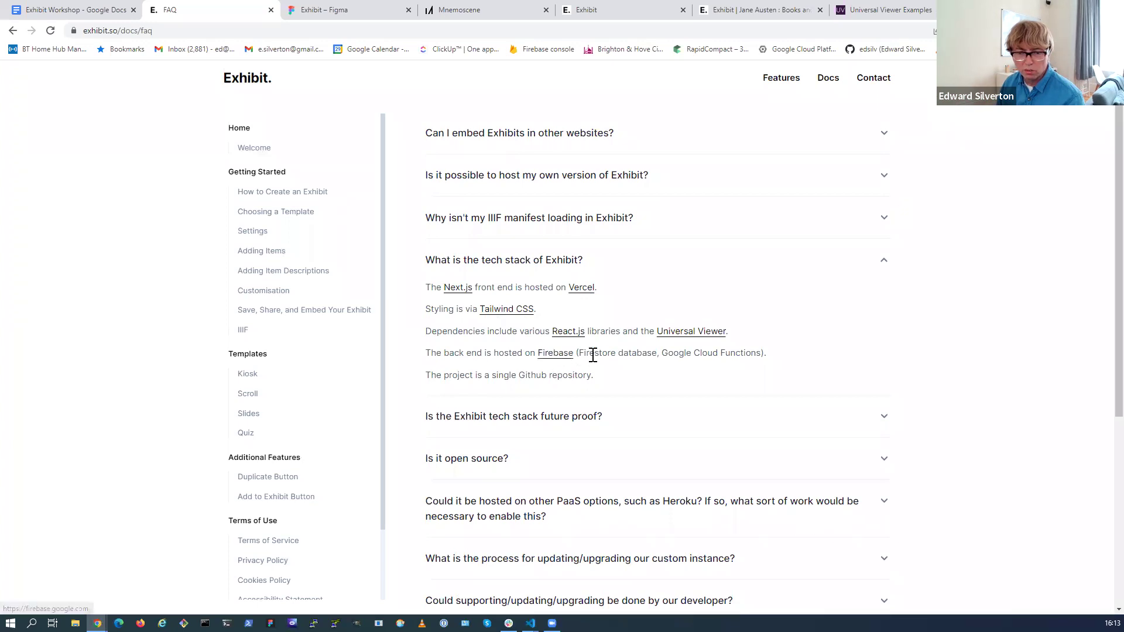
pyautogui.moveTo(758, 350); pyautogui.dragTo(691, 352)
pyautogui.click(691, 352)
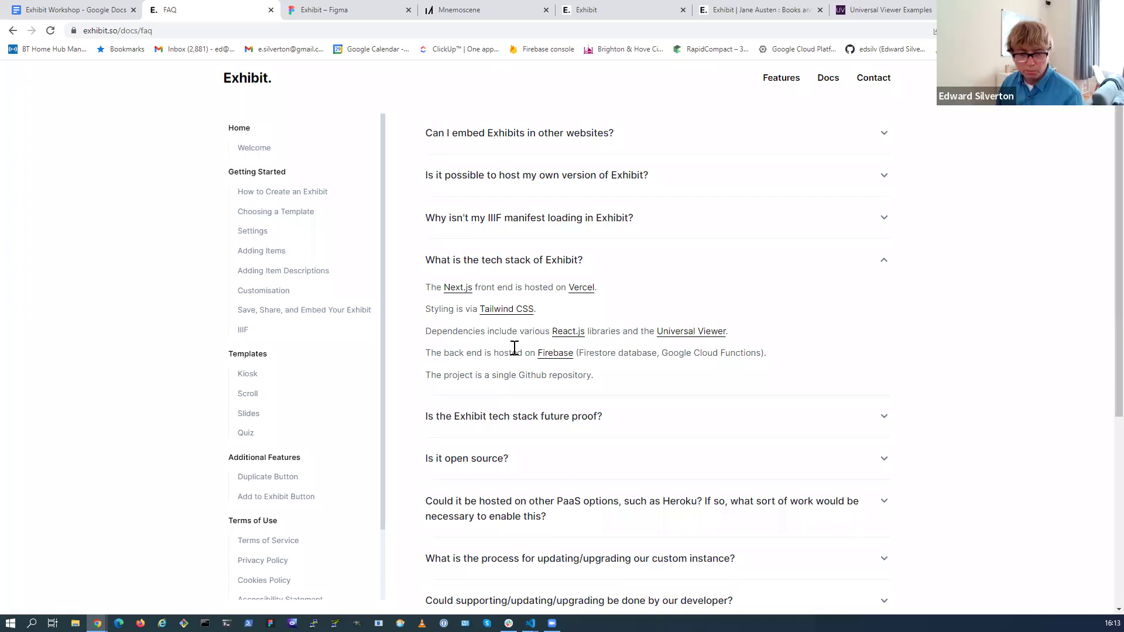
pyautogui.scroll(-2, 512, 349)
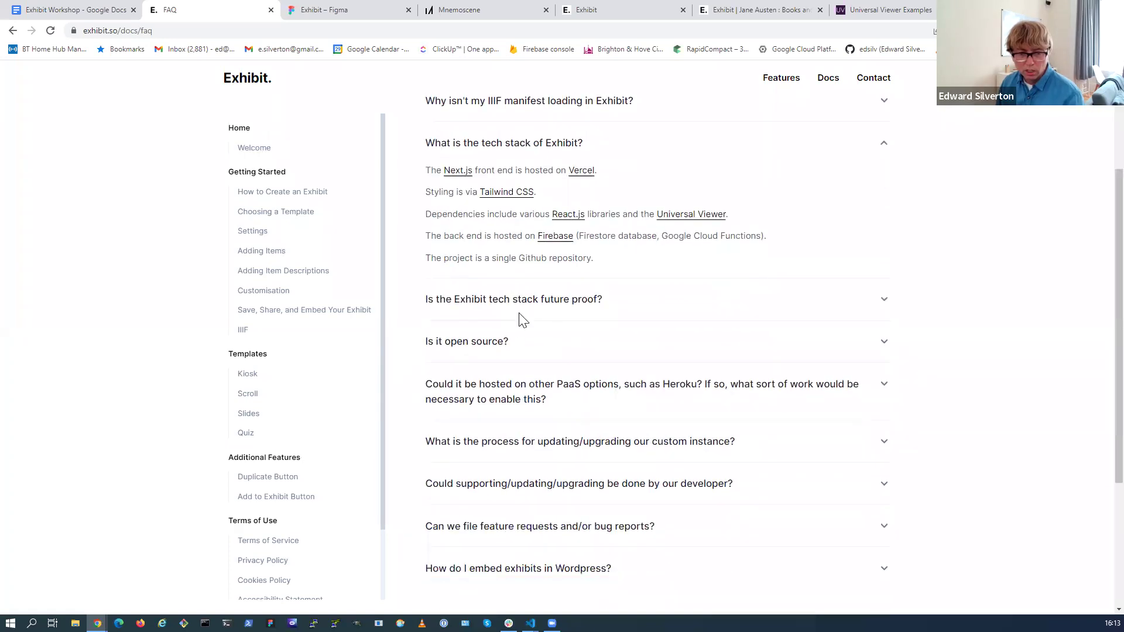
pyautogui.scroll(2, 520, 318)
pyautogui.scroll(-2, 474, 375)
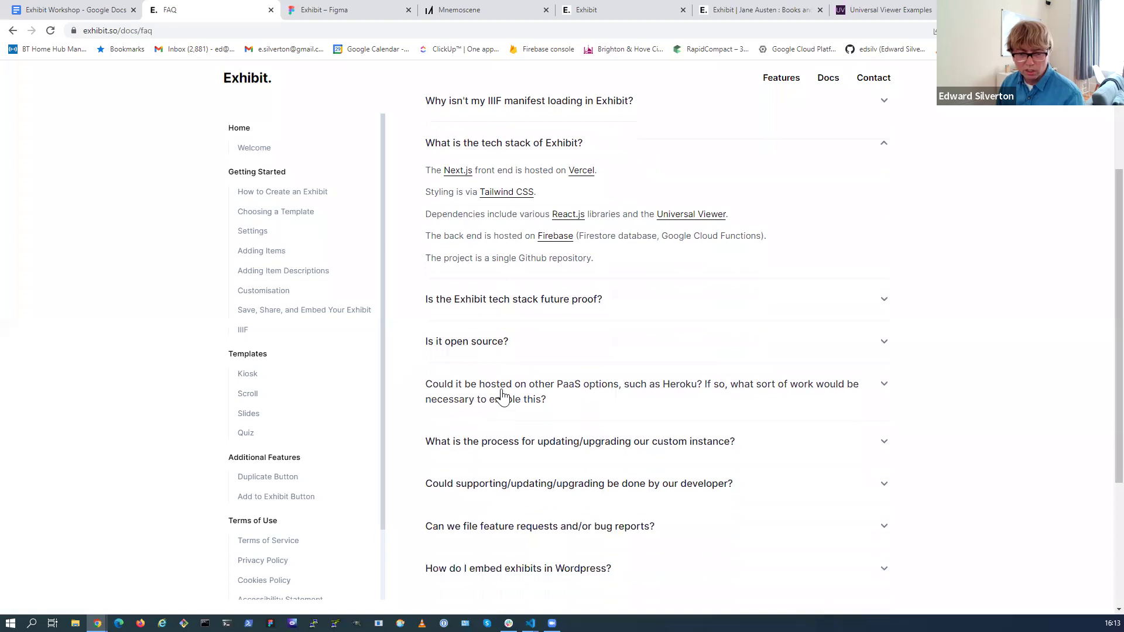
pyautogui.scroll(-2, 500, 395)
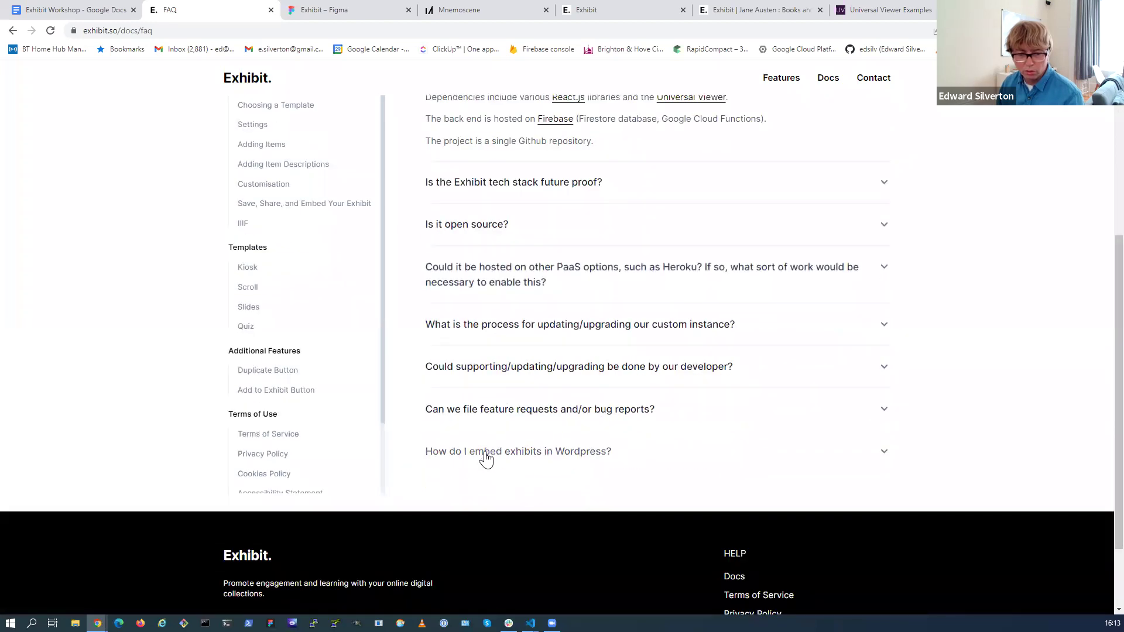
# - Expand the Wordpress embedding, developer-led upgrades and future-proof tech stack answers, then return to the workshop notes
pyautogui.click(545, 462)
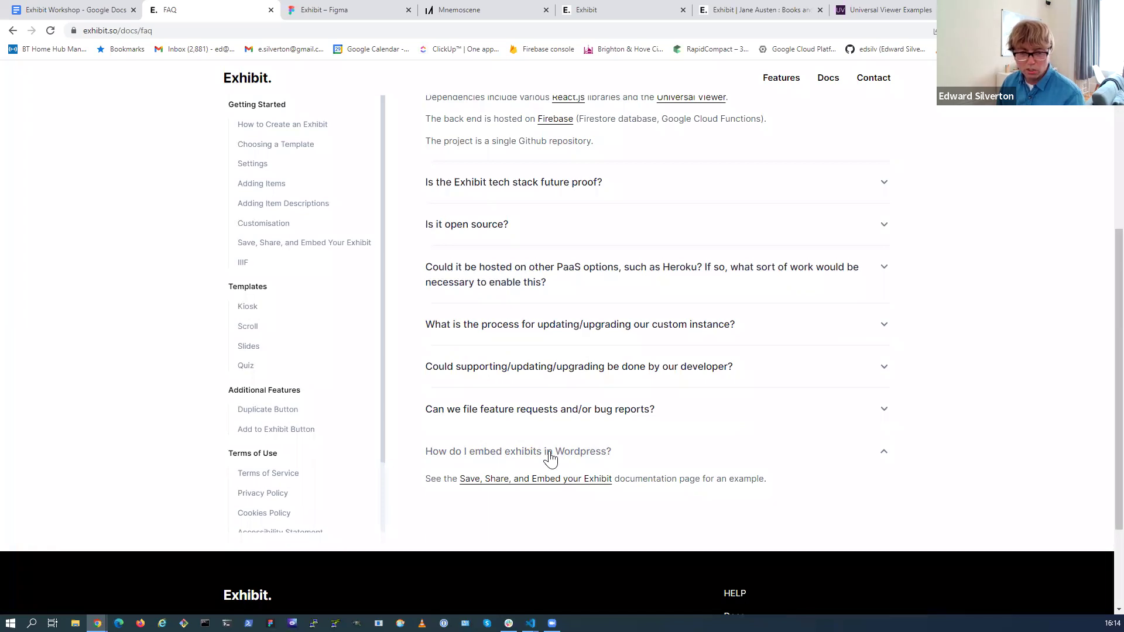
pyautogui.click(527, 371)
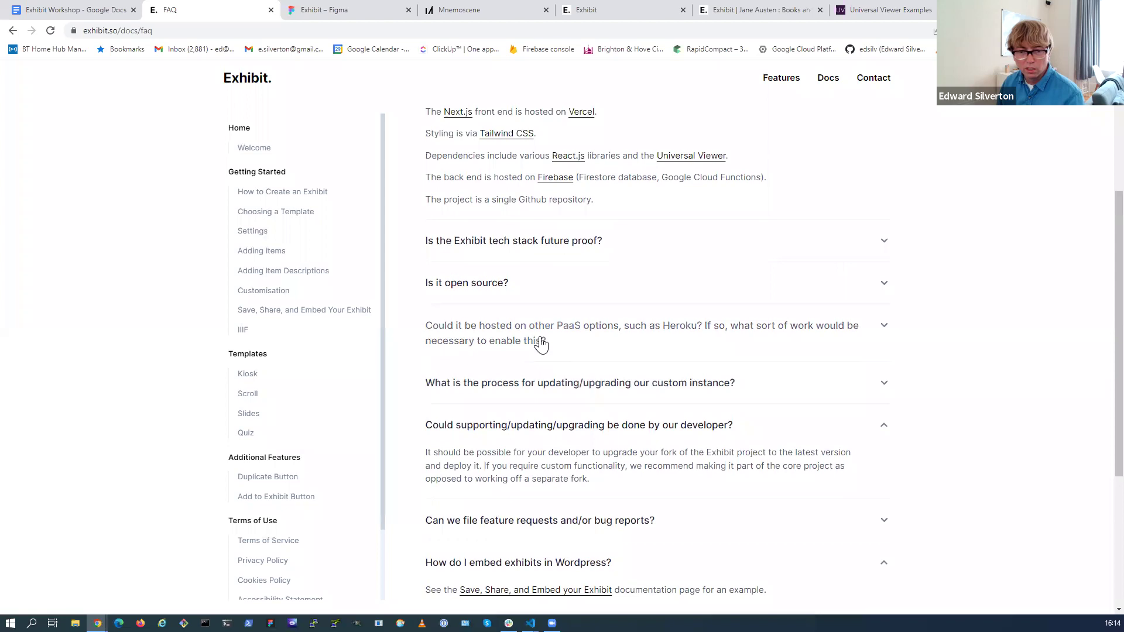
pyautogui.scroll(2, 551, 334)
pyautogui.click(574, 305)
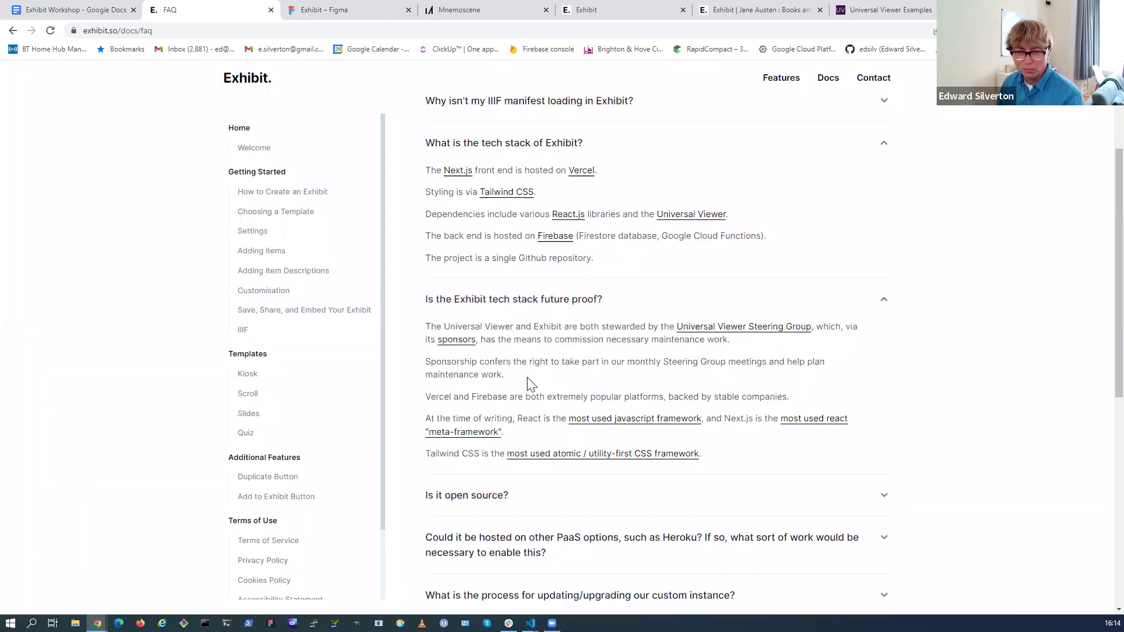
pyautogui.click(56, 11)
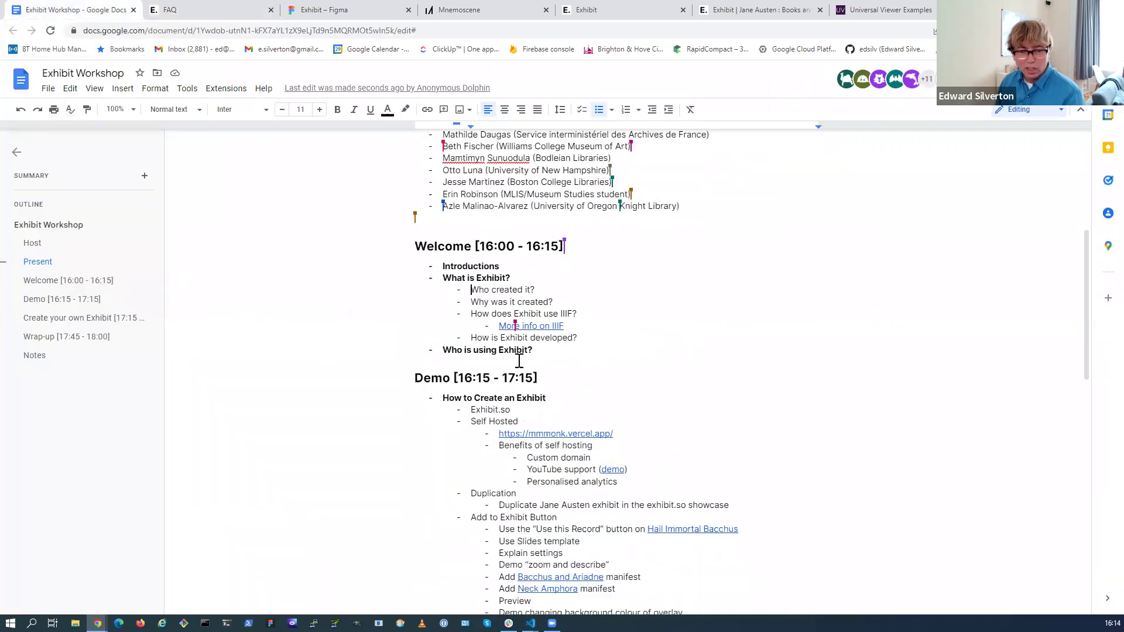
# - Highlight the 'Who is using Exhibit?' agenda line, then bring up the Dionysus exhibit window
pyautogui.moveTo(533, 351); pyautogui.dragTo(446, 351)
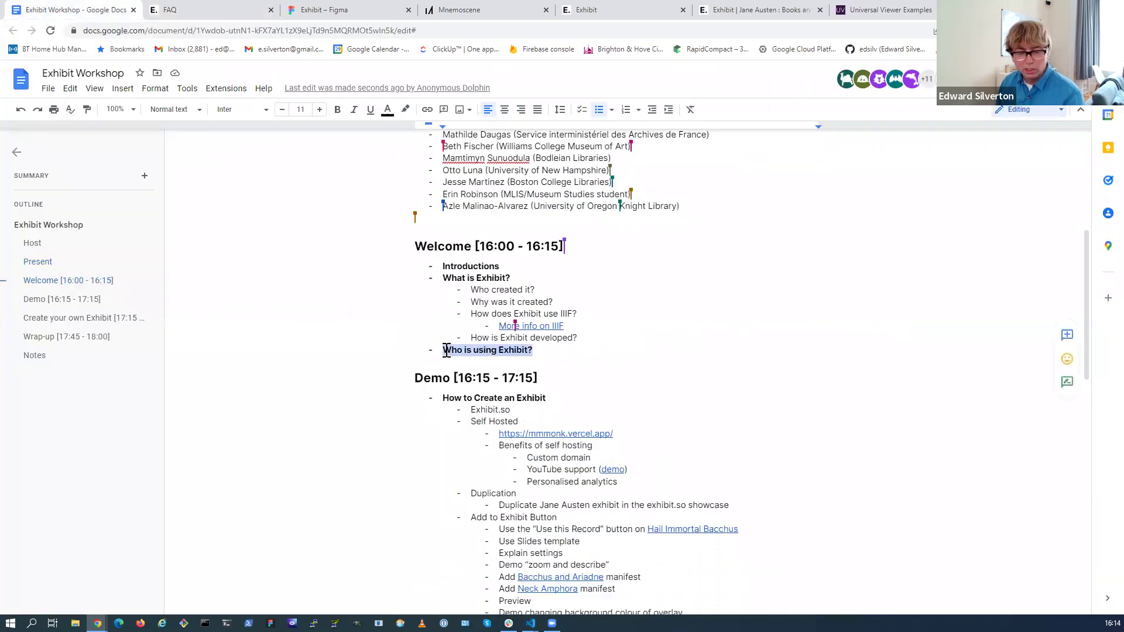
pyautogui.click(446, 350)
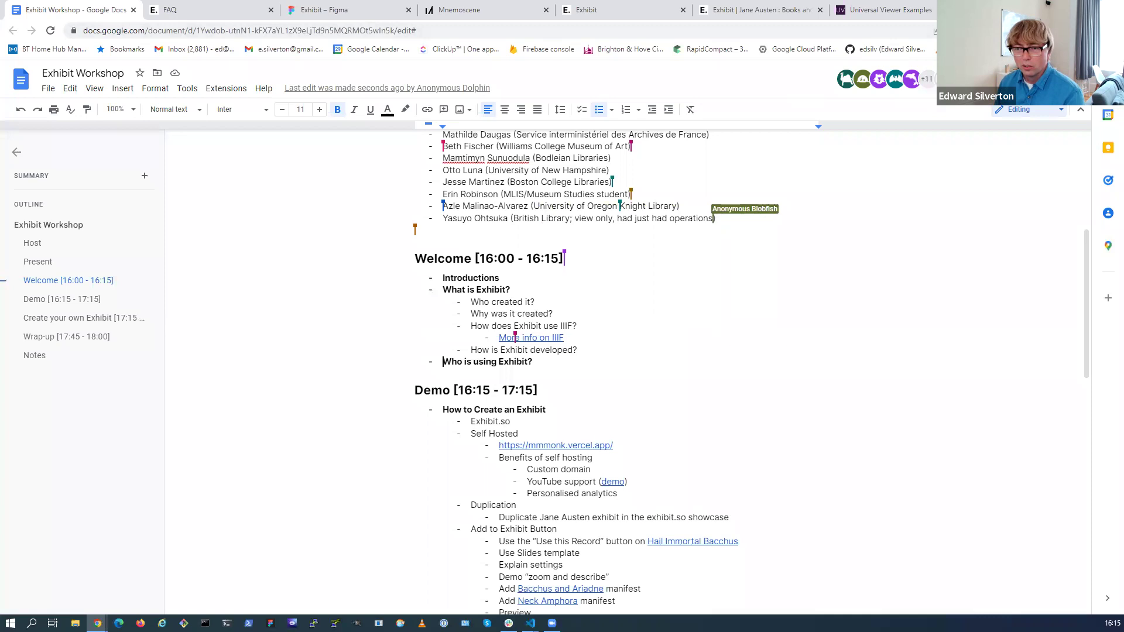
pyautogui.moveTo(97, 623)
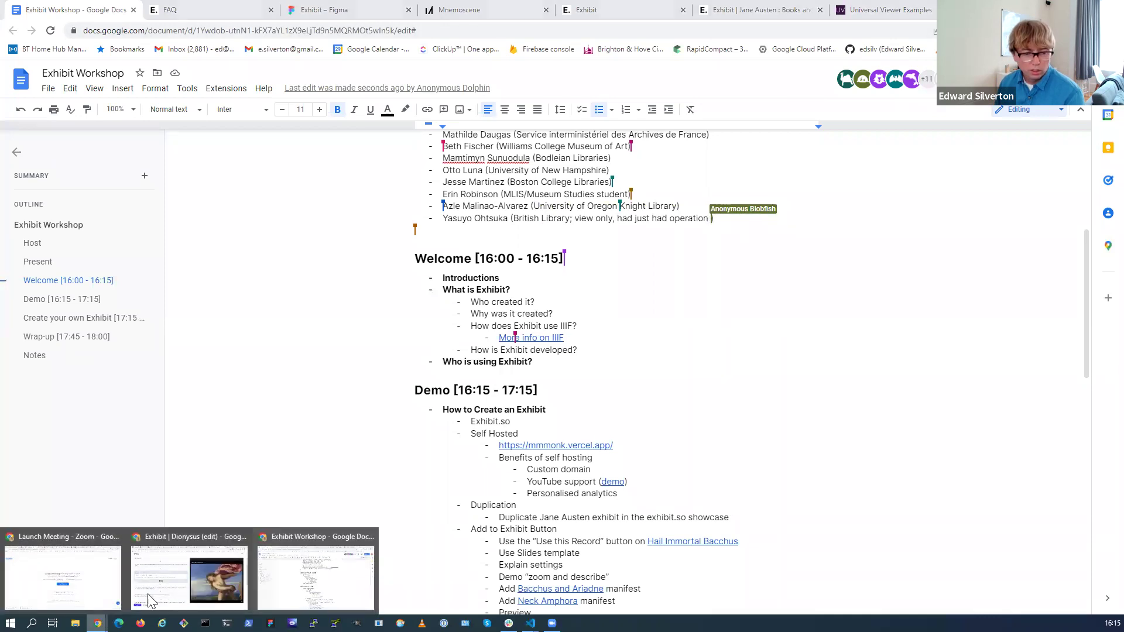
pyautogui.click(190, 577)
pyautogui.click(914, 13)
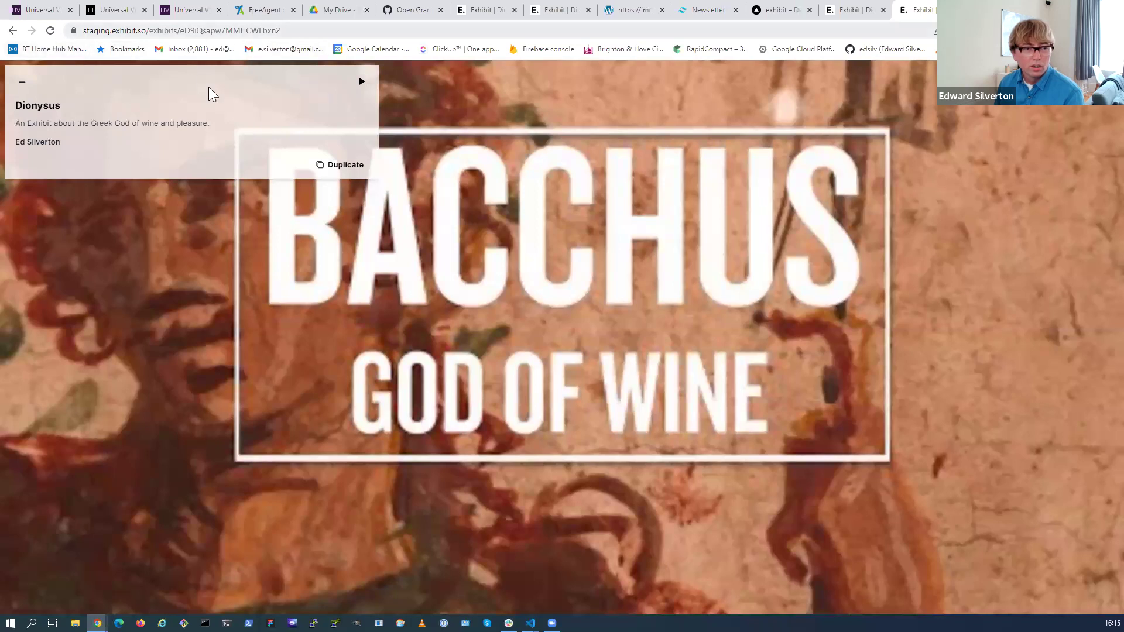
# - Reload the Dionysus exhibit and advance two slides to Bacchus leaping towards Ariadne
pyautogui.click(51, 30)
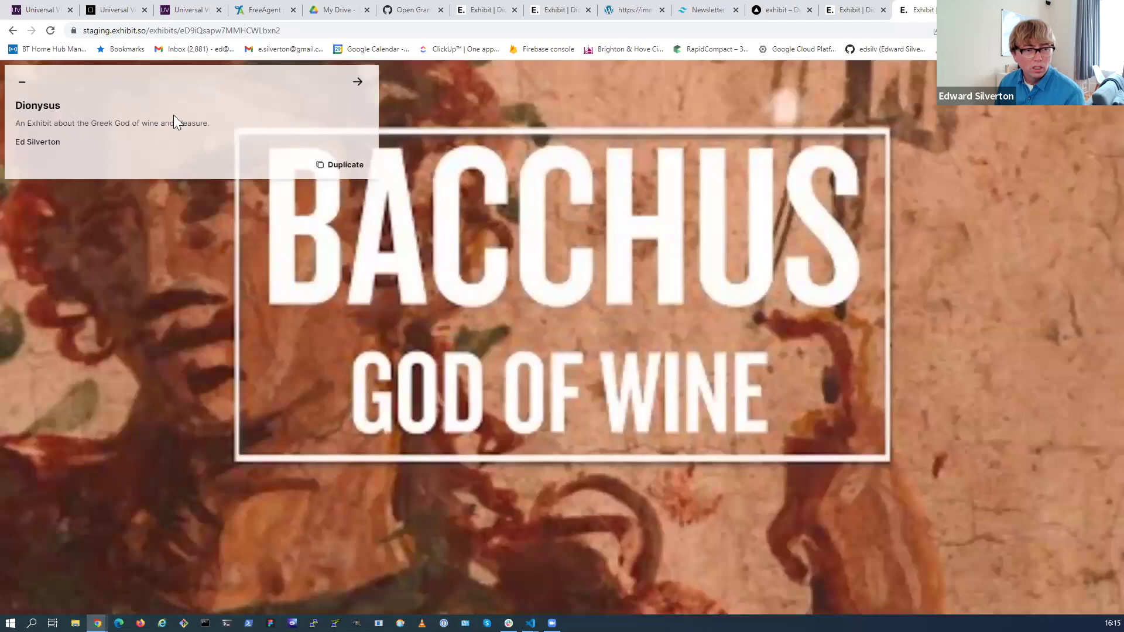
pyautogui.click(358, 83)
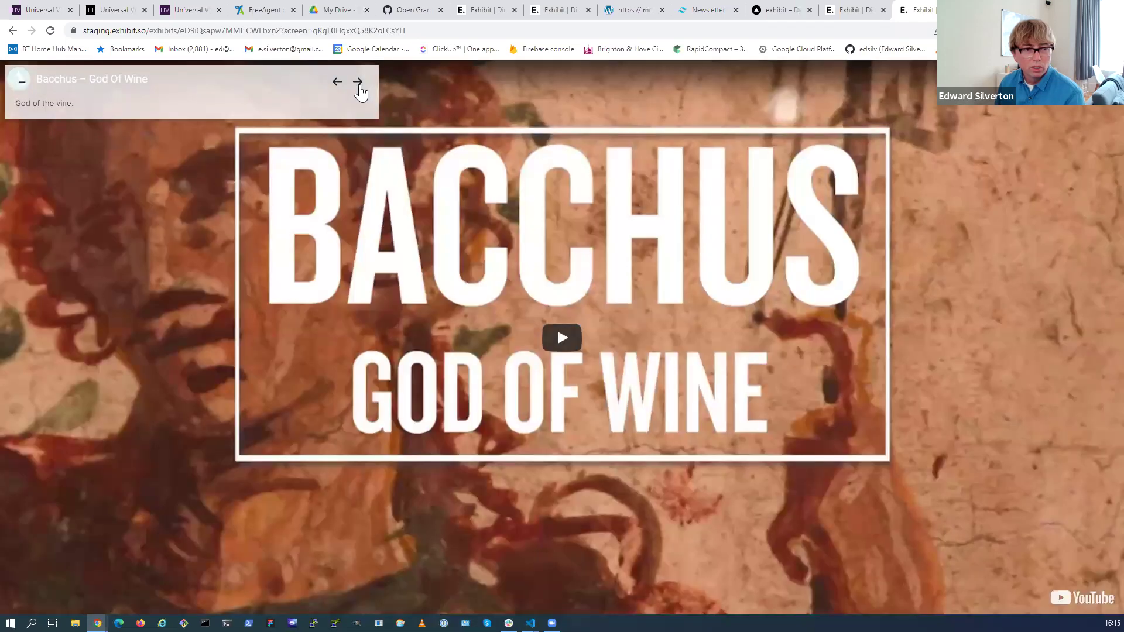
pyautogui.click(358, 84)
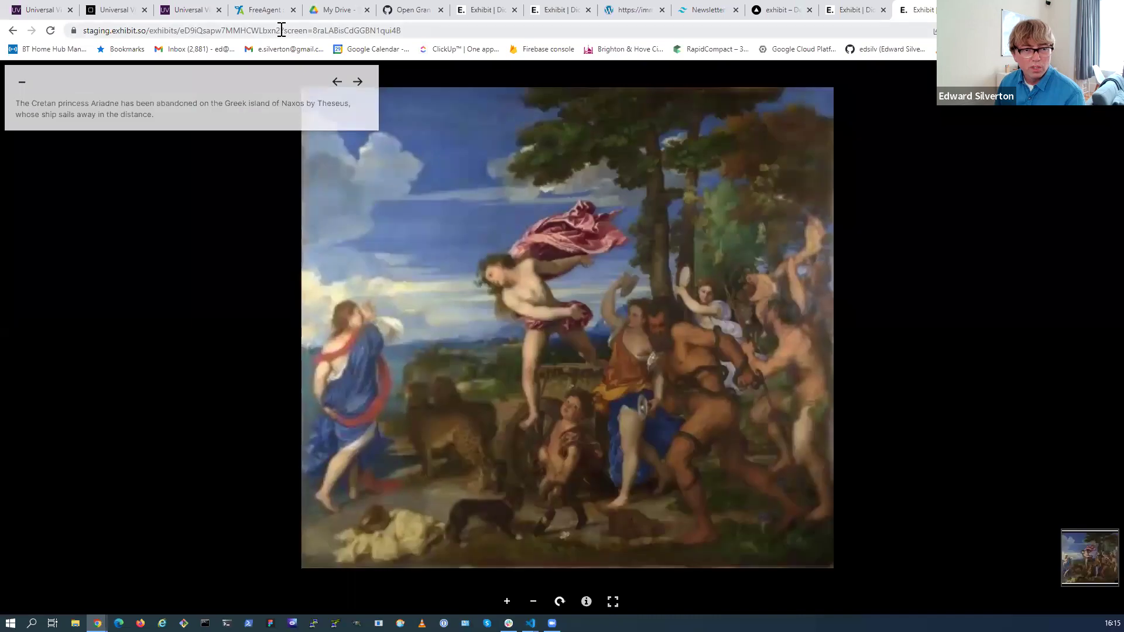
pyautogui.moveTo(281, 30); pyautogui.dragTo(410, 34)
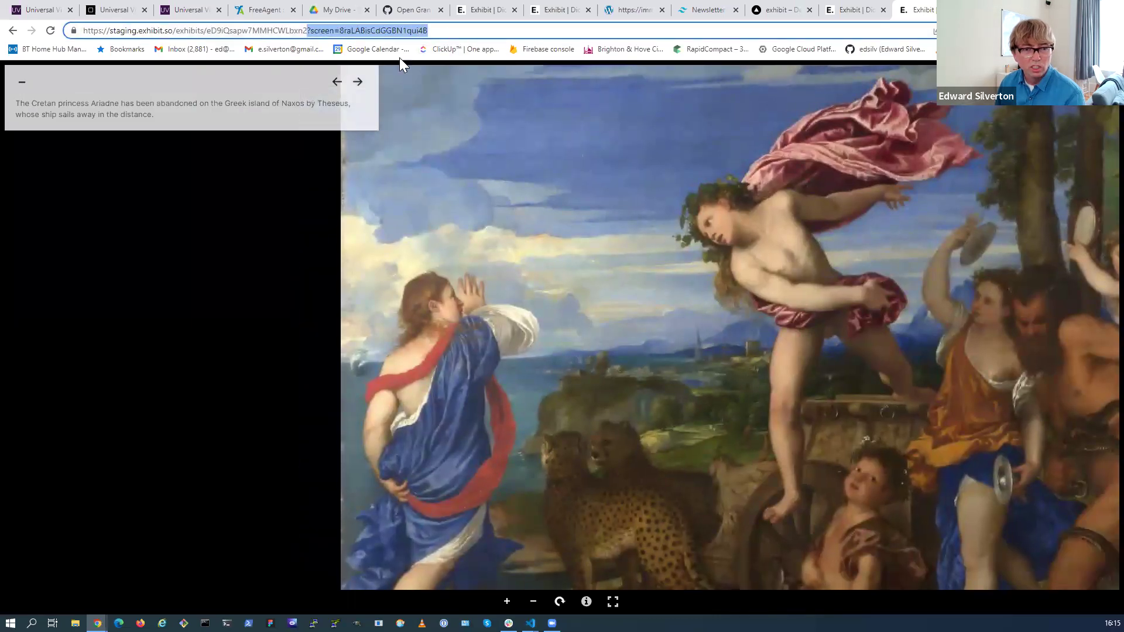
pyautogui.click(358, 82)
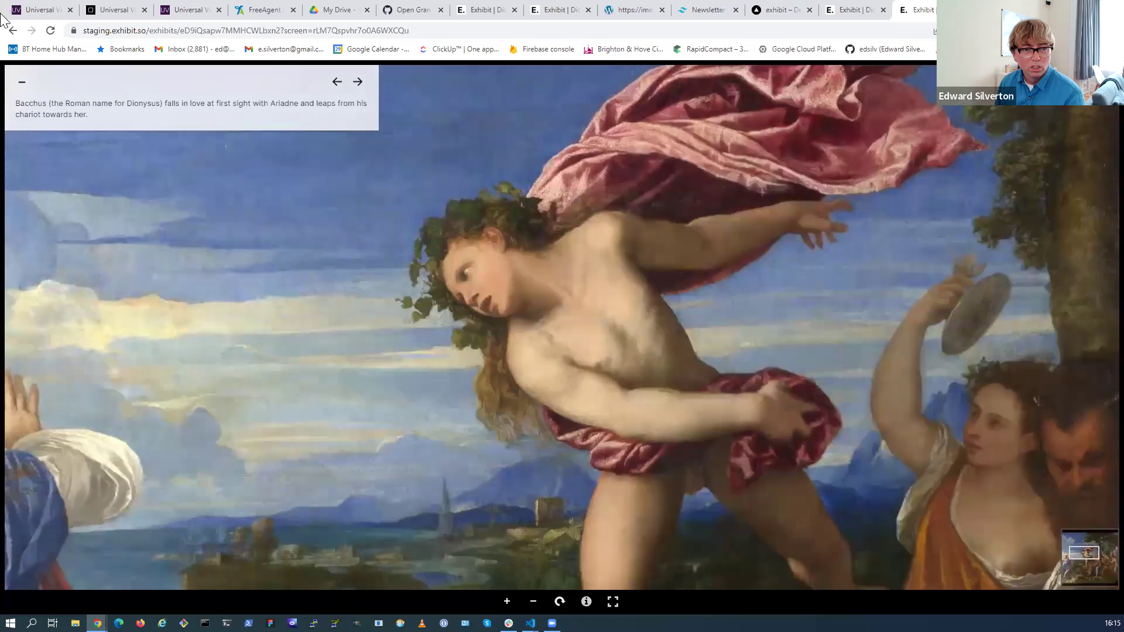
# - Reload the exhibit at the current slide, view the localhost copy, and return to the workshop notes
pyautogui.click(106, 32)
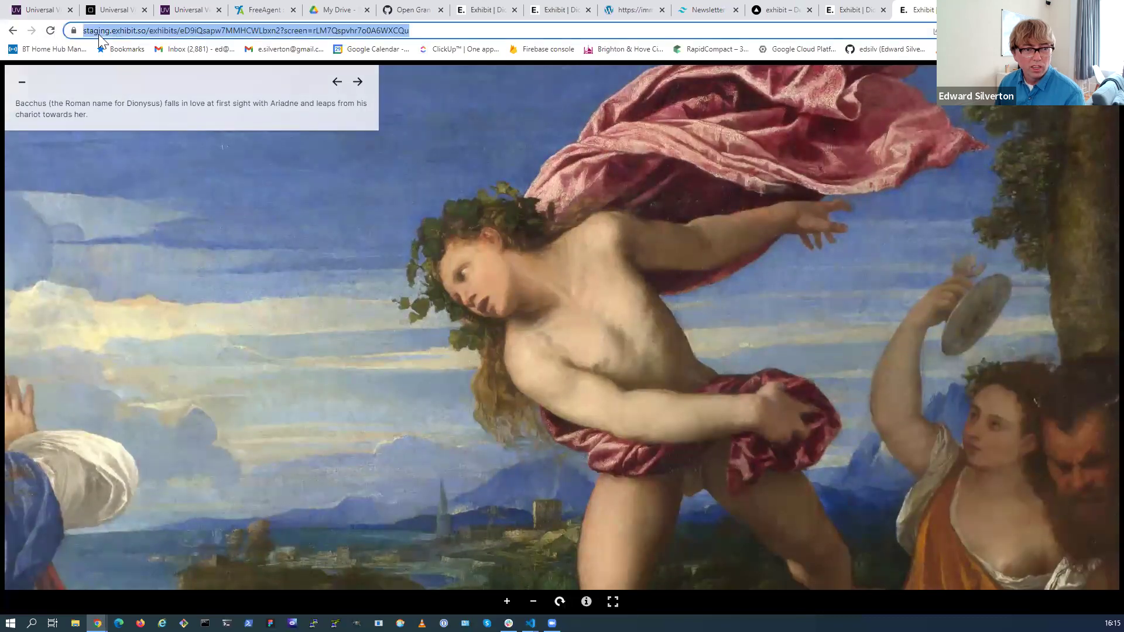
pyautogui.click(50, 31)
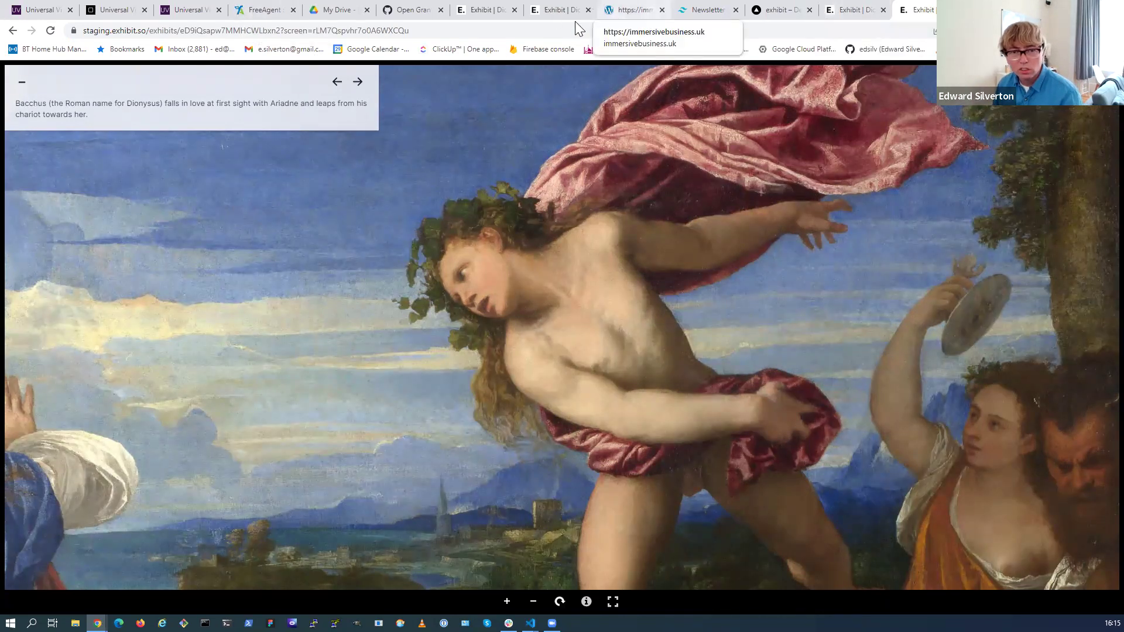
pyautogui.click(564, 16)
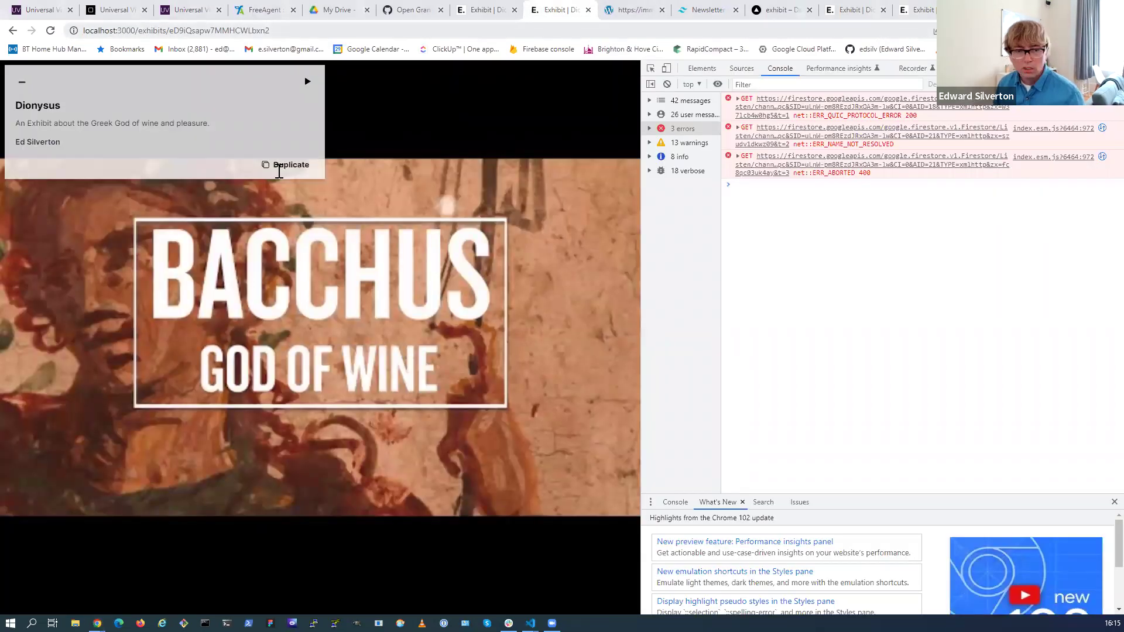
pyautogui.hotkey('alt', 'Tab')
pyautogui.scroll(-2, 395, 304)
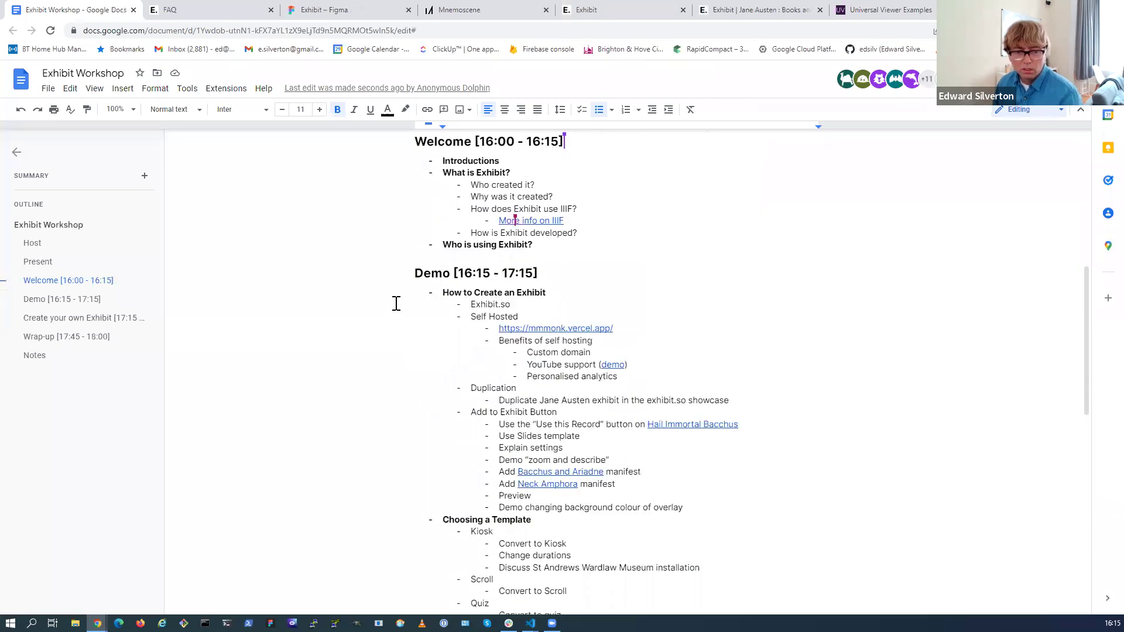
# - Highlight 'Exhibit.so' in the Demo section, then switch to the Jane Austen exhibit tab
pyautogui.scroll(-1, 363, 278)
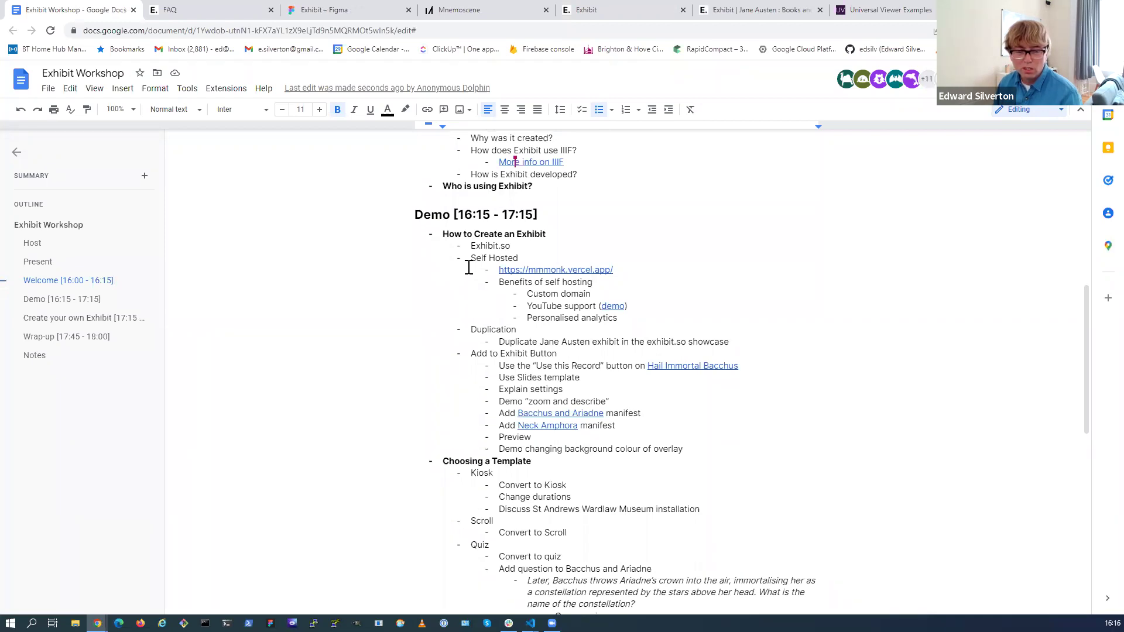
pyautogui.moveTo(474, 247); pyautogui.dragTo(511, 245)
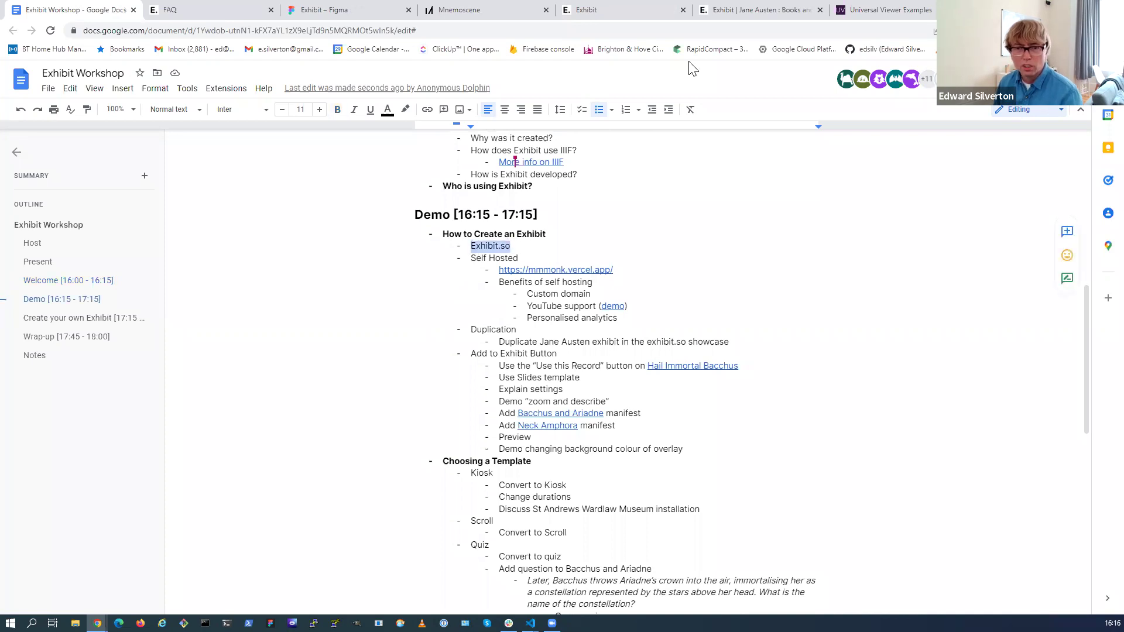
pyautogui.click(755, 12)
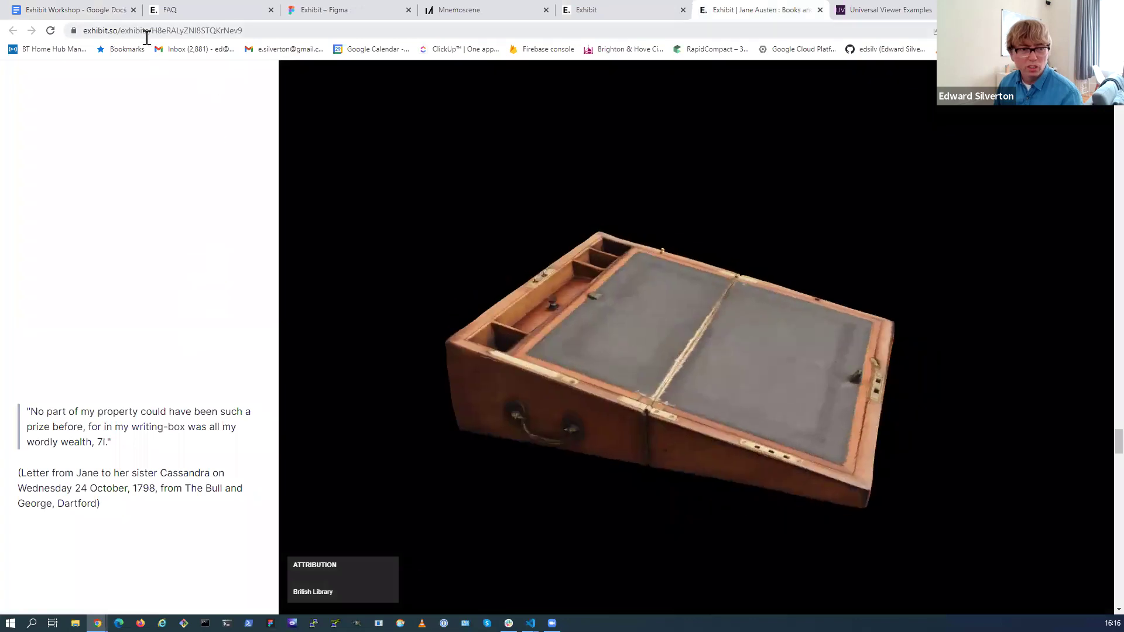
# - Go back to the exhibit.so home page and start a new exhibit from Create an Exhibit
pyautogui.moveTo(143, 33); pyautogui.dragTo(308, 50)
pyautogui.press('BackSpace')
pyautogui.press('Return')
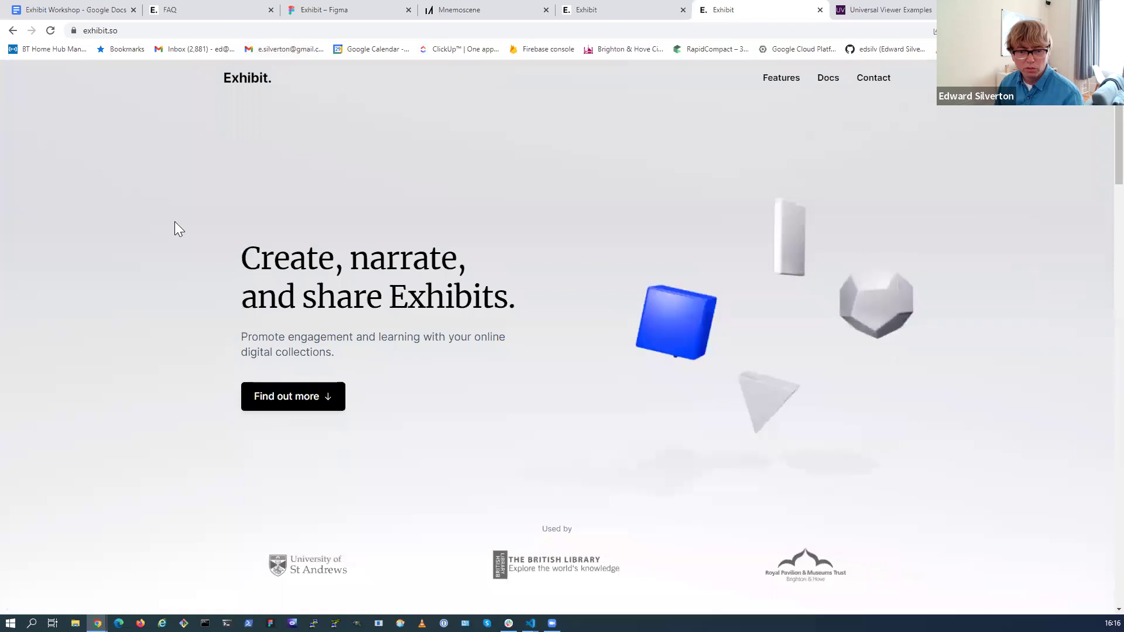
pyautogui.scroll(-12, 174, 222)
pyautogui.scroll(-10, 186, 225)
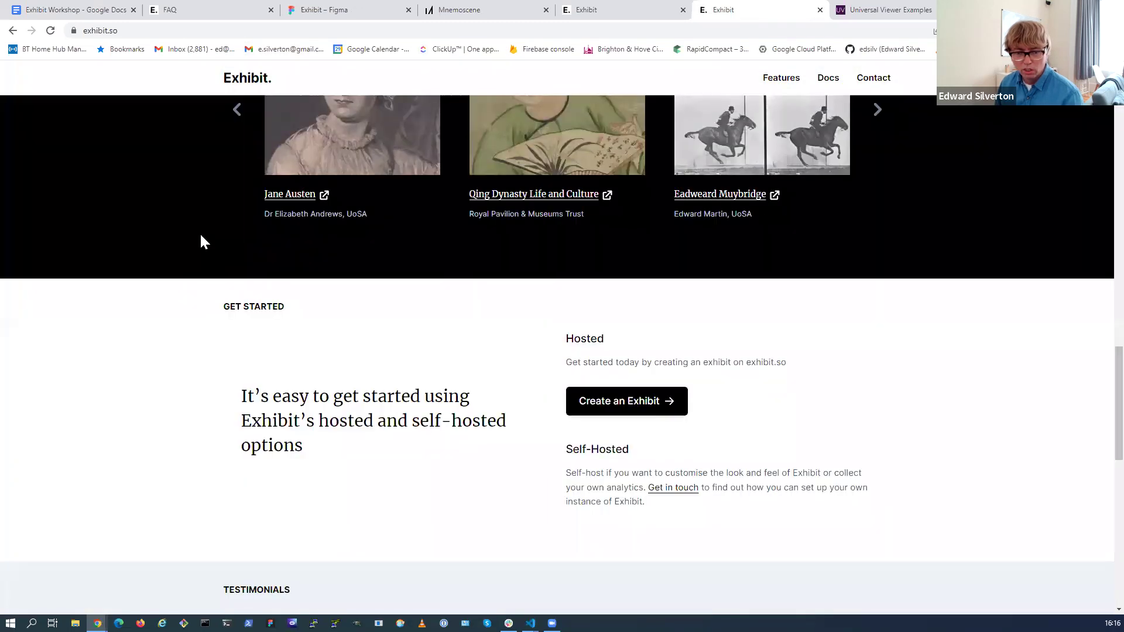
pyautogui.click(579, 408)
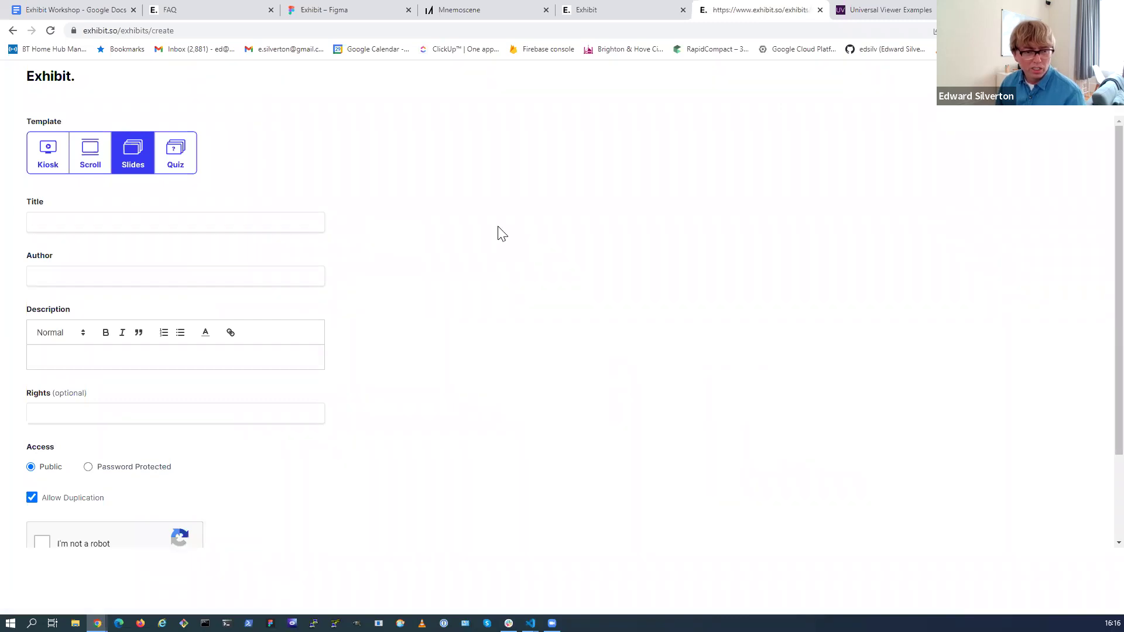
# - Enter title 'test', the author's name, and description 'asdfsaf' for the new exhibit
pyautogui.scroll(-2, 272, 314)
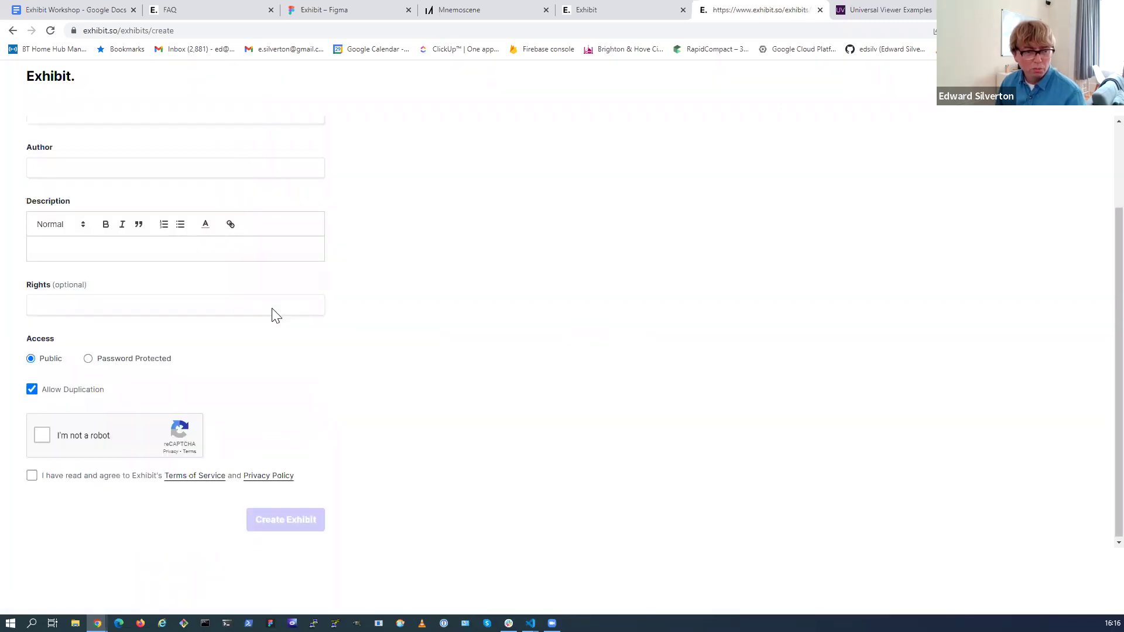
pyautogui.scroll(2, 146, 199)
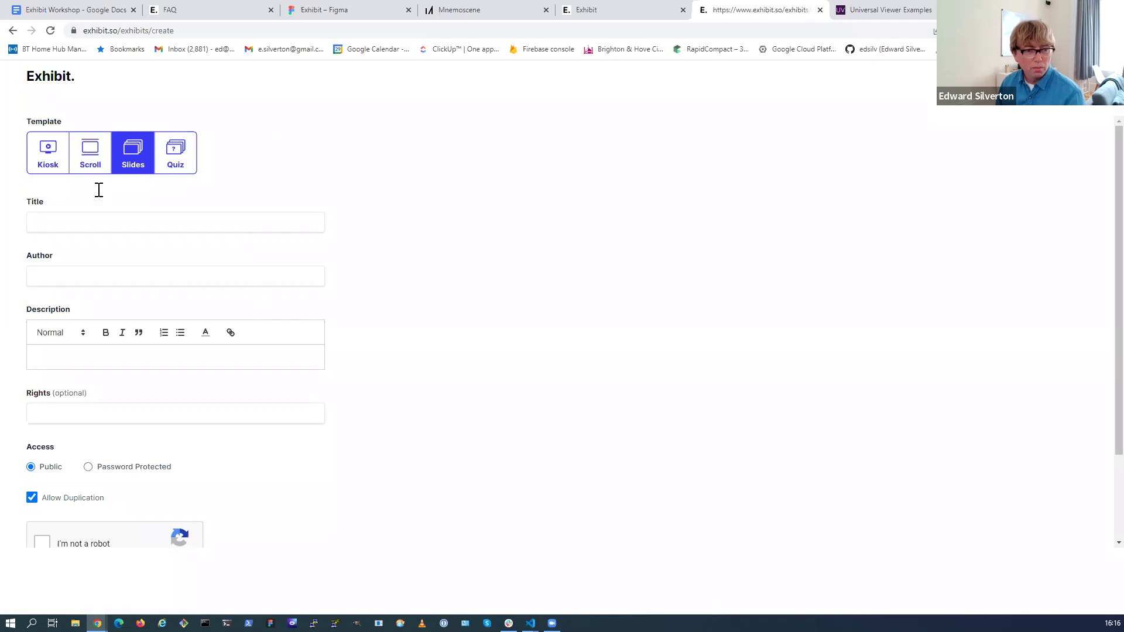
pyautogui.click(70, 219)
pyautogui.write('test')
pyautogui.click(58, 280)
pyautogui.write('ed')
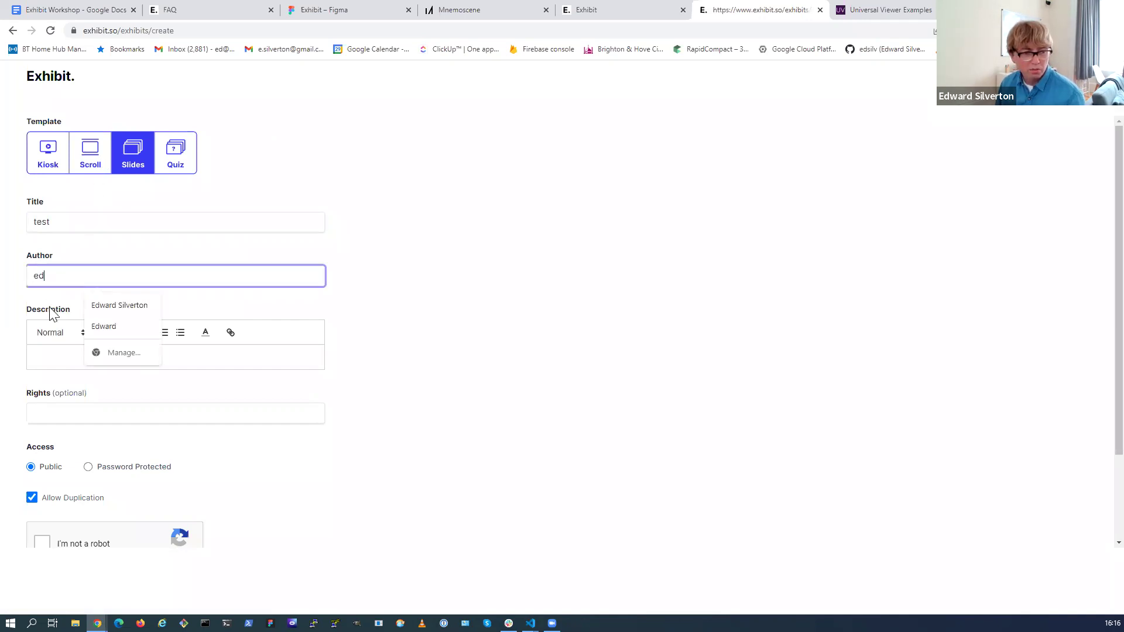
pyautogui.click(49, 359)
pyautogui.write('asdfsaf')
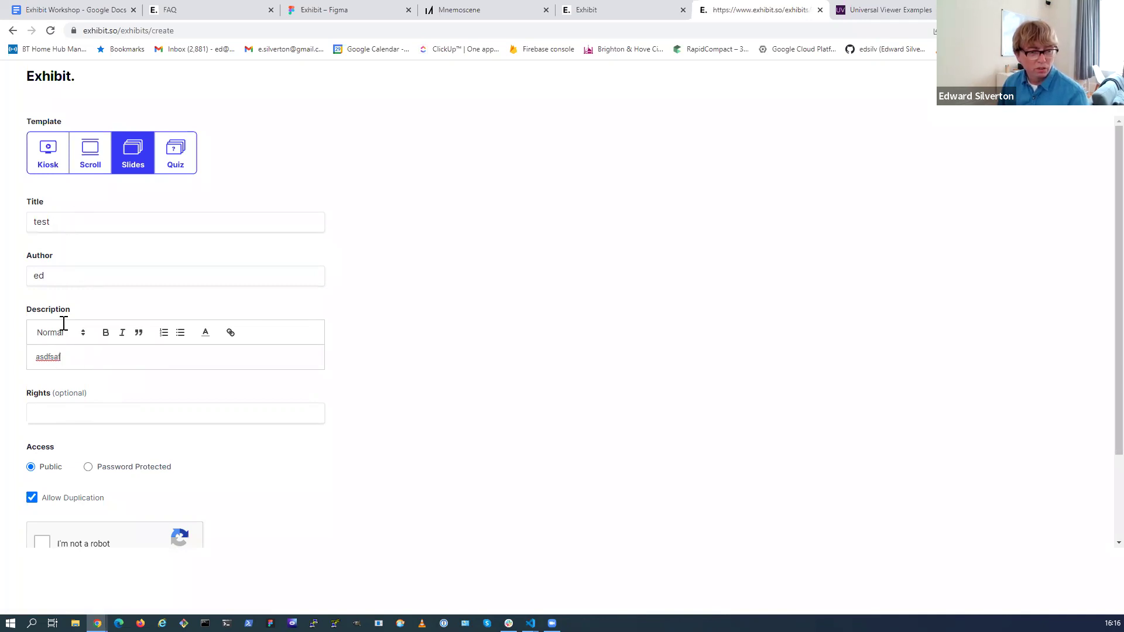
# - Set the rights to cc-by, tick the reCAPTCHA, and accept the terms and privacy policy
pyautogui.click(70, 408)
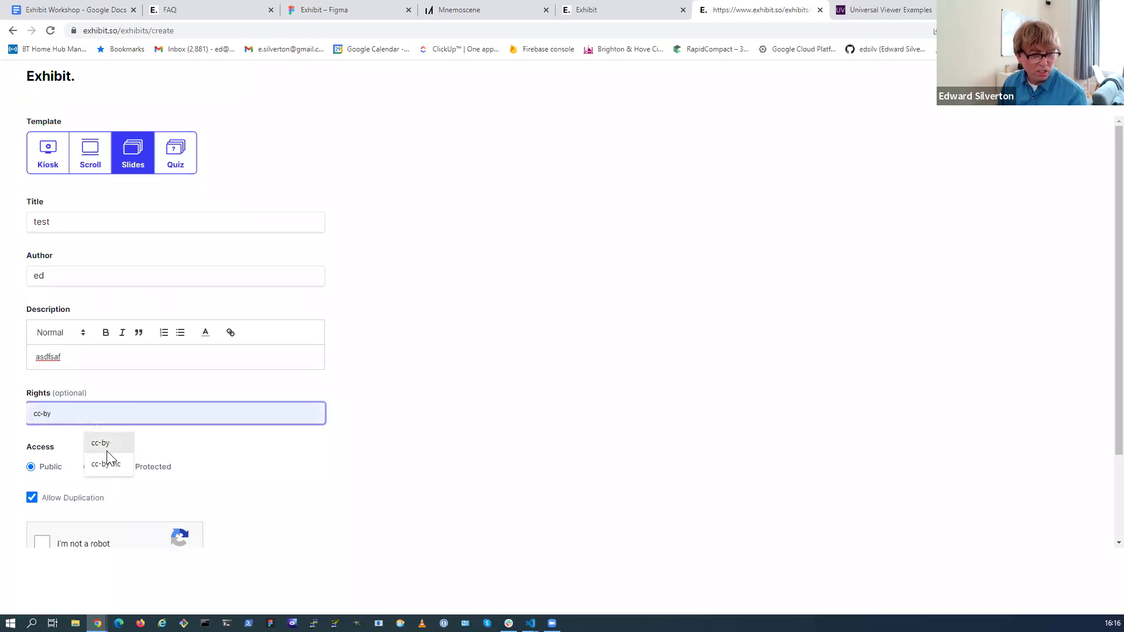
pyautogui.click(108, 443)
pyautogui.click(116, 451)
pyautogui.scroll(-2, 176, 410)
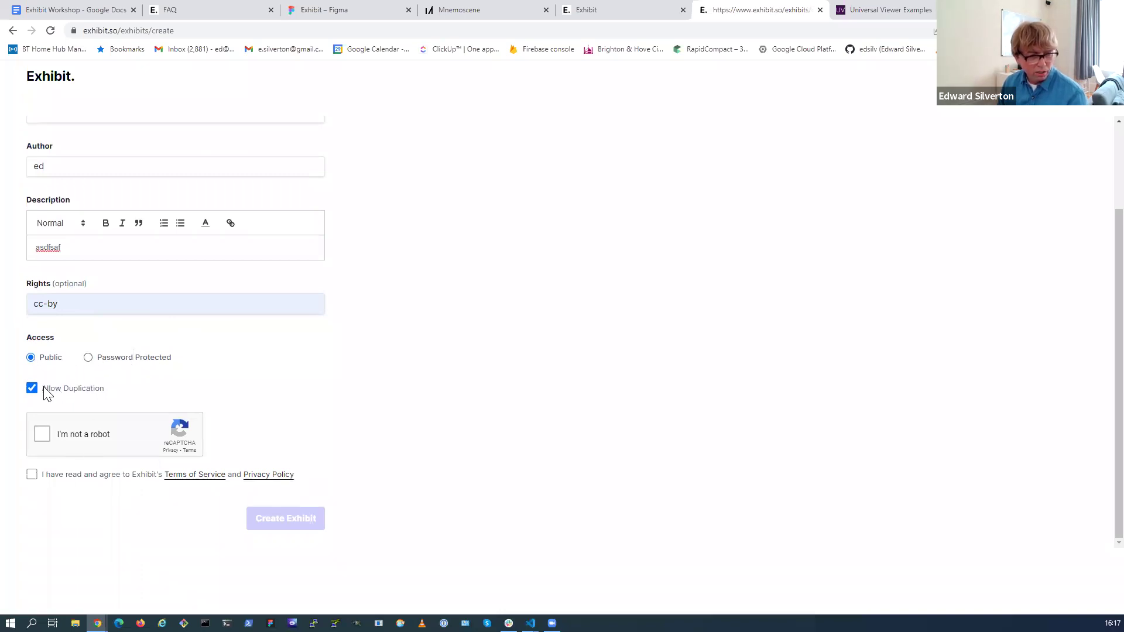
pyautogui.click(98, 439)
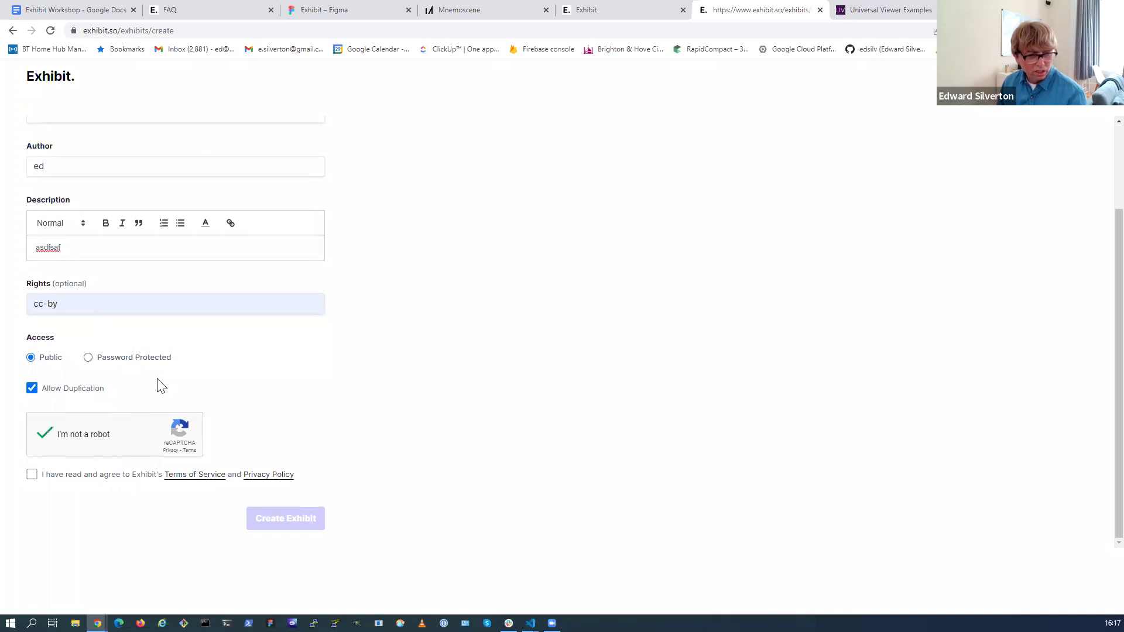
pyautogui.click(94, 474)
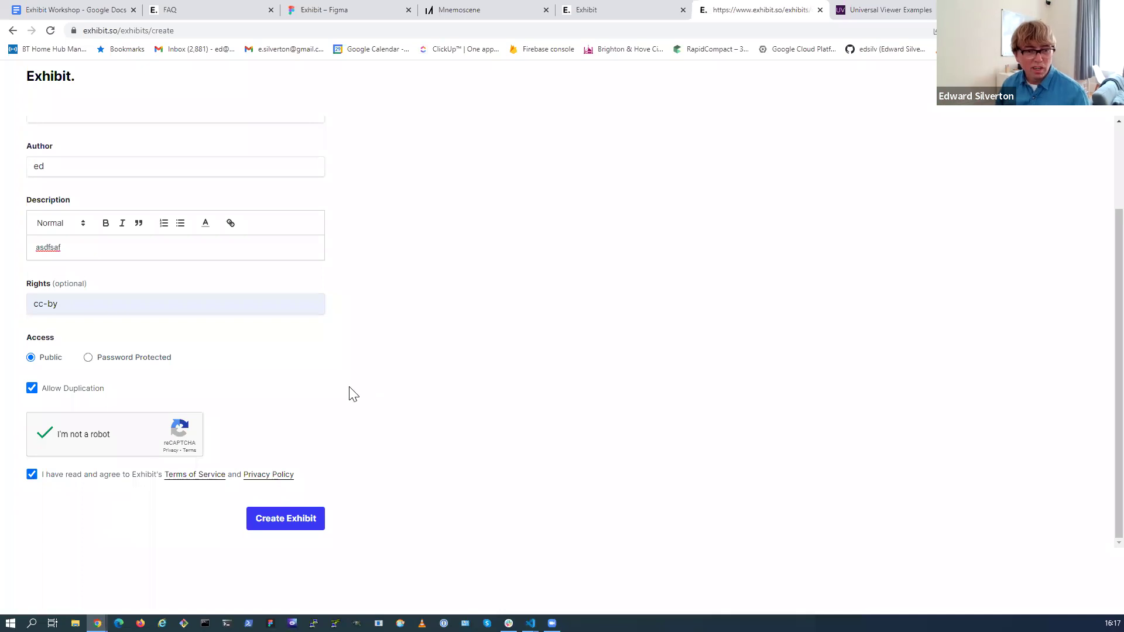
pyautogui.scroll(2, 351, 392)
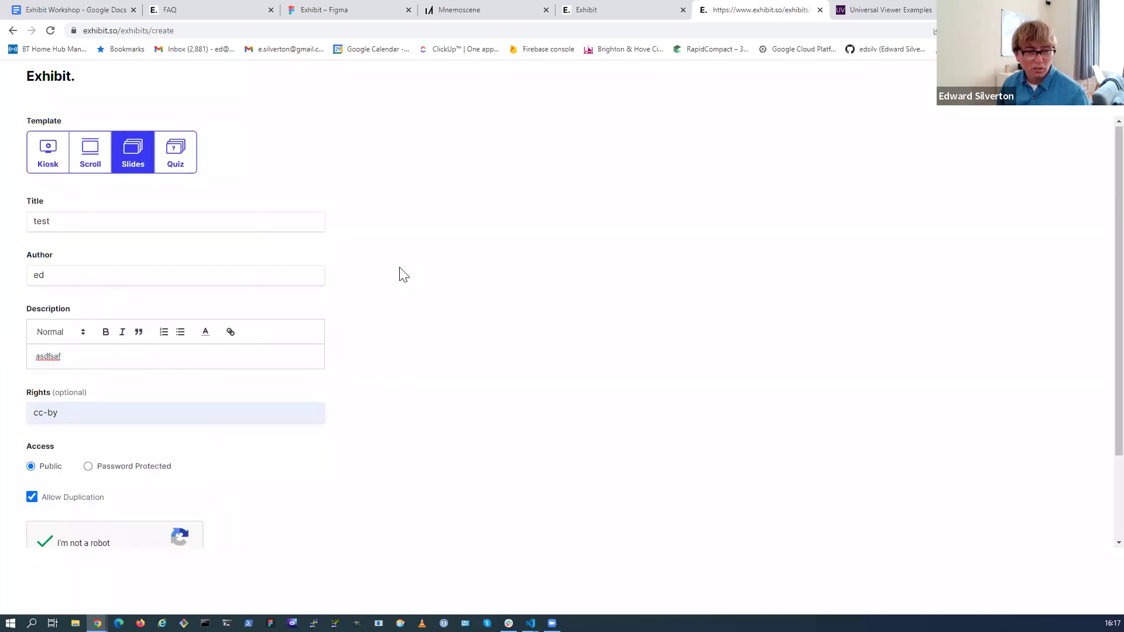
pyautogui.scroll(-2, 345, 422)
# - Create the 'test' slides exhibit and view its edit link in the Share dialog
pyautogui.click(297, 526)
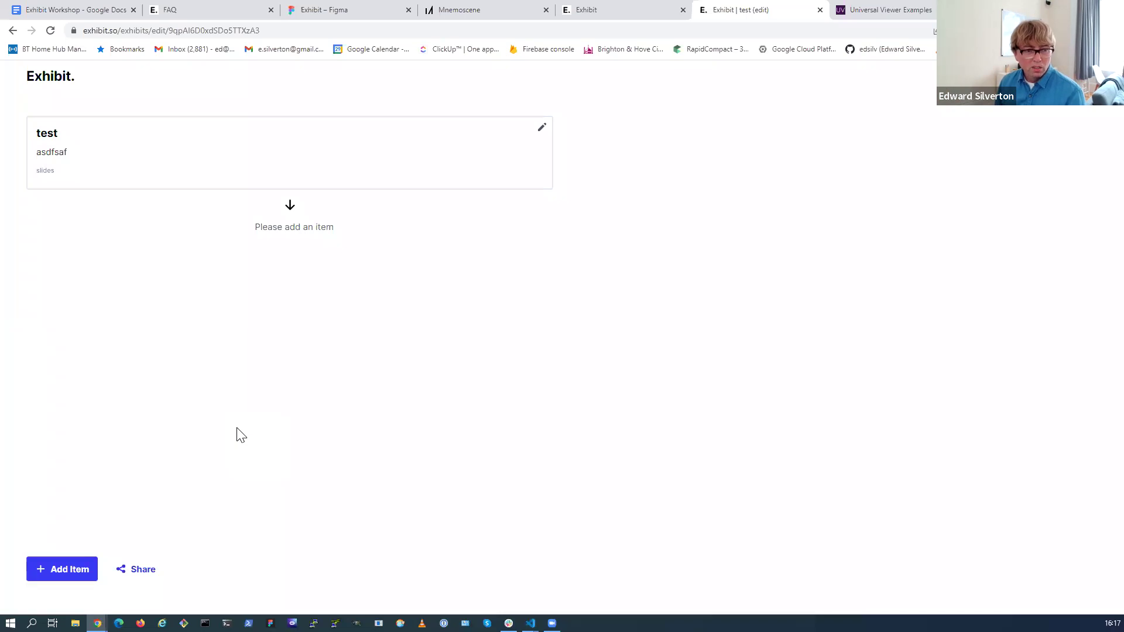
pyautogui.click(143, 571)
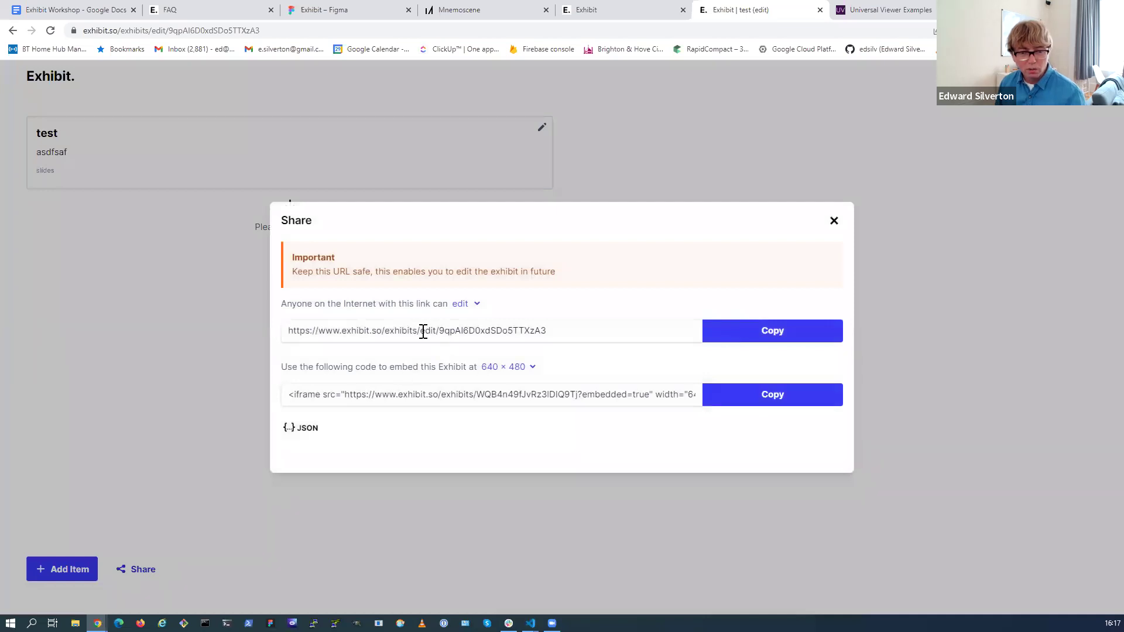
pyautogui.click(481, 333)
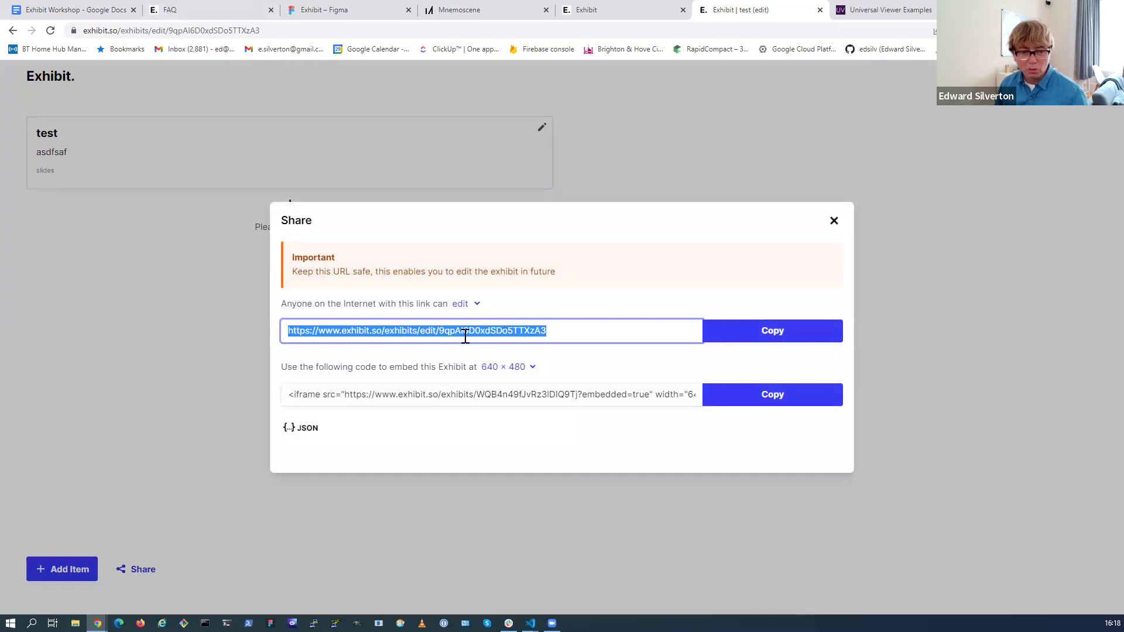
pyautogui.click(597, 313)
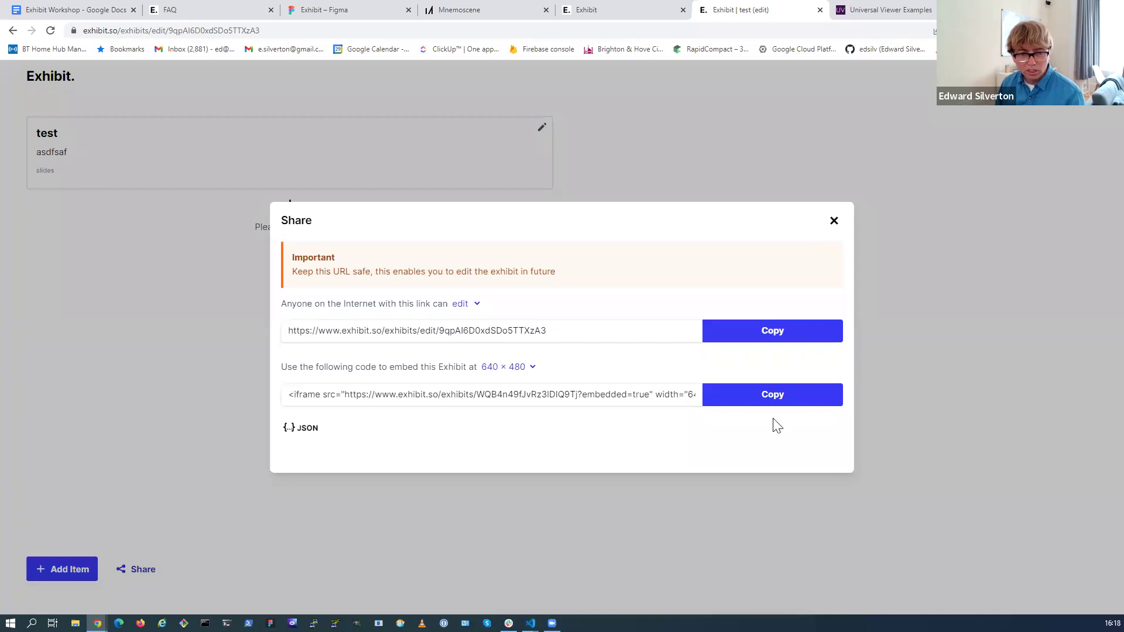
pyautogui.click(834, 226)
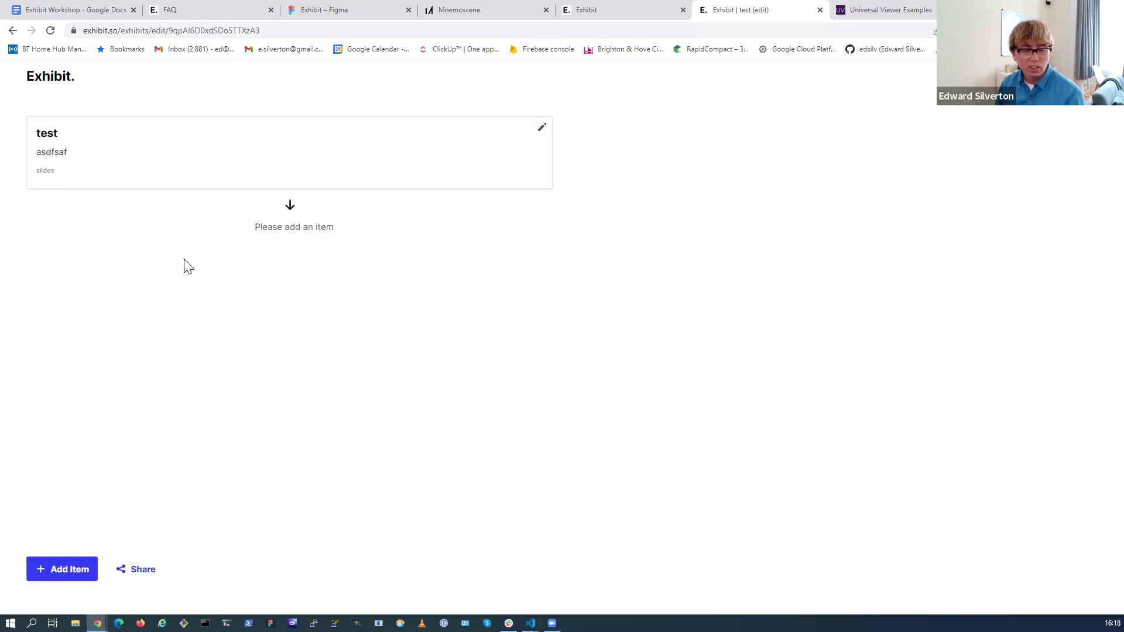
pyautogui.click(85, 572)
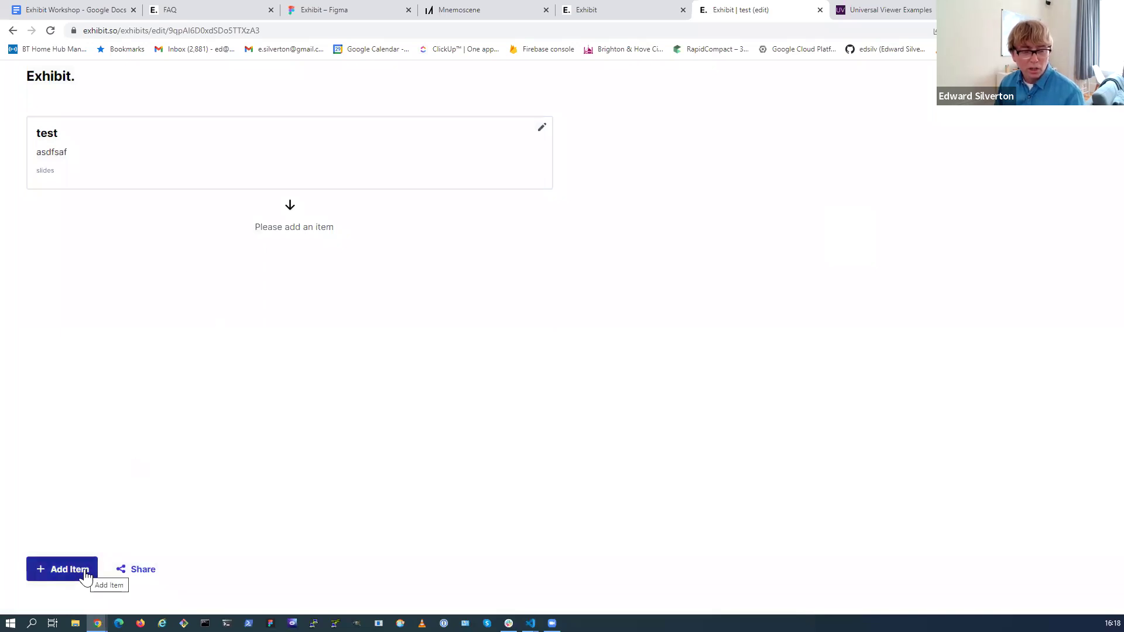
# - Import the Jane Austen writing desk manifest and add the Jane Austen Desk item to the exhibit
pyautogui.click(85, 571)
pyautogui.click(311, 409)
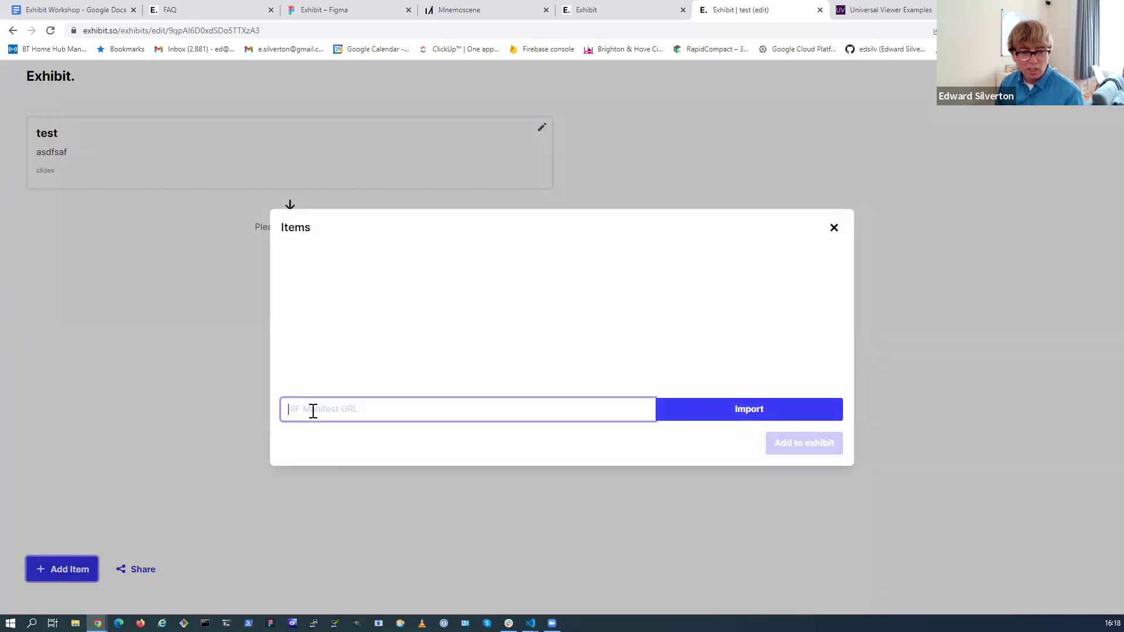
pyautogui.click(354, 440)
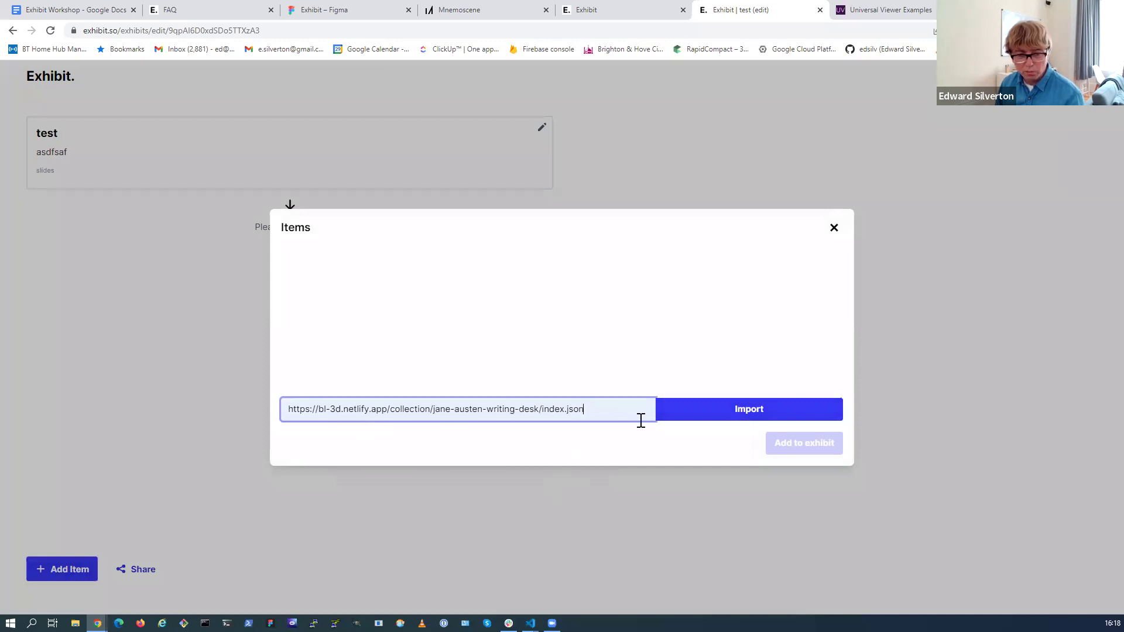
pyautogui.click(698, 410)
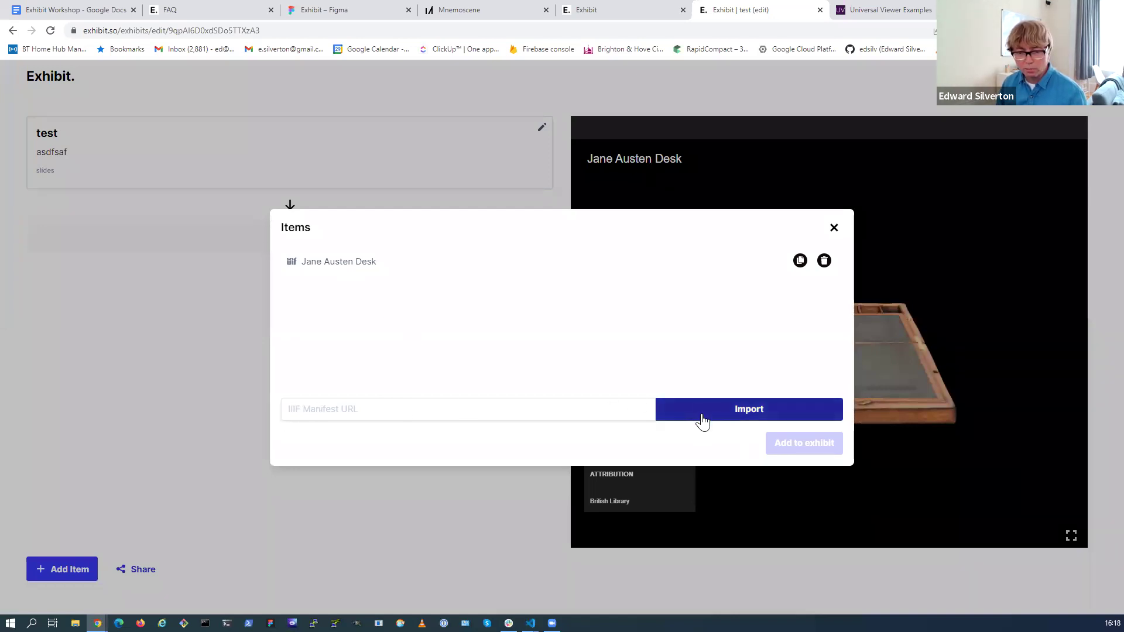
pyautogui.click(344, 274)
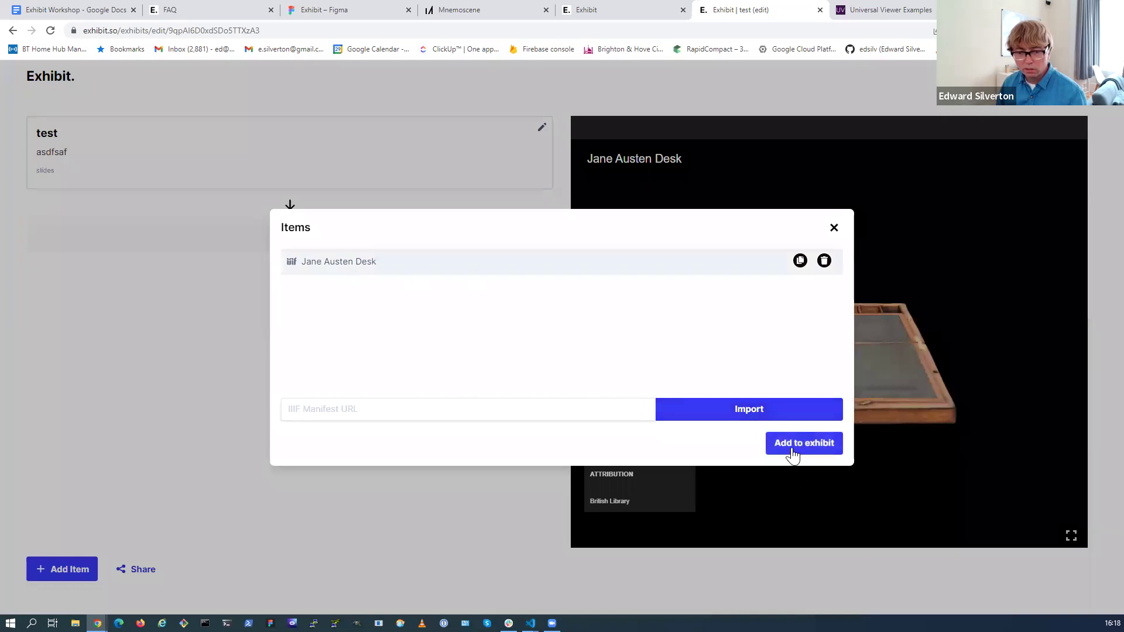
pyautogui.click(791, 447)
pyautogui.moveTo(711, 353); pyautogui.dragTo(775, 334)
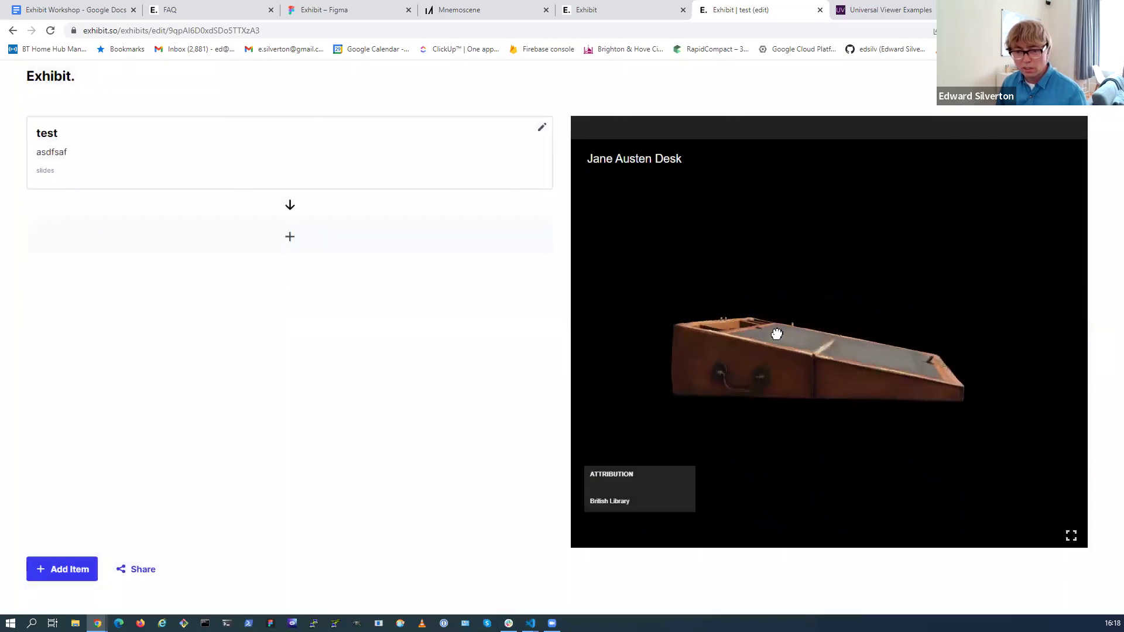
# - Add the comment 'asdfsdf' to the desk item and rotate the model to its drawer side
pyautogui.click(281, 243)
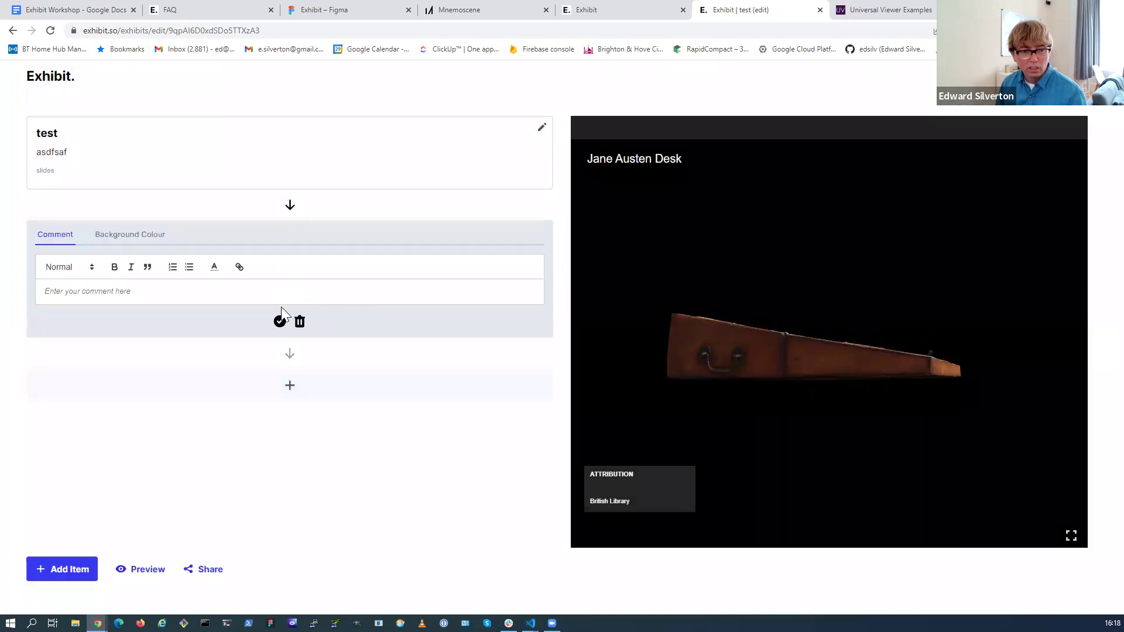
pyautogui.write('asdfsdf')
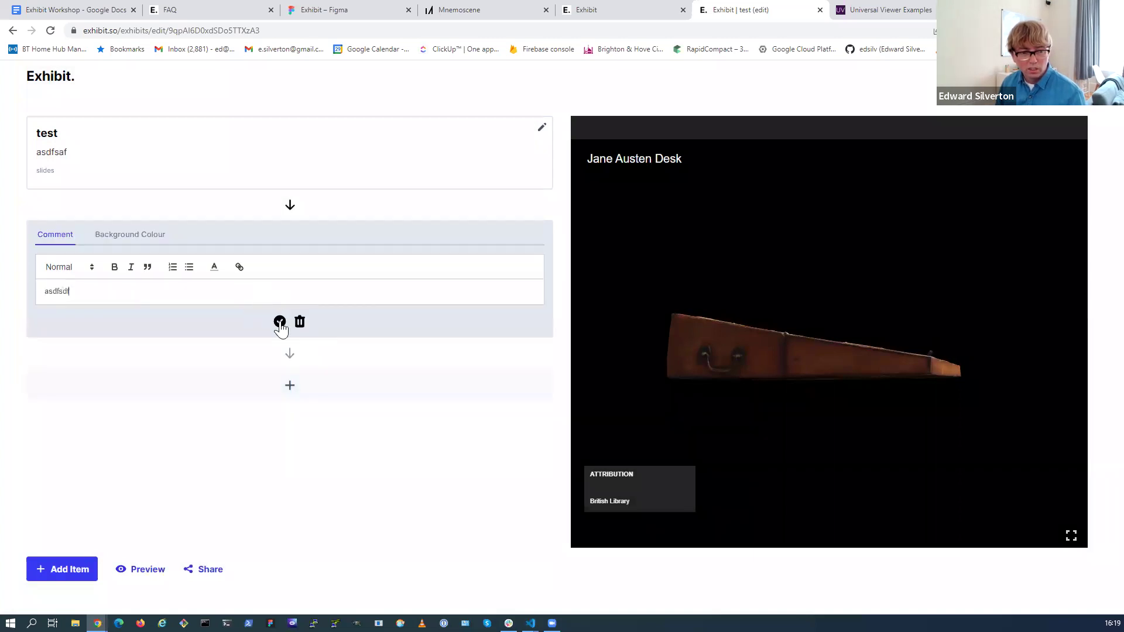
pyautogui.click(280, 321)
pyautogui.moveTo(917, 344); pyautogui.dragTo(806, 371)
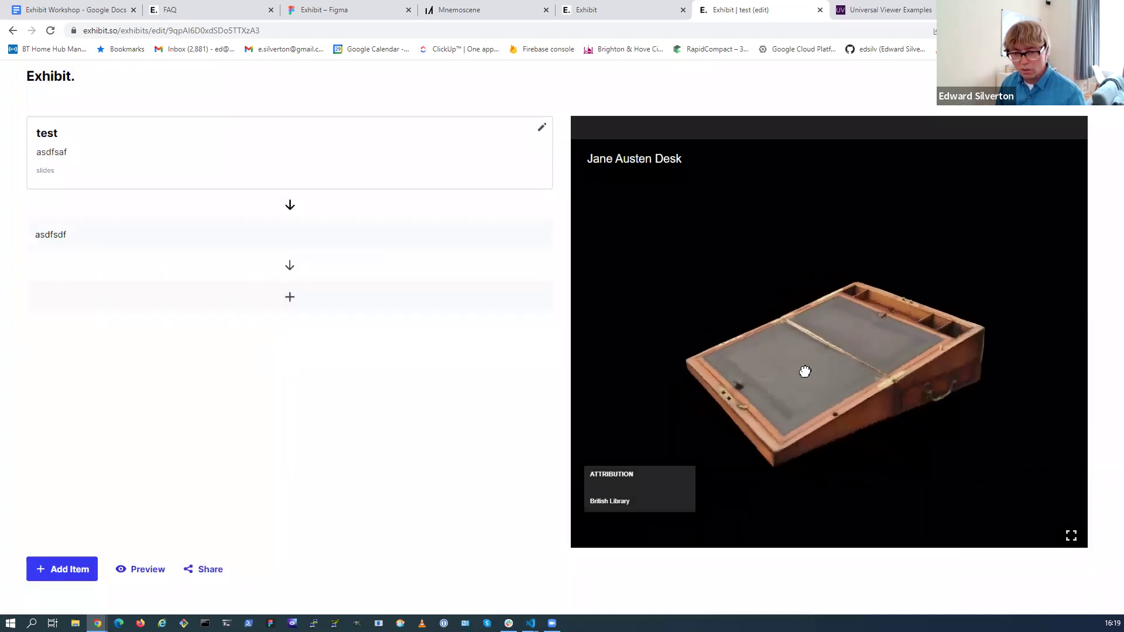
pyautogui.scroll(3, 903, 412)
pyautogui.moveTo(904, 412); pyautogui.dragTo(855, 394)
# - Add a second comment 'sdfsdfsdf' and return to the Exhibit Workshop notes
pyautogui.click(353, 307)
pyautogui.write('sdfsdfsdf')
pyautogui.click(279, 381)
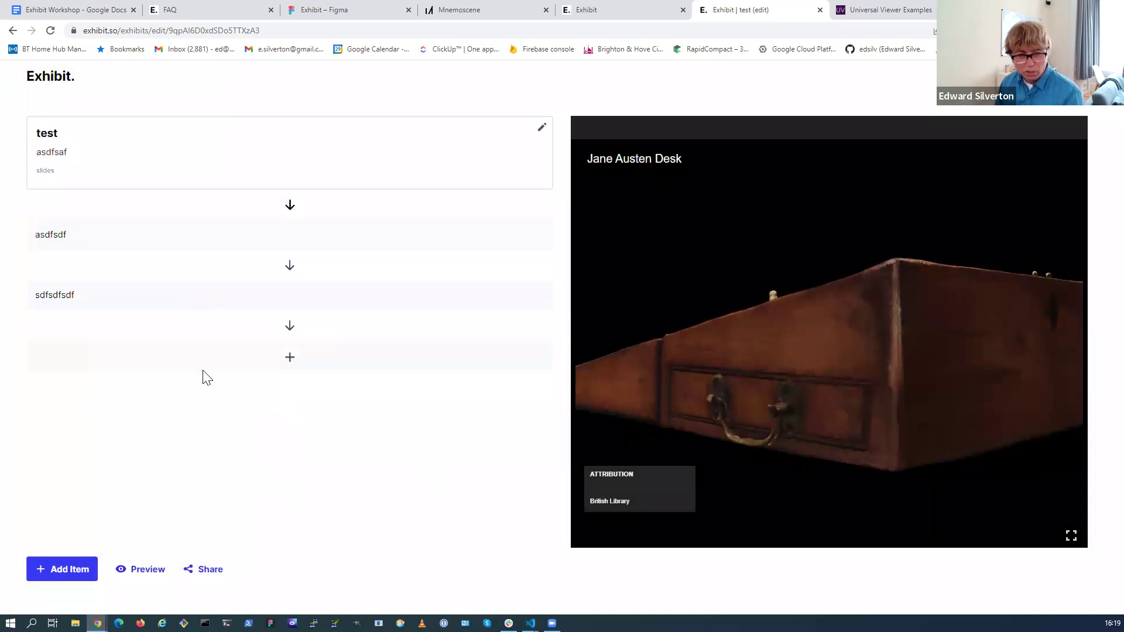
pyautogui.click(41, 8)
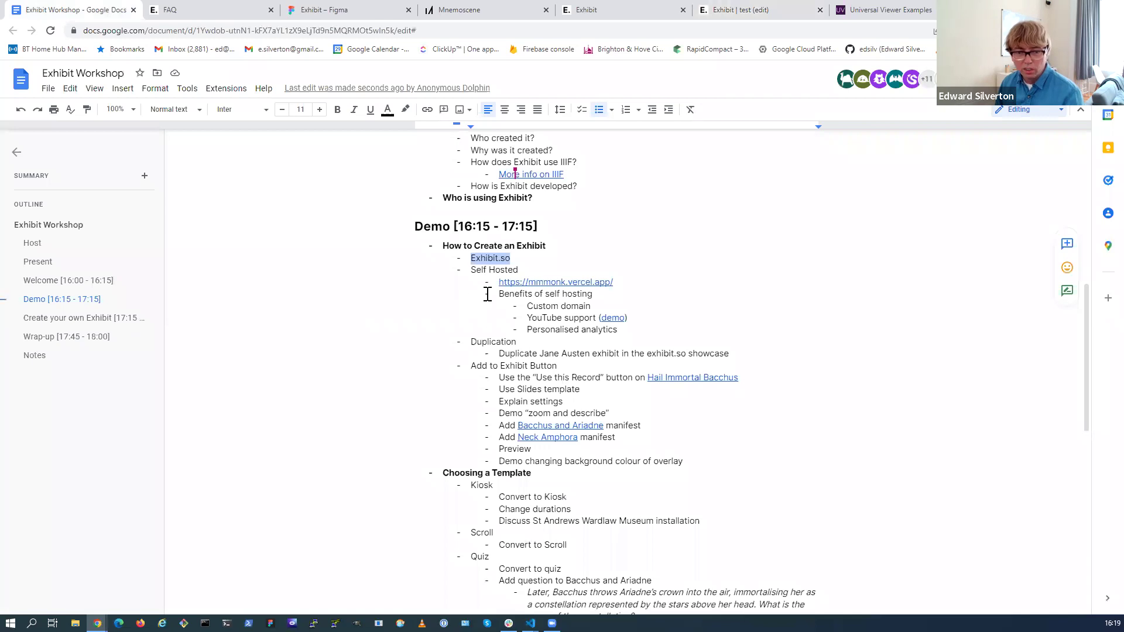
# - Highlight the Exhibit.so and Self Hosted entries, then follow the mmmonk.vercel.app self-hosted link
pyautogui.click(479, 275)
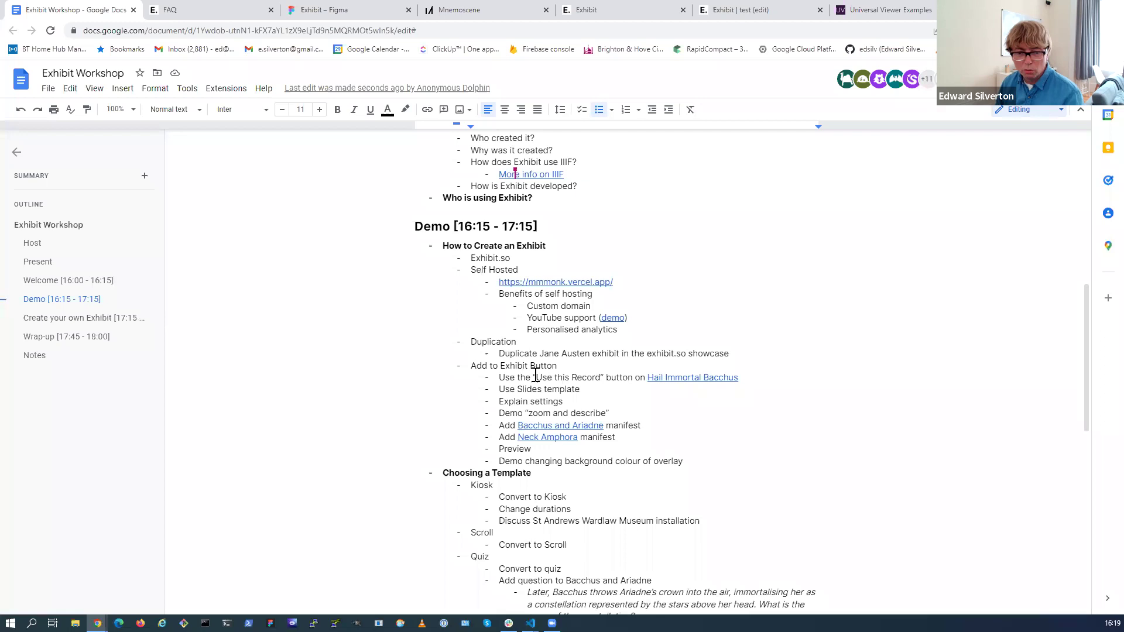
pyautogui.moveTo(529, 379); pyautogui.dragTo(633, 380)
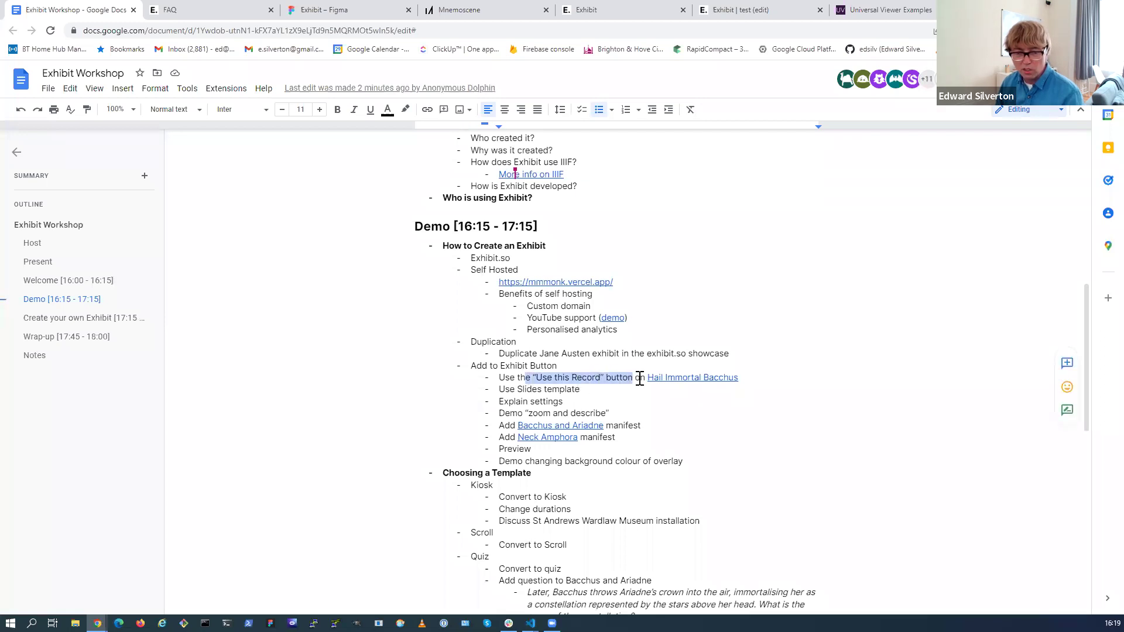
pyautogui.click(640, 379)
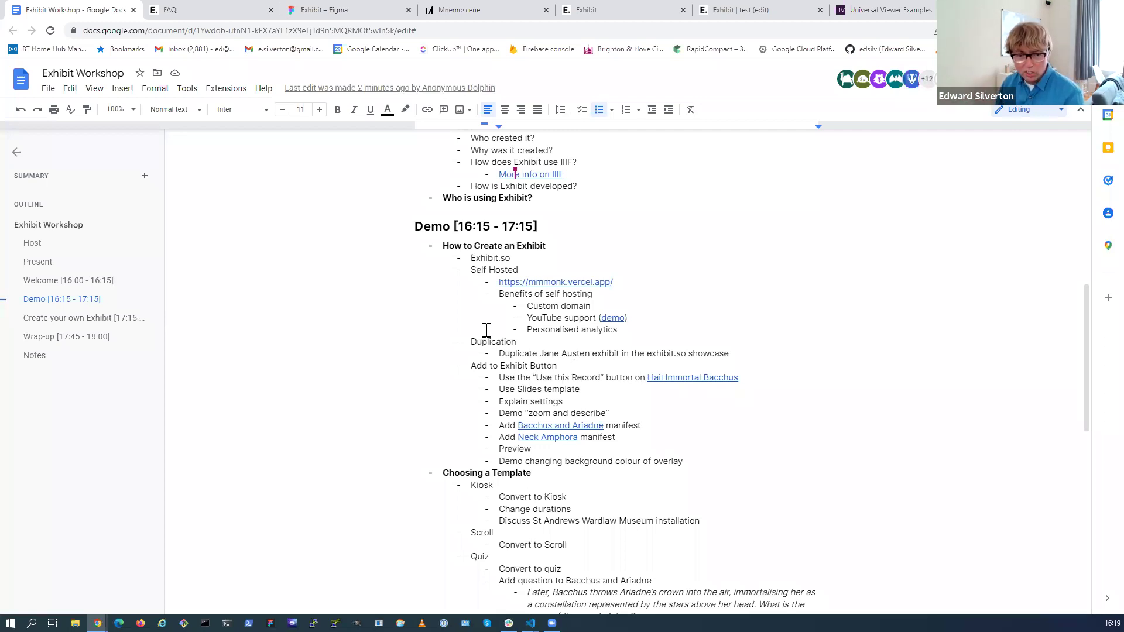
pyautogui.moveTo(513, 259); pyautogui.dragTo(469, 258)
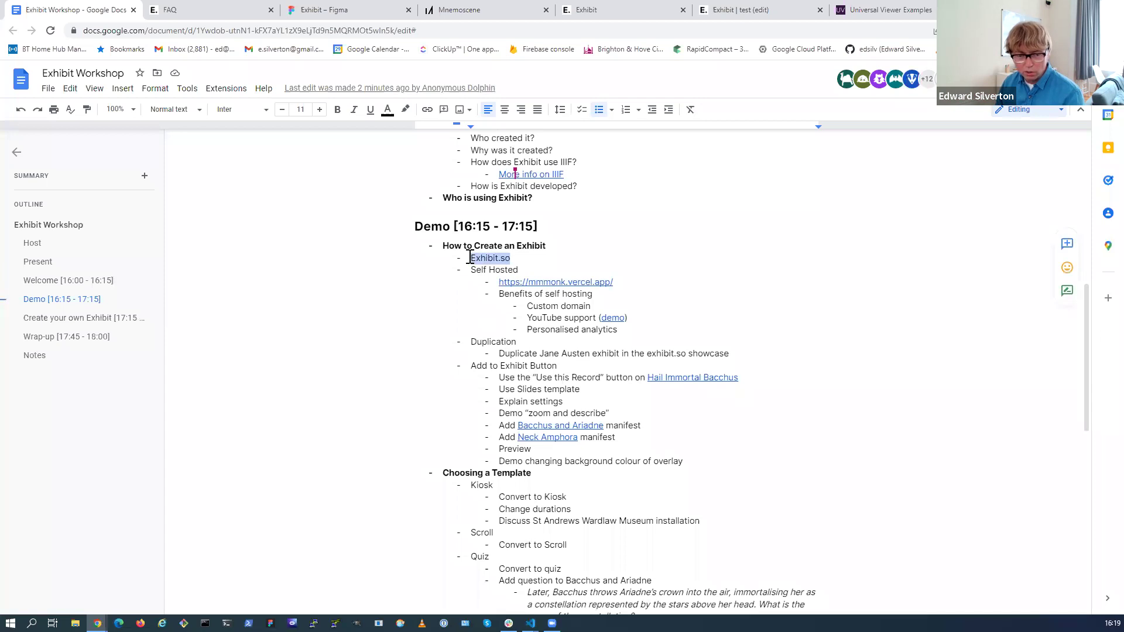
pyautogui.moveTo(469, 270); pyautogui.dragTo(518, 271)
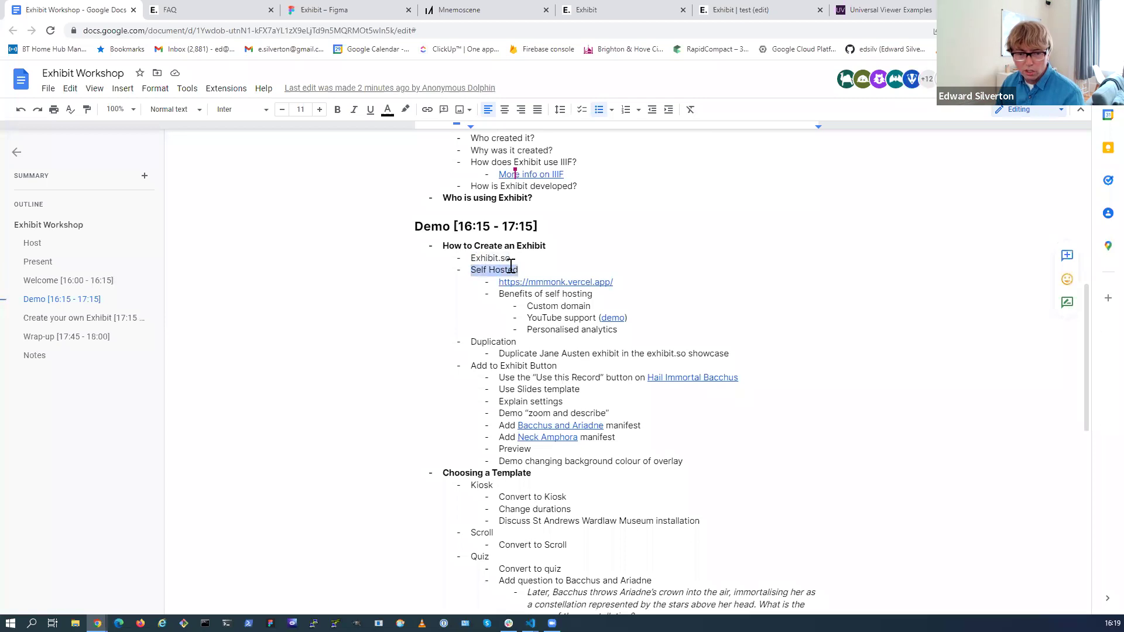
pyautogui.click(553, 283)
pyautogui.click(567, 300)
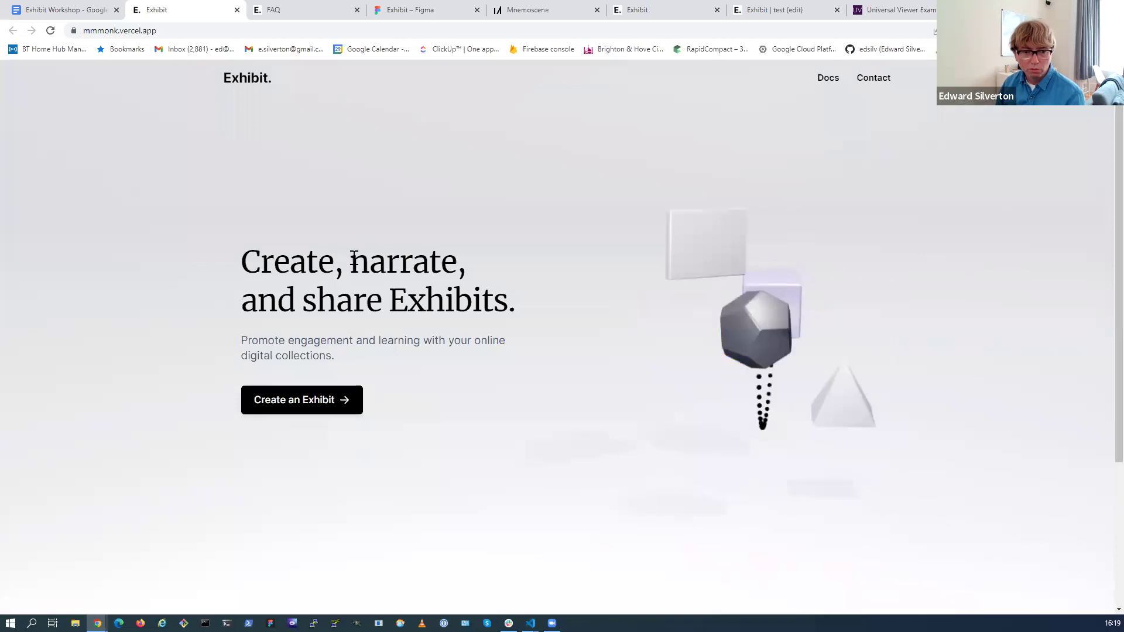
# - Reveal and select the full https mmmonk.vercel.app address in the address bar
pyautogui.scroll(-3, 155, 293)
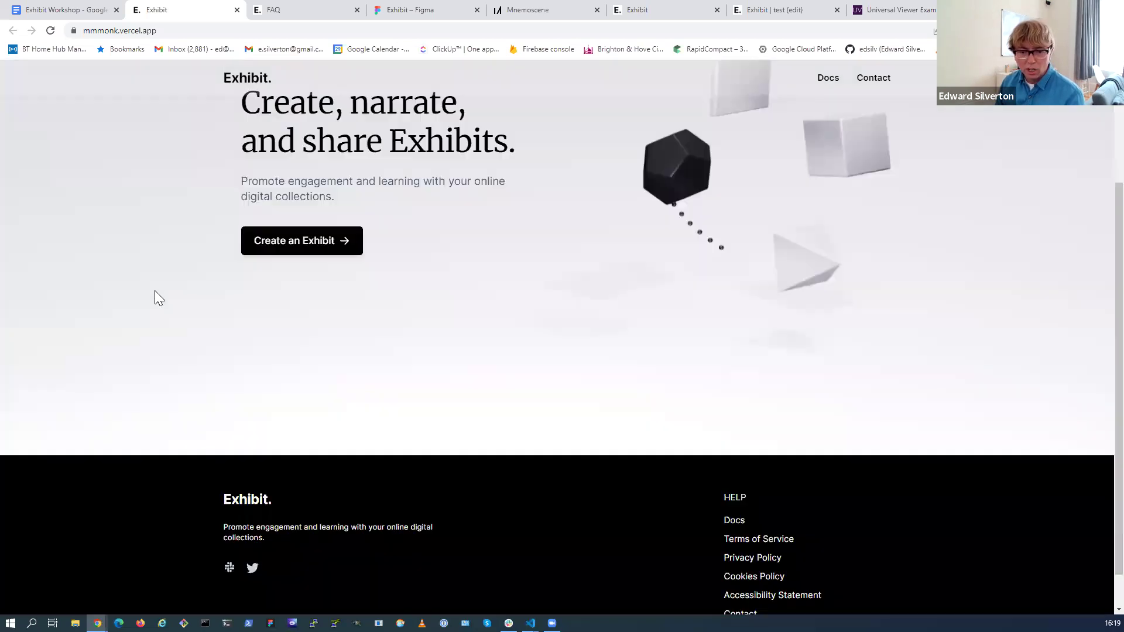
pyautogui.scroll(3, 154, 297)
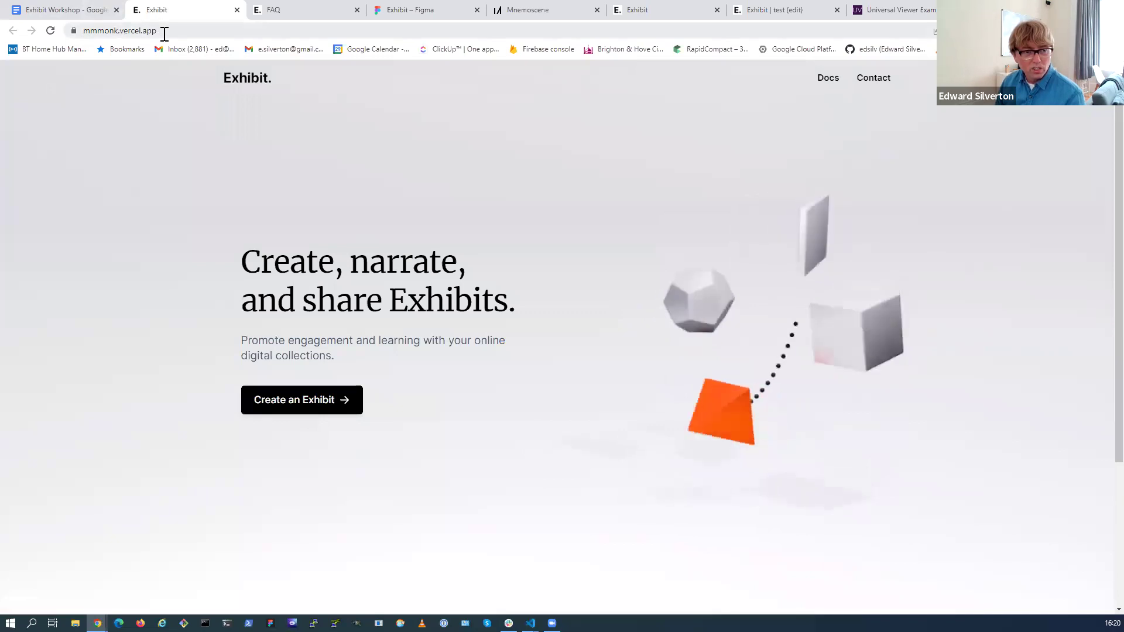
pyautogui.click(118, 32)
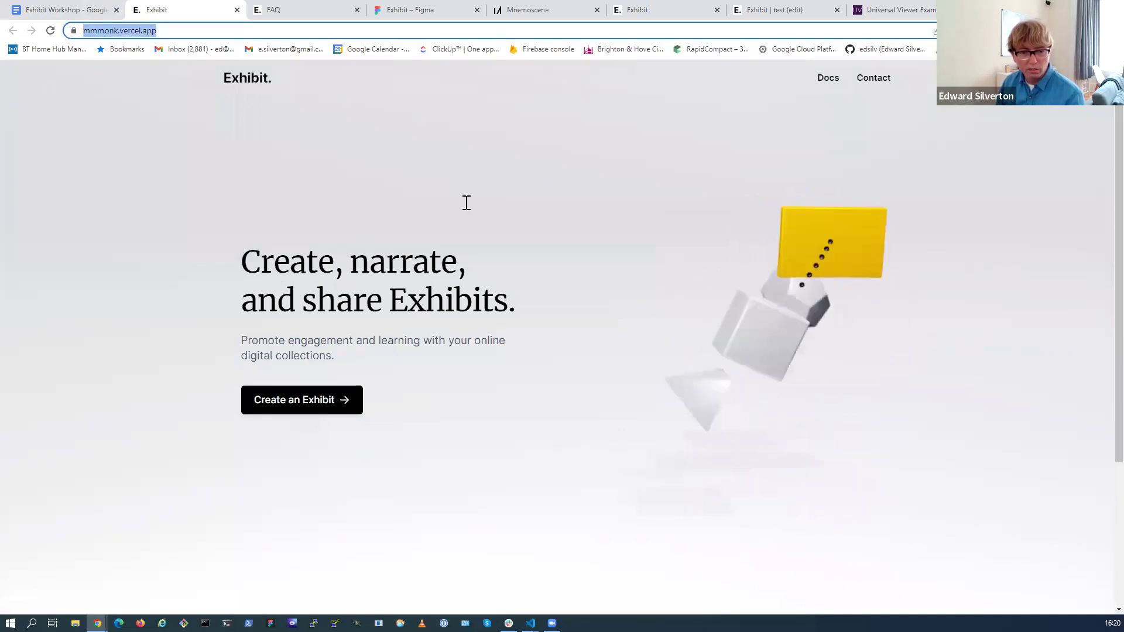
pyautogui.click(381, 275)
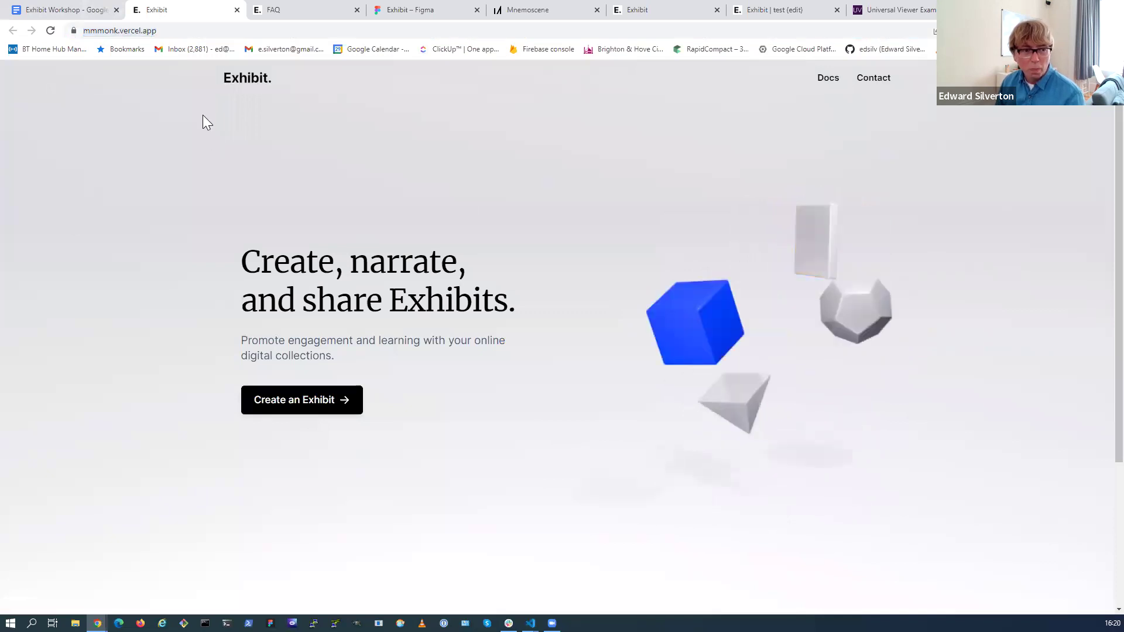
pyautogui.doubleClick(112, 31)
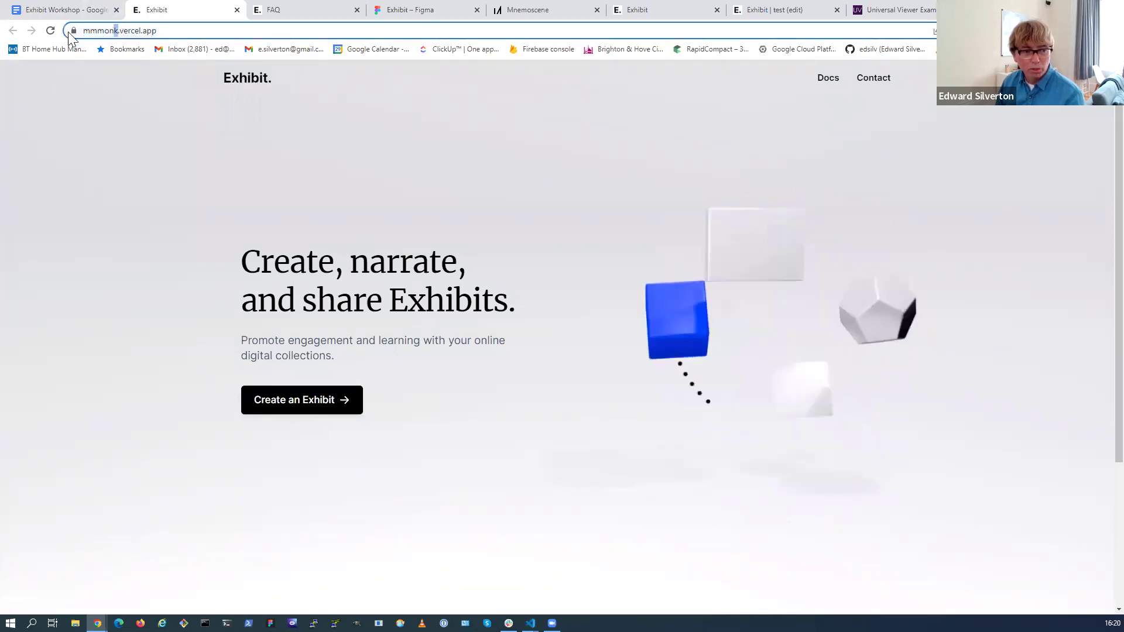
pyautogui.click(159, 31)
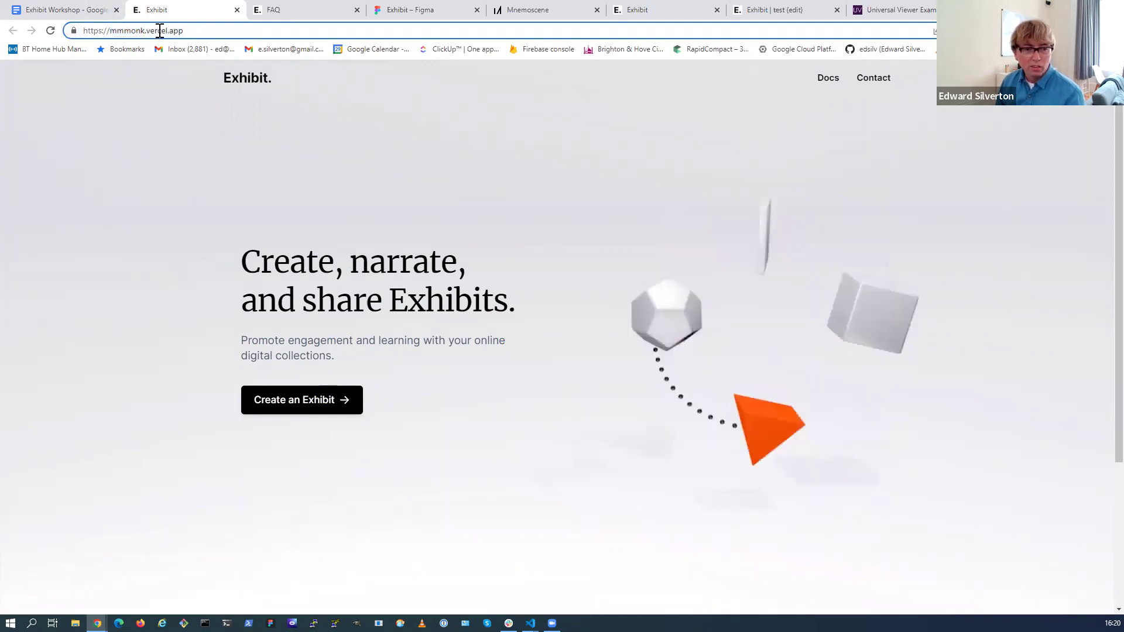
pyautogui.click(138, 89)
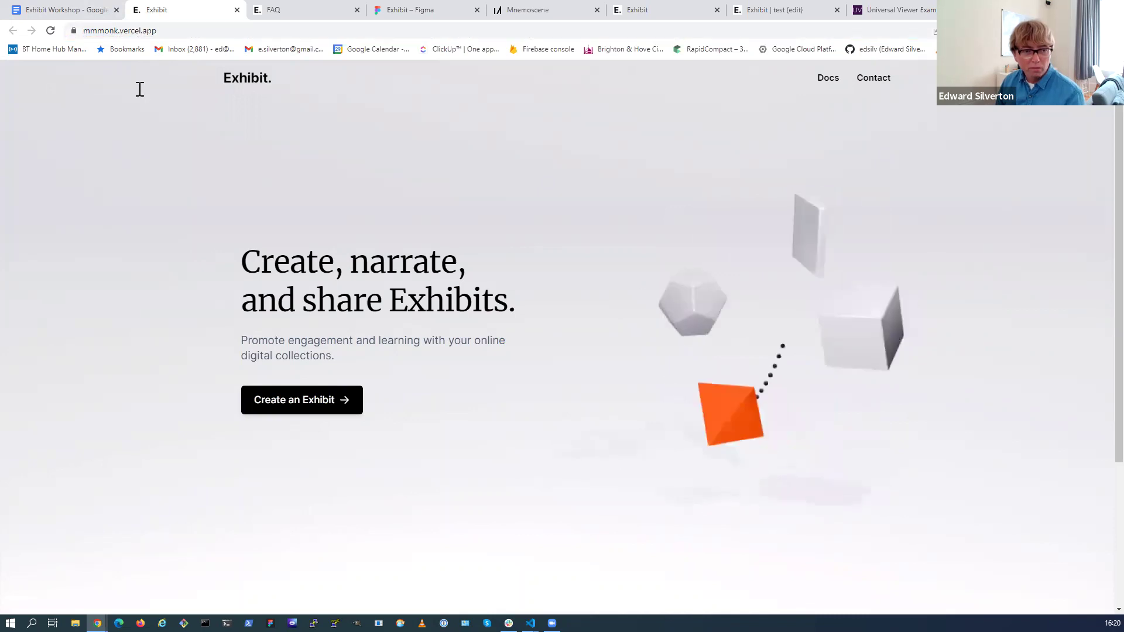
pyautogui.click(165, 30)
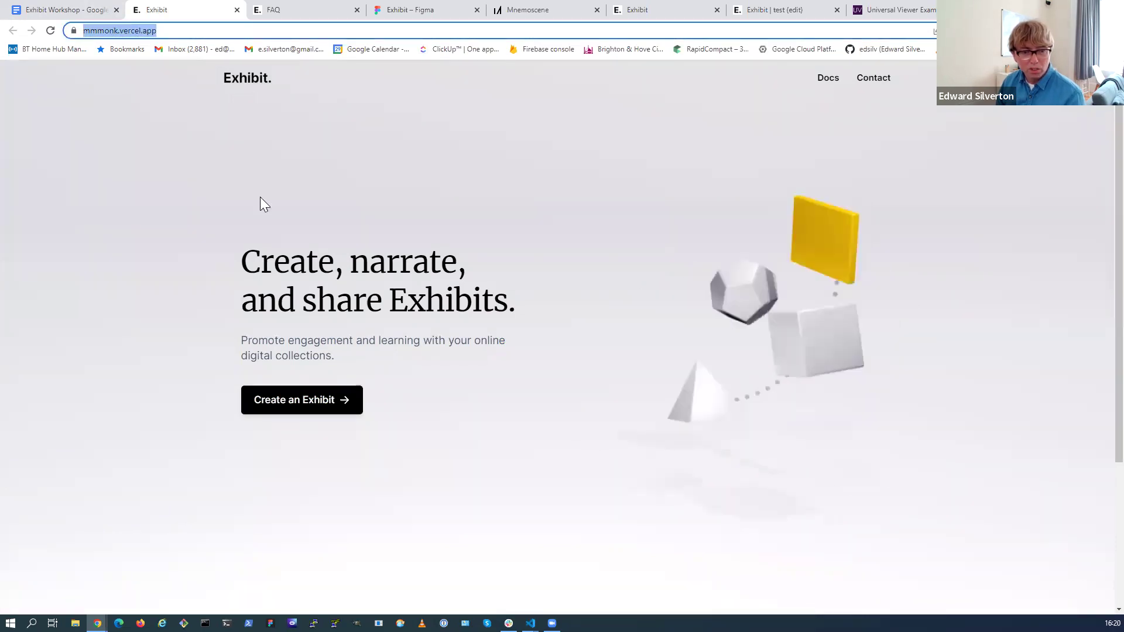
pyautogui.click(287, 303)
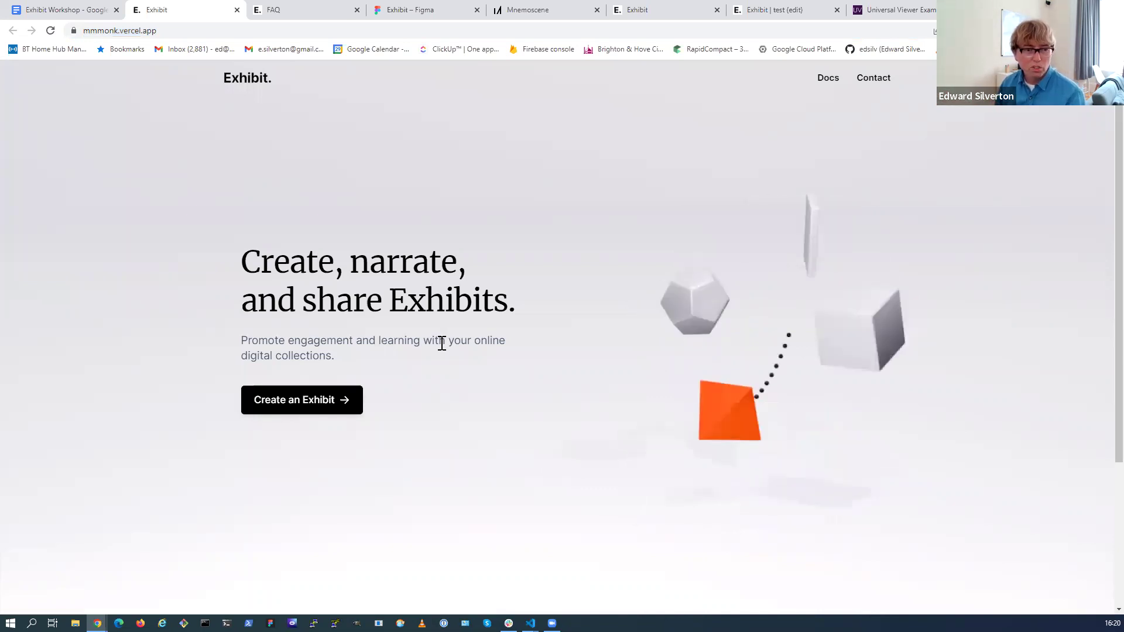
pyautogui.click(154, 32)
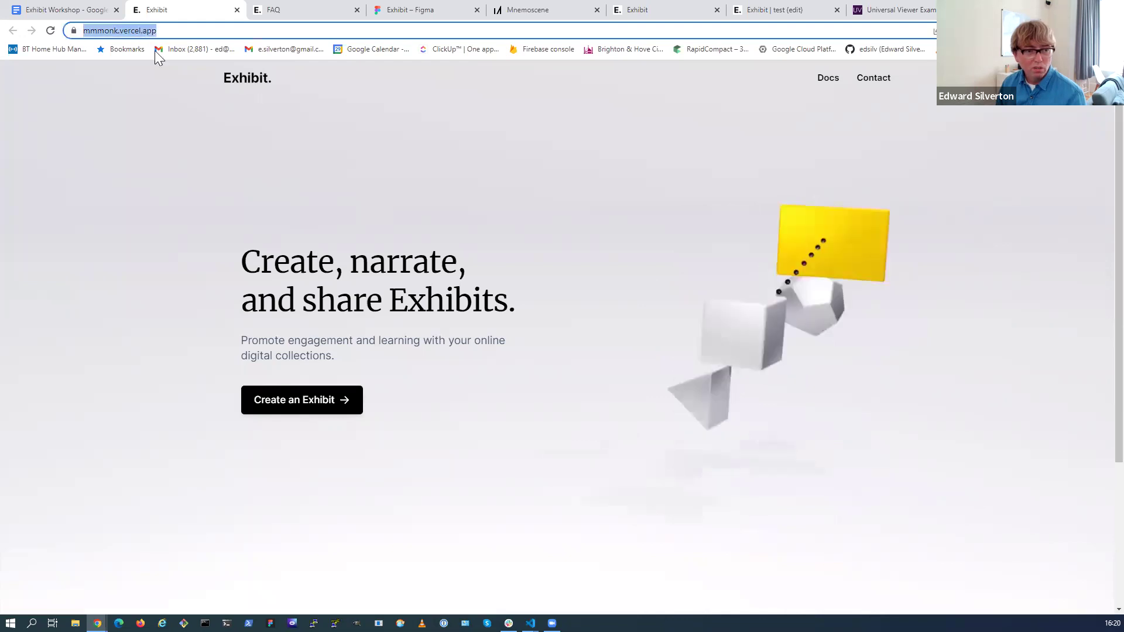
pyautogui.click(175, 31)
pyautogui.moveTo(183, 30); pyautogui.dragTo(178, 31)
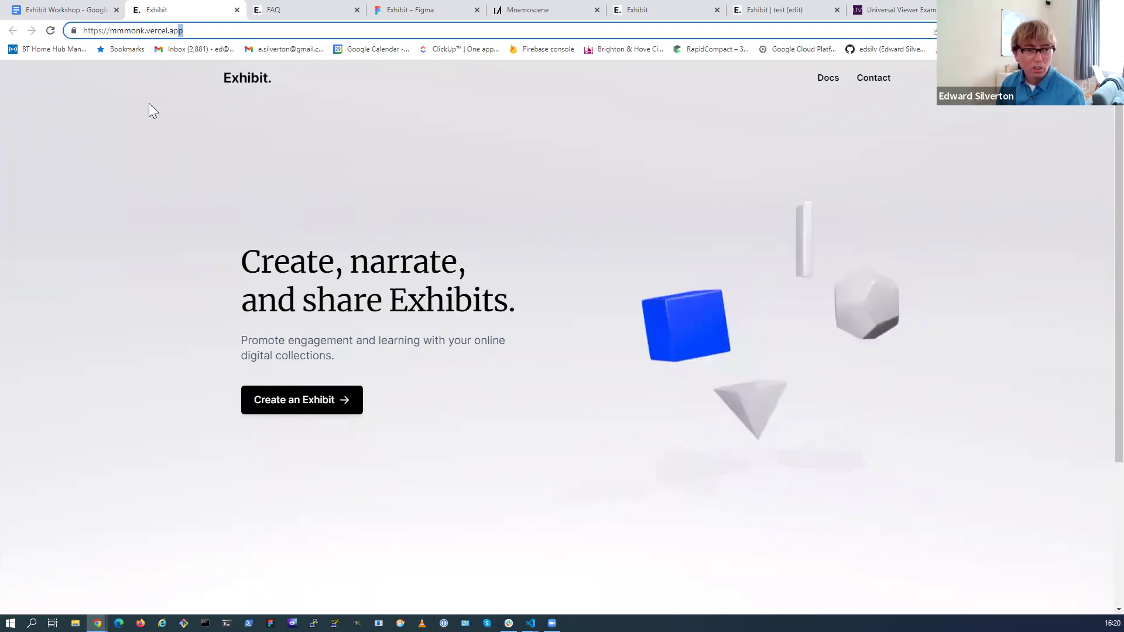
pyautogui.hotkey('ctrl', 'a')
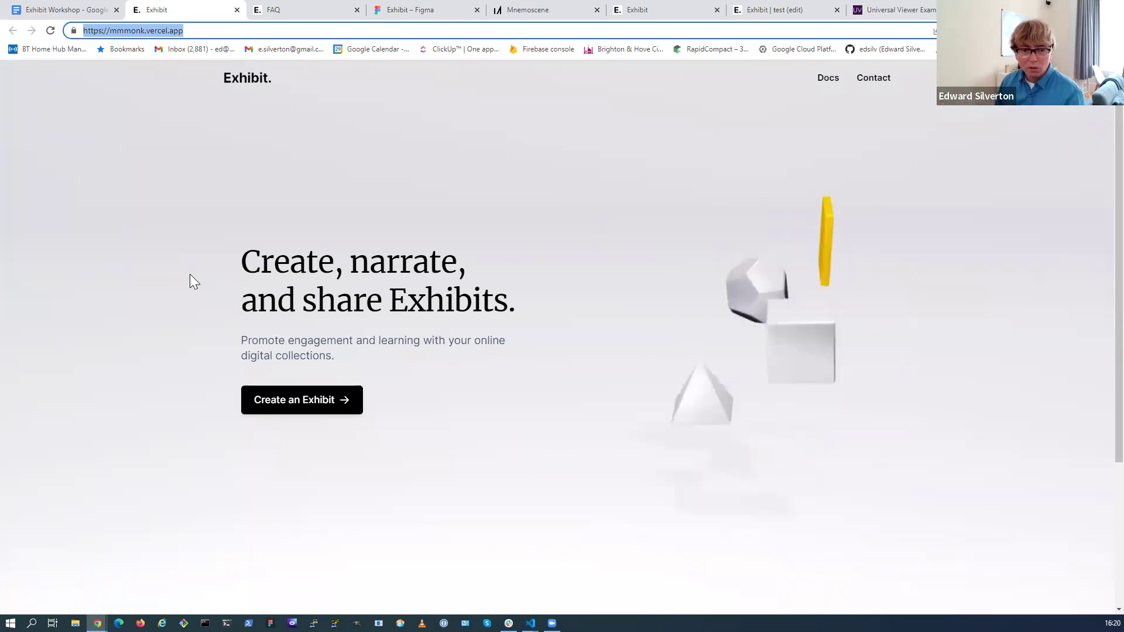
pyautogui.click(190, 273)
# - Scroll the self-hosted homepage down to its footer and back to the top
pyautogui.scroll(-2, 190, 263)
pyautogui.scroll(-1, 182, 268)
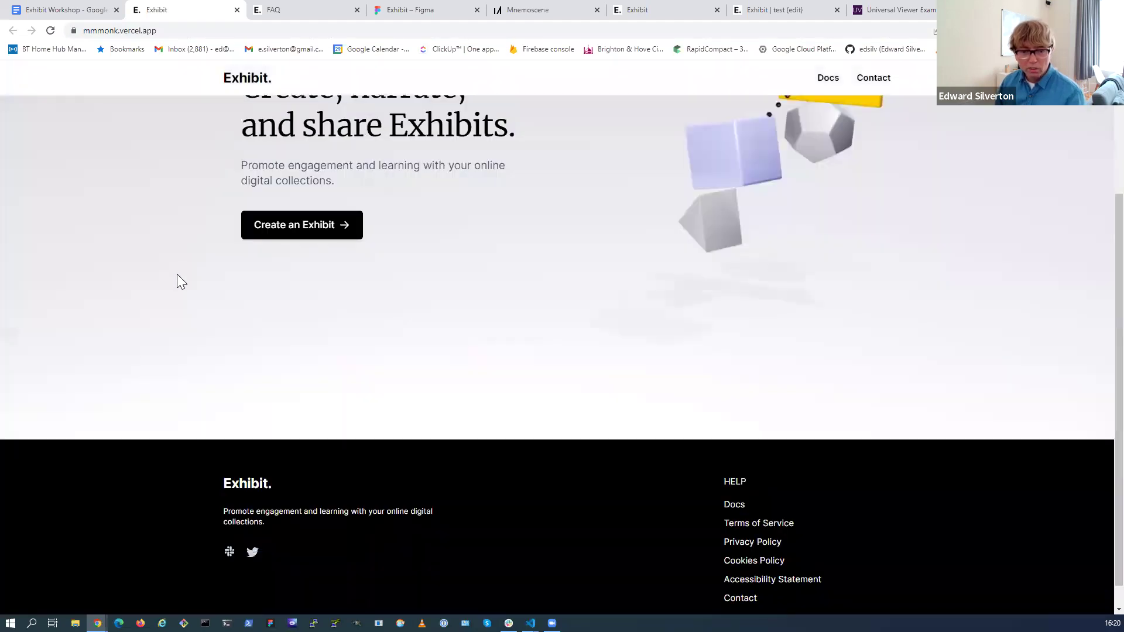
pyautogui.scroll(3, 176, 275)
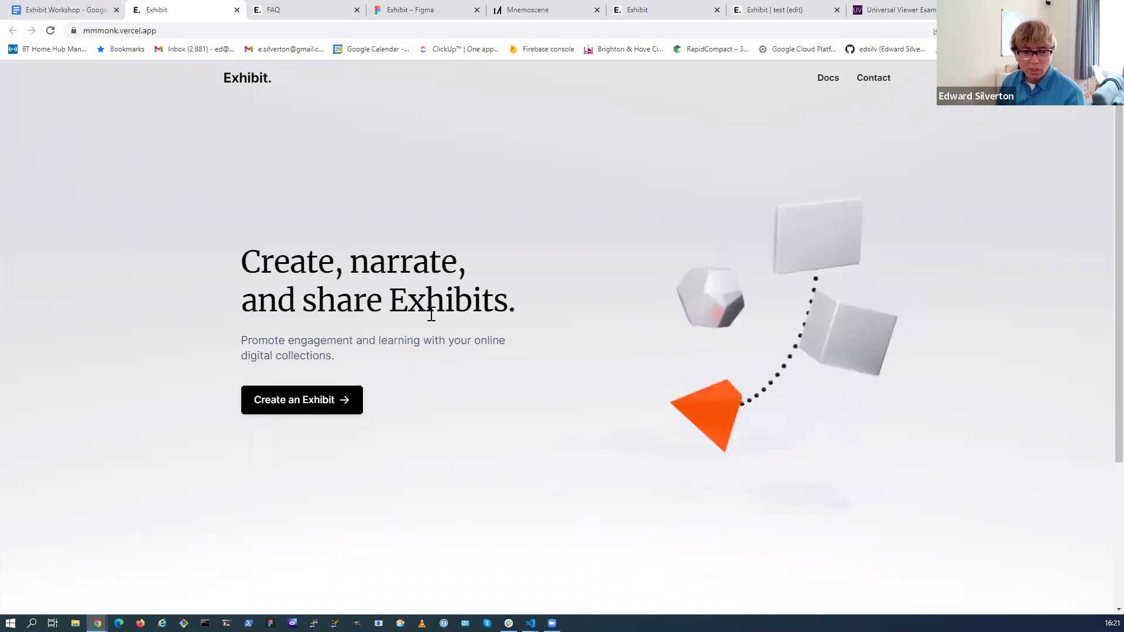
pyautogui.scroll(-3, 431, 315)
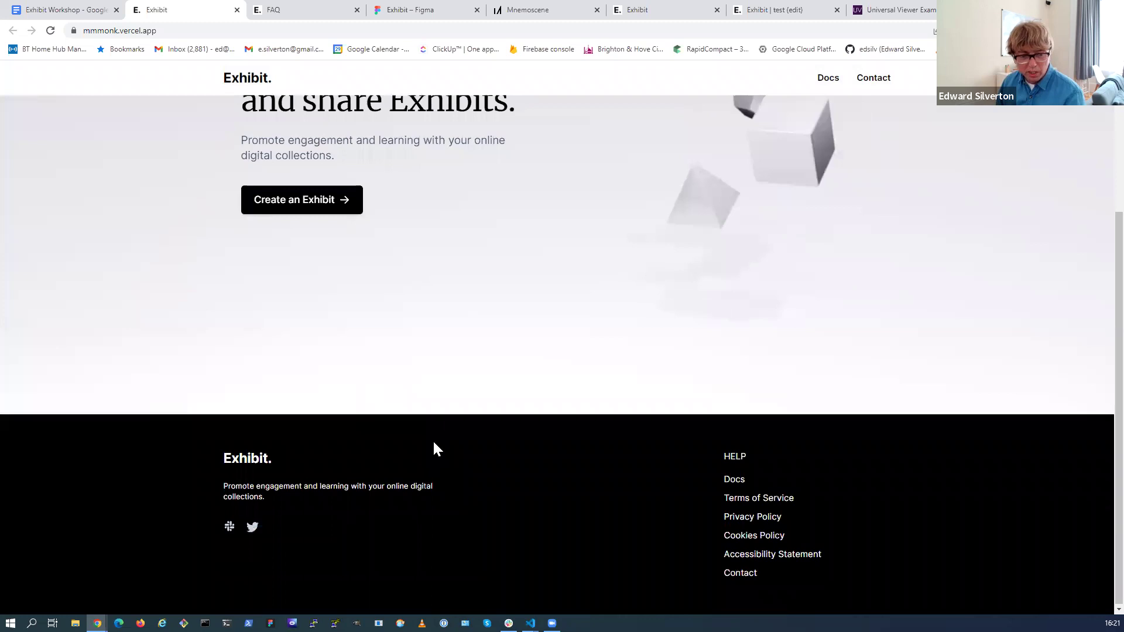
pyautogui.scroll(3, 299, 404)
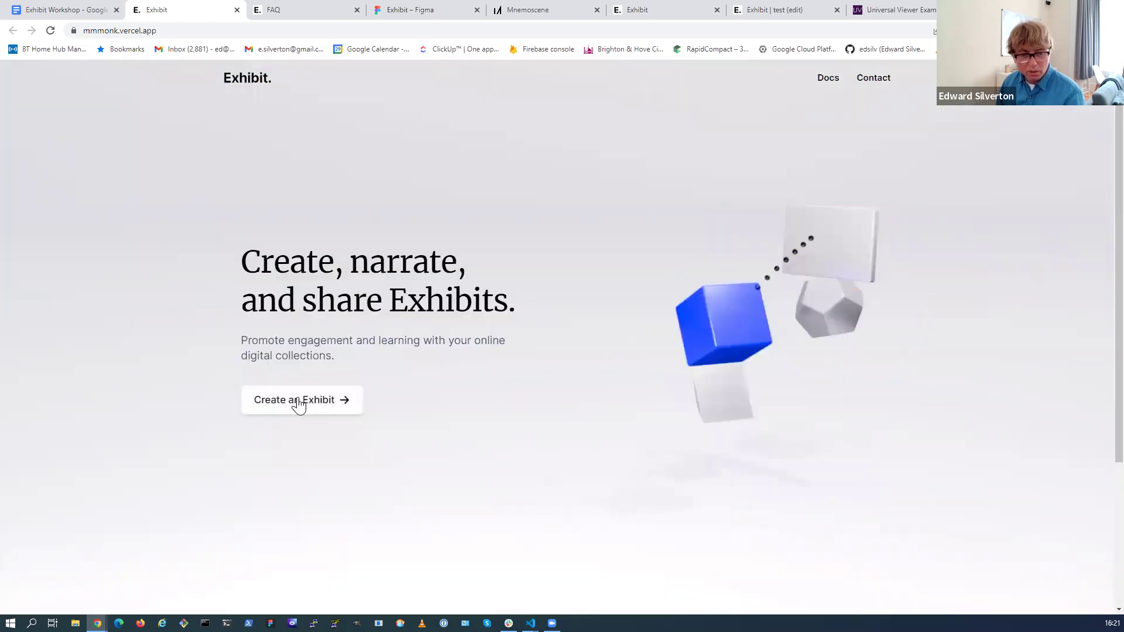
pyautogui.scroll(-3, 363, 400)
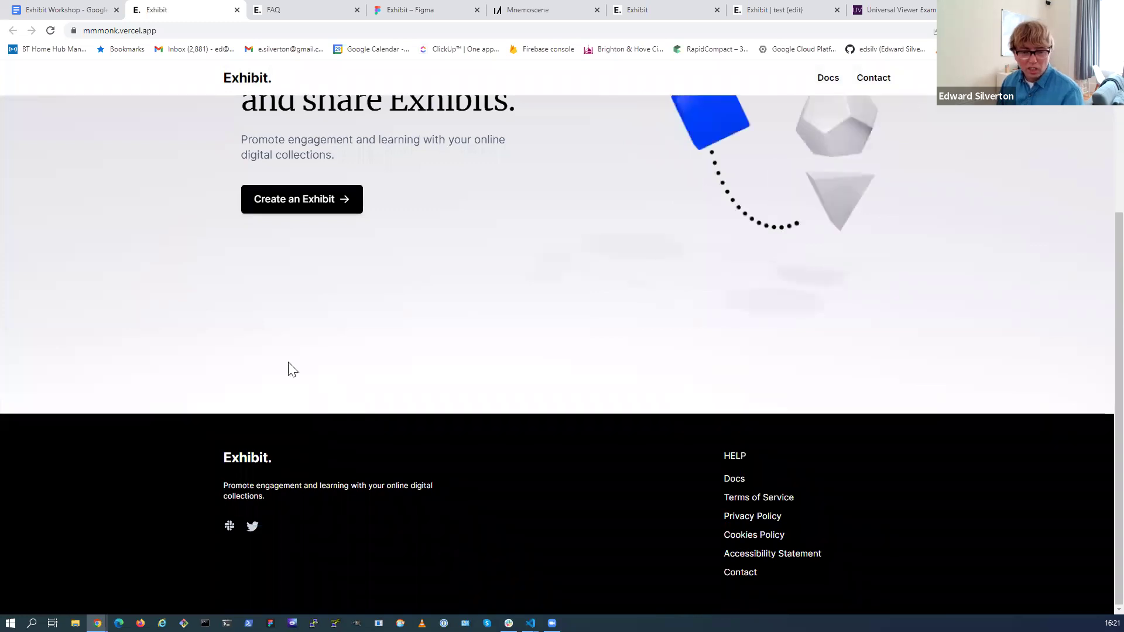
pyautogui.scroll(3, 423, 403)
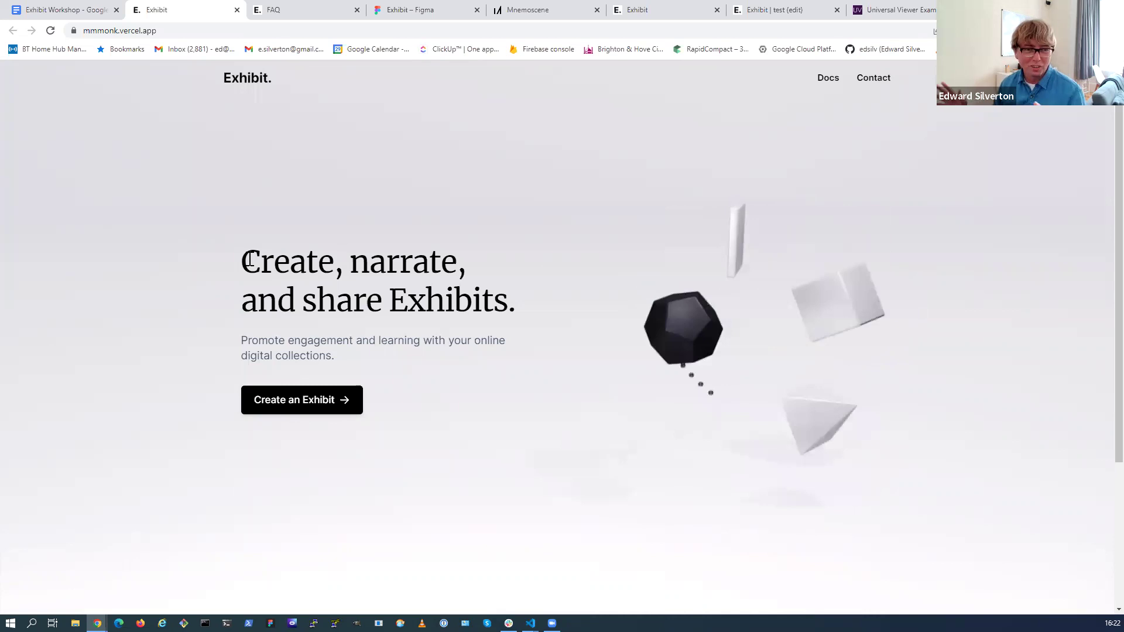
# - Highlight the Custom domain and YouTube support benefits in the notes, then follow the demo link
pyautogui.click(70, 11)
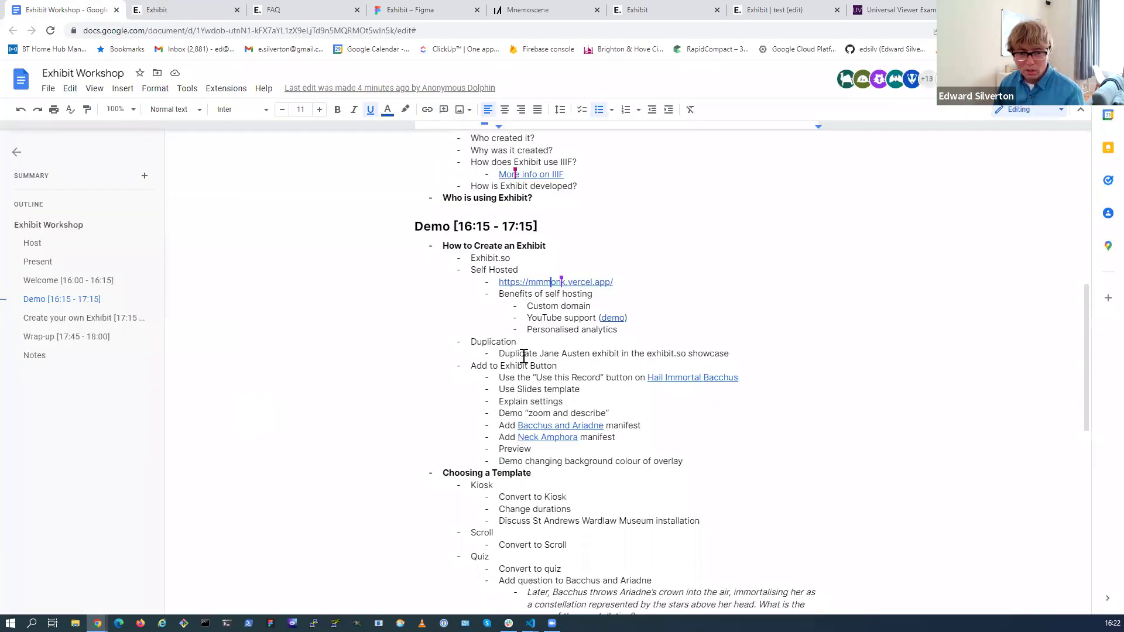
pyautogui.click(551, 338)
pyautogui.tripleClick(593, 302)
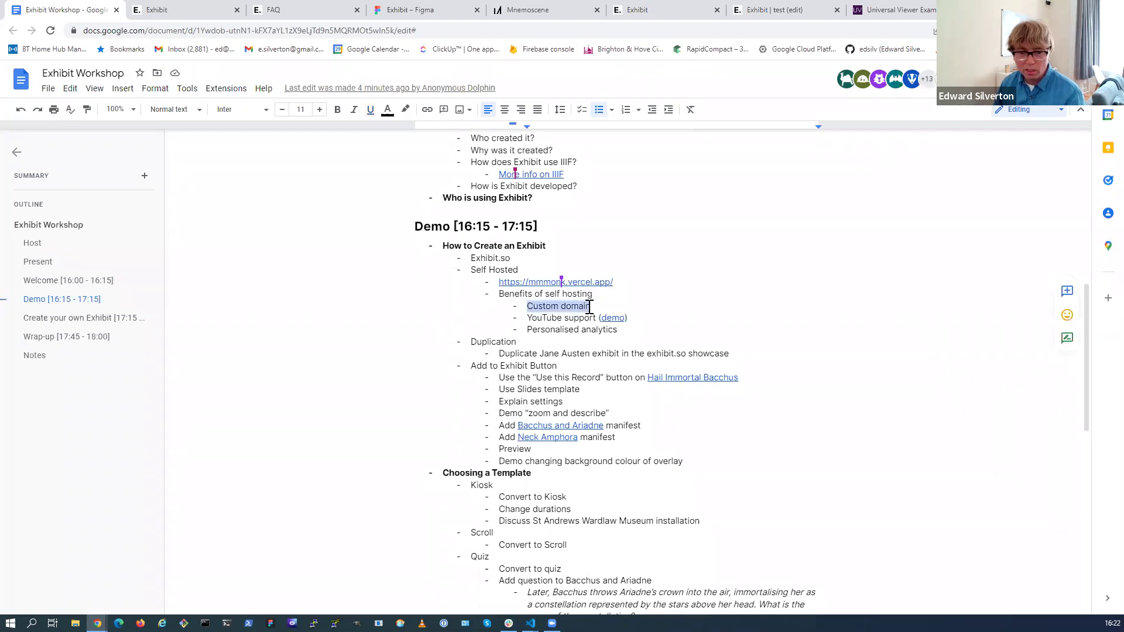
pyautogui.click(589, 307)
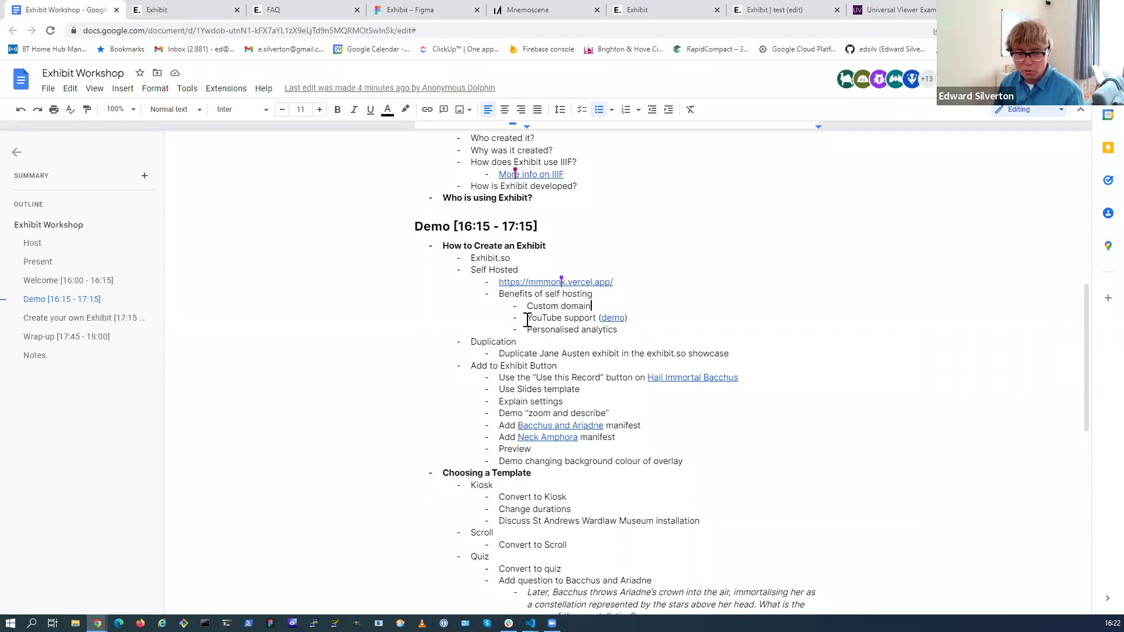
pyautogui.moveTo(526, 318); pyautogui.dragTo(585, 318)
pyautogui.click(614, 318)
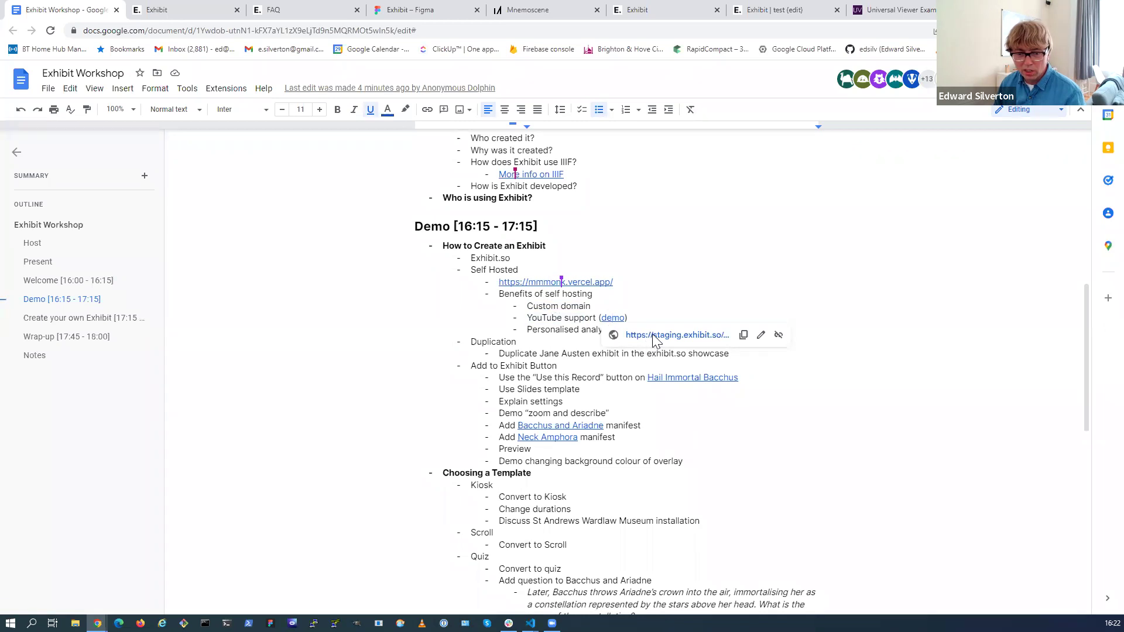
pyautogui.click(654, 334)
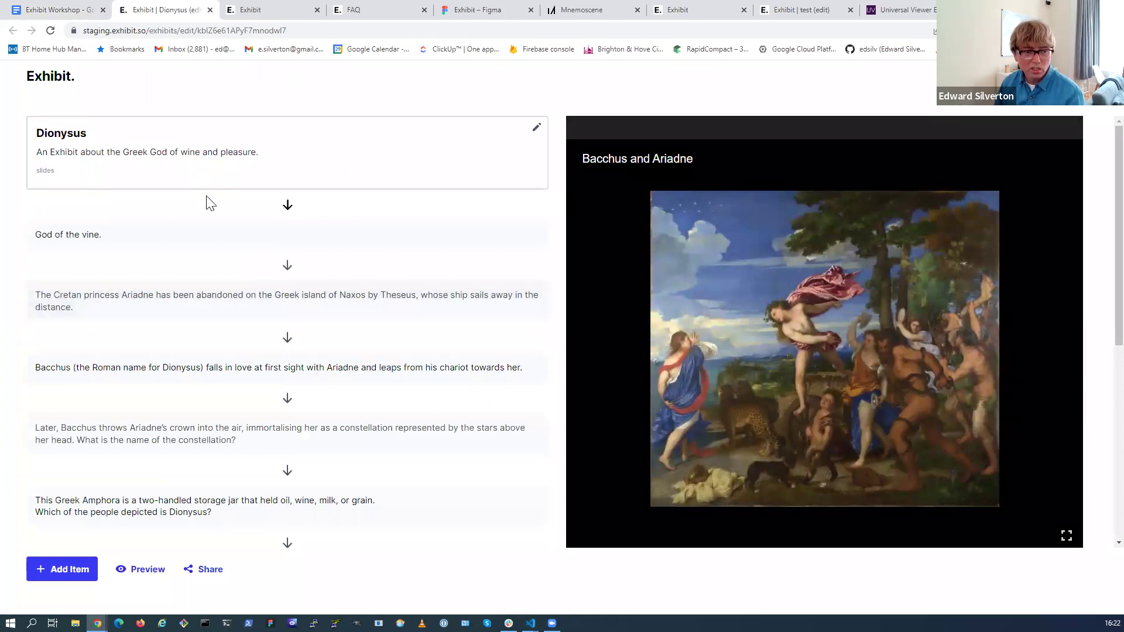
# - Open the 'God of the vine.' item and play its Bacchus – God Of Wine video, pausing at 0:02
pyautogui.click(172, 235)
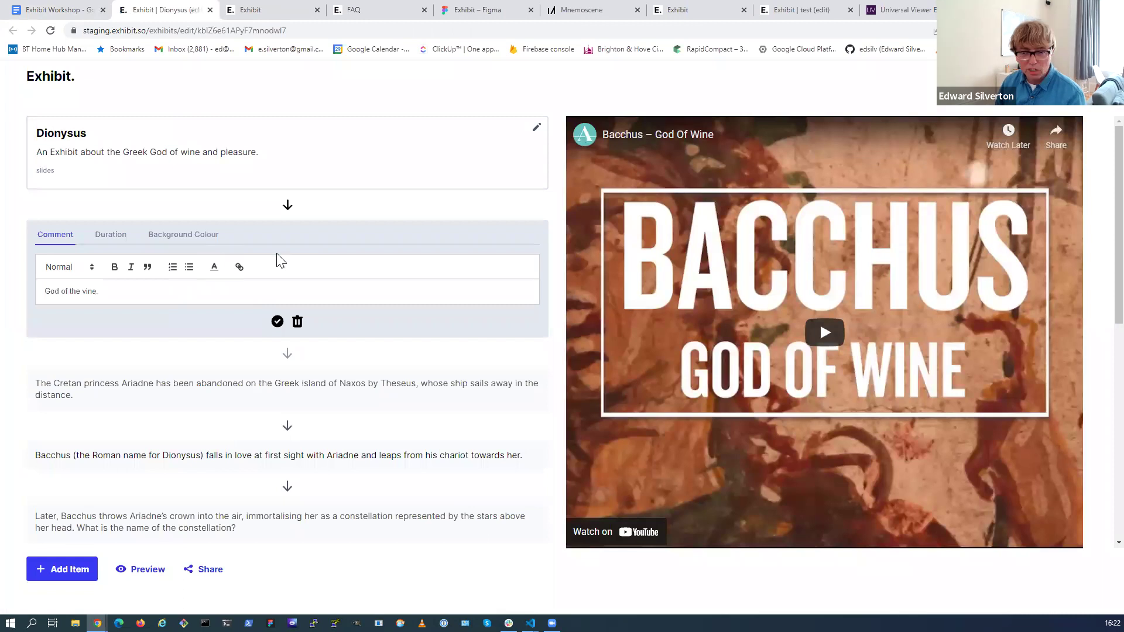
pyautogui.click(811, 329)
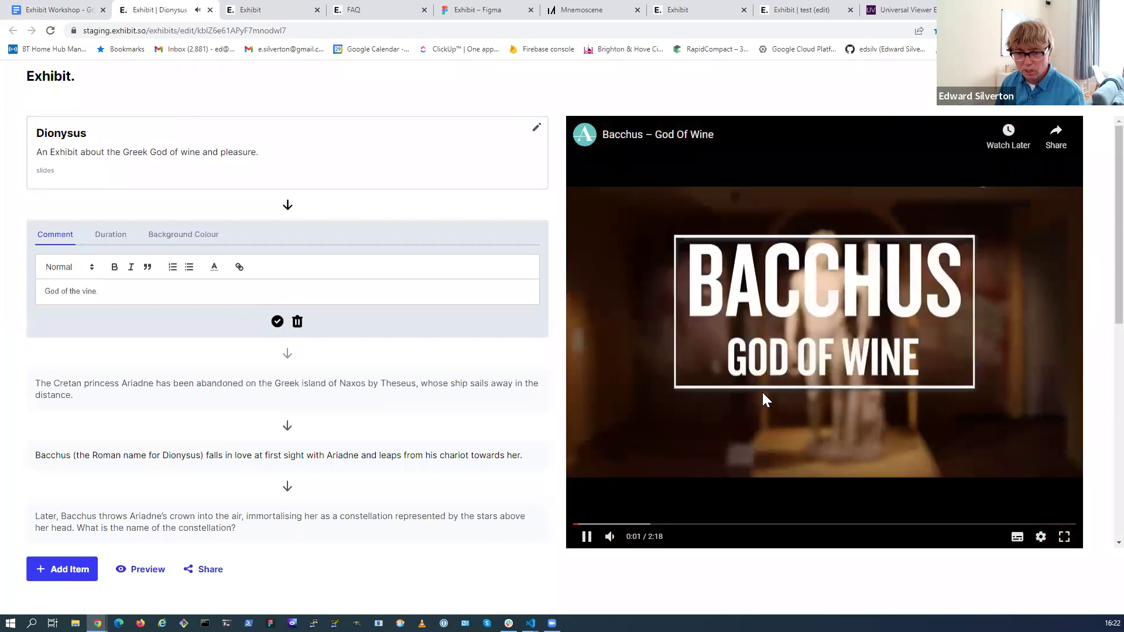
pyautogui.click(751, 335)
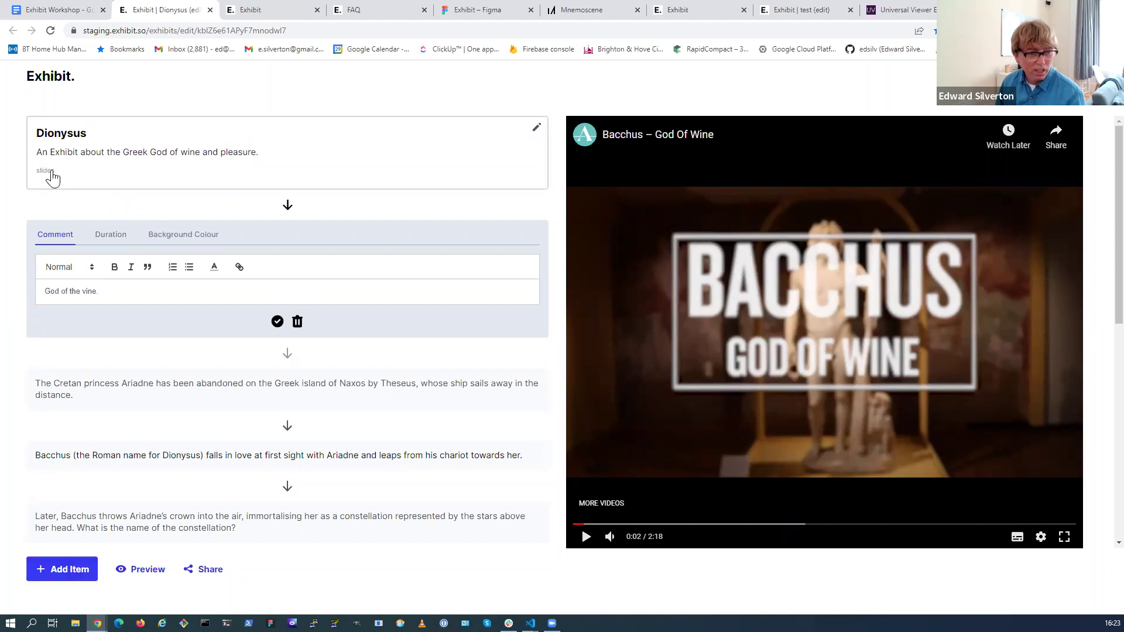
# - Trim the Bacchus video clip to run from 00:00:21 to 00:00:59 on the Duration tab
pyautogui.click(171, 160)
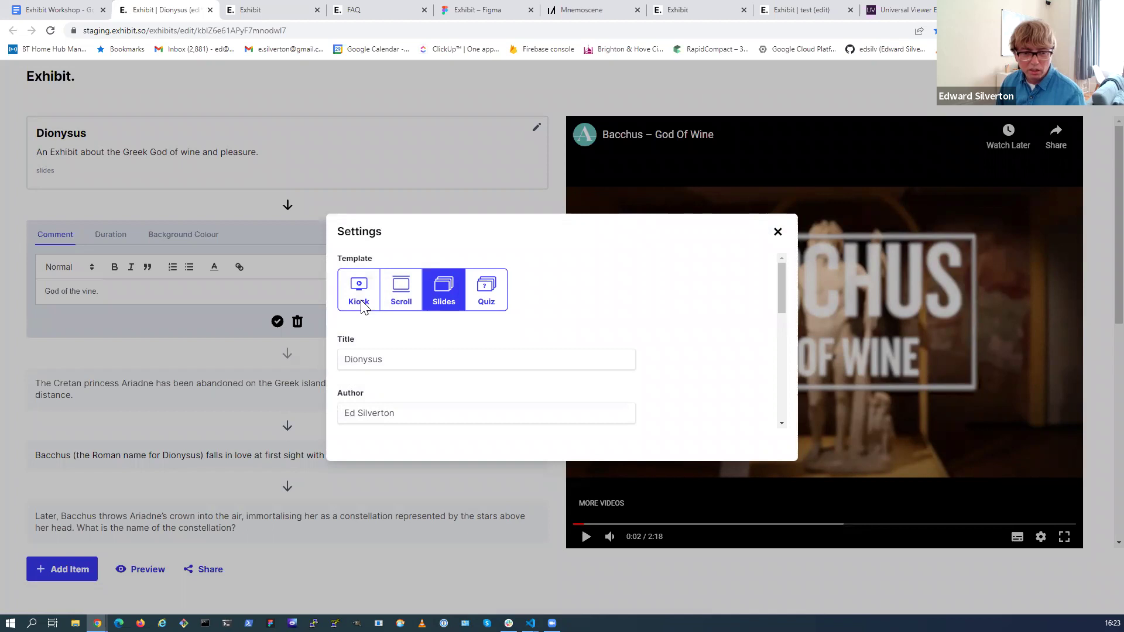
pyautogui.click(778, 232)
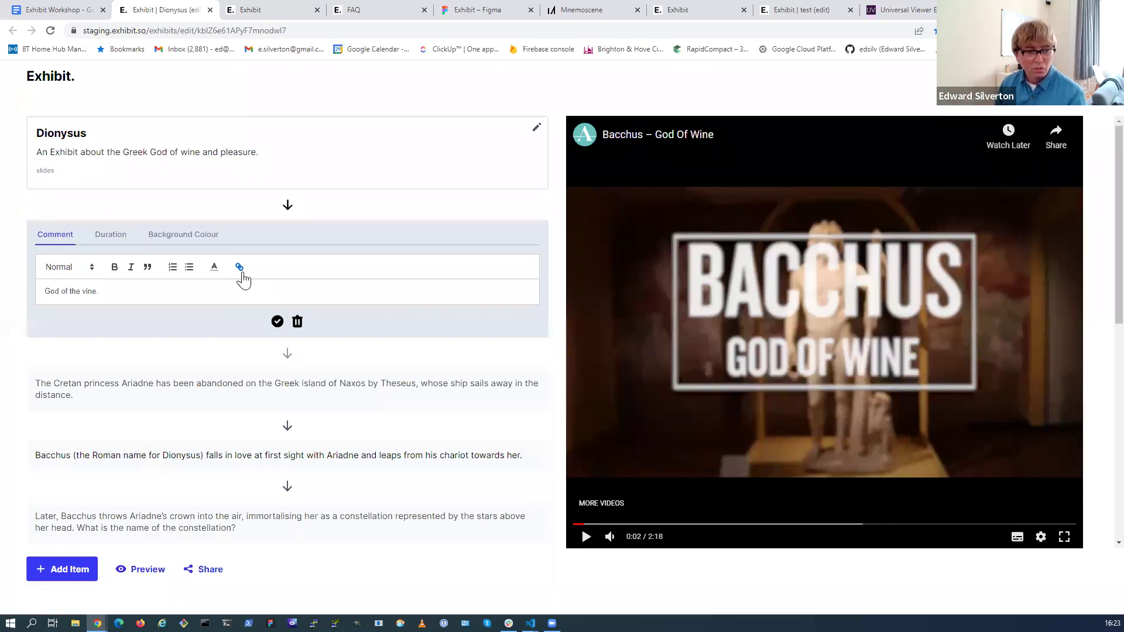
pyautogui.click(117, 240)
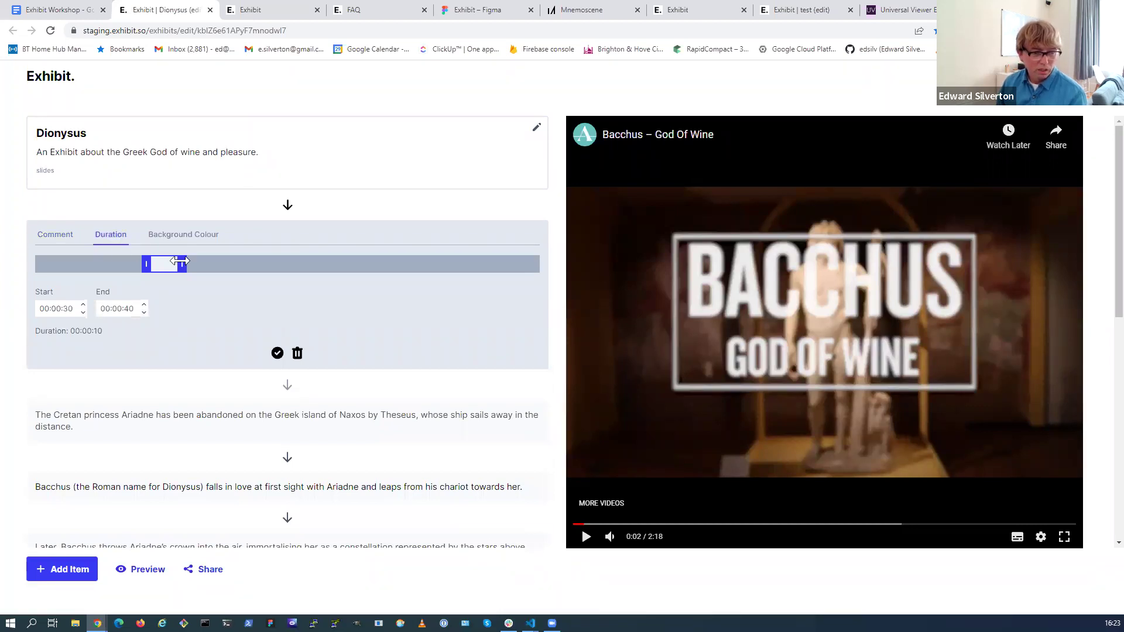
pyautogui.moveTo(98, 264); pyautogui.dragTo(115, 264)
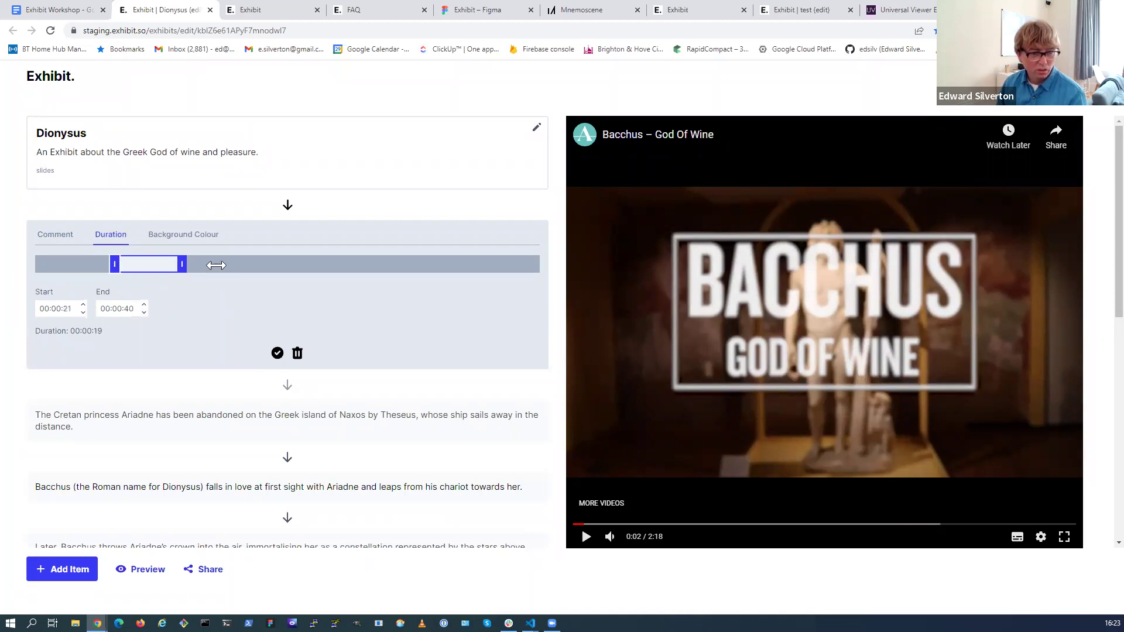
pyautogui.click(246, 264)
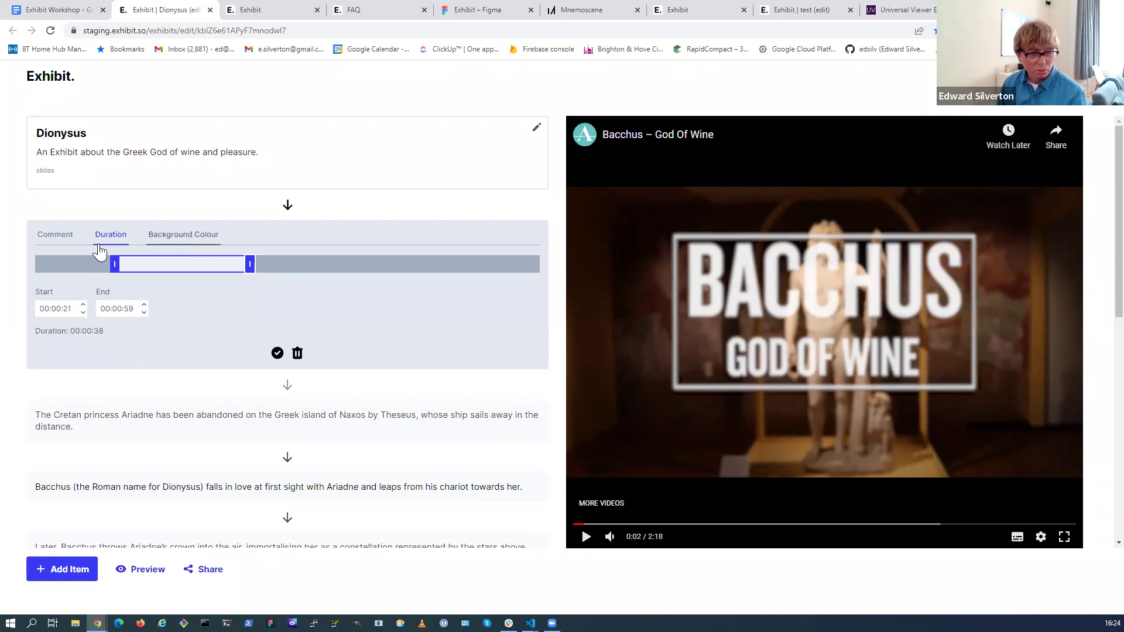
pyautogui.click(45, 240)
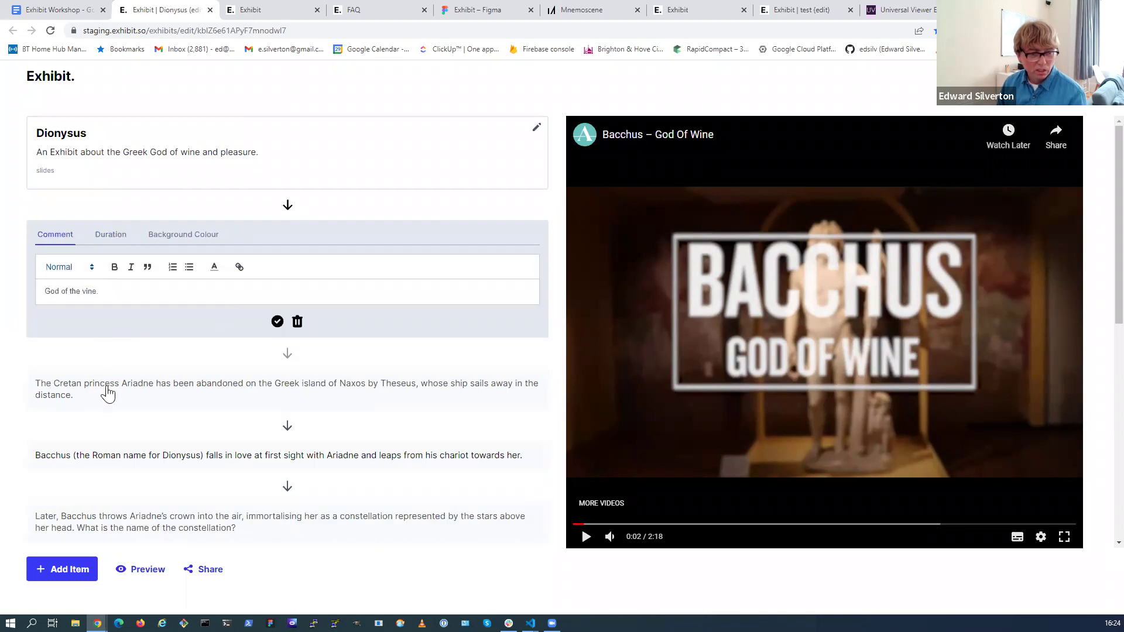
# - Open the Cretan princess item, zoom into the painting around Ariadne, and open the items list
pyautogui.click(106, 386)
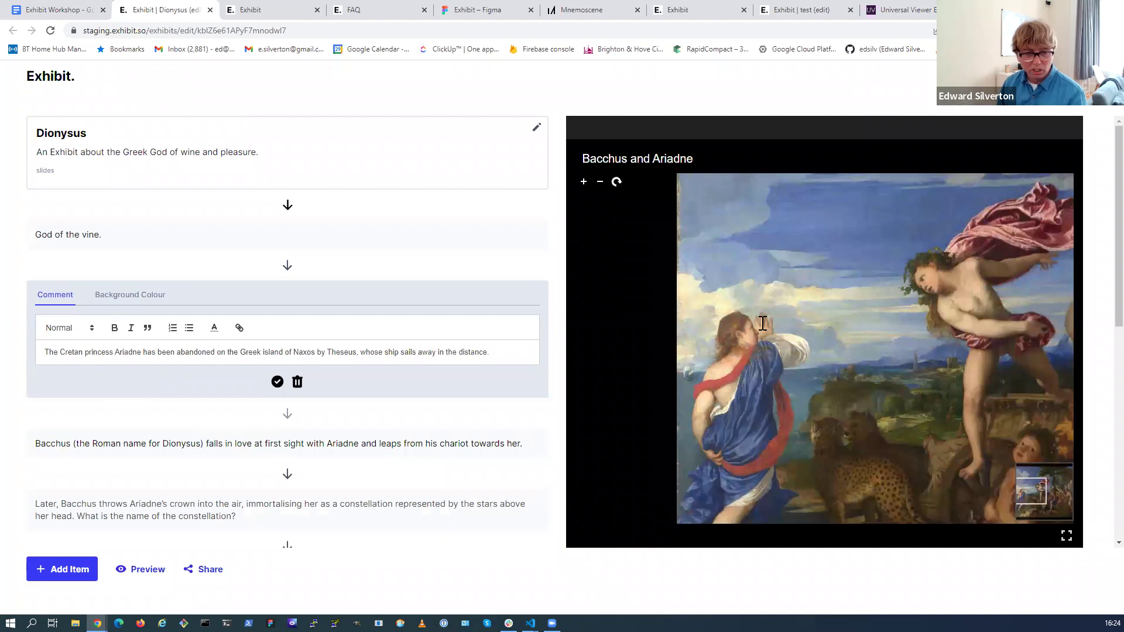
pyautogui.click(762, 321)
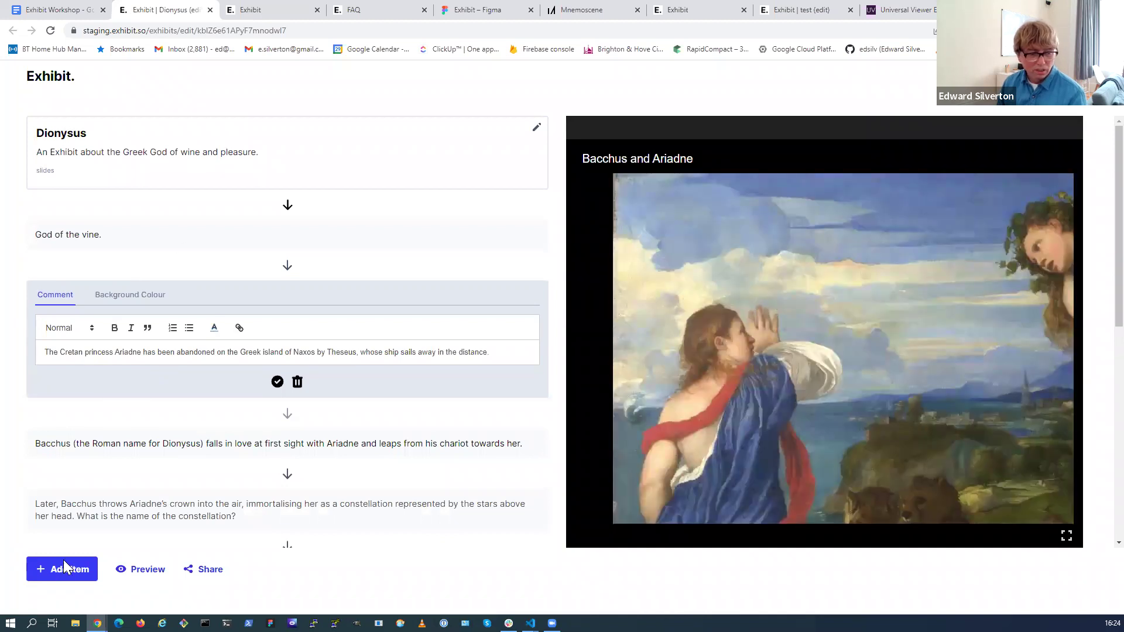
pyautogui.click(63, 568)
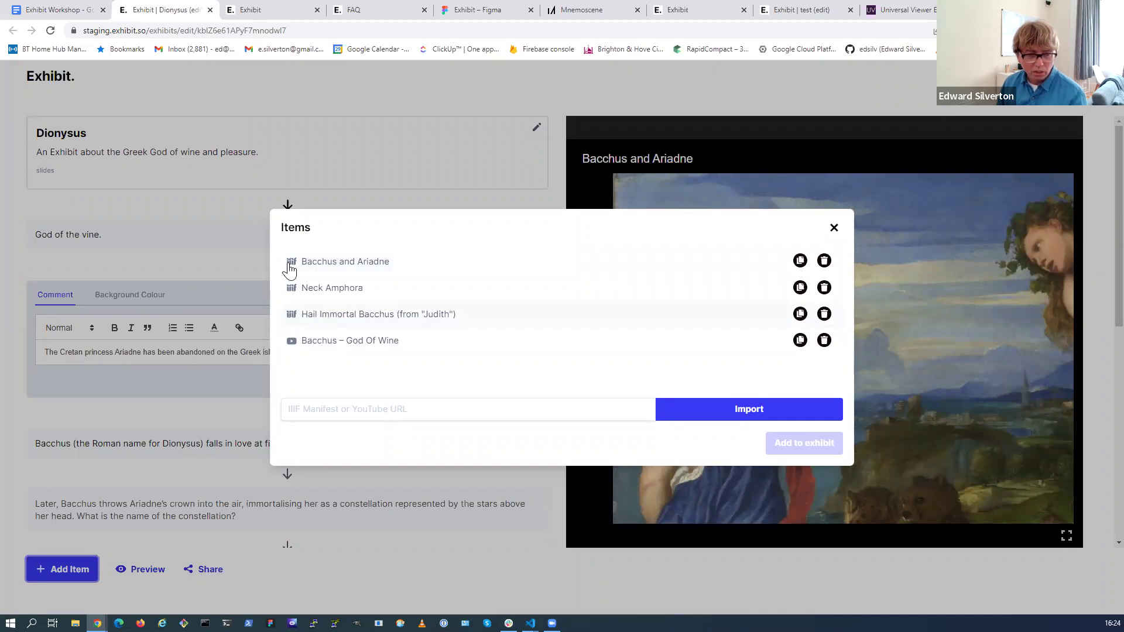
# - Copy the Bacchus – God Of Wine video link and load it in a new browser tab
pyautogui.moveTo(292, 322)
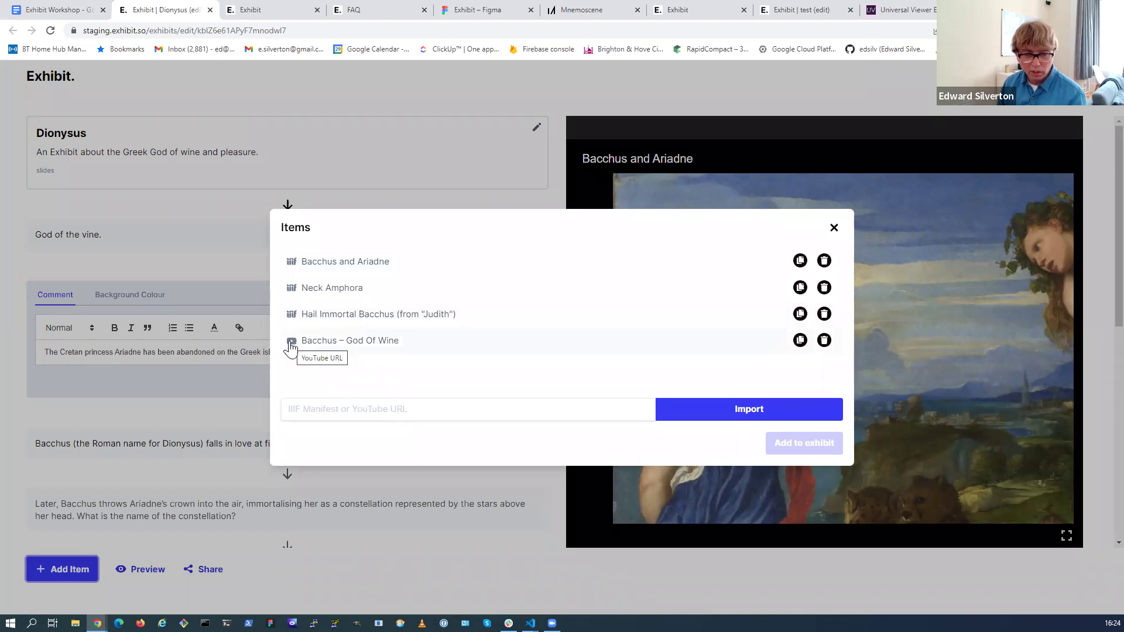
pyautogui.click(800, 341)
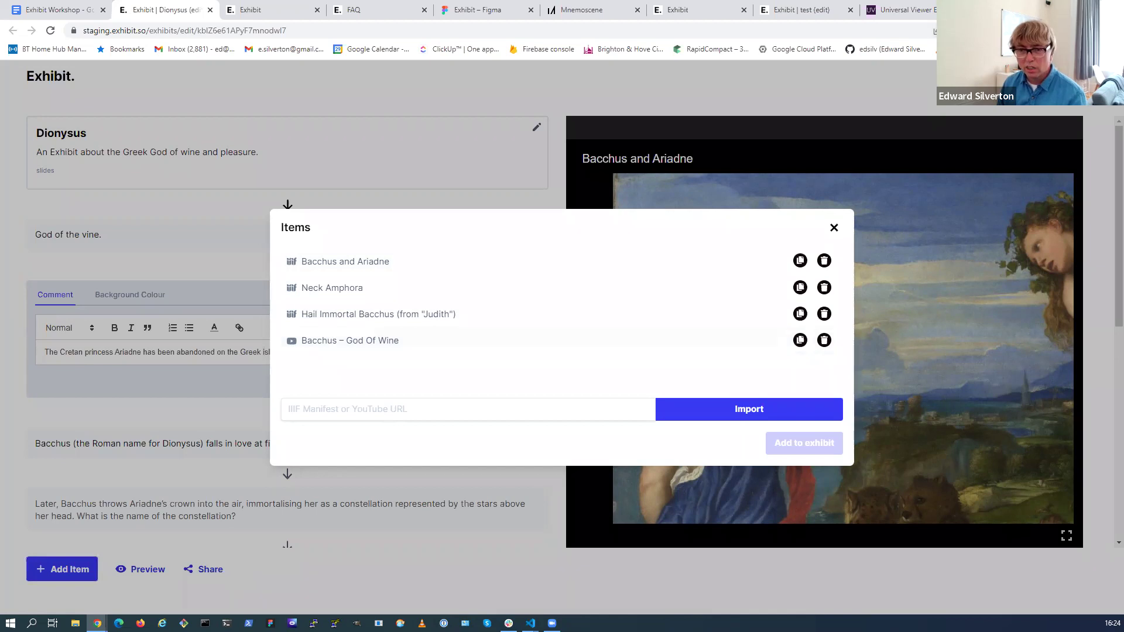
pyautogui.hotkey('ctrl', 't')
pyautogui.hotkey('ctrl', 'v')
pyautogui.press('Return')
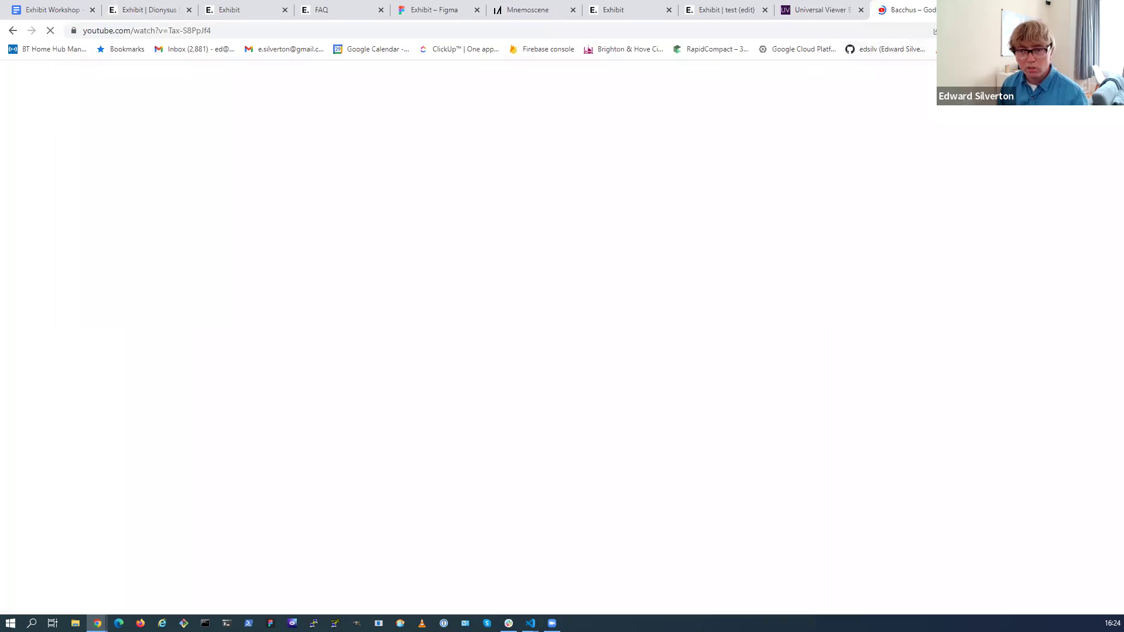
# - Let the Bacchus video play briefly on YouTube, pause it at 0:05, then return to Exhibit
pyautogui.hotkey('ctrl', 'w')
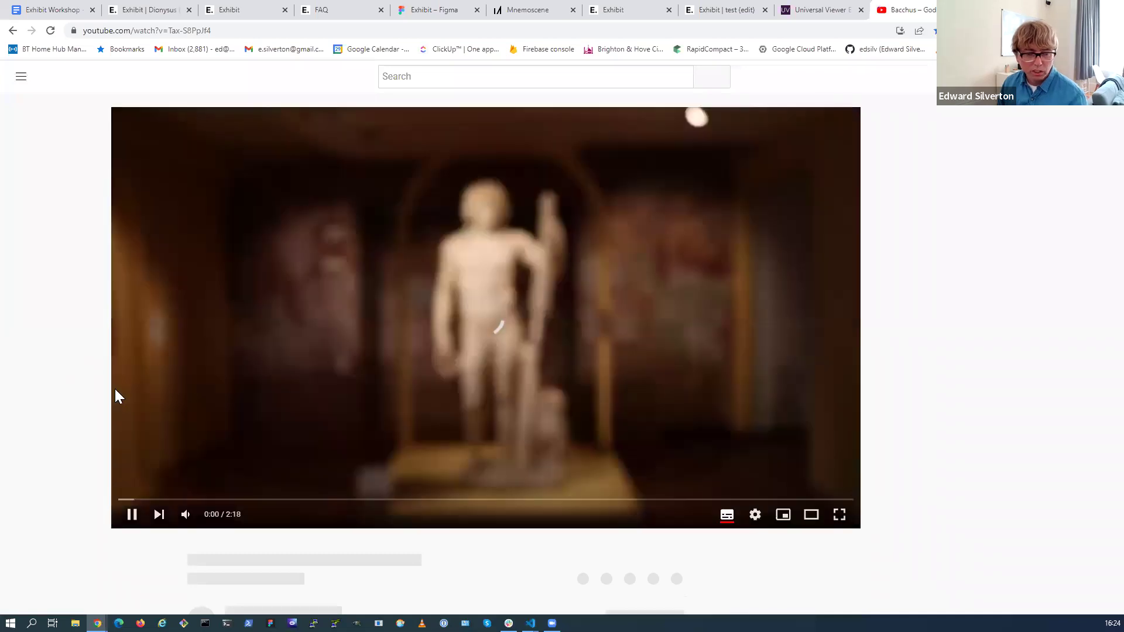
pyautogui.scroll(-2, 245, 484)
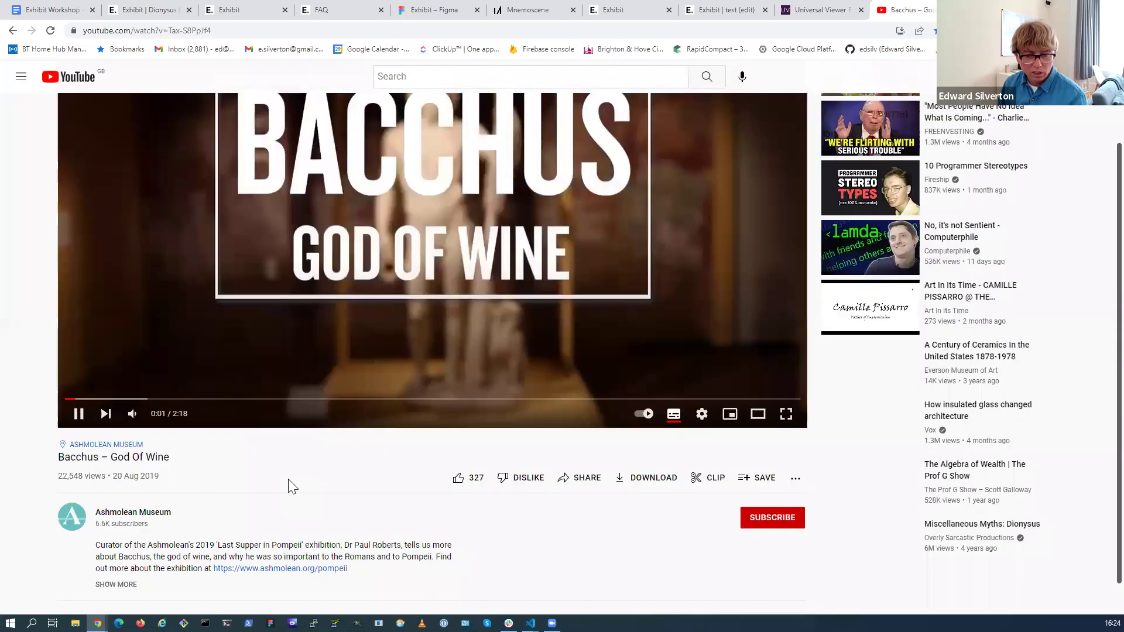
pyautogui.scroll(-1, 527, 468)
pyautogui.scroll(2, 201, 212)
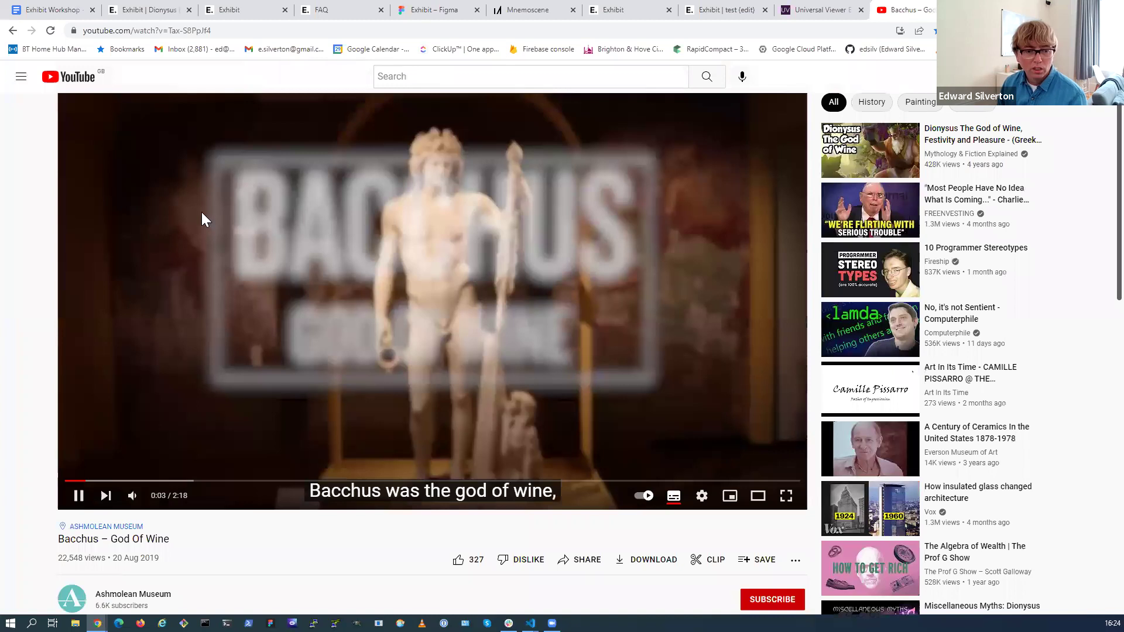
pyautogui.click(79, 497)
pyautogui.scroll(-4, 38, 402)
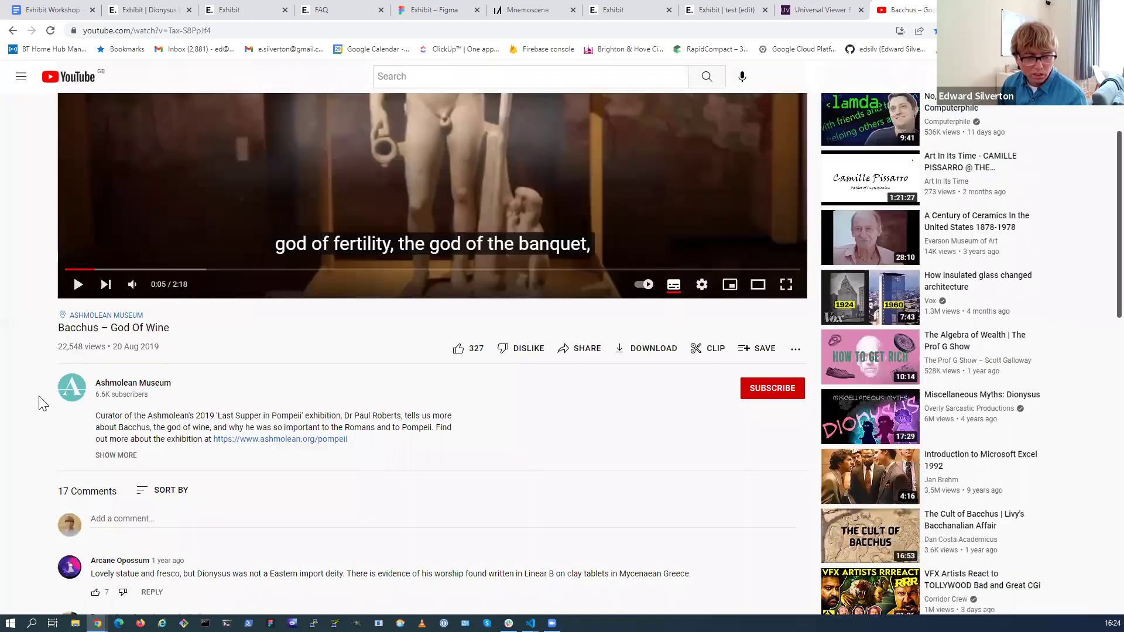
pyautogui.scroll(-1, 667, 405)
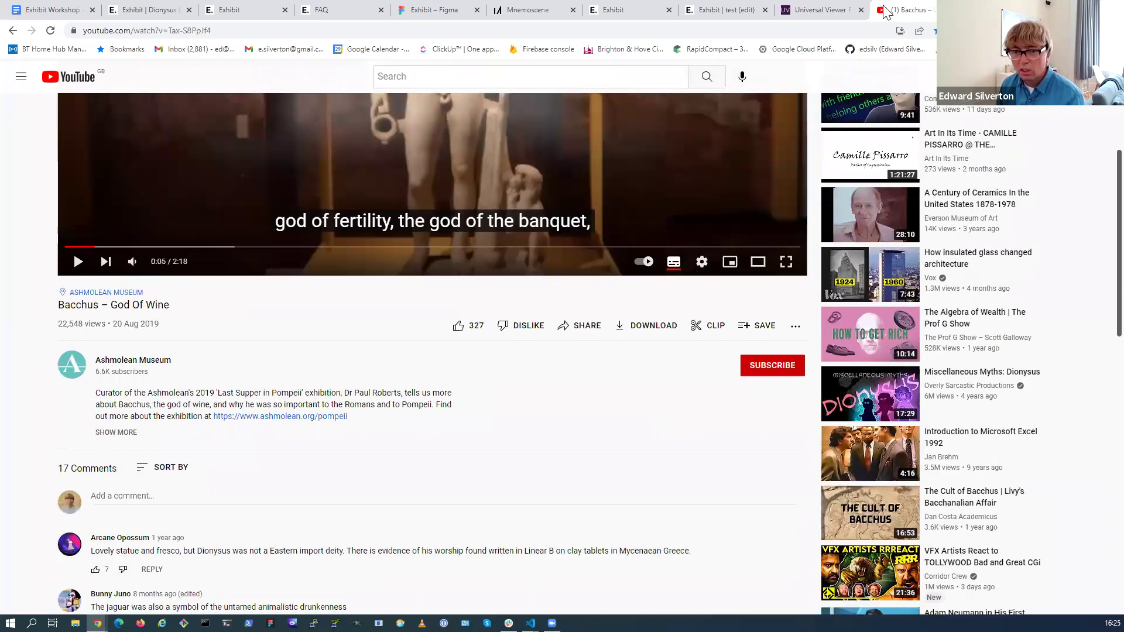
pyautogui.click(827, 13)
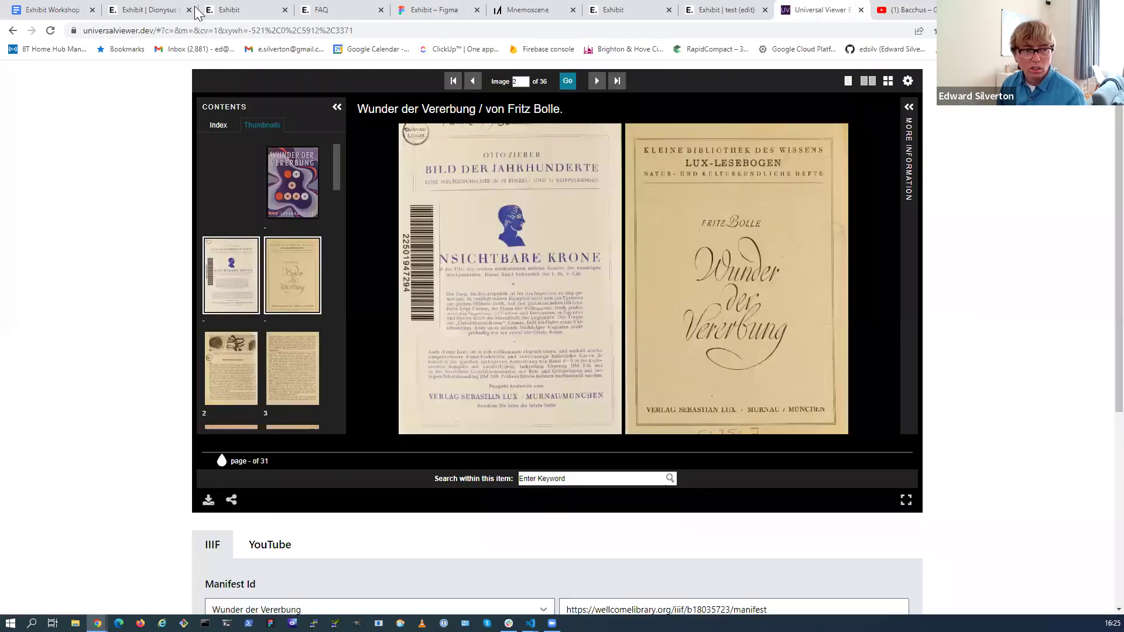
# - Copy the Tokyo exhibition film's URL from the related videos on the 'God of the vine' slide
pyautogui.click(157, 13)
pyautogui.click(833, 228)
pyautogui.click(445, 235)
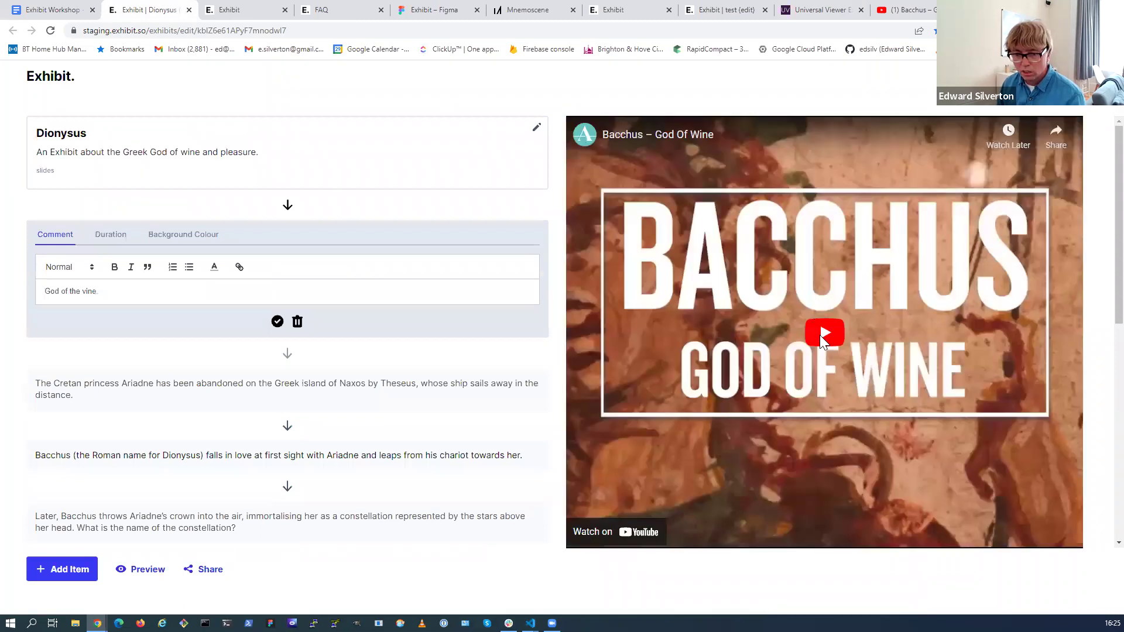
pyautogui.click(823, 335)
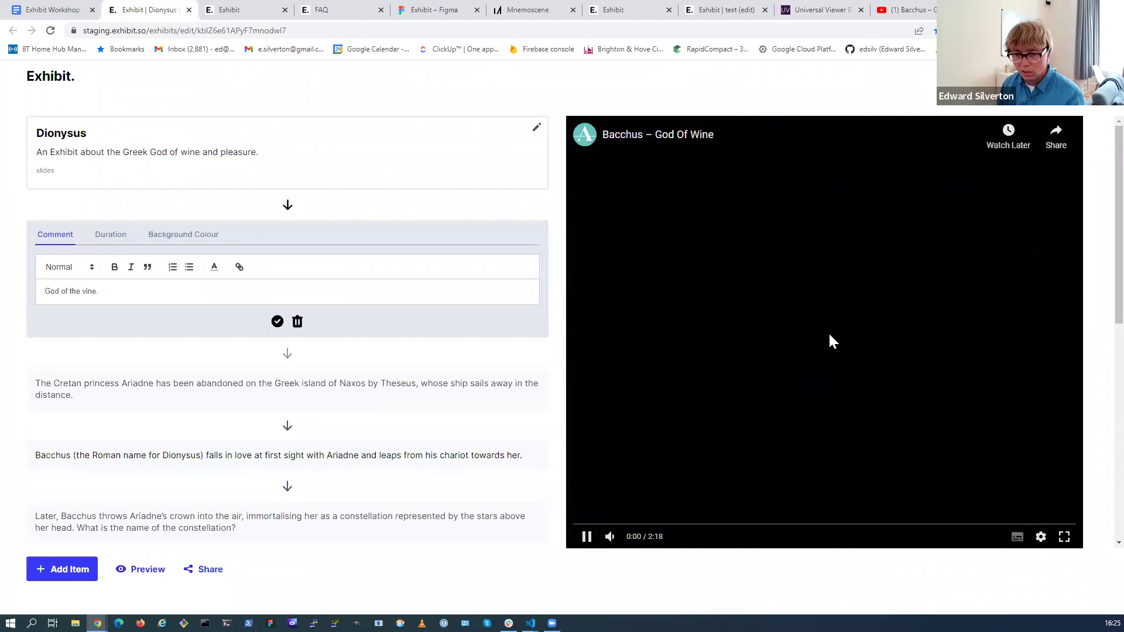
pyautogui.click(777, 488)
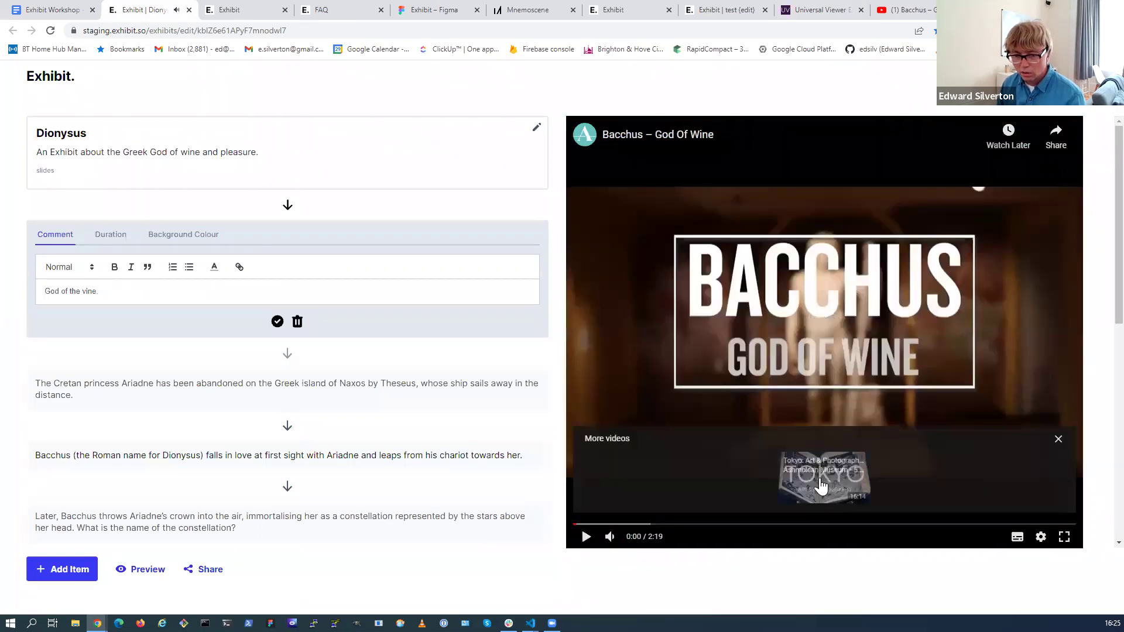
pyautogui.click(823, 472)
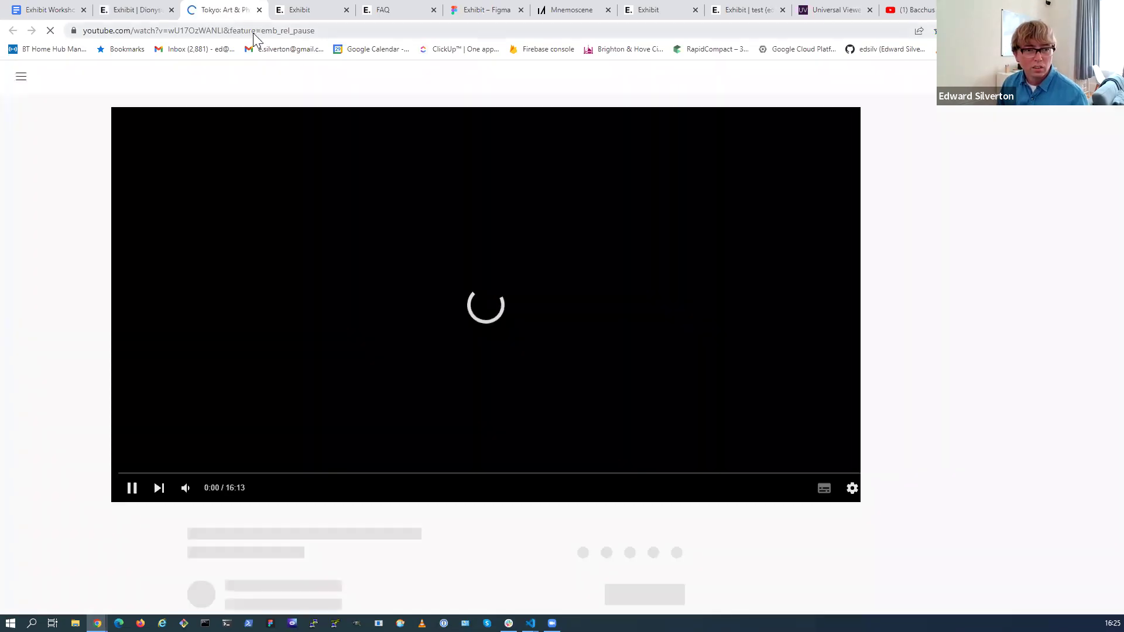
pyautogui.click(253, 30)
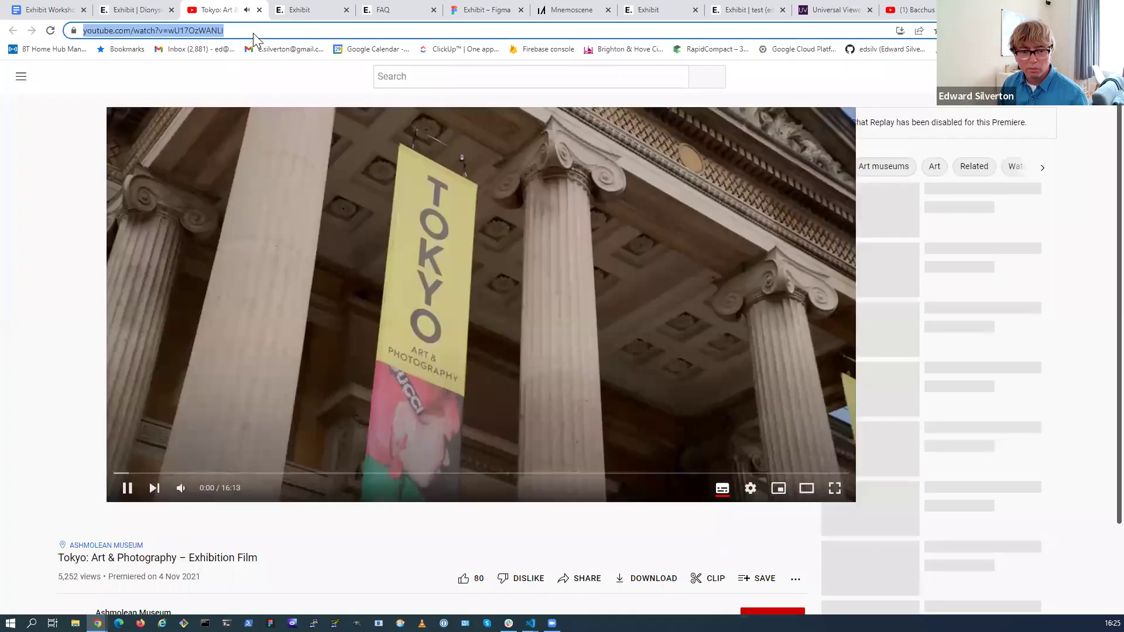
pyautogui.hotkey('ctrl', 'w')
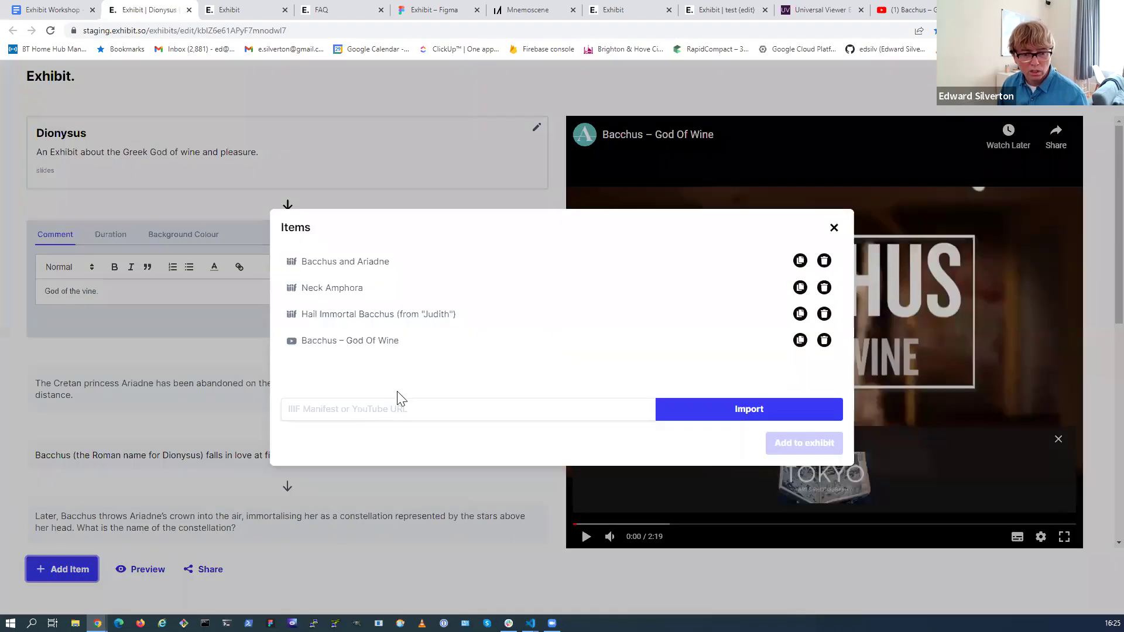
# - Paste the Tokyo video URL into Add Item, import it, and add it to the exhibit
pyautogui.click(404, 409)
pyautogui.hotkey('ctrl', 'v')
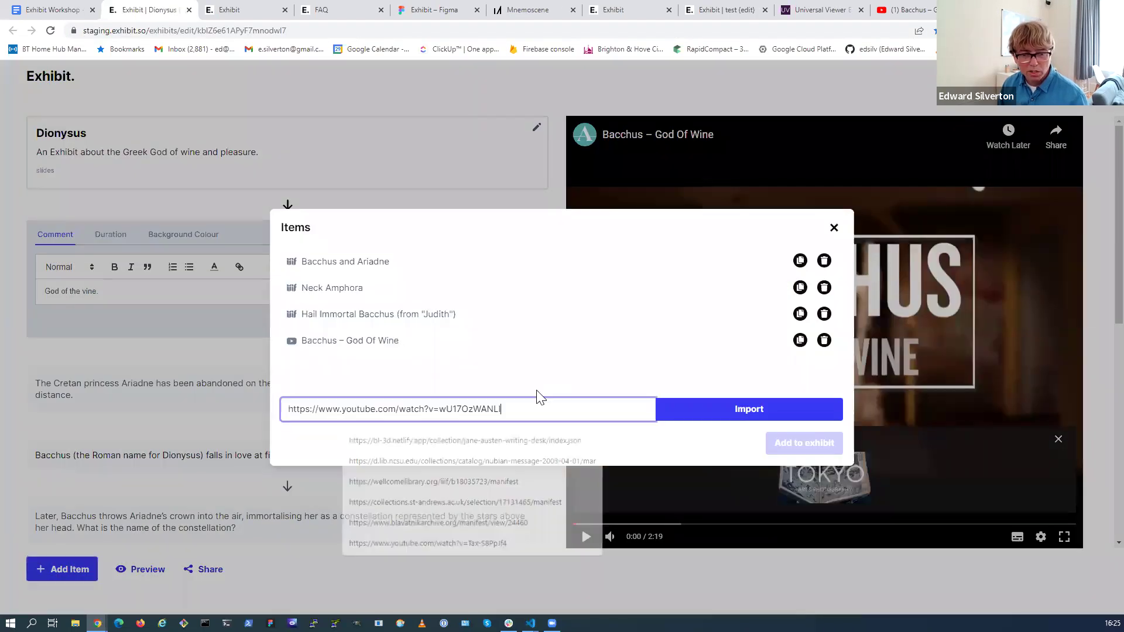
pyautogui.click(719, 412)
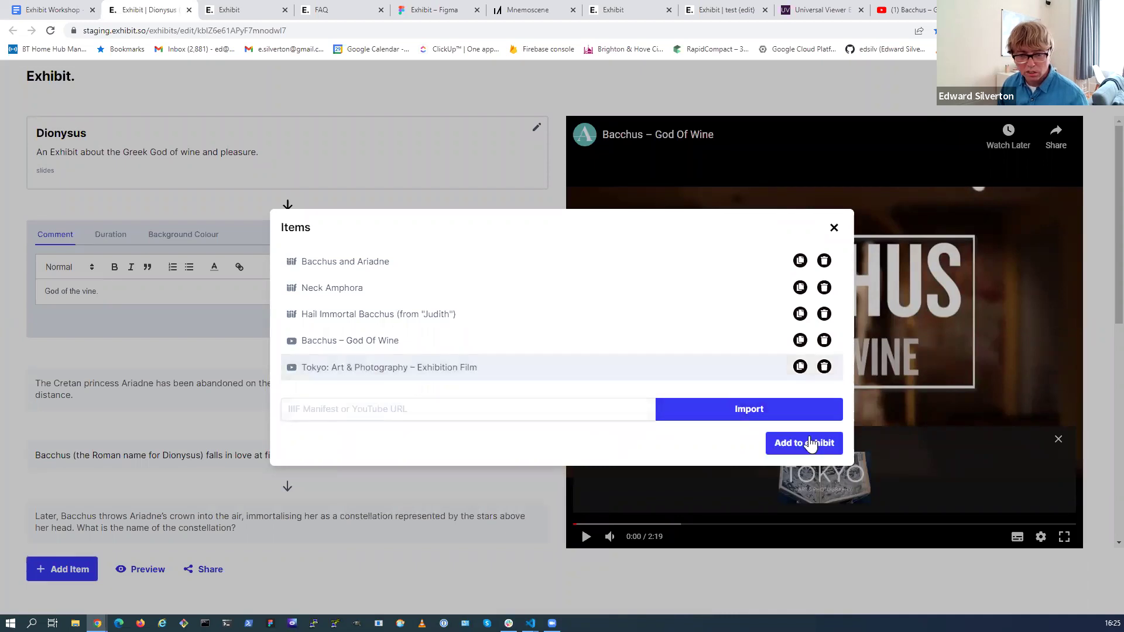
pyautogui.click(800, 444)
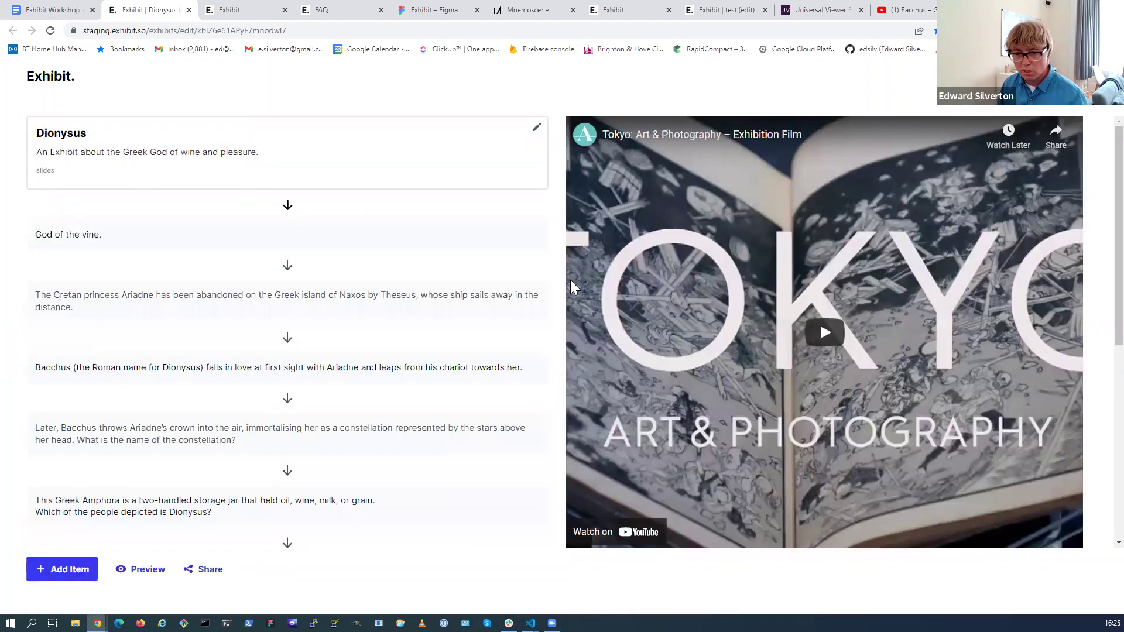
pyautogui.scroll(-5, 291, 420)
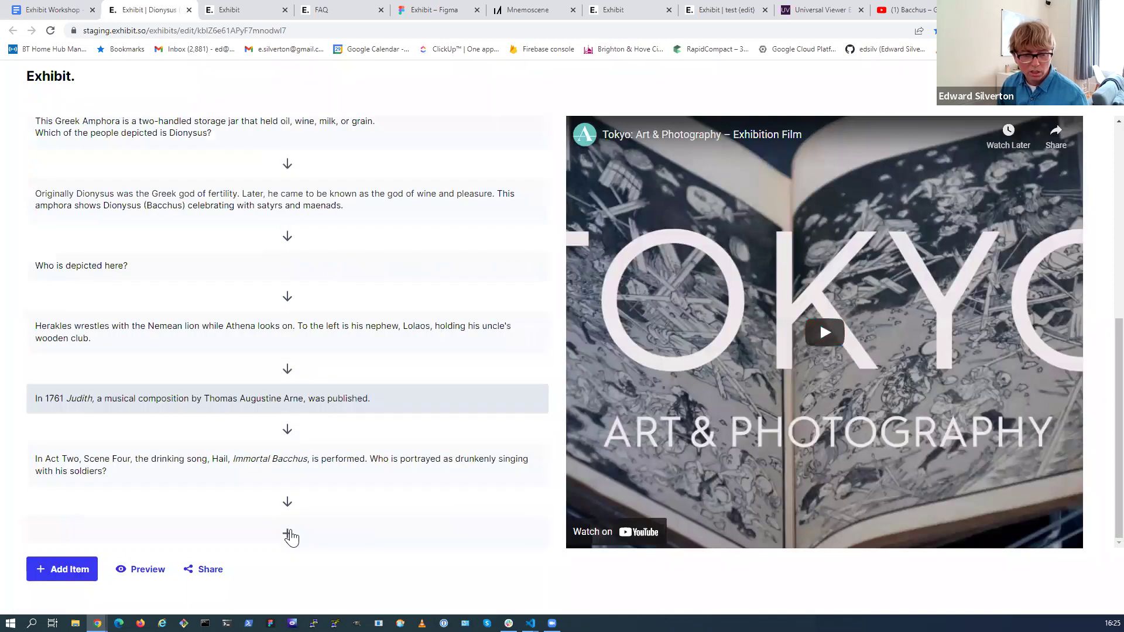
# - Give the new Tokyo slide the comment 'dsgfdgfs' and preview the video around 5:12
pyautogui.click(154, 533)
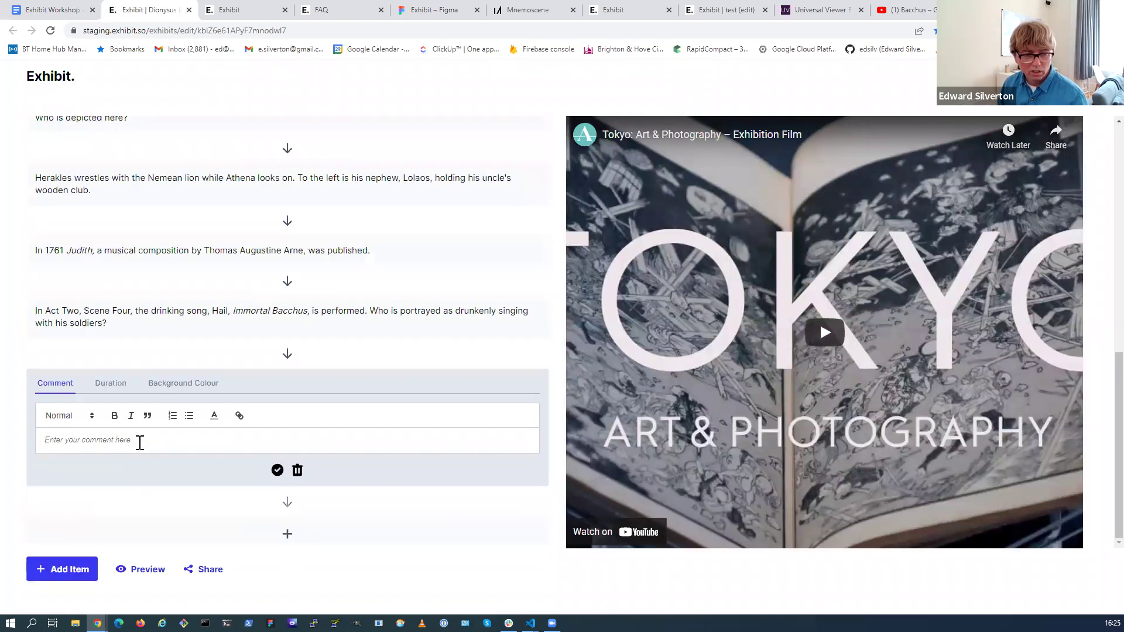
pyautogui.write('dsgfdgfs')
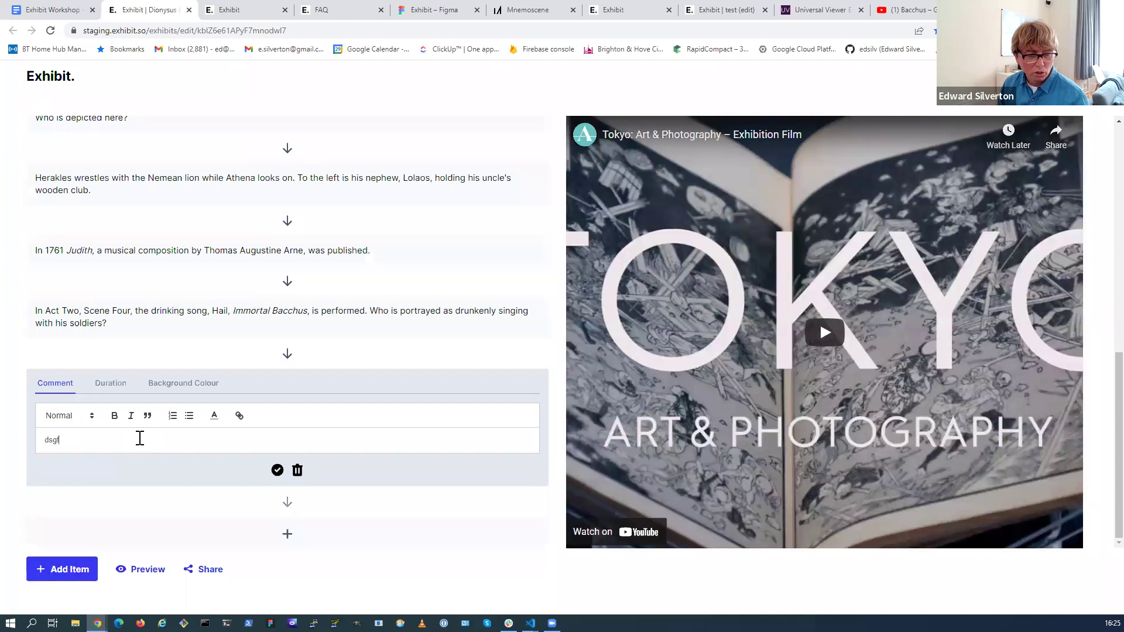
pyautogui.click(121, 391)
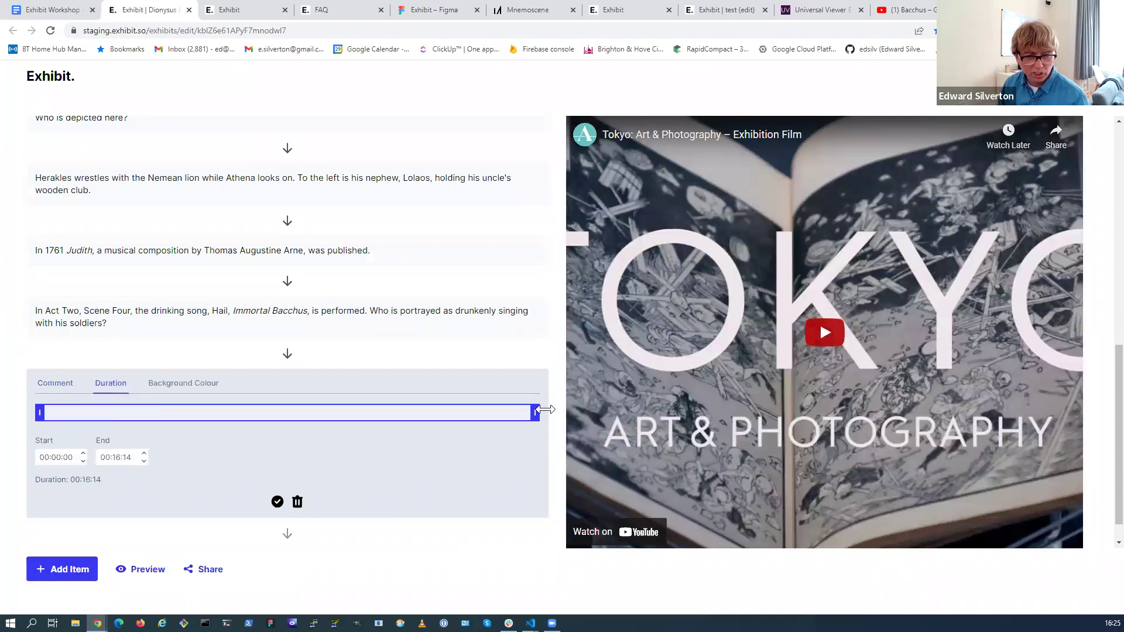
pyautogui.click(411, 412)
pyautogui.click(820, 329)
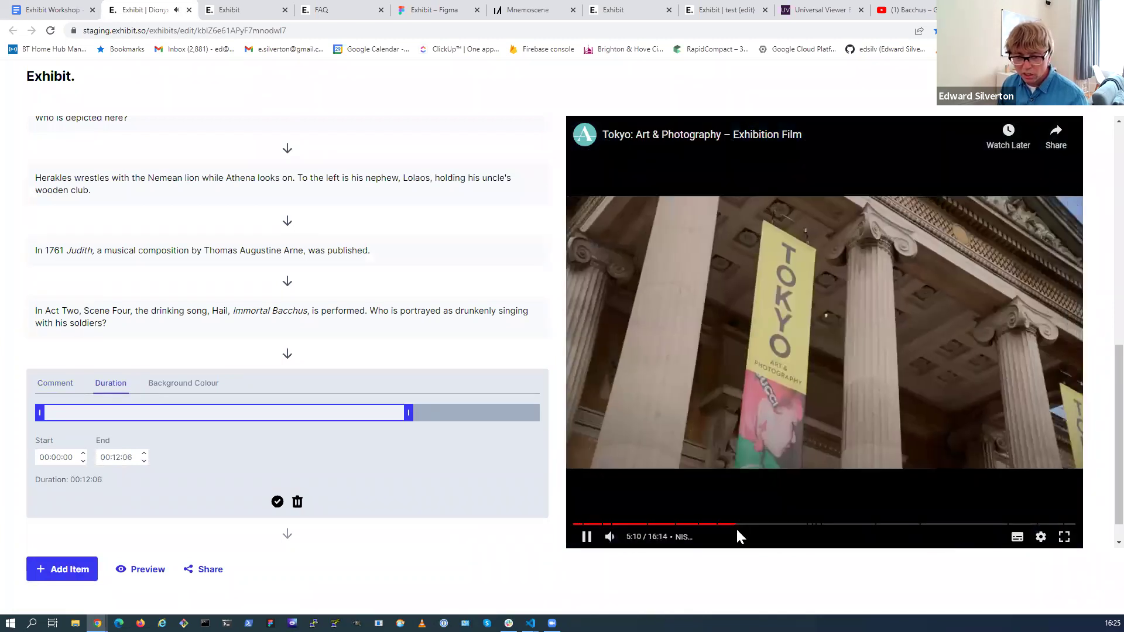
pyautogui.click(736, 529)
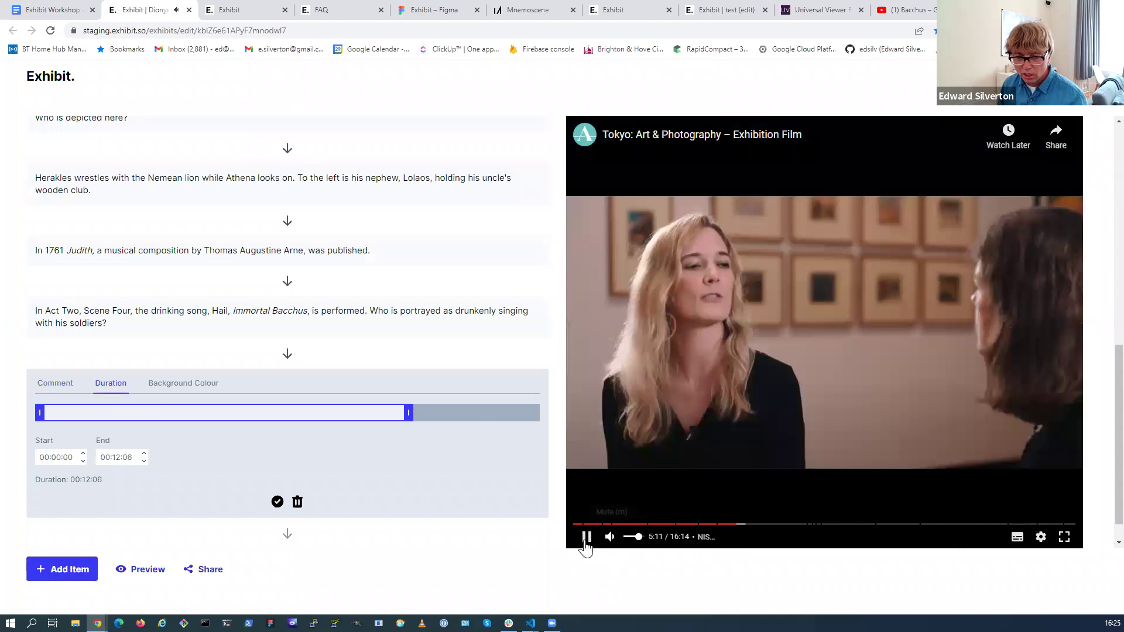
pyautogui.click(585, 548)
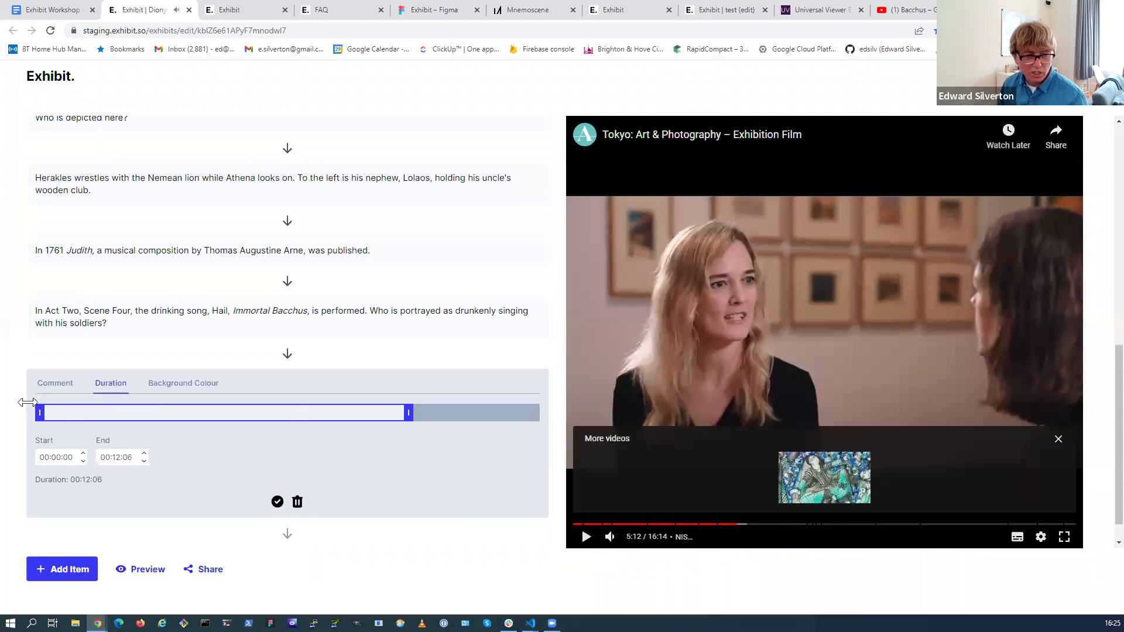
# - Trim the Tokyo clip to 00:05:00–00:05:24 and drag the item to the top of the list
pyautogui.click(169, 424)
pyautogui.click(206, 420)
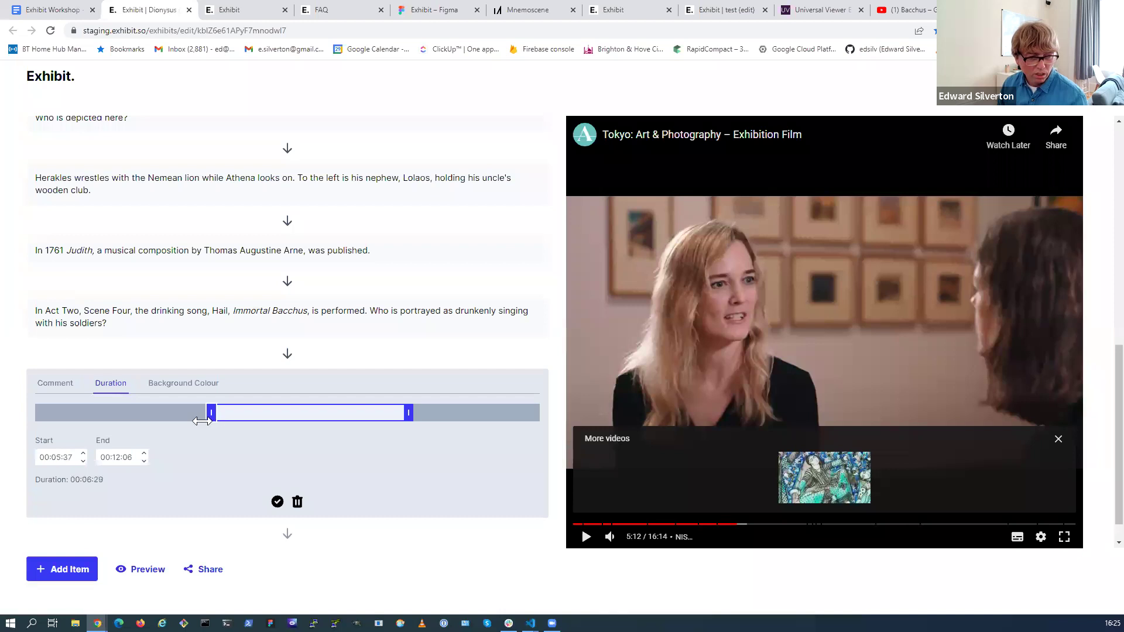
pyautogui.click(193, 422)
pyautogui.click(183, 421)
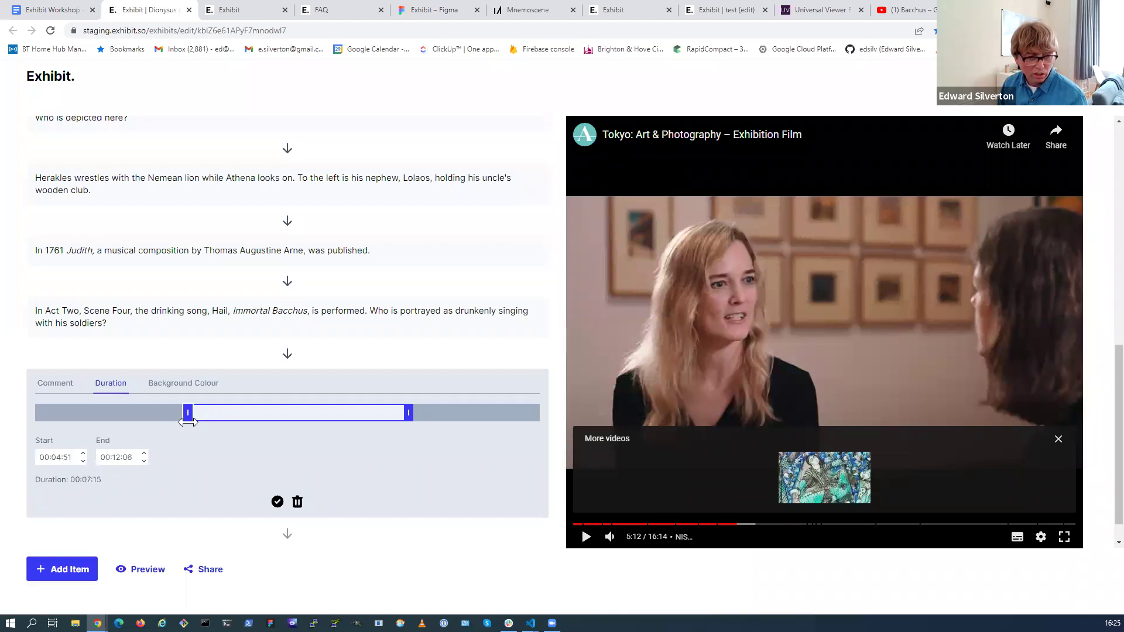
pyautogui.click(82, 453)
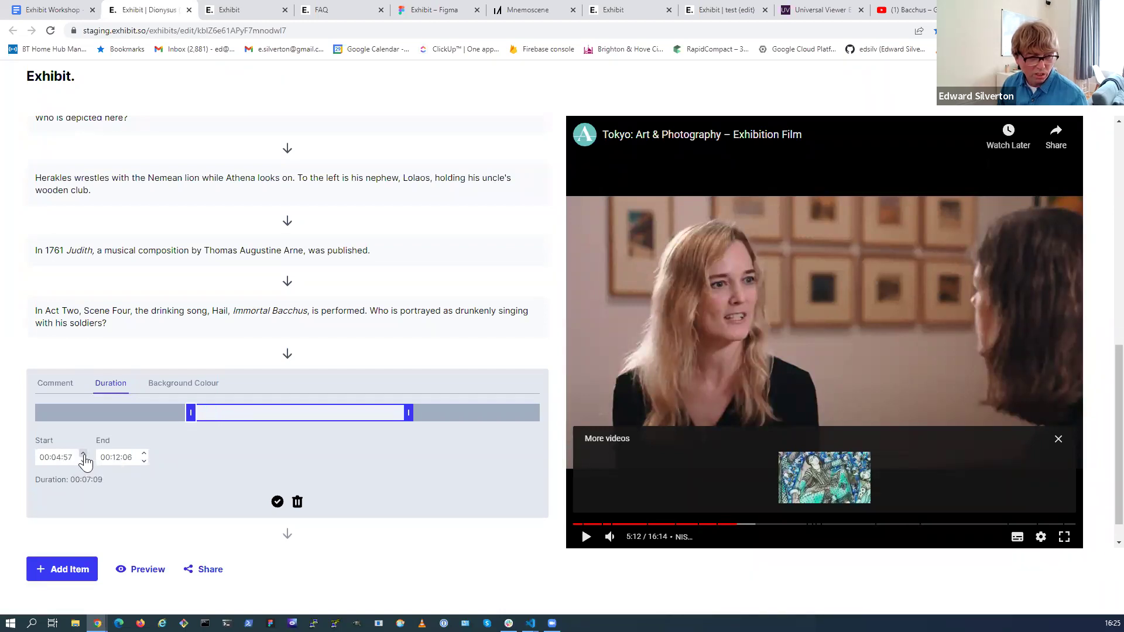
pyautogui.click(83, 454)
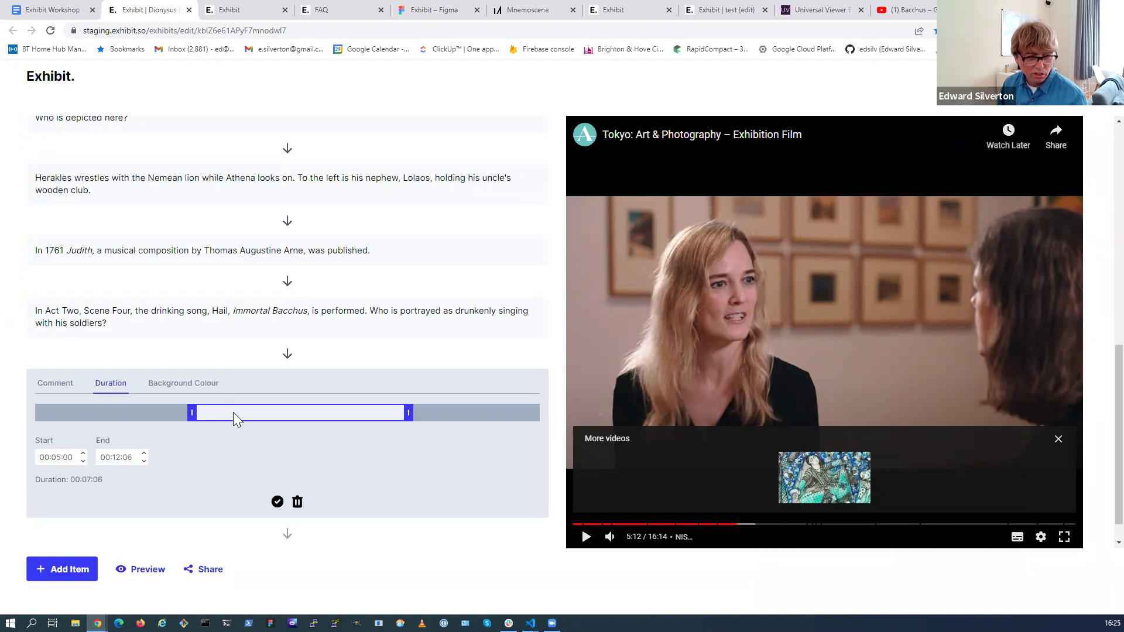
pyautogui.moveTo(403, 411); pyautogui.dragTo(204, 414)
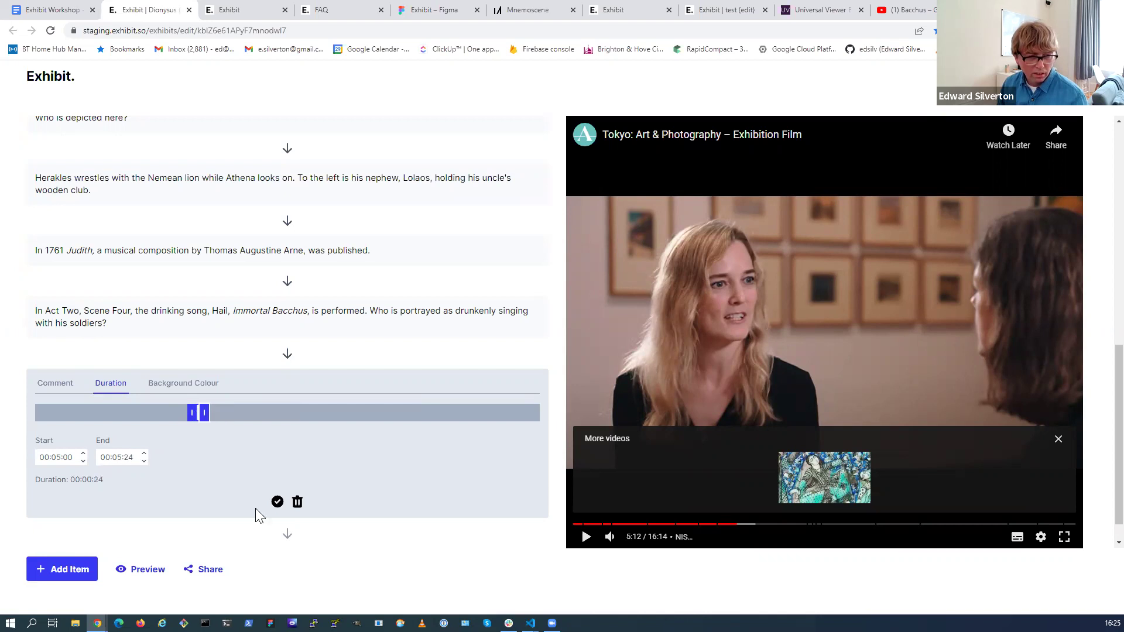
pyautogui.moveTo(241, 488); pyautogui.dragTo(218, 235)
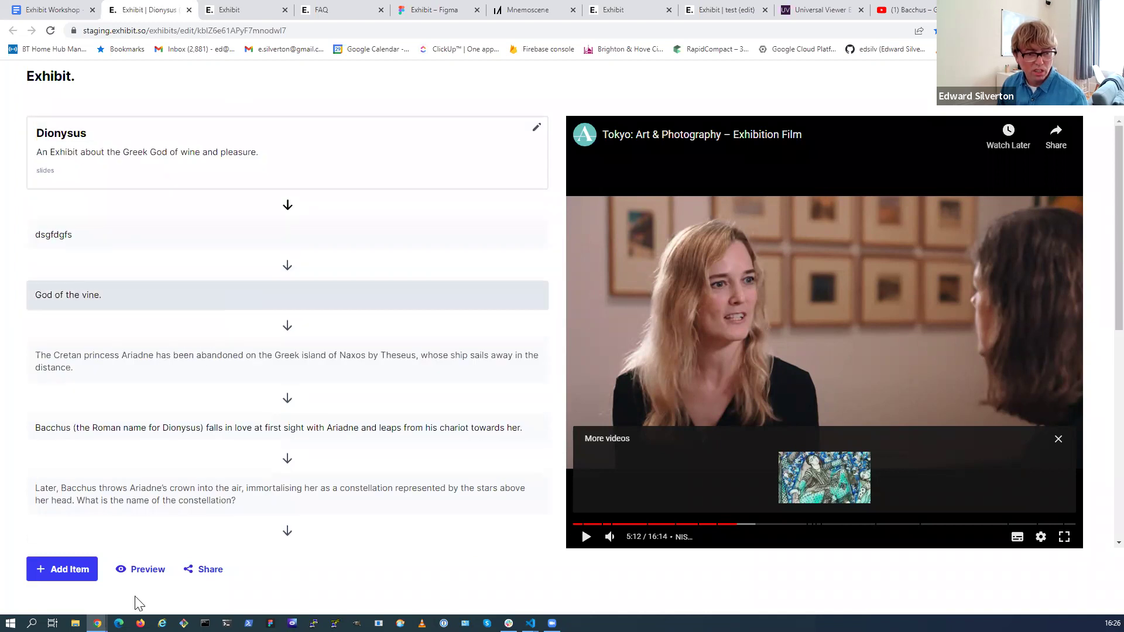
pyautogui.click(146, 570)
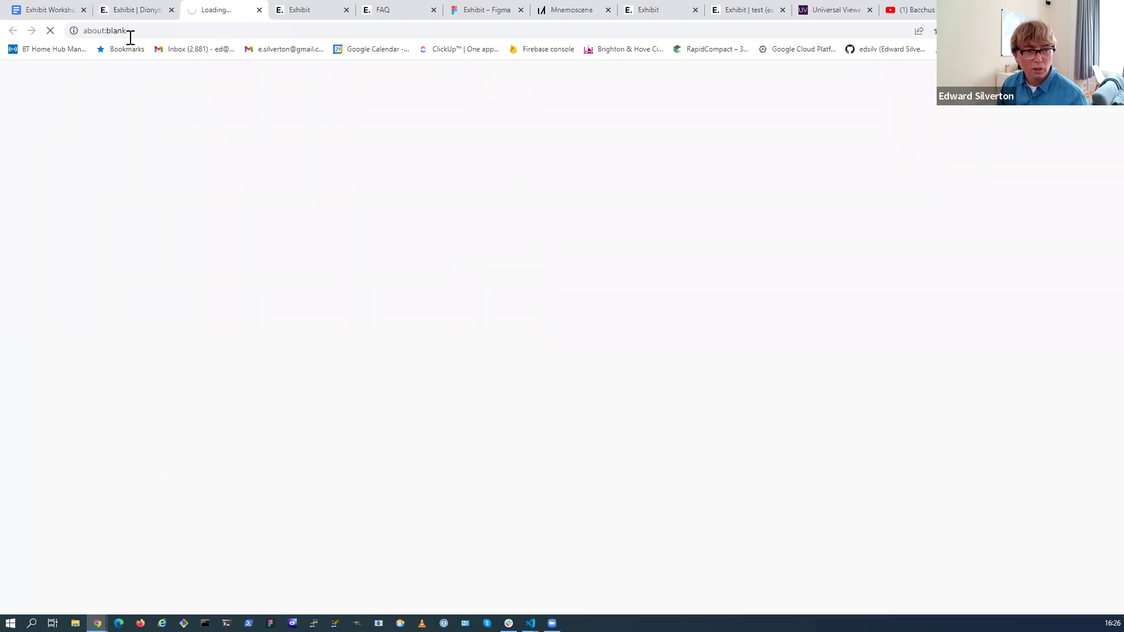
pyautogui.hotkey('ctrl', 'shift', 'Tab')
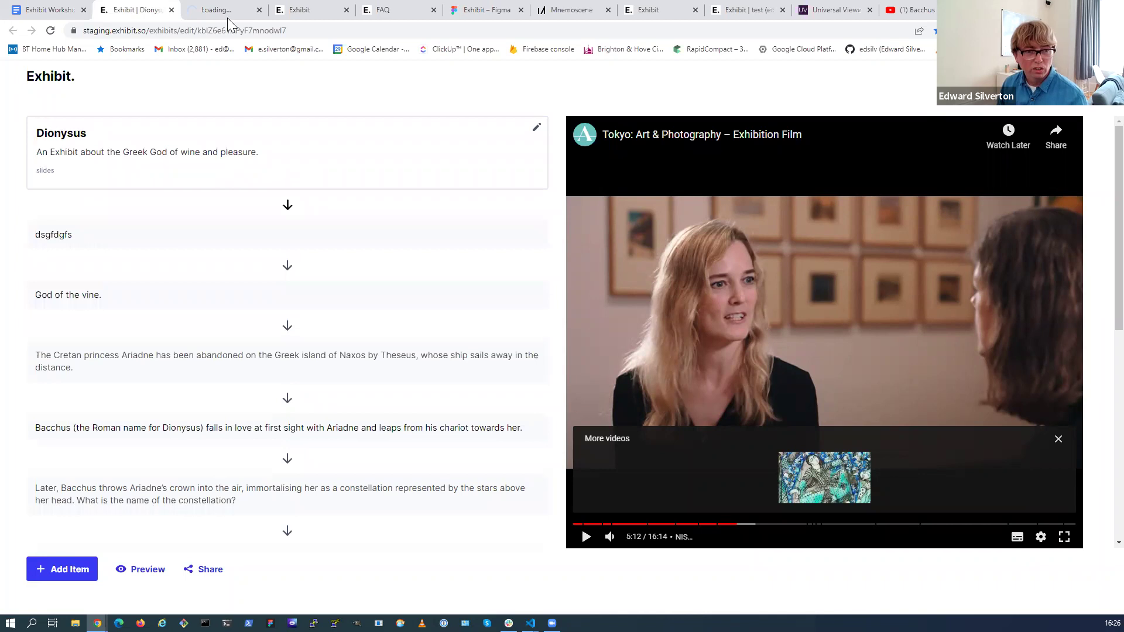
pyautogui.click(227, 17)
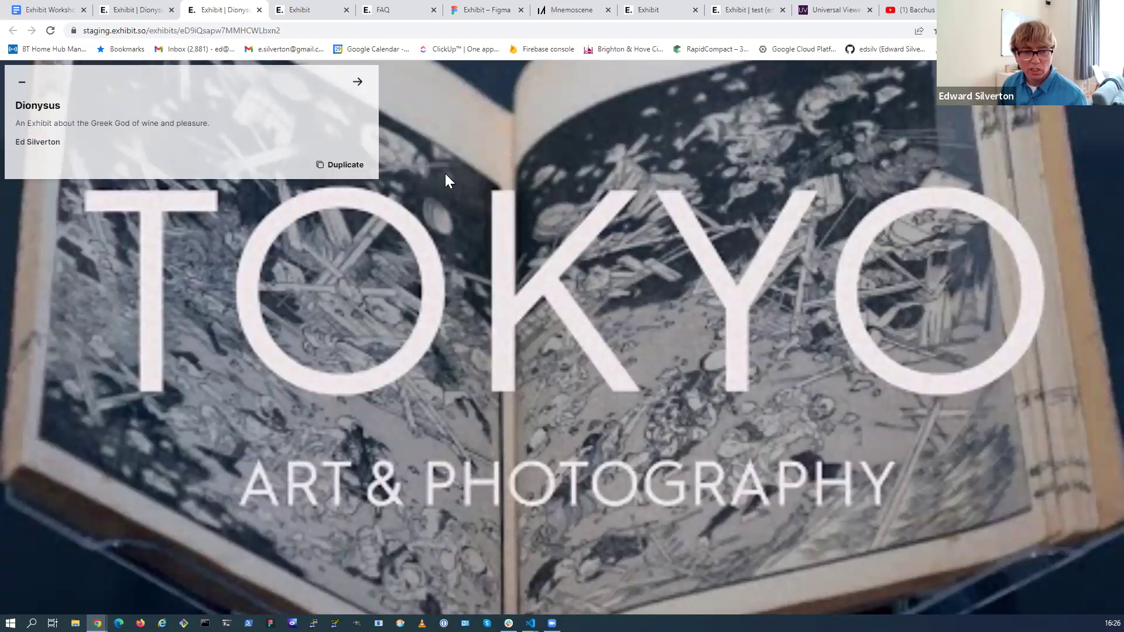
pyautogui.click(359, 83)
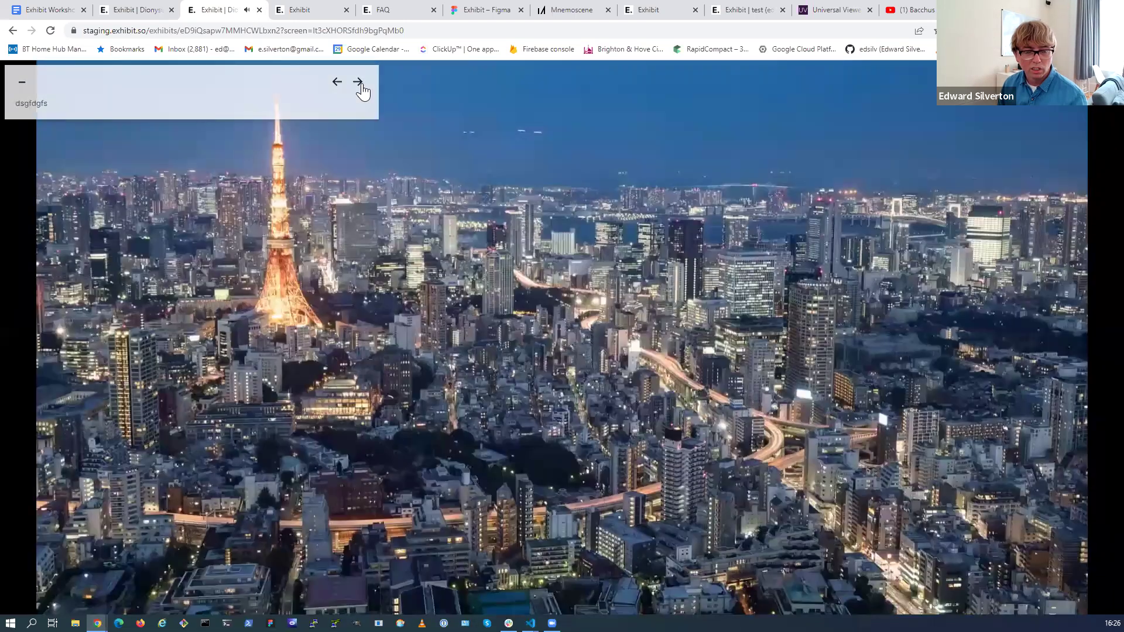
pyautogui.click(362, 86)
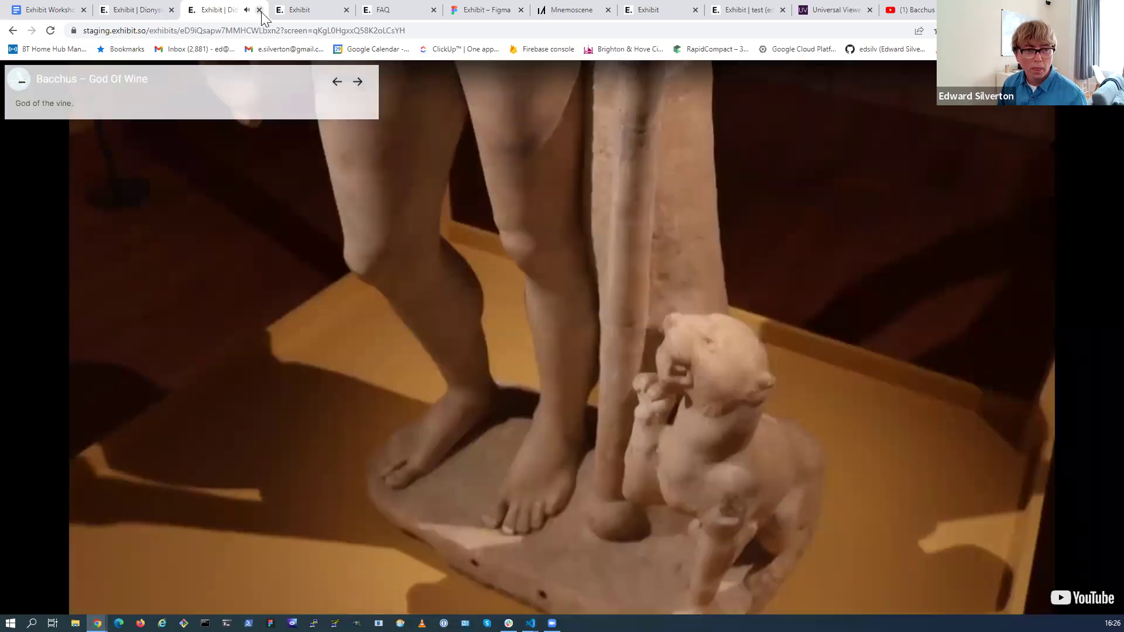
pyautogui.click(259, 10)
pyautogui.click(229, 314)
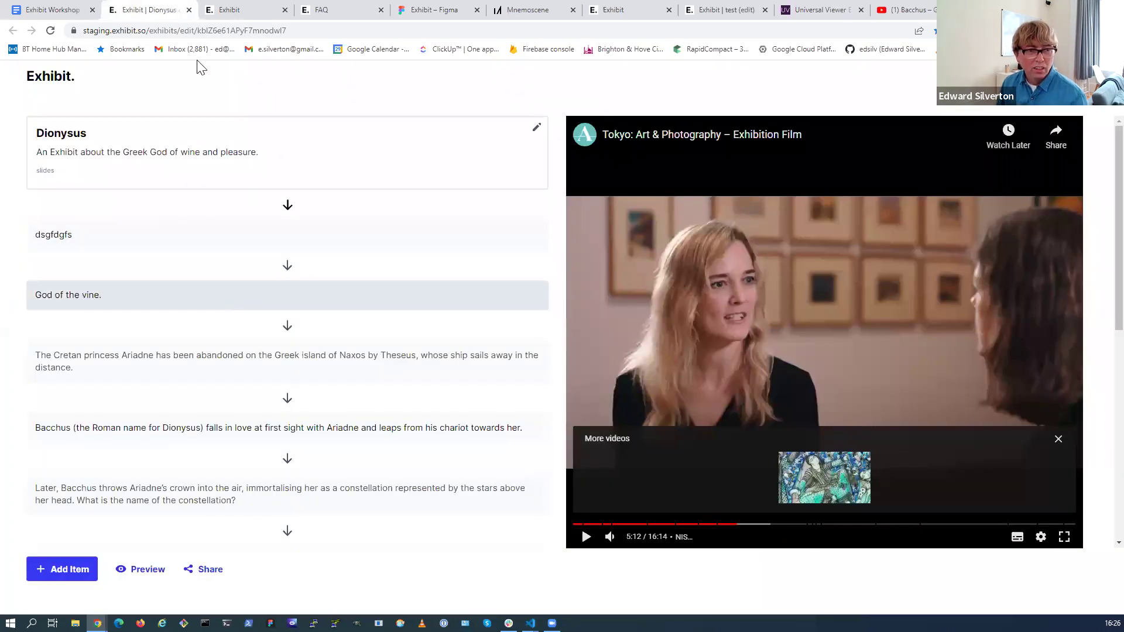
# - Highlight 'Personalised analytics' in the workshop notes, then return to the Bacchus YouTube page
pyautogui.click(71, 12)
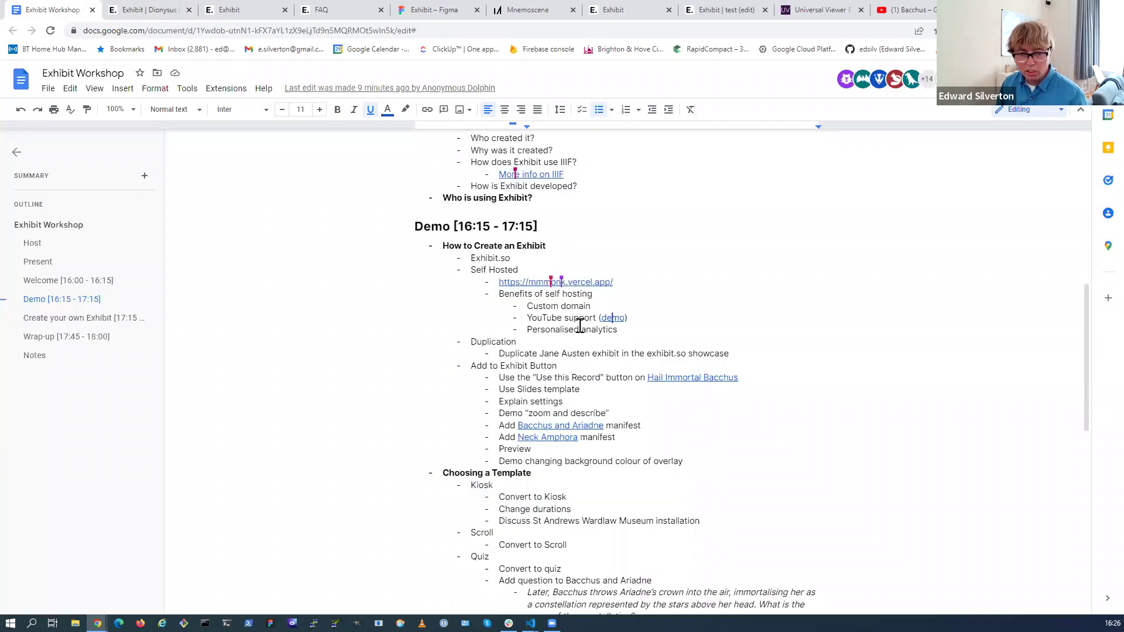
pyautogui.moveTo(621, 331); pyautogui.dragTo(527, 326)
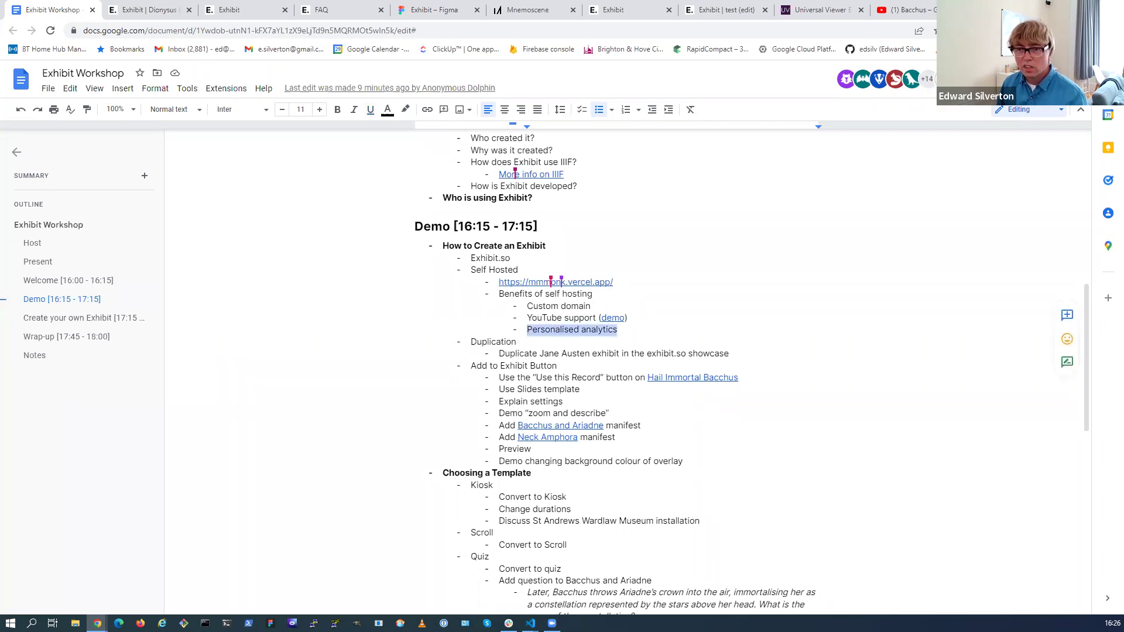
pyautogui.click(904, 10)
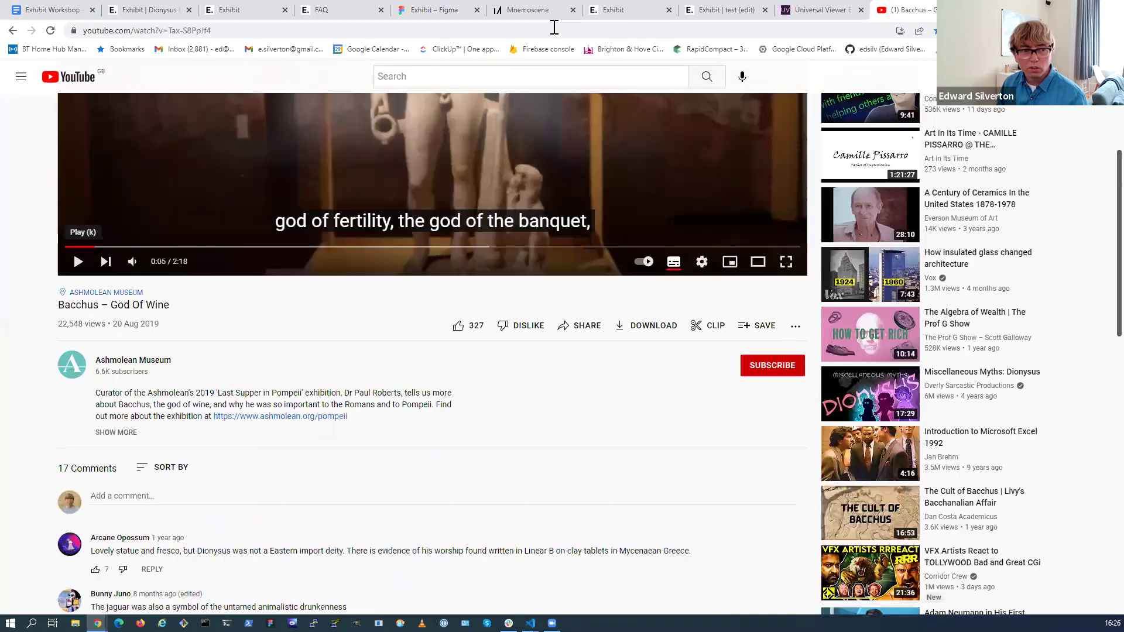
# - Go to the Firebase homepage by entering 'fireba' in the address bar
pyautogui.click(554, 27)
pyautogui.write('fireba')
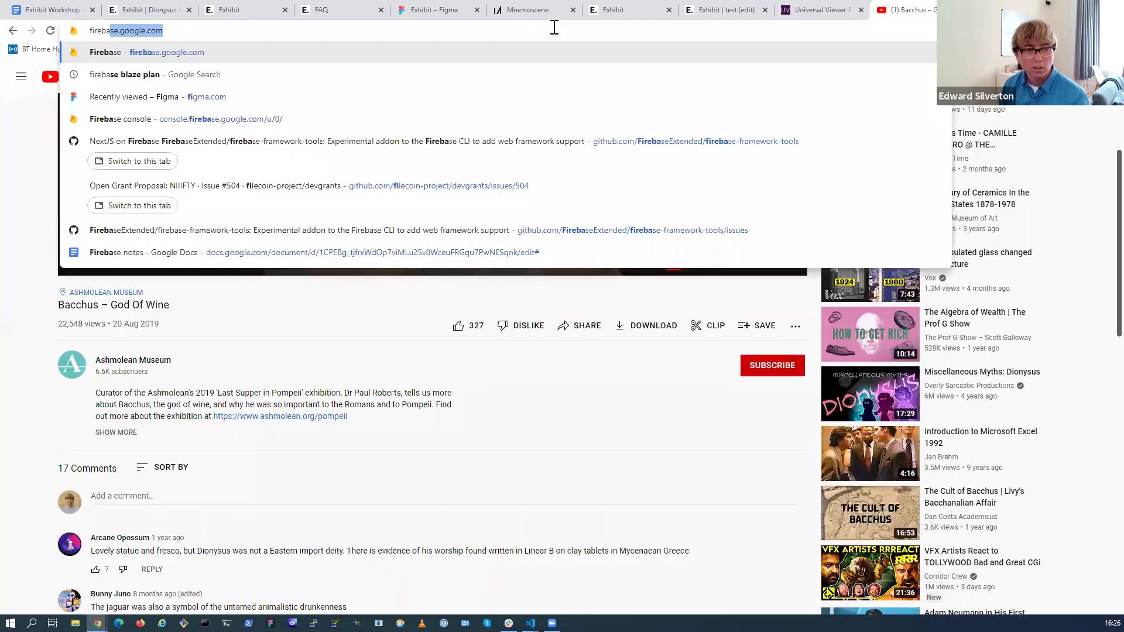
pyautogui.press('Return')
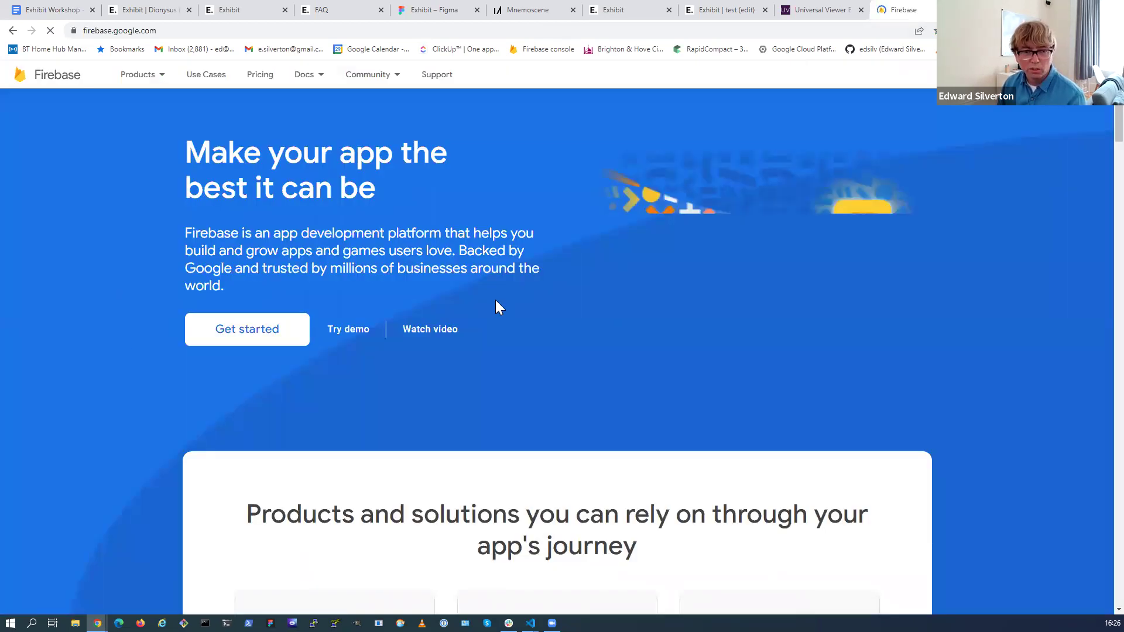
# - Scroll through the Firebase homepage, close its tab, and return to the workshop notes document
pyautogui.scroll(-2, 132, 304)
pyautogui.scroll(-6, 123, 319)
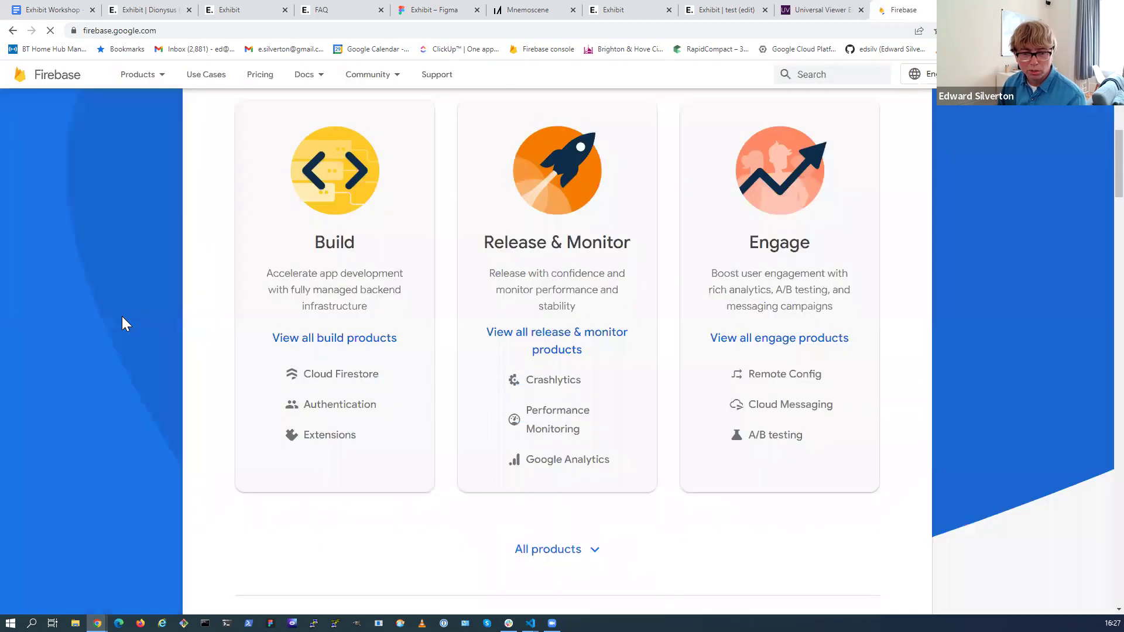
pyautogui.scroll(-3, 115, 350)
pyautogui.scroll(-3, 115, 350)
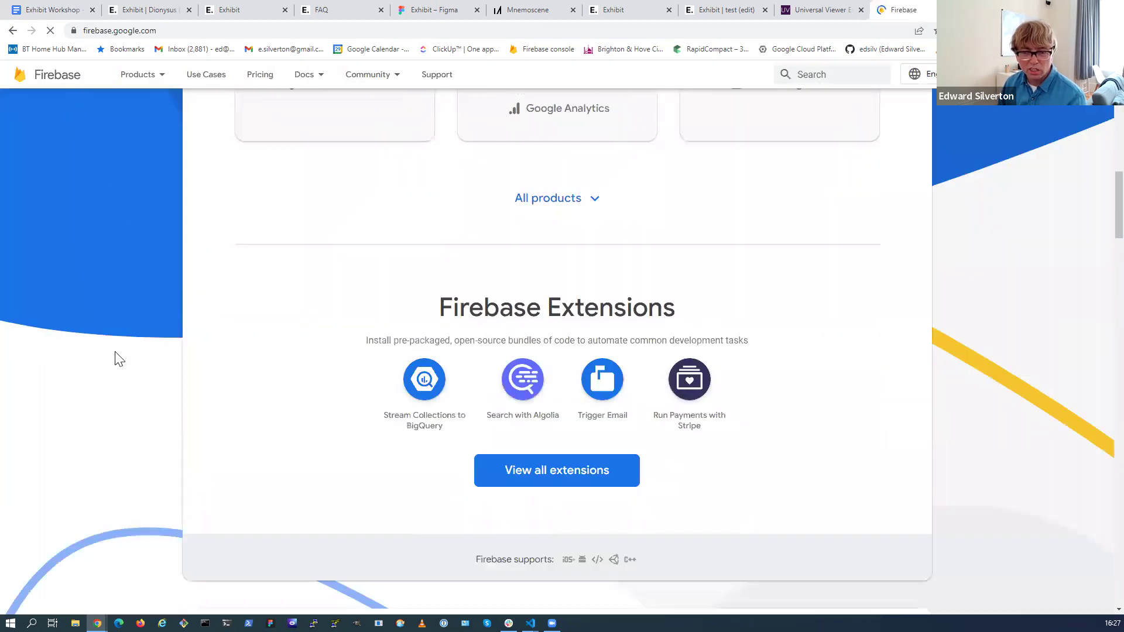
pyautogui.scroll(-5, 113, 359)
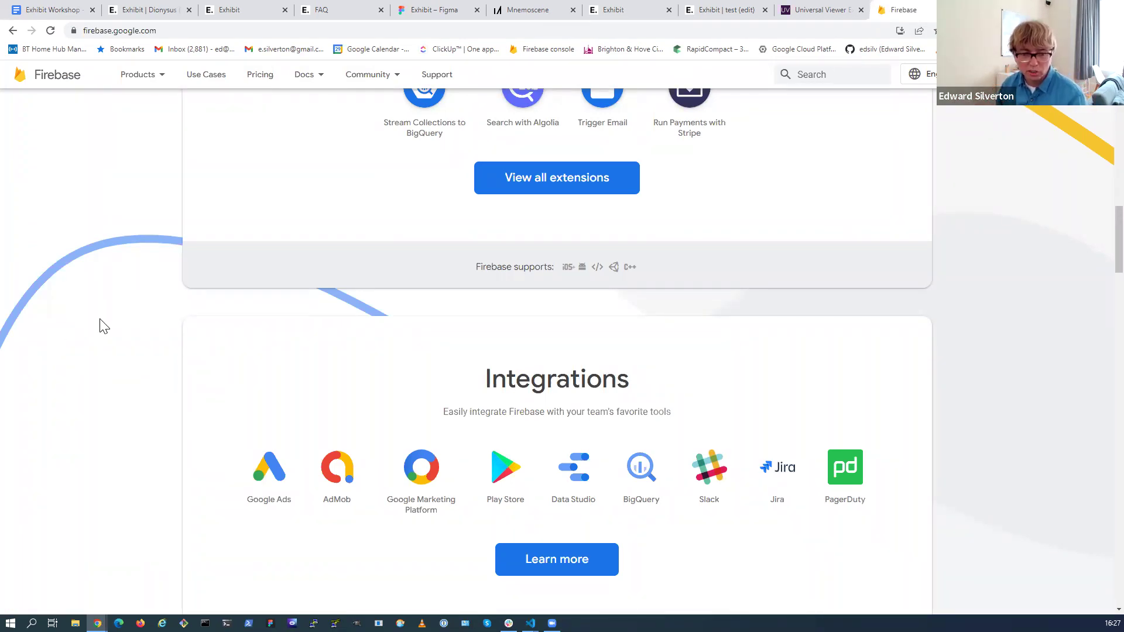
pyautogui.scroll(-7, 114, 304)
pyautogui.scroll(7, 123, 293)
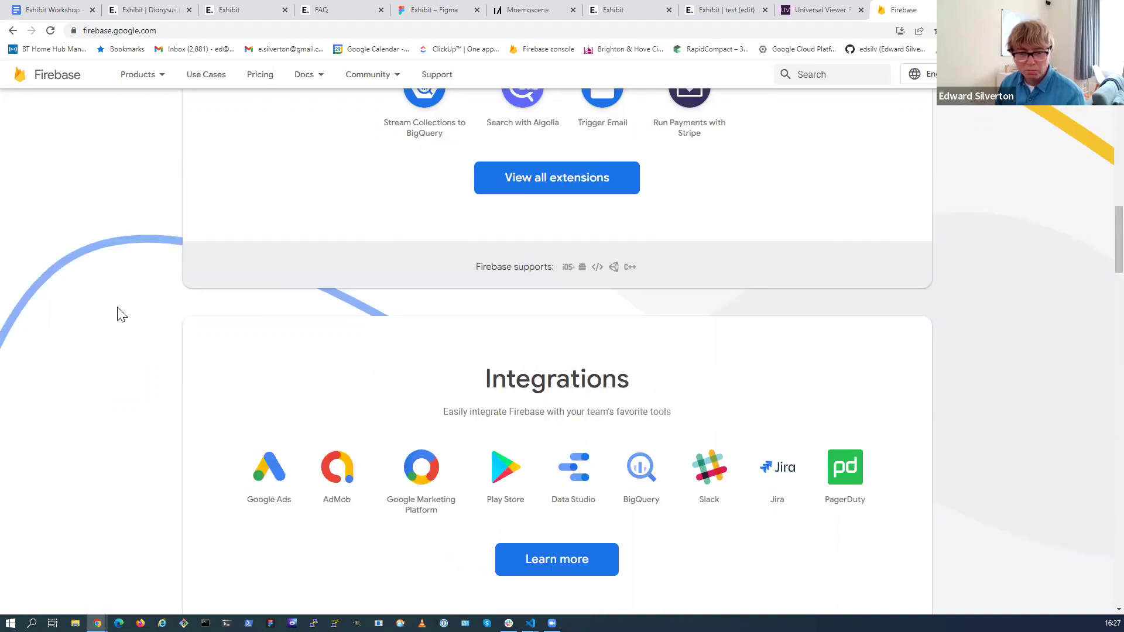
pyautogui.scroll(10, 118, 311)
pyautogui.scroll(5, 118, 313)
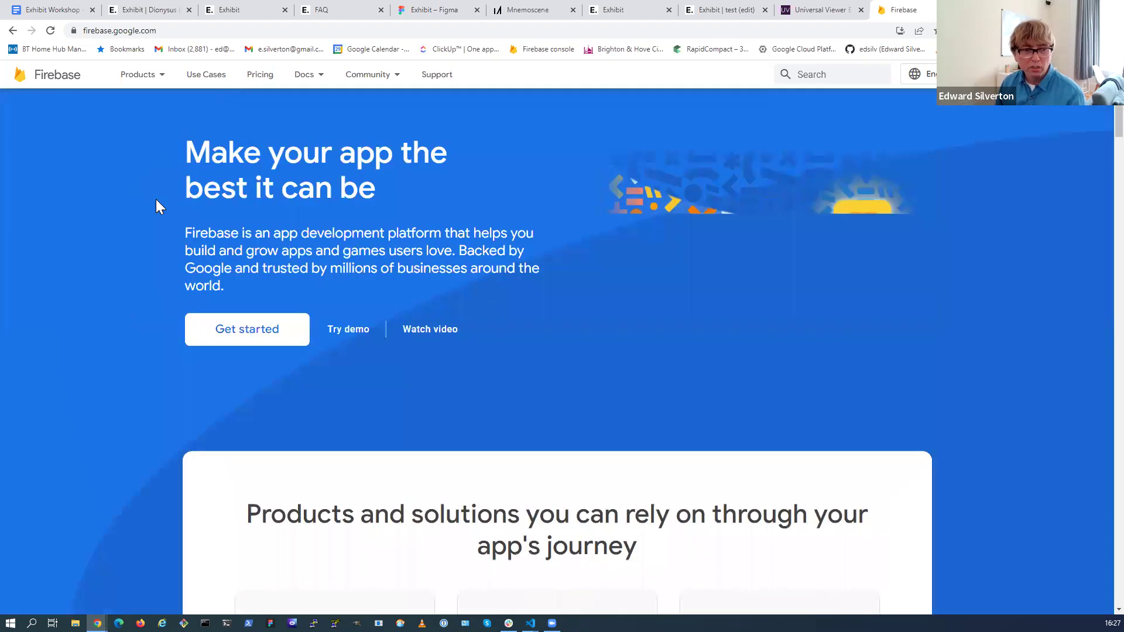
pyautogui.scroll(-10, 122, 235)
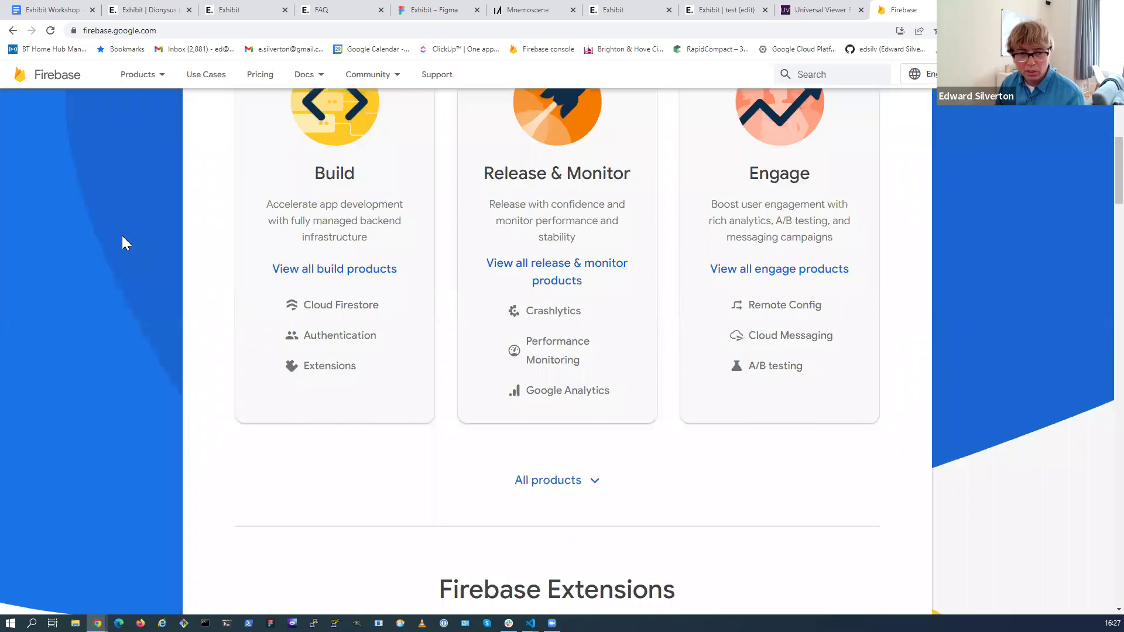
pyautogui.scroll(2, 127, 241)
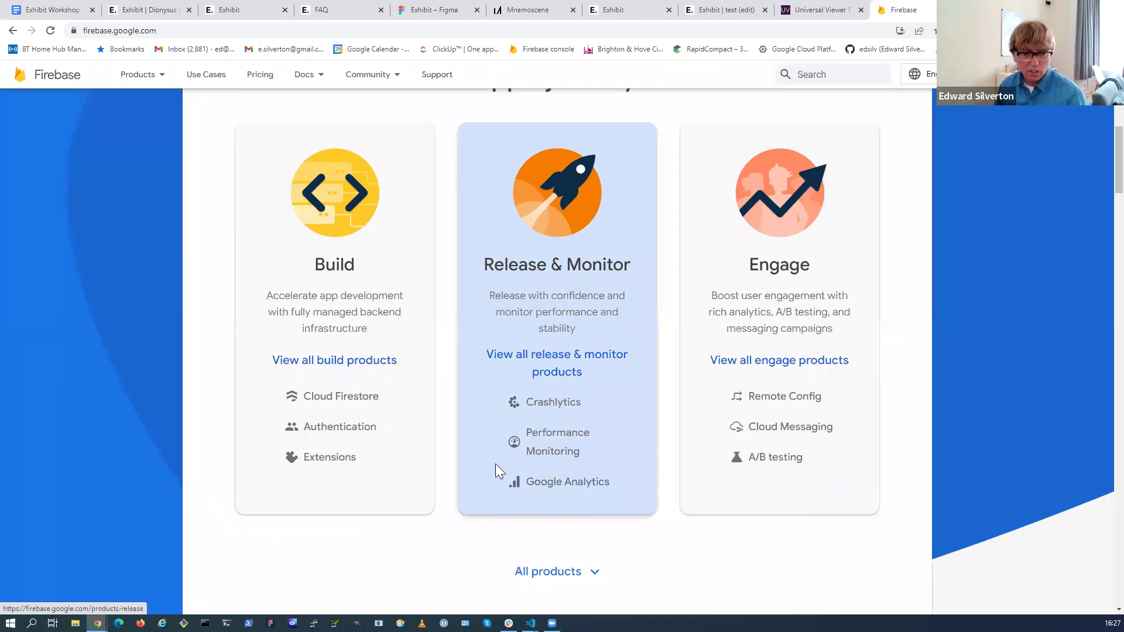
pyautogui.scroll(-5, 120, 252)
pyautogui.scroll(-7, 118, 255)
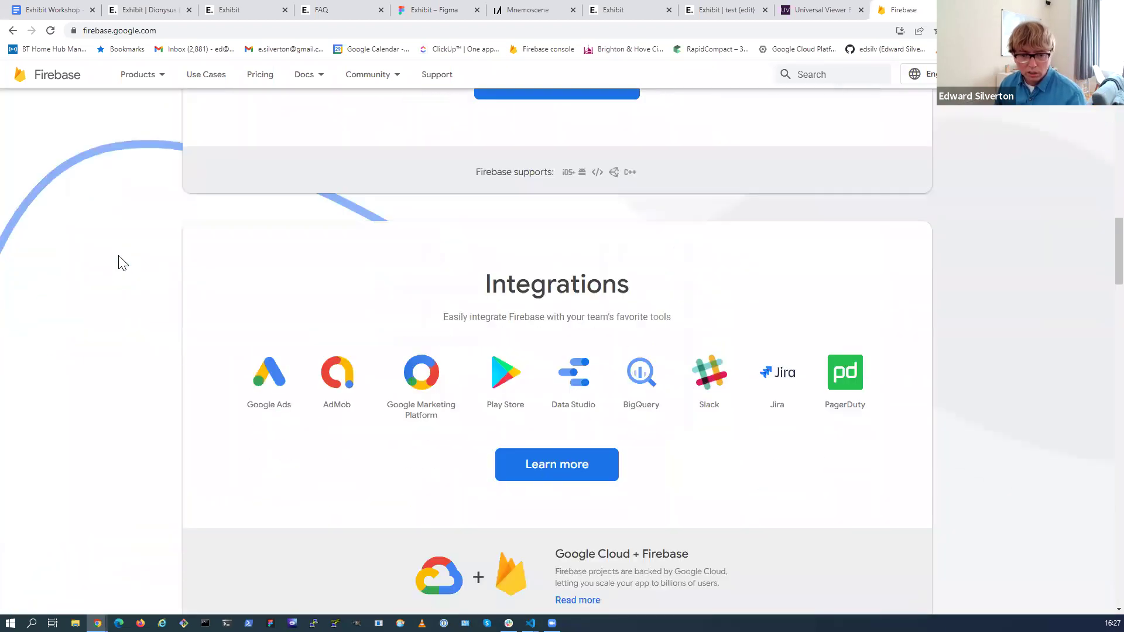
pyautogui.scroll(-3, 119, 261)
pyautogui.scroll(3, 119, 262)
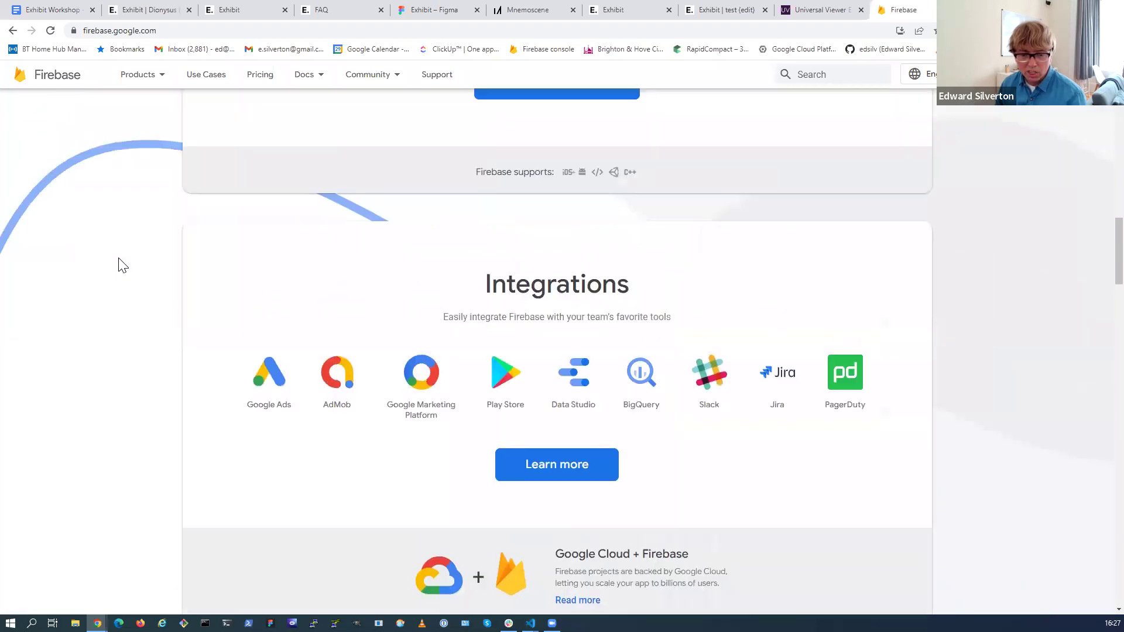
pyautogui.scroll(-1, 123, 266)
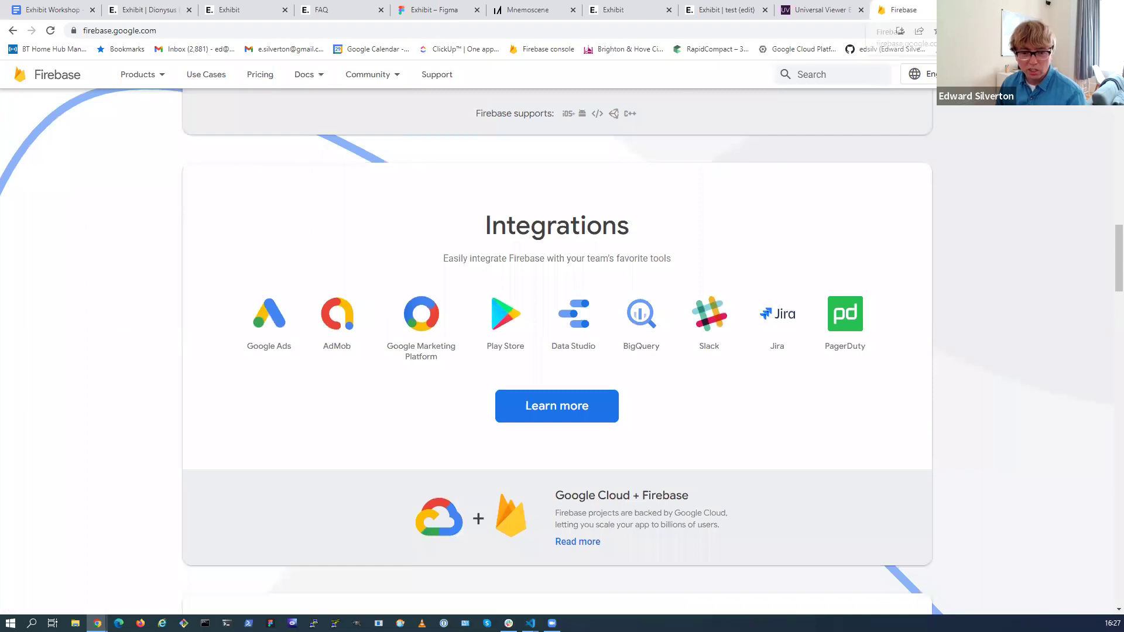
pyautogui.click(957, 10)
pyautogui.click(82, 10)
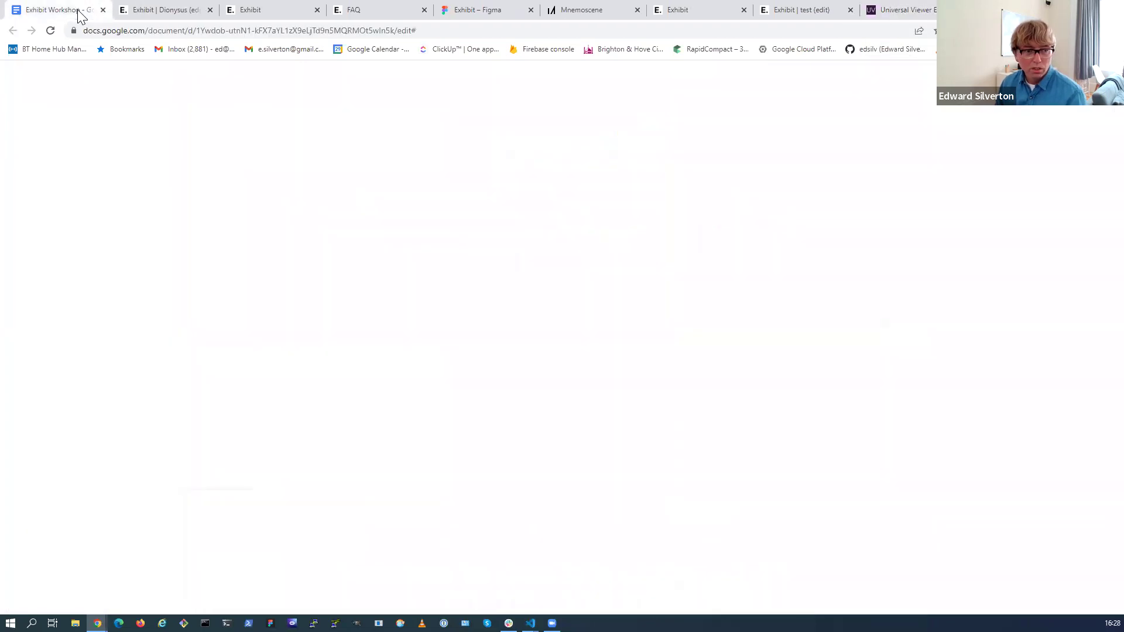
# - Select 'Duplication' in the workshop notes and open the Jane Austen showcase exhibit on exhibit.so
pyautogui.click(497, 355)
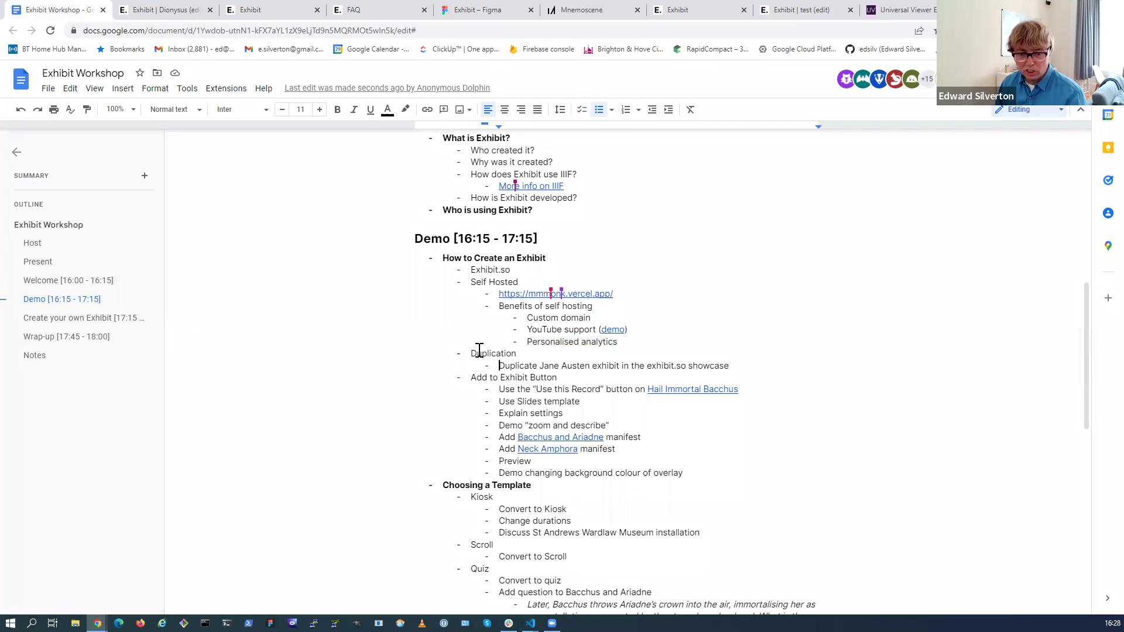
pyautogui.doubleClick(475, 354)
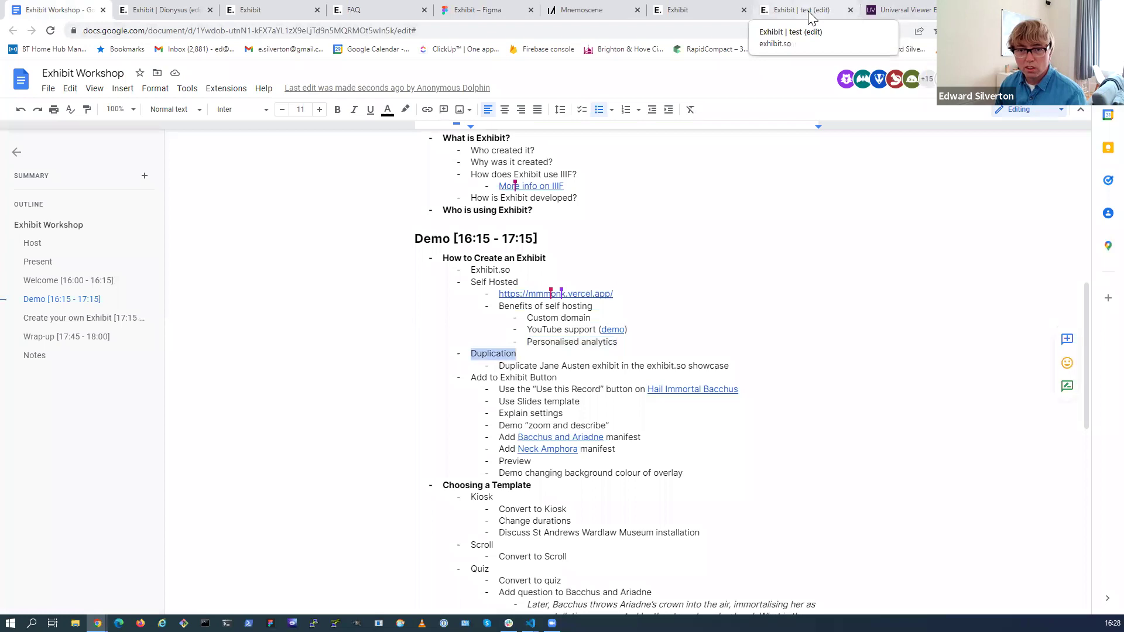
pyautogui.click(706, 9)
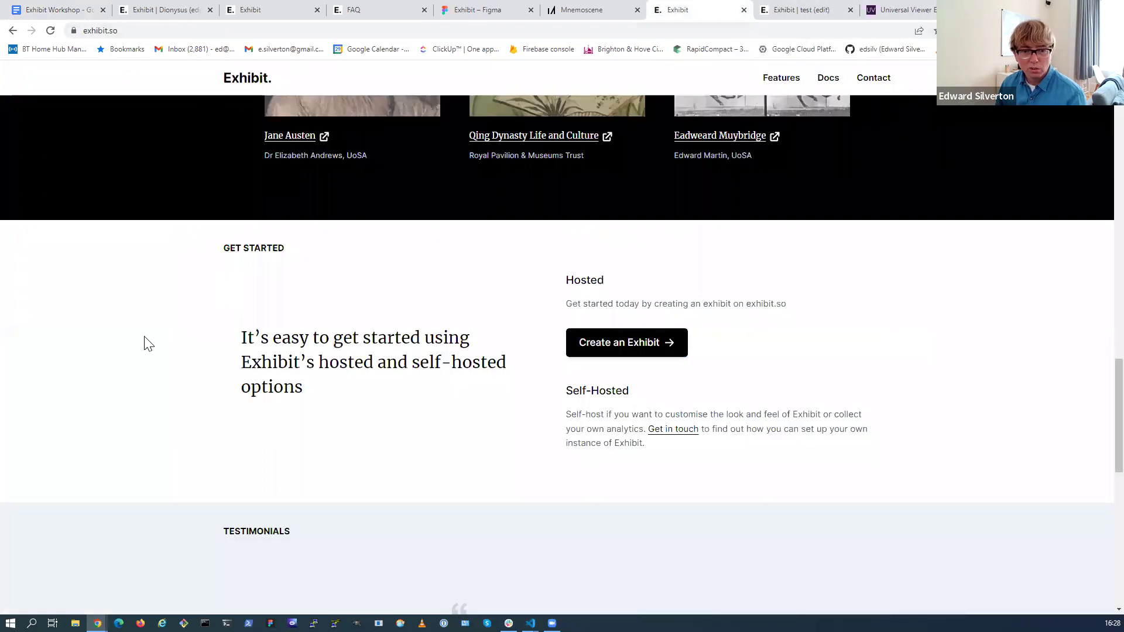
pyautogui.scroll(4, 146, 343)
pyautogui.click(293, 375)
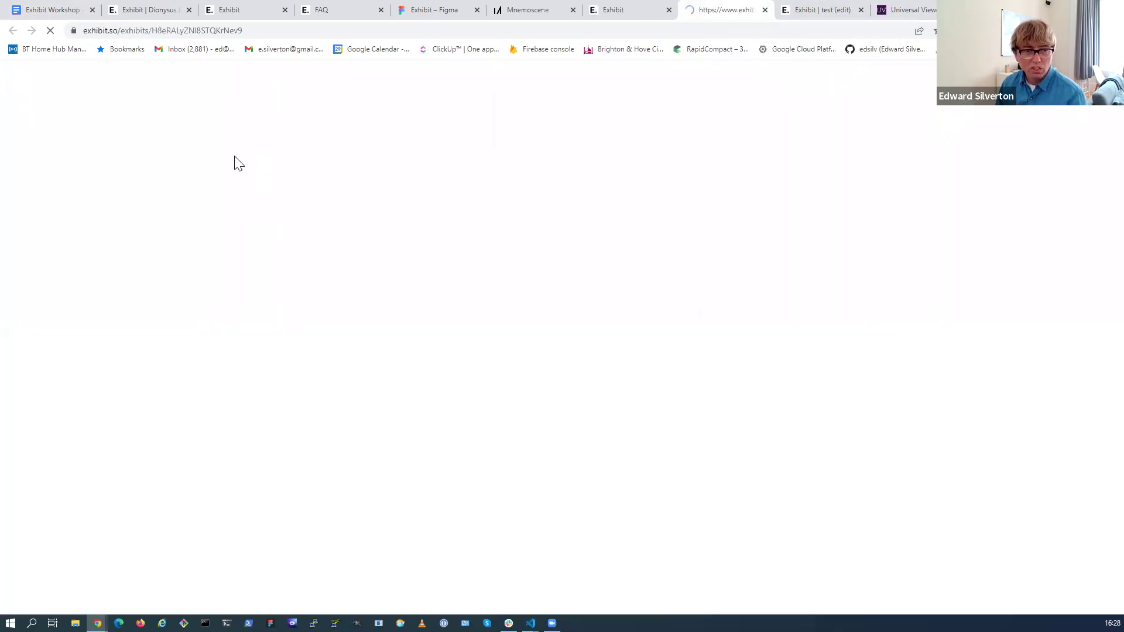
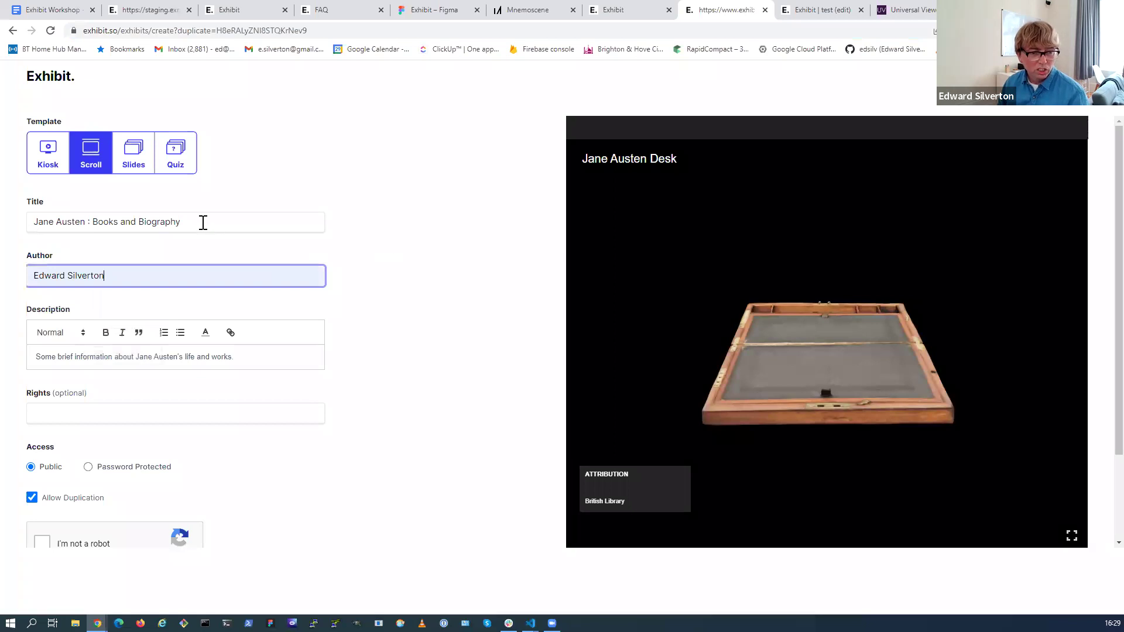
# - Switch the duplicated exhibit to the Quiz template and accept the terms and privacy policy
pyautogui.scroll(-2, 280, 337)
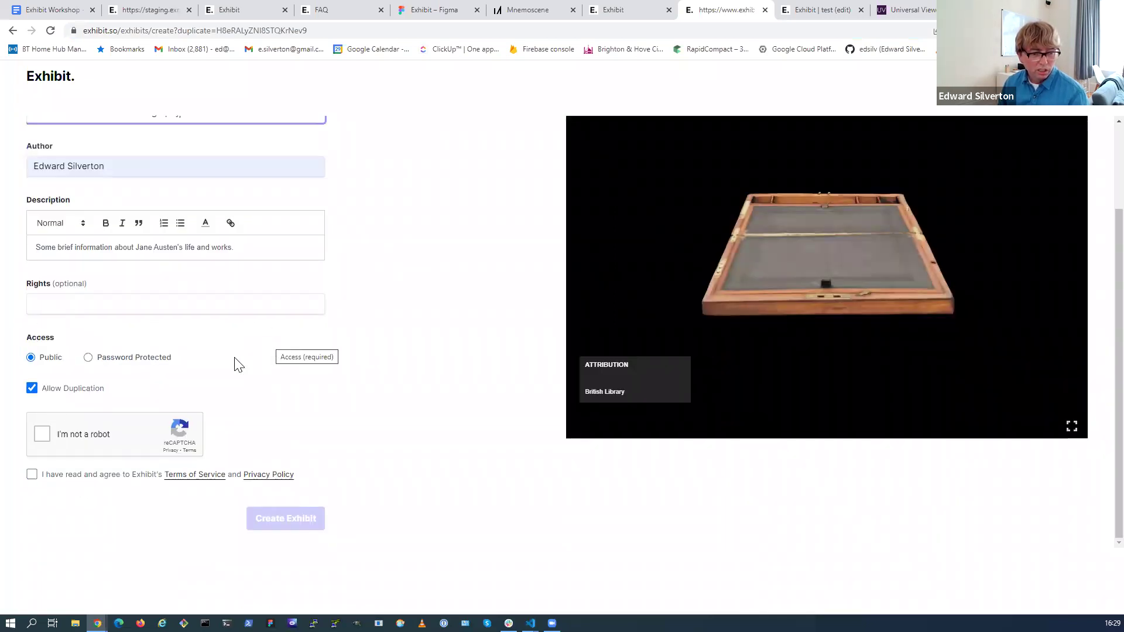
pyautogui.click(92, 396)
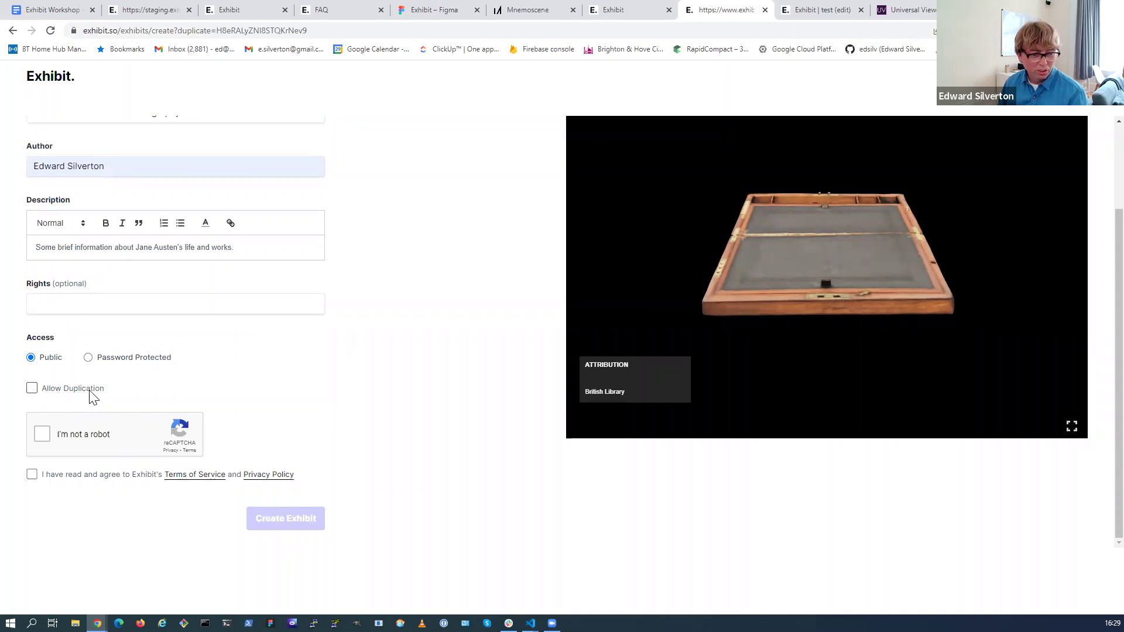
pyautogui.click(223, 399)
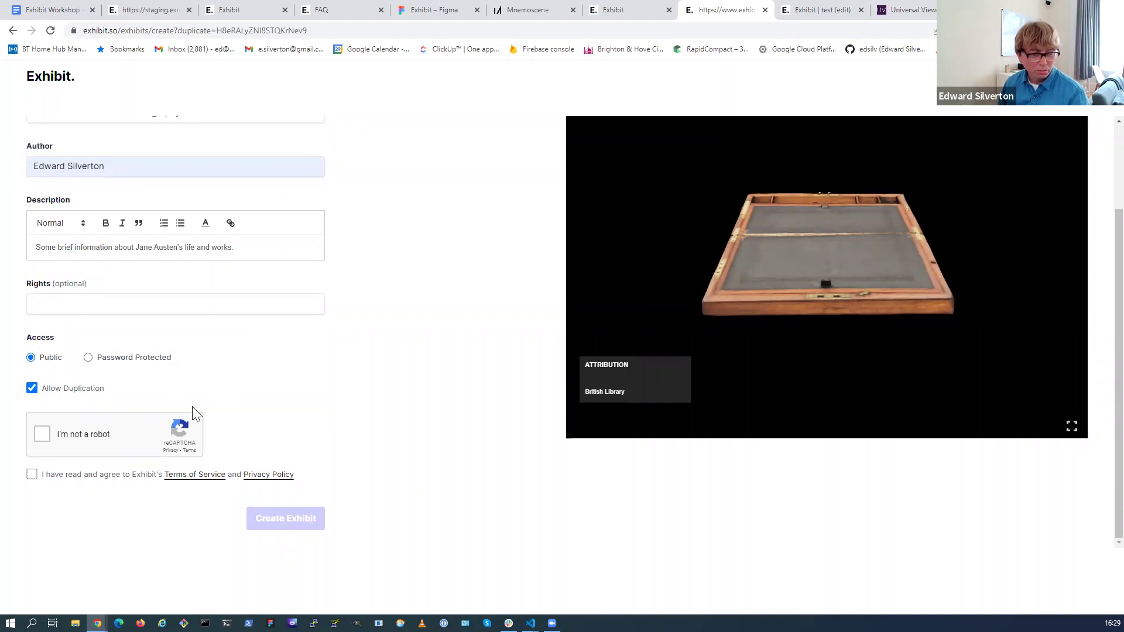
pyautogui.click(76, 477)
pyautogui.scroll(1, 402, 406)
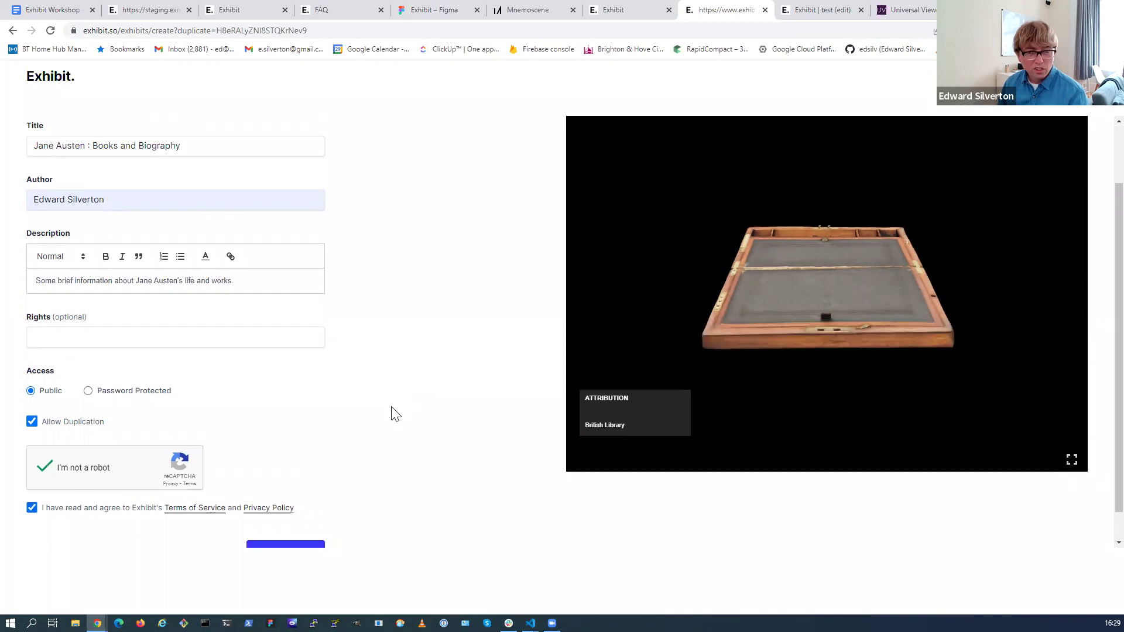
pyautogui.scroll(-1, 389, 416)
pyautogui.scroll(3, 181, 211)
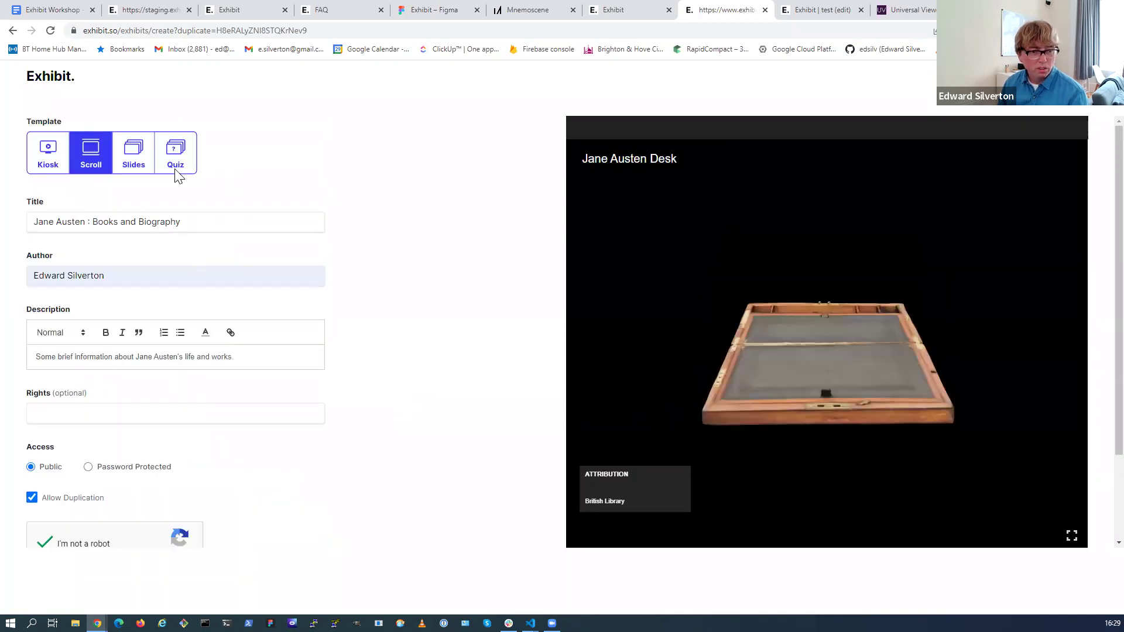
pyautogui.click(176, 170)
pyautogui.scroll(-2, 234, 340)
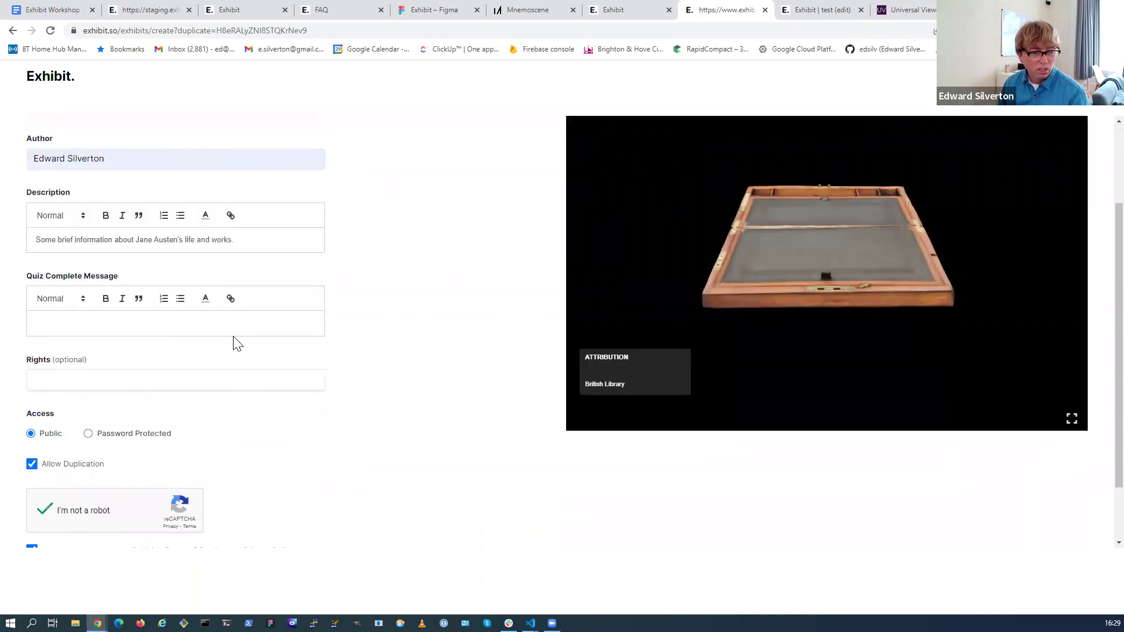
pyautogui.scroll(-2, 360, 325)
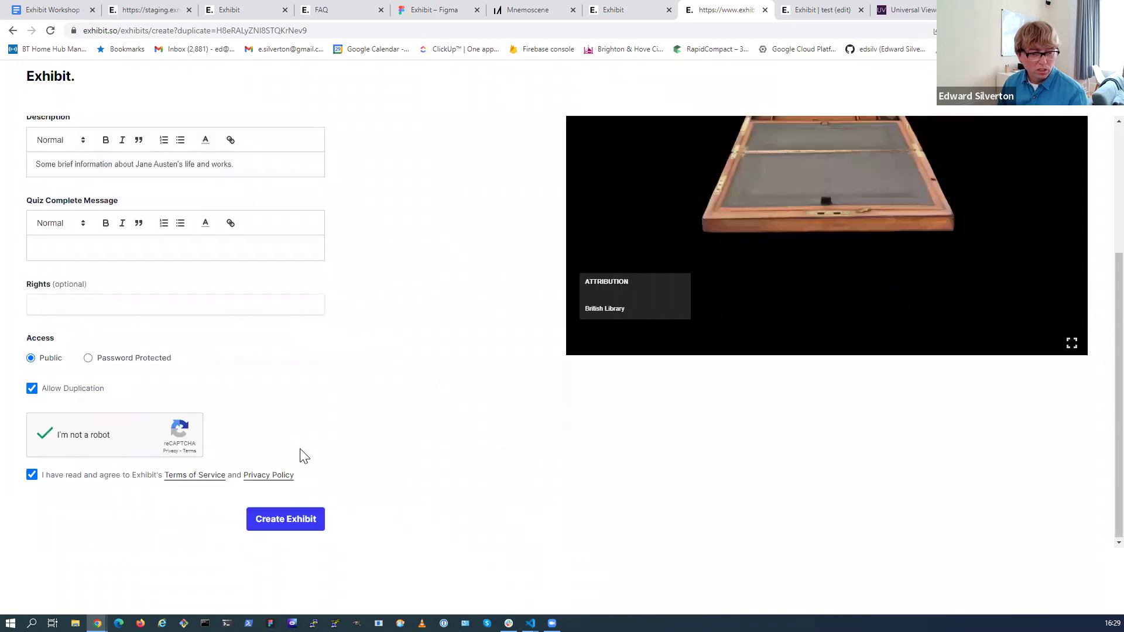
pyautogui.click(301, 525)
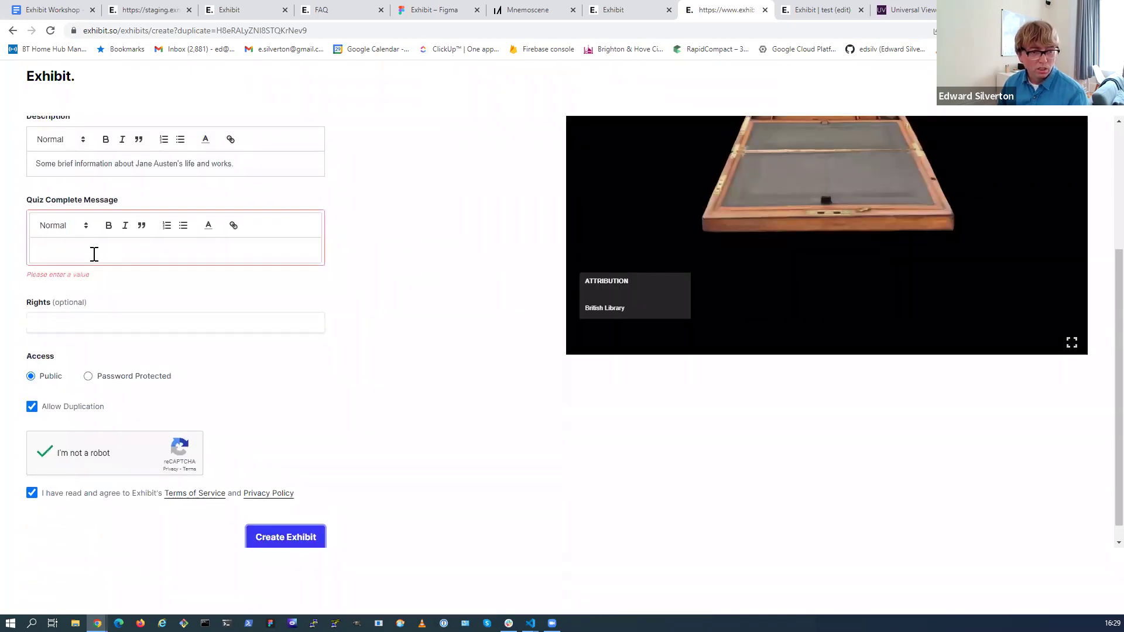
# - Set the Quiz Complete Message to 'Congratulations!' and create the quiz exhibit
pyautogui.click(155, 277)
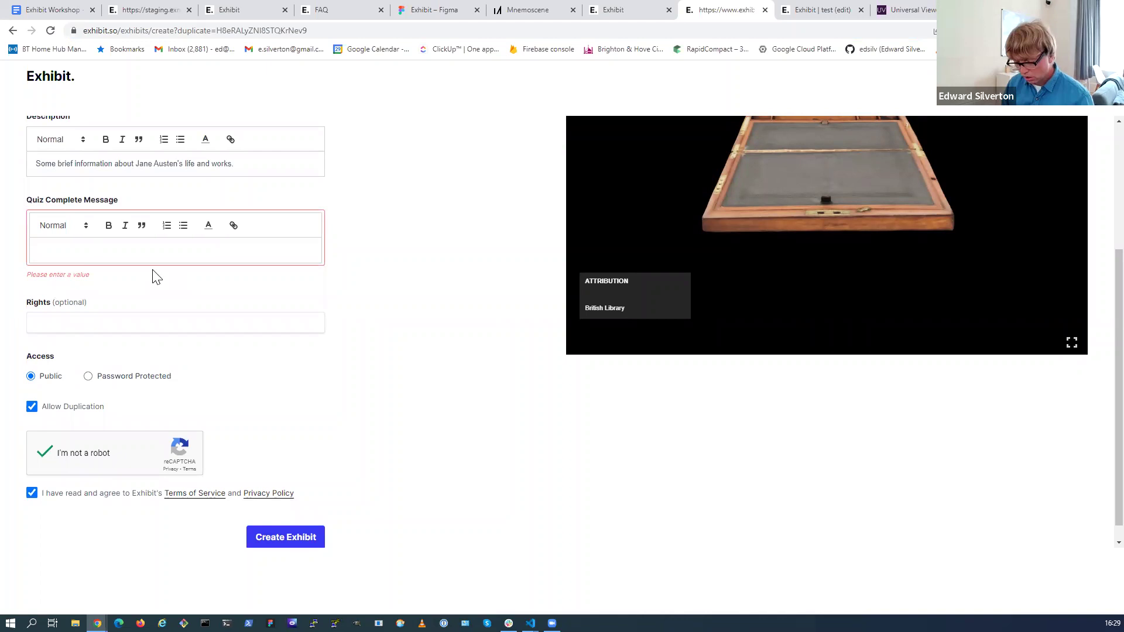
pyautogui.write('Congratual')
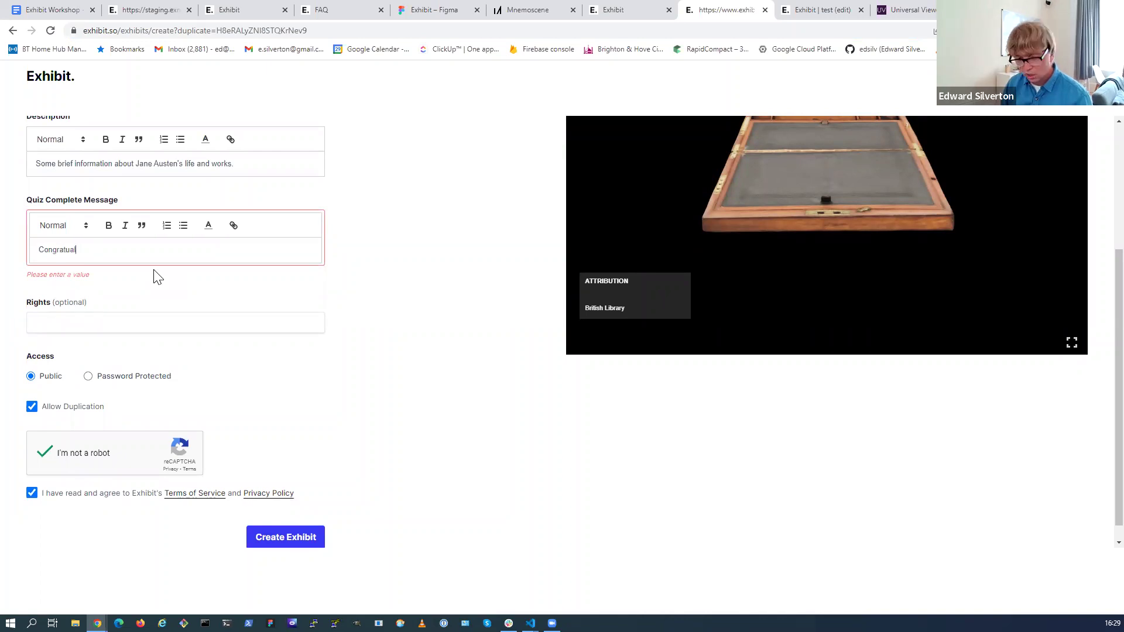
pyautogui.write('ations')
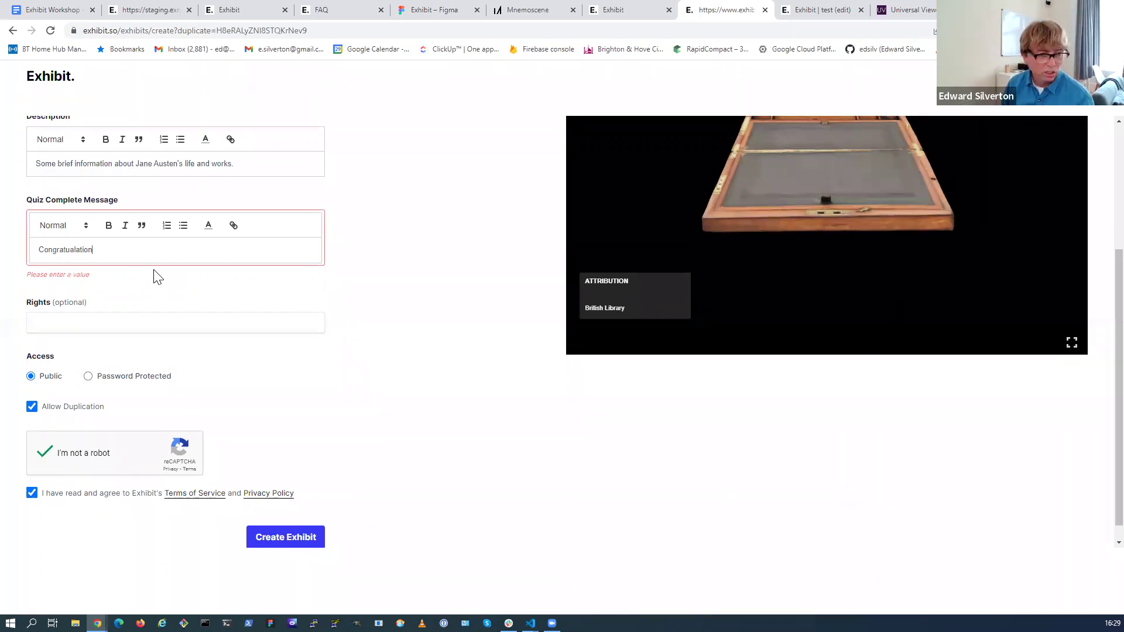
pyautogui.press('BackSpace')
pyautogui.press('BackSpace')
pyautogui.press('BackSpace')
pyautogui.press('BackSpace')
pyautogui.press('BackSpace')
pyautogui.press('BackSpace')
pyautogui.press('BackSpace')
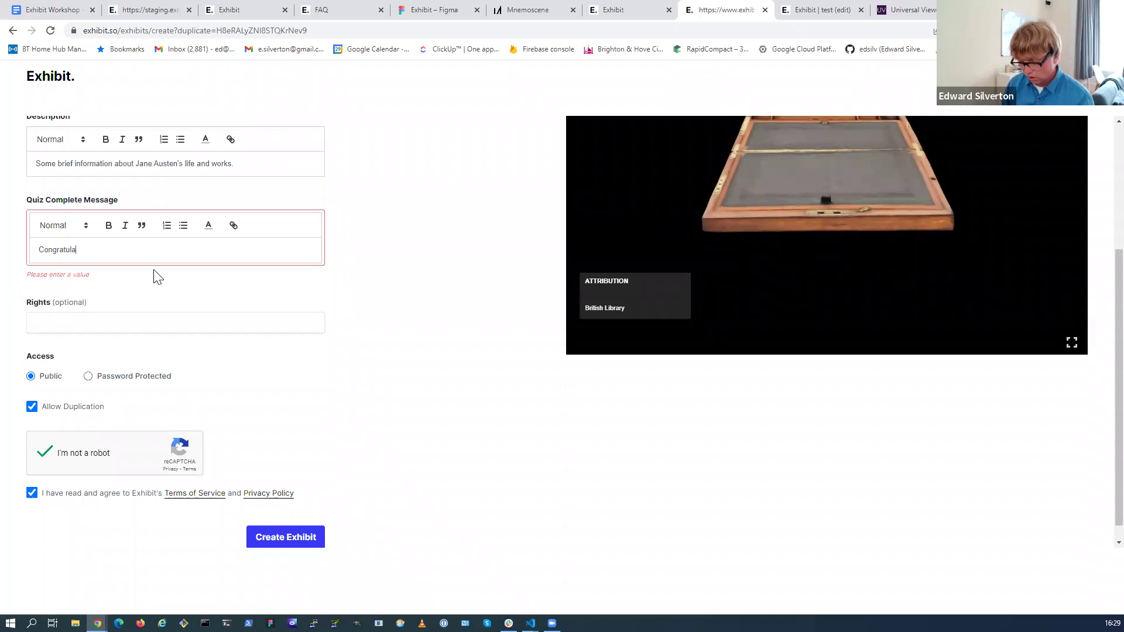
pyautogui.write('lations!')
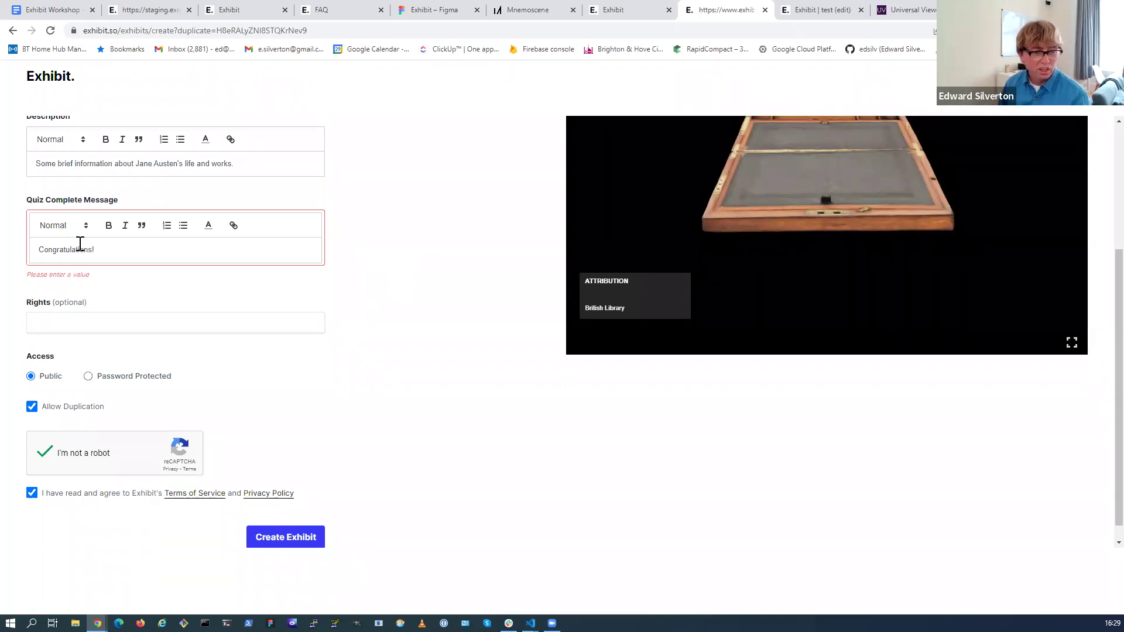
pyautogui.scroll(3, 339, 294)
pyautogui.scroll(-3, 339, 293)
pyautogui.click(284, 517)
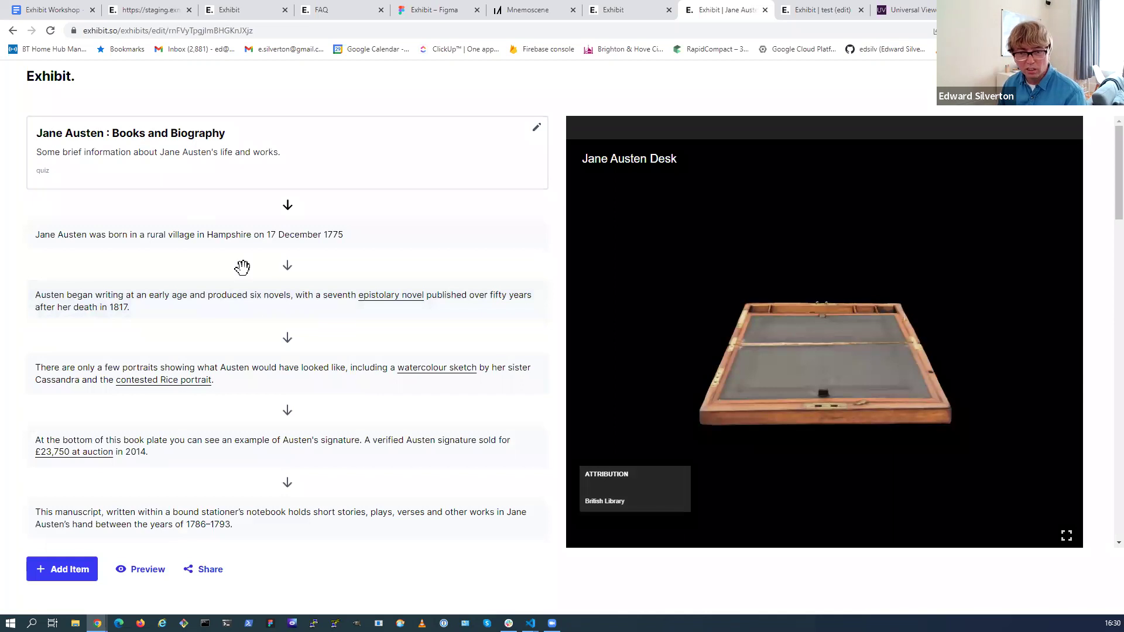
# - Look over the open tabs and mark the Add to Exhibit Button item in the workshop outline
pyautogui.click(57, 10)
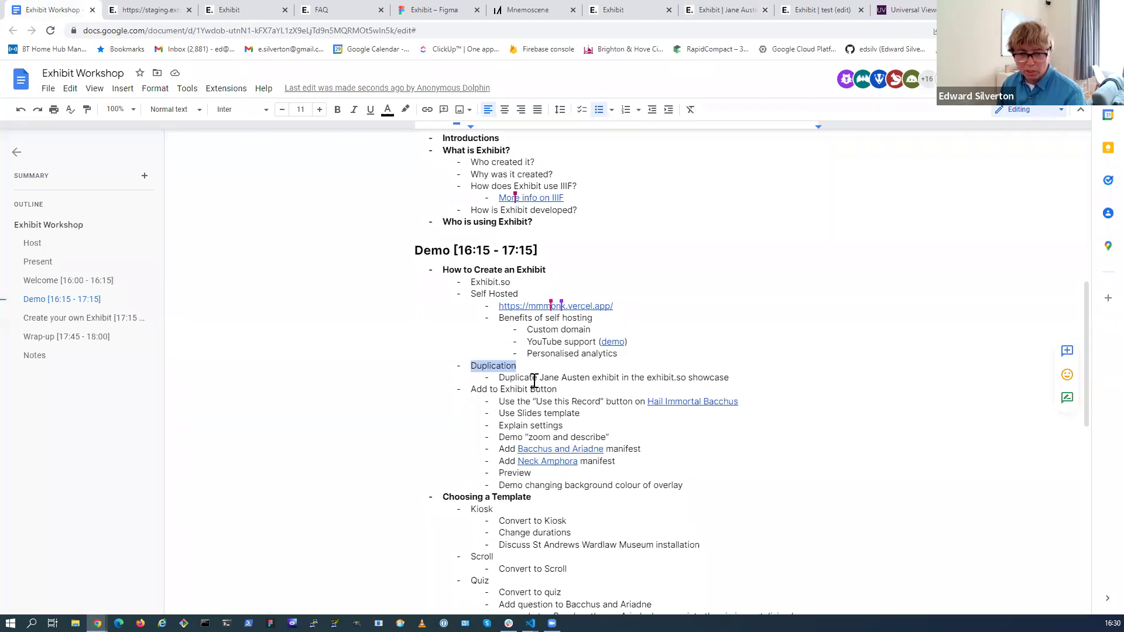
pyautogui.click(726, 11)
pyautogui.click(633, 15)
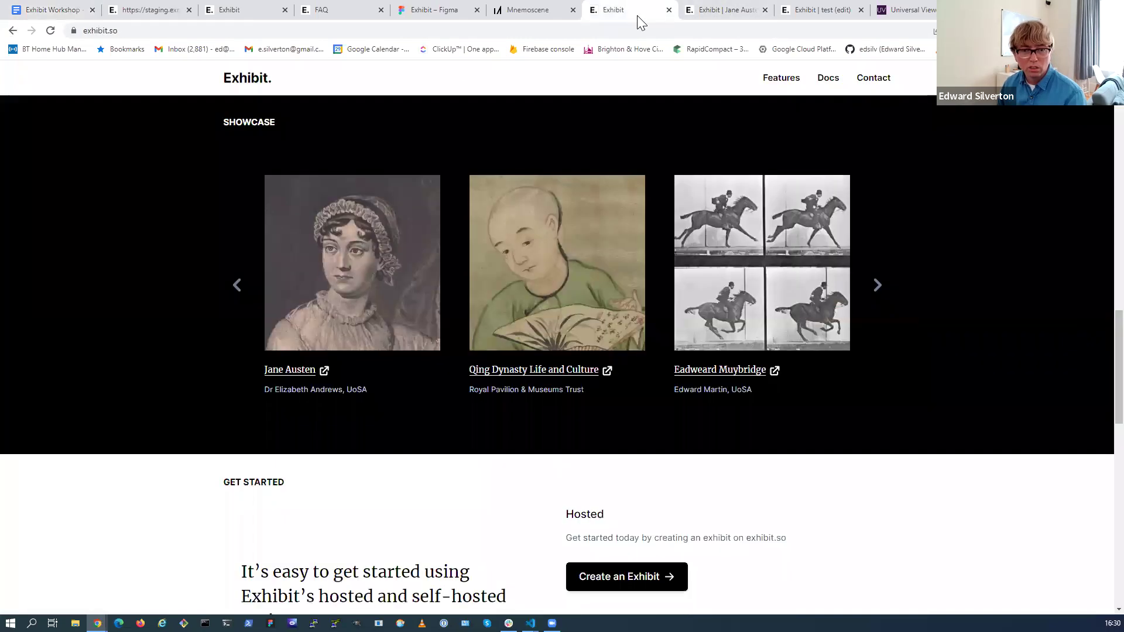
pyautogui.click(820, 10)
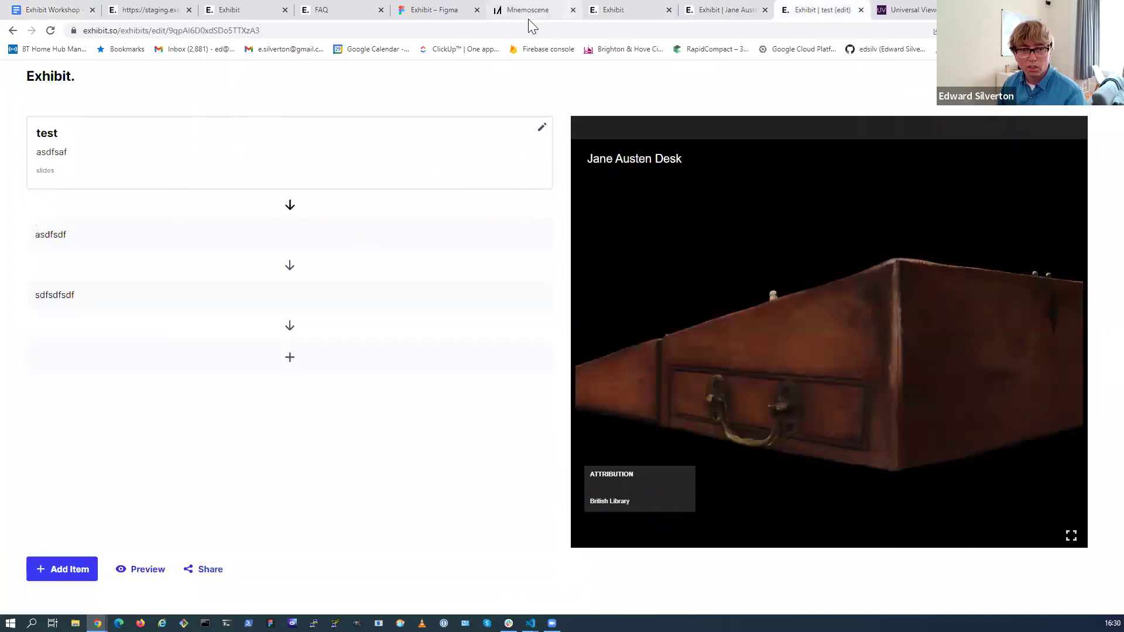
pyautogui.click(528, 18)
pyautogui.click(717, 11)
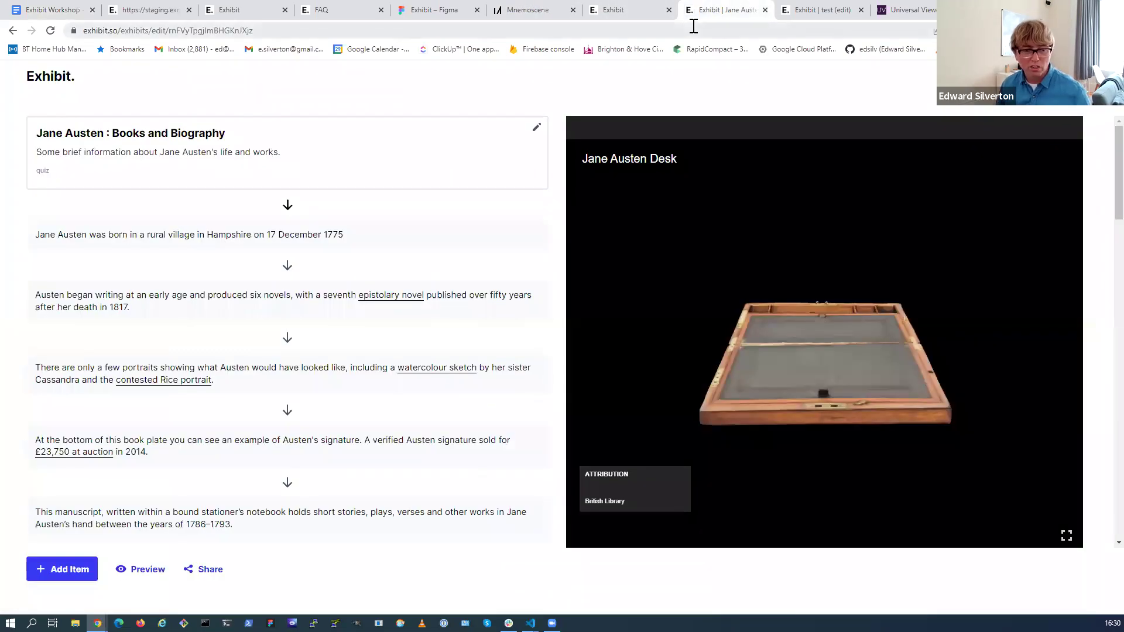
pyautogui.click(62, 14)
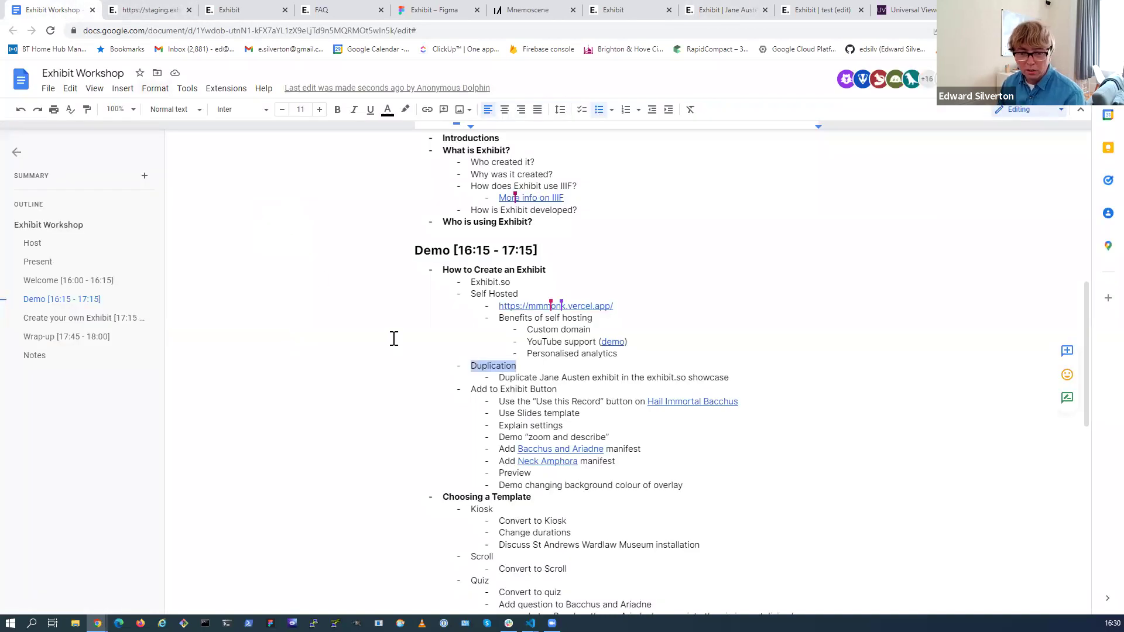
pyautogui.scroll(-2, 393, 337)
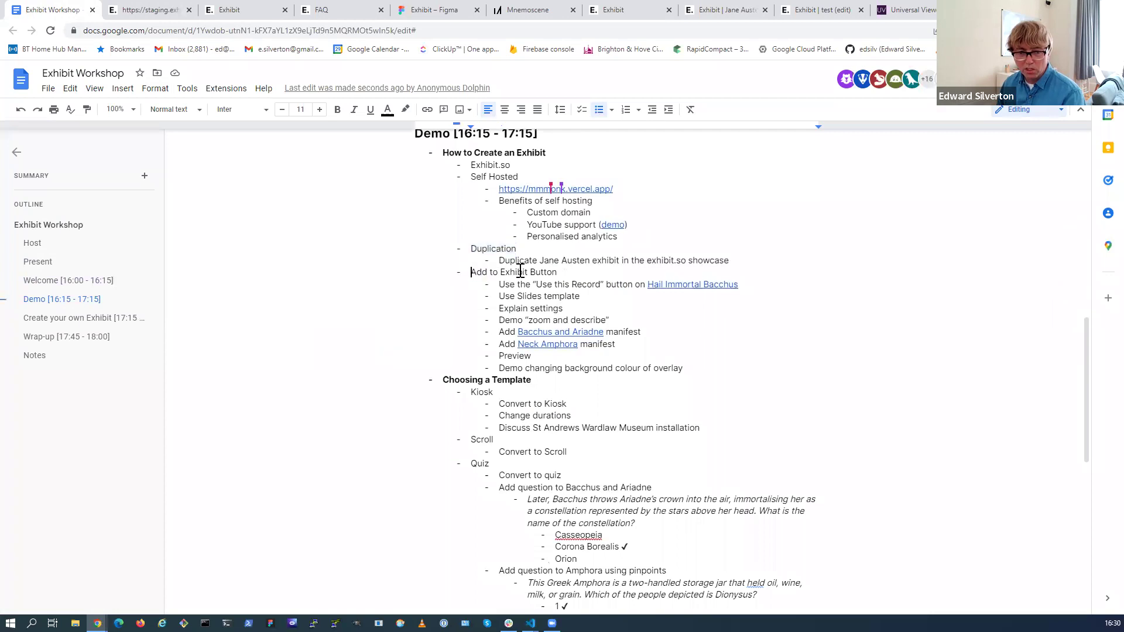
pyautogui.moveTo(472, 272); pyautogui.dragTo(563, 272)
# - Remove the exhibit path from the test exhibit's address to load the exhibit.so homepage
pyautogui.click(803, 12)
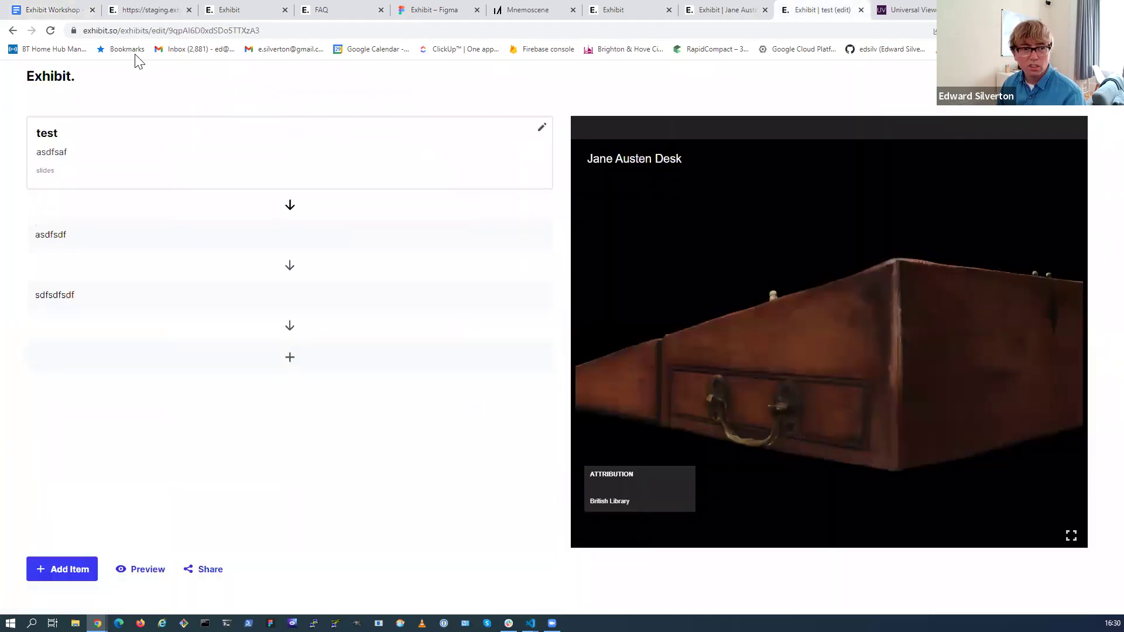
pyautogui.moveTo(123, 31); pyautogui.dragTo(484, 30)
pyautogui.press('BackSpace')
pyautogui.press('Return')
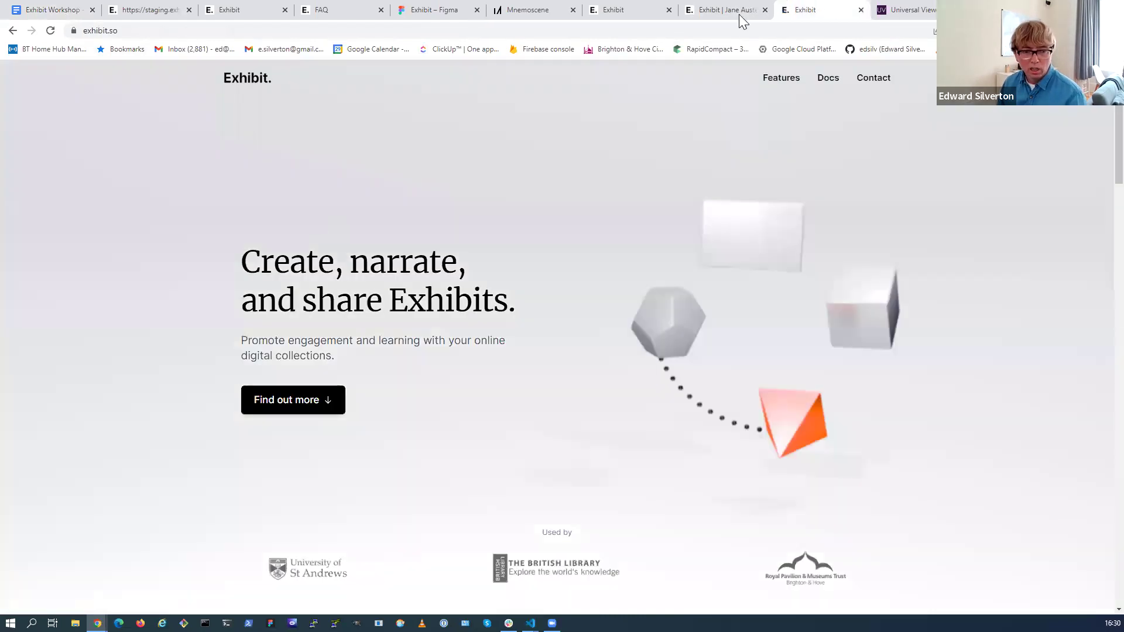
# - Go to the Docs and open Add to Exhibit Button under Additional Features
pyautogui.click(827, 81)
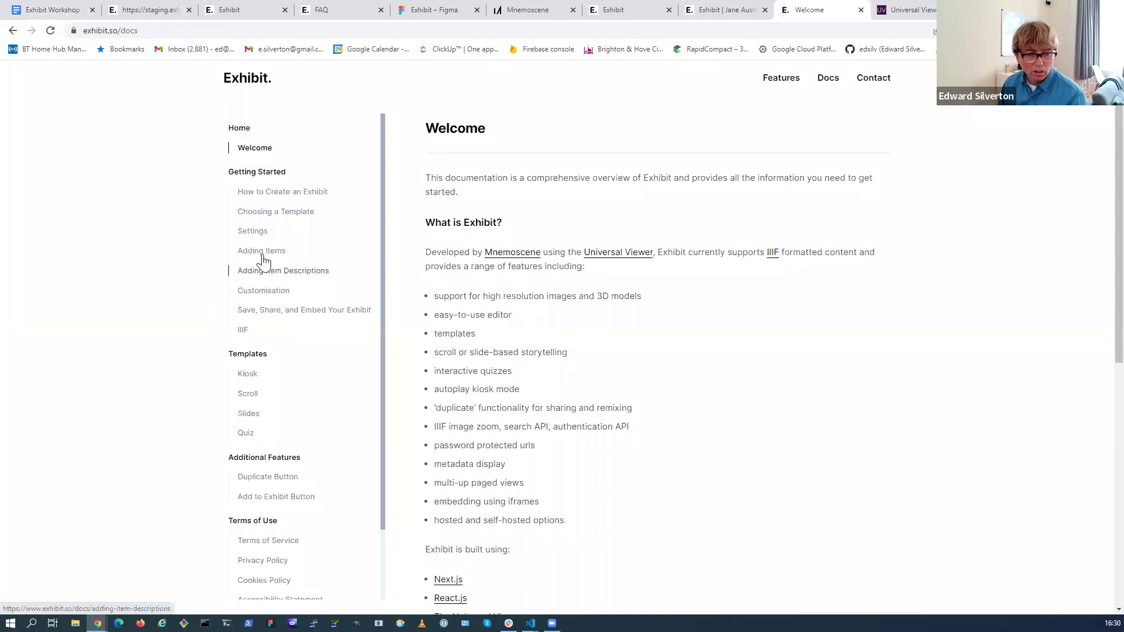
pyautogui.click(287, 496)
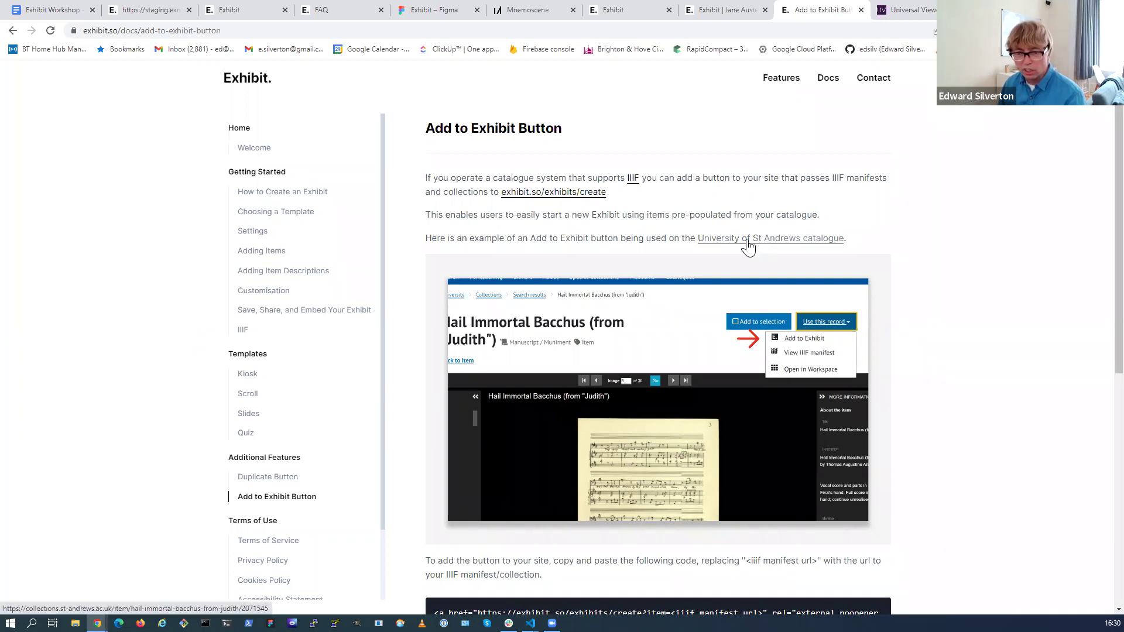
pyautogui.scroll(-1, 743, 249)
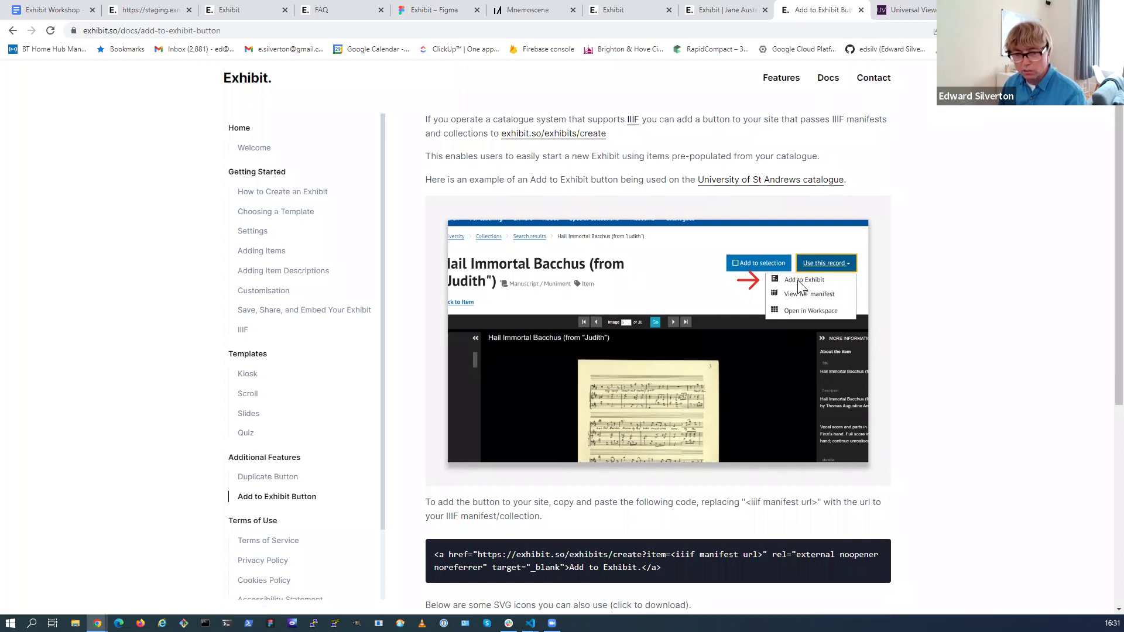
# - Highlight the embed code snippet and its exhibit.so/exhibits/create URL in the docs
pyautogui.scroll(-1, 775, 315)
pyautogui.scroll(-2, 775, 315)
pyautogui.moveTo(662, 392); pyautogui.dragTo(431, 384)
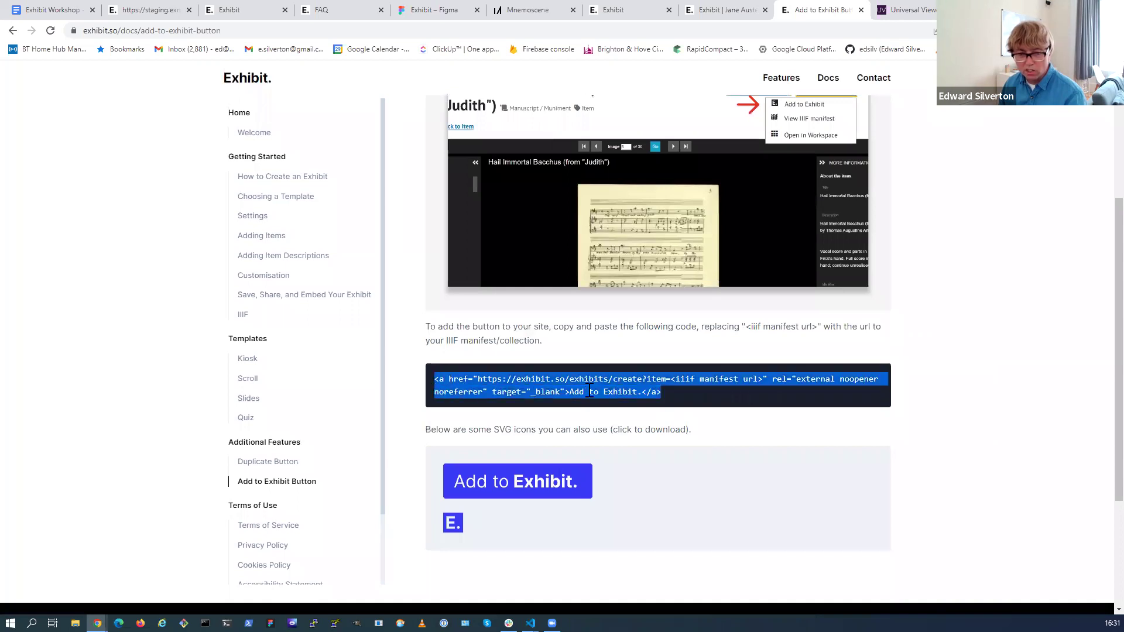
pyautogui.click(661, 392)
pyautogui.moveTo(661, 393); pyautogui.dragTo(431, 384)
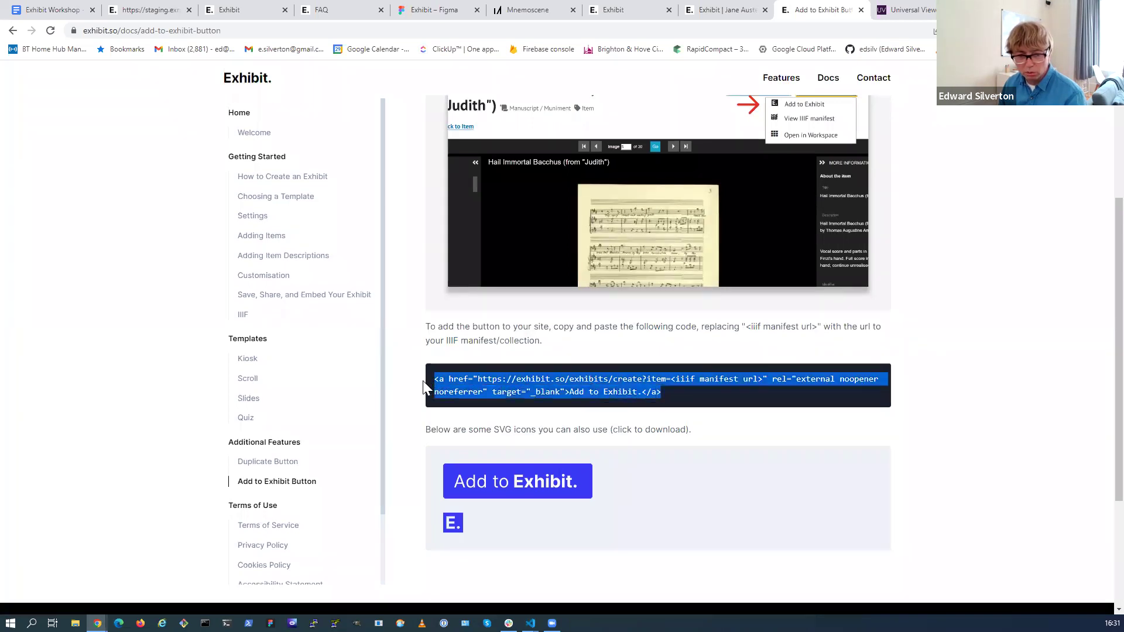
pyautogui.click(475, 380)
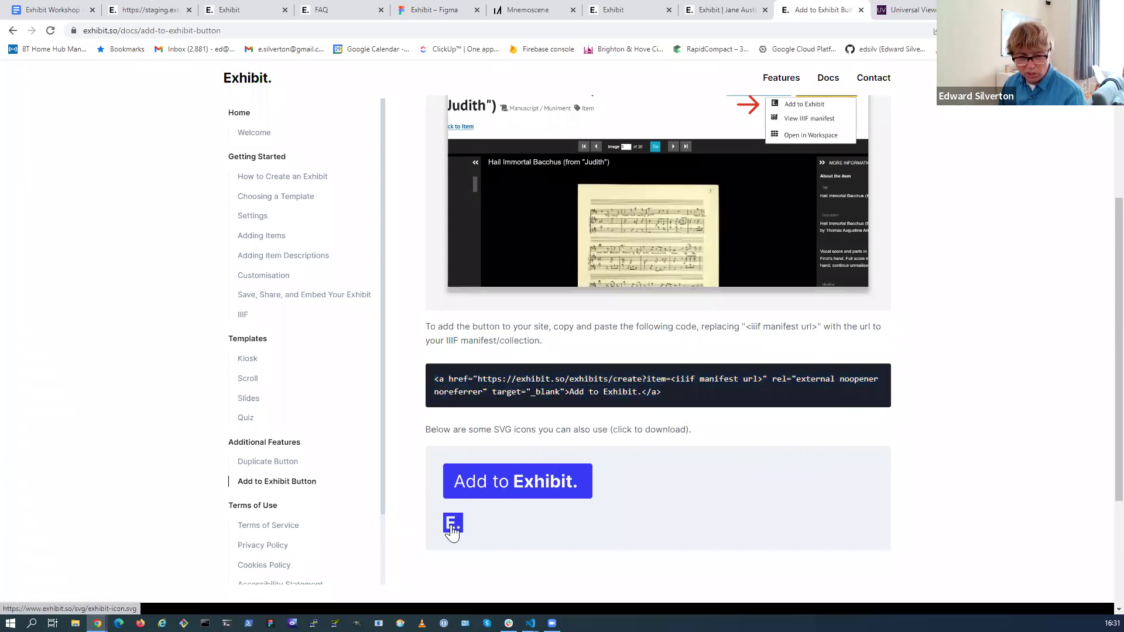
pyautogui.scroll(-1, 697, 433)
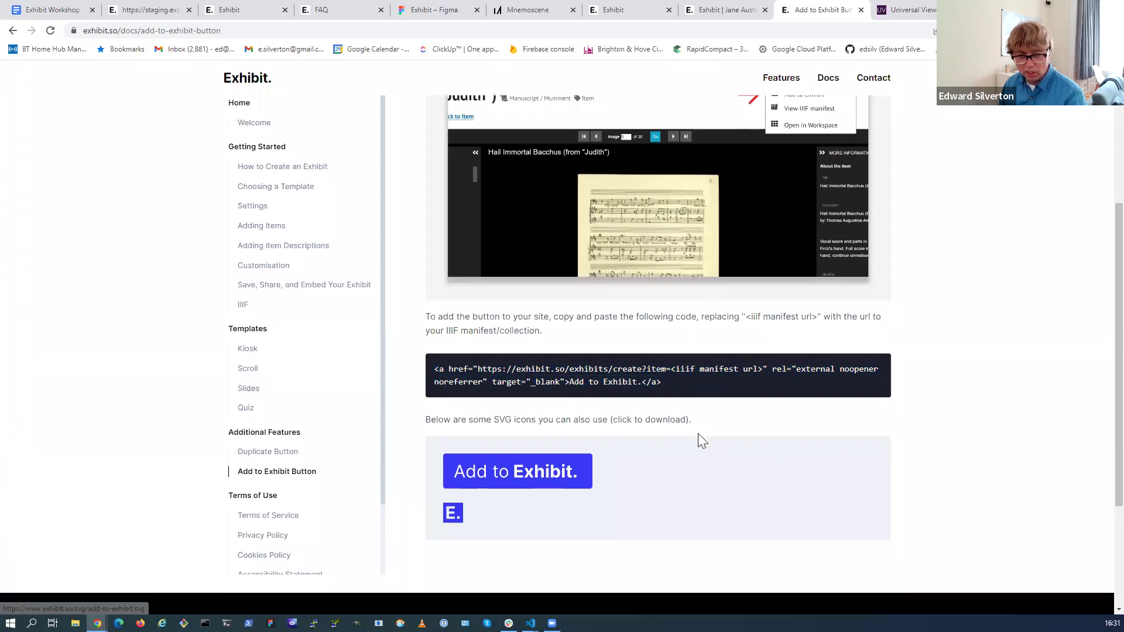
pyautogui.scroll(2, 698, 434)
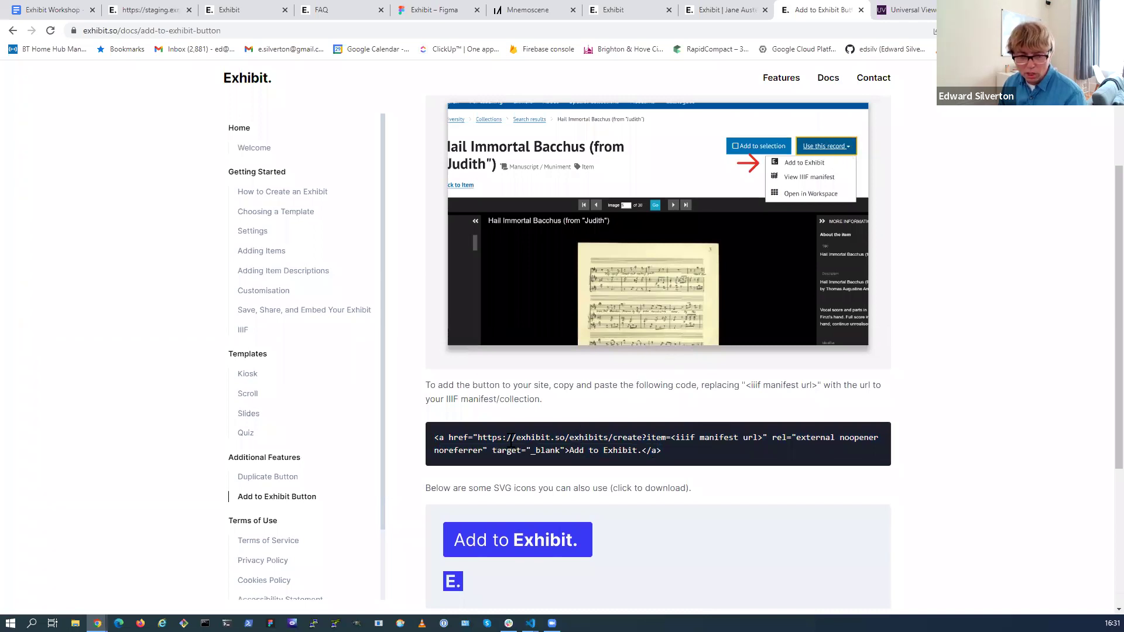
pyautogui.moveTo(478, 438); pyautogui.dragTo(623, 436)
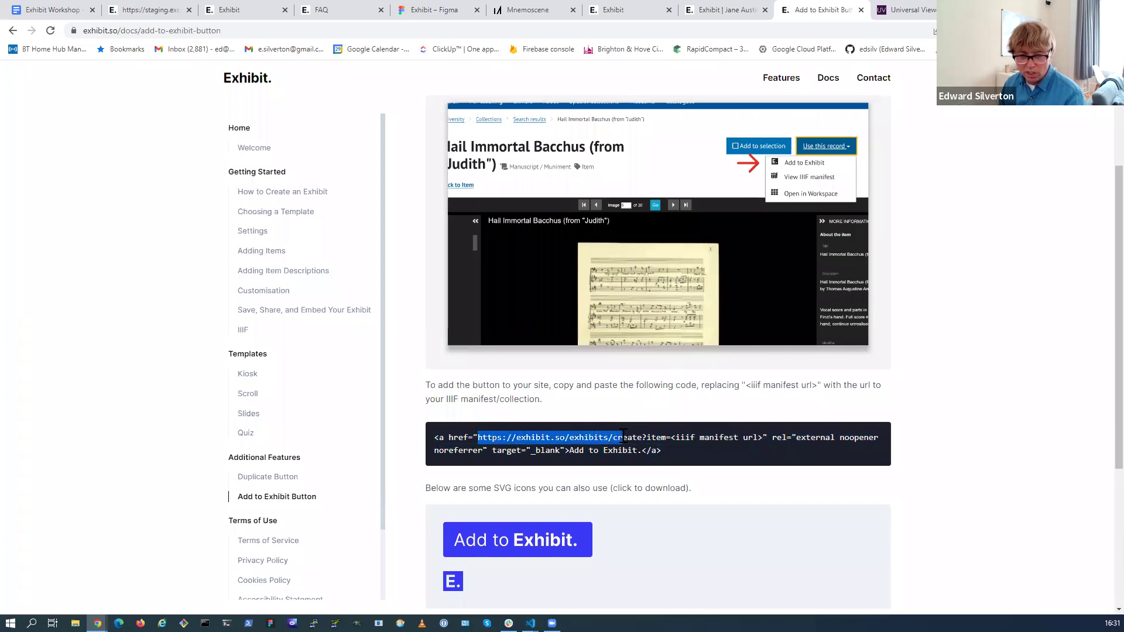
pyautogui.click(547, 438)
pyautogui.moveTo(511, 437); pyautogui.dragTo(566, 437)
pyautogui.click(566, 437)
pyautogui.moveTo(474, 438); pyautogui.dragTo(766, 439)
pyautogui.click(641, 438)
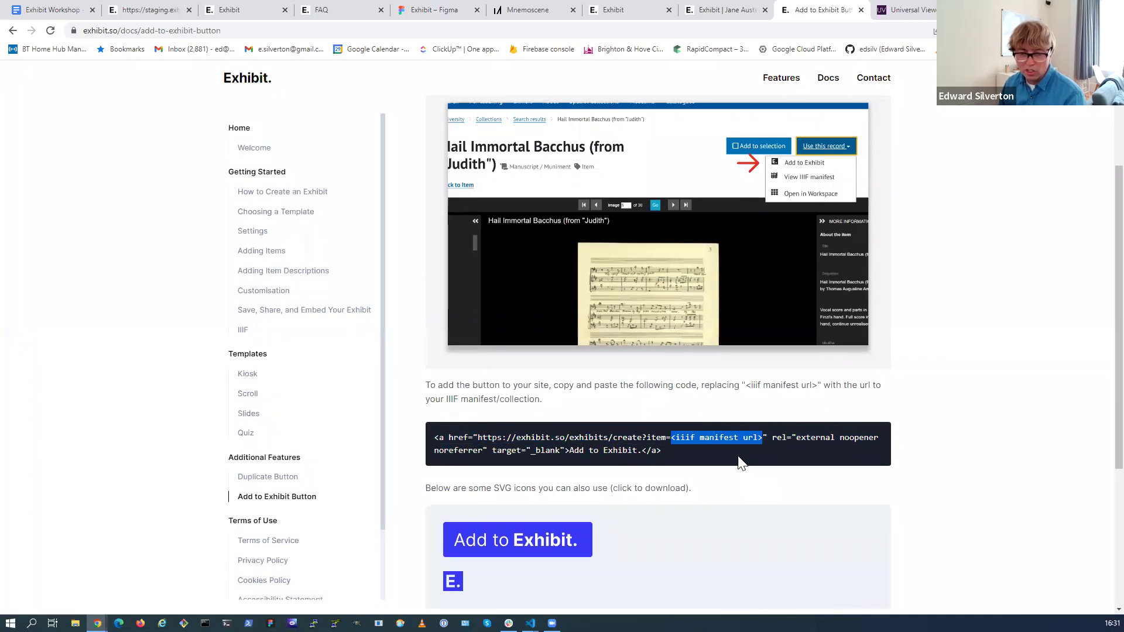
# - Highlight the <iiif manifest url> placeholder in the embed code snippet
pyautogui.click(671, 439)
pyautogui.moveTo(670, 440); pyautogui.dragTo(765, 439)
pyautogui.click(763, 439)
pyautogui.moveTo(763, 439); pyautogui.dragTo(671, 438)
pyautogui.click(672, 439)
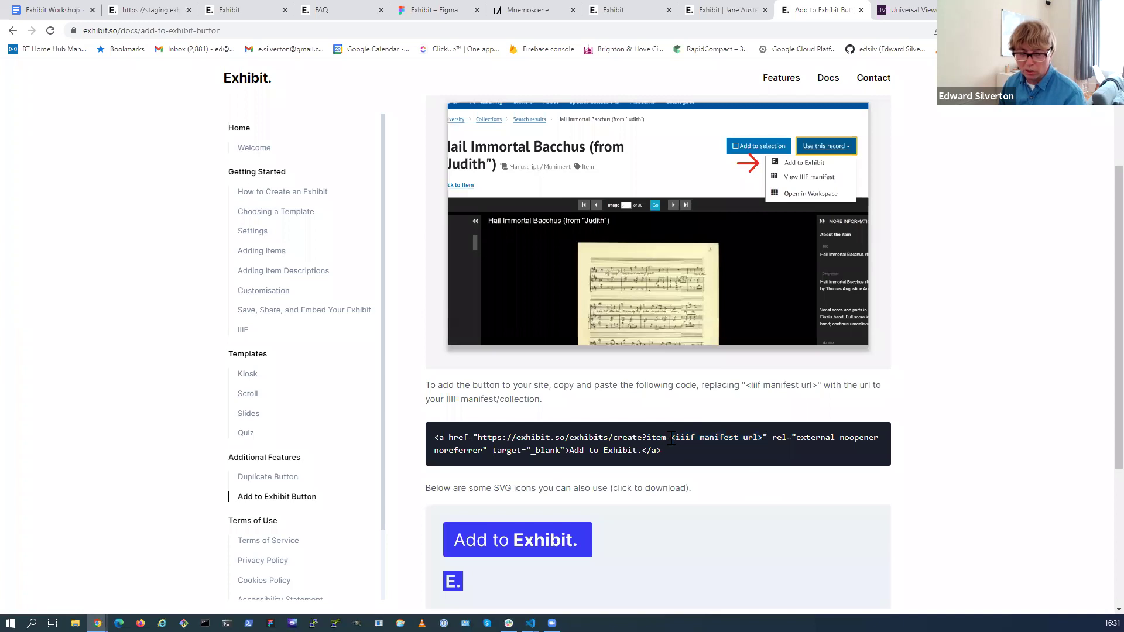
pyautogui.moveTo(673, 439); pyautogui.dragTo(765, 439)
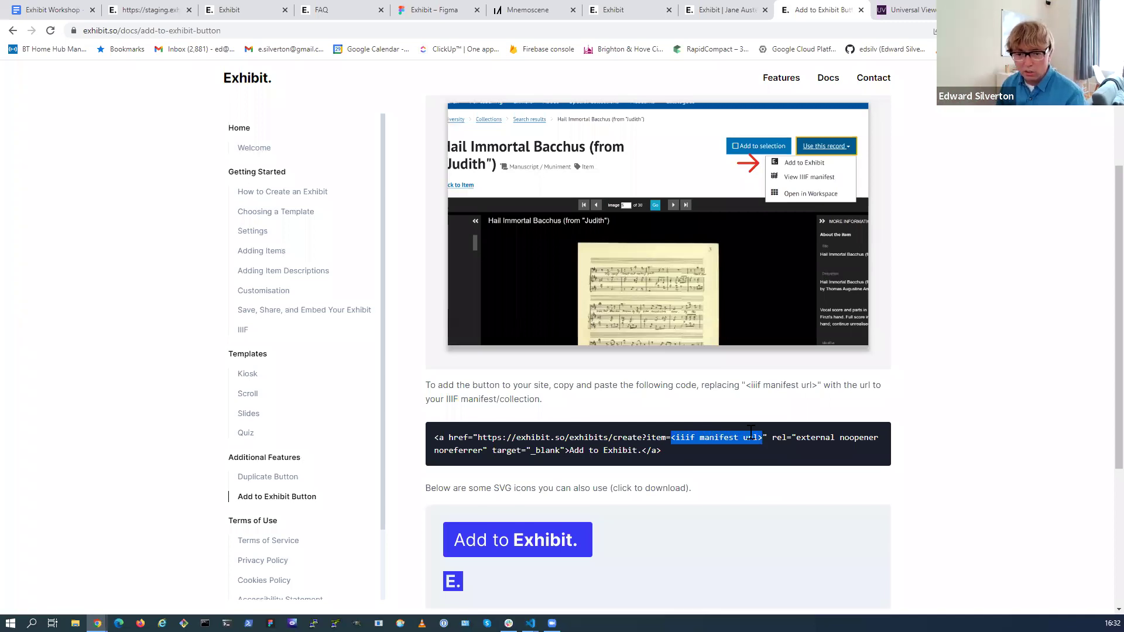
pyautogui.click(749, 435)
pyautogui.scroll(2, 730, 448)
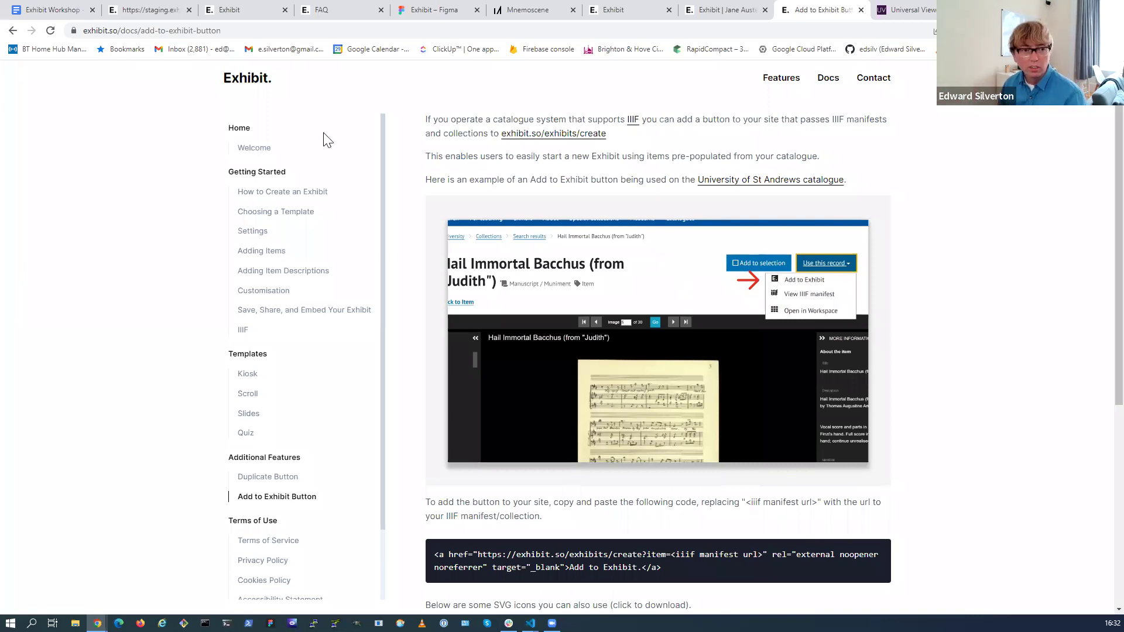
# - Follow the workshop notes' Hail Immortal Bacchus link to its St Andrews collection record
pyautogui.click(52, 18)
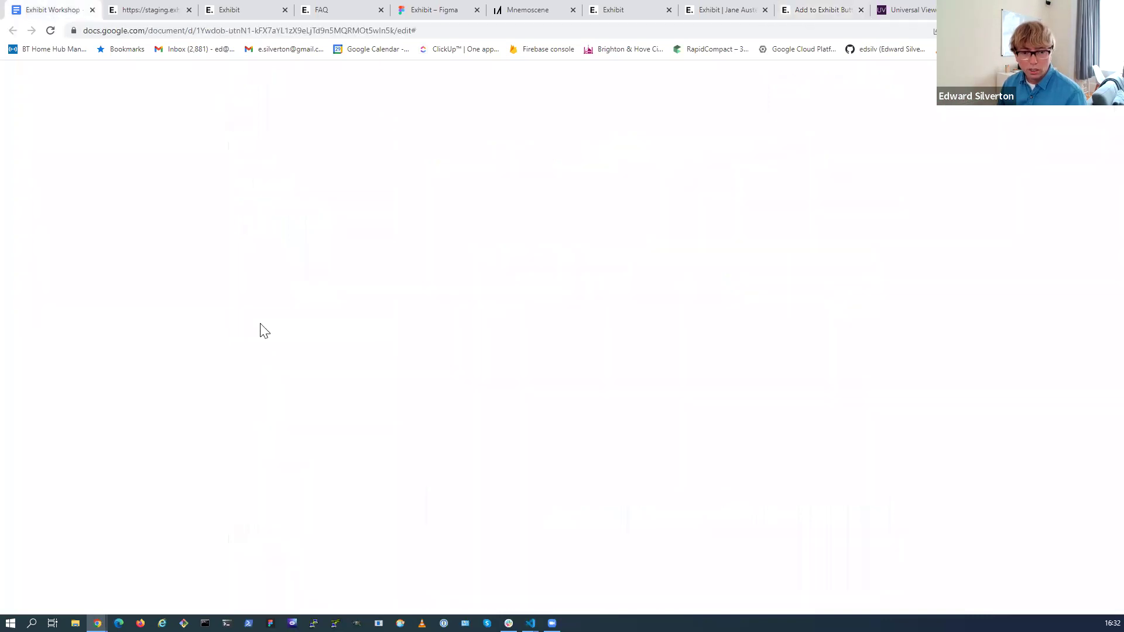
pyautogui.click(664, 286)
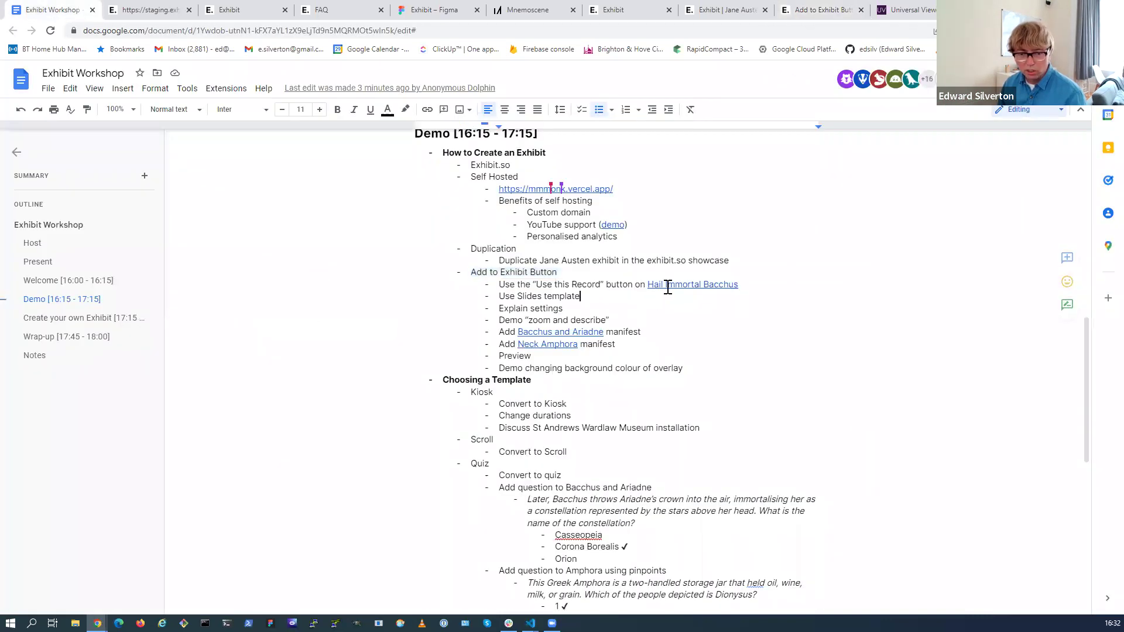
pyautogui.click(683, 302)
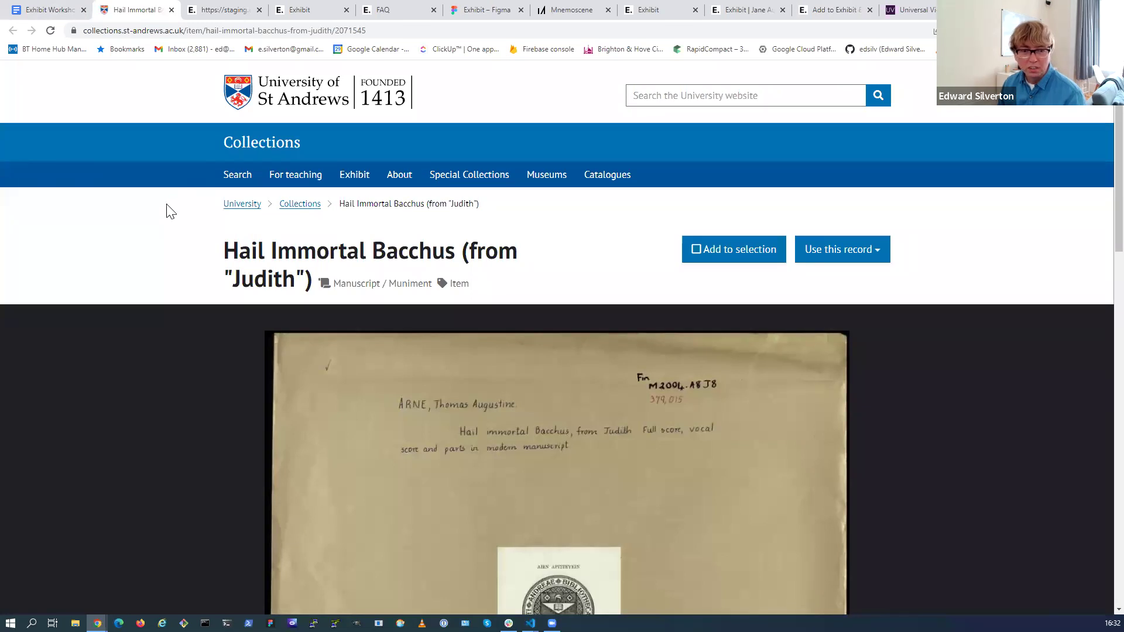
# - Send the Hail Immortal Bacchus record to Exhibit via Use this record > Add to Exhibit
pyautogui.scroll(-3, 168, 208)
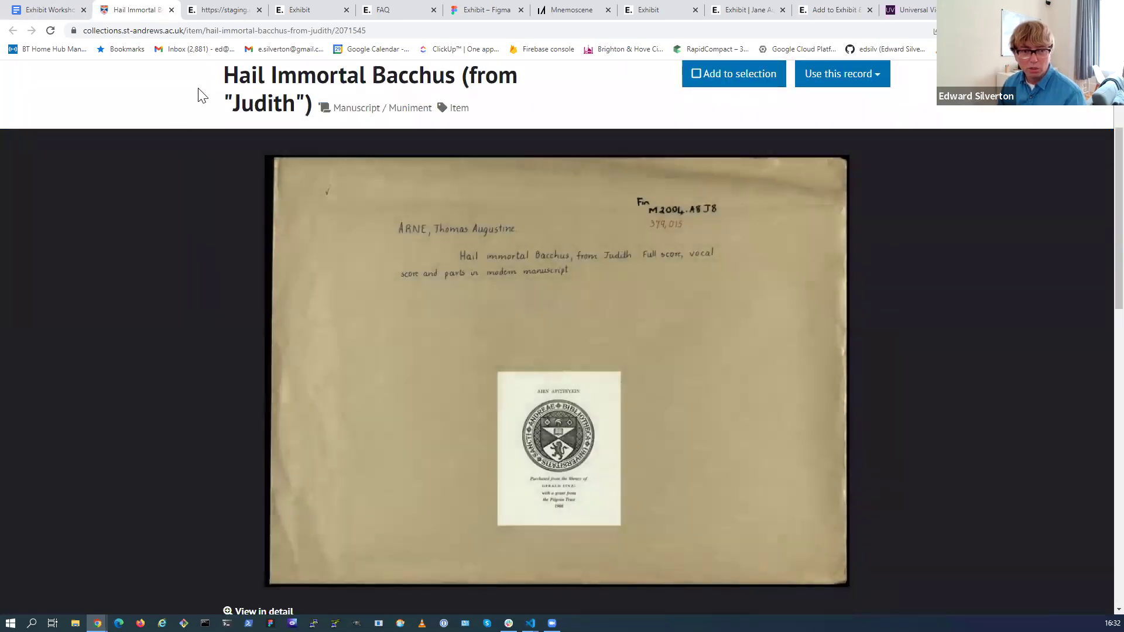
pyautogui.scroll(1, 196, 117)
pyautogui.click(855, 146)
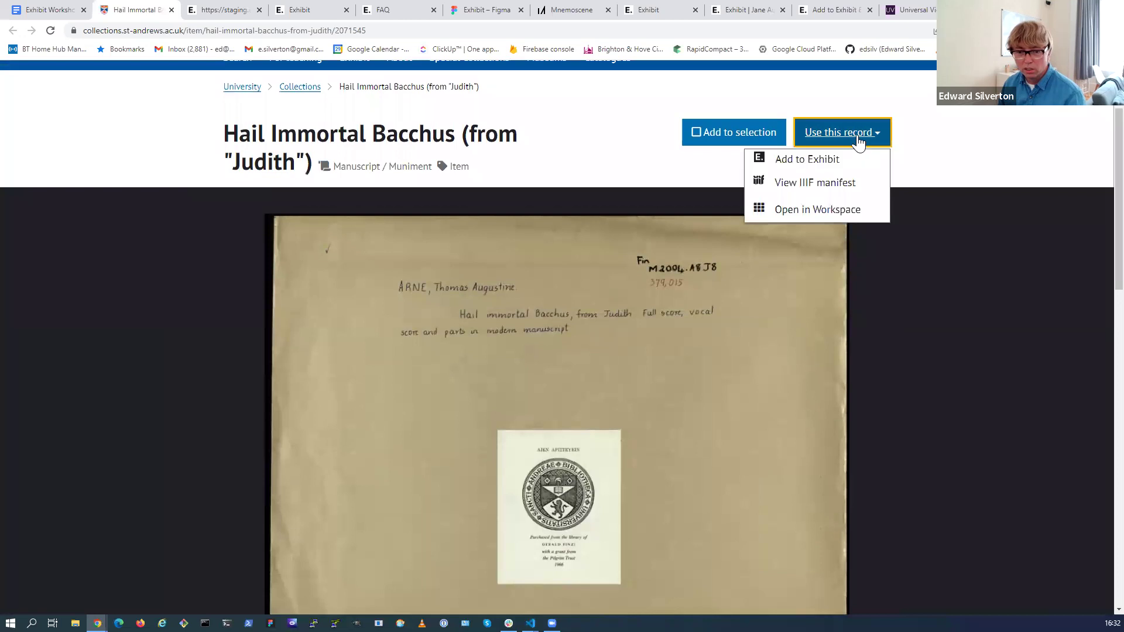
pyautogui.click(797, 168)
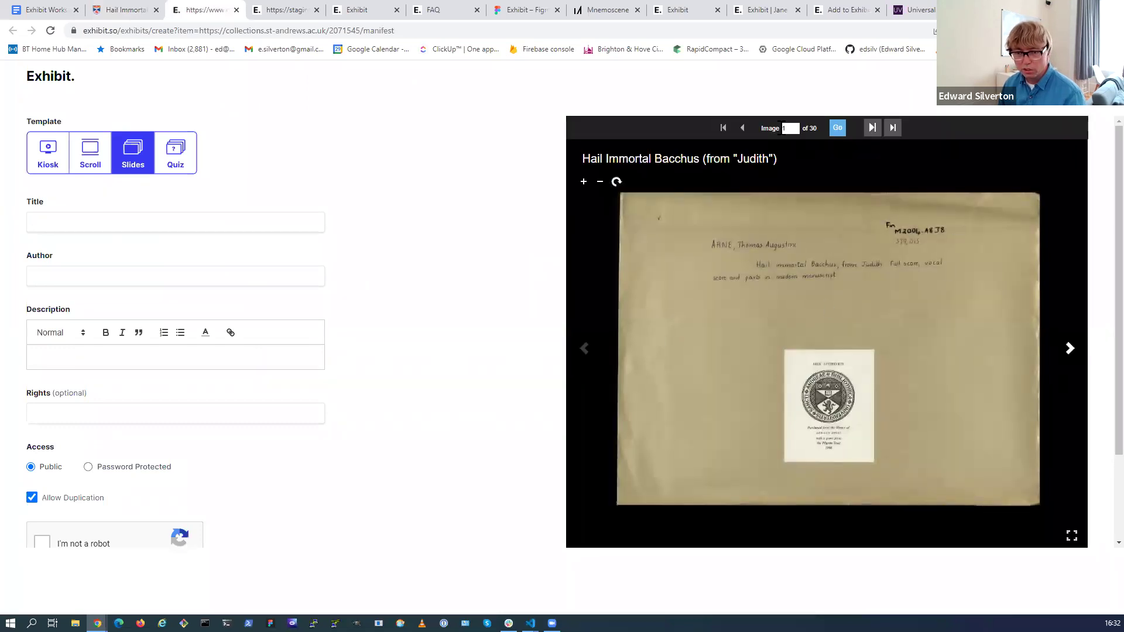
# - Browse the manuscript's score pages in the viewer and check the workshop notes
pyautogui.click(1068, 351)
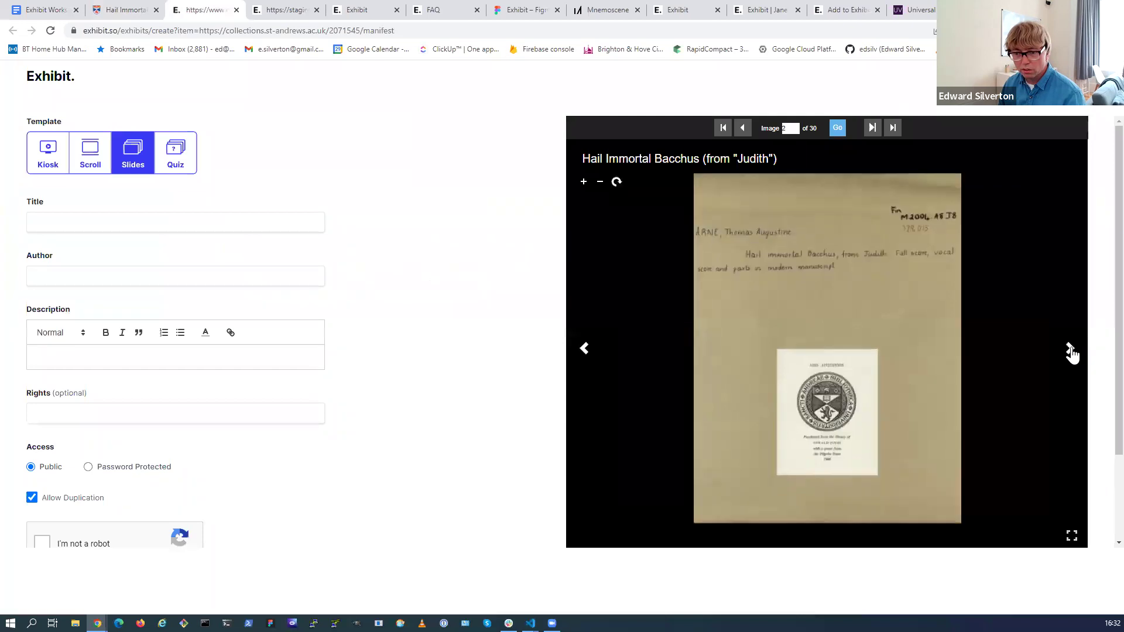
pyautogui.click(1069, 351)
pyautogui.click(1069, 351)
pyautogui.click(1070, 351)
pyautogui.click(1069, 352)
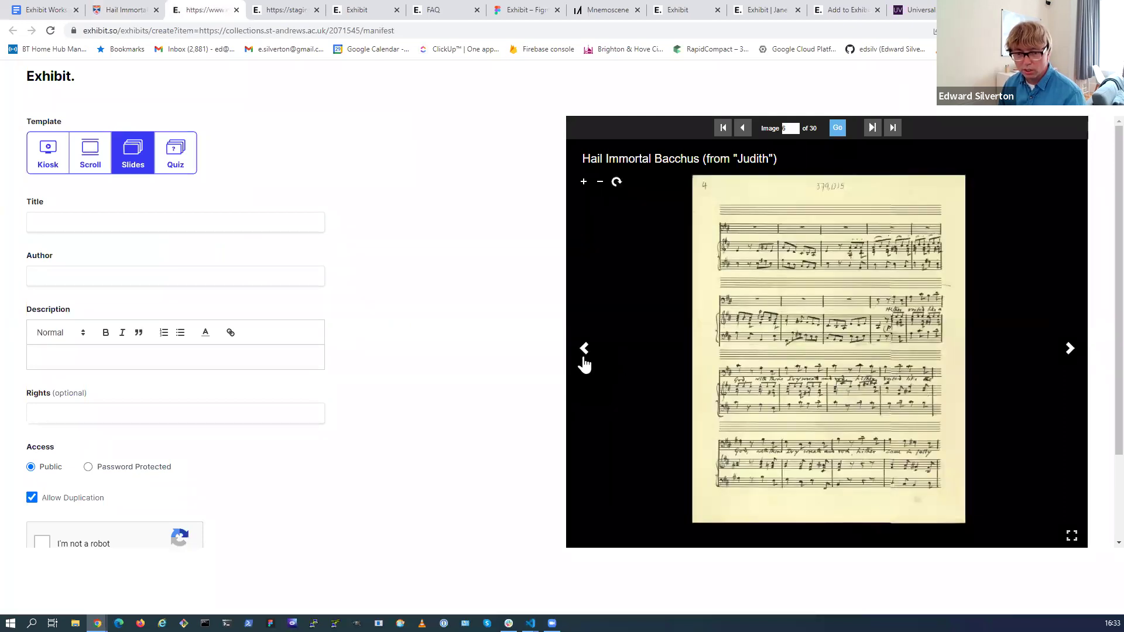
pyautogui.click(584, 359)
pyautogui.click(584, 358)
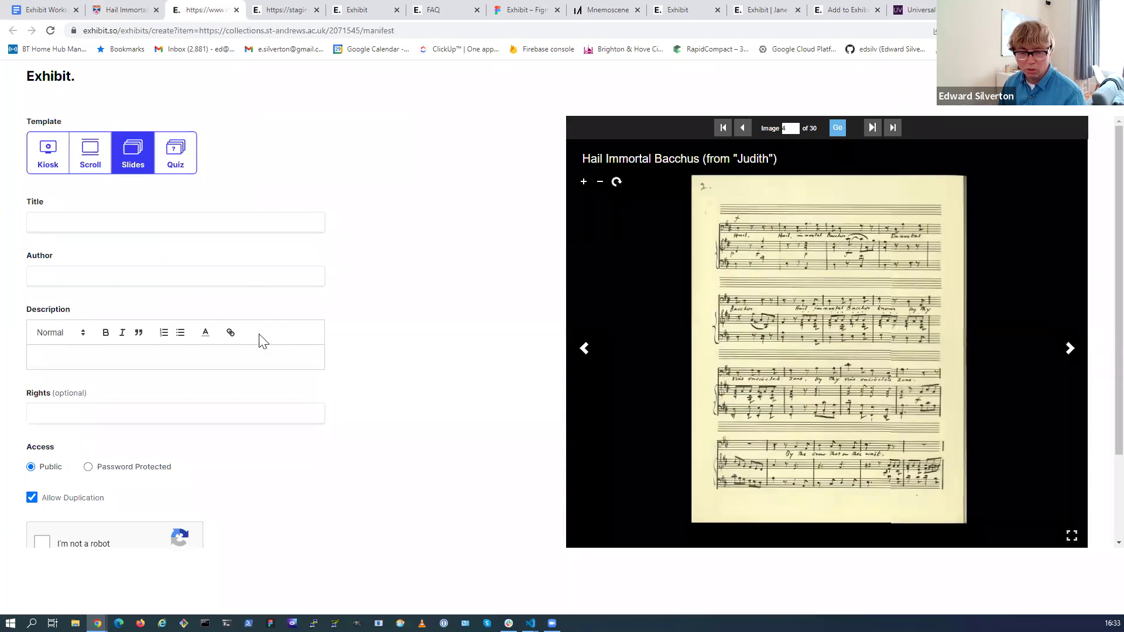
pyautogui.click(34, 18)
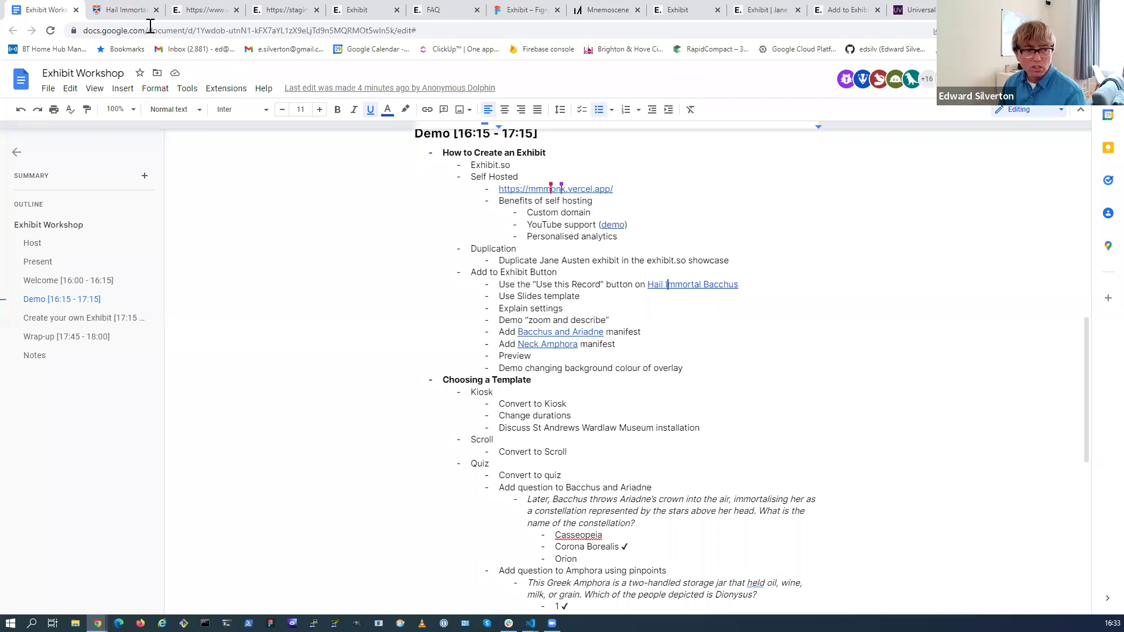
pyautogui.click(124, 10)
pyautogui.click(199, 13)
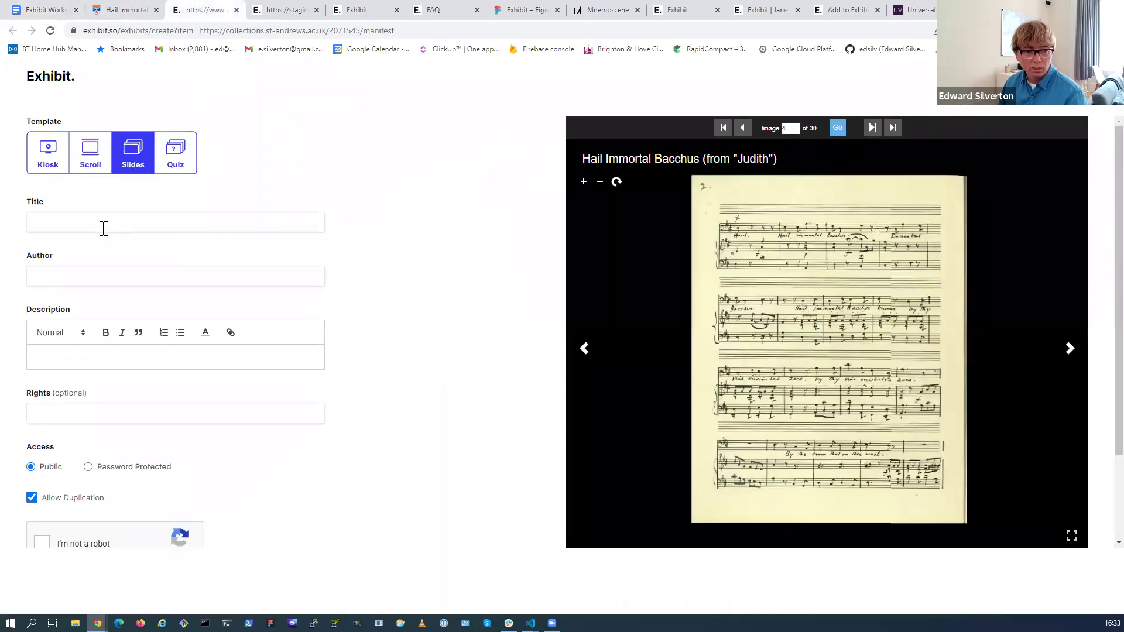
# - Enter the title 'Dionysus', the suggested author, and the description 'An exhibit about Dionysus'
pyautogui.click(62, 231)
pyautogui.write('Dionysus')
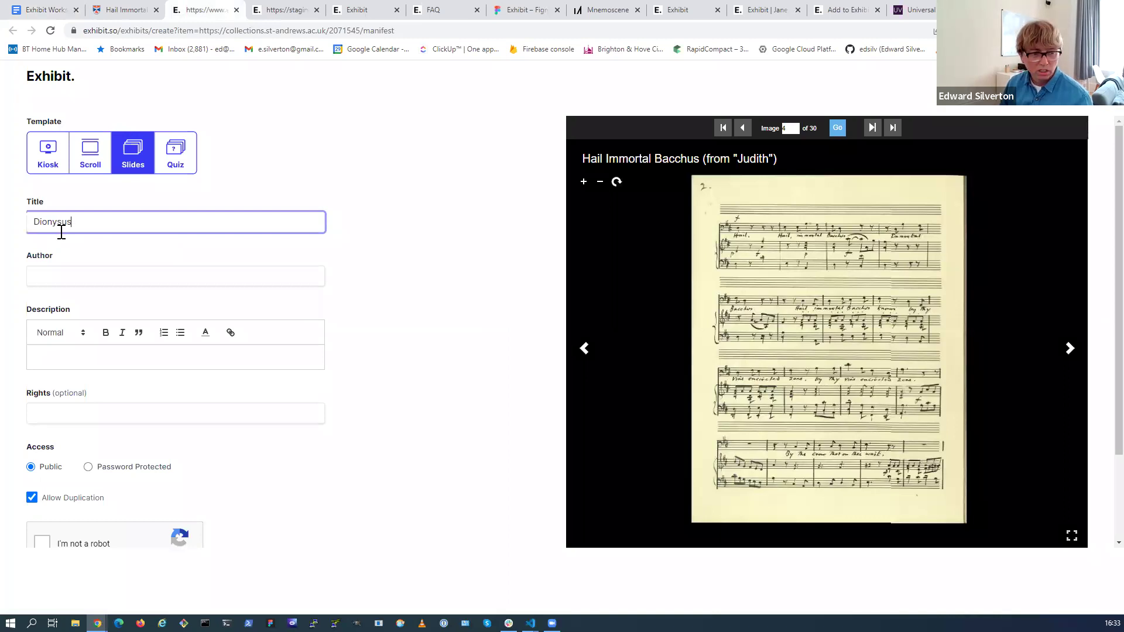
pyautogui.click(77, 285)
pyautogui.click(118, 306)
pyautogui.click(63, 354)
pyautogui.write('An exhibit about Dionysus')
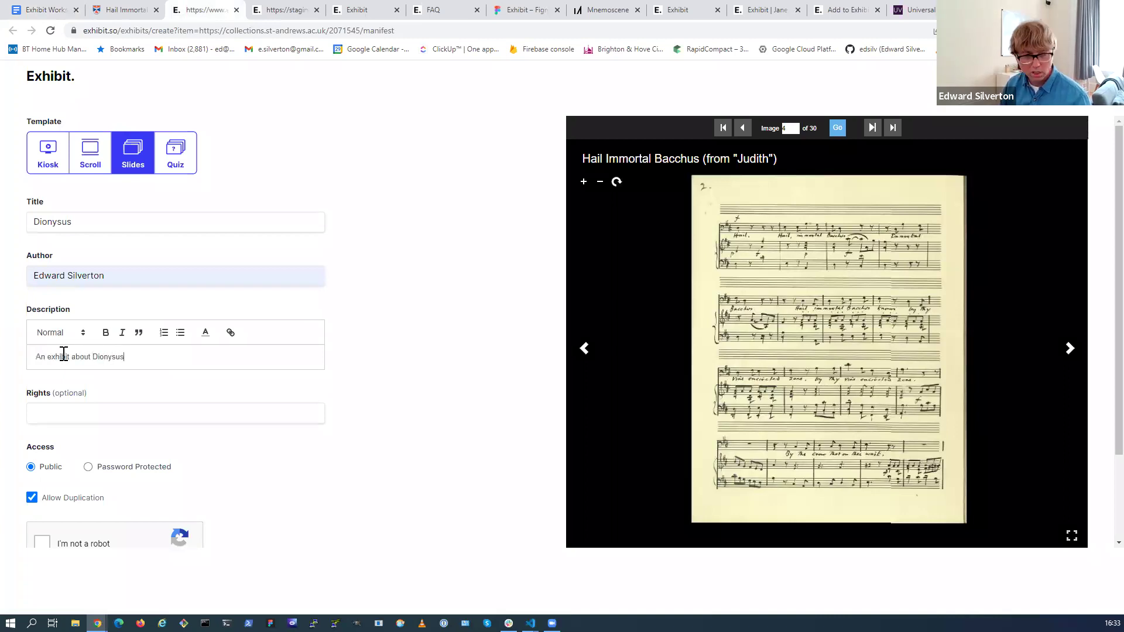
# - Complete reCAPTCHA, accept the terms of service, and create the Dionysus exhibit
pyautogui.scroll(-2, 108, 404)
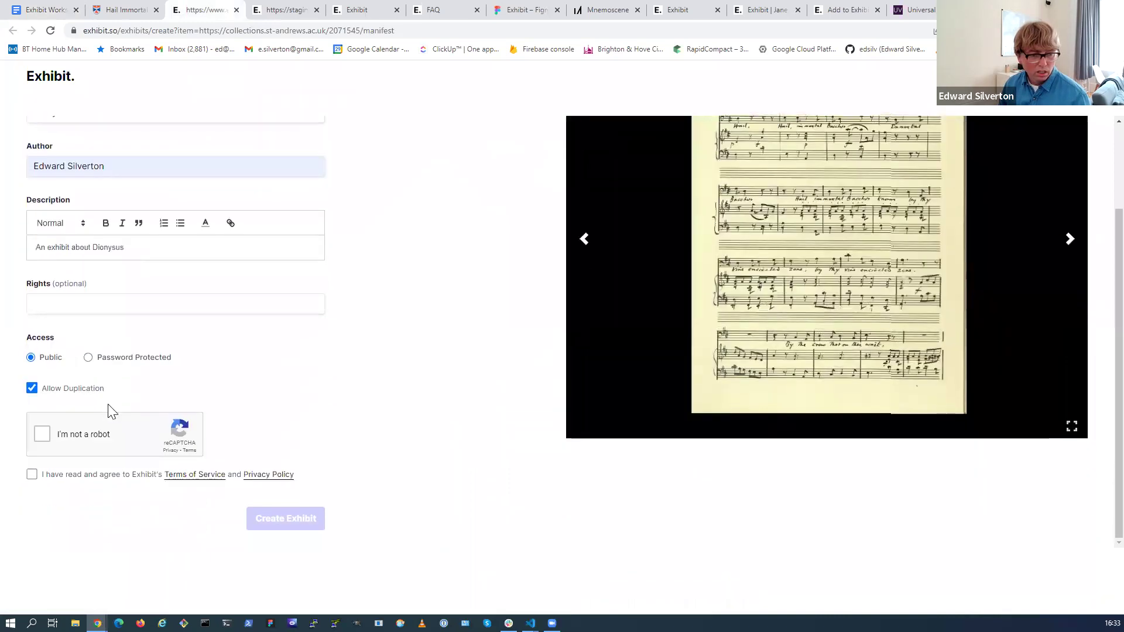
pyautogui.click(79, 434)
pyautogui.click(94, 475)
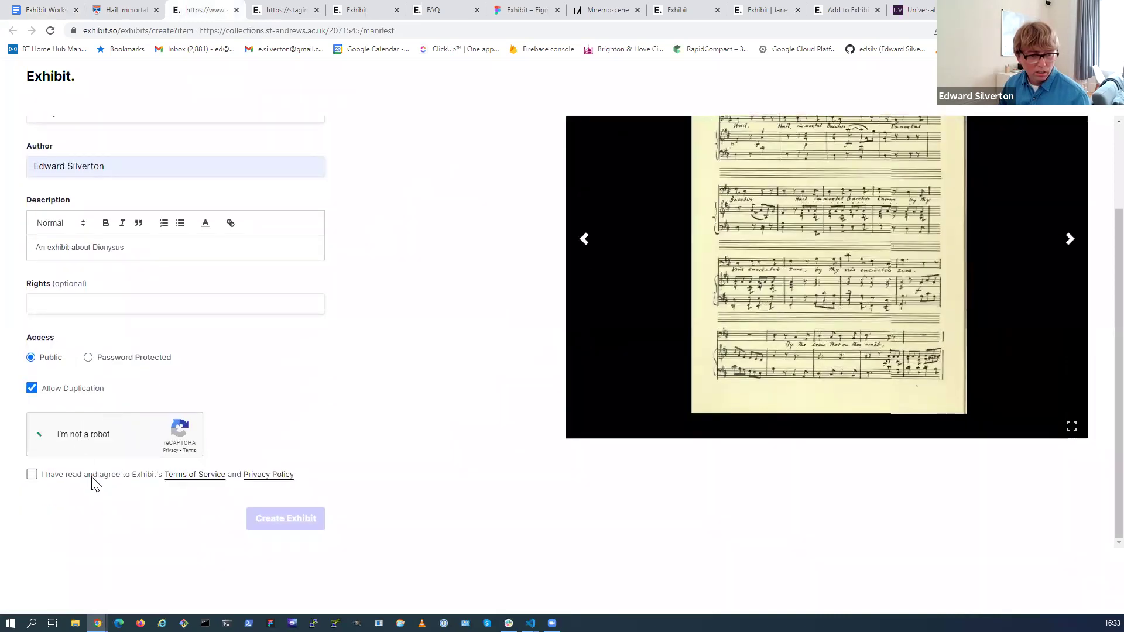
pyautogui.click(300, 526)
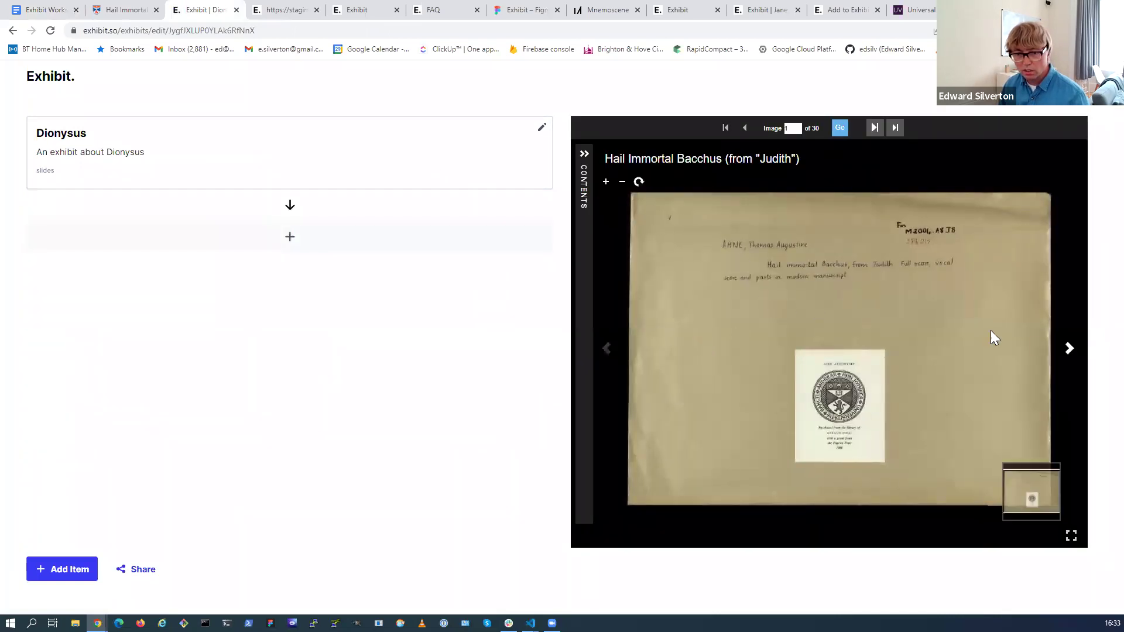
# - Add a close-up of the score's title with comment 'Hail, Immortal Bacchus!', then preview the exhibit
pyautogui.click(1072, 350)
pyautogui.click(1069, 353)
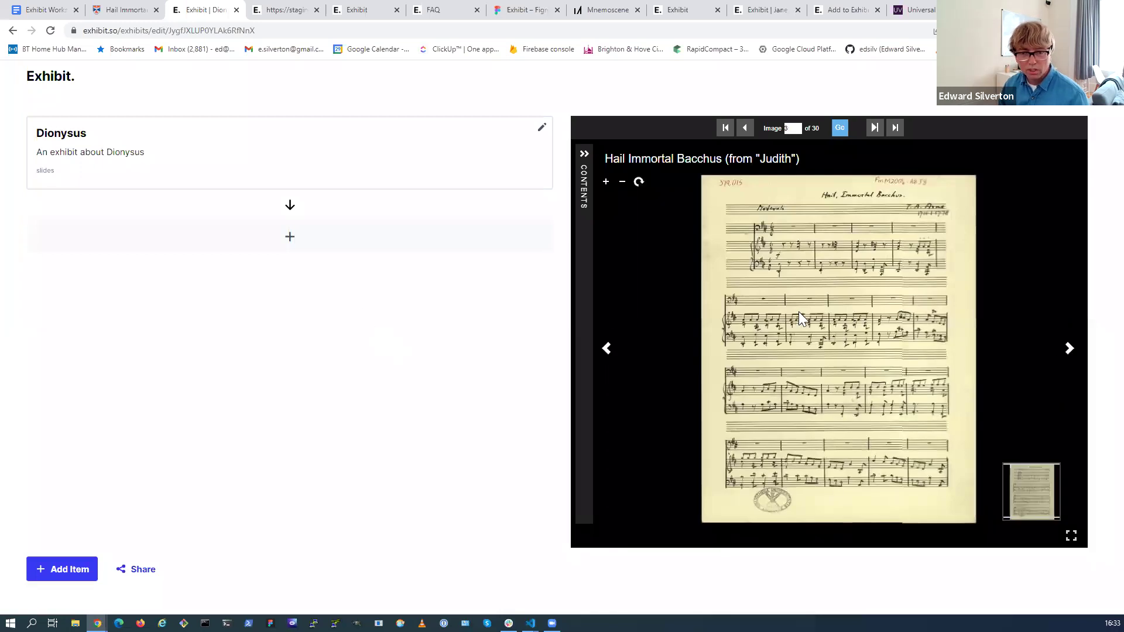
pyautogui.scroll(5, 867, 227)
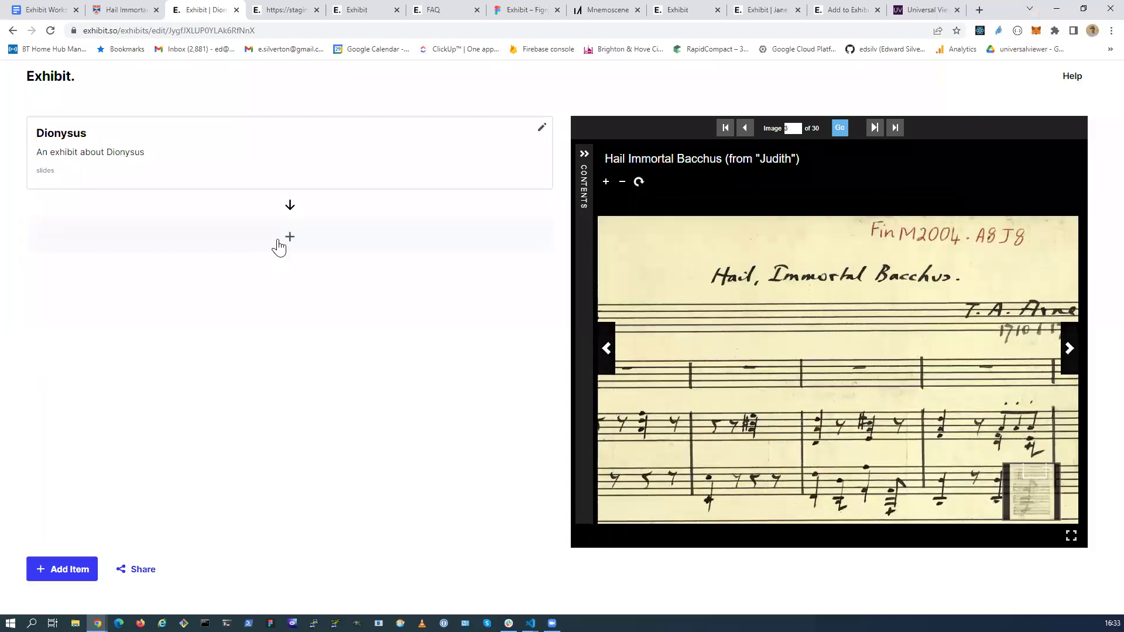
pyautogui.click(289, 246)
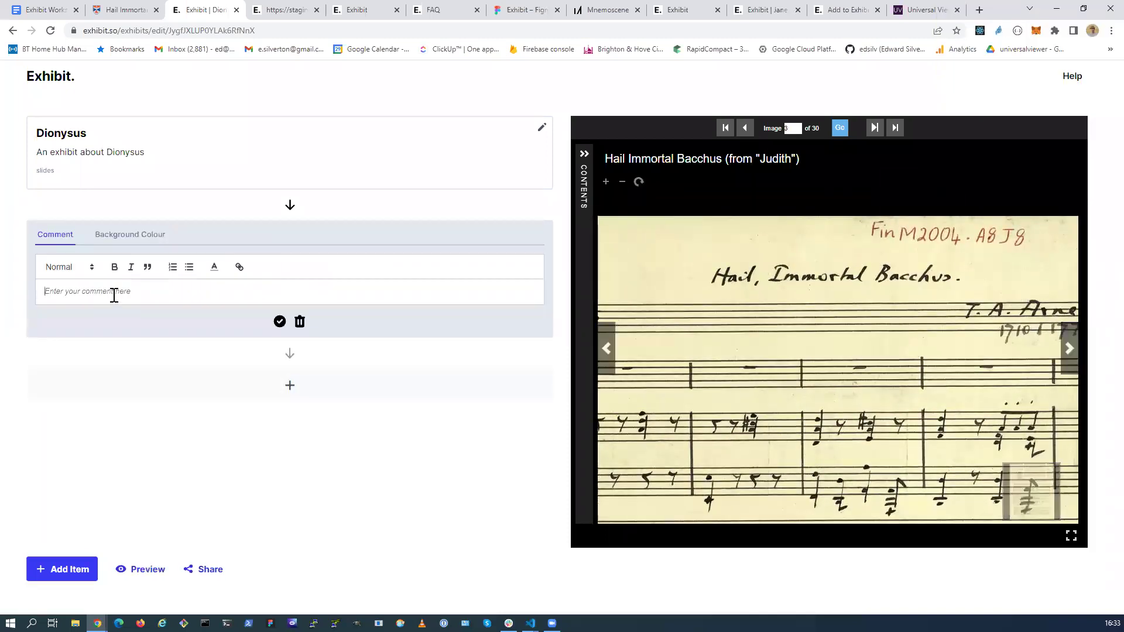
pyautogui.write('Hail, I')
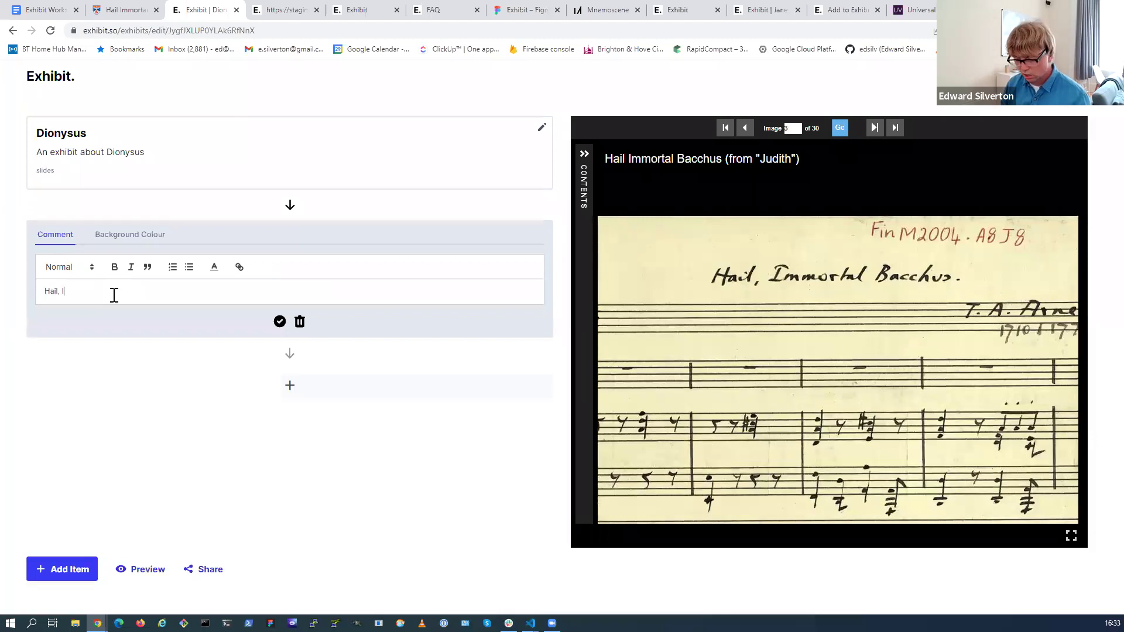
pyautogui.write('mmortal Bacc')
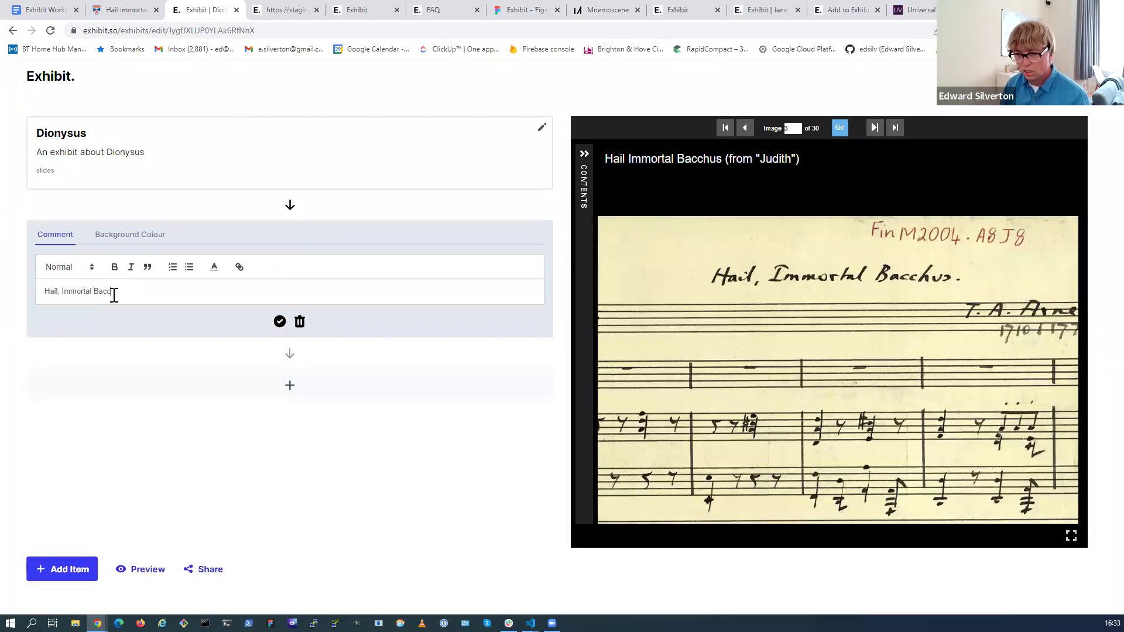
pyautogui.write('hus!')
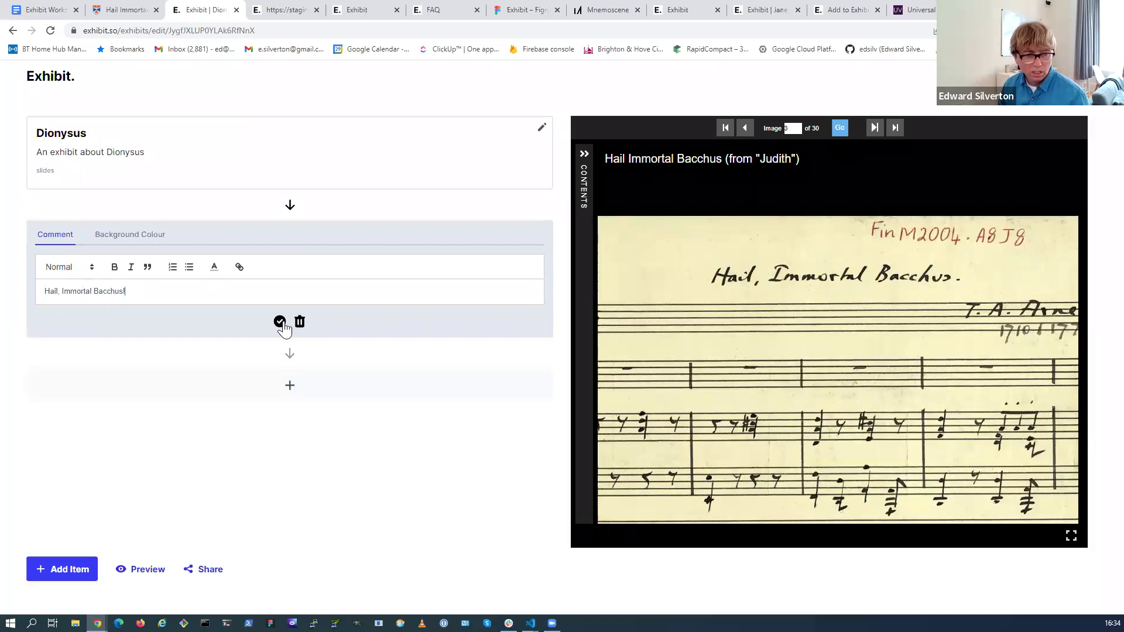
pyautogui.click(280, 322)
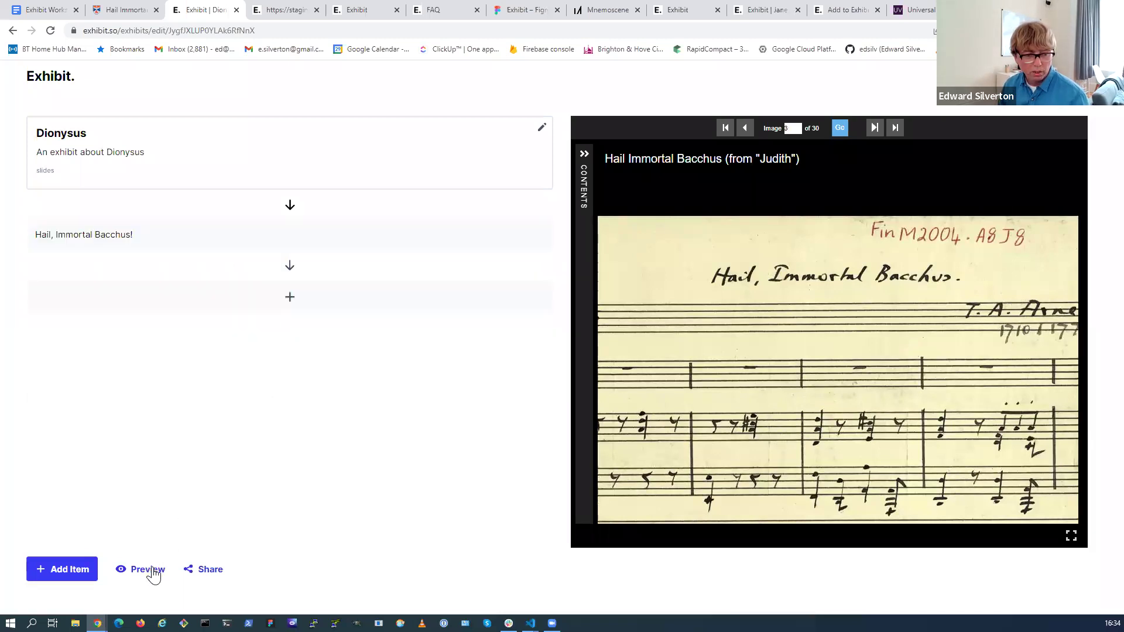
pyautogui.click(150, 571)
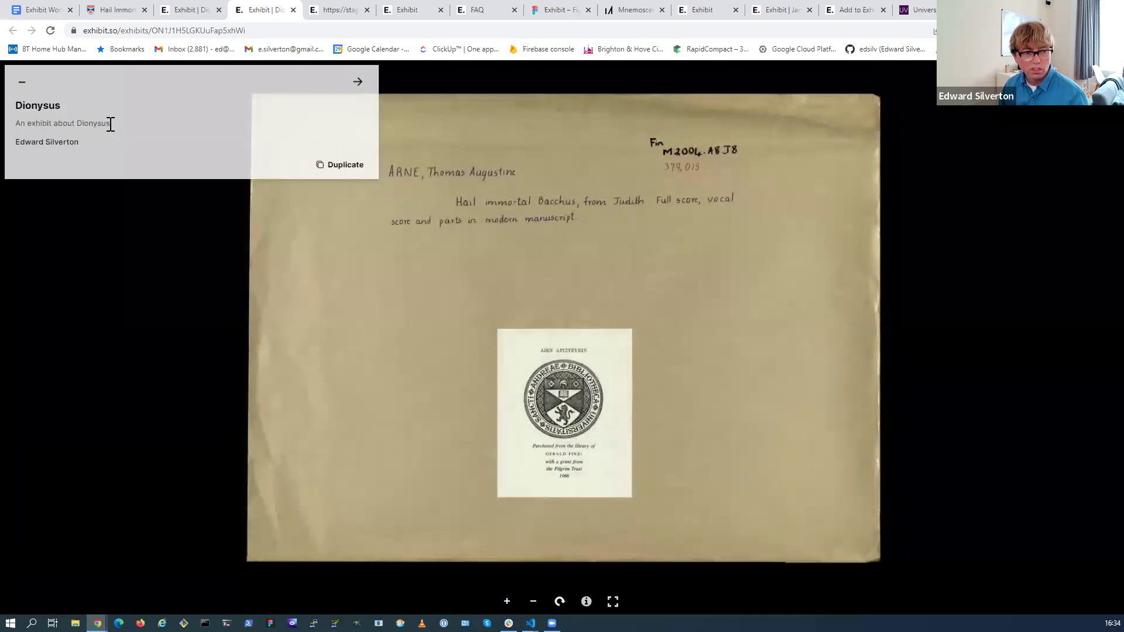
# - Advance the preview to the 'Hail, Immortal Bacchus!' slide and return to the editor
pyautogui.moveTo(81, 142)
pyautogui.mouseDown()
pyautogui.moveTo(30, 142)
pyautogui.moveTo(97, 145)
pyautogui.mouseUp()
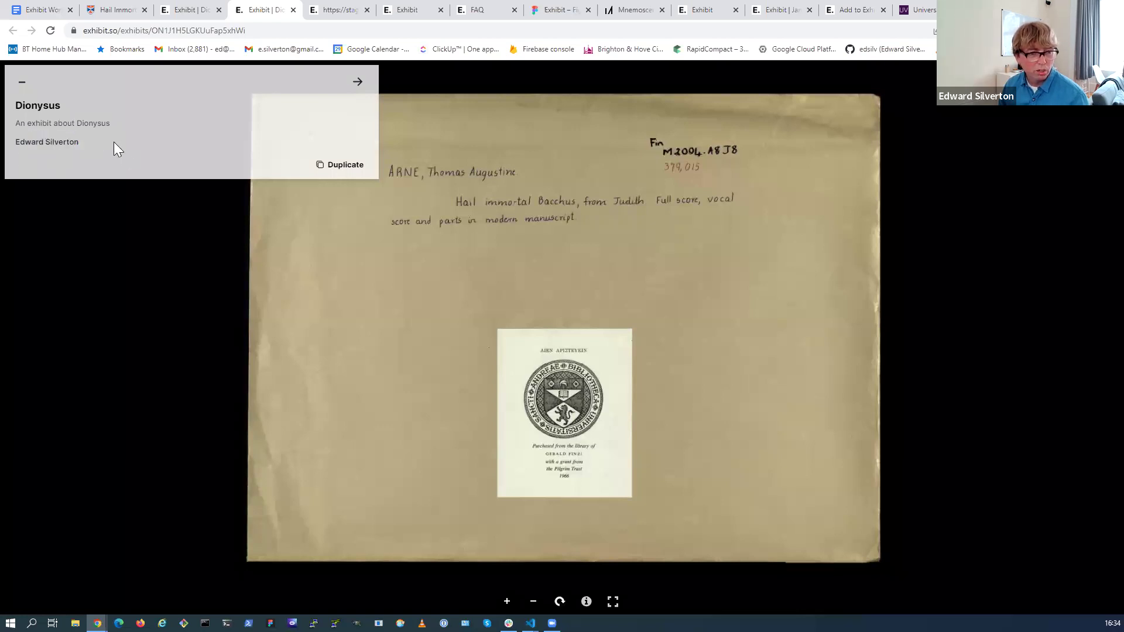
pyautogui.click(358, 83)
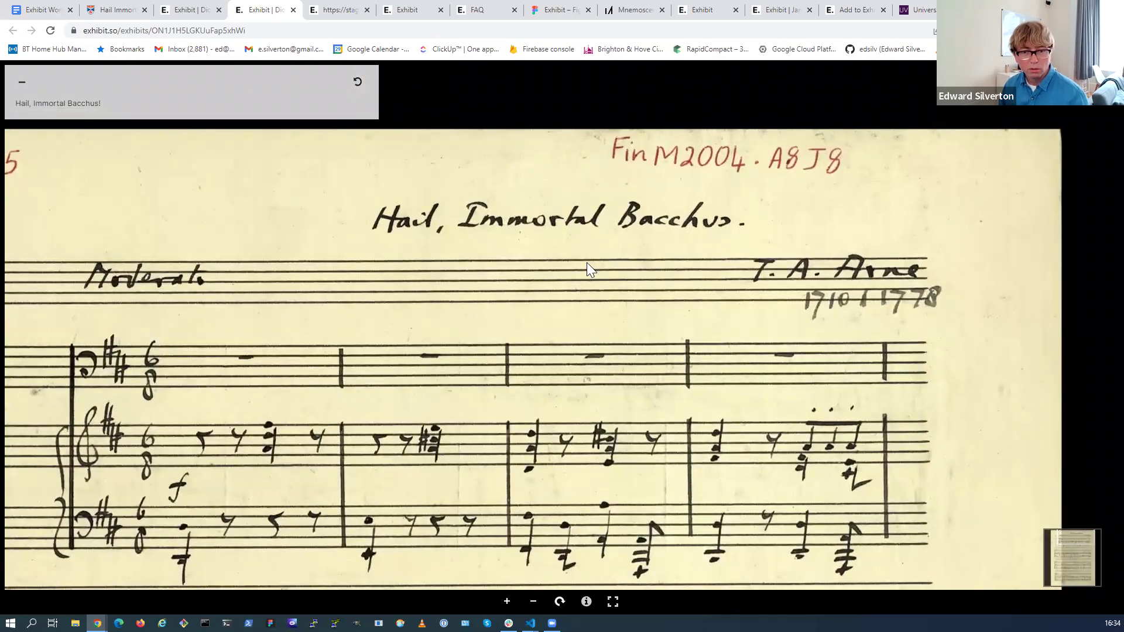
pyautogui.click(184, 10)
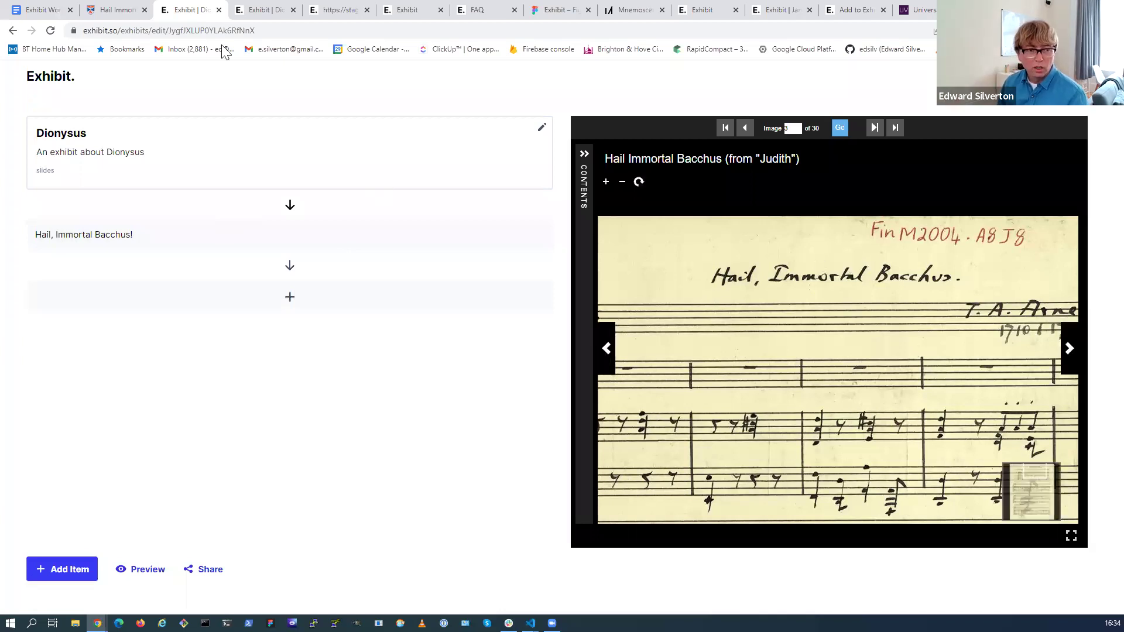
# - Set the Dionysus exhibit's rights to cc-by and save the settings
pyautogui.click(201, 143)
pyautogui.scroll(-5, 612, 332)
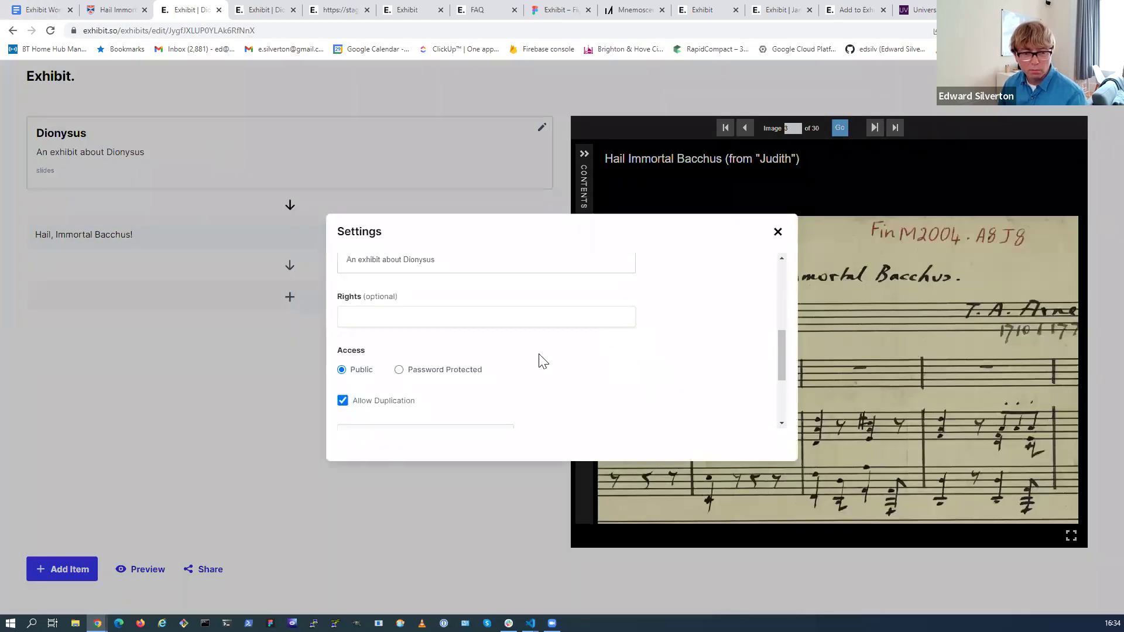
pyautogui.click(407, 317)
pyautogui.click(411, 346)
pyautogui.scroll(-2, 597, 371)
pyautogui.click(398, 333)
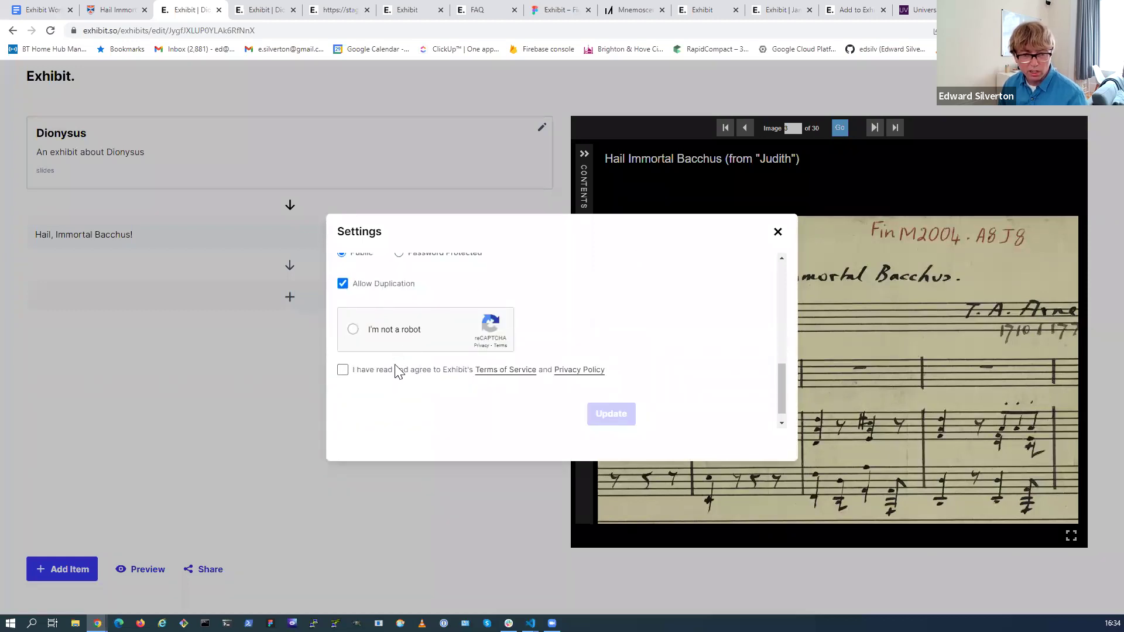
pyautogui.click(394, 371)
pyautogui.click(607, 419)
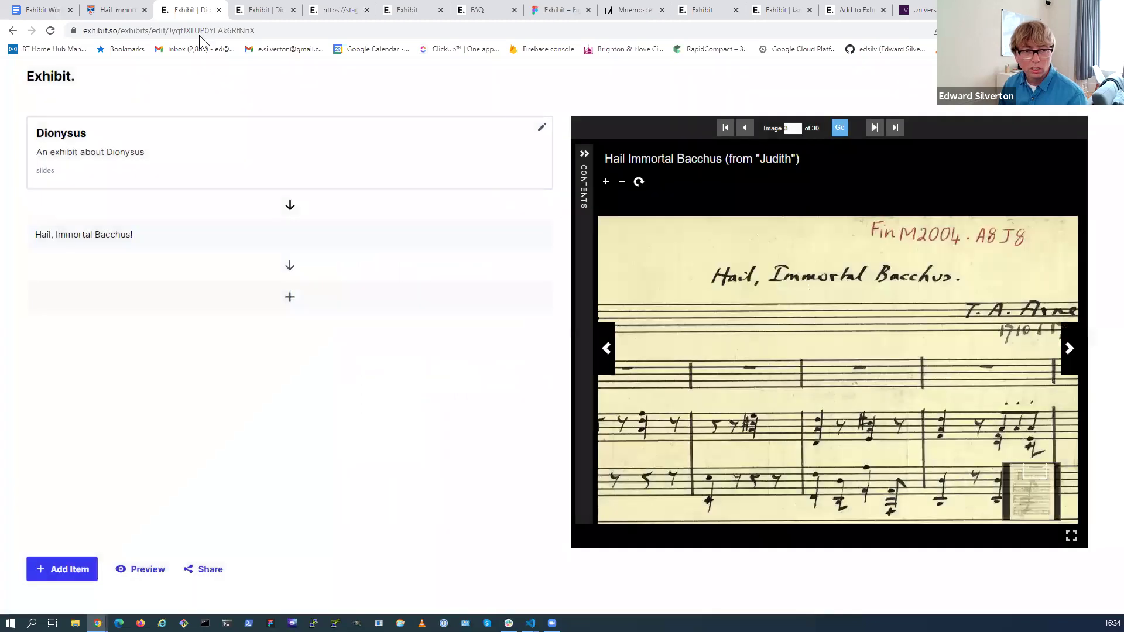
# - Reload the public viewer to confirm the (cc-by) licence credit, then return to the editor
pyautogui.click(271, 17)
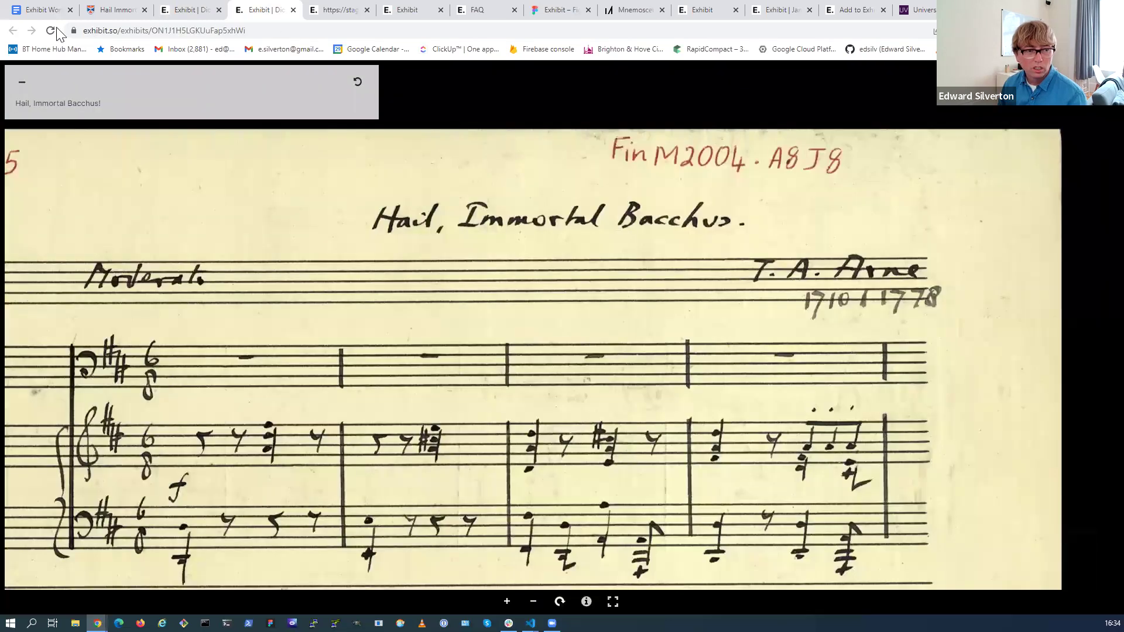
pyautogui.press('F5')
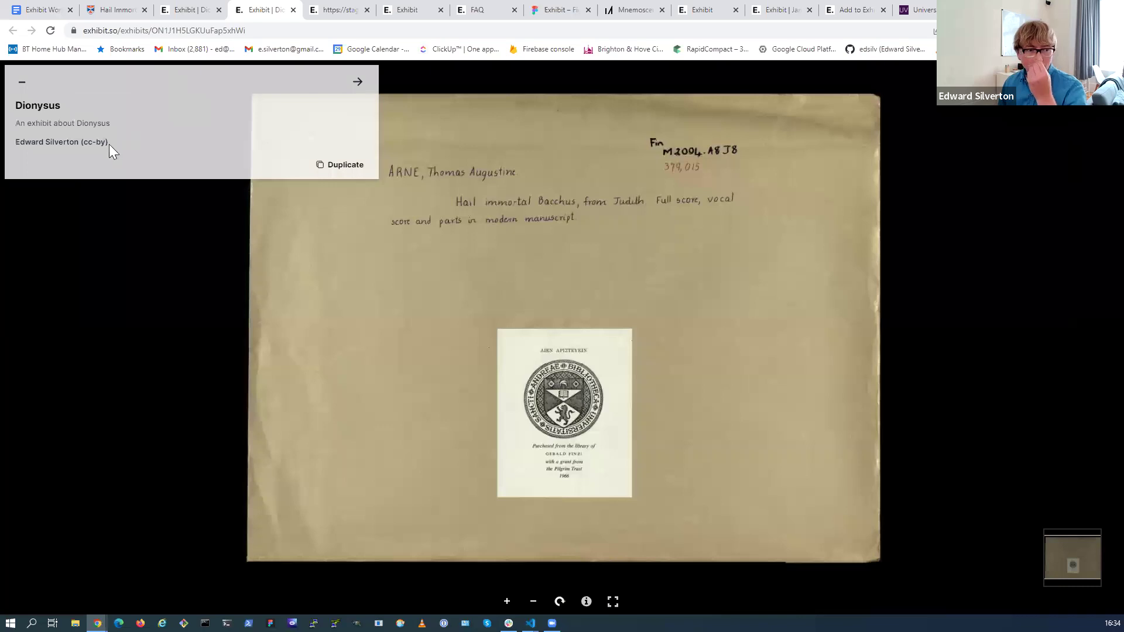
pyautogui.moveTo(109, 143); pyautogui.dragTo(85, 141)
pyautogui.click(132, 161)
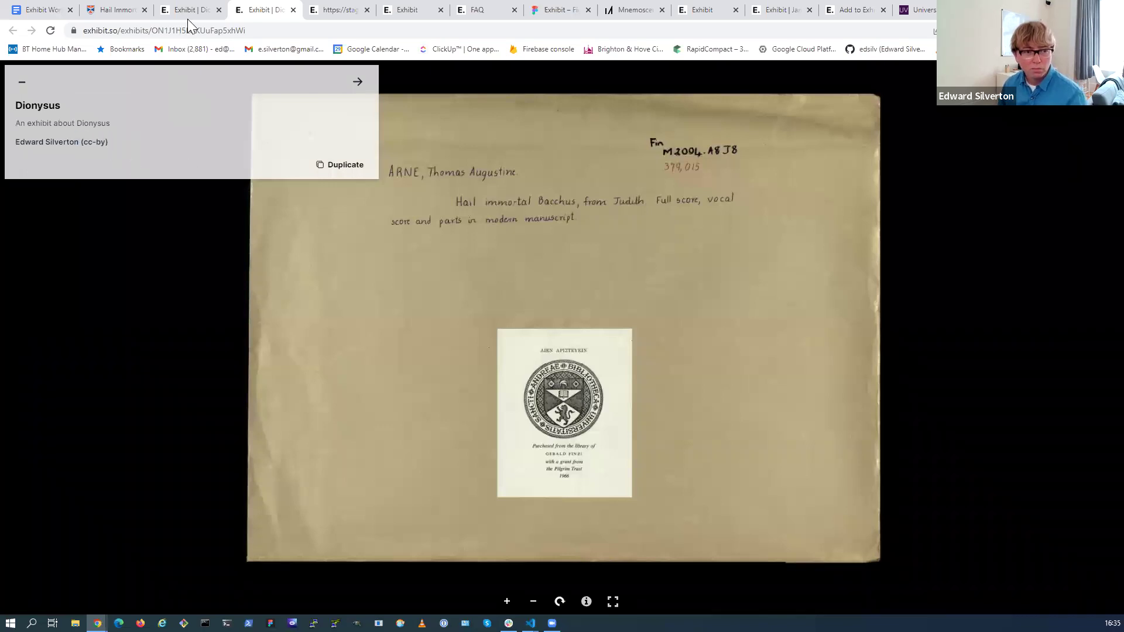
pyautogui.click(187, 19)
# - Set the Dionysus exhibit's access to Password Protected and enter the password
pyautogui.click(176, 176)
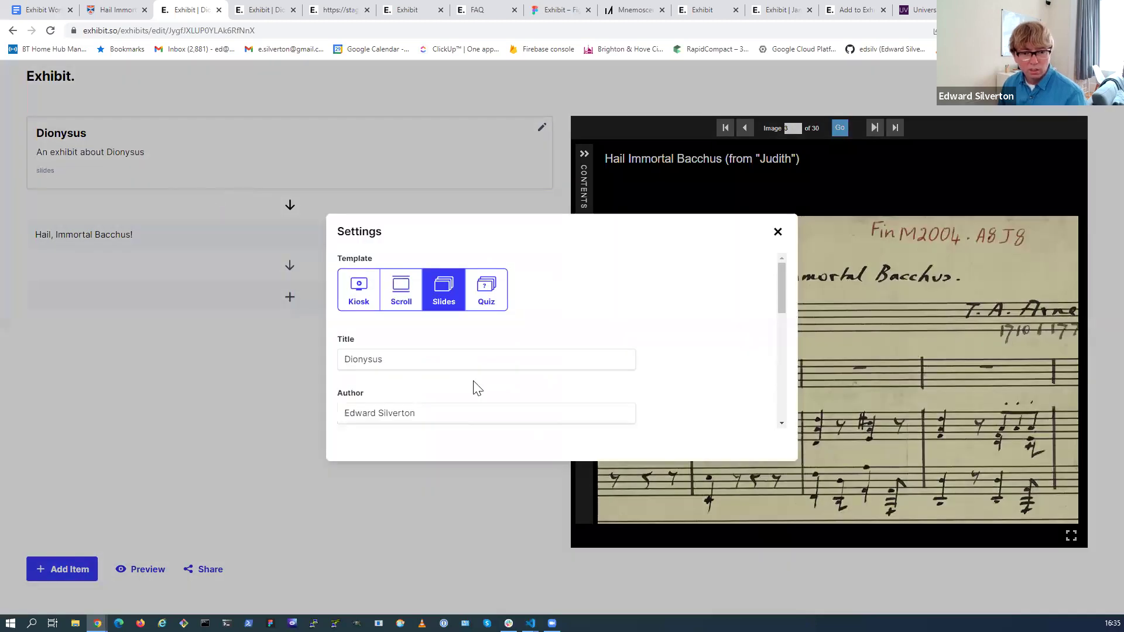
pyautogui.scroll(-3, 478, 388)
pyautogui.scroll(-2, 507, 348)
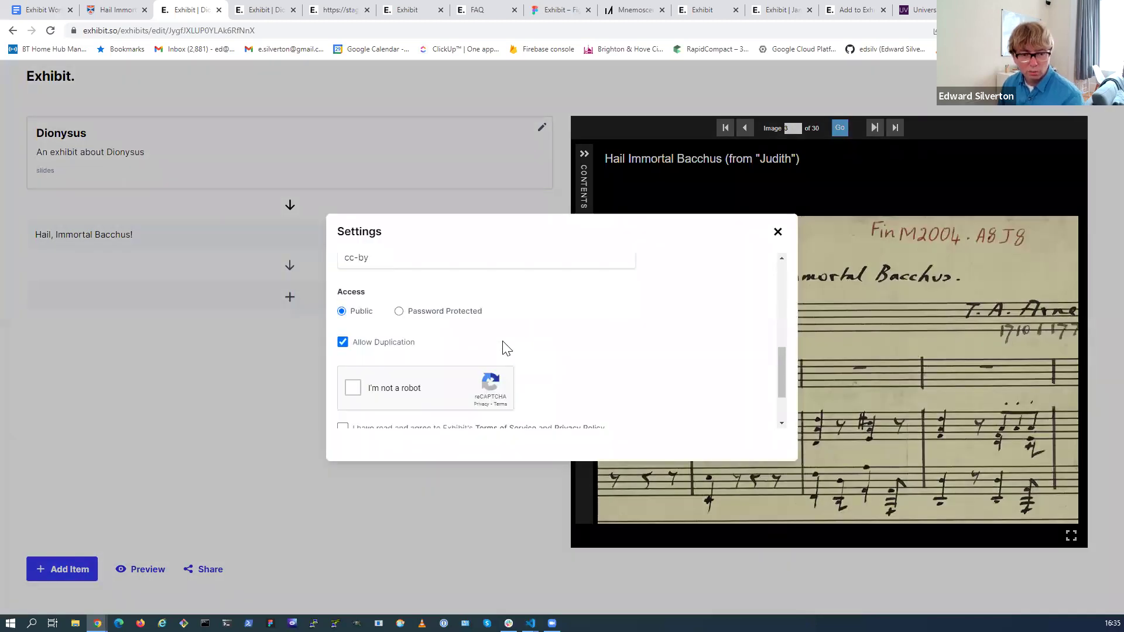
pyautogui.click(438, 314)
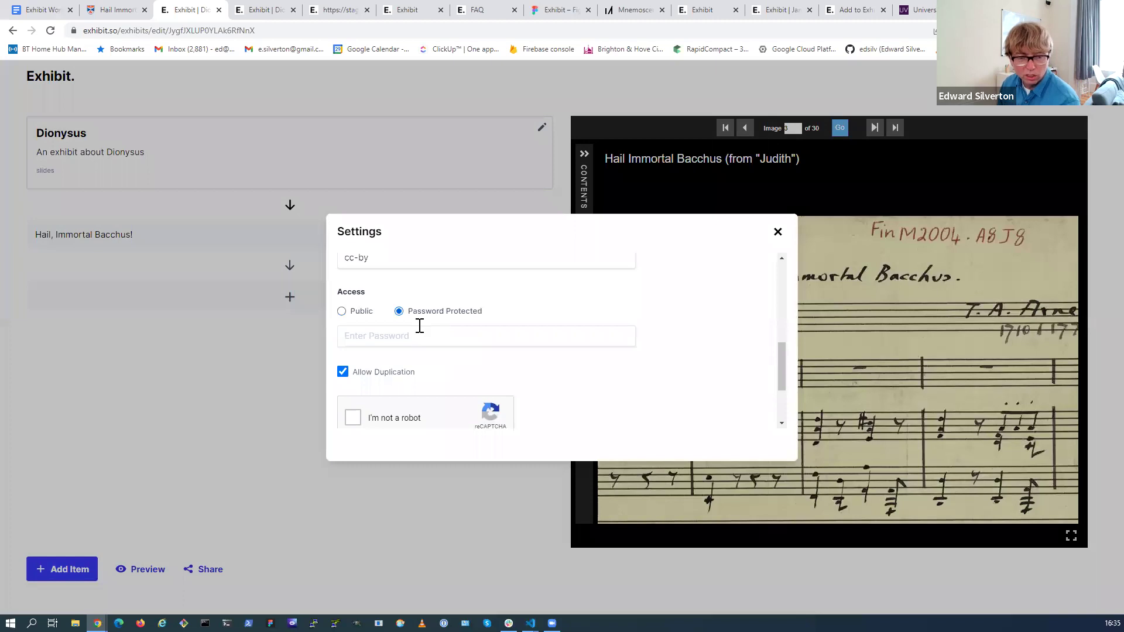
pyautogui.click(428, 336)
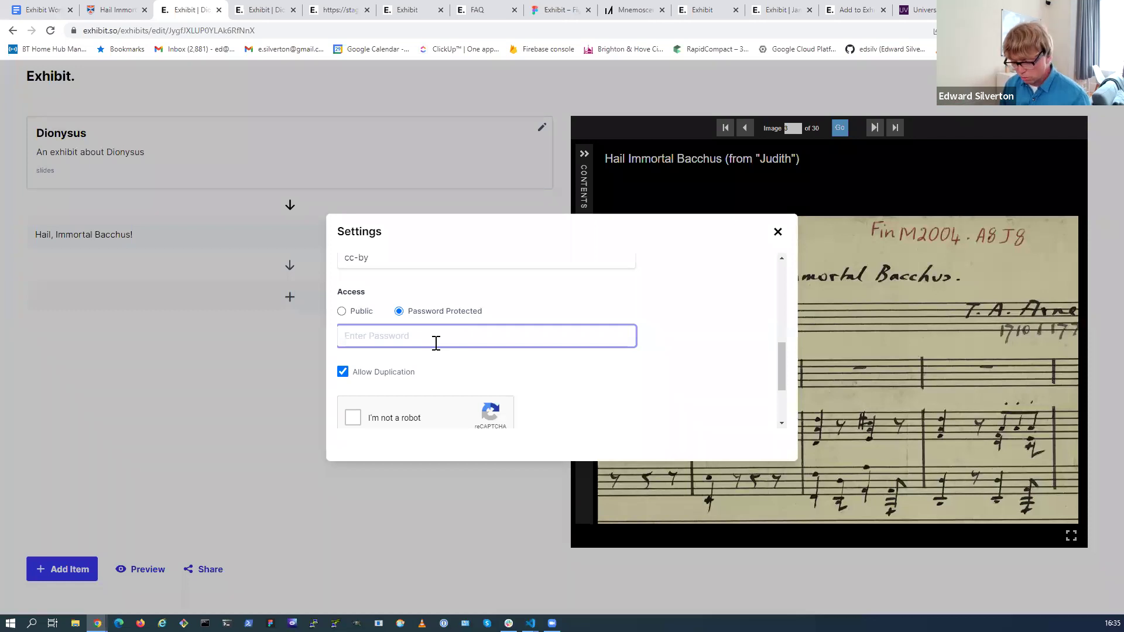
pyautogui.write('••••')
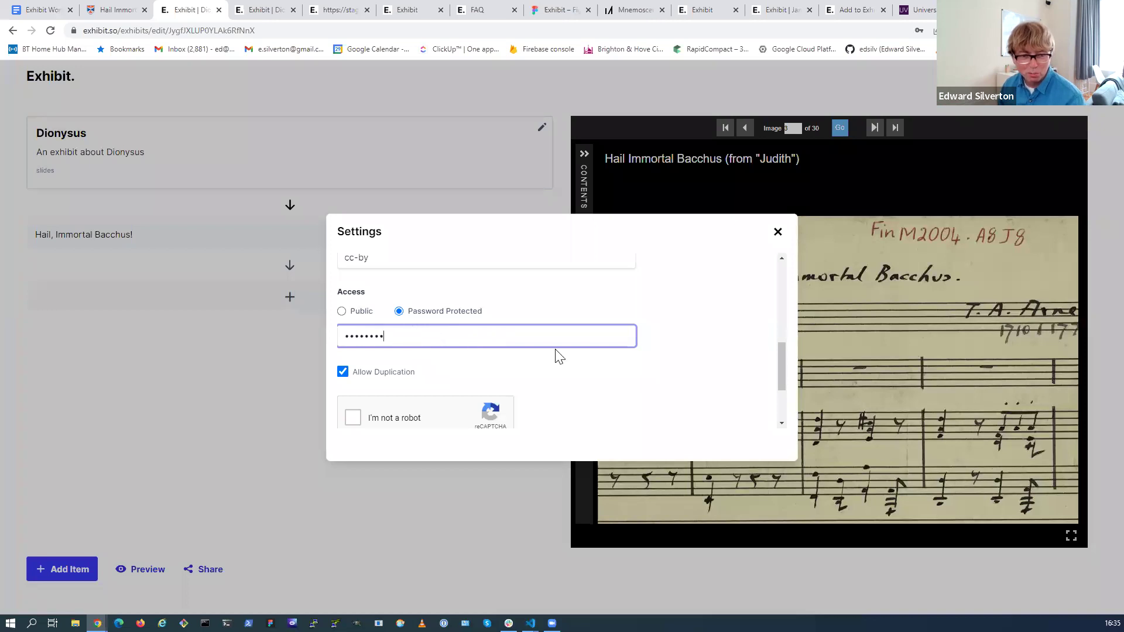
# - Pass reCAPTCHA, accept the terms, save the access settings, and go back to the viewer
pyautogui.scroll(-1, 557, 356)
pyautogui.click(416, 366)
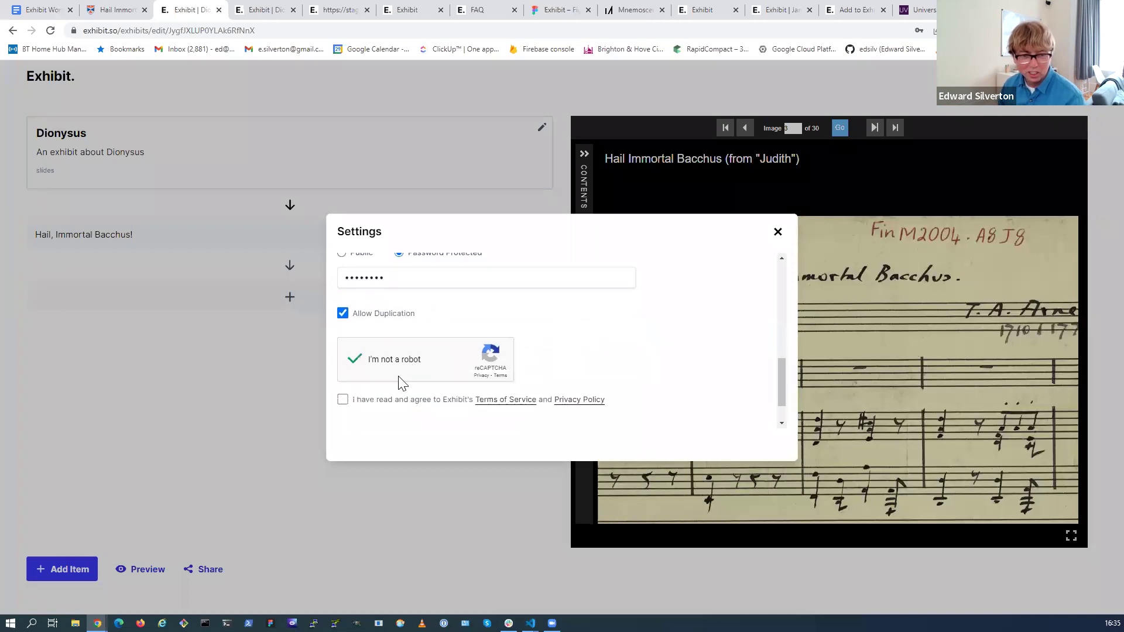
pyautogui.click(392, 404)
pyautogui.scroll(-1, 424, 381)
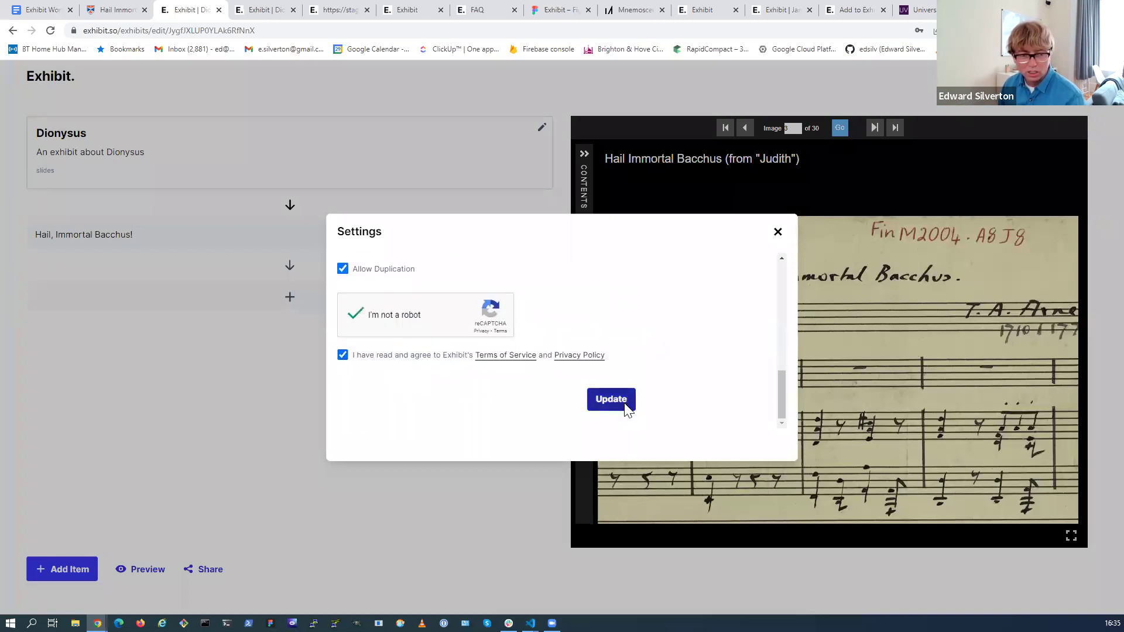
pyautogui.click(622, 406)
pyautogui.click(276, 9)
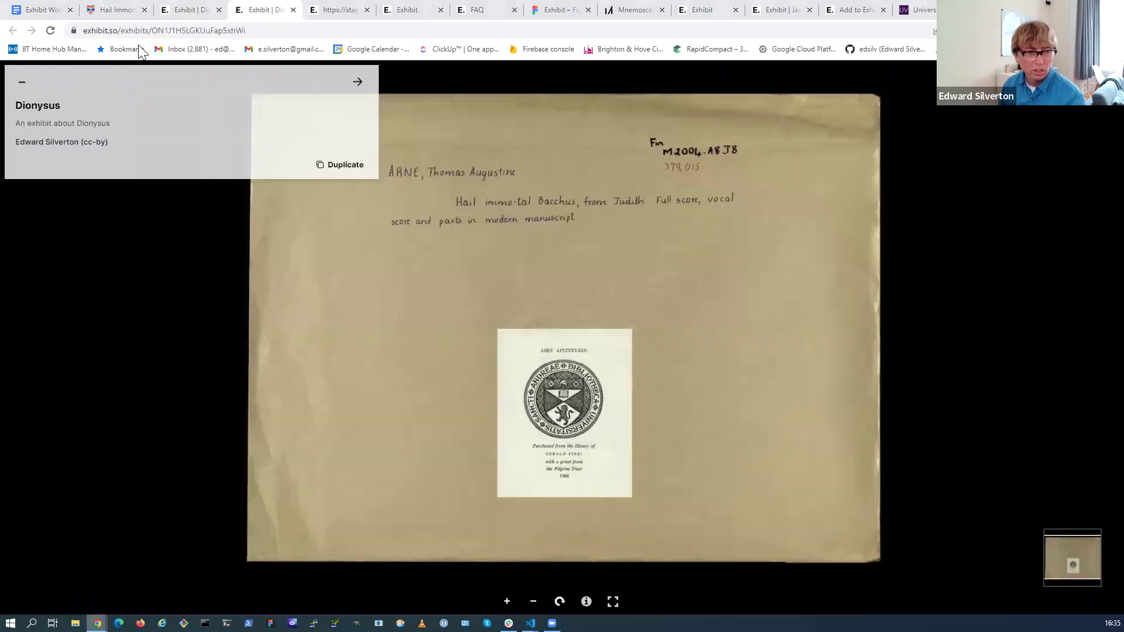
pyautogui.click(149, 31)
pyautogui.rightClick(149, 31)
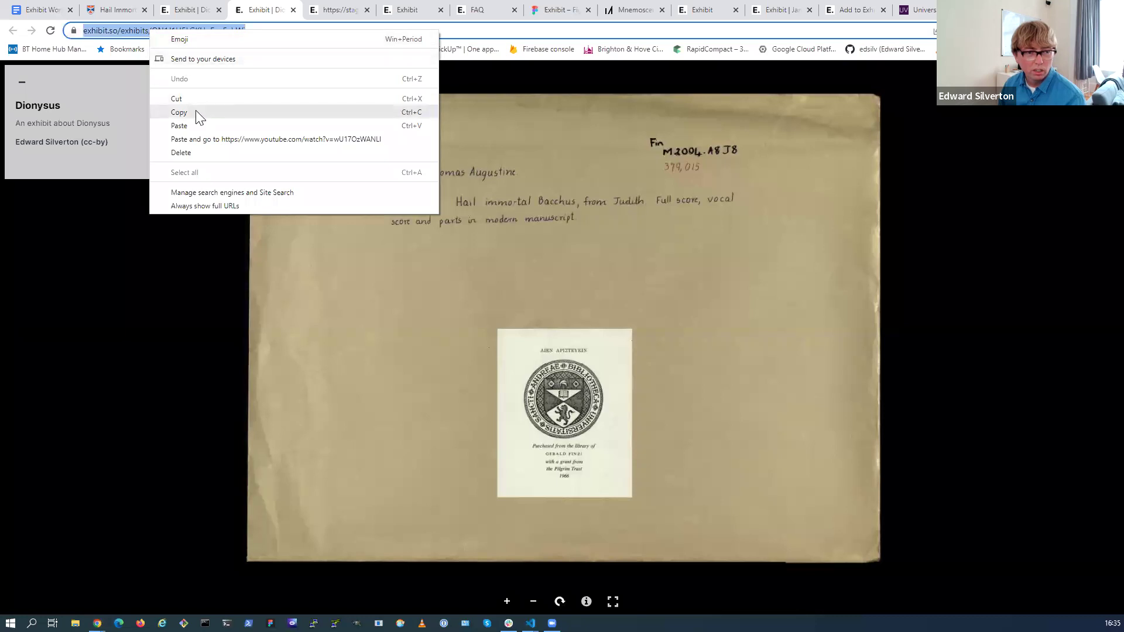
pyautogui.click(195, 112)
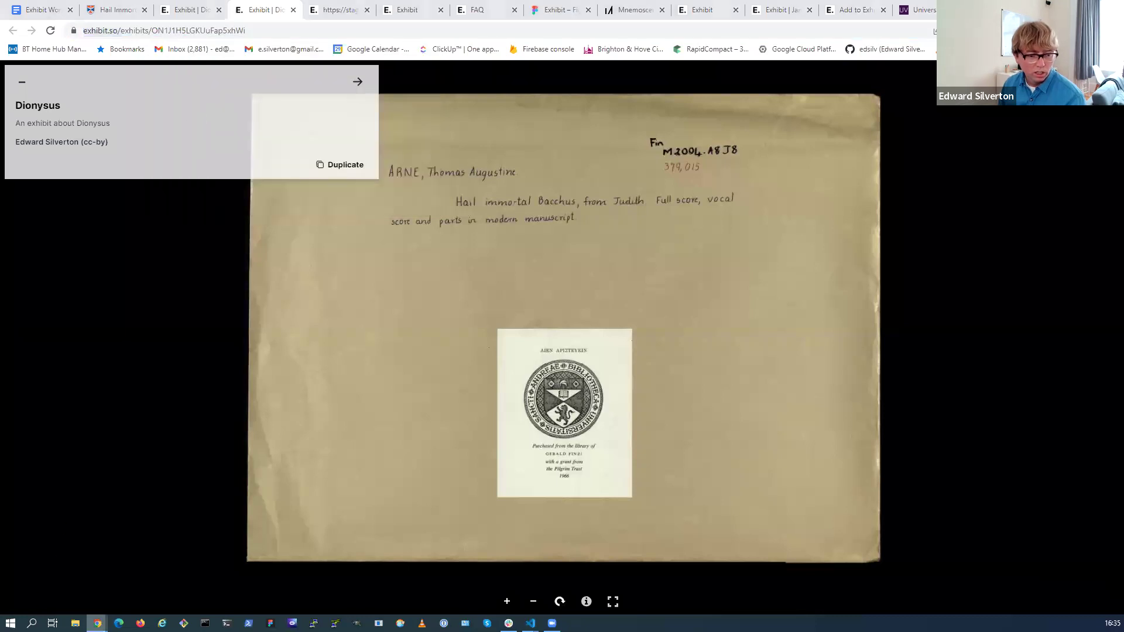
pyautogui.rightClick(98, 623)
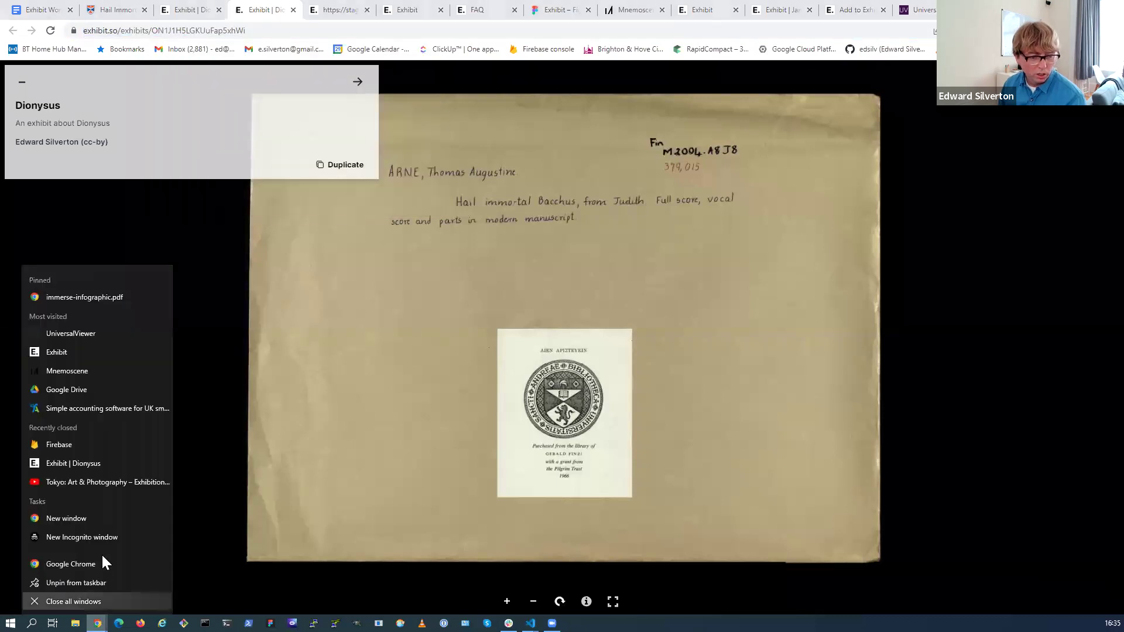
pyautogui.click(211, 119)
pyautogui.hotkey('ctrl', 'shift', 'n')
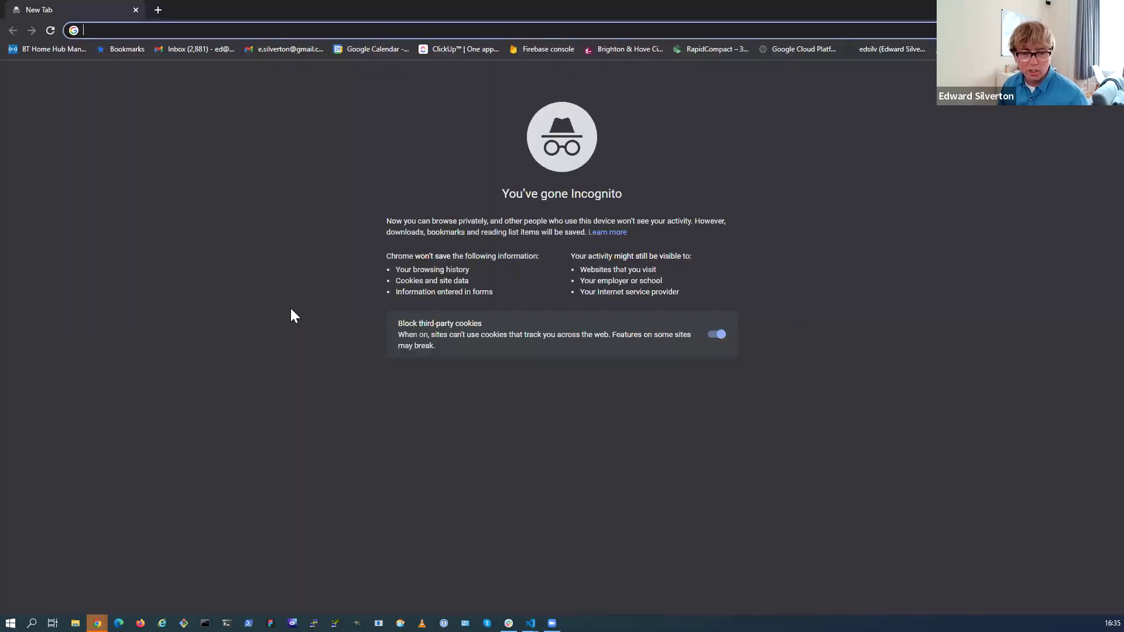
pyautogui.hotkey('ctrl', 'w')
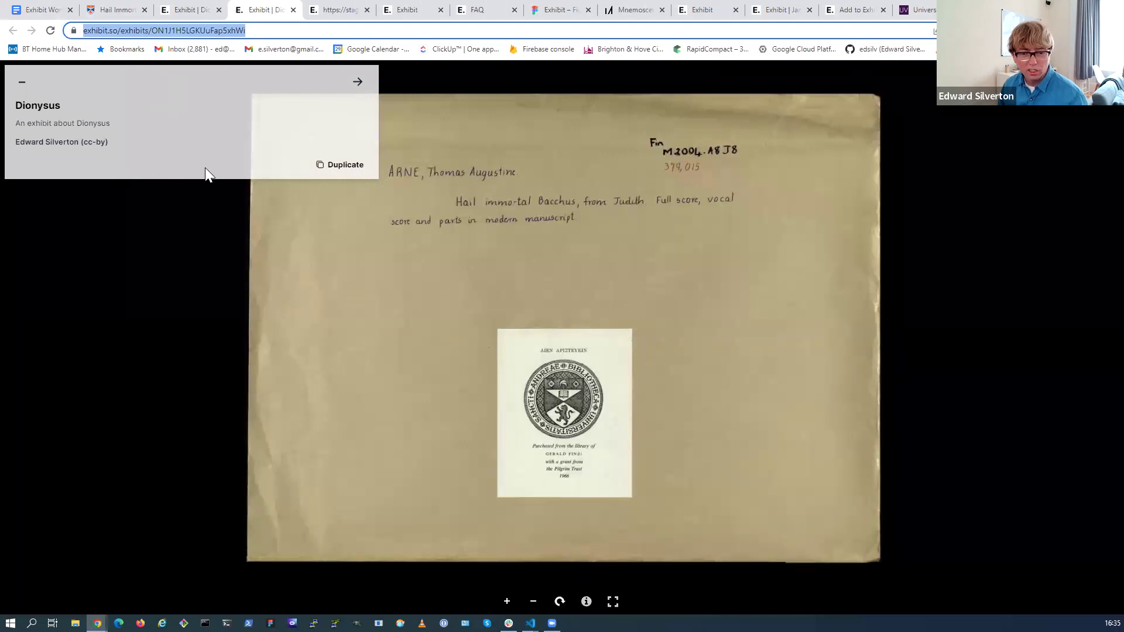
pyautogui.click(223, 167)
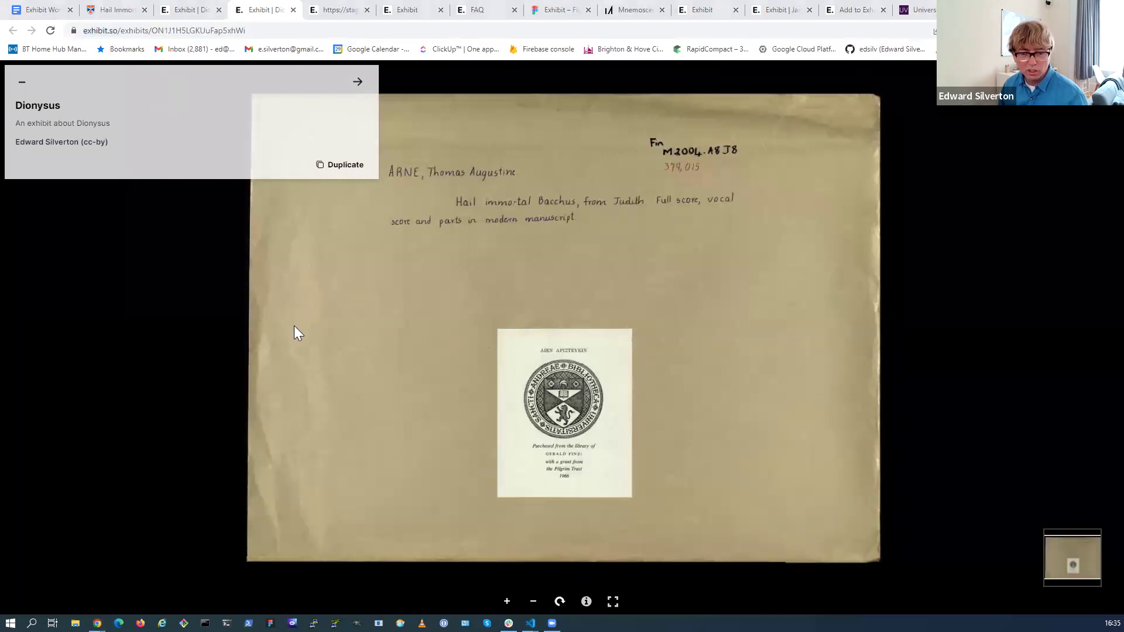
pyautogui.moveTo(97, 623)
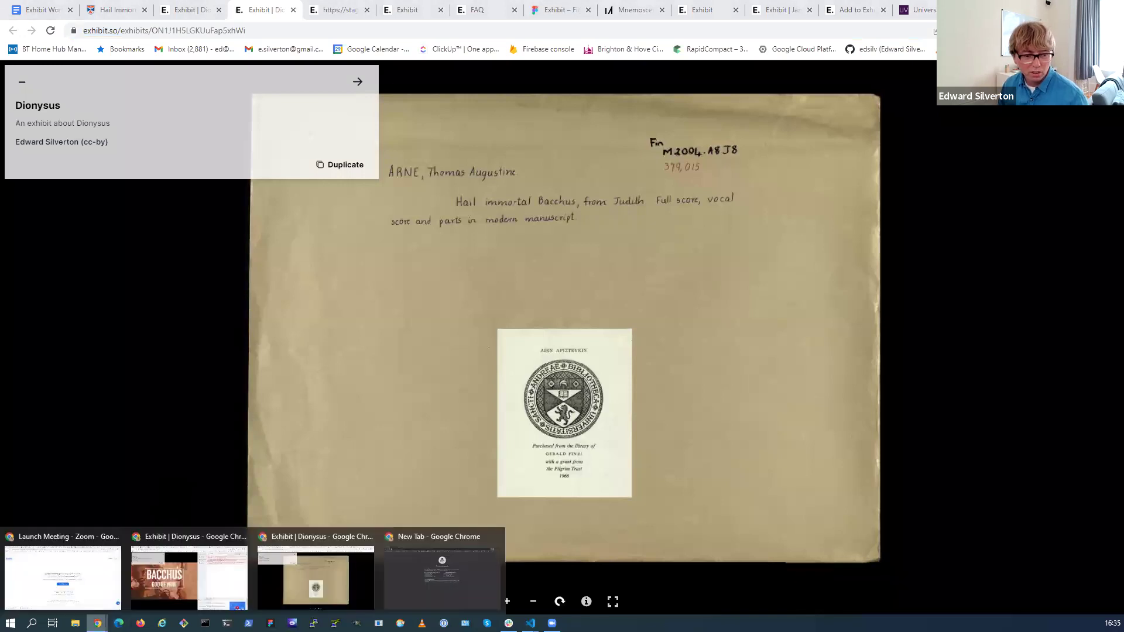
pyautogui.click(449, 565)
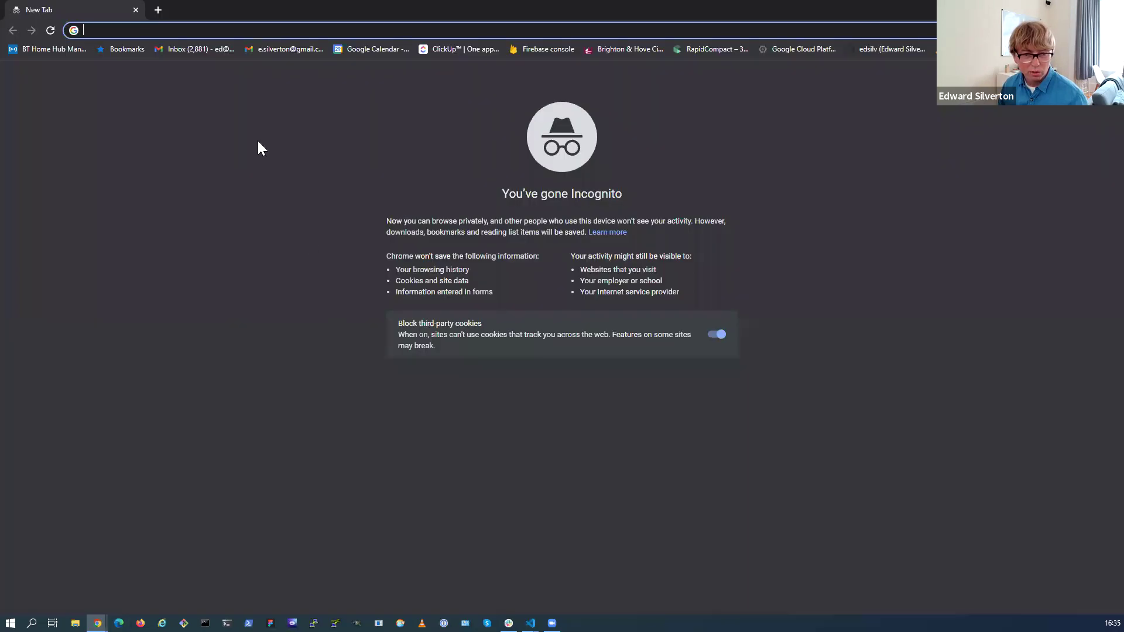
pyautogui.hotkey('ctrl', 'v')
pyautogui.press('Return')
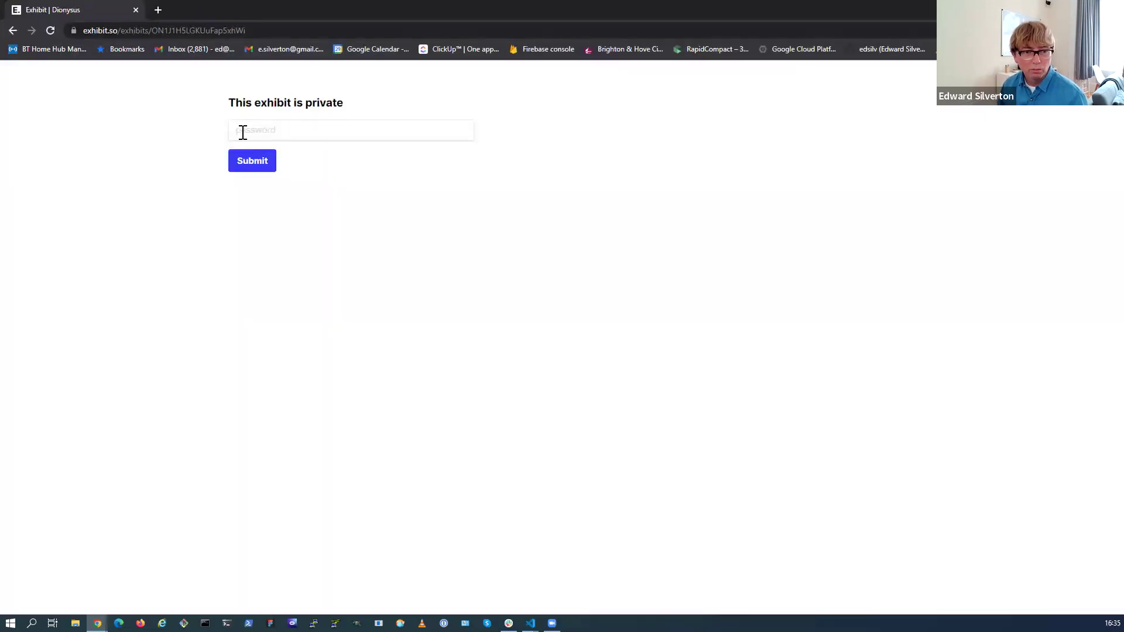
pyautogui.click(289, 134)
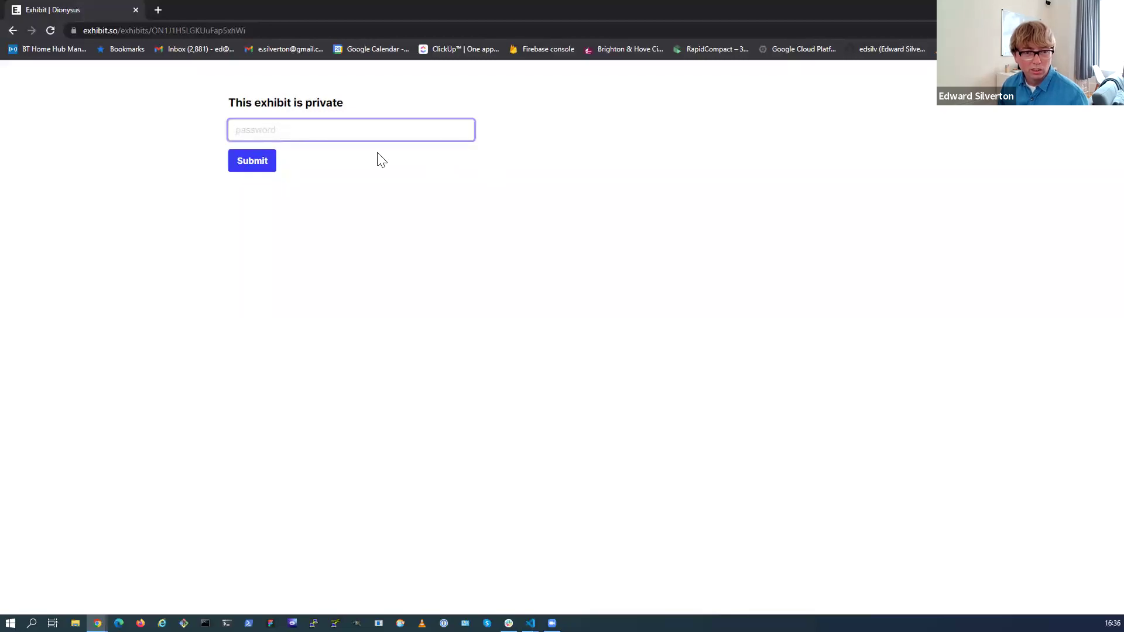
pyautogui.write('********')
pyautogui.click(262, 162)
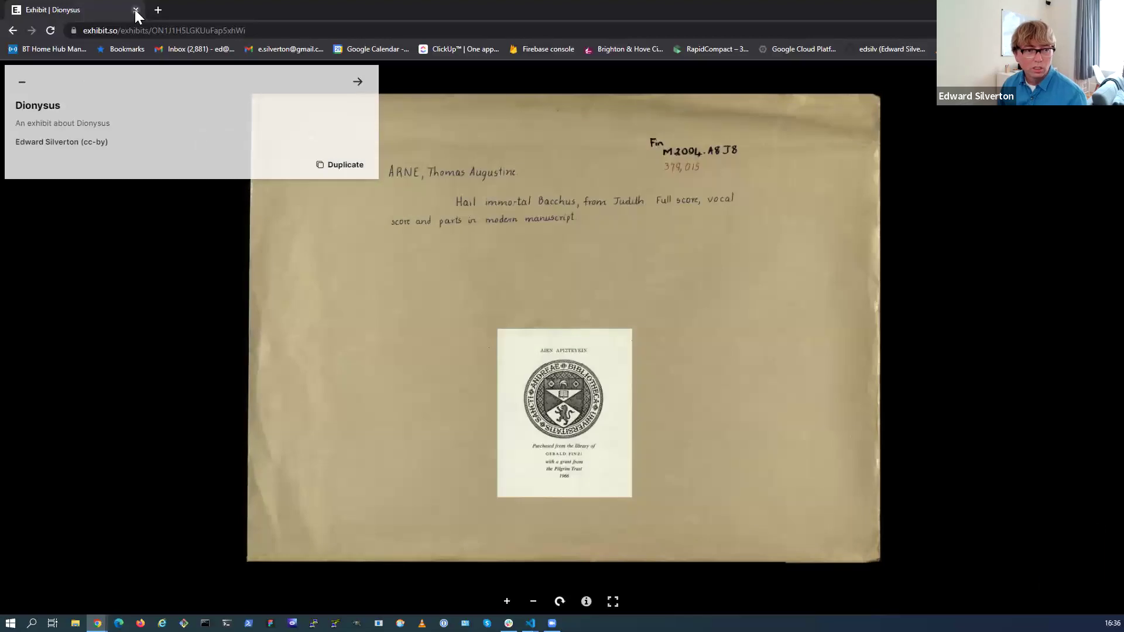
pyautogui.click(135, 10)
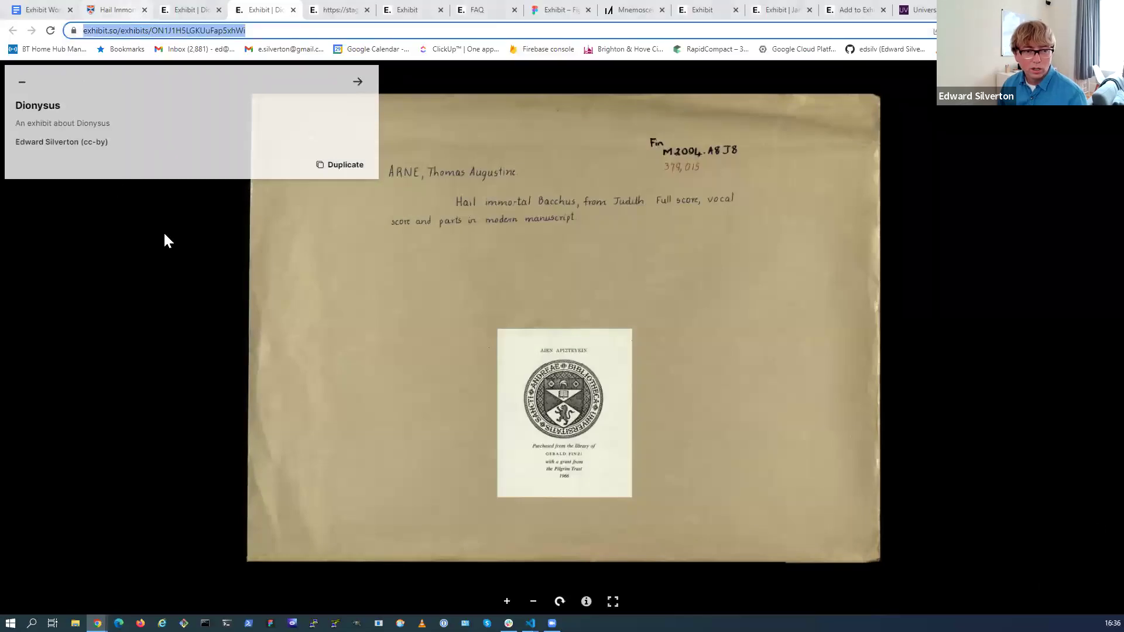
# - Copy the Bacchus and Ariadne manifest link from the Exhibit Workshop notes, then return to the exhibit editor
pyautogui.click(36, 10)
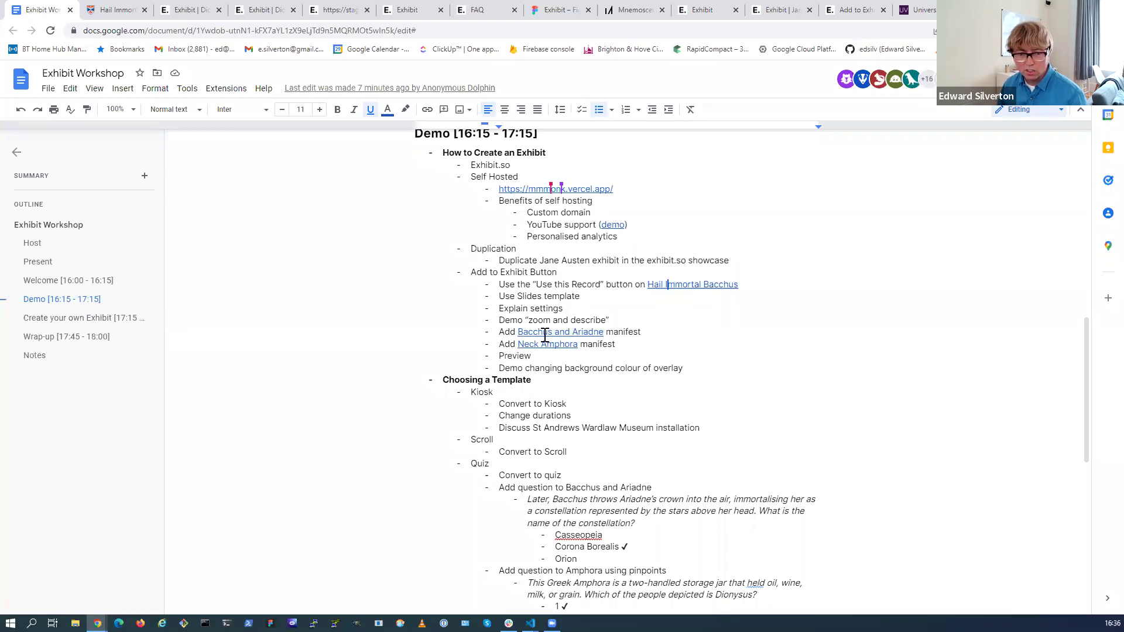
pyautogui.click(544, 333)
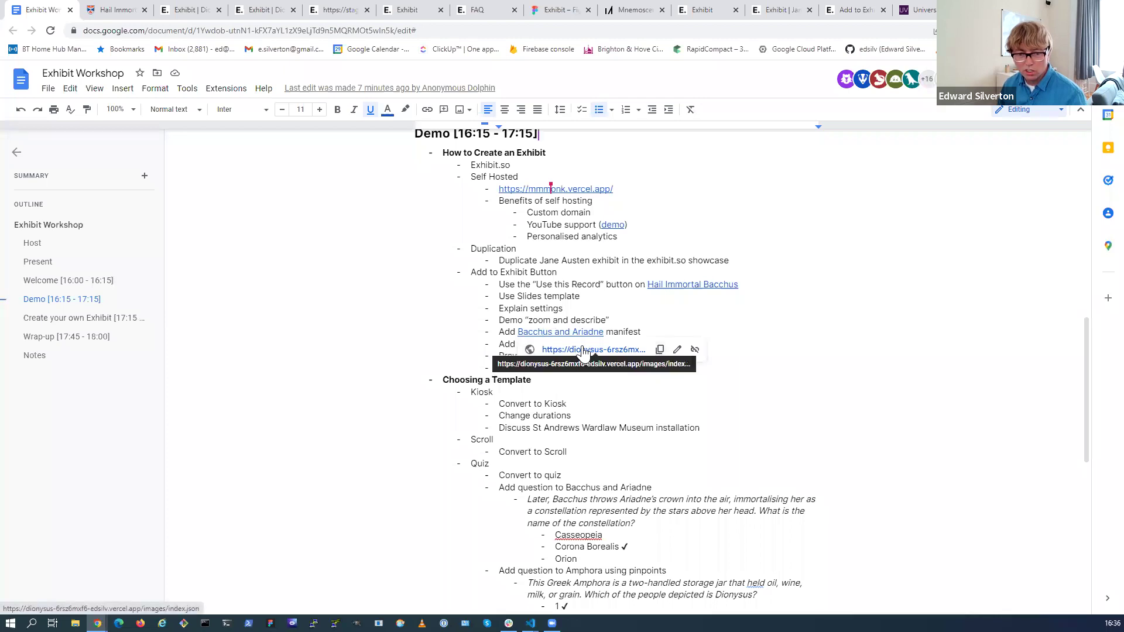
pyautogui.click(660, 350)
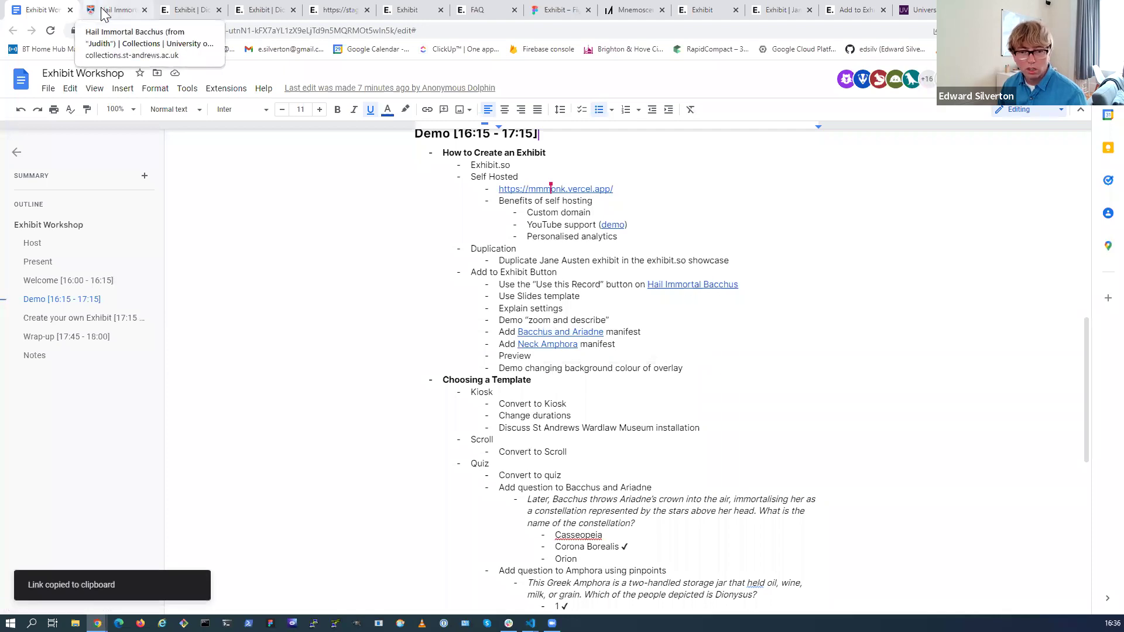
pyautogui.click(186, 12)
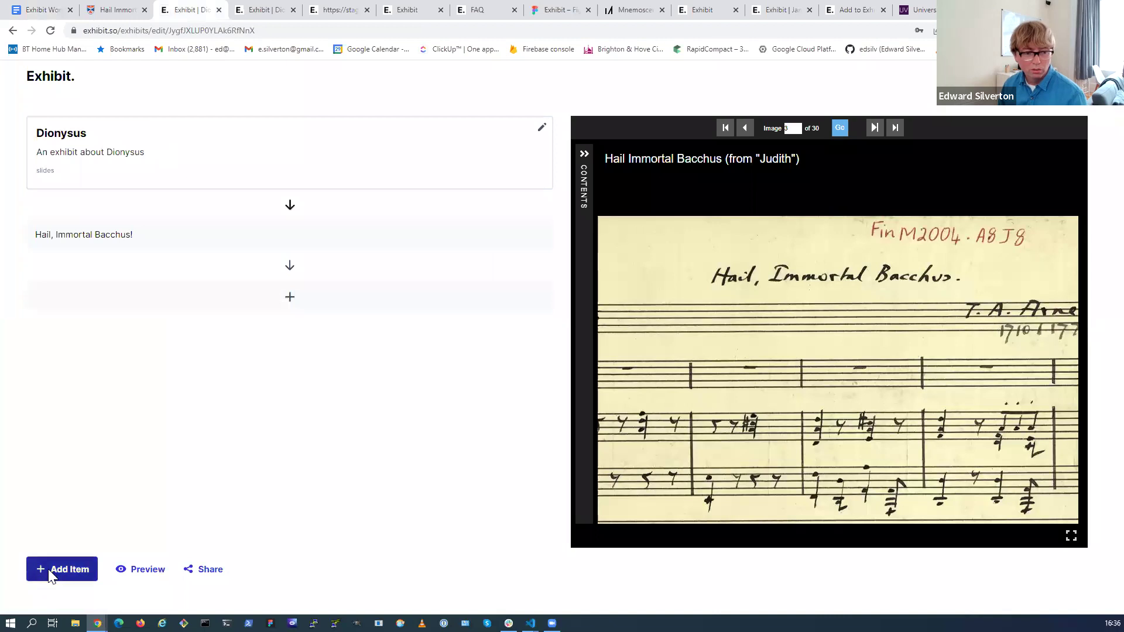
# - Import the Bacchus and Ariadne IIIF manifest and add the Titian painting to the Dionysus exhibit
pyautogui.click(52, 570)
pyautogui.click(310, 409)
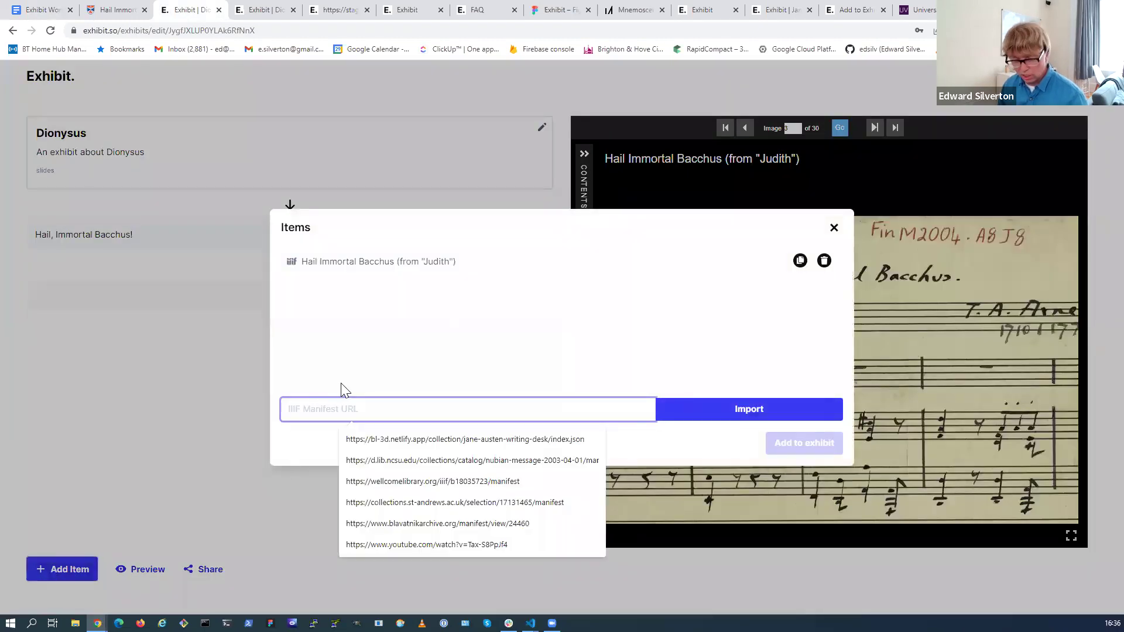
pyautogui.click(600, 426)
pyautogui.click(751, 417)
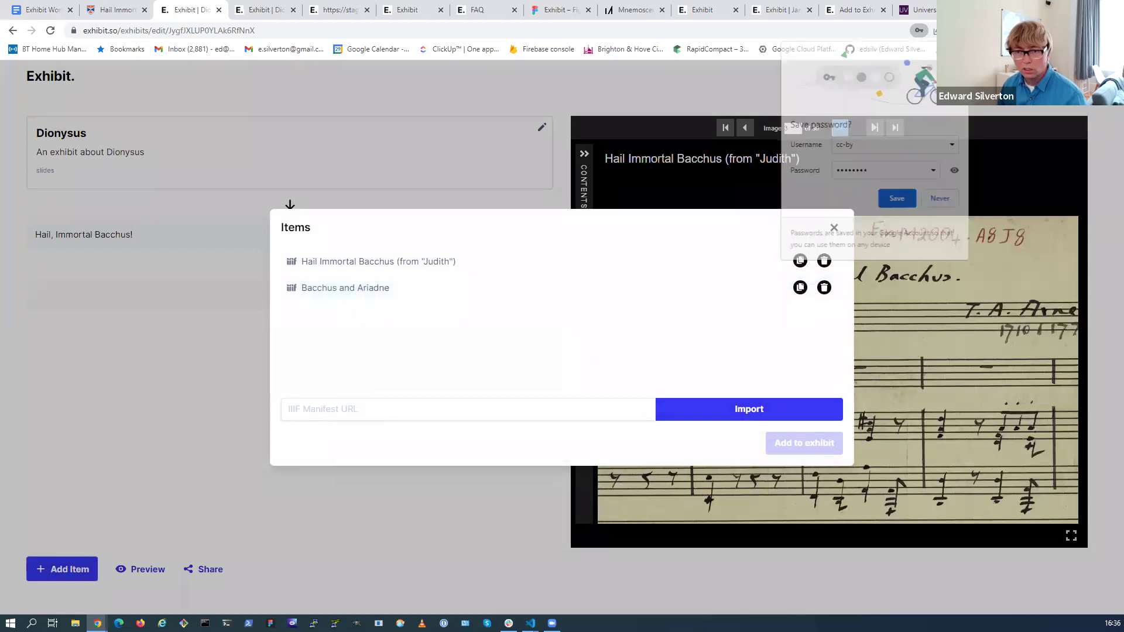
pyautogui.click(314, 297)
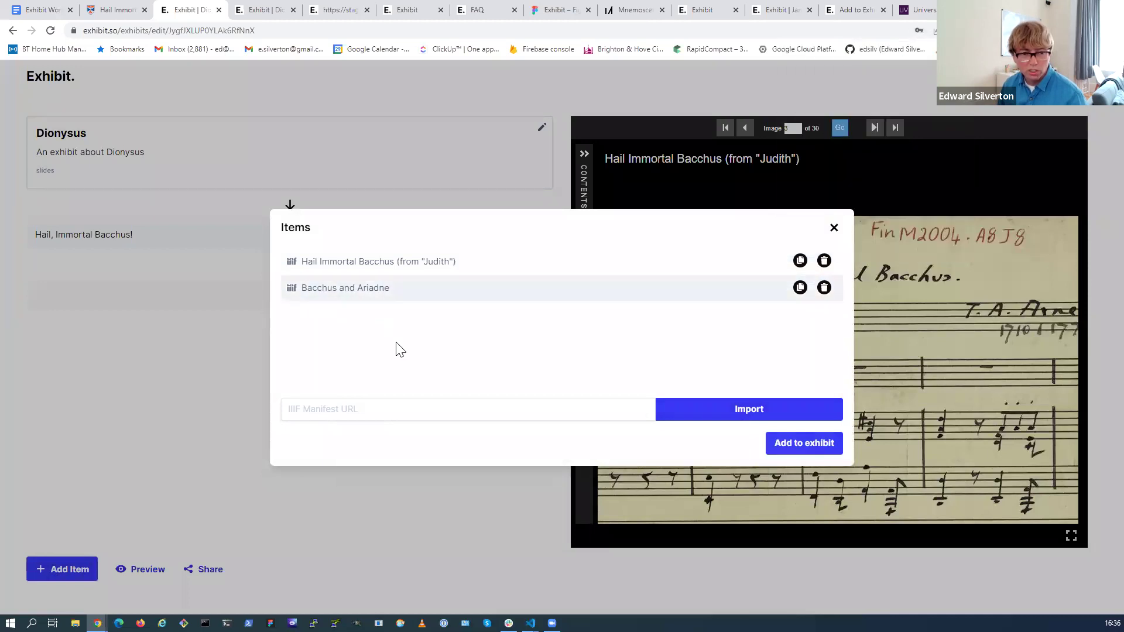
pyautogui.click(786, 454)
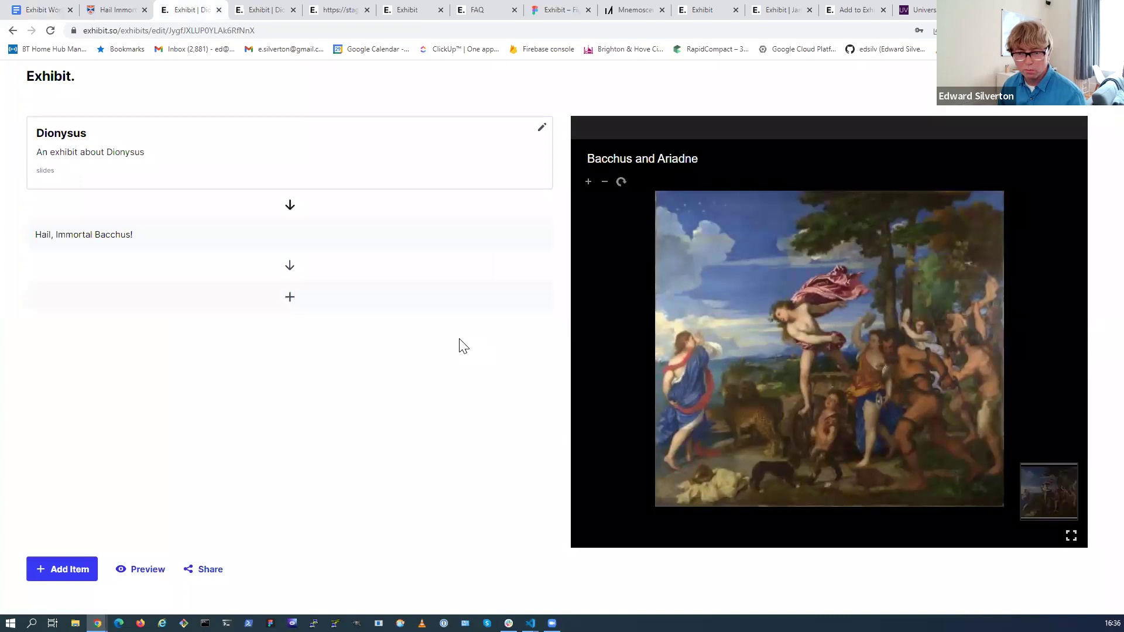
pyautogui.scroll(1, 800, 334)
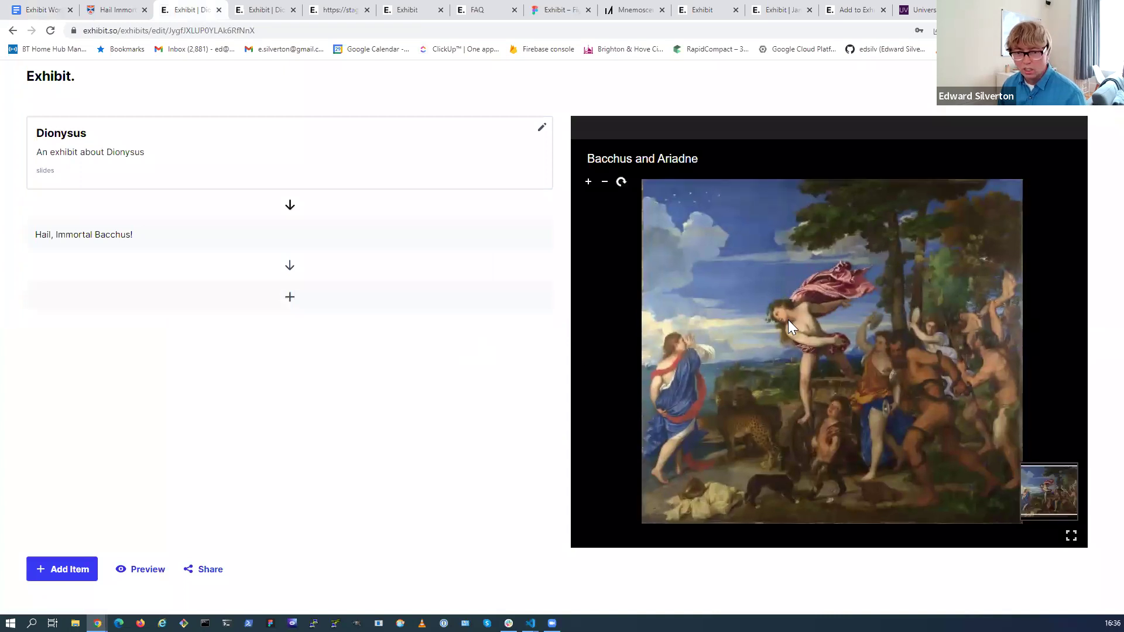
pyautogui.scroll(10, 660, 357)
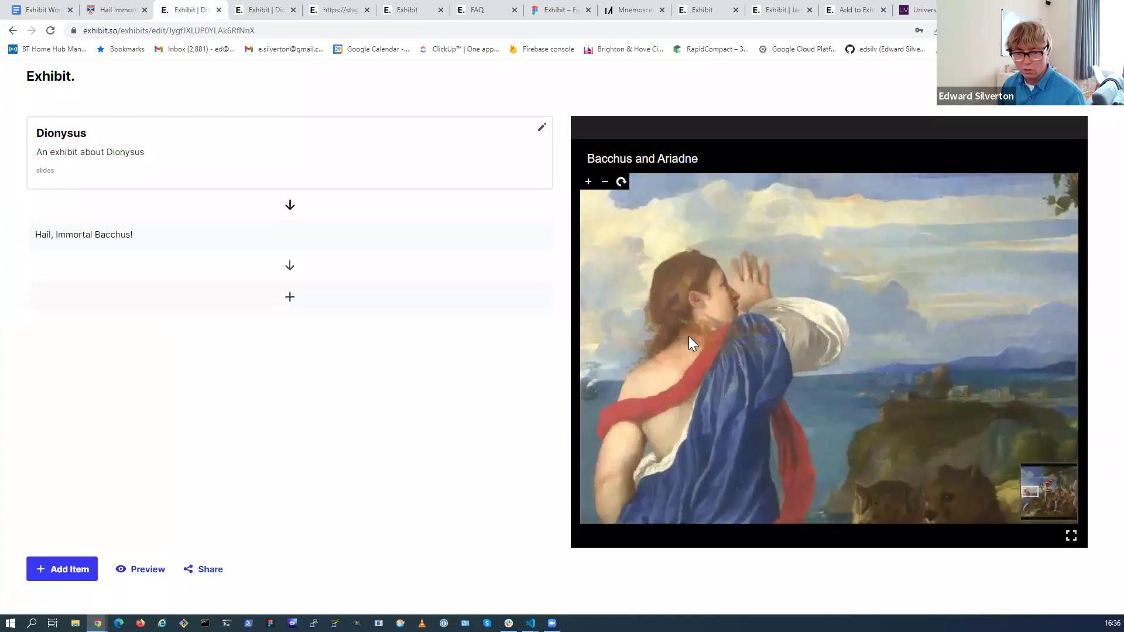
pyautogui.scroll(-2, 707, 323)
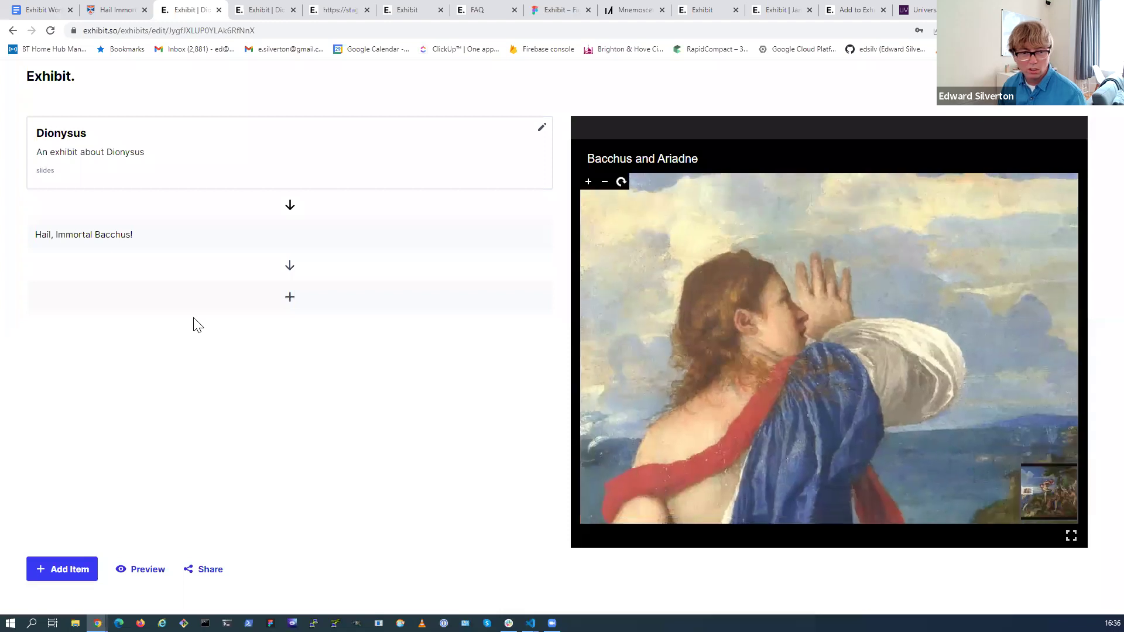
# - Insert a comment item reading 'Ariadne', formatted bold, italic, quoted and orange
pyautogui.click(290, 297)
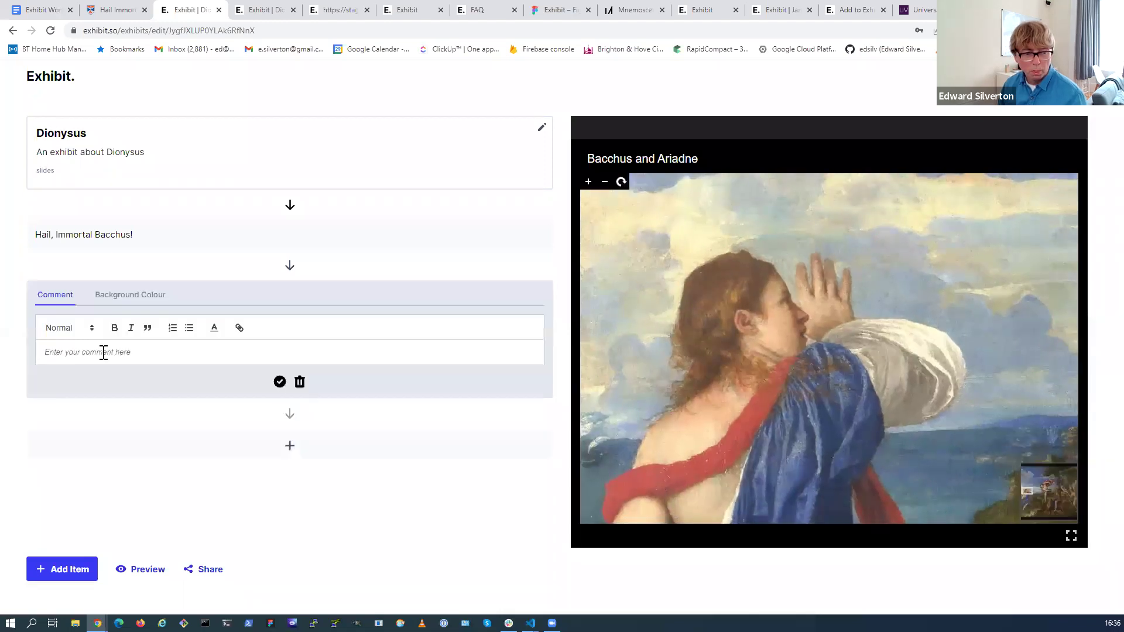
pyautogui.write('Aria')
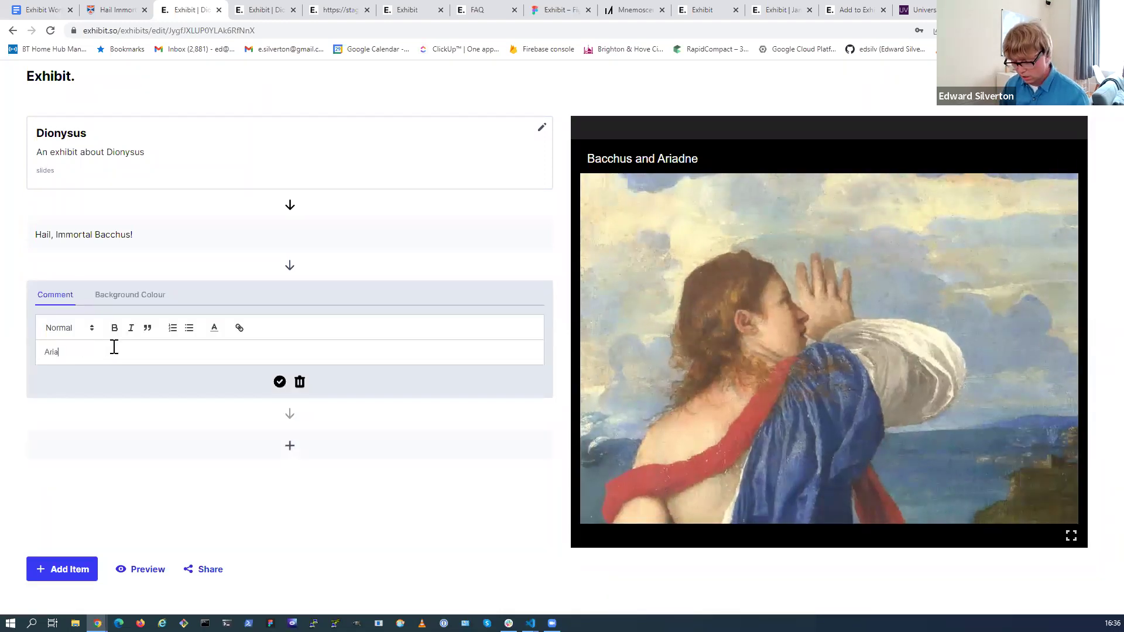
pyautogui.write('dne')
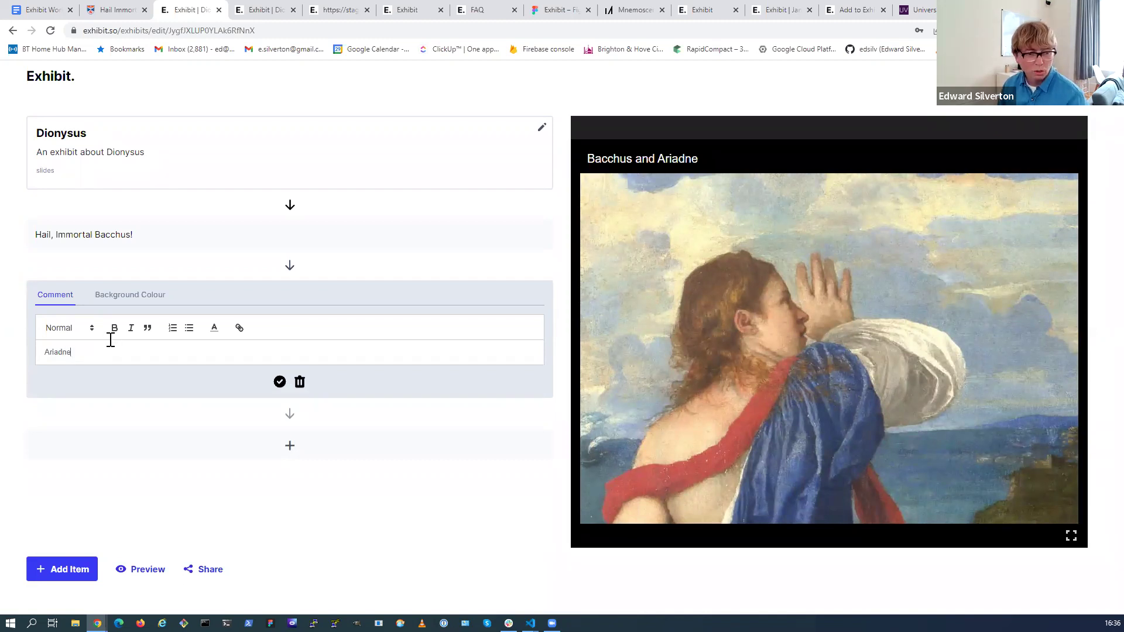
pyautogui.moveTo(101, 359); pyautogui.dragTo(11, 357)
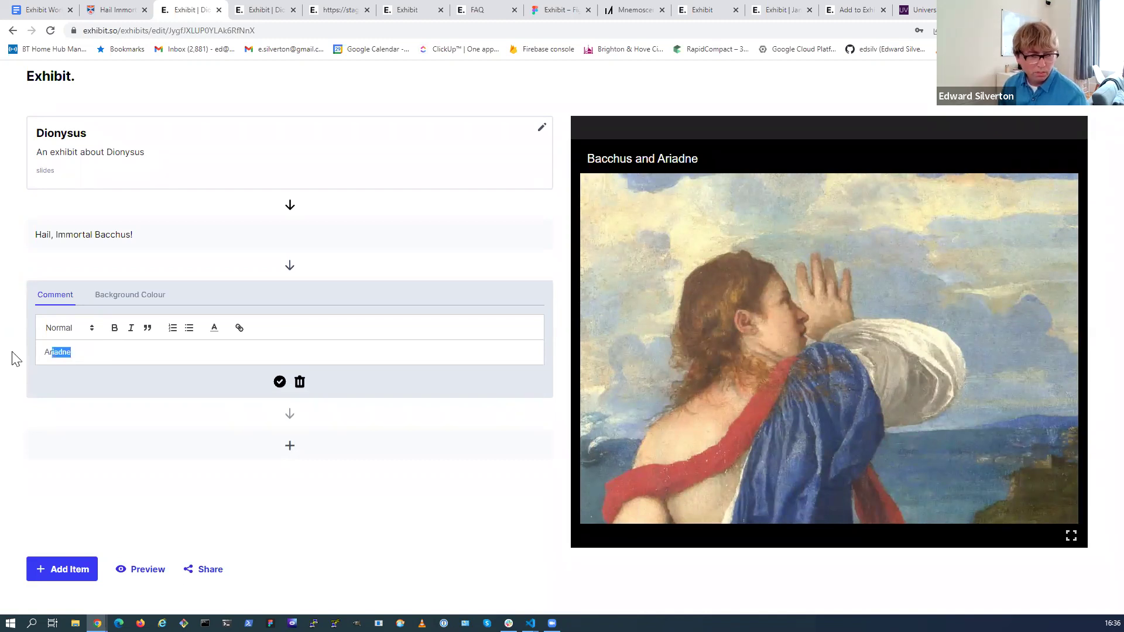
pyautogui.click(113, 332)
pyautogui.click(131, 331)
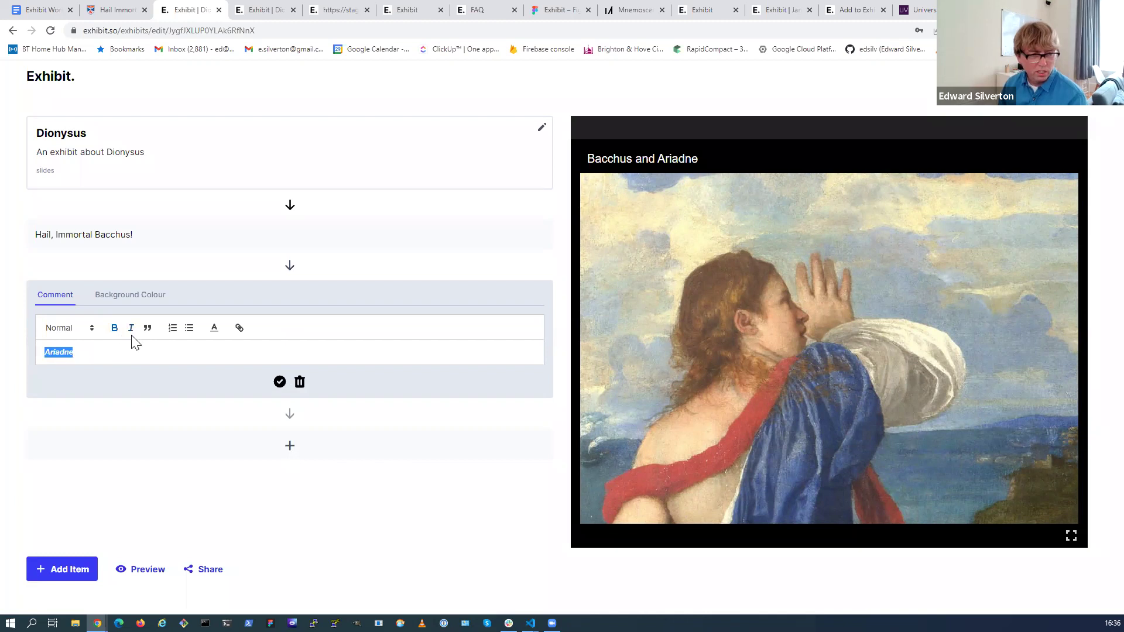
pyautogui.click(147, 330)
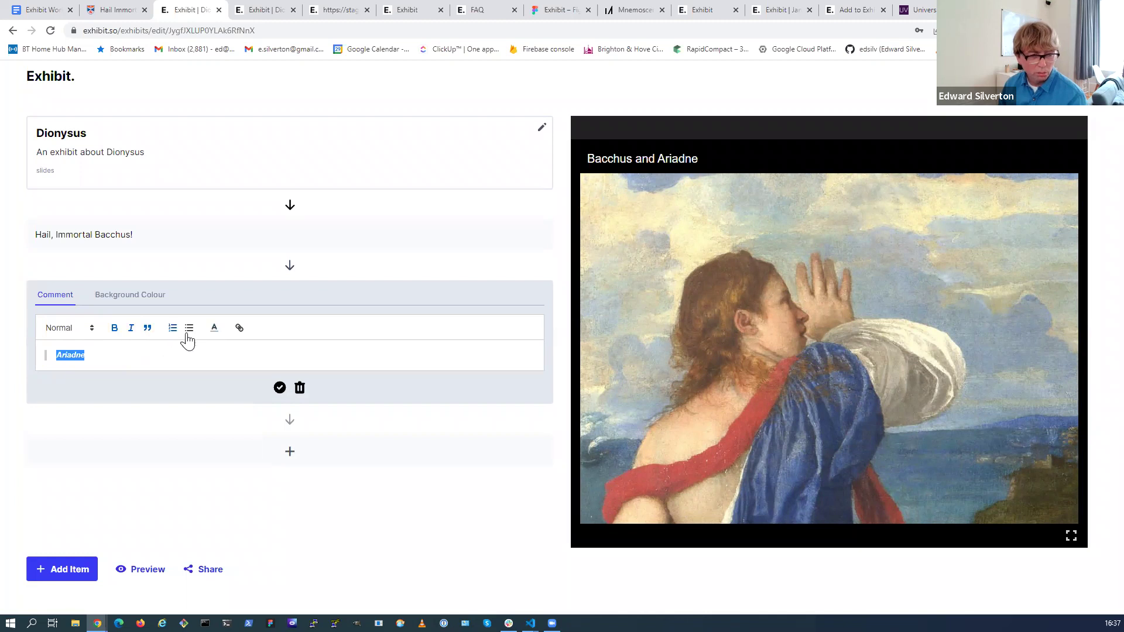
pyautogui.click(214, 334)
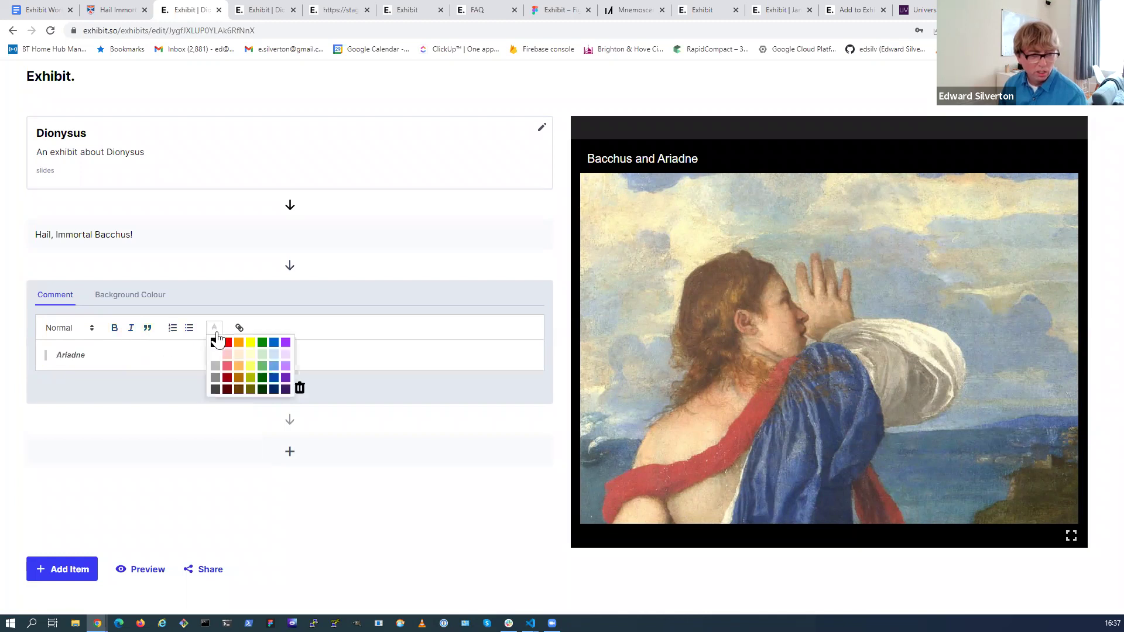
pyautogui.click(236, 344)
pyautogui.click(199, 367)
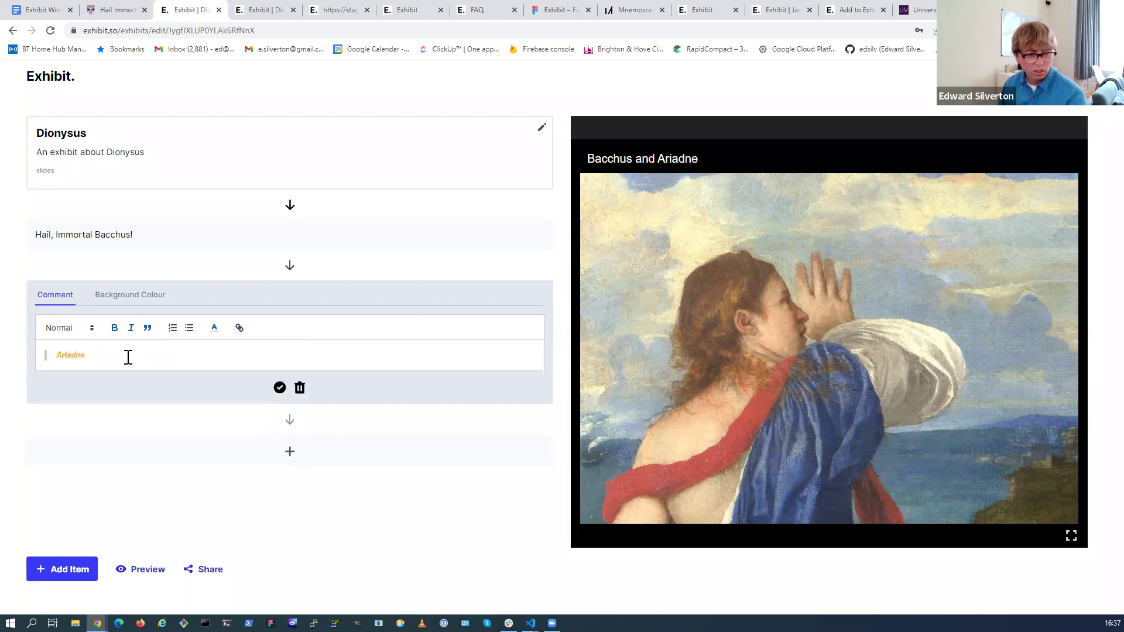
# - Add and remove empty lines below Ariadne
pyautogui.press('Return')
pyautogui.press('BackSpace')
pyautogui.press('Return')
pyautogui.press('Return')
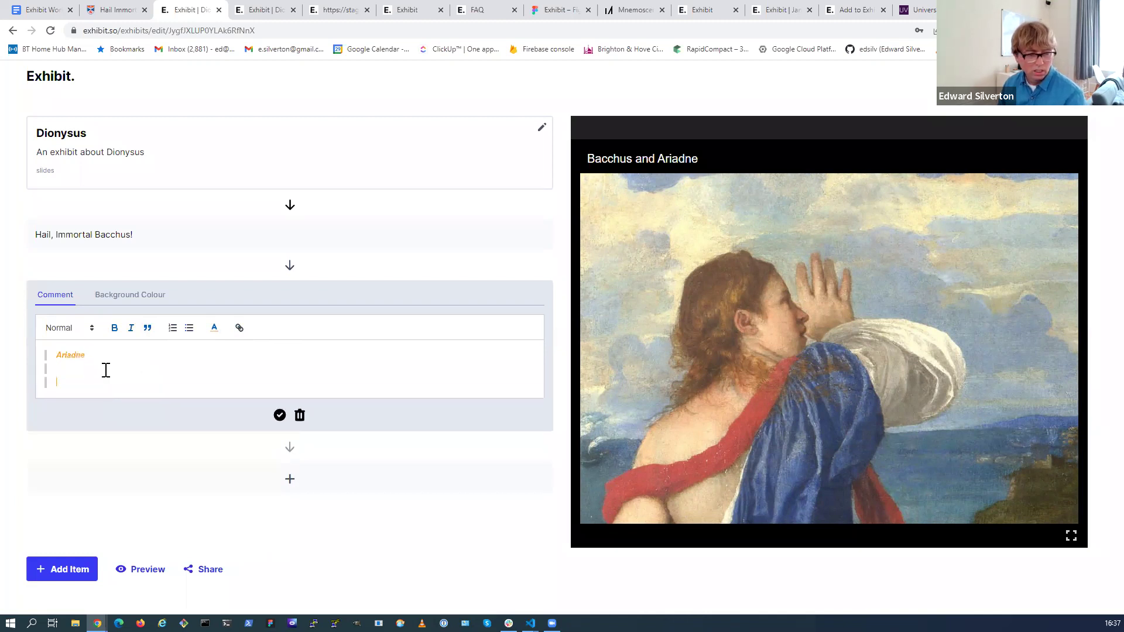
pyautogui.press('BackSpace')
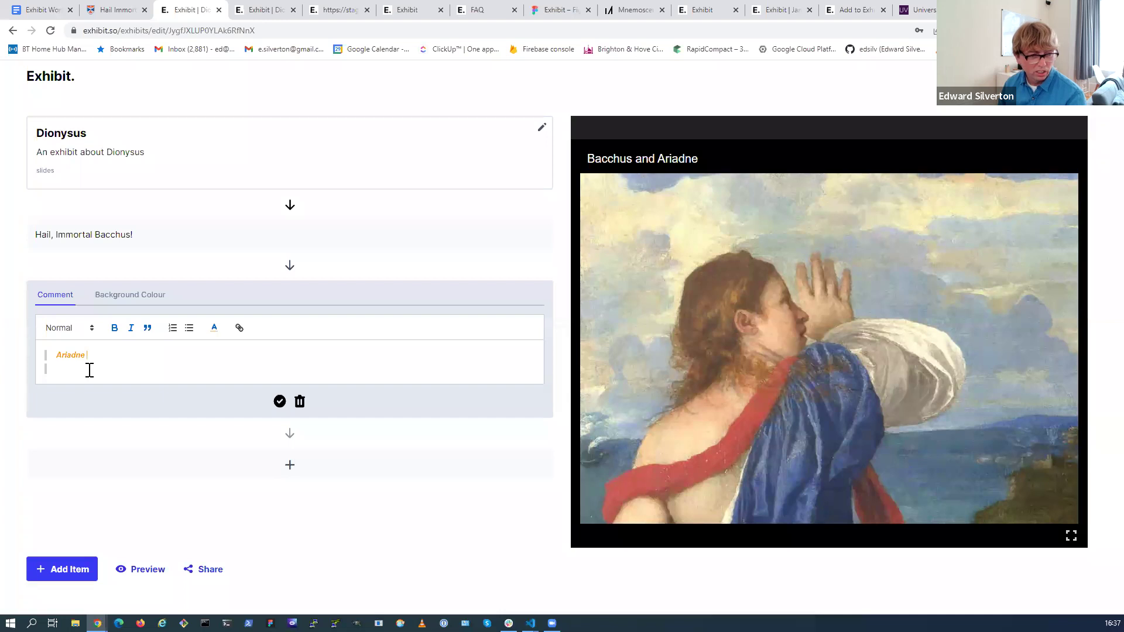
pyautogui.press('BackSpace')
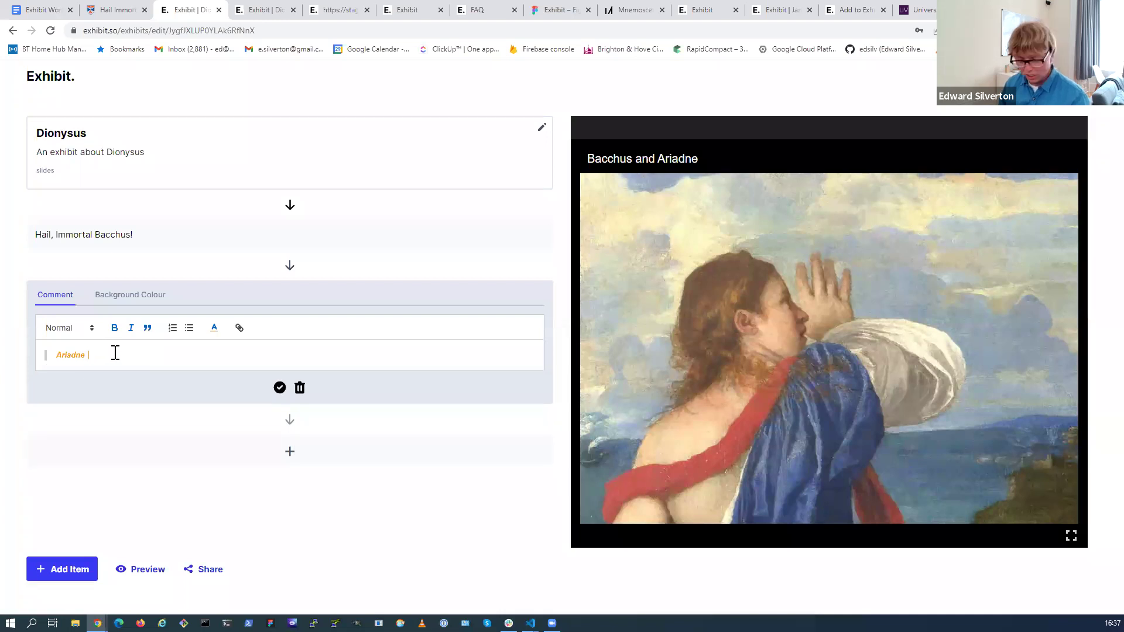
pyautogui.write('link')
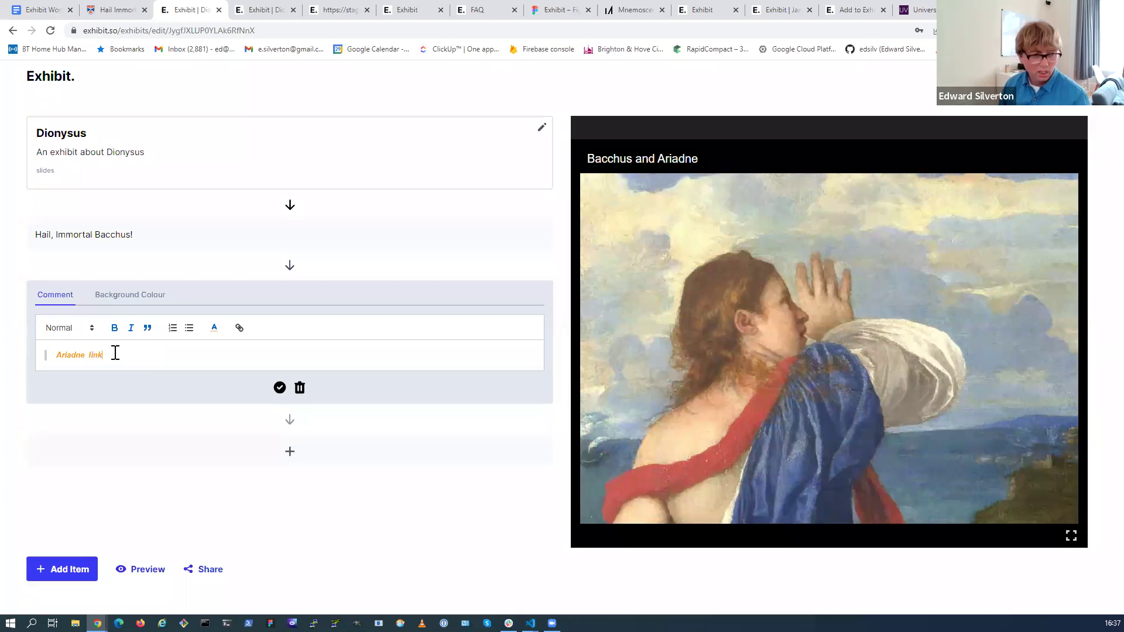
pyautogui.moveTo(103, 354); pyautogui.dragTo(90, 356)
pyautogui.click(131, 328)
pyautogui.click(115, 328)
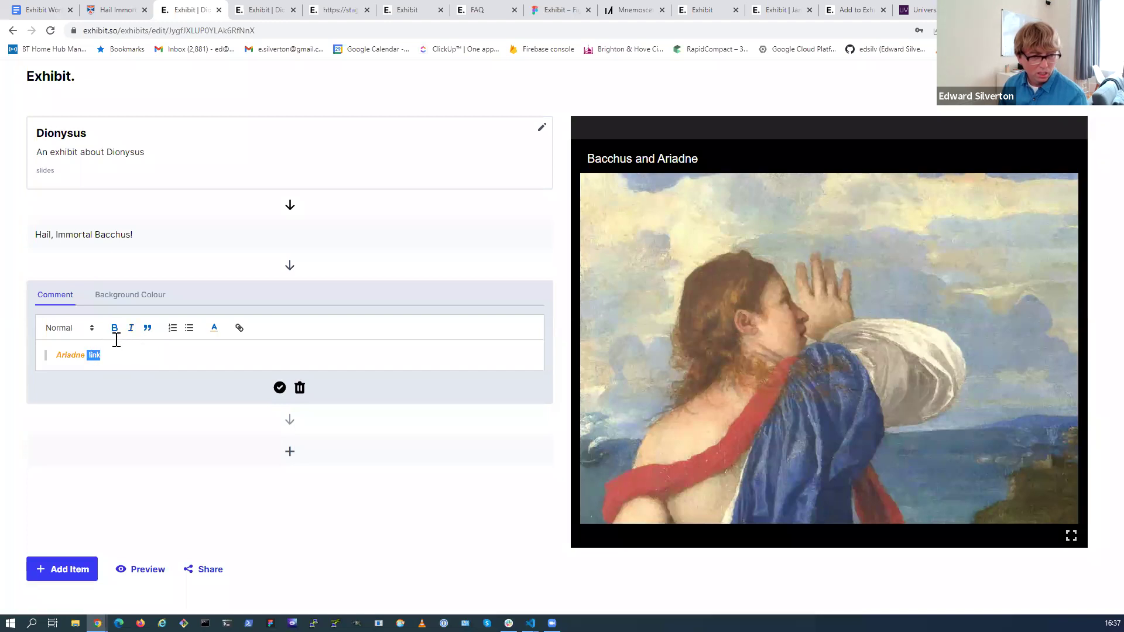
pyautogui.click(240, 328)
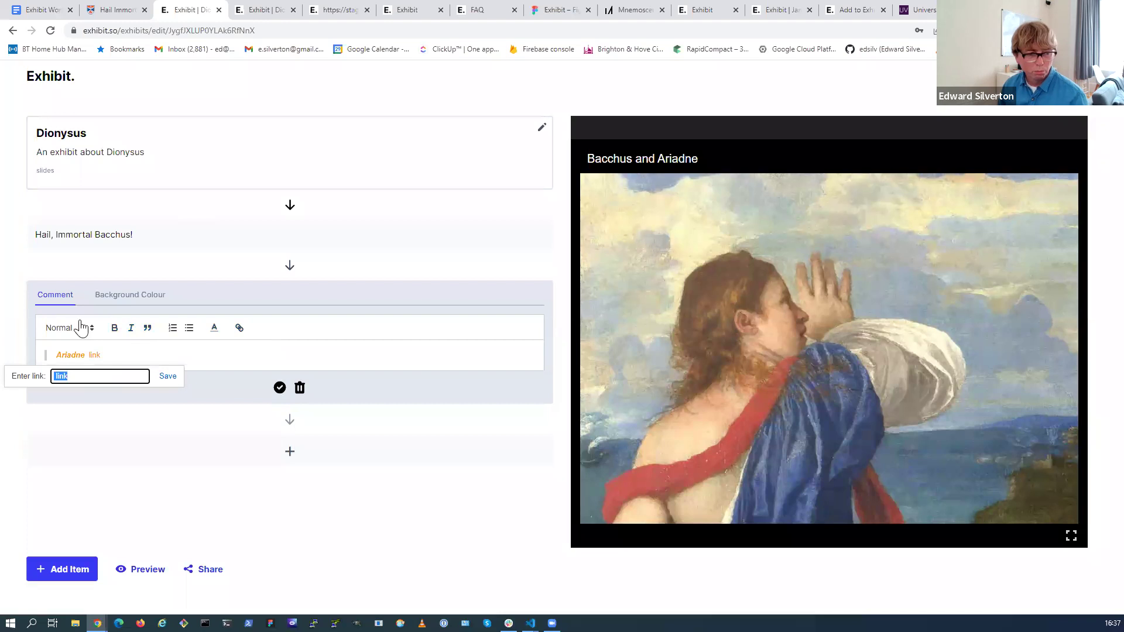
pyautogui.write('www')
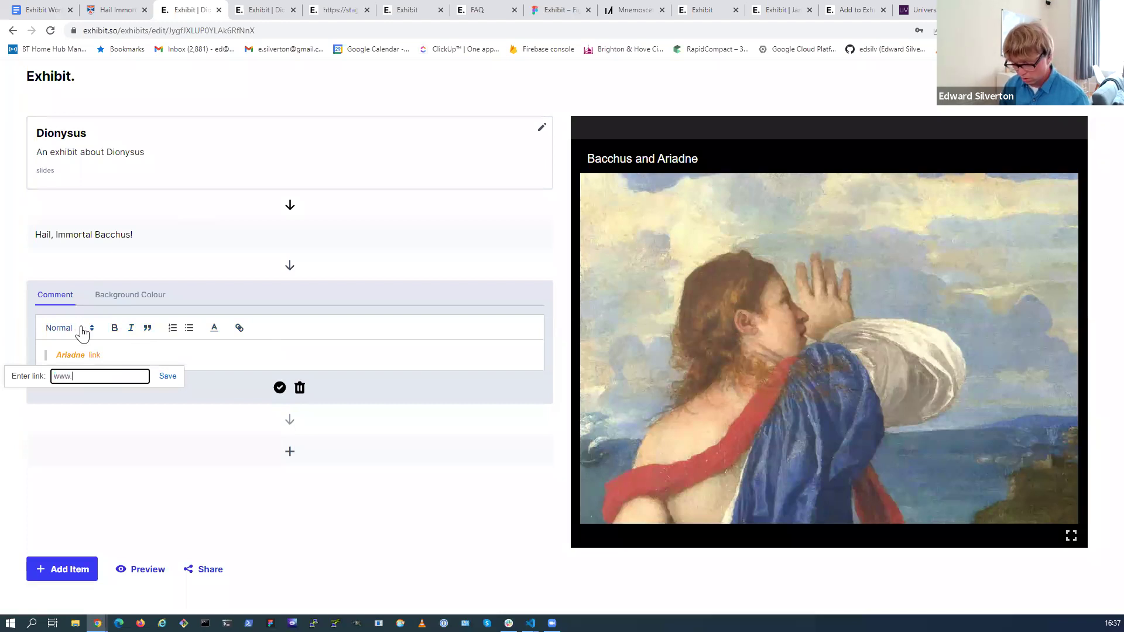
pyautogui.write('.ariadne.com')
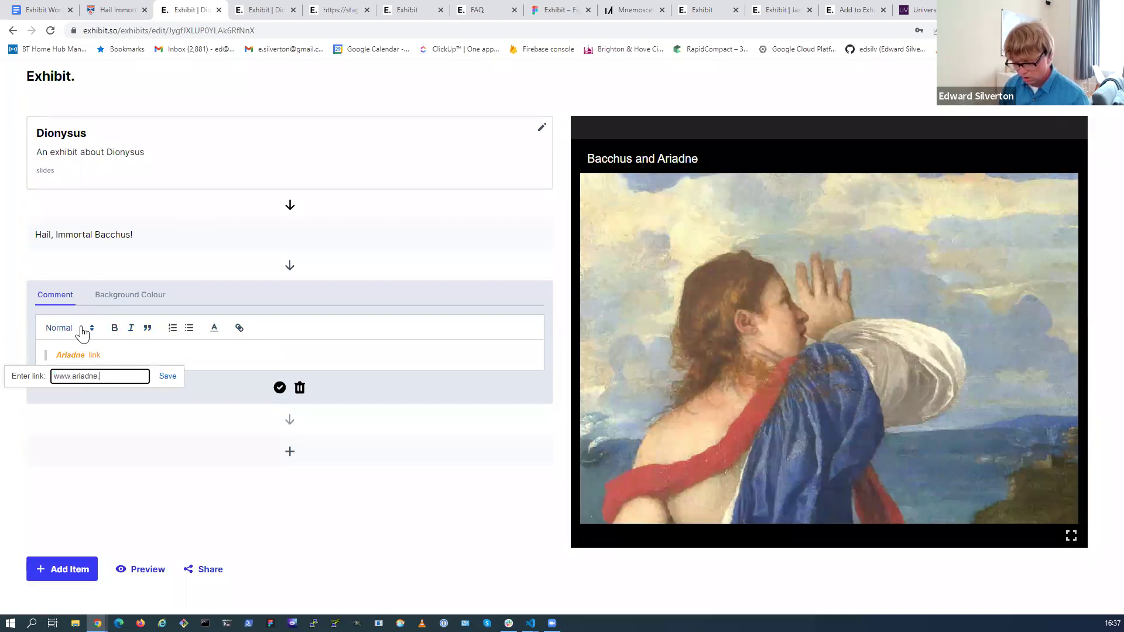
pyautogui.click(172, 381)
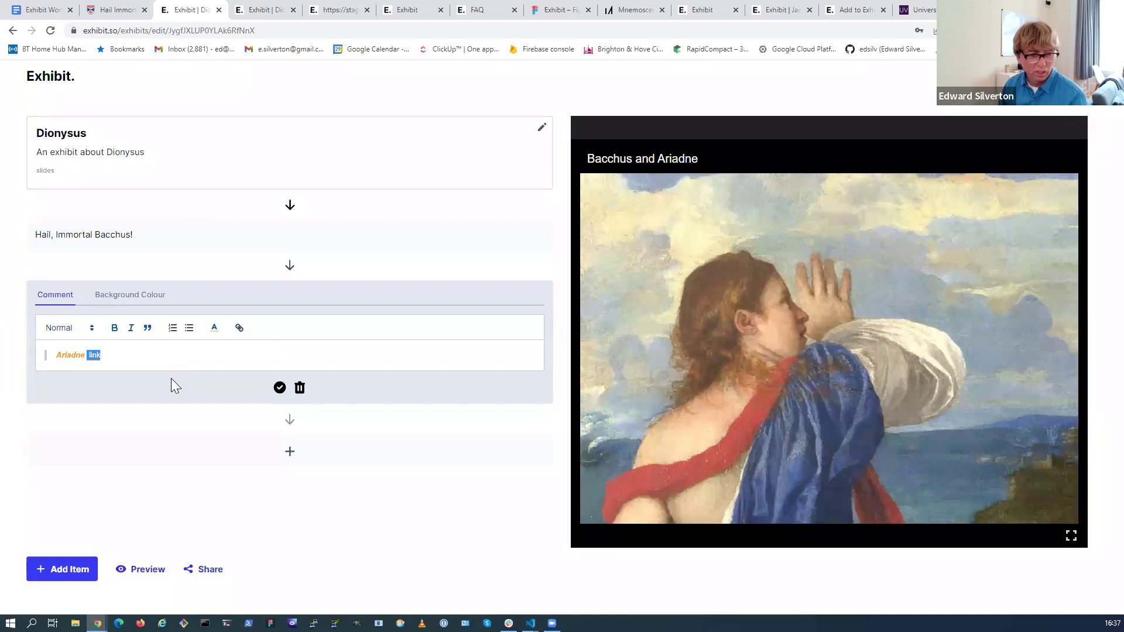
pyautogui.click(103, 361)
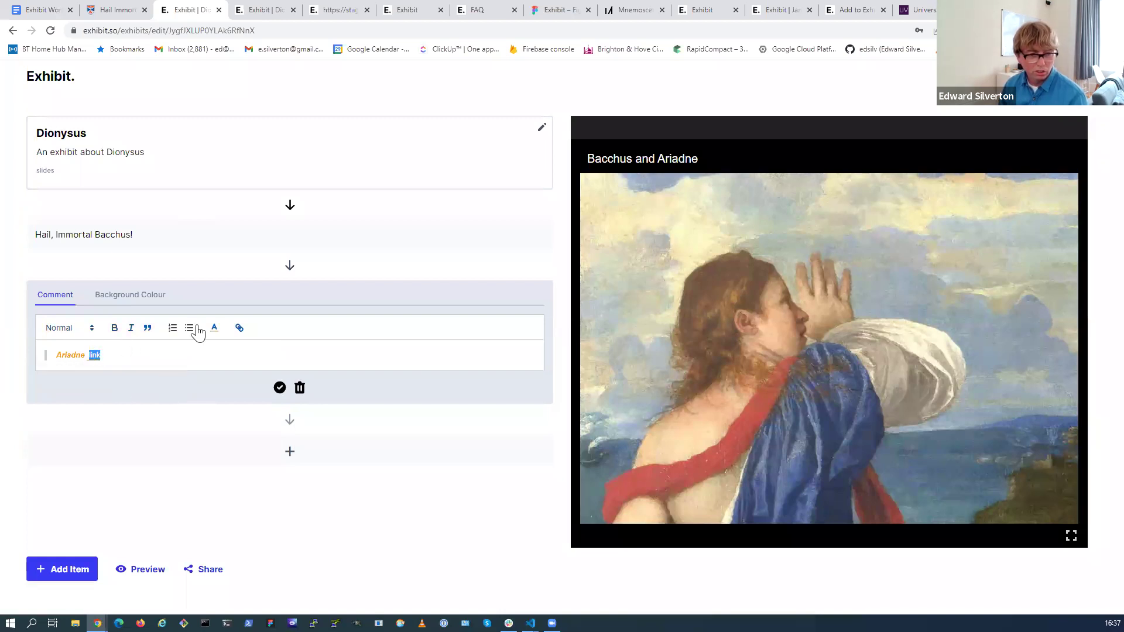
# - Check the text colour choices, then clear all the trial comment text
pyautogui.click(214, 328)
pyautogui.click(217, 350)
pyautogui.click(154, 356)
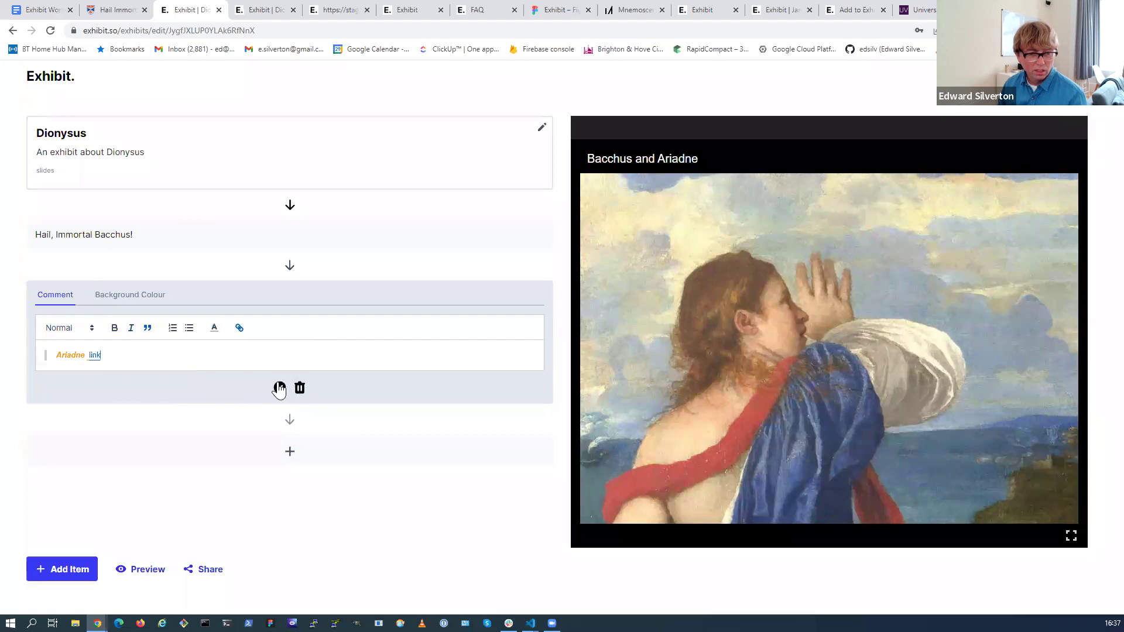
pyautogui.hotkey('ctrl', 'a')
pyautogui.press('BackSpace')
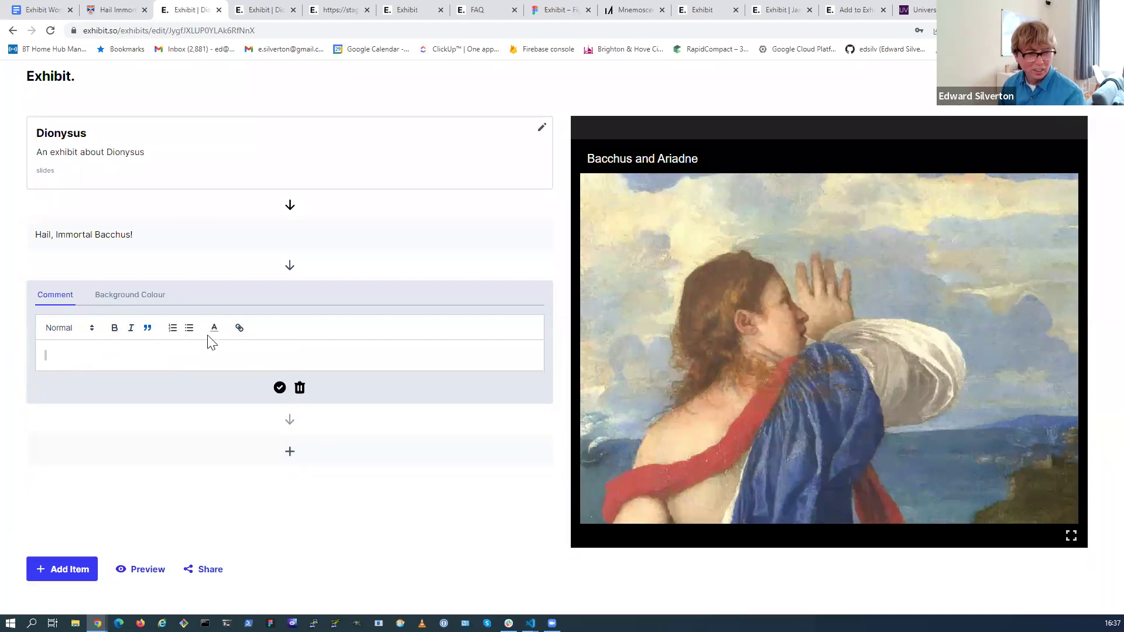
# - Remove the quote formatting, save the comment as 'Ariadne', and reopen it for editing
pyautogui.click(148, 332)
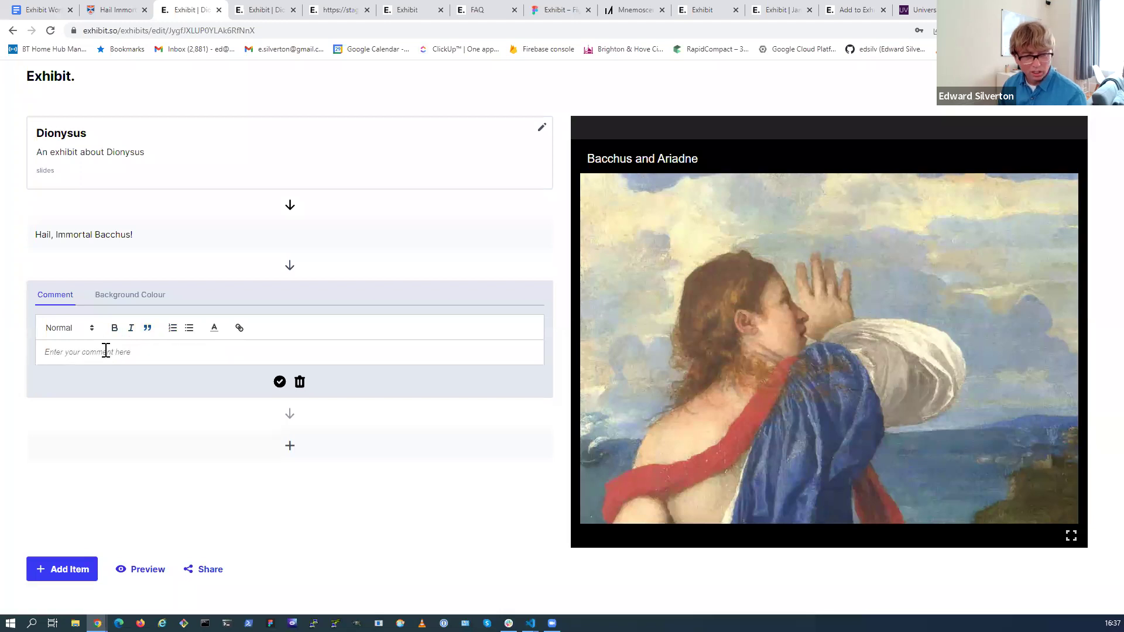
pyautogui.write('Ariadne')
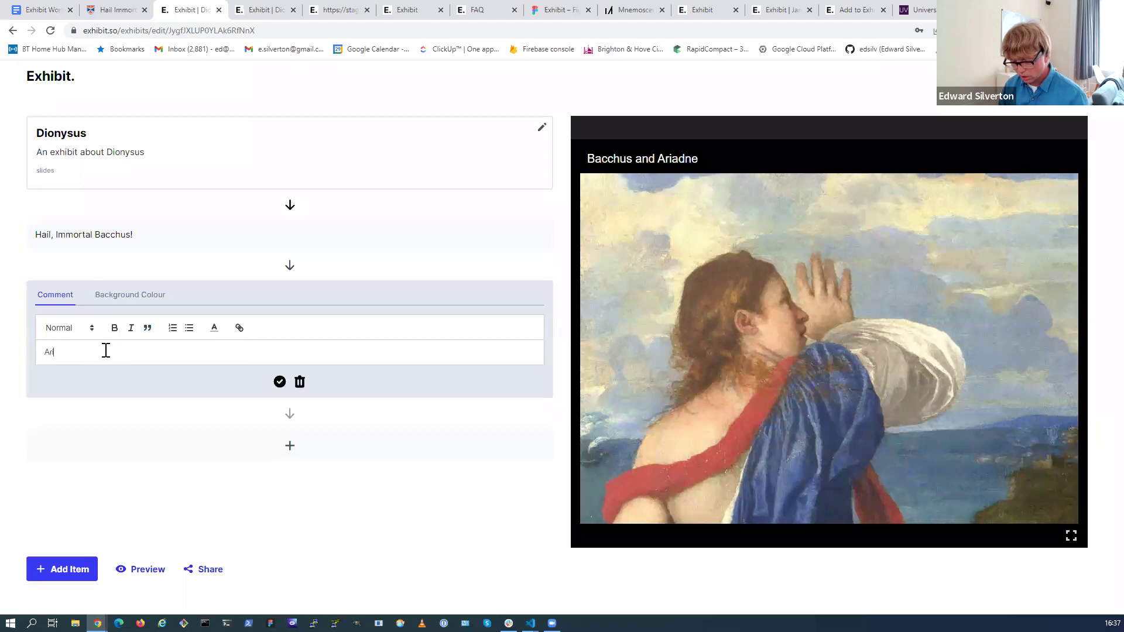
pyautogui.click(280, 382)
pyautogui.click(102, 313)
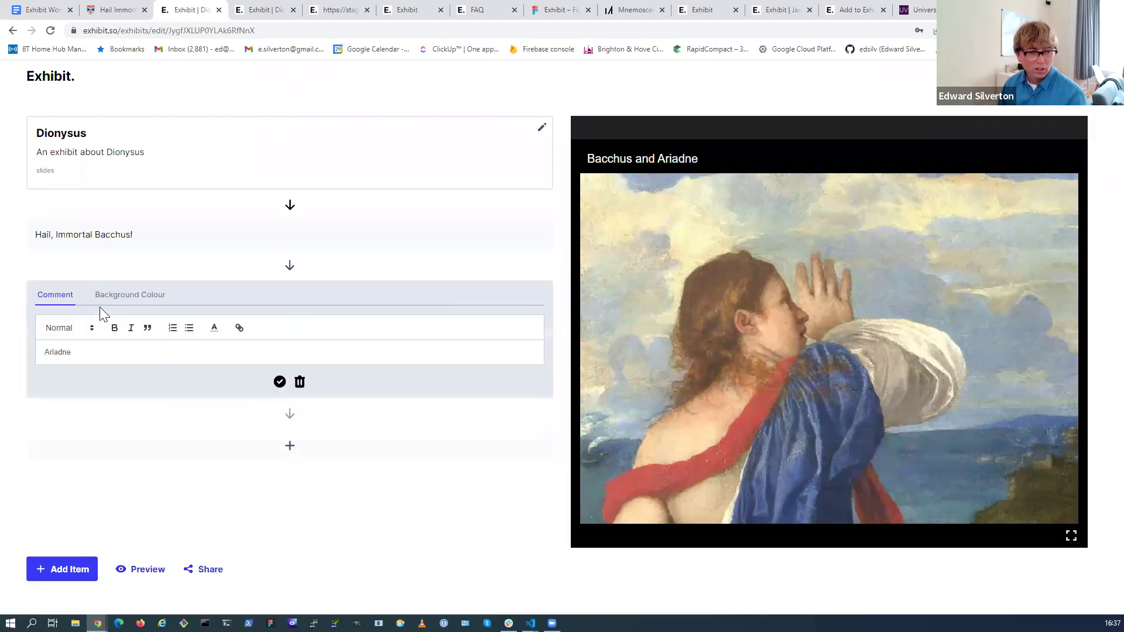
# - Try a red, then a lighter blue background colour for the comment
pyautogui.click(139, 300)
pyautogui.click(118, 342)
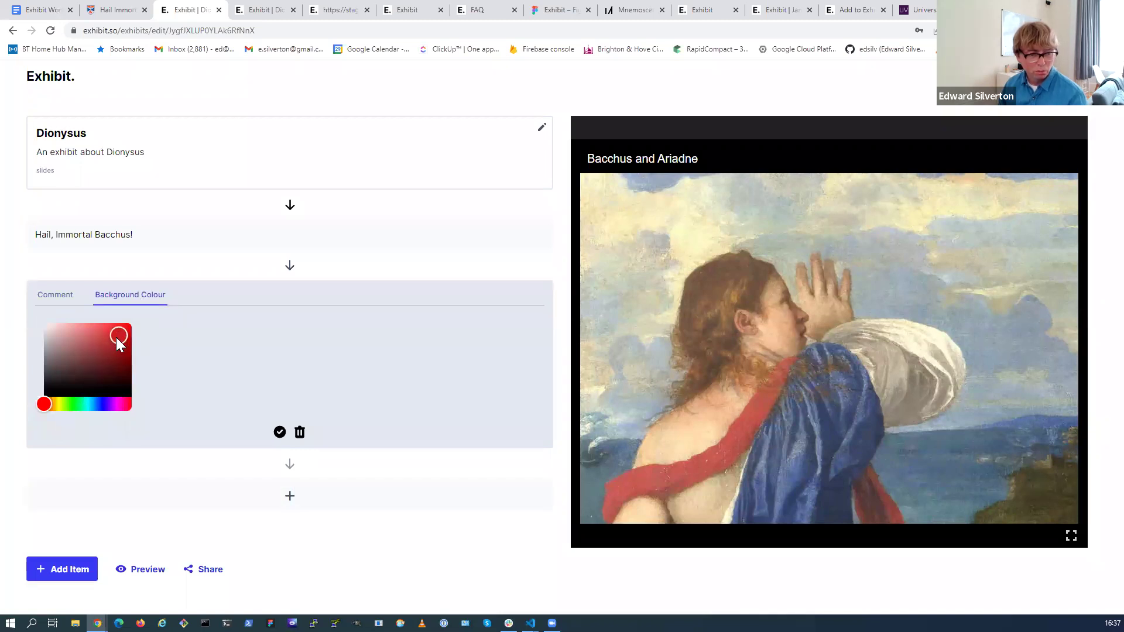
pyautogui.click(95, 404)
pyautogui.moveTo(118, 333); pyautogui.dragTo(119, 329)
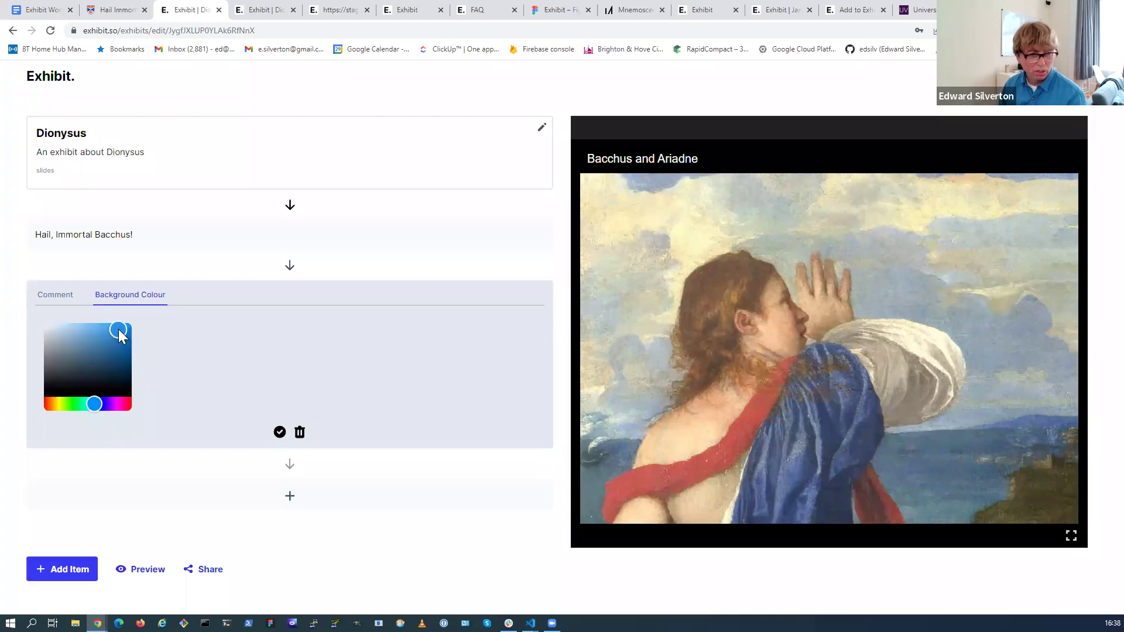
# - Make the Ariadne comment text bold and red, and save it
pyautogui.moveTo(742, 294)
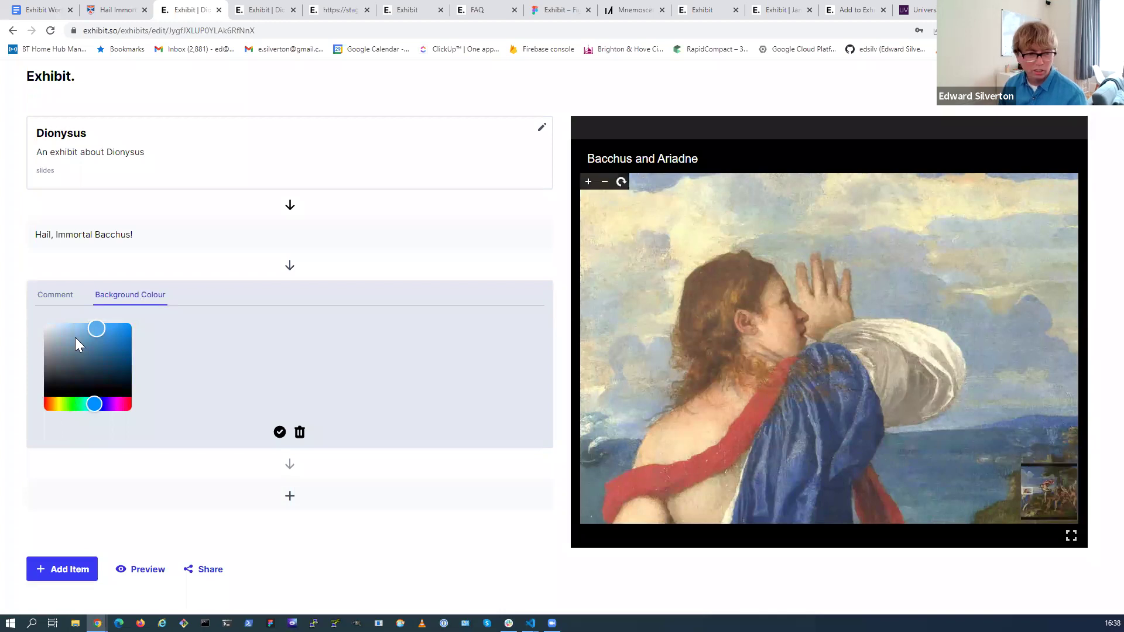
pyautogui.click(55, 296)
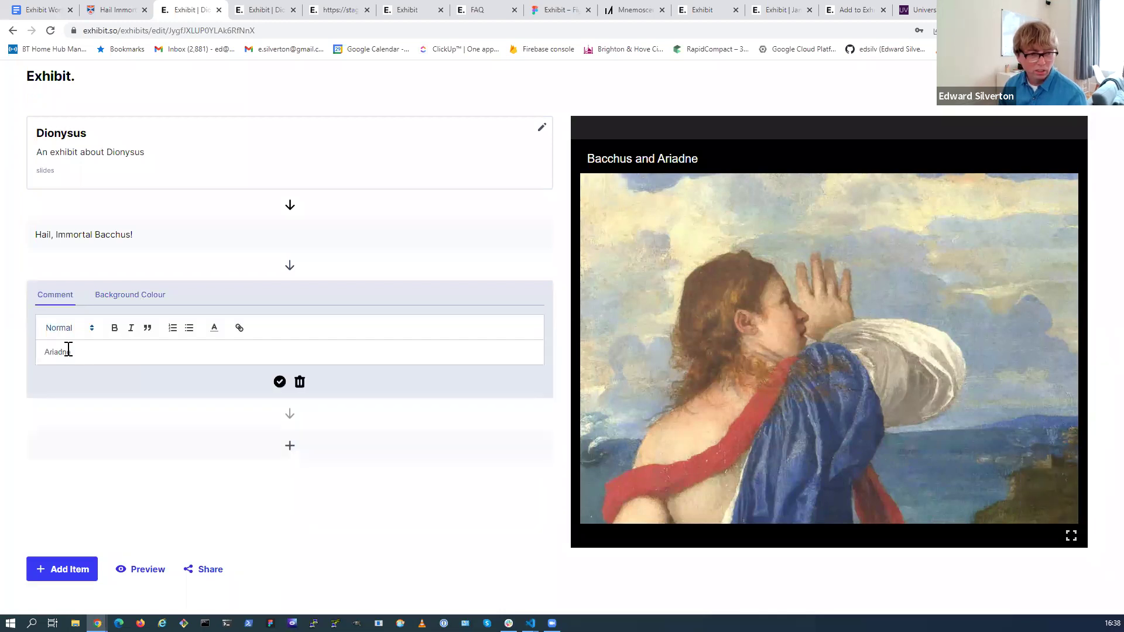
pyautogui.click(114, 329)
pyautogui.click(214, 327)
pyautogui.click(226, 342)
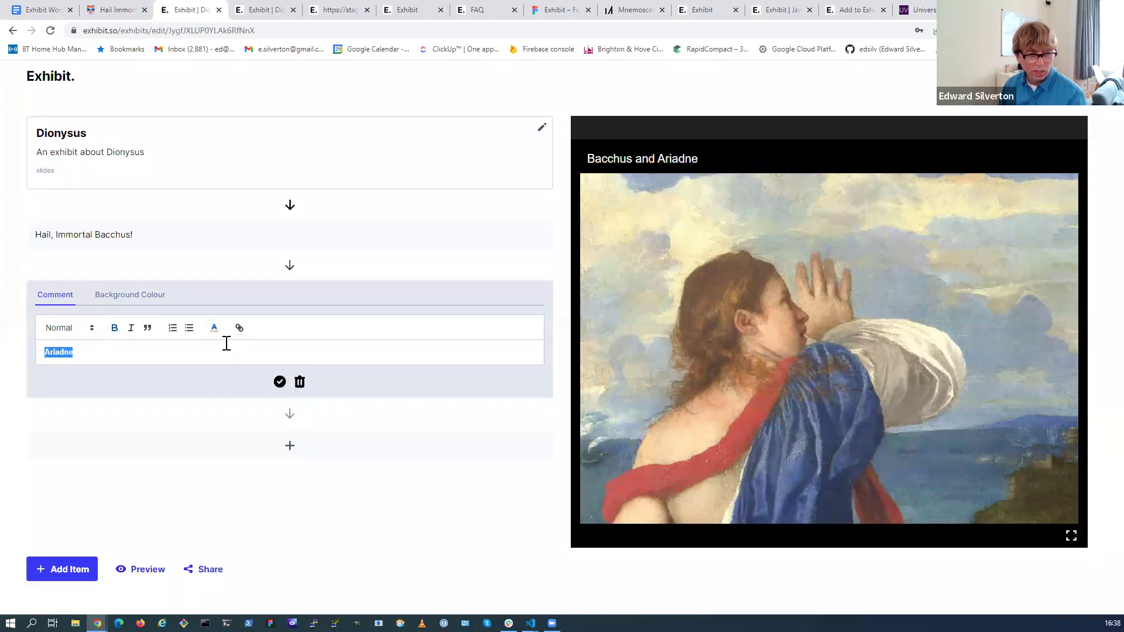
pyautogui.click(280, 381)
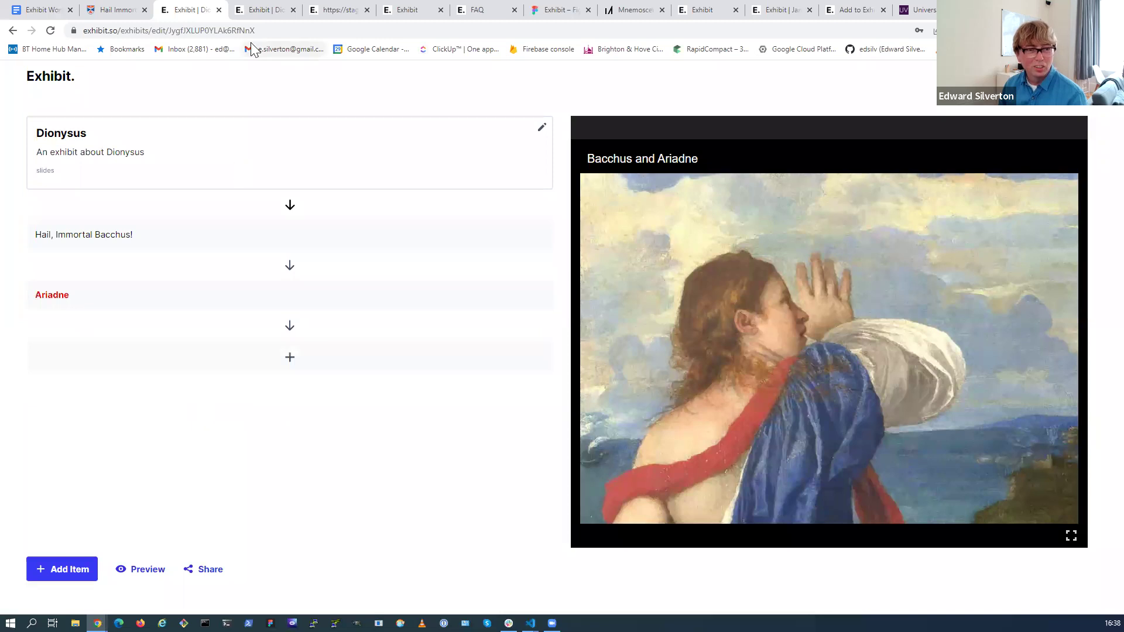
# - Reload the exhibit preview and advance two slides to the Ariadne painting slide
pyautogui.click(251, 15)
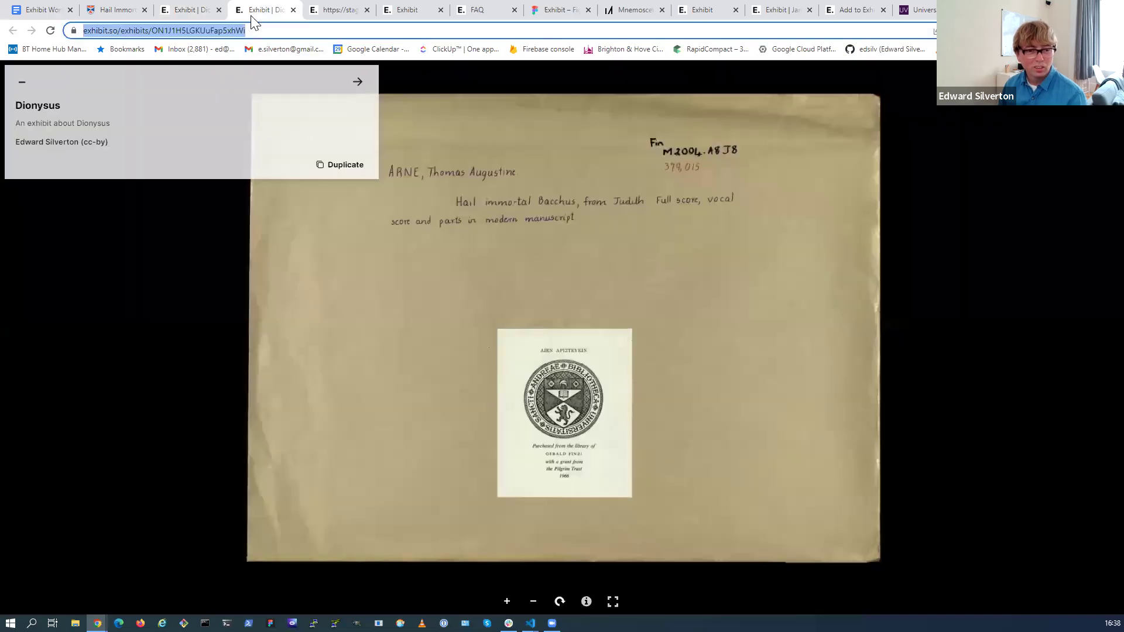
pyautogui.click(51, 31)
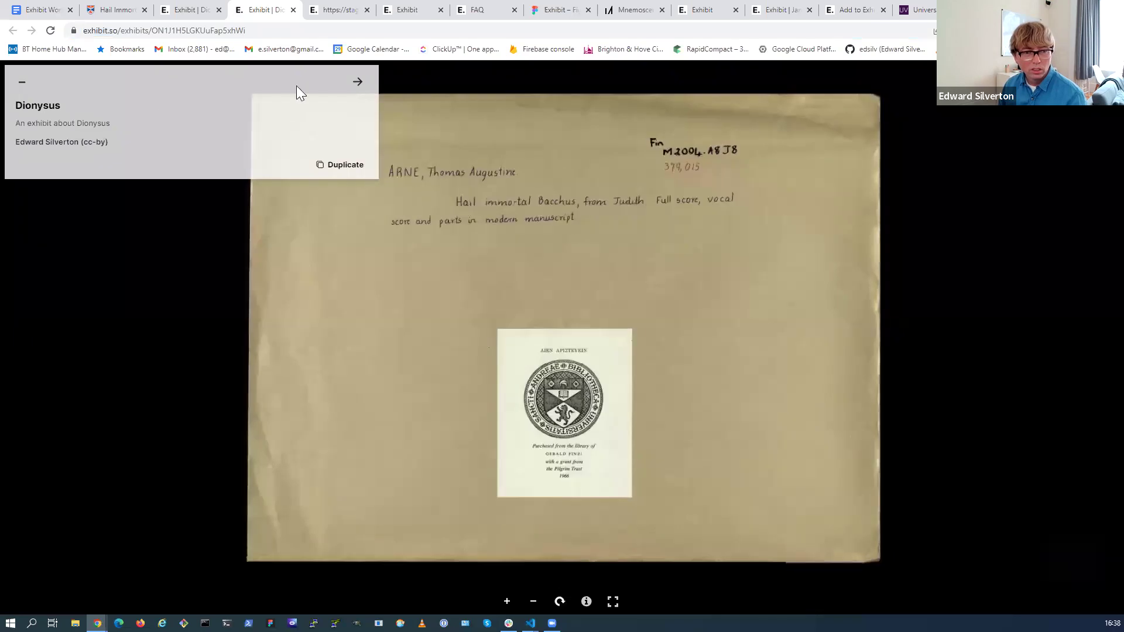
pyautogui.click(361, 85)
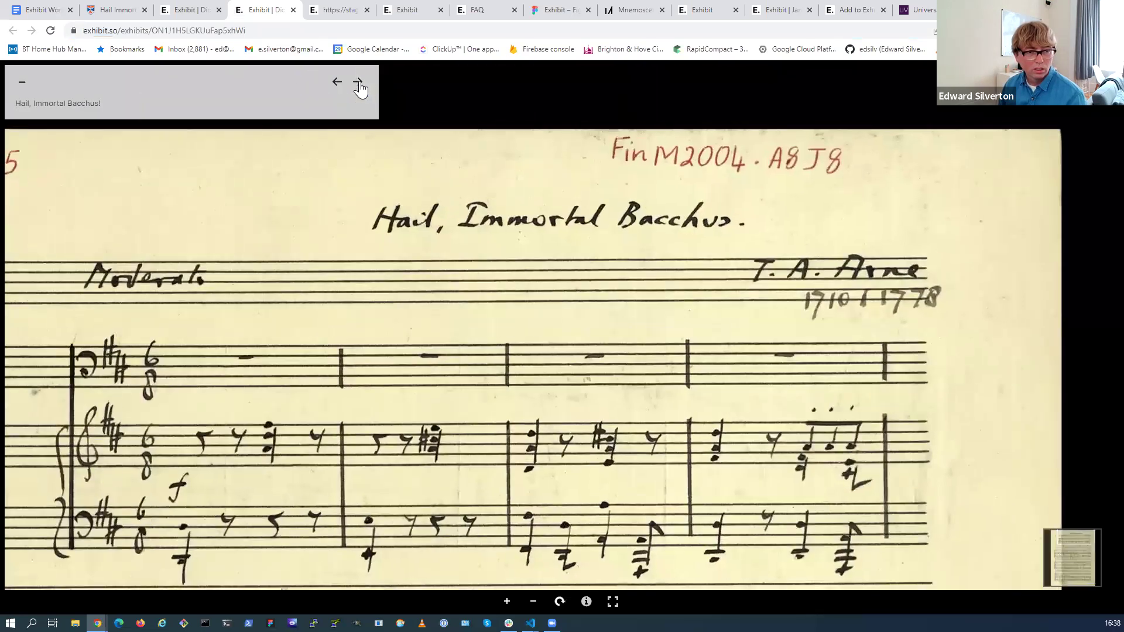
pyautogui.click(361, 85)
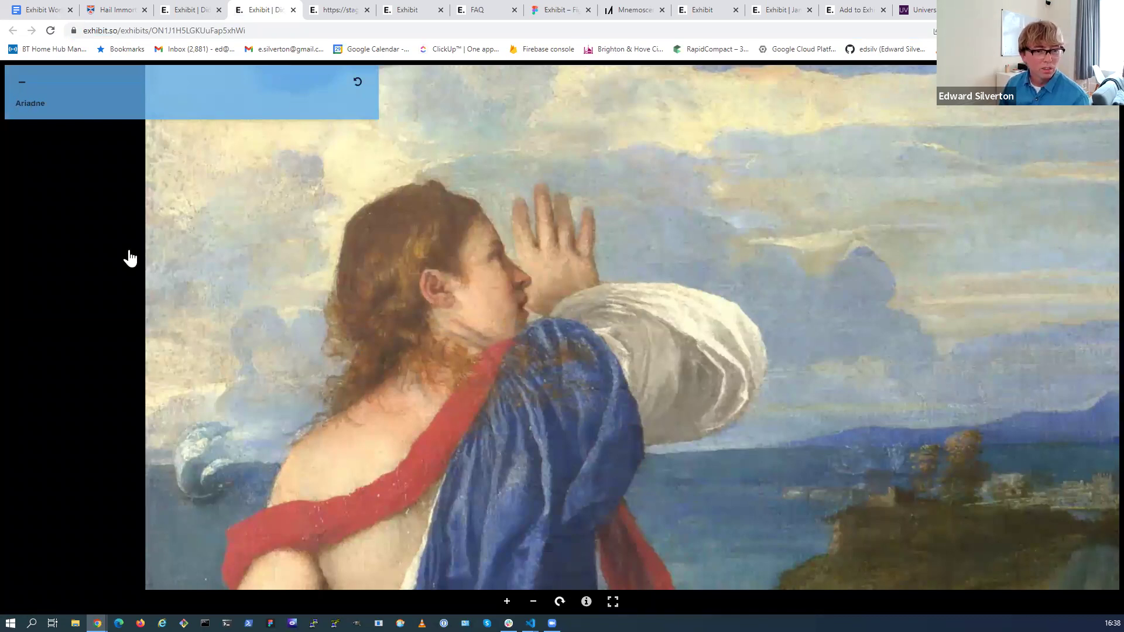
pyautogui.hotkey('ctrl', 'shift', 'Tab')
# - Recolour the Ariadne caption text dark red, save it, and view the preview
pyautogui.click(114, 304)
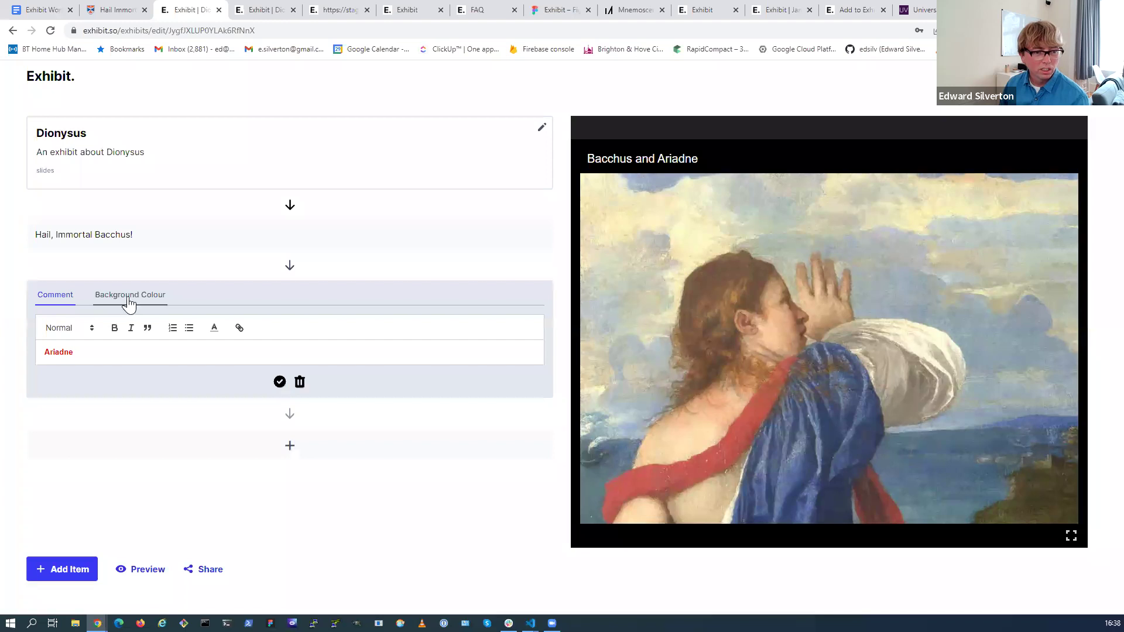
pyautogui.moveTo(20, 351); pyautogui.dragTo(75, 352)
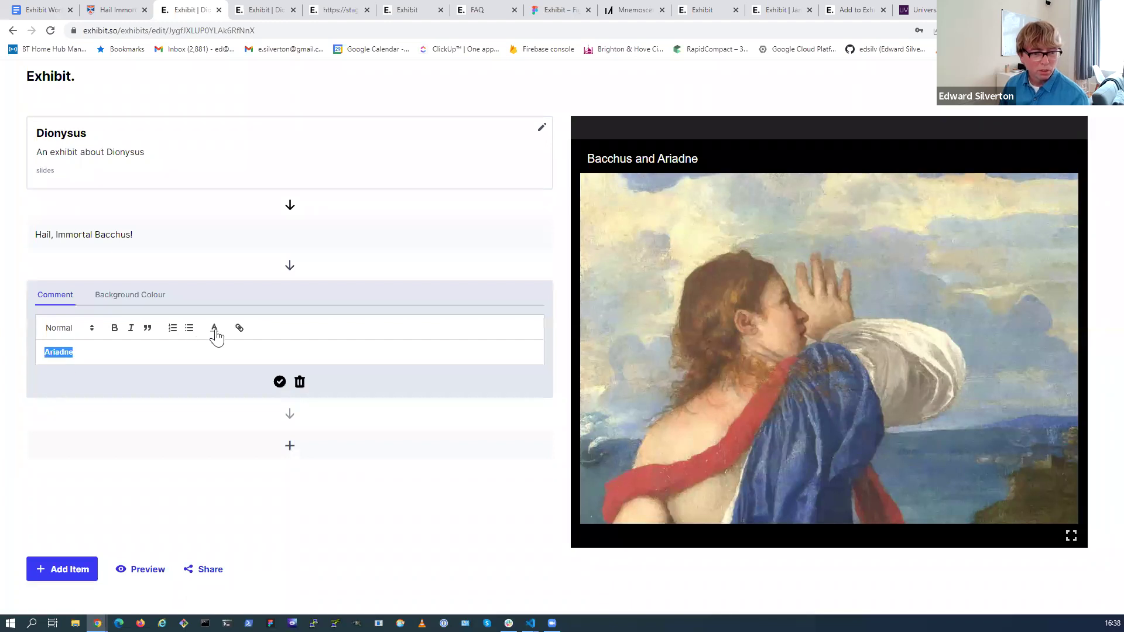
pyautogui.click(214, 328)
pyautogui.click(227, 367)
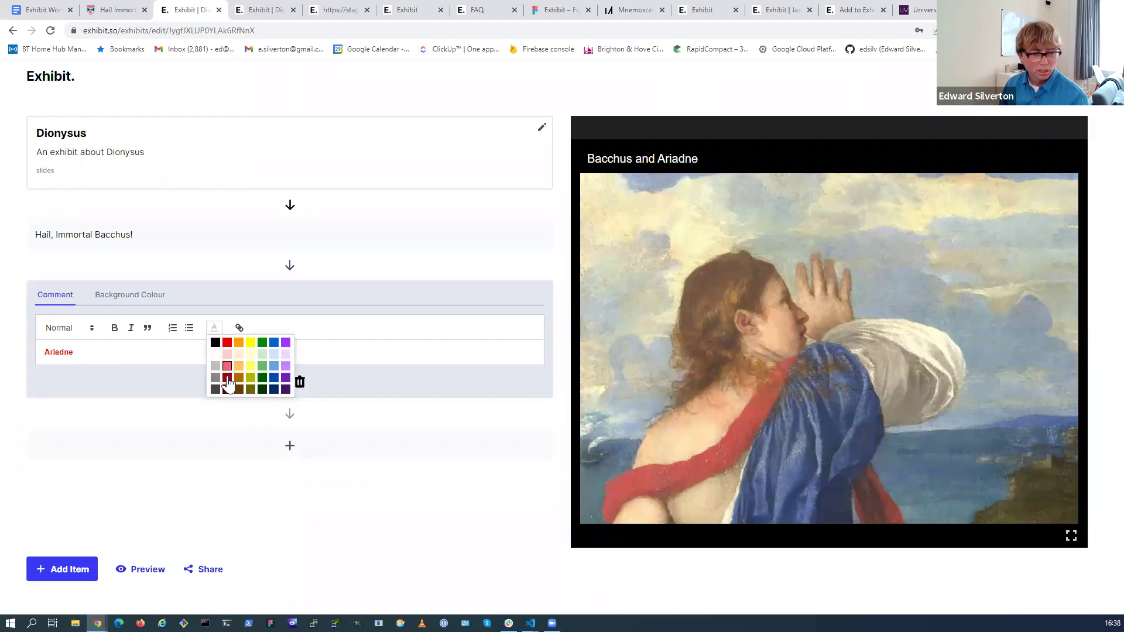
pyautogui.click(227, 377)
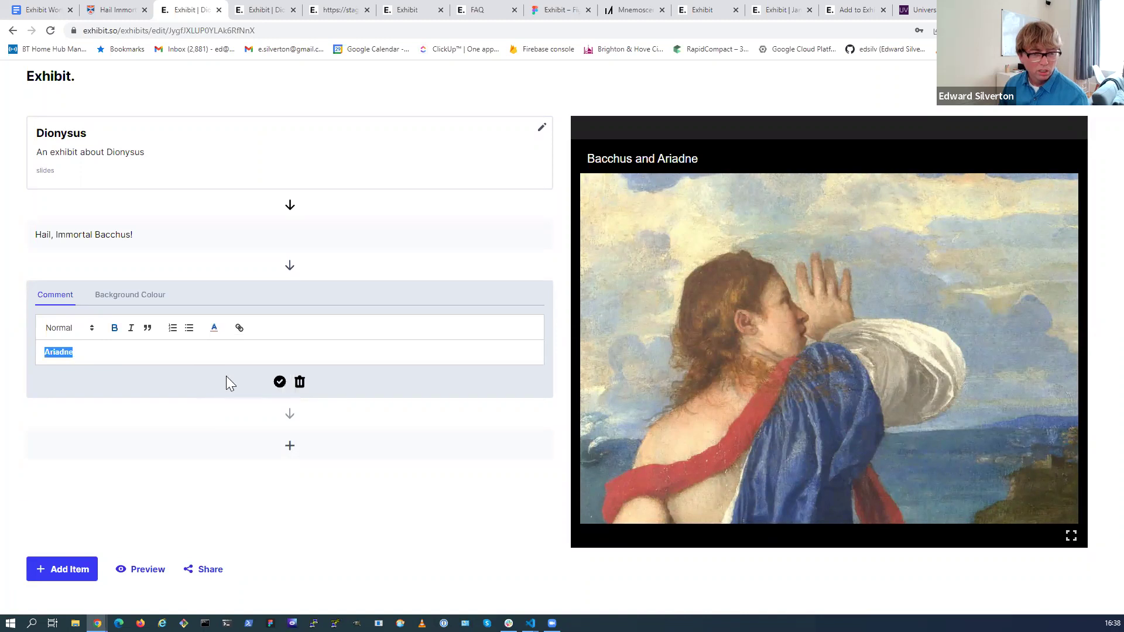
pyautogui.click(280, 383)
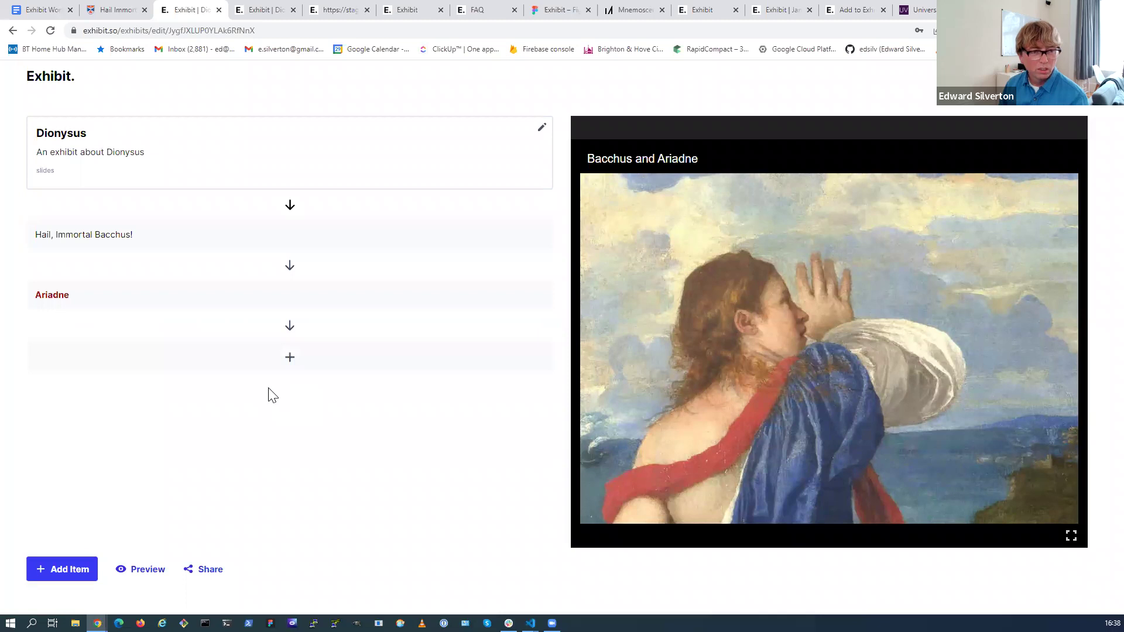
pyautogui.click(273, 8)
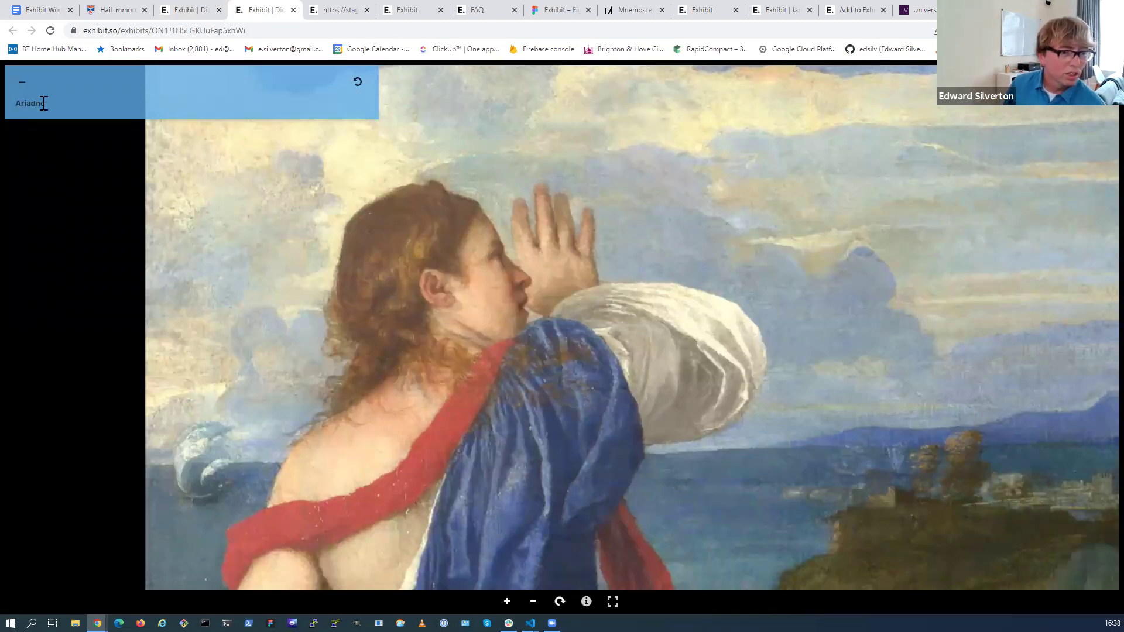
# - Reload the preview to show the updated Ariadne caption, then return to the editor
pyautogui.click(52, 31)
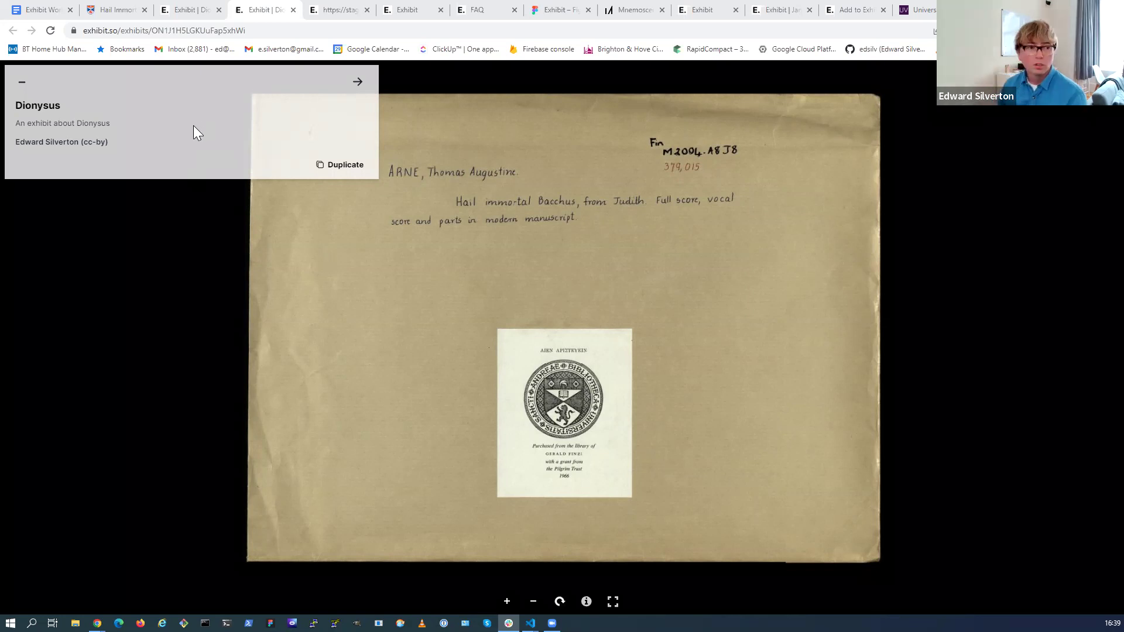
pyautogui.click(189, 10)
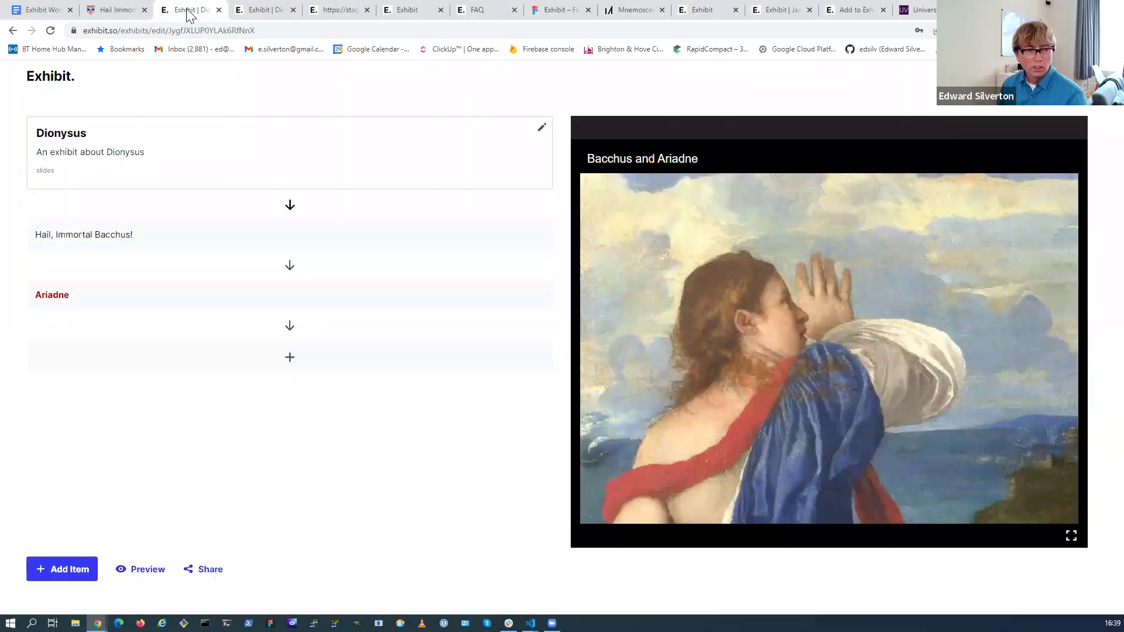
# - Copy the Neck Amphora manifest link from the workshop notes
pyautogui.click(38, 10)
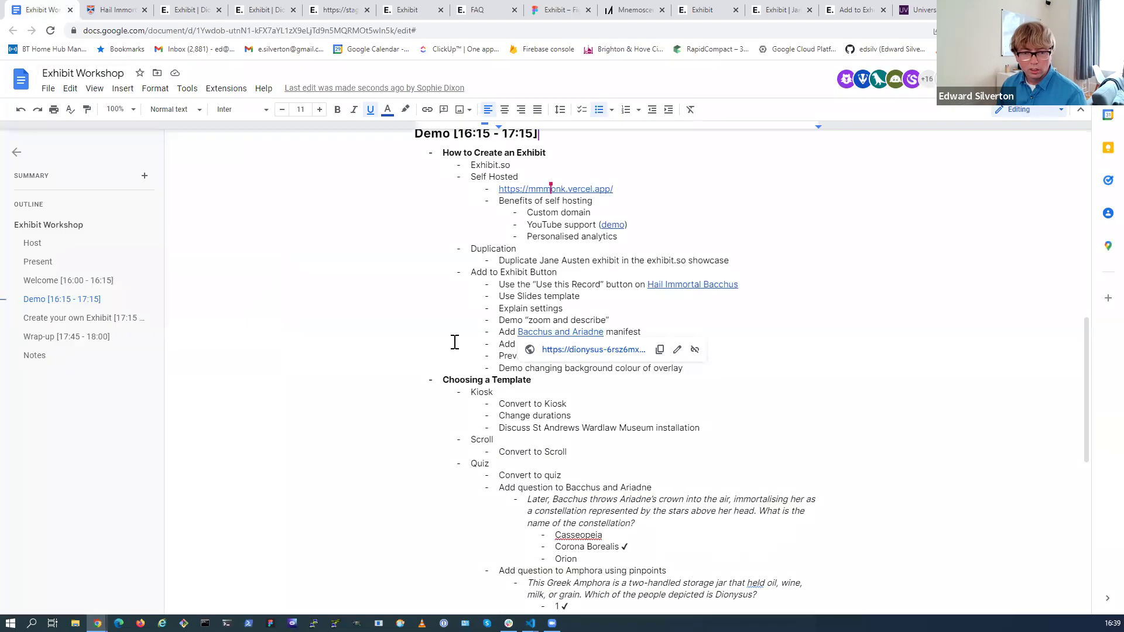
pyautogui.click(512, 348)
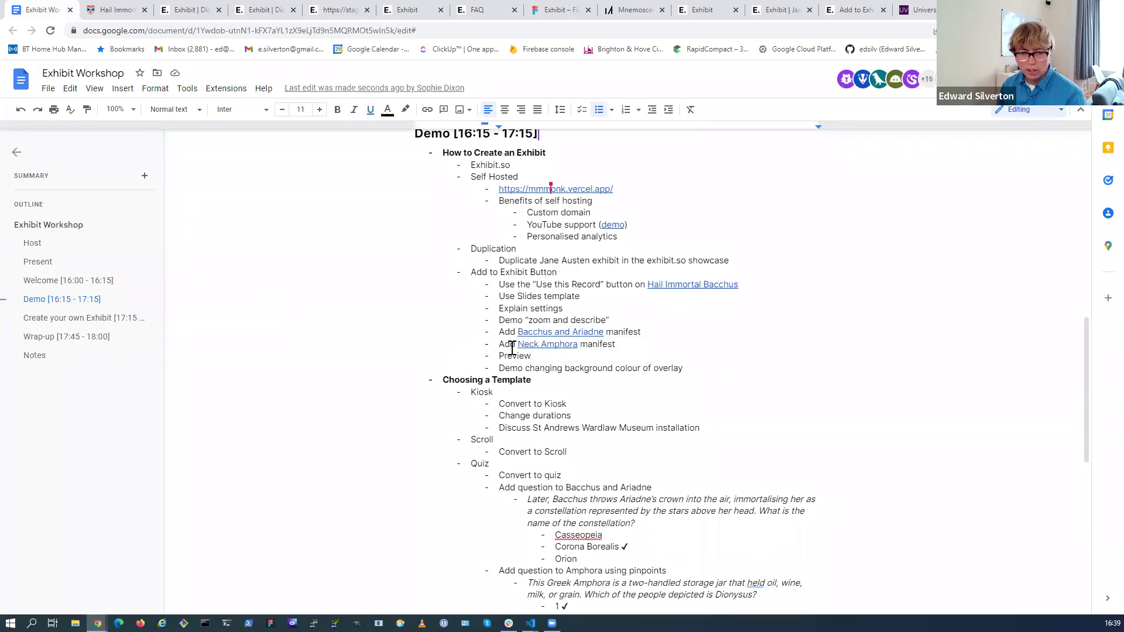
pyautogui.click(555, 344)
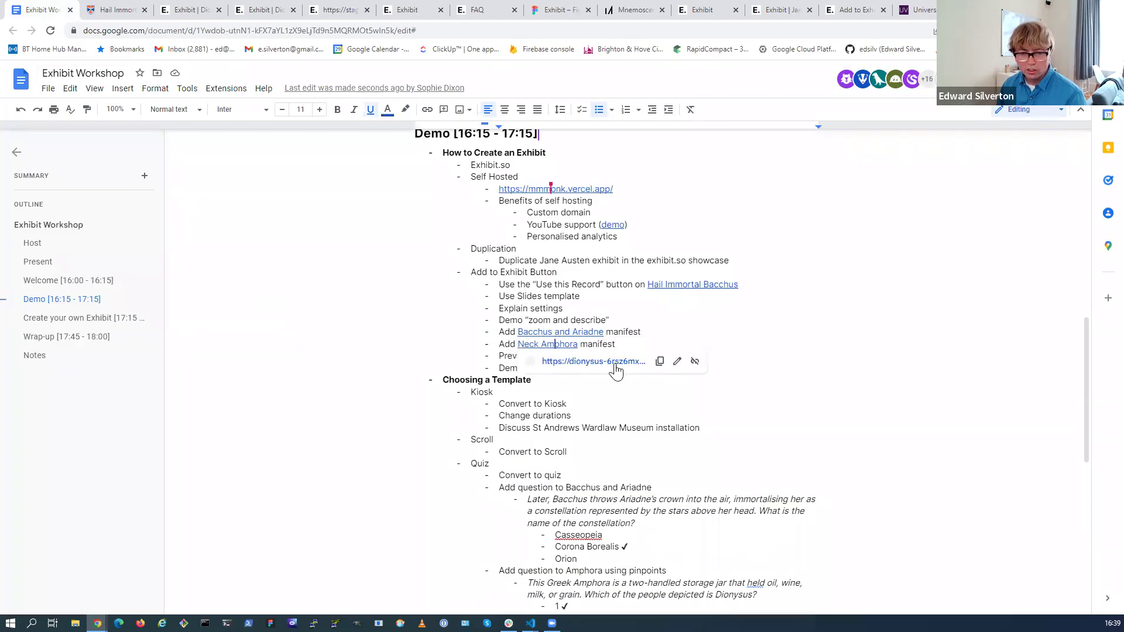
pyautogui.click(660, 362)
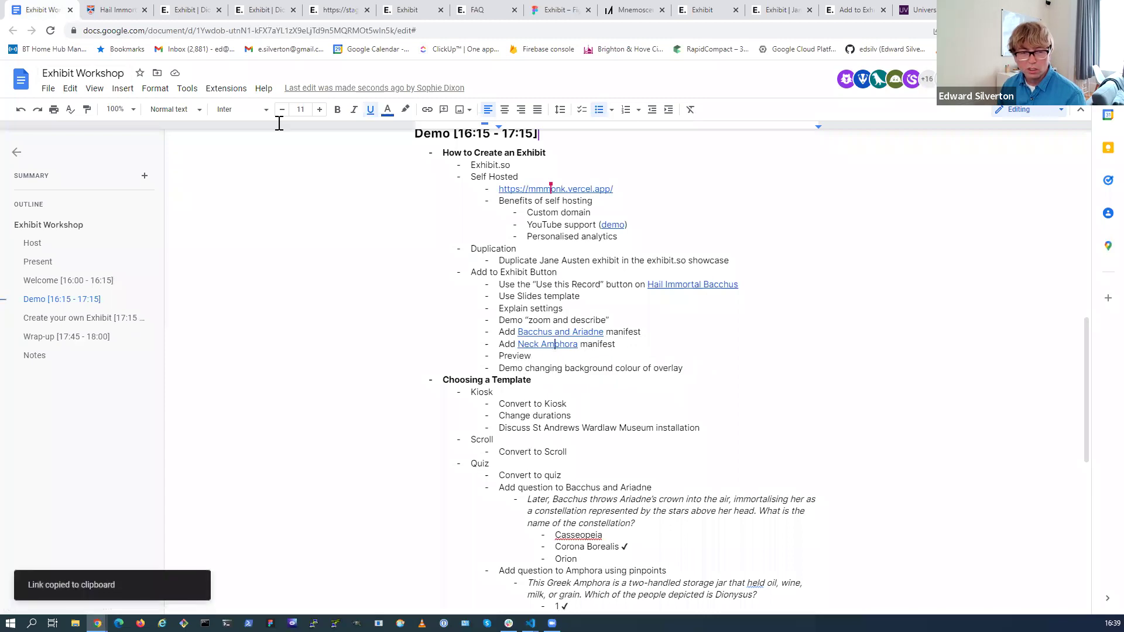
pyautogui.click(191, 10)
# - Paste the Neck Amphora link as a new item's IIIF manifest address and import it
pyautogui.click(76, 571)
pyautogui.click(388, 409)
pyautogui.hotkey('ctrl', 'v')
pyautogui.click(732, 416)
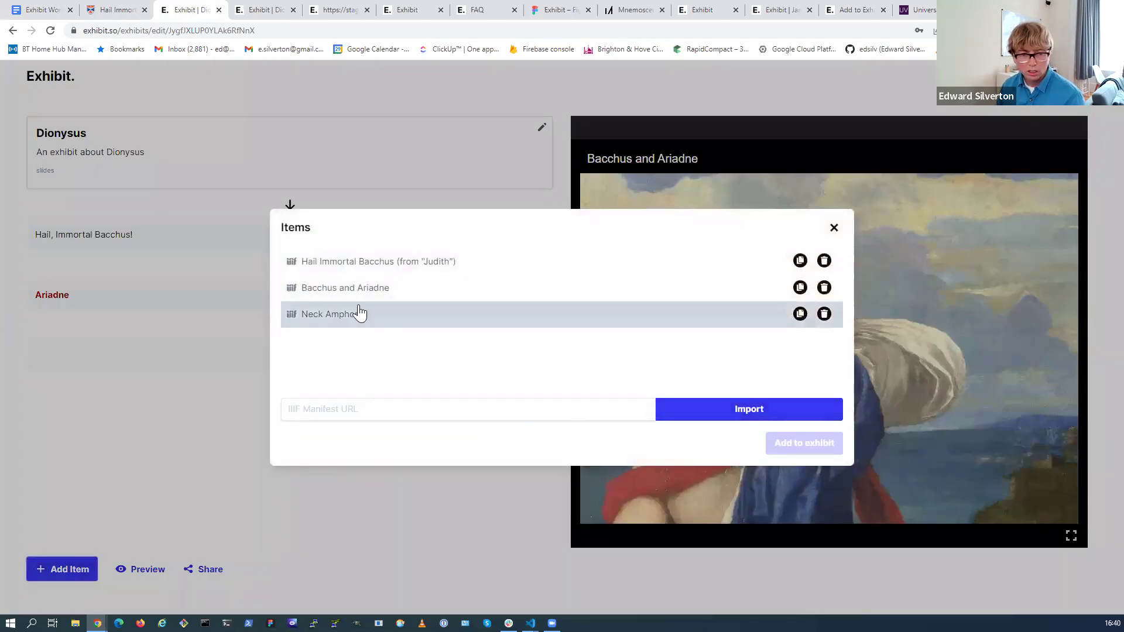
# - Add the Neck Amphora 3D model to the exhibit and rotate it to inspect
pyautogui.click(359, 314)
pyautogui.click(823, 443)
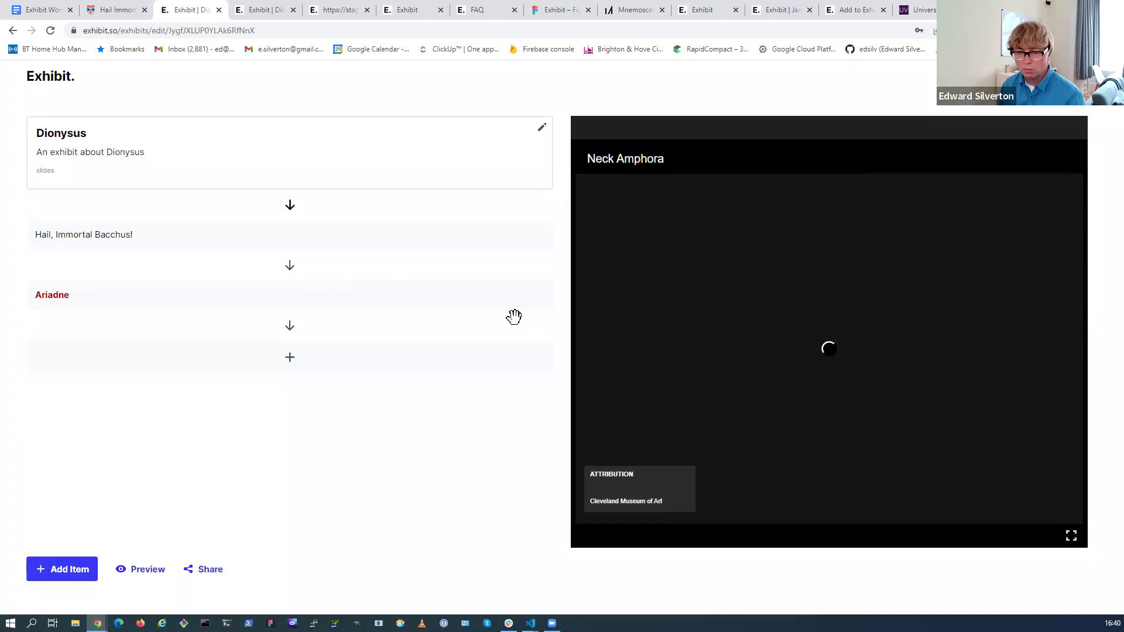
pyautogui.moveTo(726, 332); pyautogui.dragTo(698, 340)
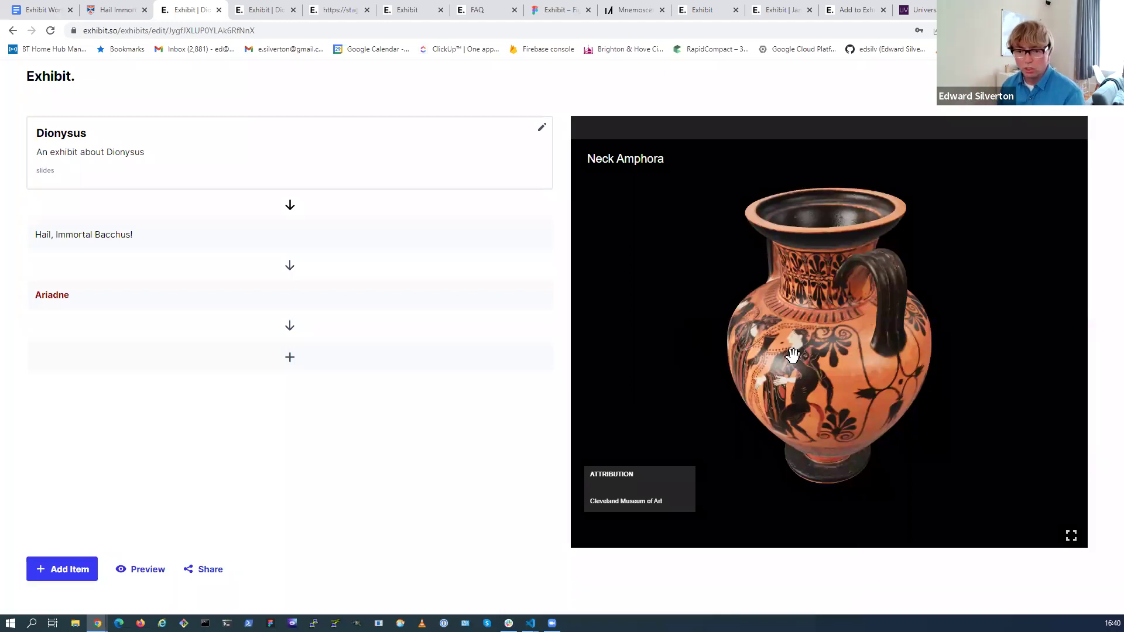
pyautogui.click(58, 569)
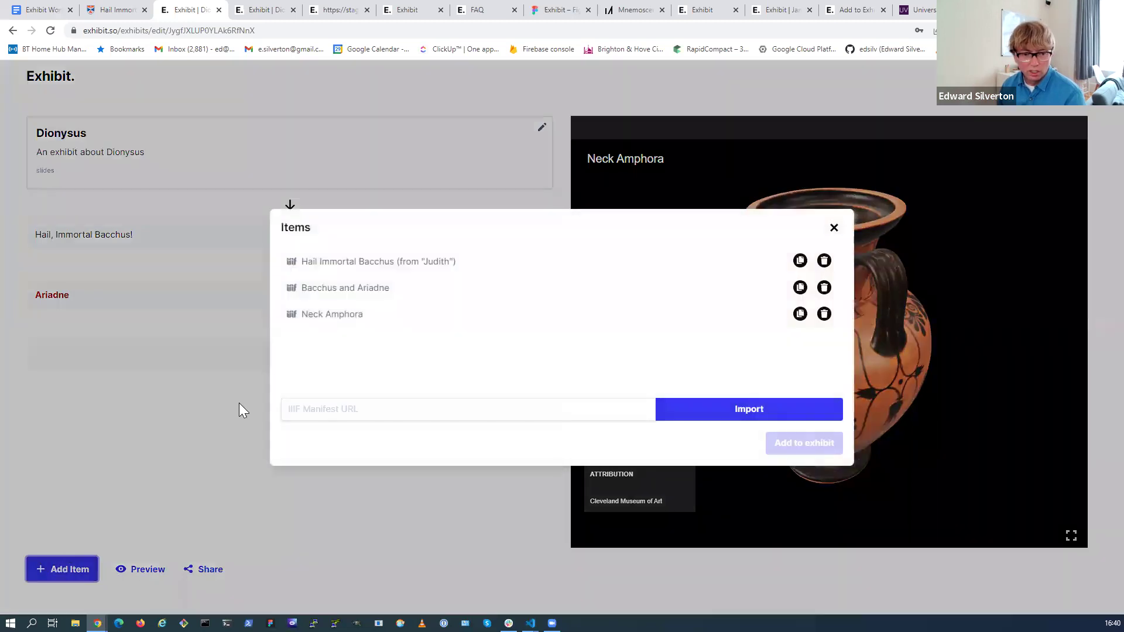
pyautogui.click(834, 228)
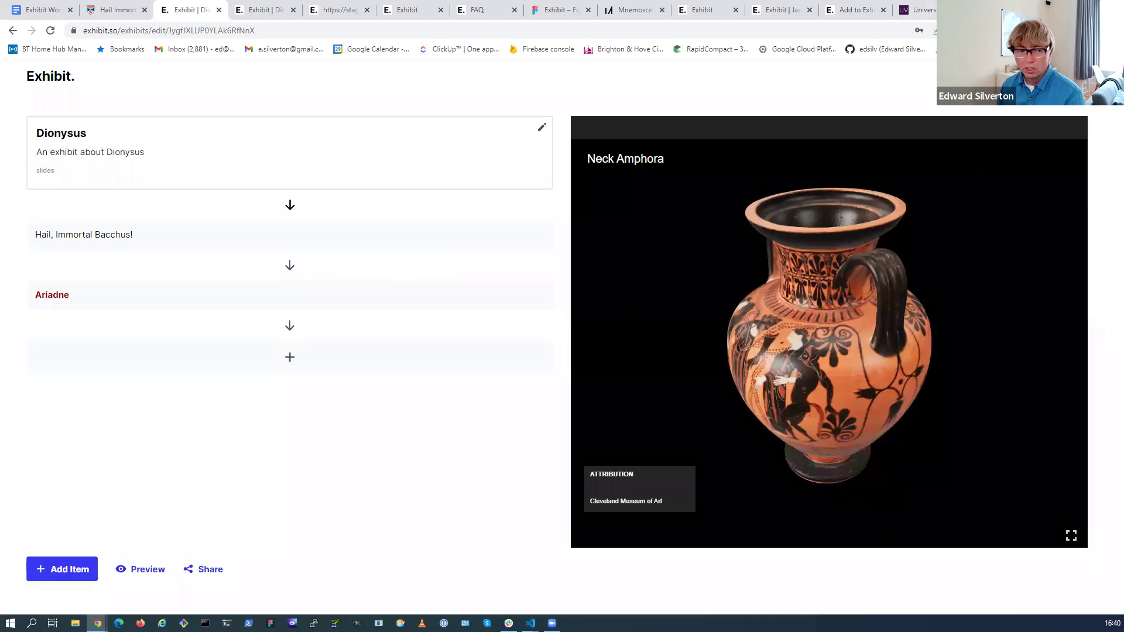
# - Load the Neck Amphora manifest JSON in a new browser tab
pyautogui.hotkey('ctrl', 't')
pyautogui.hotkey('ctrl', 'v')
pyautogui.press('Return')
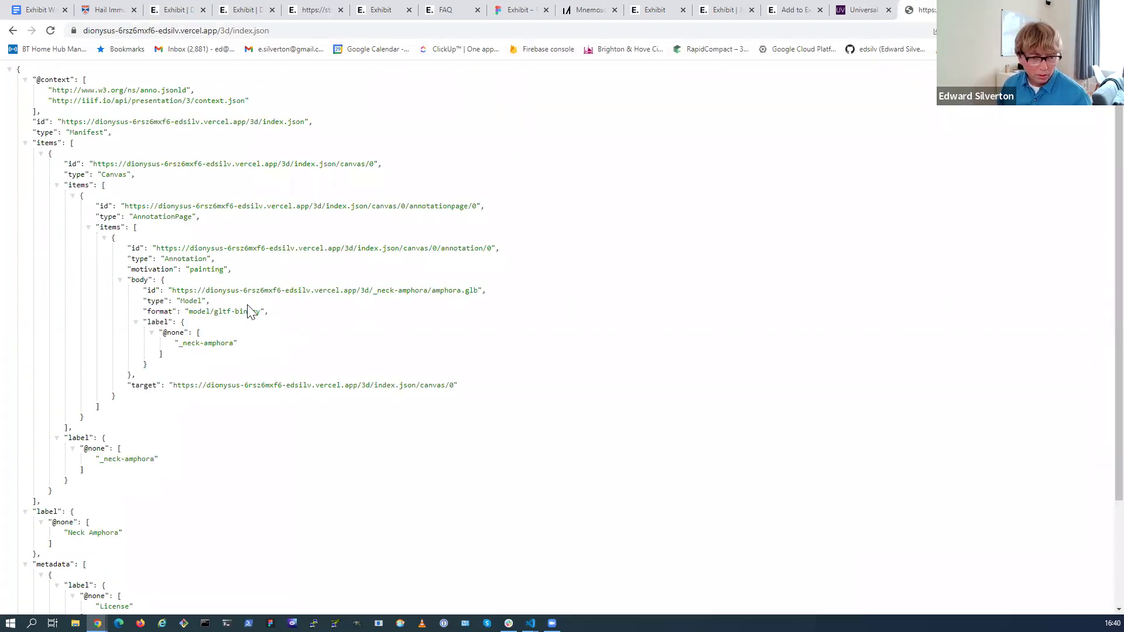
# - Inspect the Neck Amphora manifest's amphora.glb model body, then close the JSON tab
pyautogui.moveTo(477, 292)
pyautogui.mouseDown()
pyautogui.moveTo(490, 290)
pyautogui.moveTo(477, 291)
pyautogui.mouseUp()
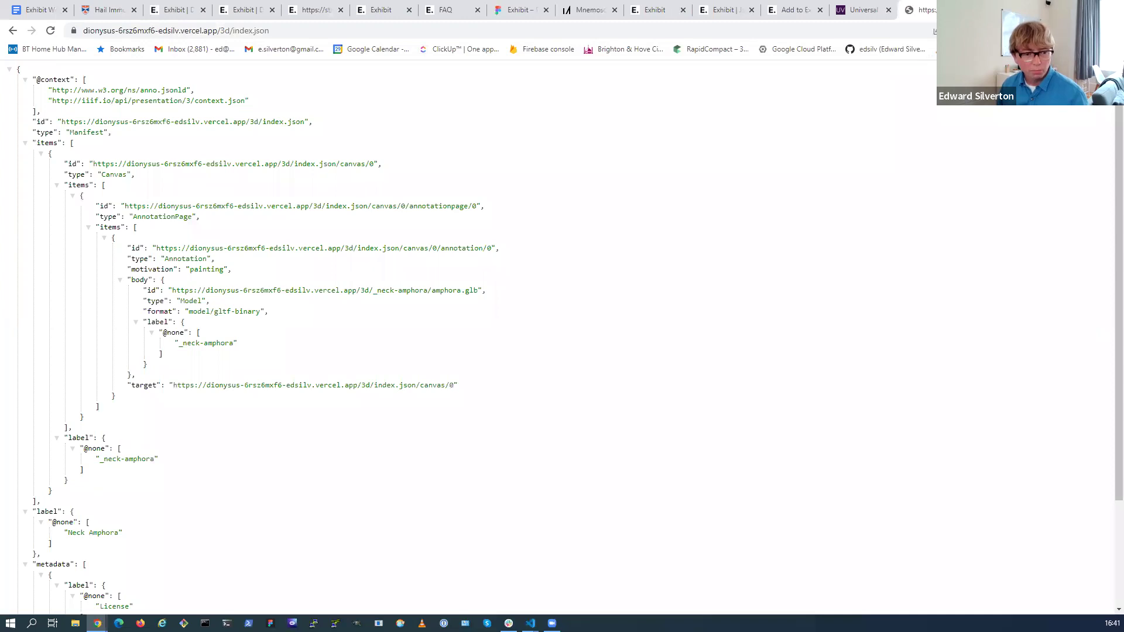
pyautogui.hotkey('ctrl', 'w')
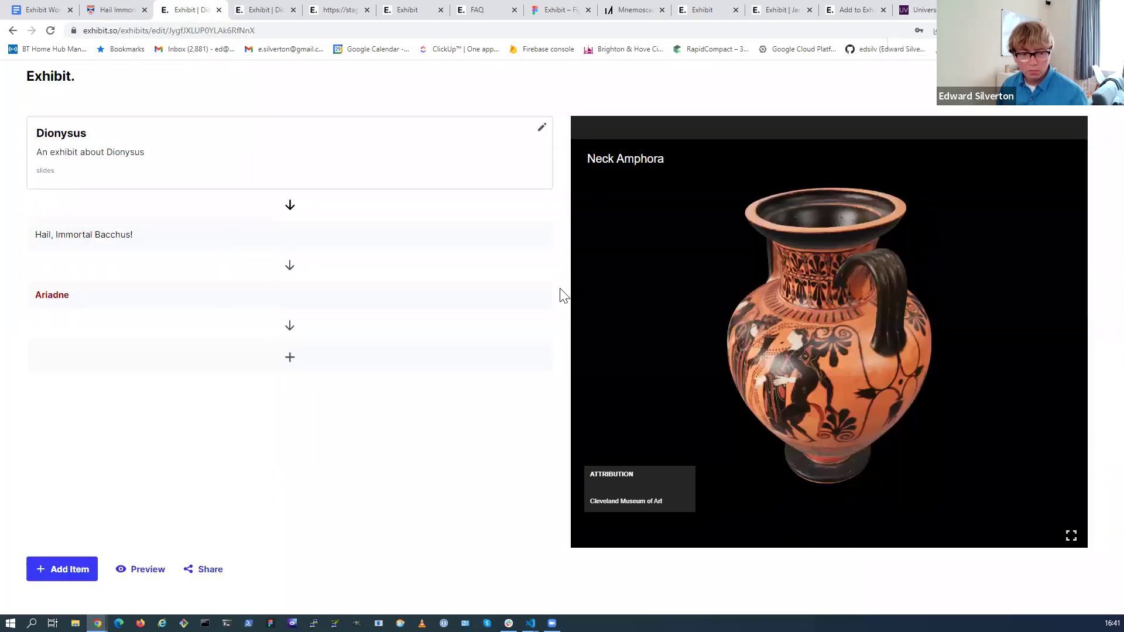
# - Rotate and zoom the 3D amphora to a close-up of its figure scene
pyautogui.moveTo(730, 347); pyautogui.dragTo(830, 386)
pyautogui.scroll(5, 830, 387)
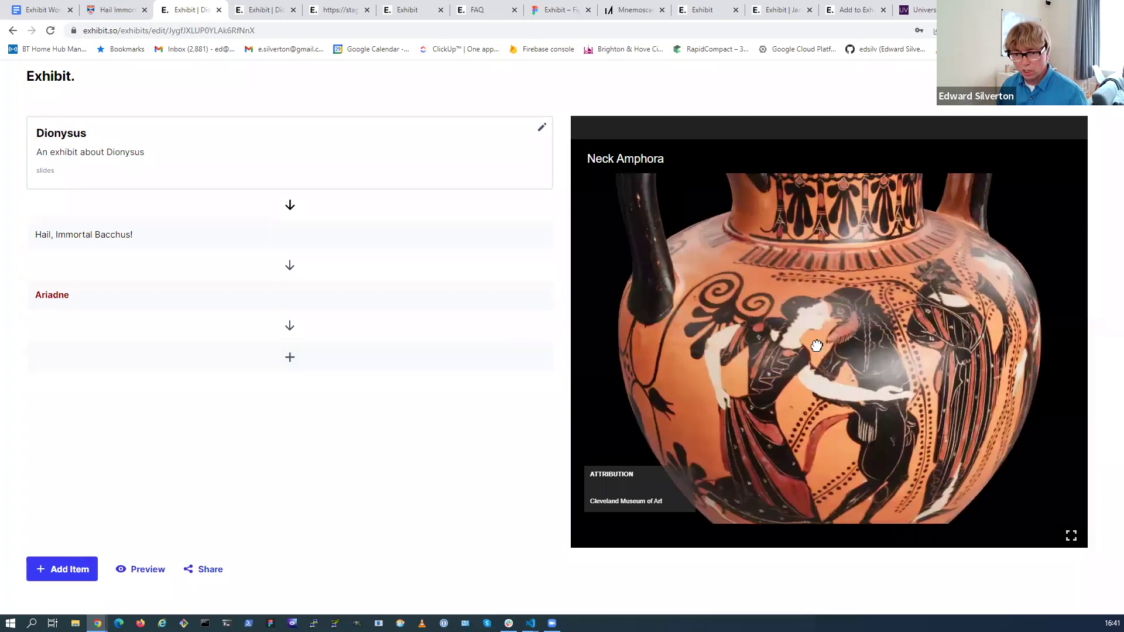
pyautogui.moveTo(804, 320); pyautogui.dragTo(817, 332)
pyautogui.scroll(3, 835, 352)
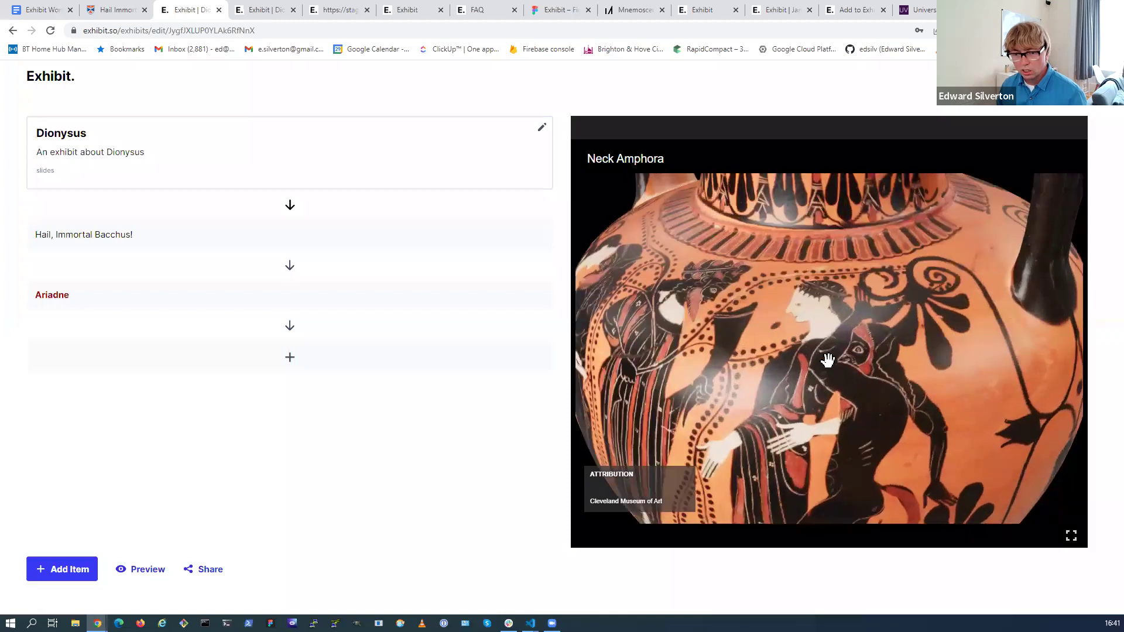
# - Add a new item after Ariadne with the comment 'Satyre', then go to the preview
pyautogui.click(240, 356)
pyautogui.click(240, 356)
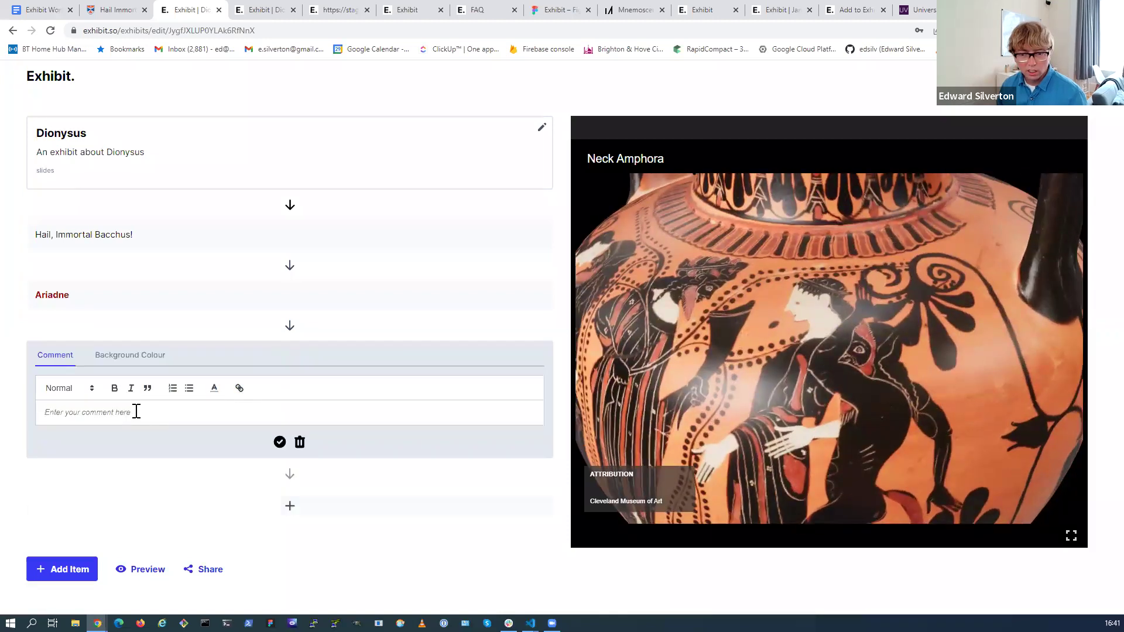
pyautogui.click(289, 405)
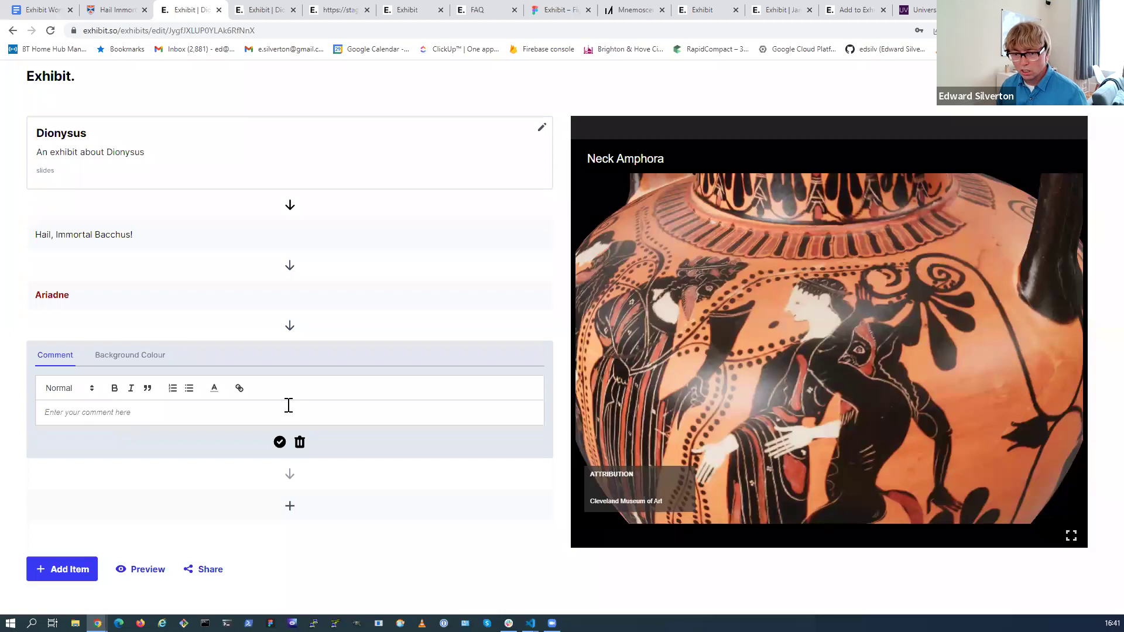
pyautogui.write('Satyre')
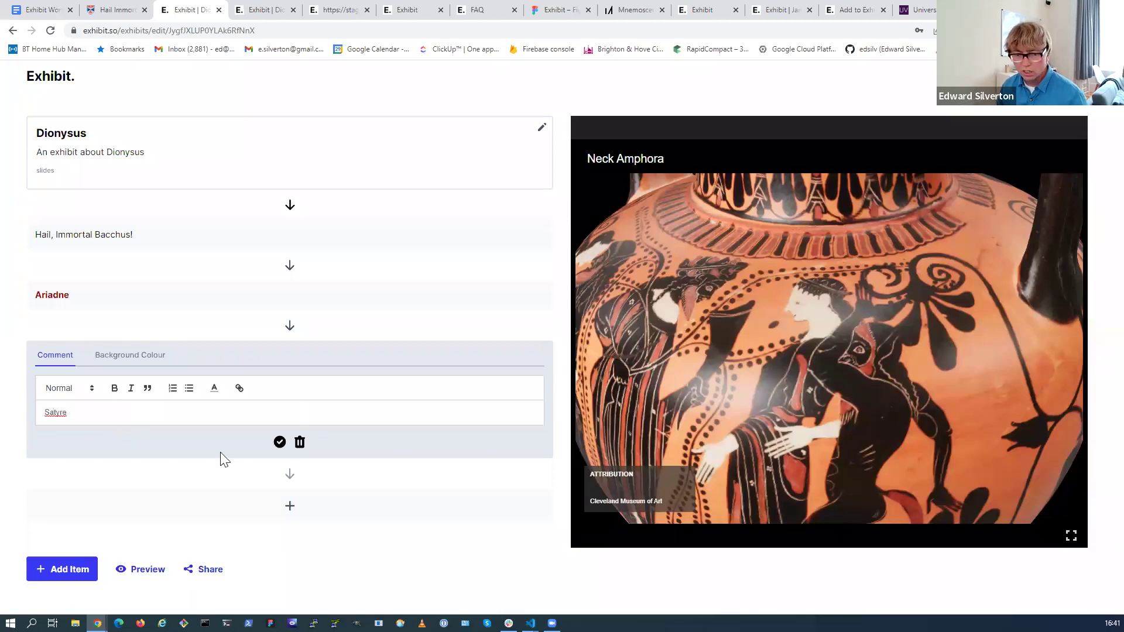
pyautogui.click(279, 443)
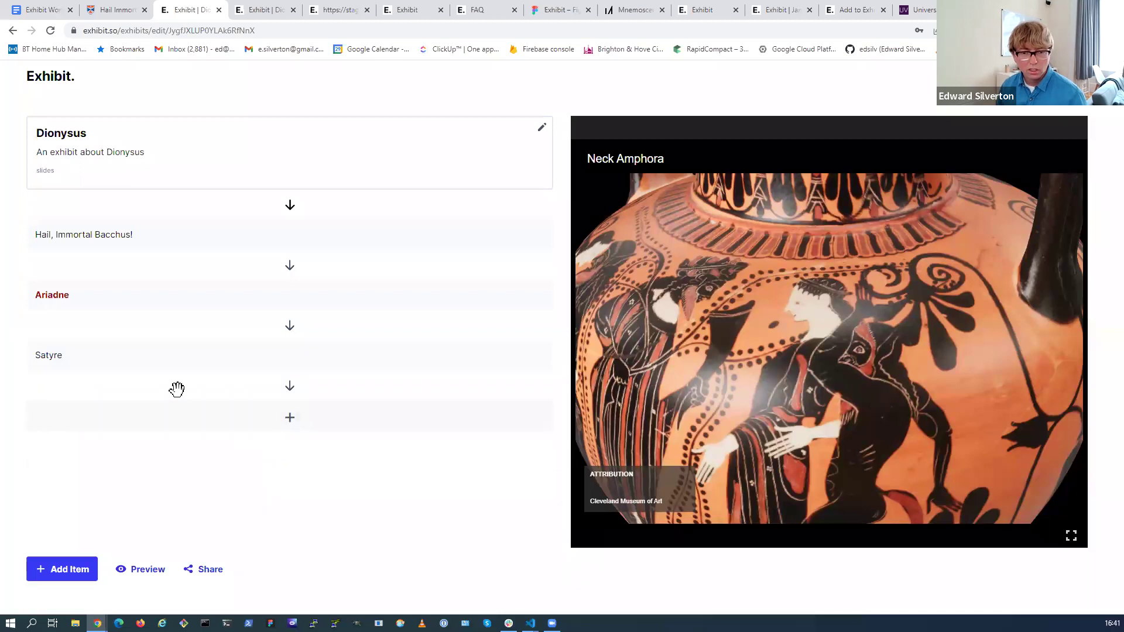
pyautogui.click(266, 16)
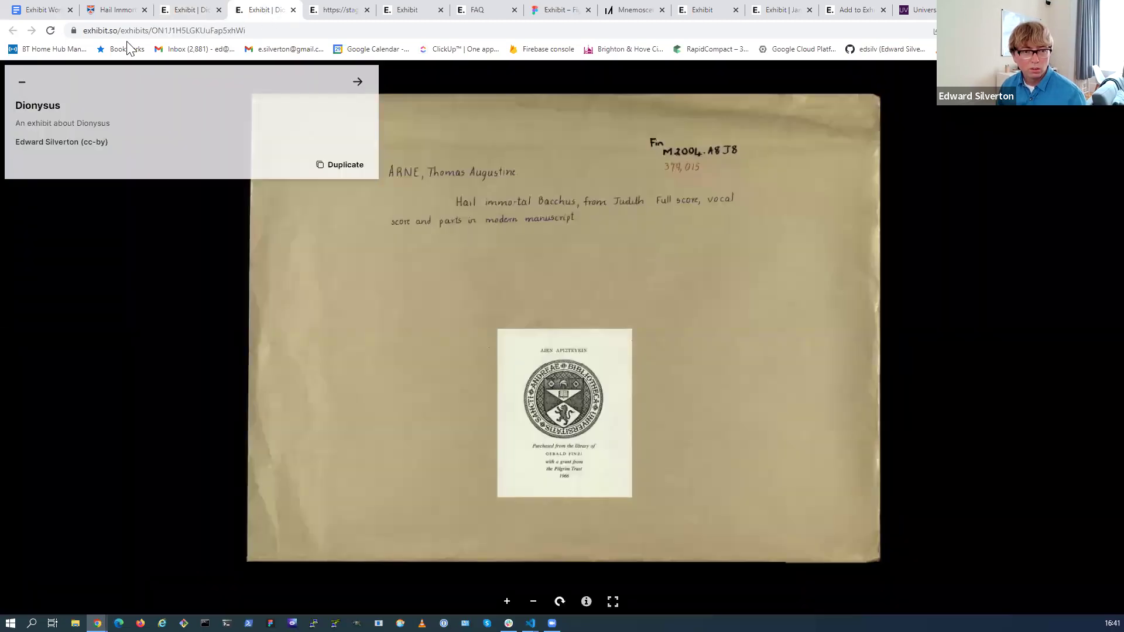
# - Reload the preview, step through the score, Ariadne and Satyre slides, then return to the editor
pyautogui.click(50, 31)
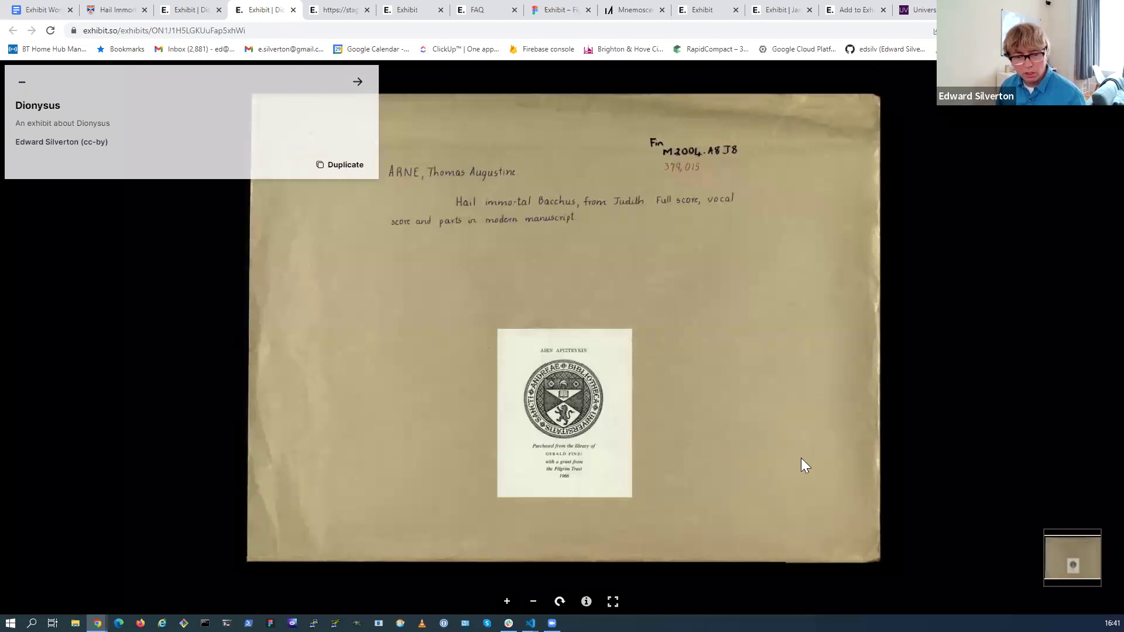
pyautogui.click(357, 86)
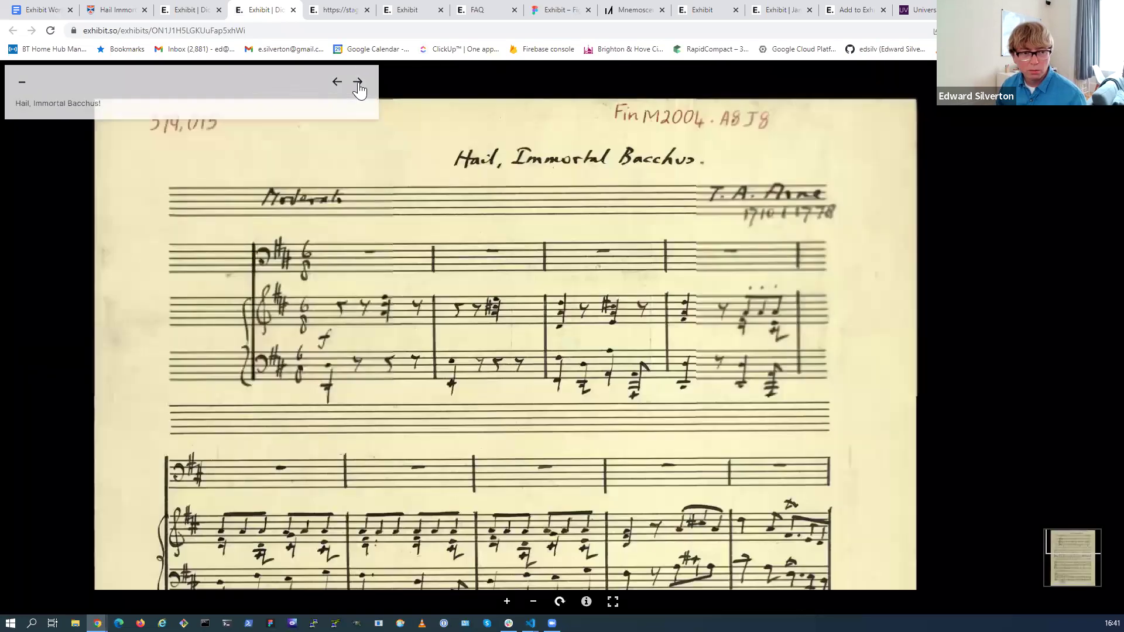
pyautogui.click(360, 88)
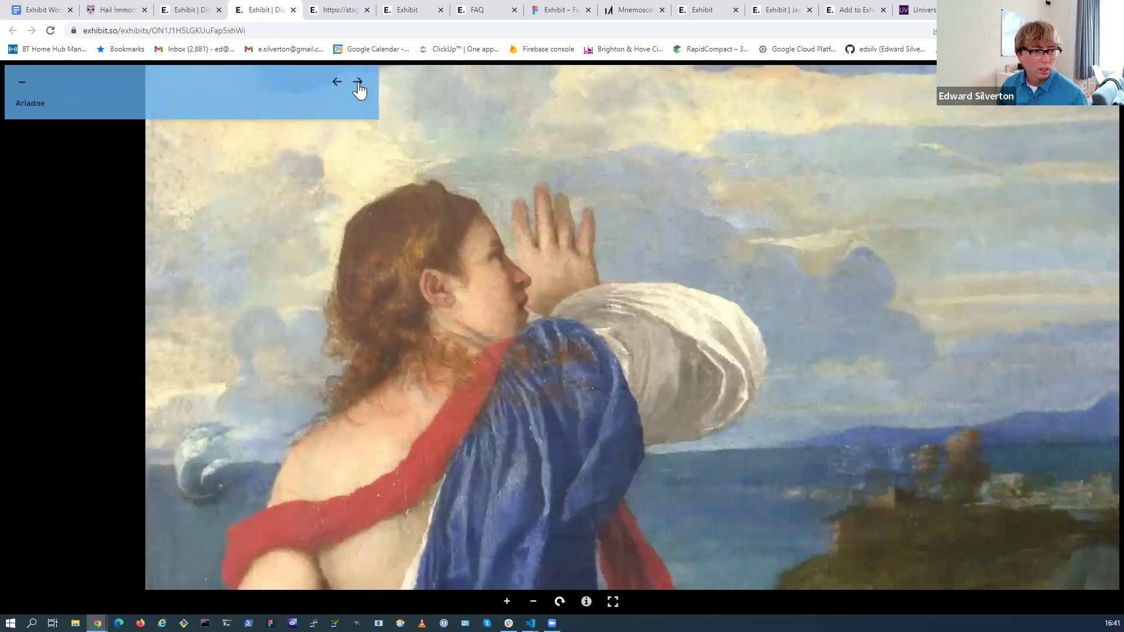
pyautogui.click(358, 83)
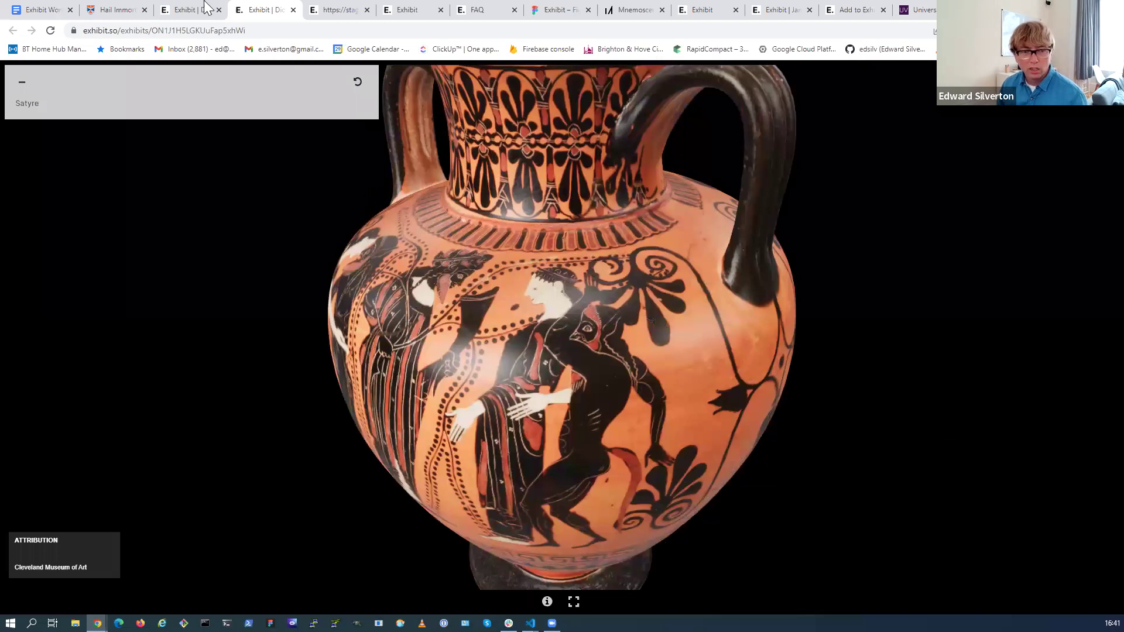
pyautogui.click(179, 12)
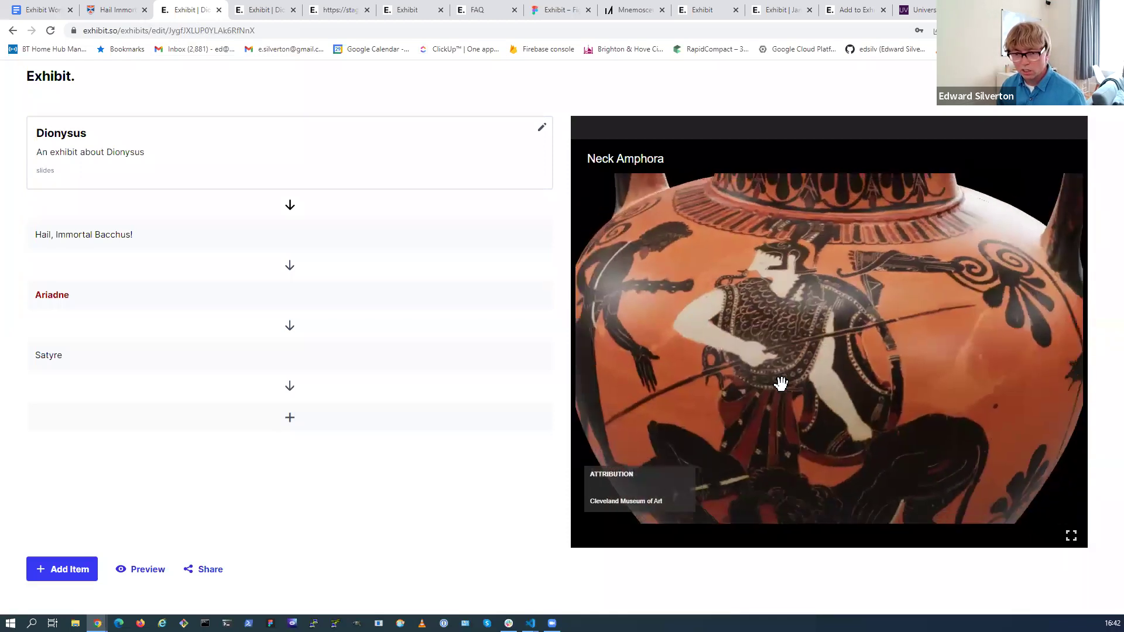
# - Add a fourth item after Satyre with the comment text 'Herakles'
pyautogui.click(305, 424)
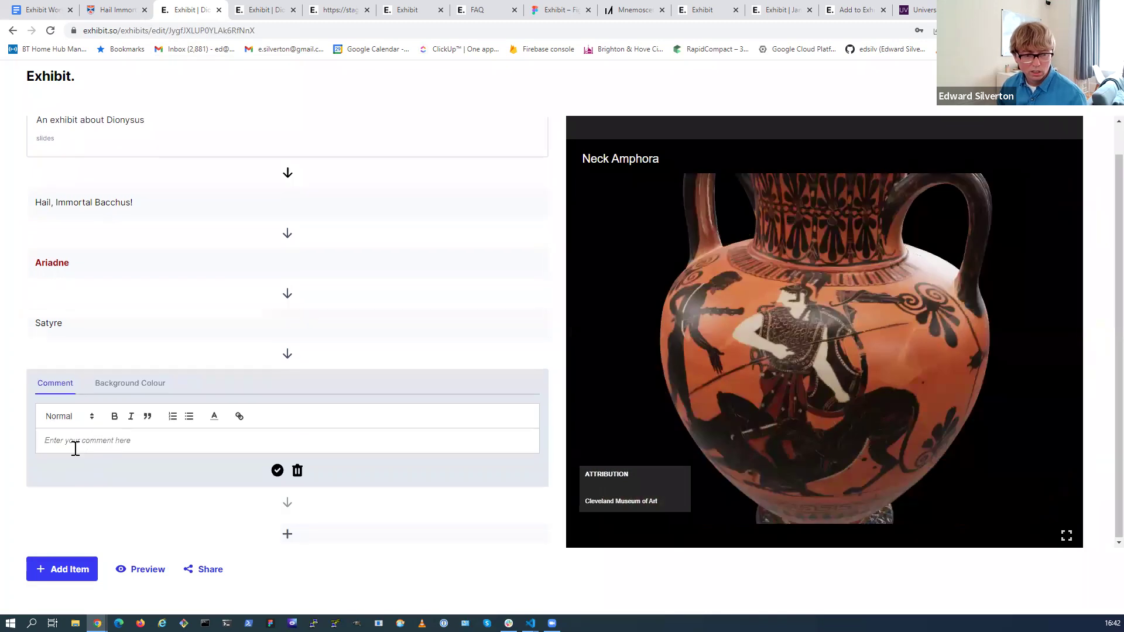
pyautogui.write('Herakles')
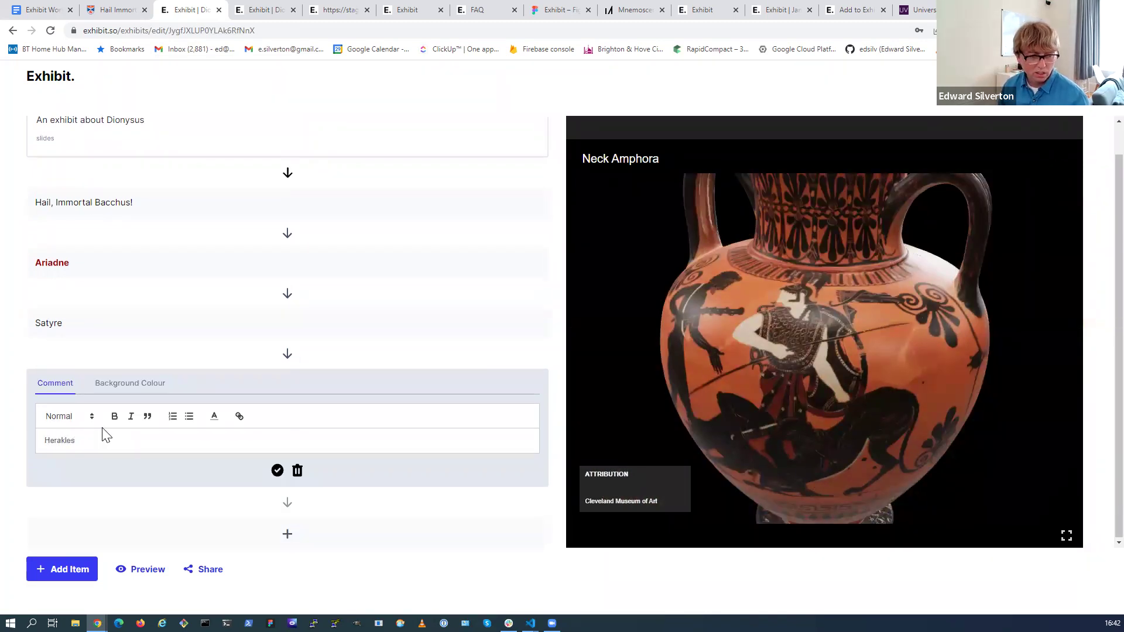
pyautogui.moveTo(75, 442); pyautogui.dragTo(32, 445)
pyautogui.press('Right')
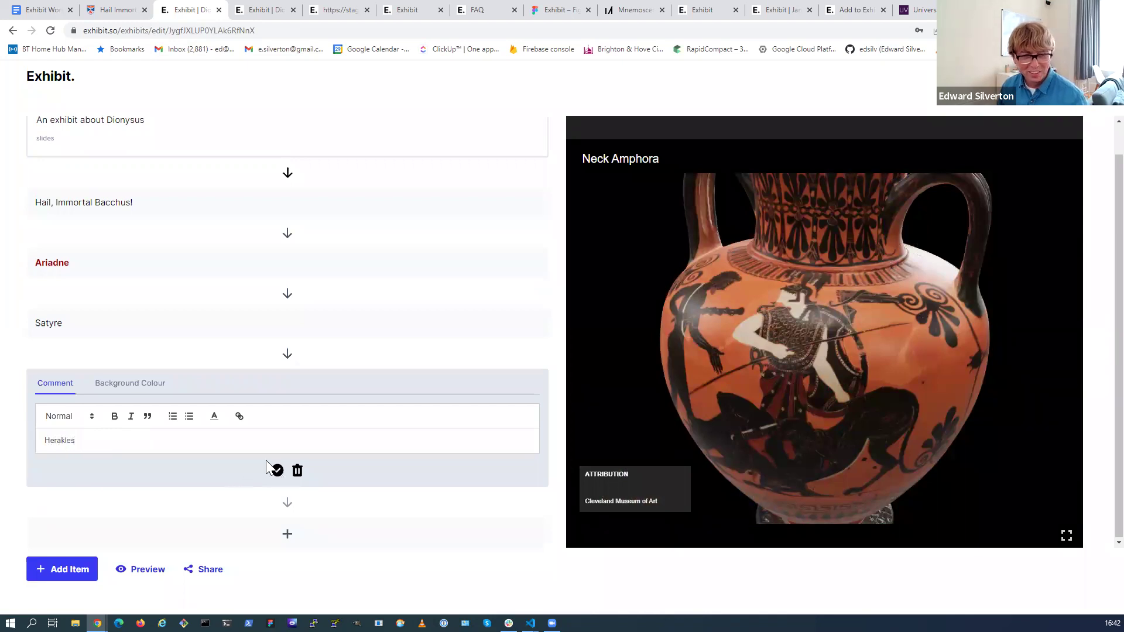
pyautogui.click(274, 470)
# - Reload the preview and advance past score, Ariadne and Satyre to Herakles, then open the workshop notes
pyautogui.click(255, 14)
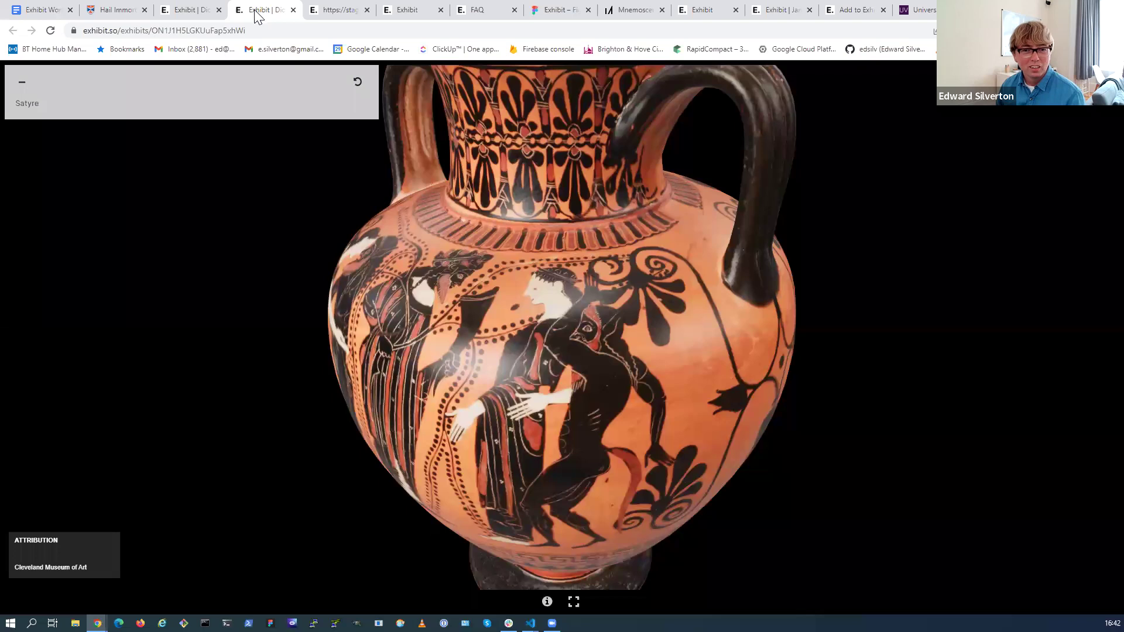
pyautogui.click(50, 32)
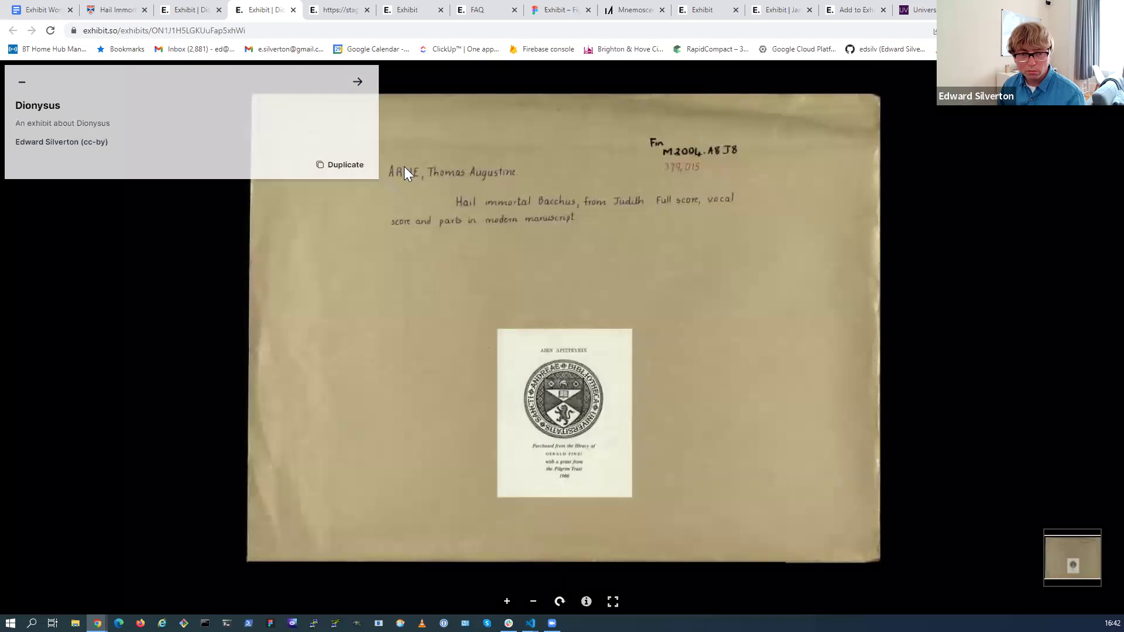
pyautogui.click(357, 83)
pyautogui.click(357, 83)
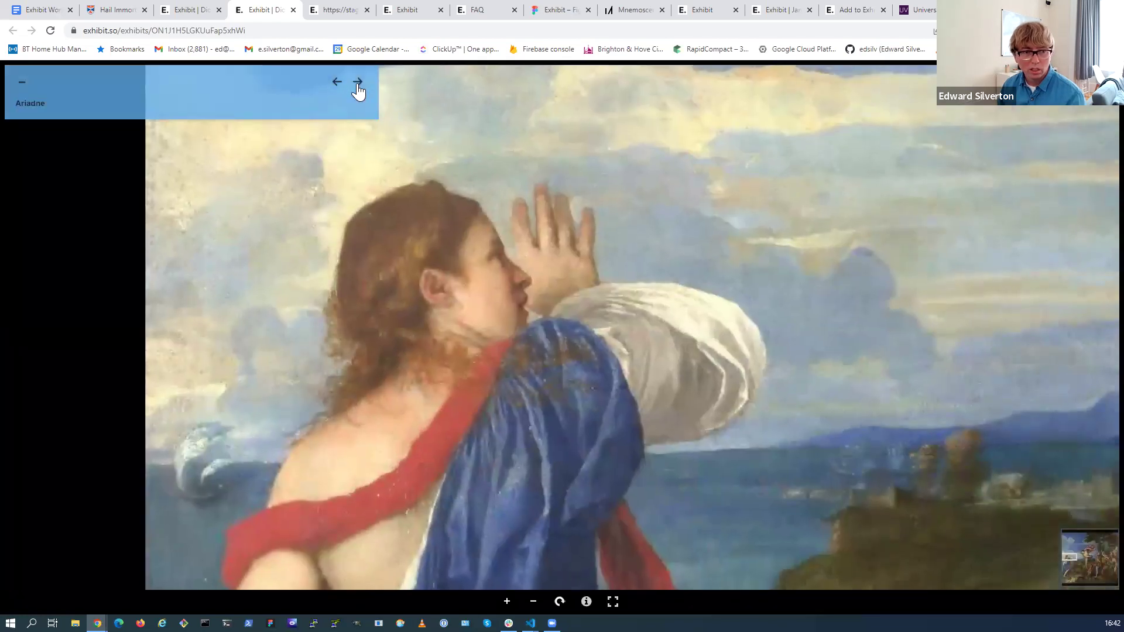
pyautogui.click(357, 85)
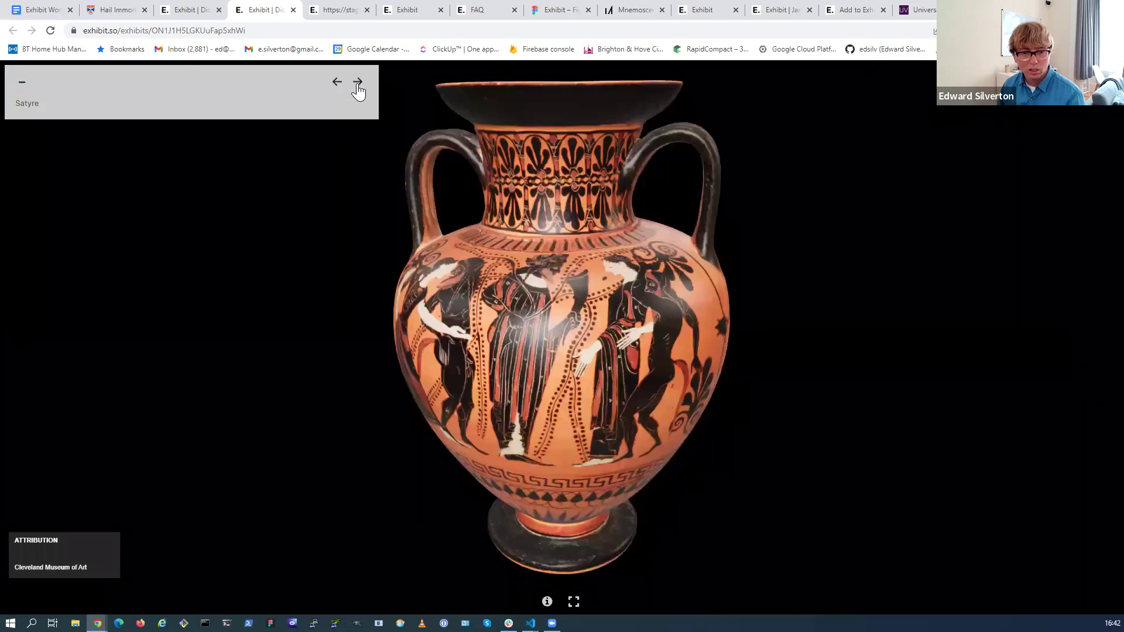
pyautogui.click(358, 83)
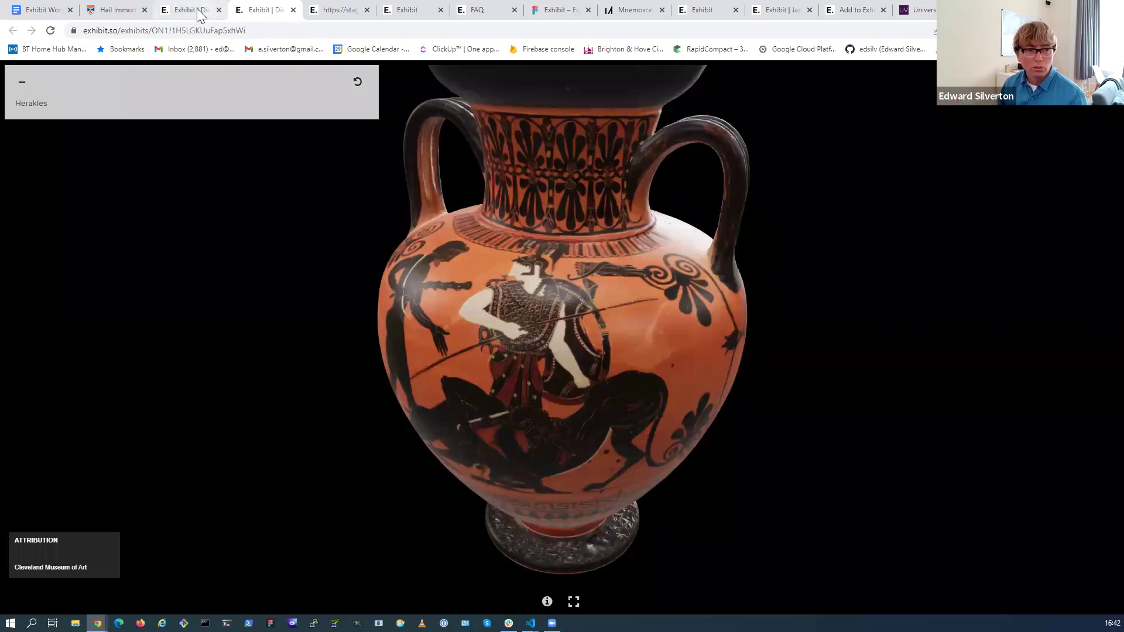
pyautogui.click(169, 14)
pyautogui.click(40, 13)
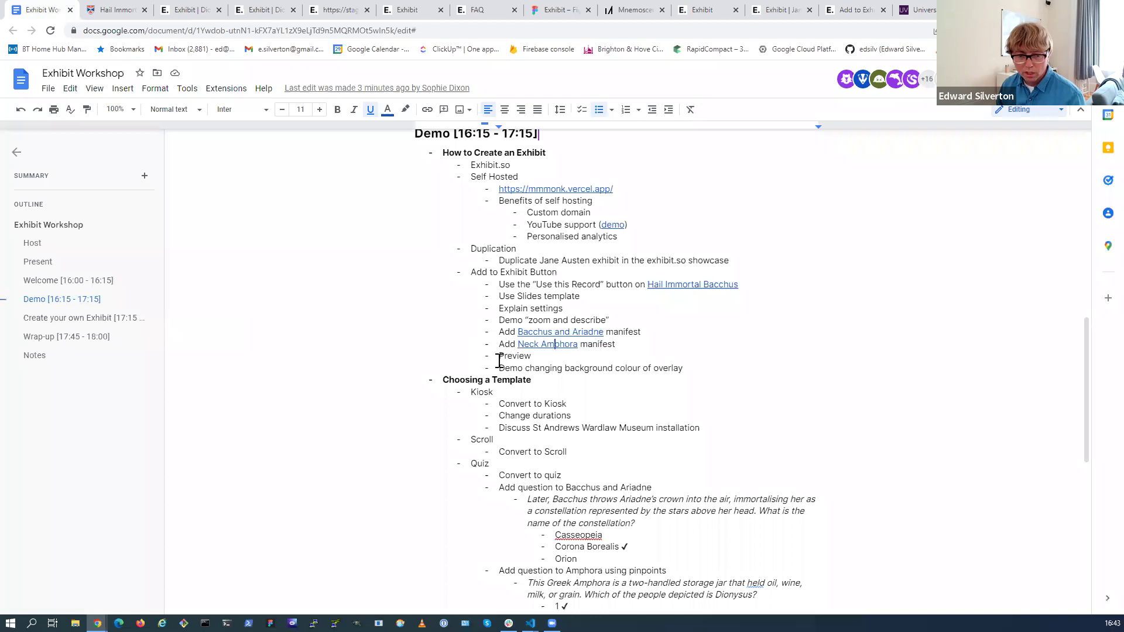
# - Review the template steps in the workshop outline, then open the Dionysus exhibit's settings
pyautogui.moveTo(504, 357); pyautogui.dragTo(656, 369)
pyautogui.click(656, 369)
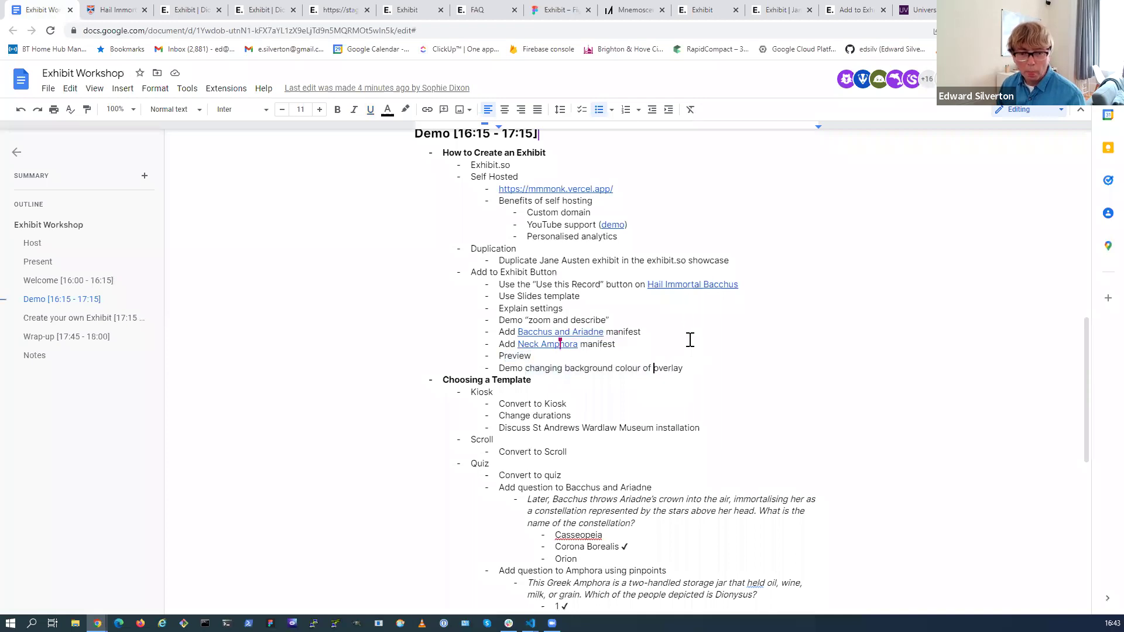
pyautogui.scroll(-3, 673, 340)
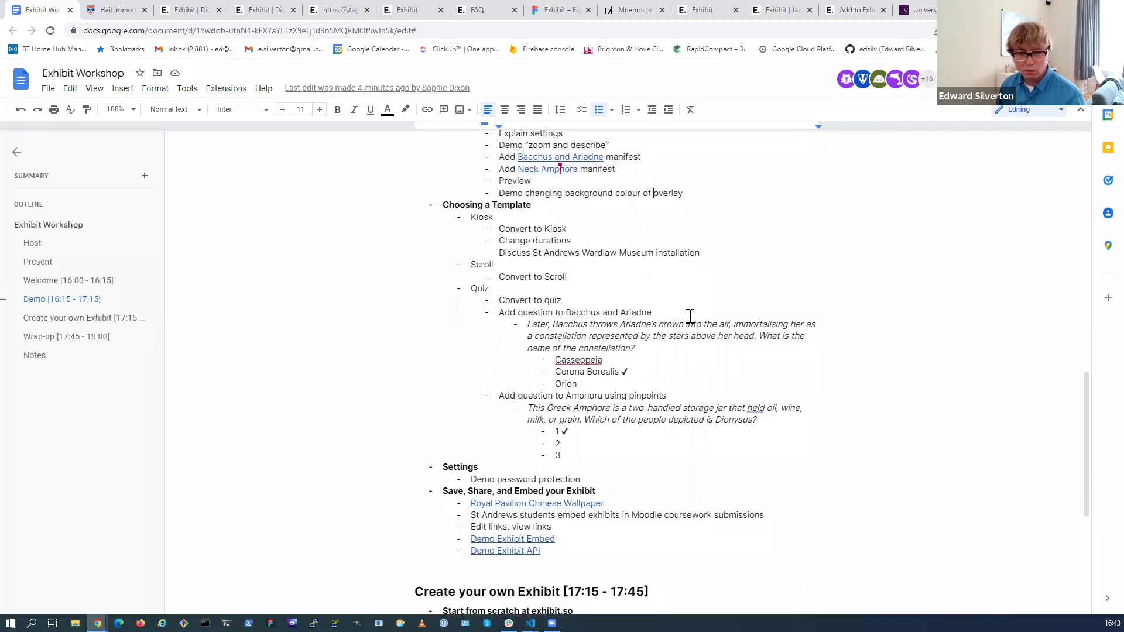
pyautogui.scroll(2, 691, 316)
pyautogui.scroll(-3, 694, 319)
pyautogui.scroll(1, 696, 326)
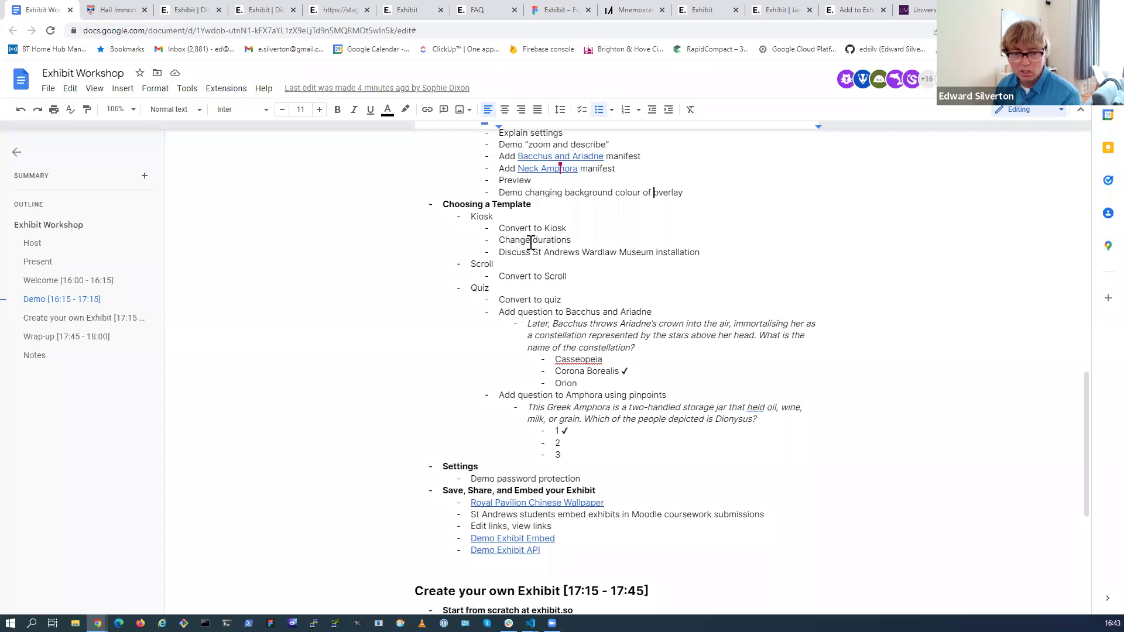
pyautogui.click(186, 14)
pyautogui.click(199, 144)
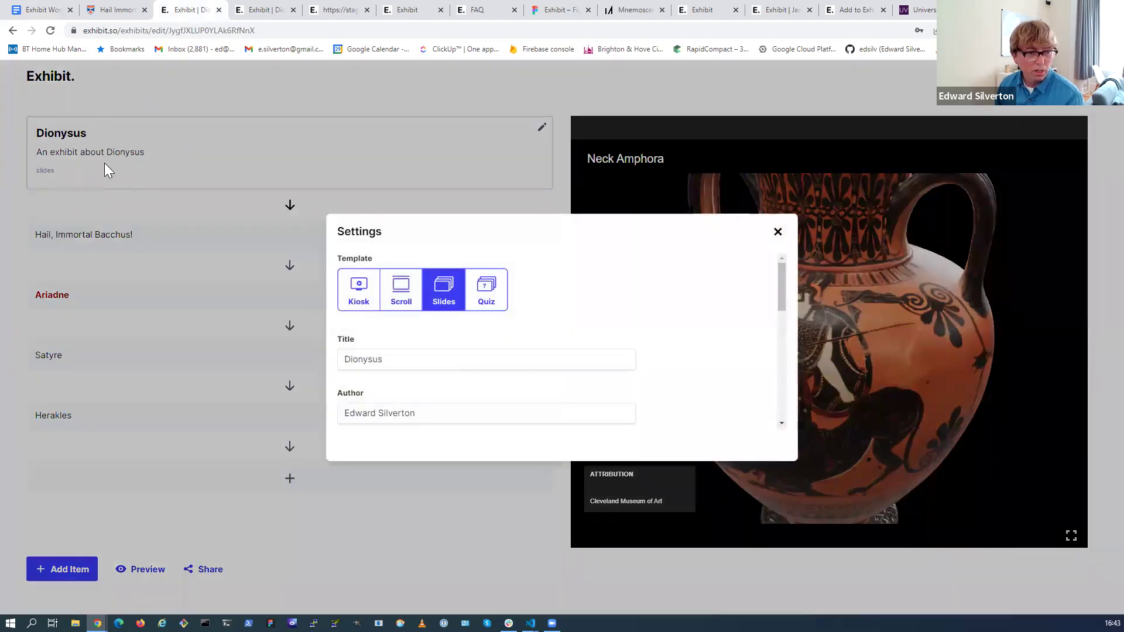
# - Save Dionysus as a Public Kiosk exhibit with reCAPTCHA and terms accepted, then reload the preview
pyautogui.click(358, 295)
pyautogui.scroll(-3, 448, 309)
pyautogui.scroll(-5, 448, 309)
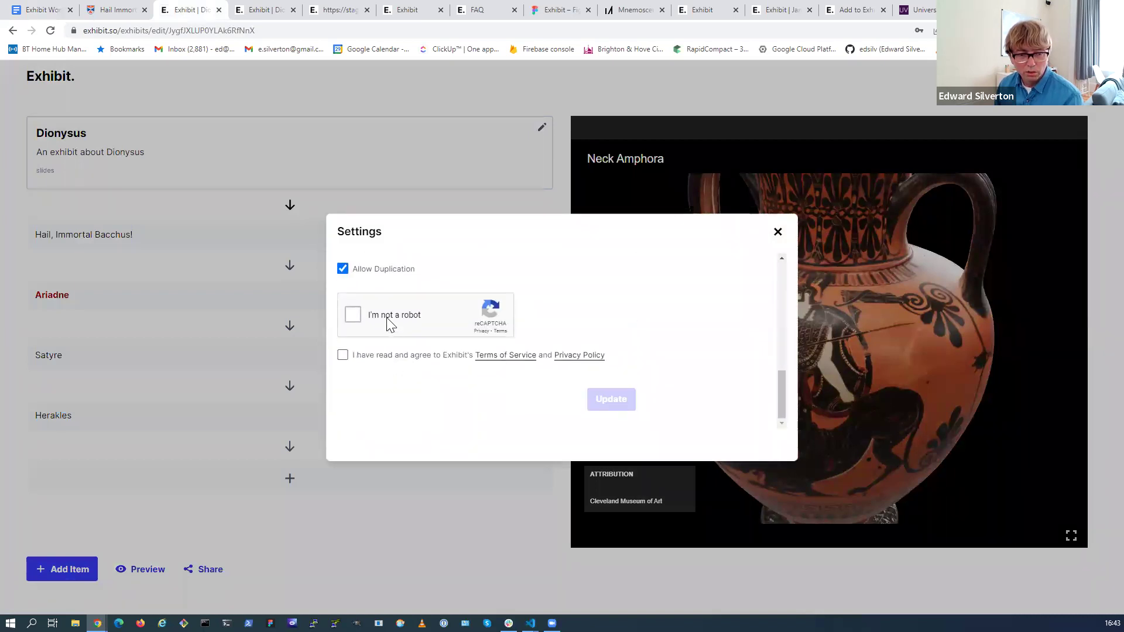
pyautogui.click(389, 324)
pyautogui.scroll(2, 420, 330)
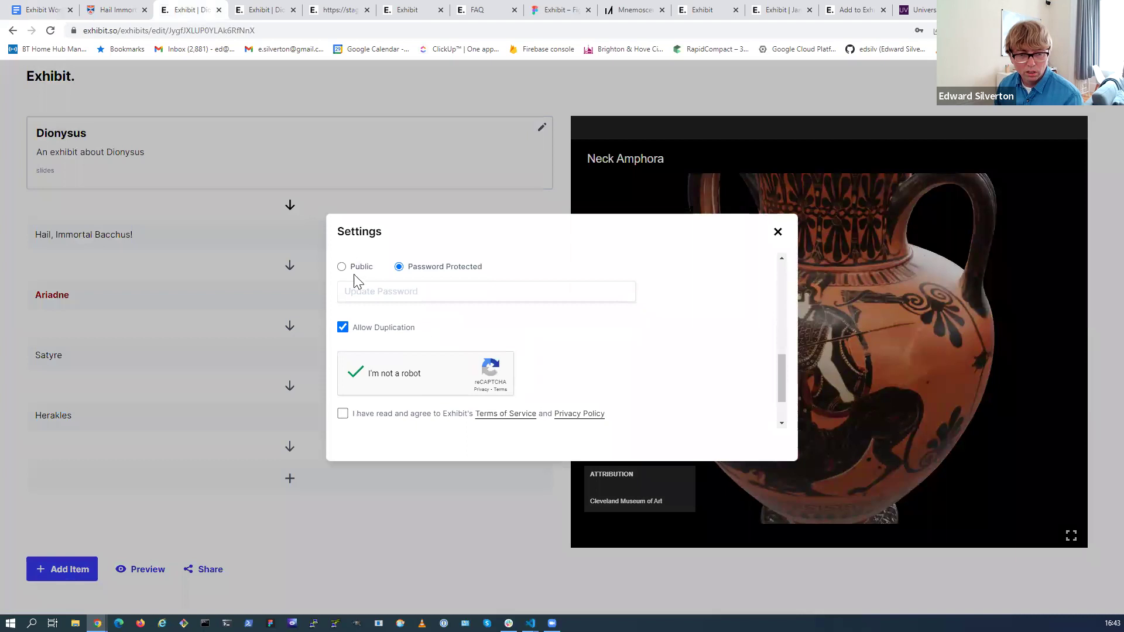
pyautogui.click(360, 268)
pyautogui.click(412, 384)
pyautogui.scroll(-2, 475, 368)
pyautogui.click(609, 399)
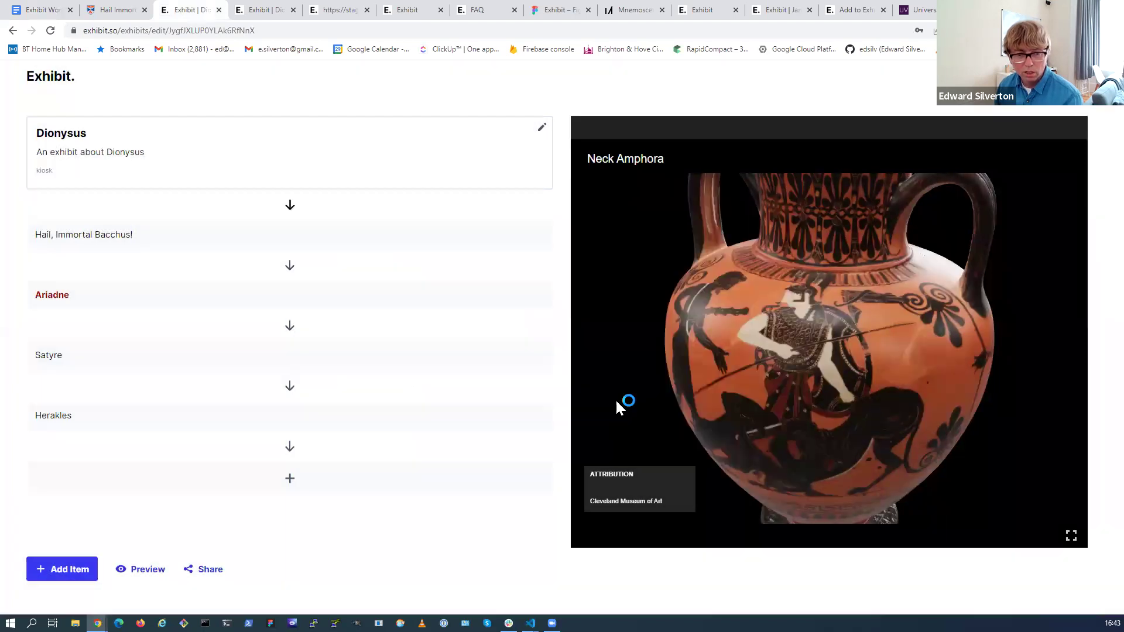
pyautogui.click(262, 14)
pyautogui.click(51, 30)
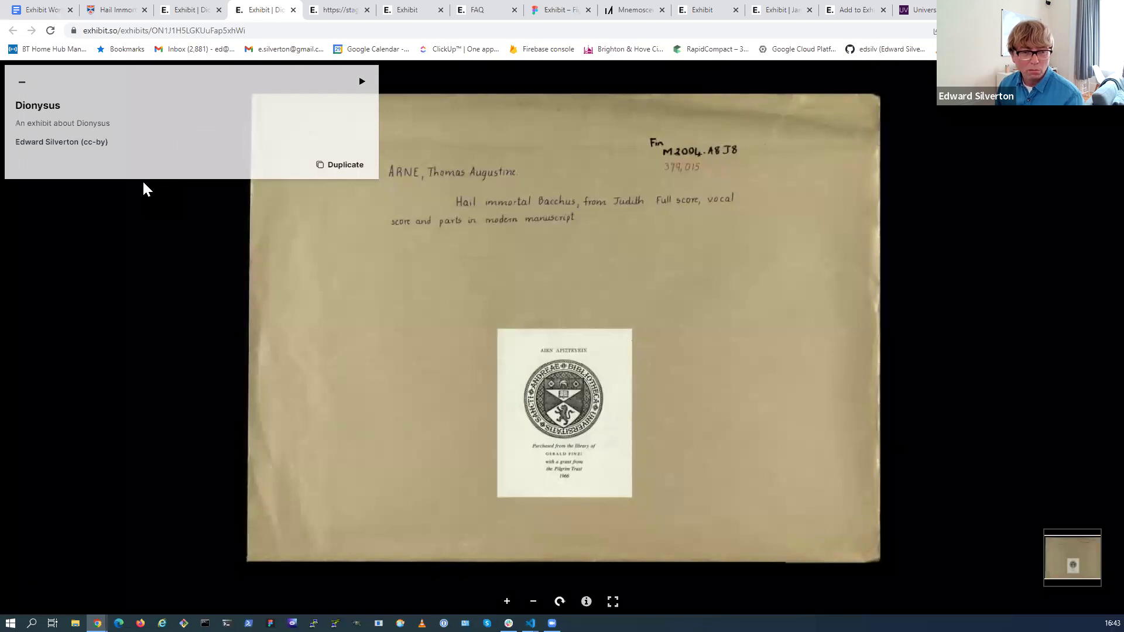
# - Play the Dionysus kiosk slideshow until it cycles to Ariadne, then move to the Figma slides
pyautogui.click(362, 81)
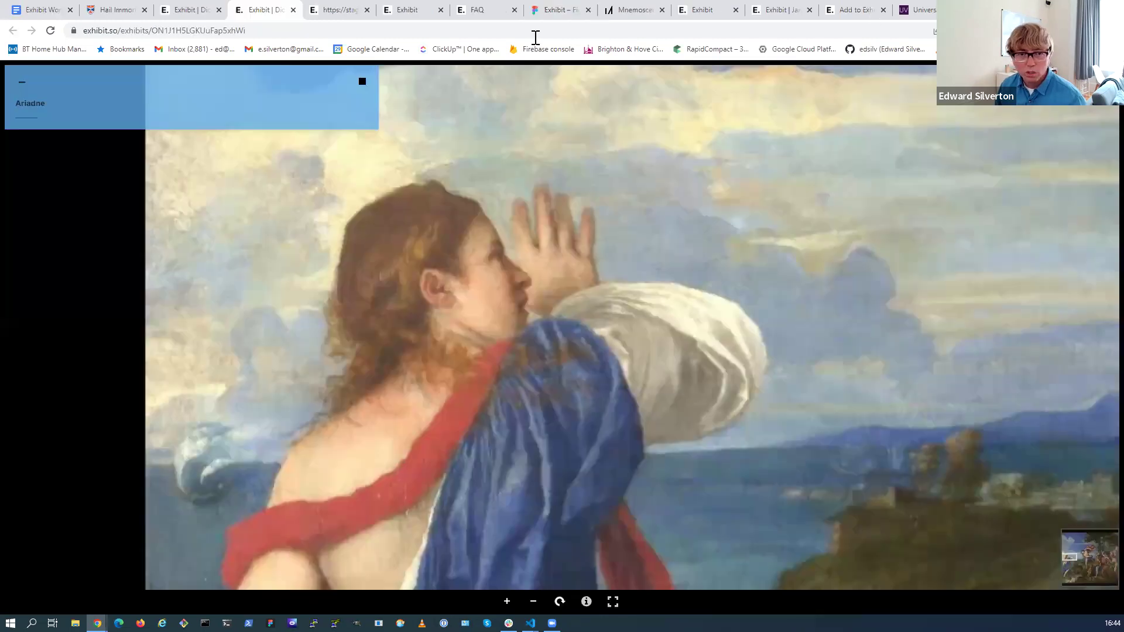
pyautogui.click(548, 11)
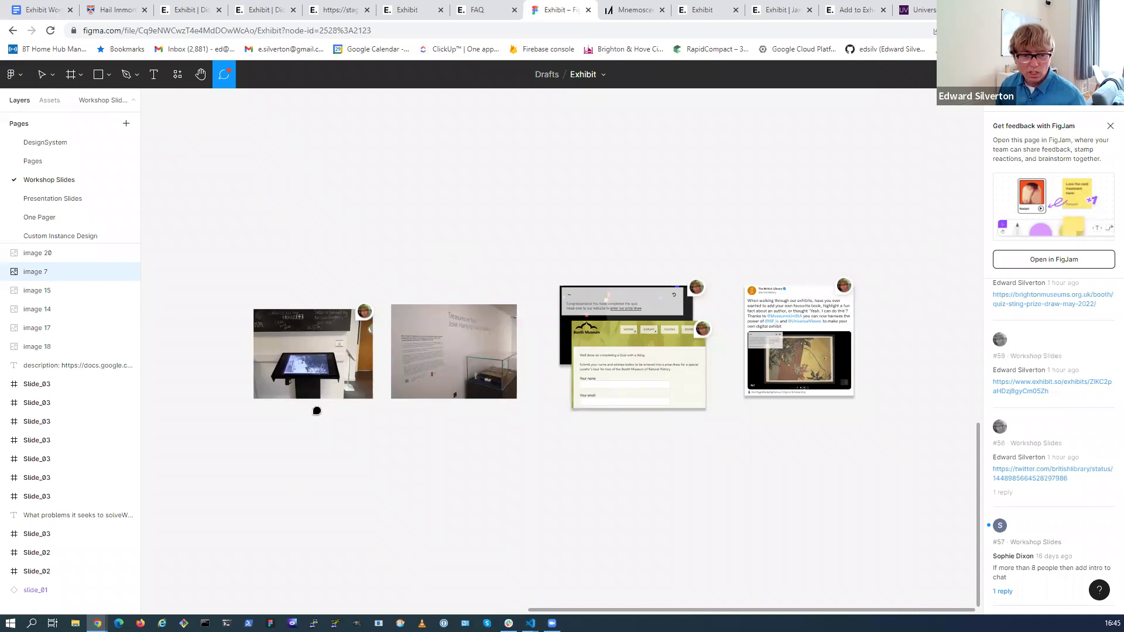
# - Pan and zoom across the Figma workshop slide mock-ups
pyautogui.scroll(3, 293, 375)
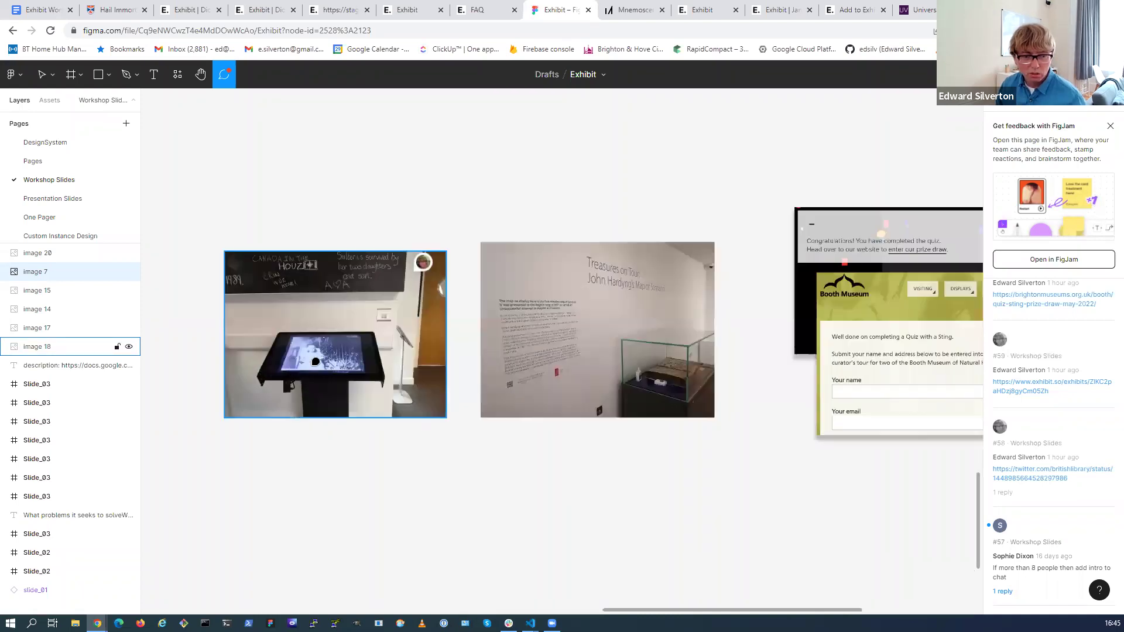
pyautogui.scroll(2, 297, 363)
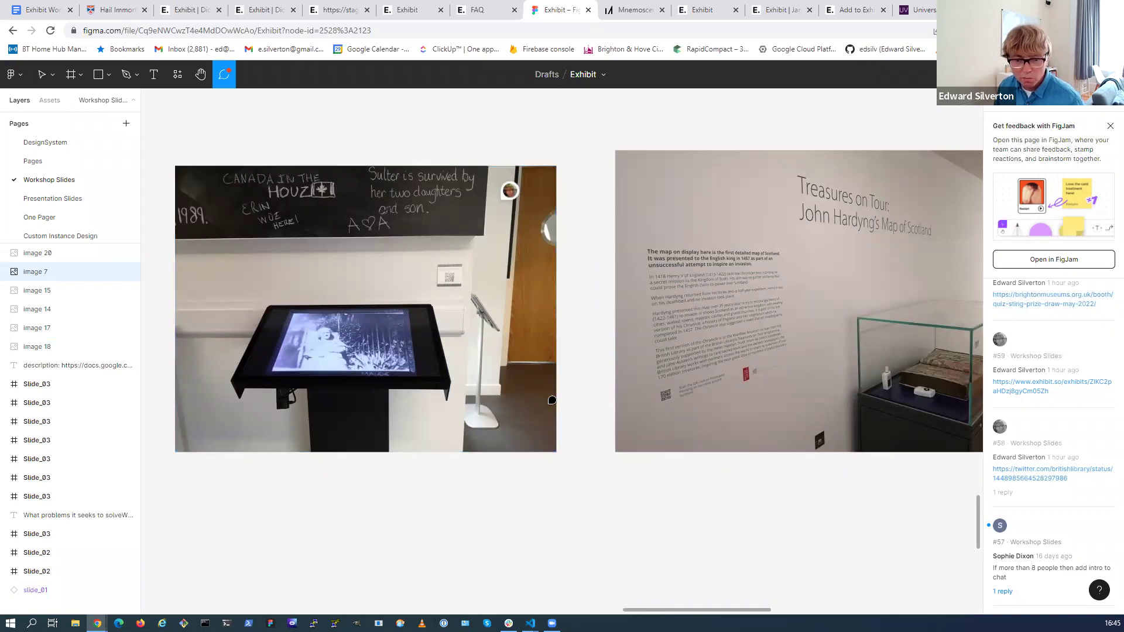
pyautogui.hscroll(5, 551, 398)
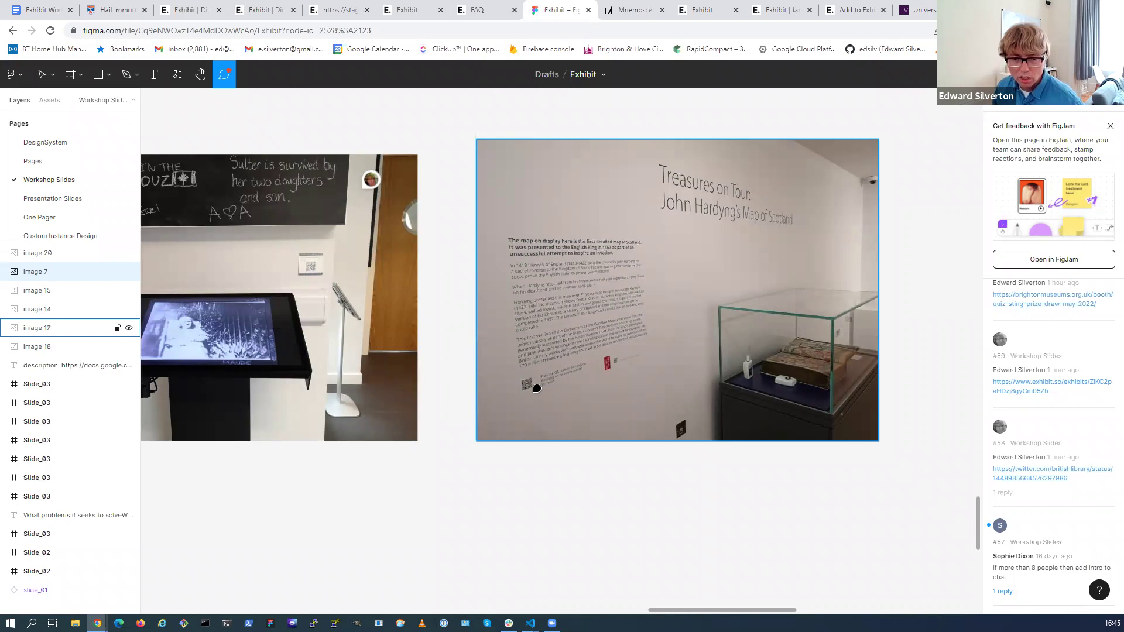
pyautogui.scroll(2, 548, 489)
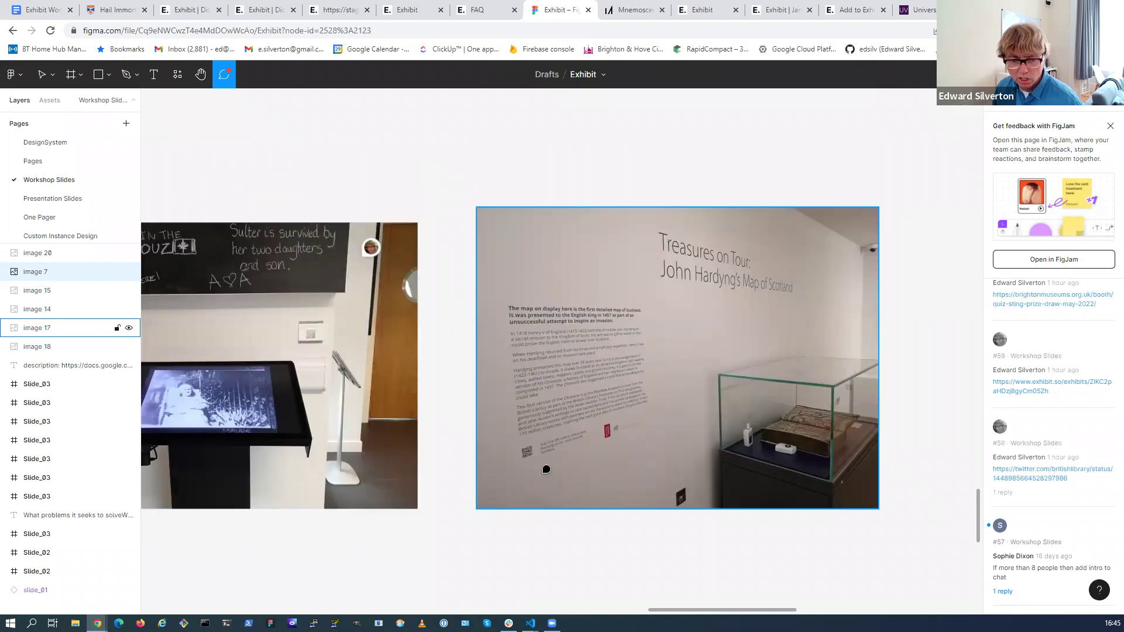
pyautogui.scroll(3, 546, 469)
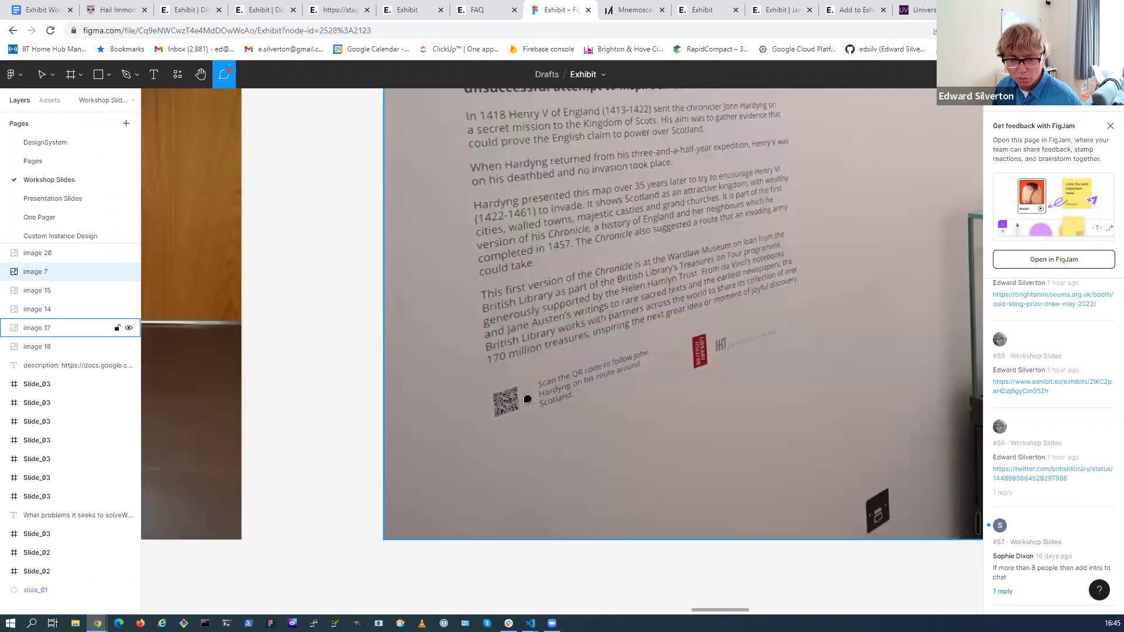
pyautogui.scroll(-2, 527, 399)
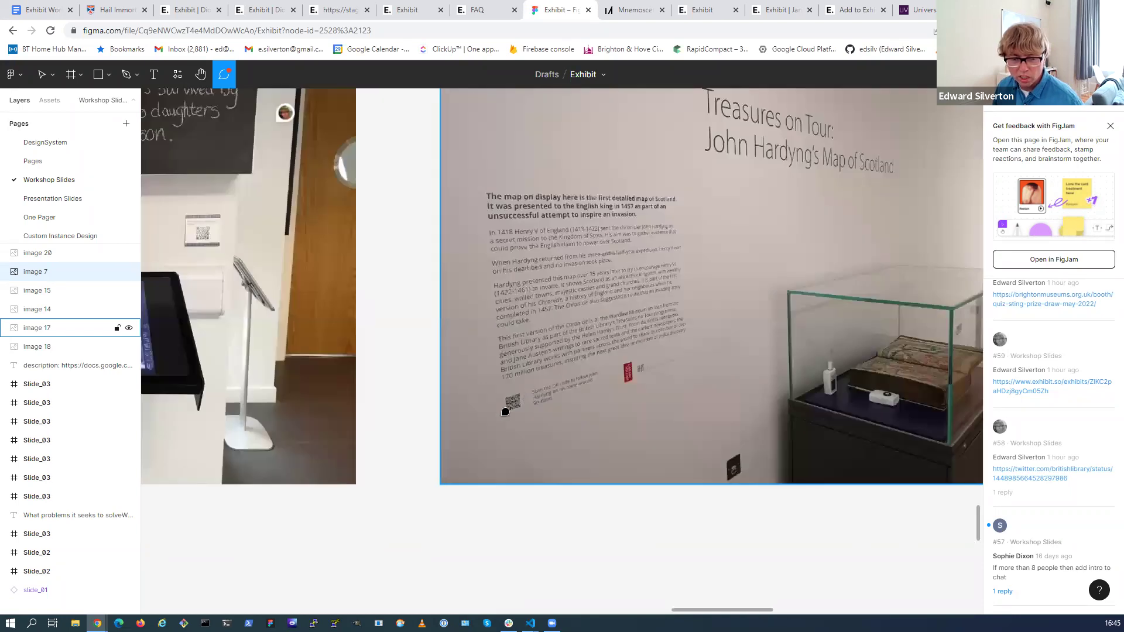
pyautogui.scroll(-1, 506, 413)
pyautogui.scroll(-1, 510, 462)
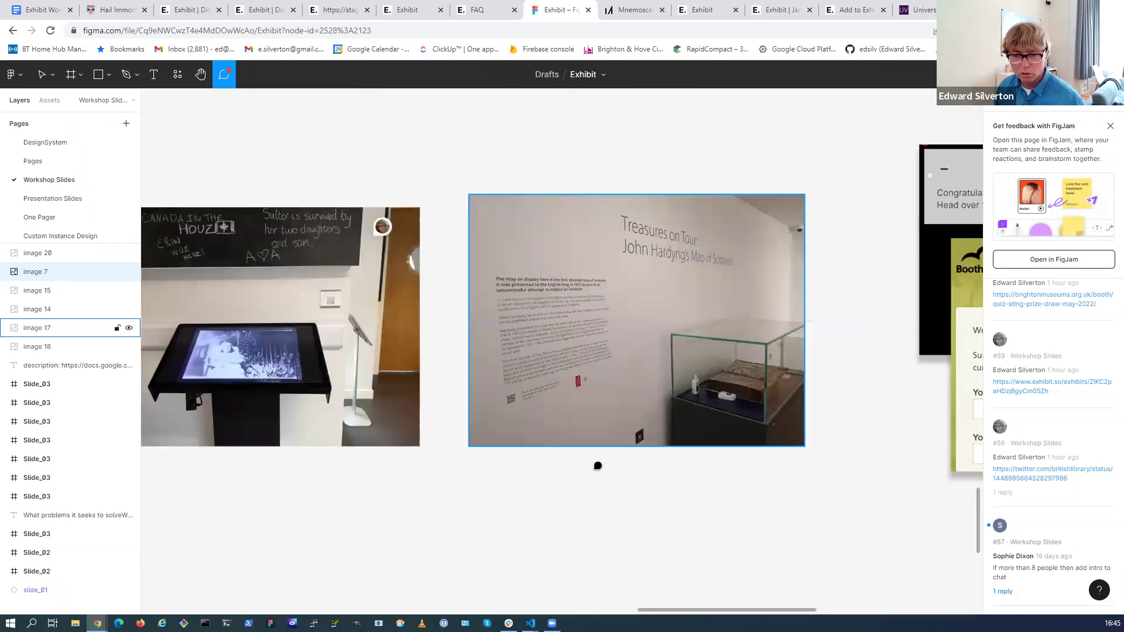
pyautogui.scroll(-1, 597, 464)
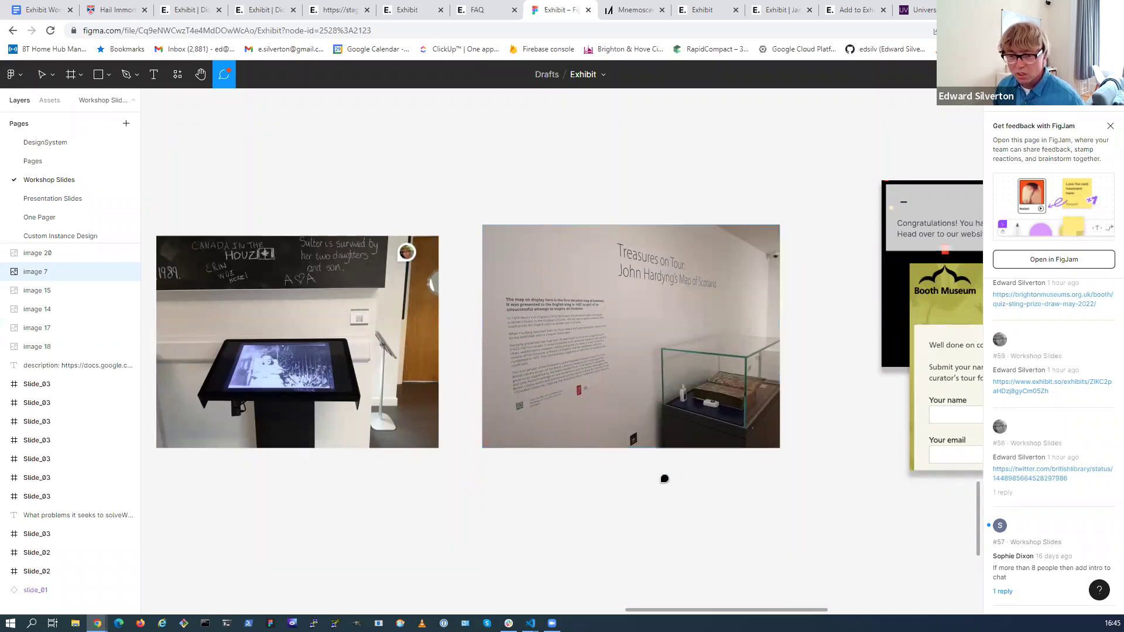
pyautogui.scroll(-2, 605, 484)
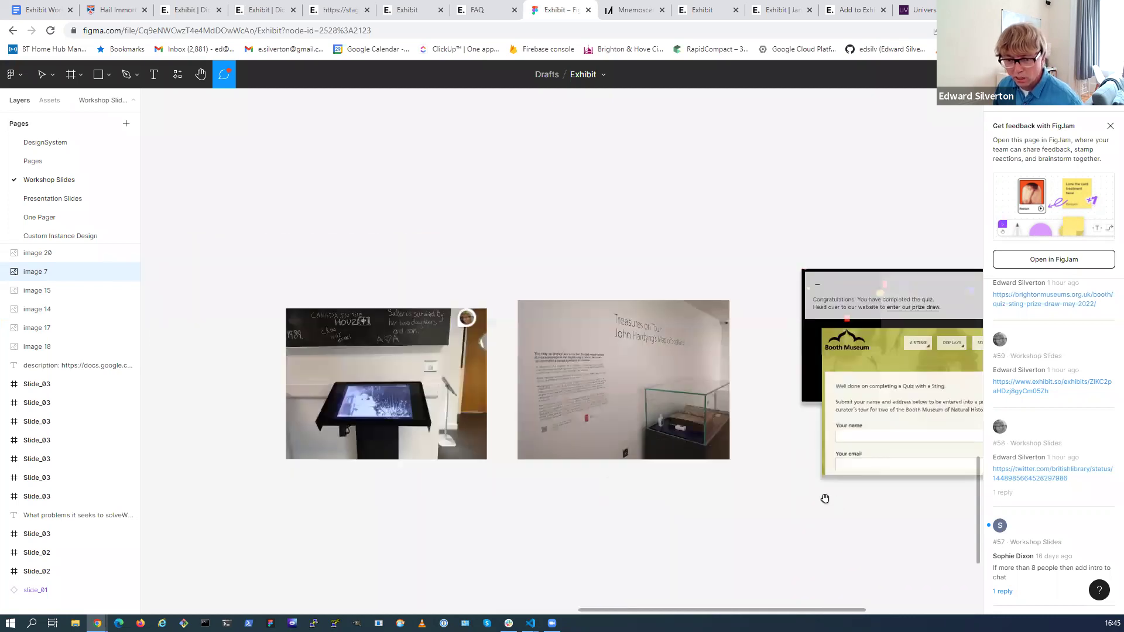
pyautogui.hscroll(5, 521, 502)
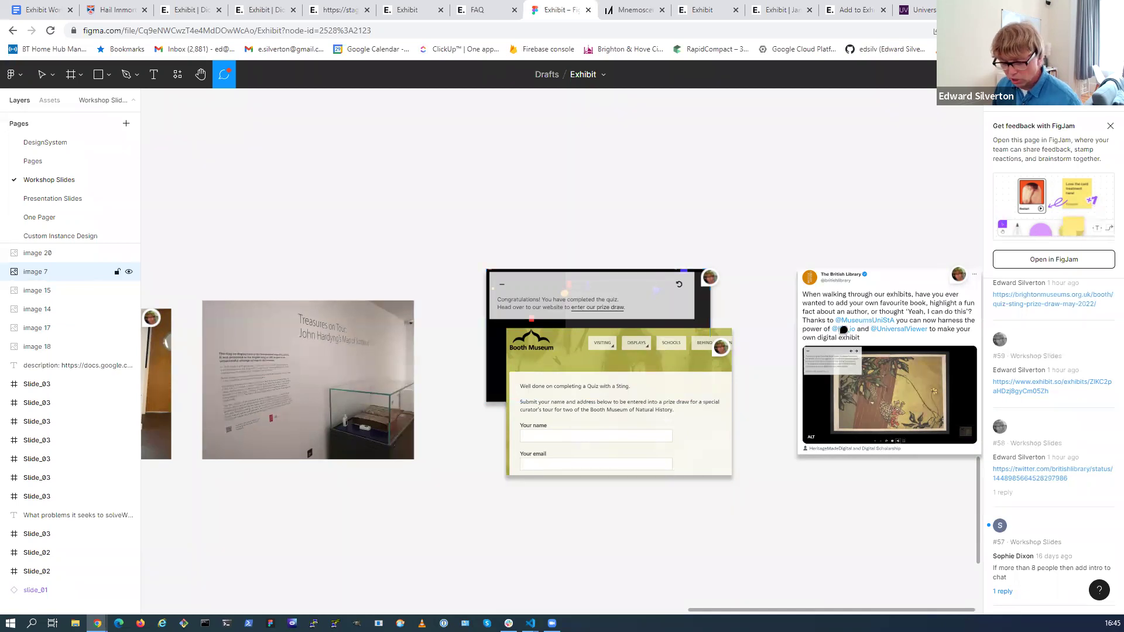
pyautogui.moveTo(667, 387); pyautogui.dragTo(661, 387)
pyautogui.hscroll(5, 660, 387)
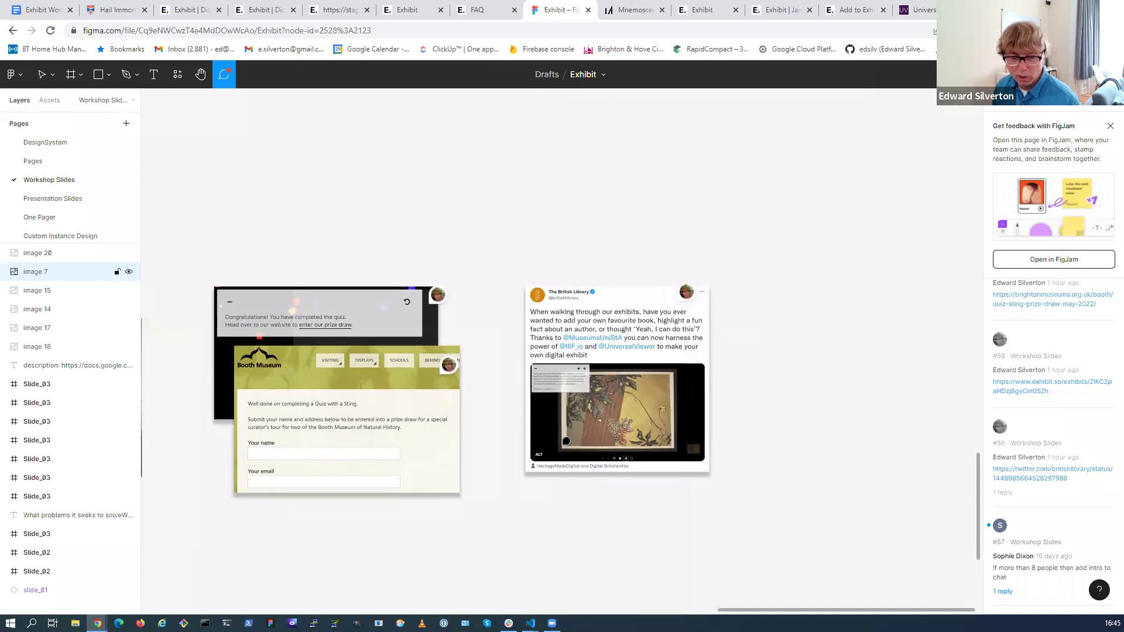
pyautogui.scroll(3, 619, 377)
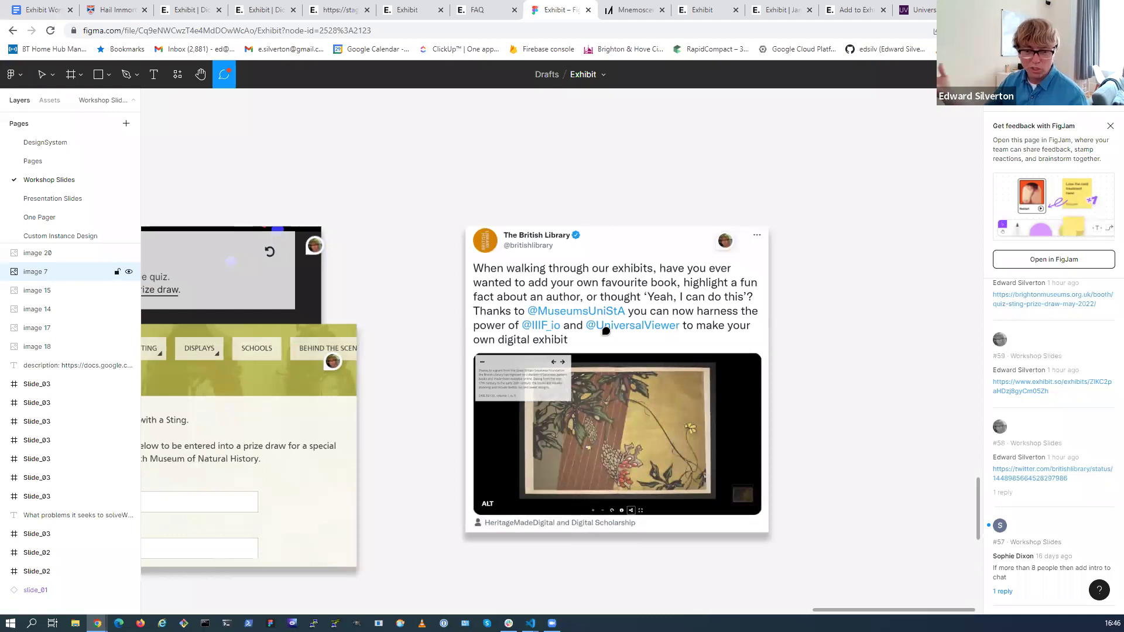
pyautogui.scroll(-1, 788, 304)
pyautogui.keyDown('ctrl'); pyautogui.scroll(-5, 818, 319); pyautogui.keyUp('ctrl')
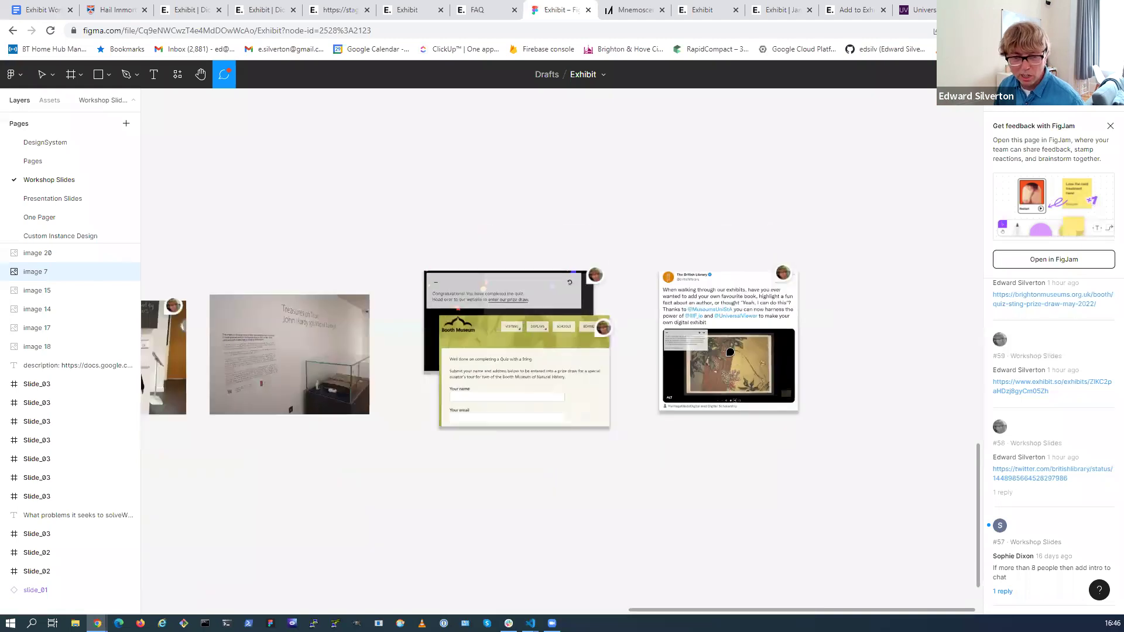
pyautogui.hscroll(-3, 498, 463)
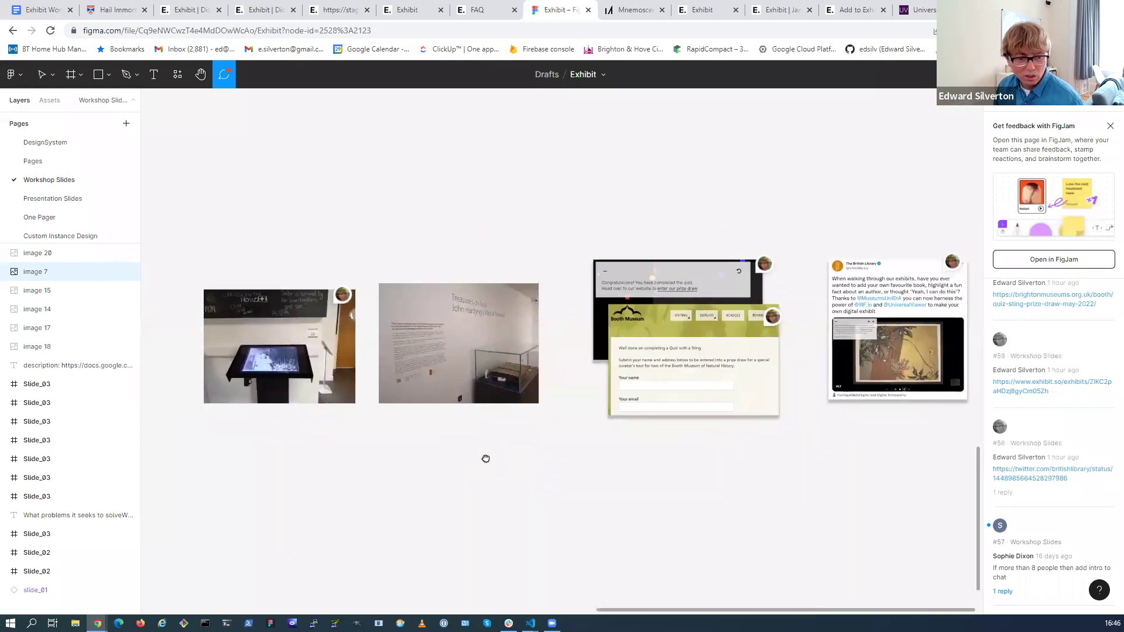
pyautogui.hscroll(1, 490, 458)
pyautogui.scroll(2, 503, 464)
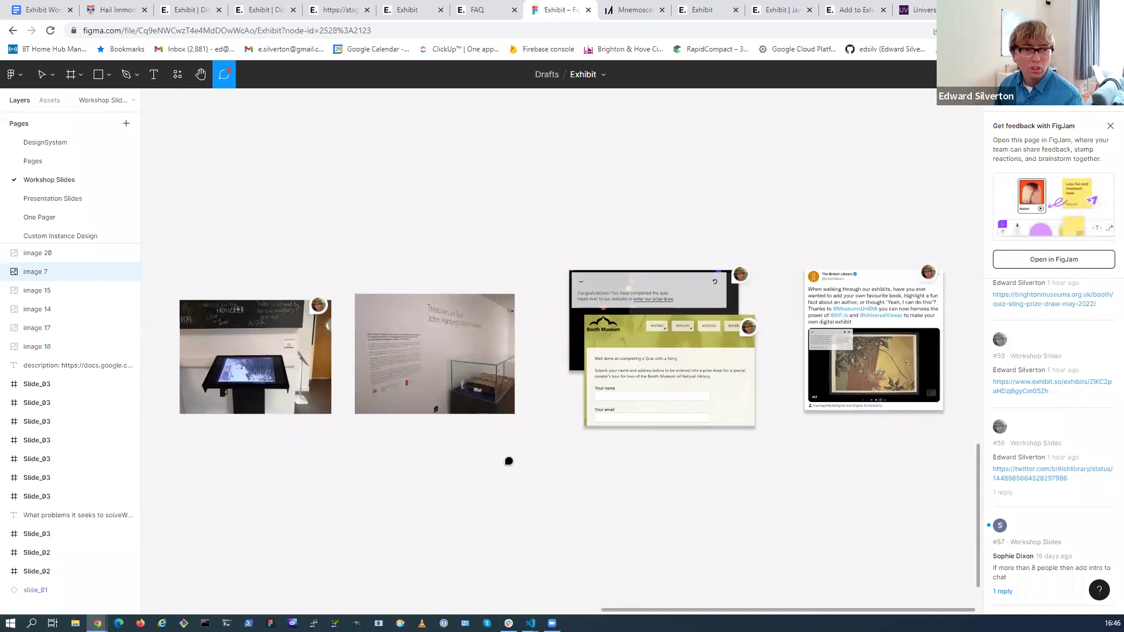
# - Return via the workshop plan to the Dionysus editor and open the Hail, Immortal Bacchus! item
pyautogui.click(40, 13)
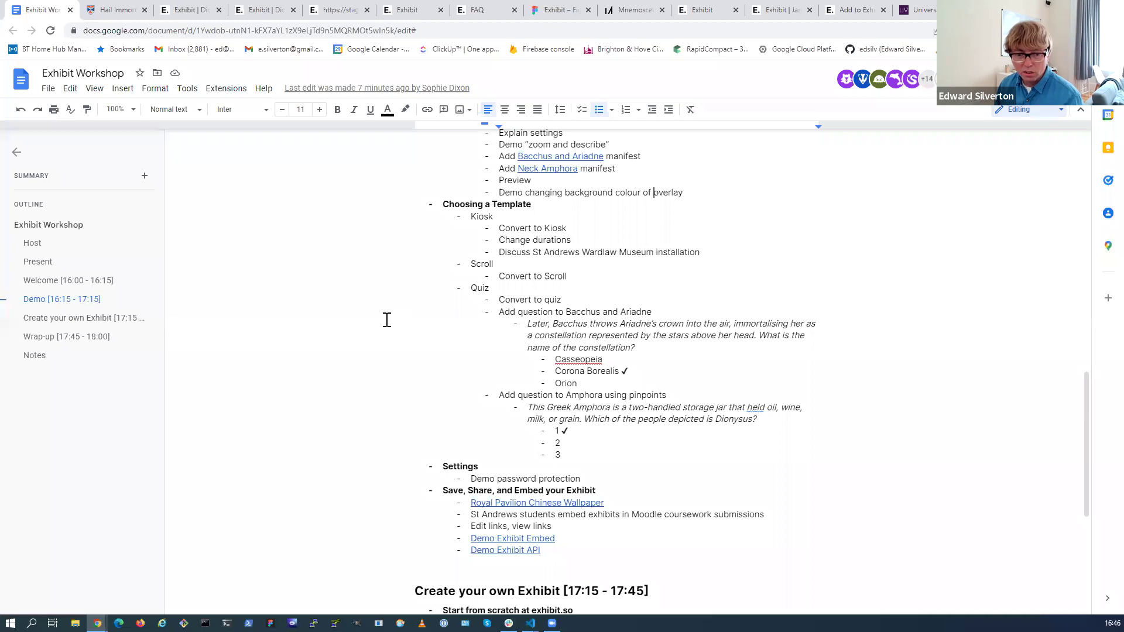
pyautogui.scroll(1, 486, 310)
pyautogui.click(199, 14)
pyautogui.click(157, 235)
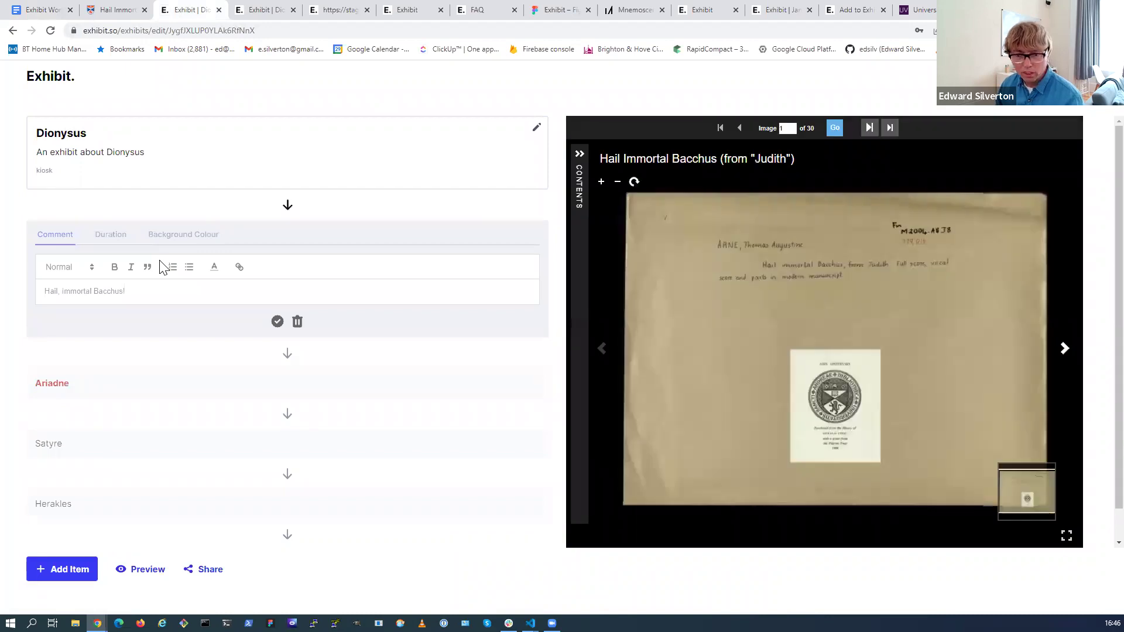
# - Lower the Hail, Immortal Bacchus! item's duration from 10 to 7 seconds and save it
pyautogui.click(122, 236)
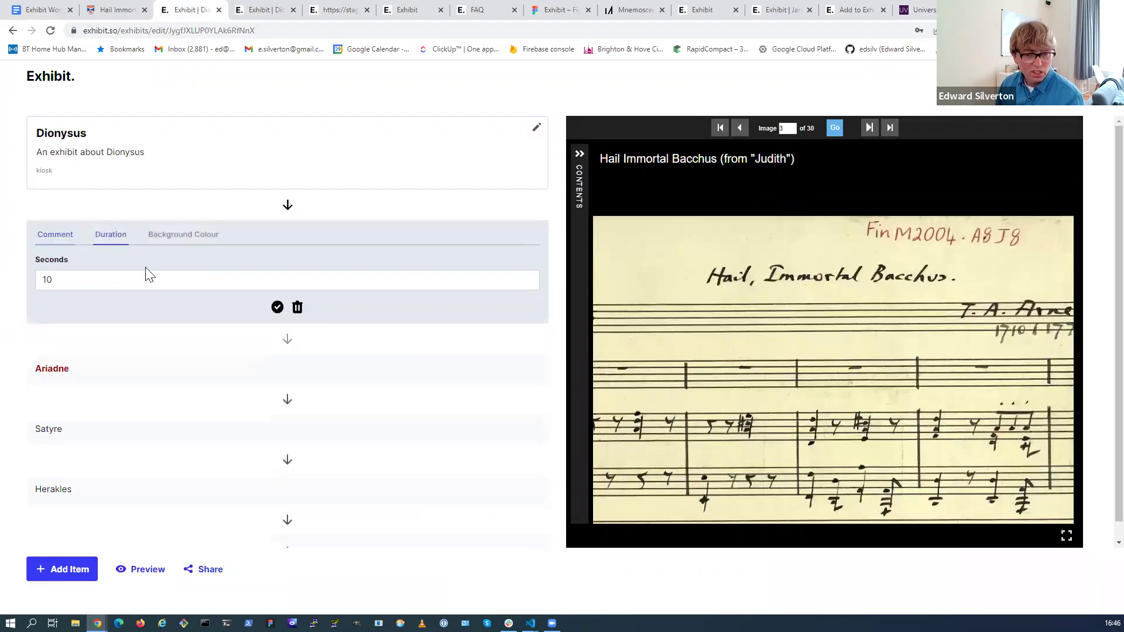
pyautogui.click(66, 279)
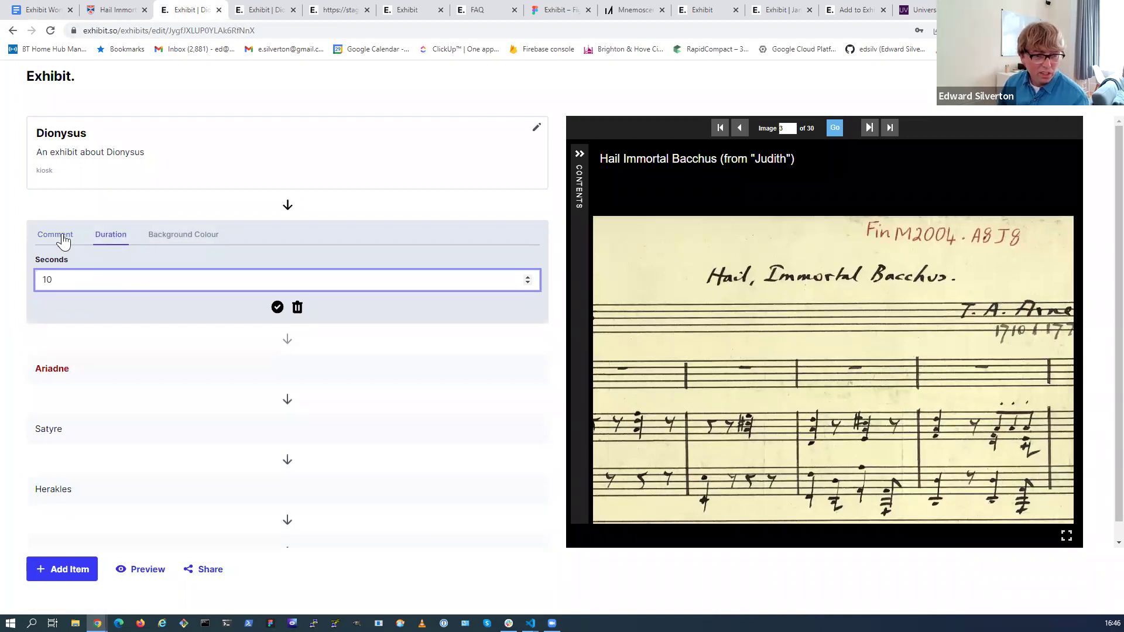
pyautogui.click(108, 369)
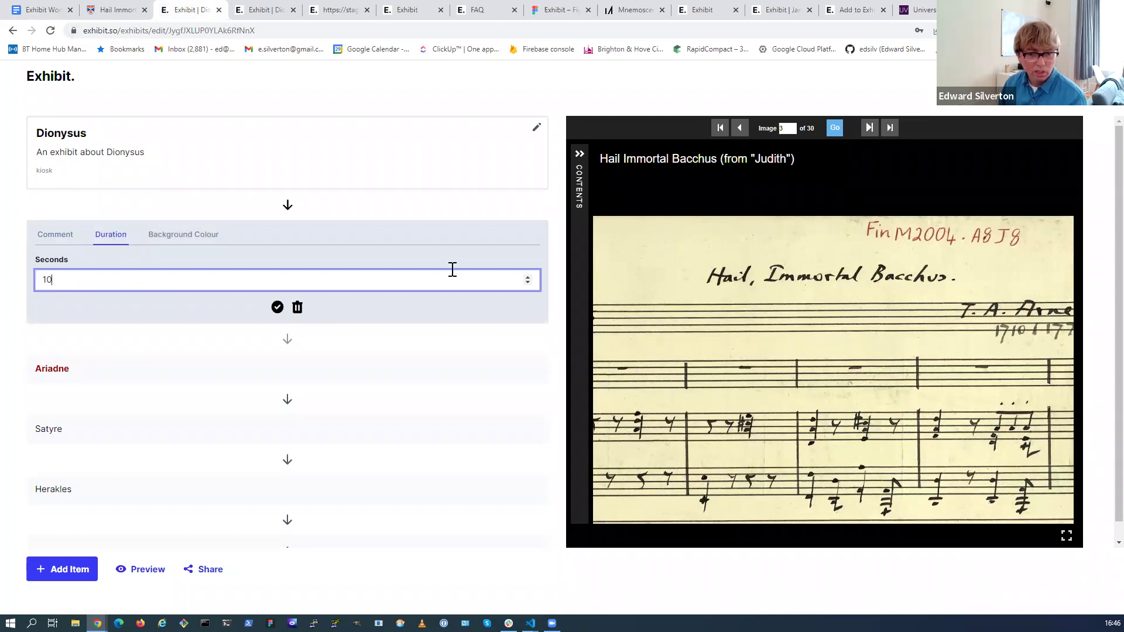
pyautogui.click(528, 284)
pyautogui.click(528, 285)
pyautogui.click(528, 285)
pyautogui.click(528, 285)
pyautogui.click(528, 285)
pyautogui.click(276, 307)
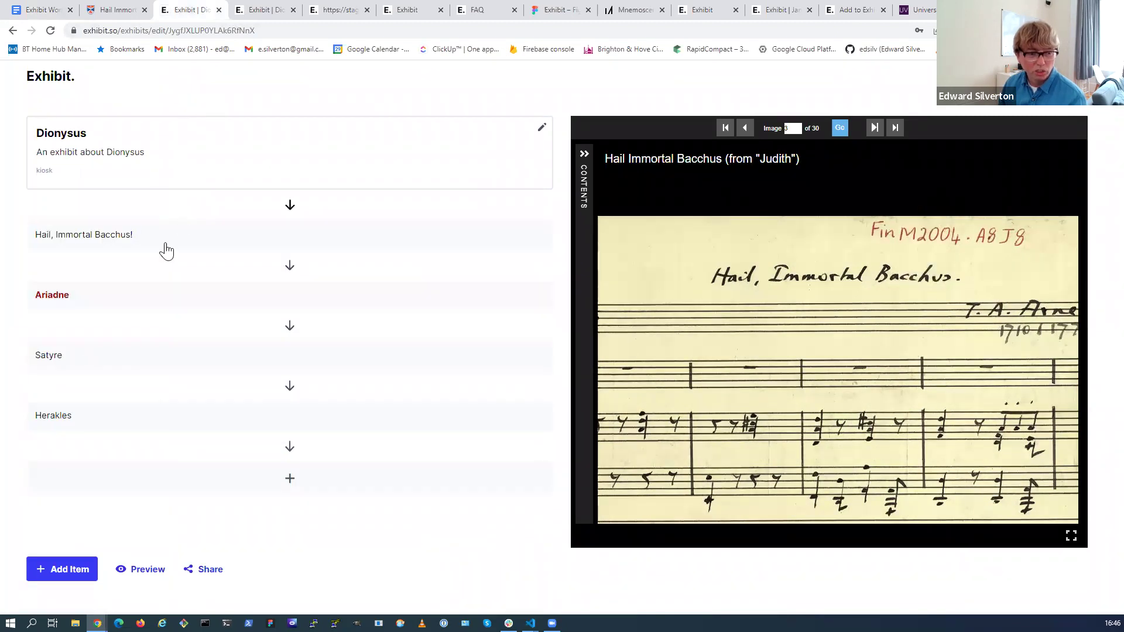
# - Open the Ariadne item and check its background colour and display duration
pyautogui.click(146, 295)
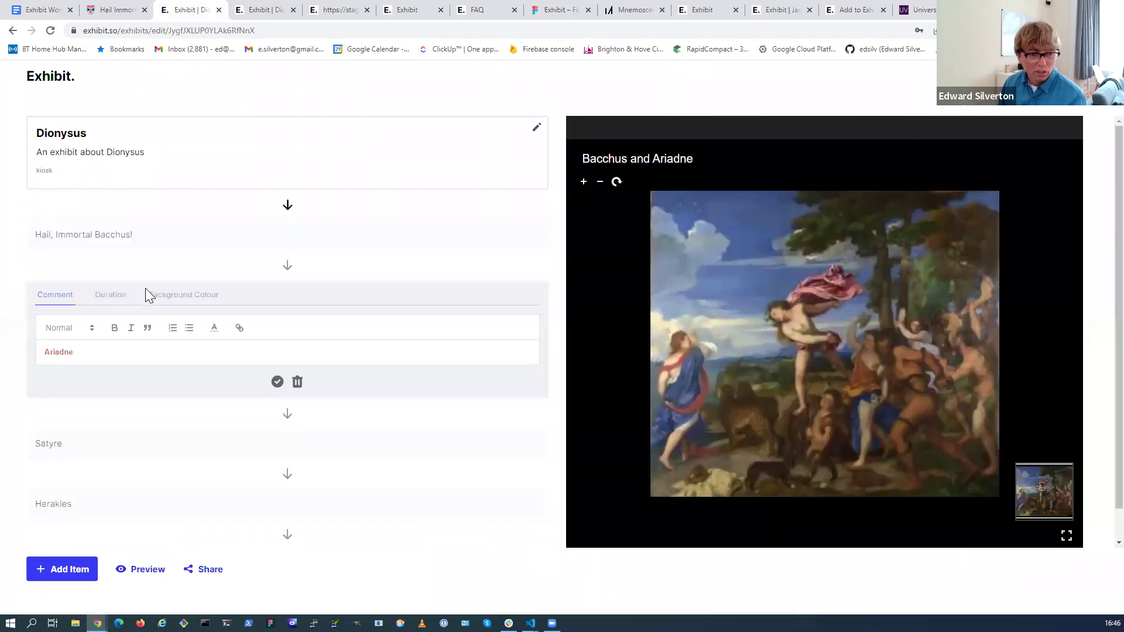
pyautogui.click(197, 296)
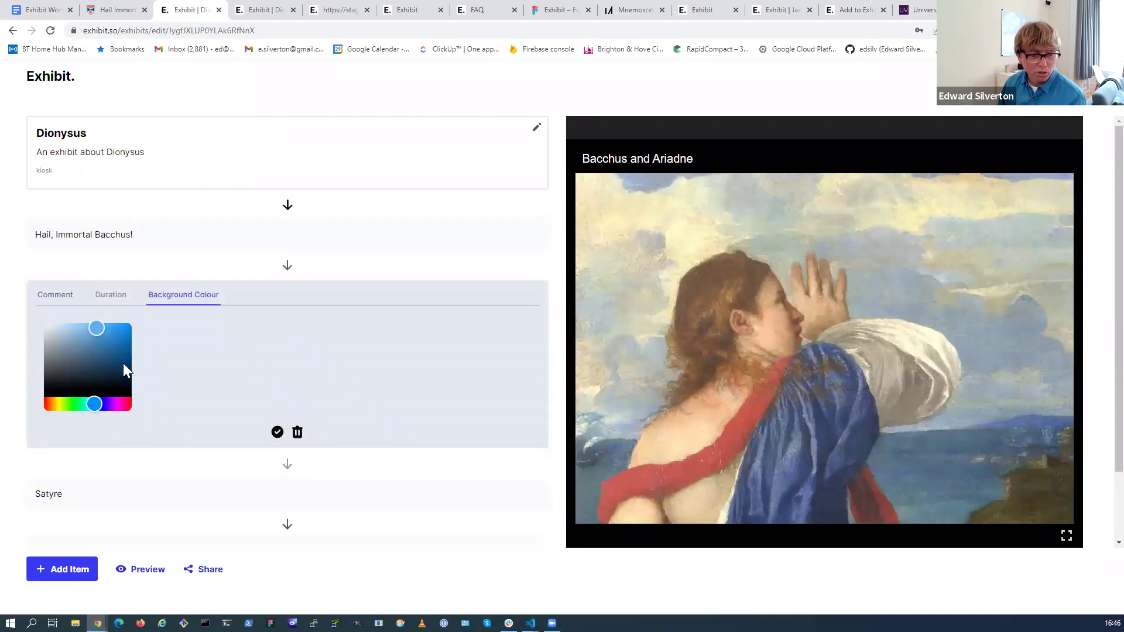
pyautogui.click(112, 296)
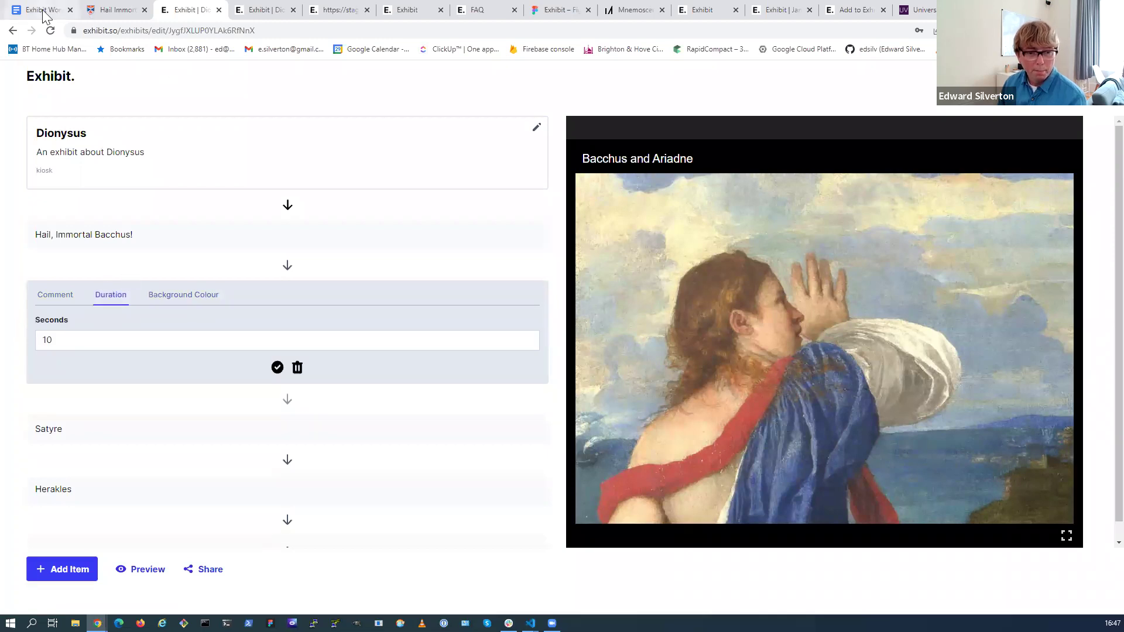
# - Check the Wardlaw Museum Kiosk line in the workshop plan, then reopen the Dionysus settings
pyautogui.hotkey('ctrl', '1')
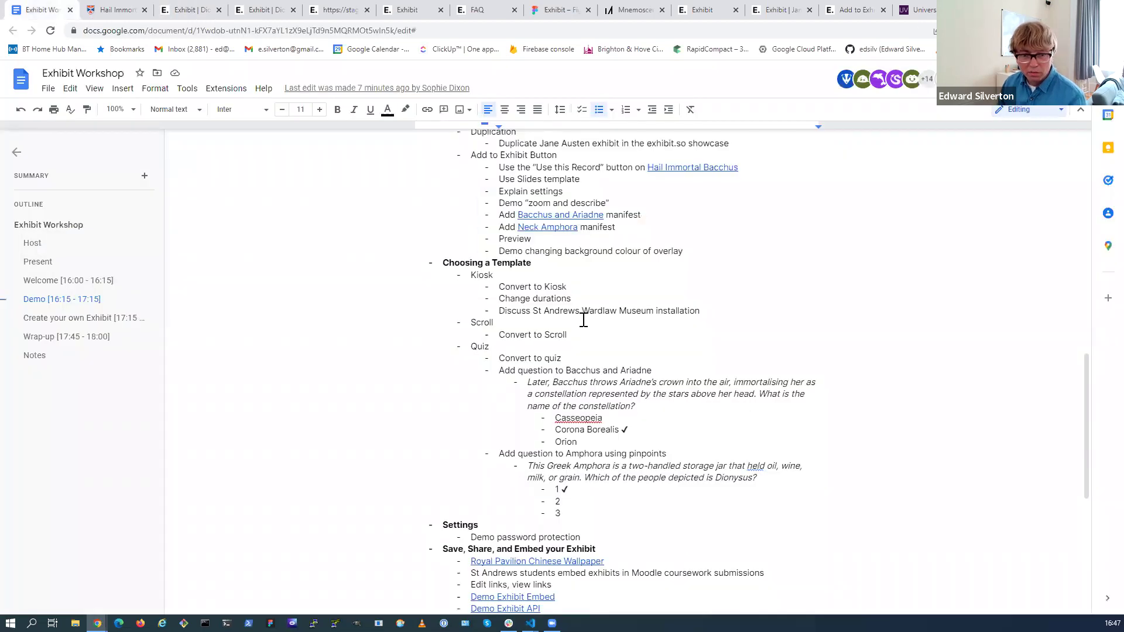
pyautogui.moveTo(700, 310); pyautogui.dragTo(498, 311)
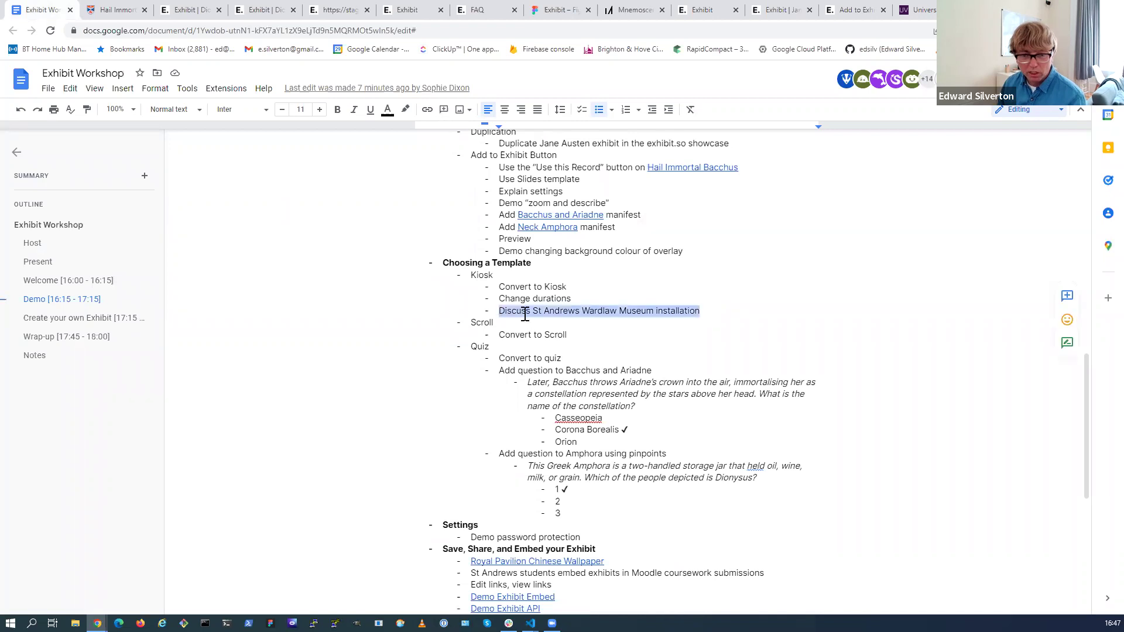
pyautogui.click(526, 312)
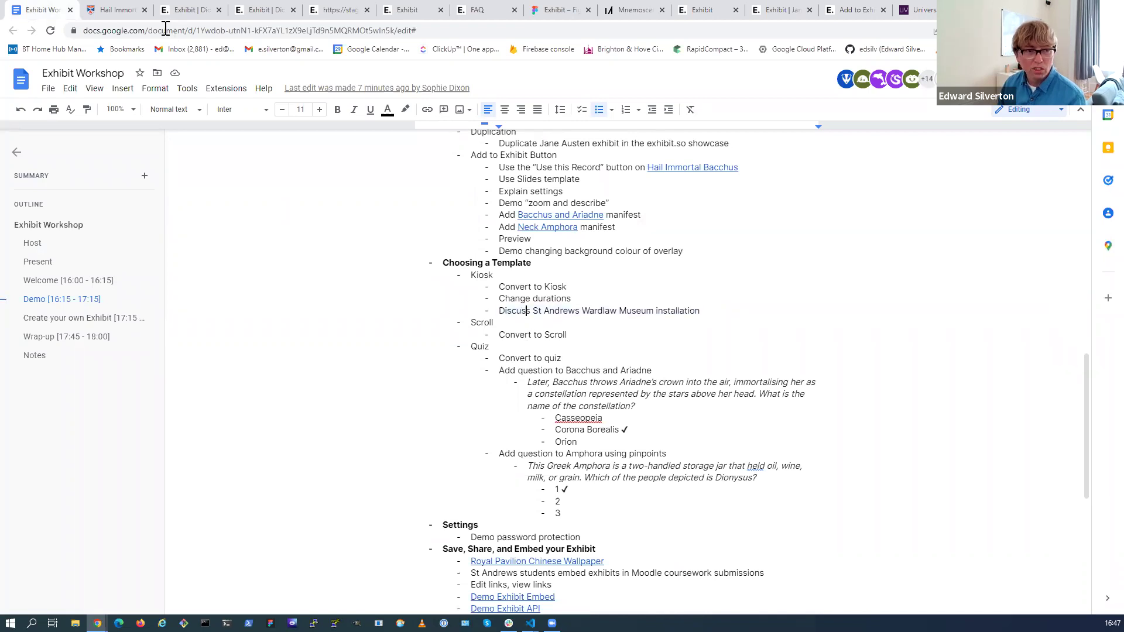
pyautogui.click(191, 12)
pyautogui.click(162, 155)
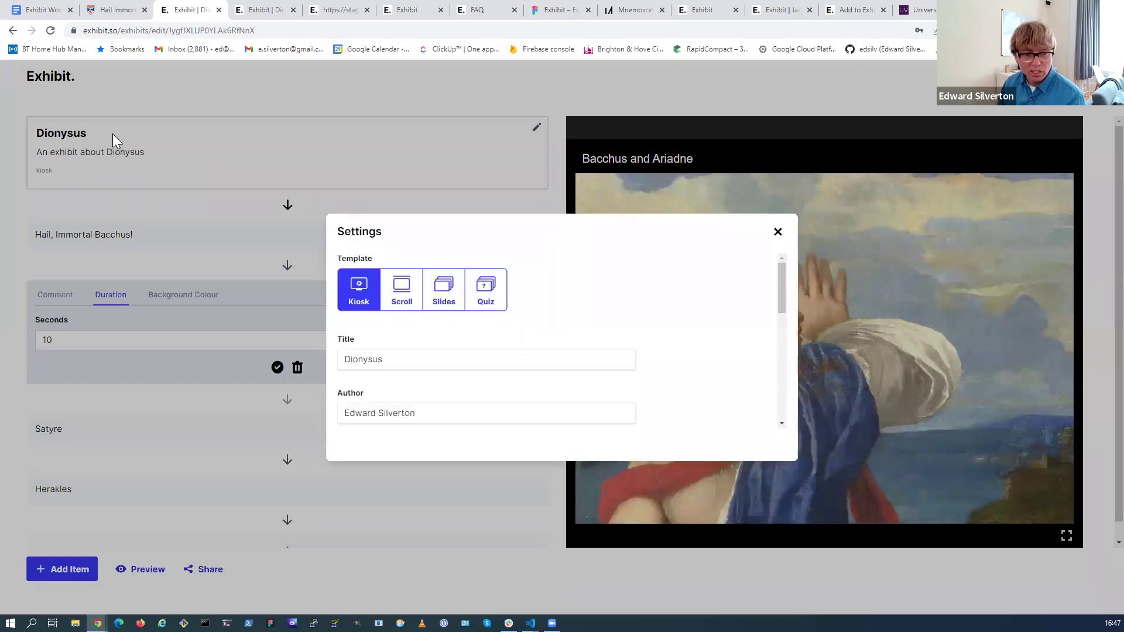
# - Set the Dionysus exhibit template to Scroll, accept the terms, and update the settings
pyautogui.click(404, 293)
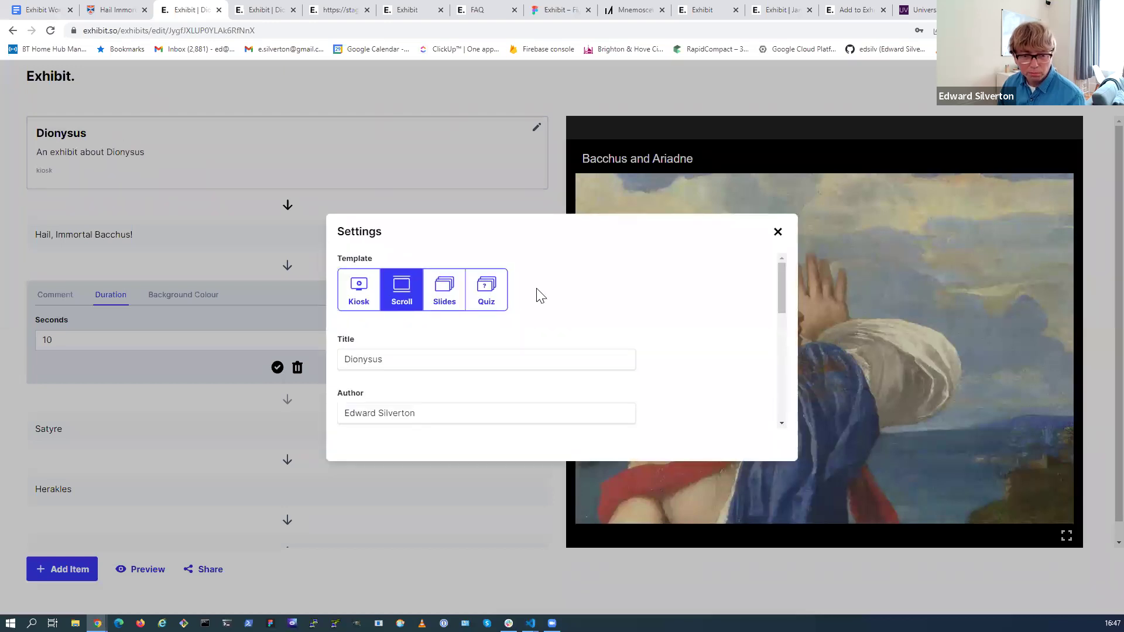
pyautogui.scroll(-6, 534, 293)
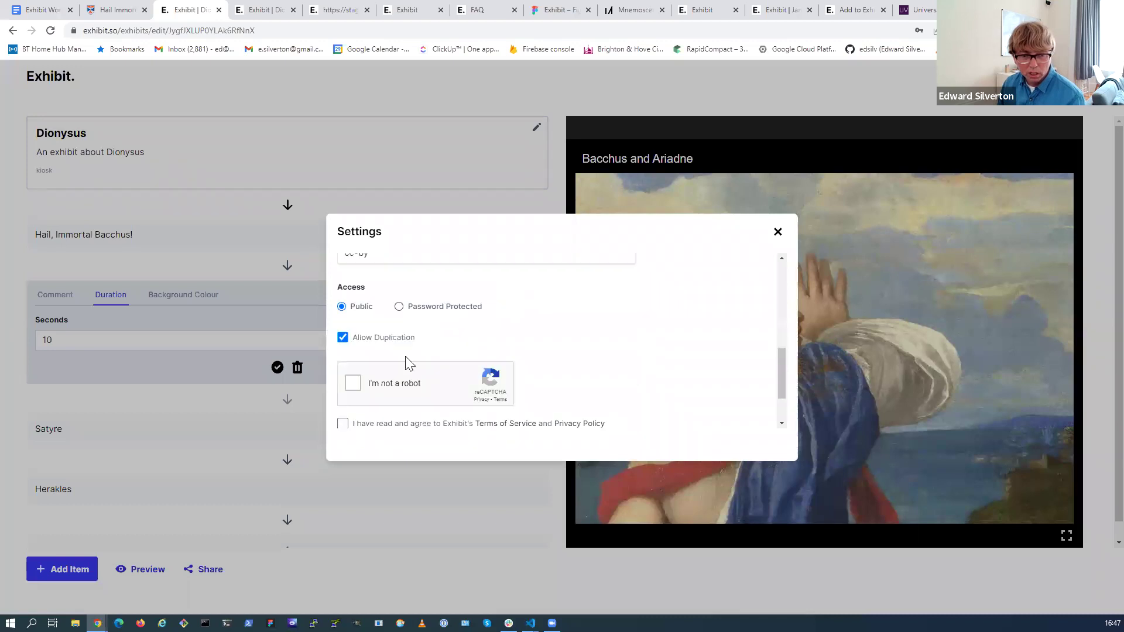
pyautogui.scroll(-2, 405, 357)
pyautogui.click(406, 357)
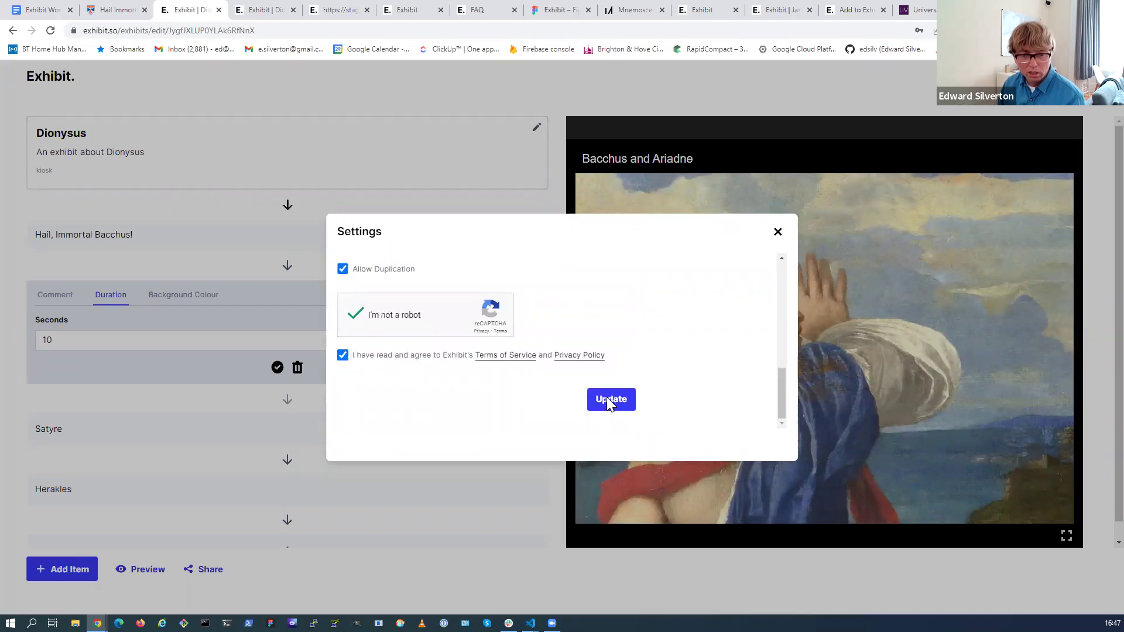
pyautogui.click(608, 401)
# - View the published exhibit, scrolling down through the score, Ariadne painting and vases, then back up
pyautogui.click(263, 11)
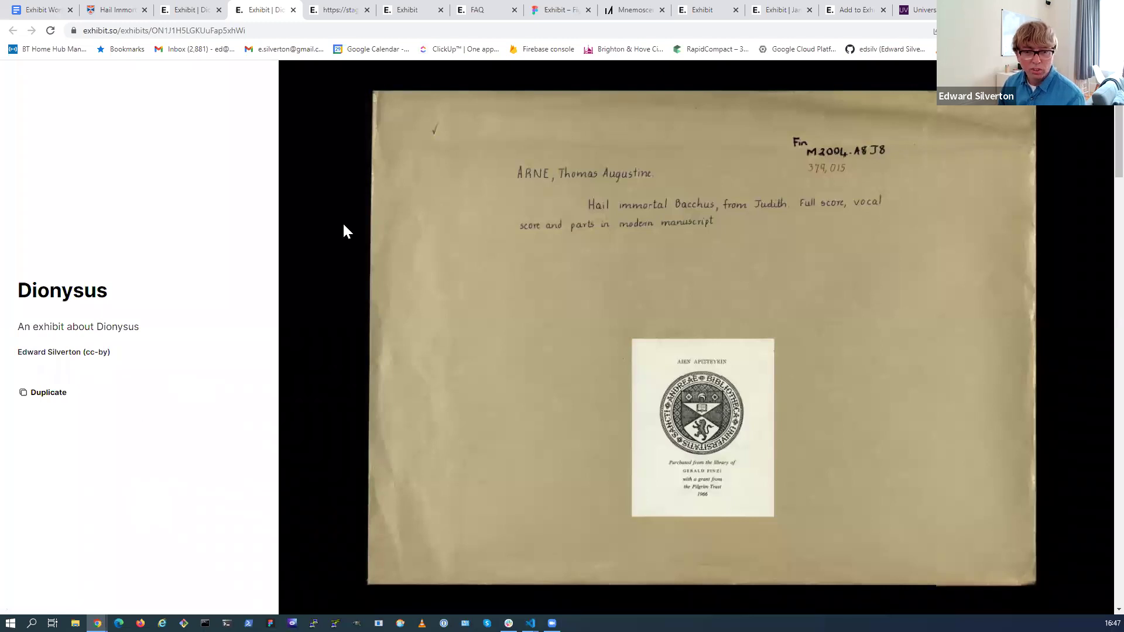
pyautogui.scroll(-5, 349, 208)
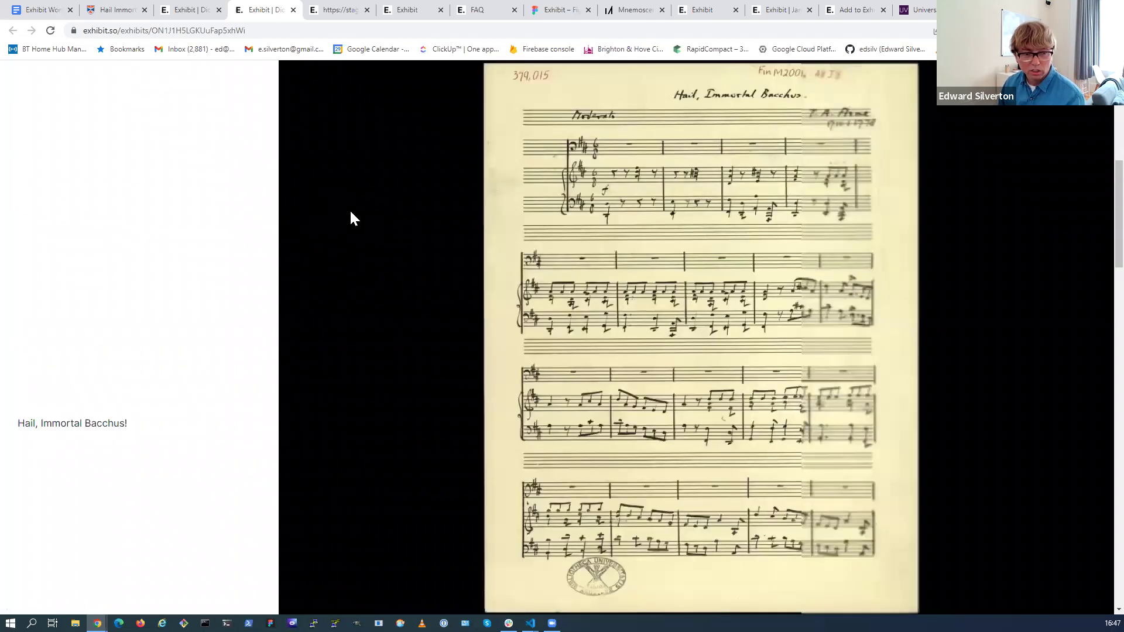
pyautogui.scroll(-5, 353, 221)
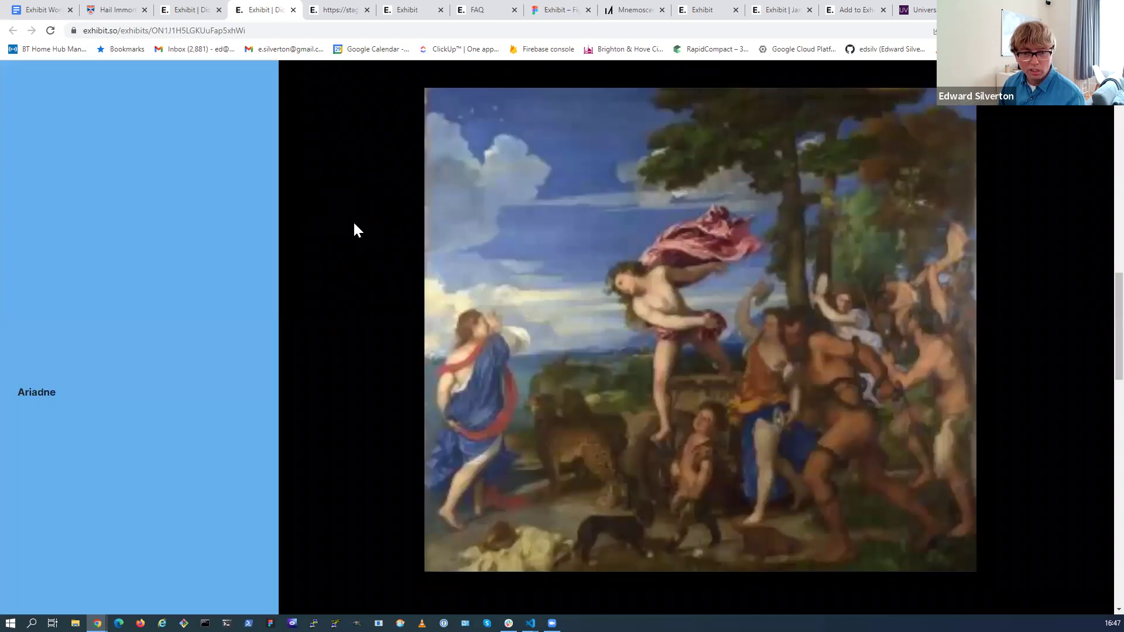
pyautogui.scroll(-4, 369, 217)
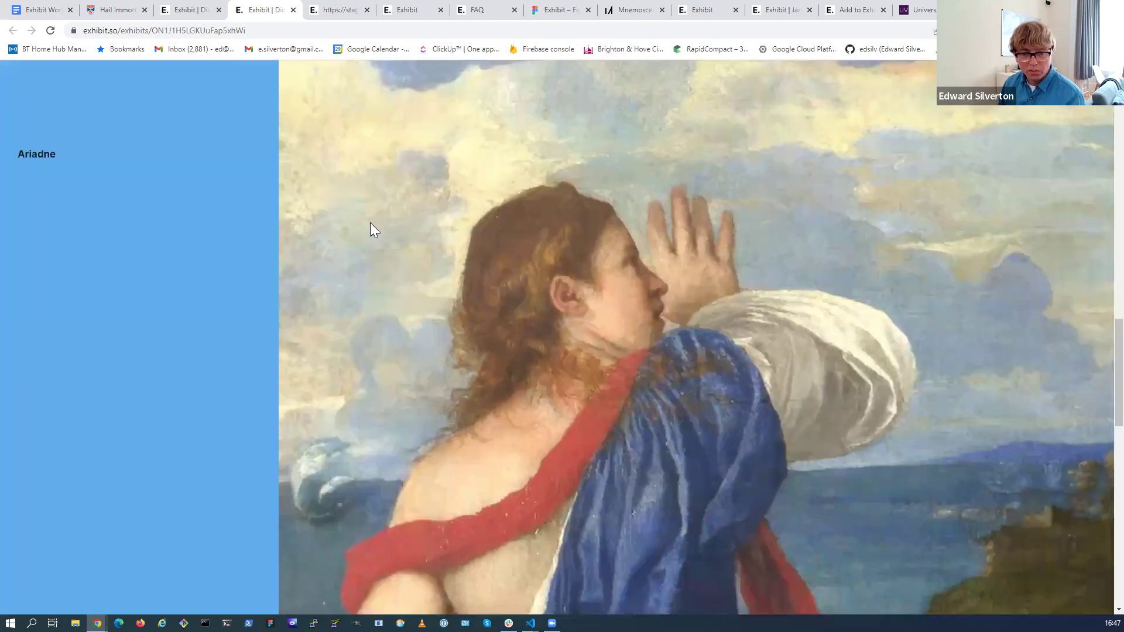
pyautogui.scroll(-4, 372, 223)
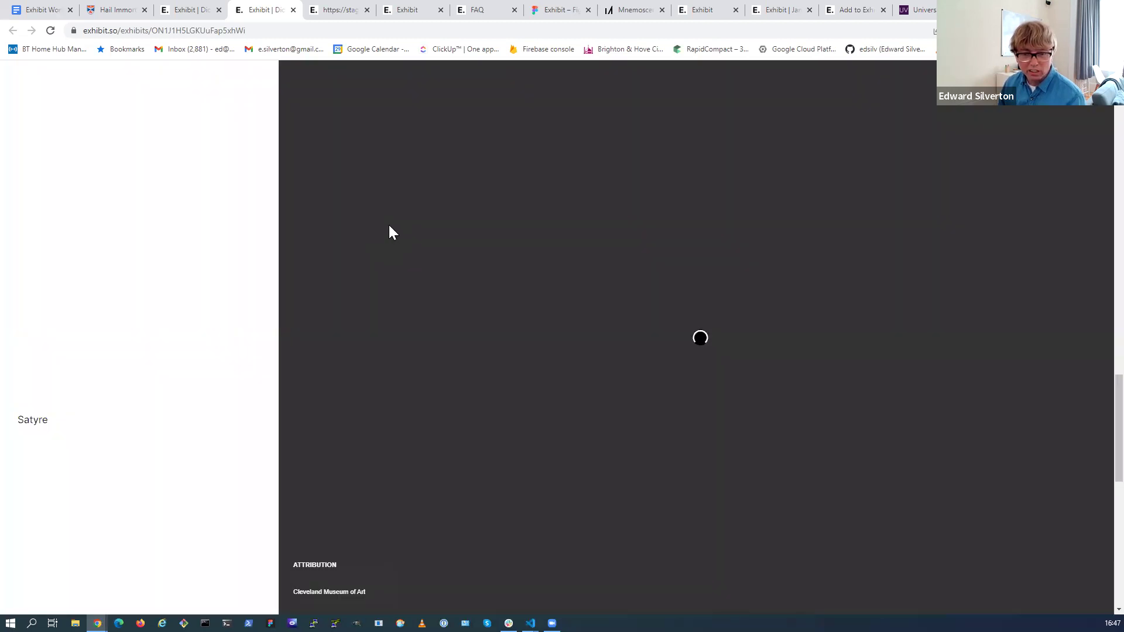
pyautogui.scroll(-2, 389, 224)
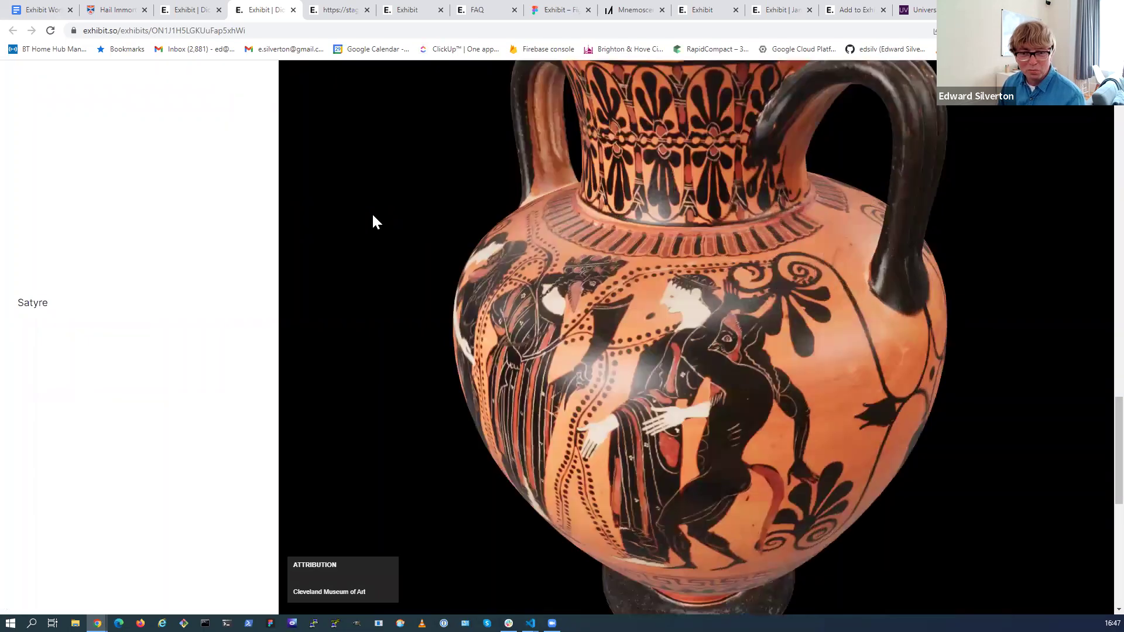
pyautogui.scroll(-5, 374, 226)
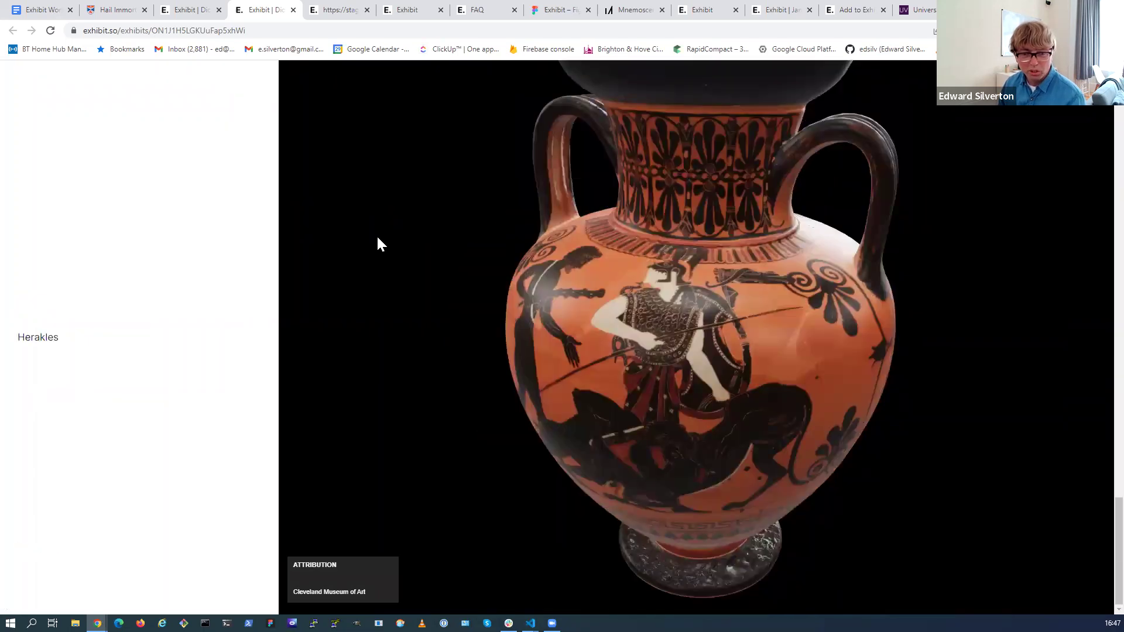
pyautogui.scroll(5, 391, 252)
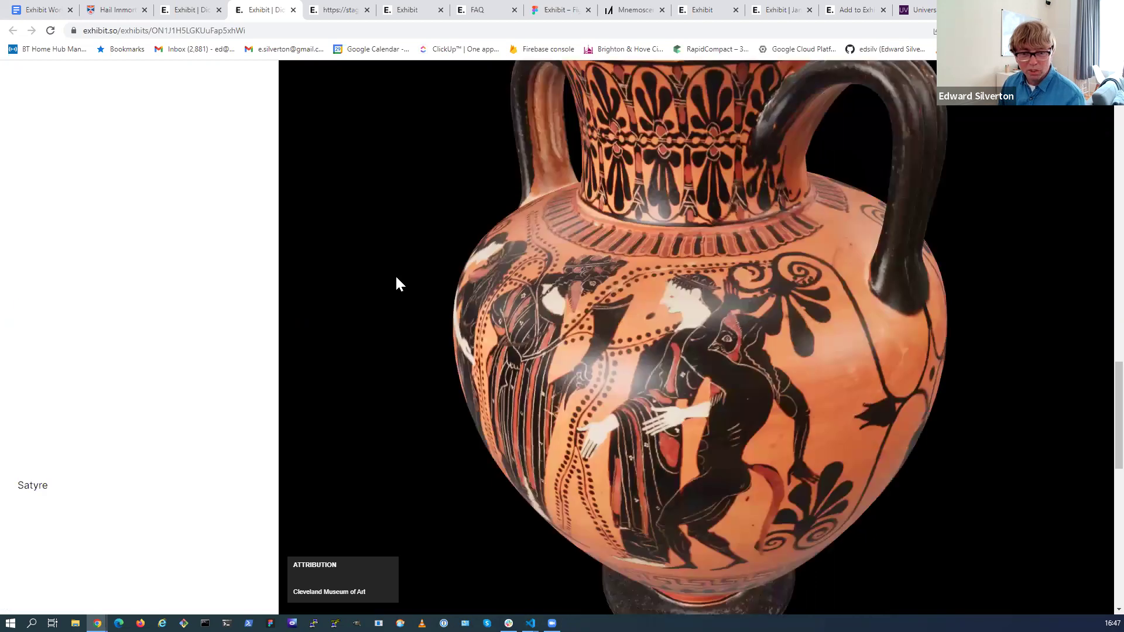
pyautogui.scroll(3, 396, 278)
pyautogui.scroll(3, 396, 277)
pyautogui.scroll(3, 398, 281)
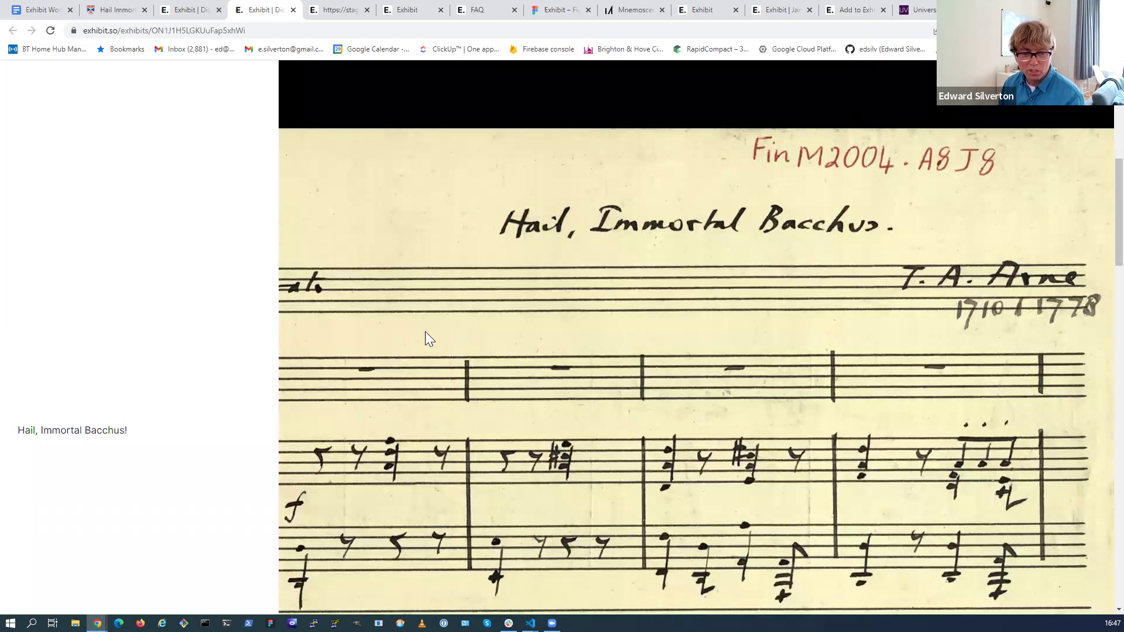
pyautogui.scroll(3, 431, 342)
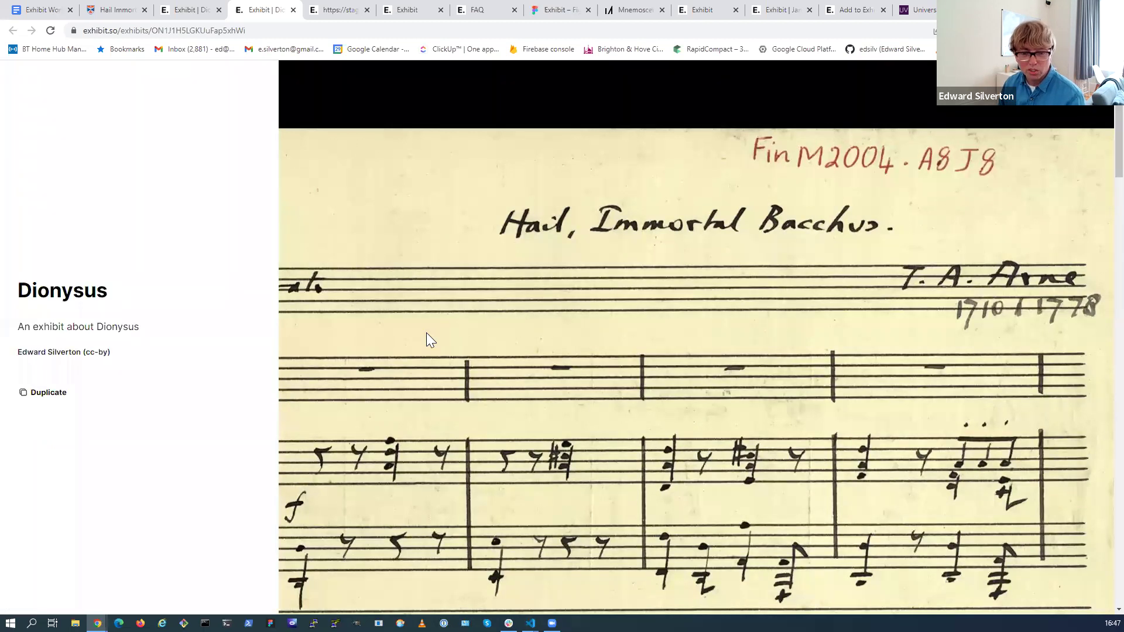
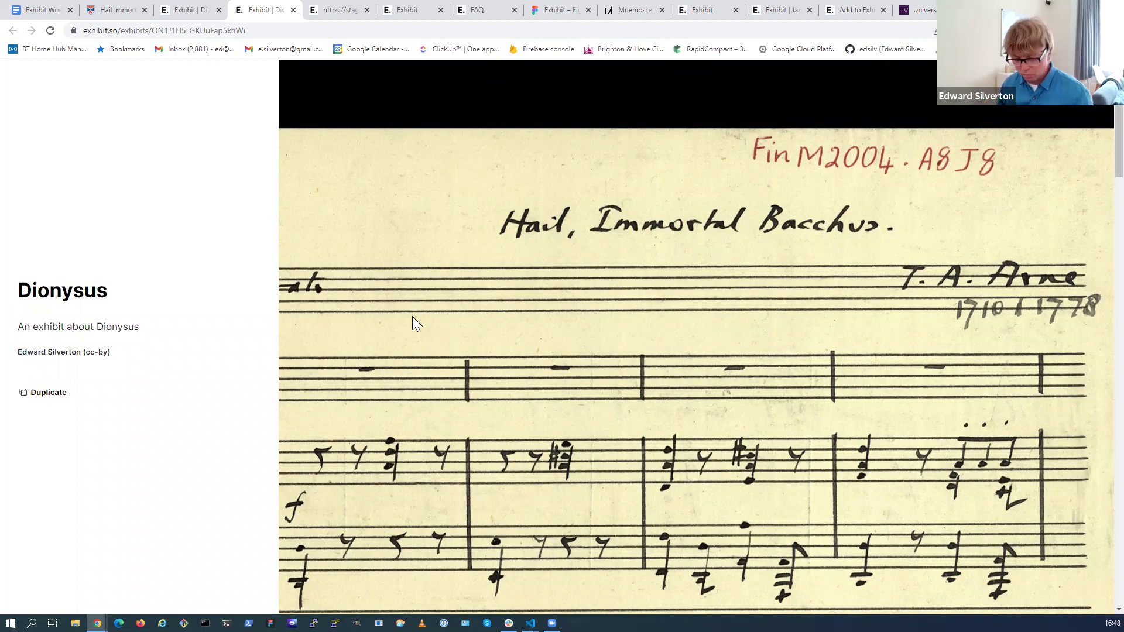
# - Preview the Dionysus exhibit at iPhone SE size, stepping through the Bacchus, Ariadne and Satyre slides
pyautogui.hotkey('ctrl', 'shift', 'i')
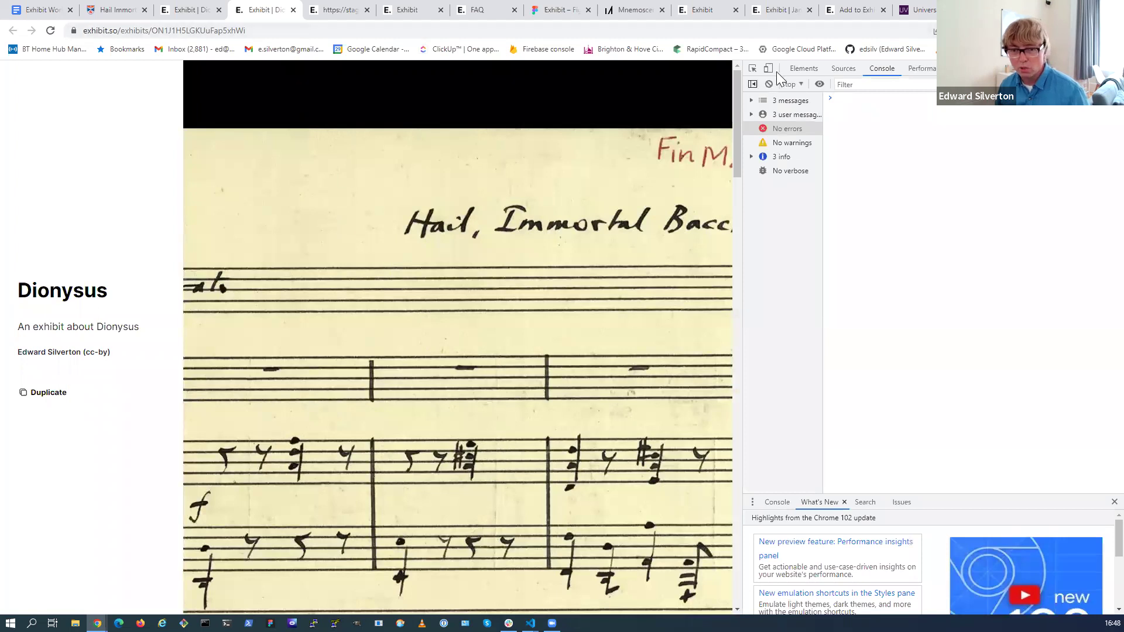
pyautogui.click(765, 69)
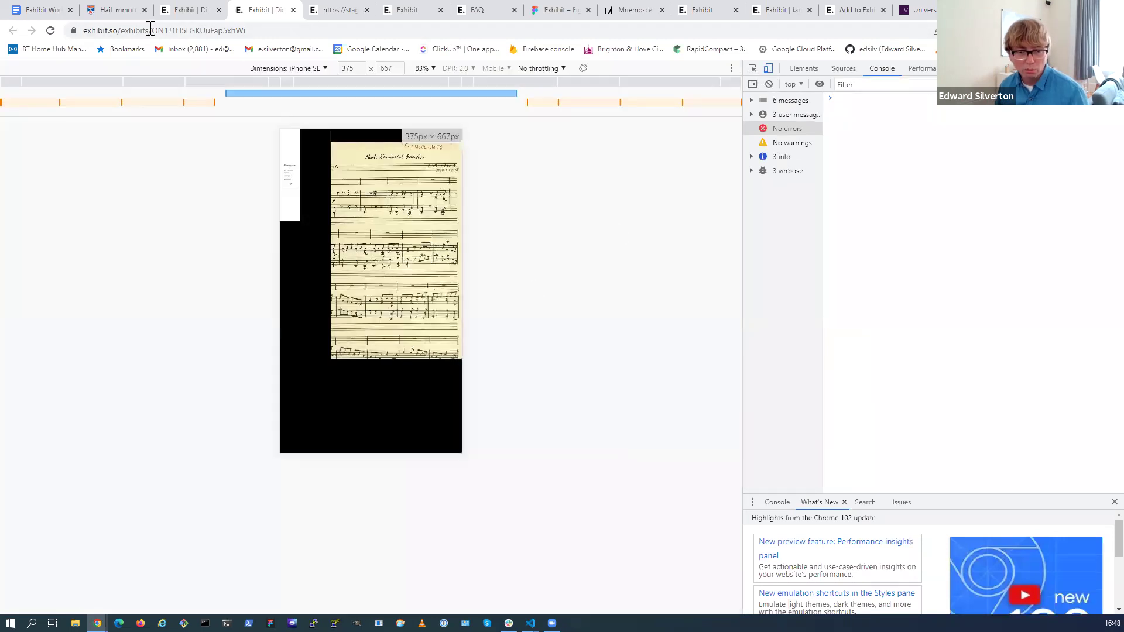
pyautogui.click(58, 32)
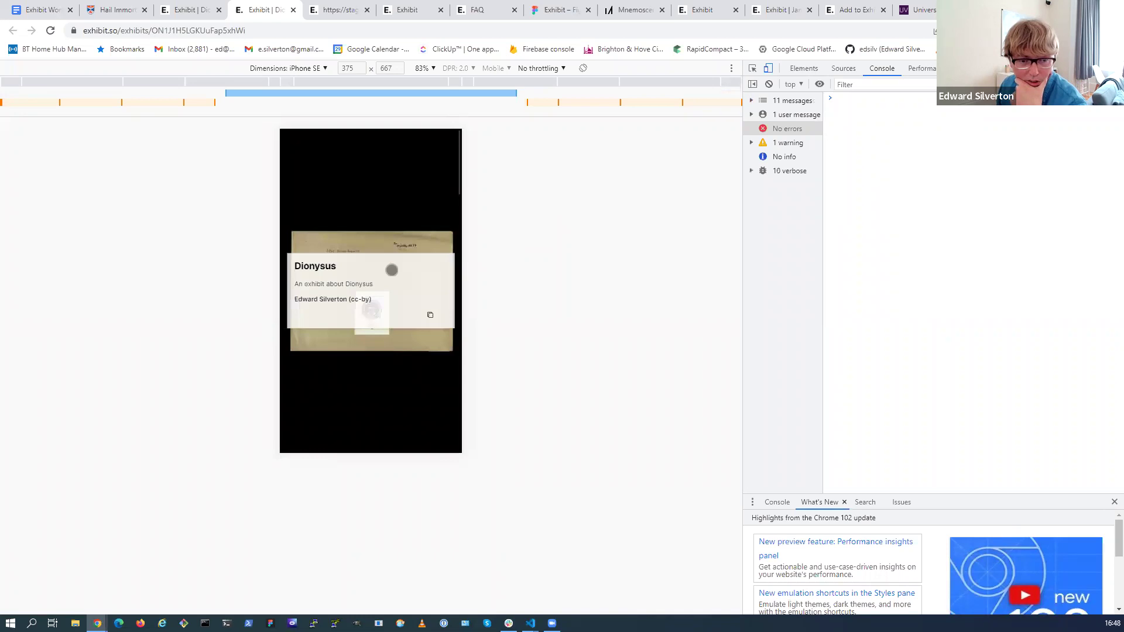
pyautogui.click(392, 269)
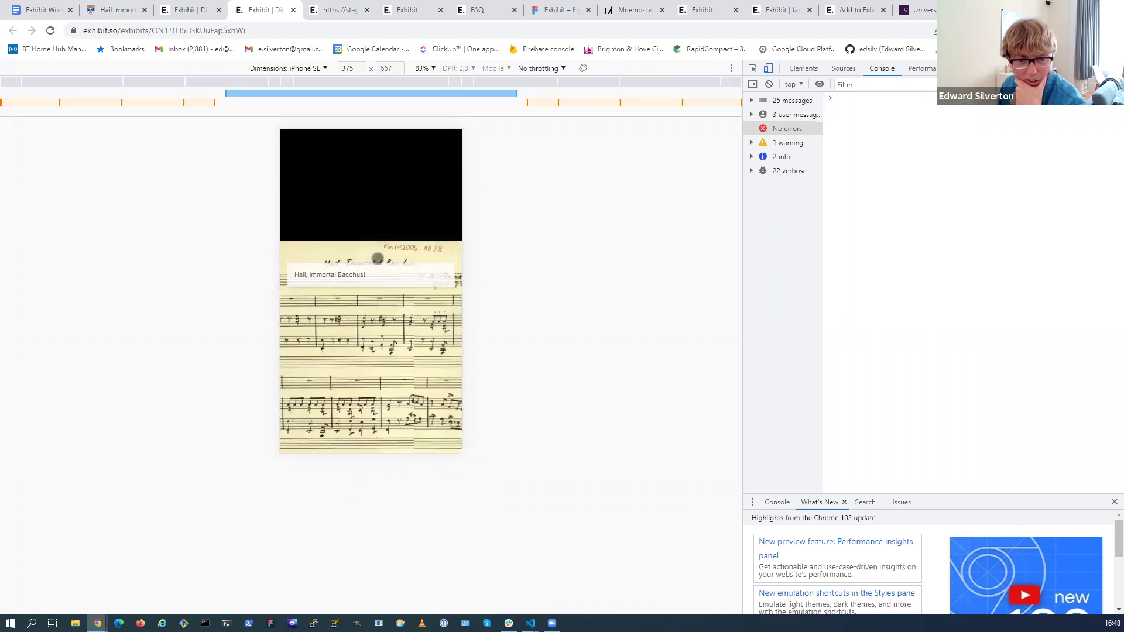
pyautogui.click(408, 223)
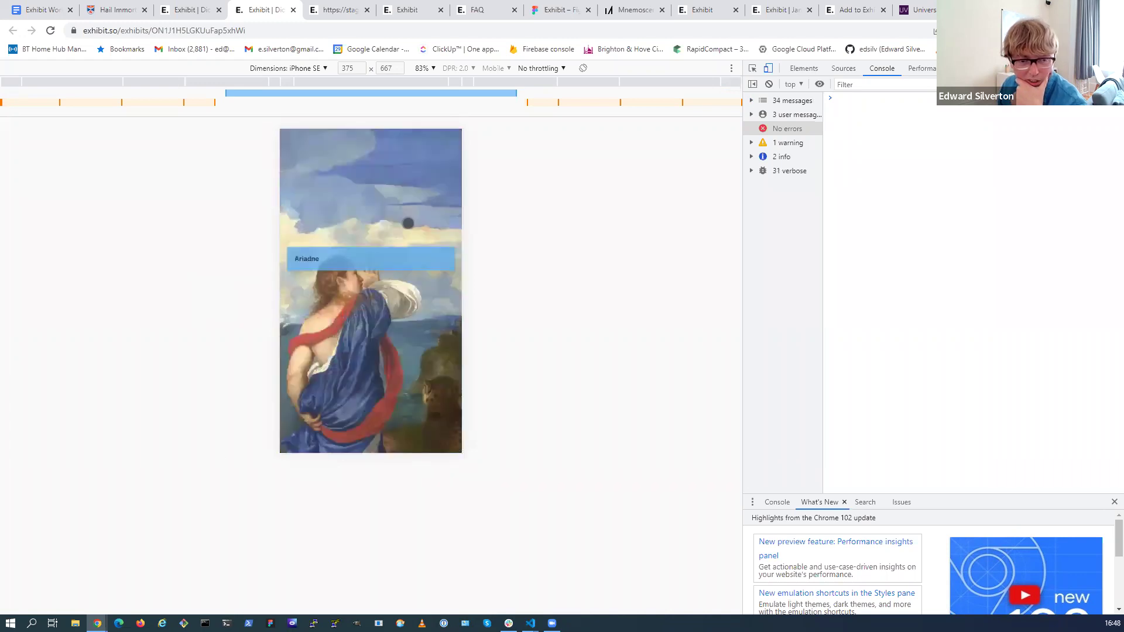
pyautogui.click(408, 223)
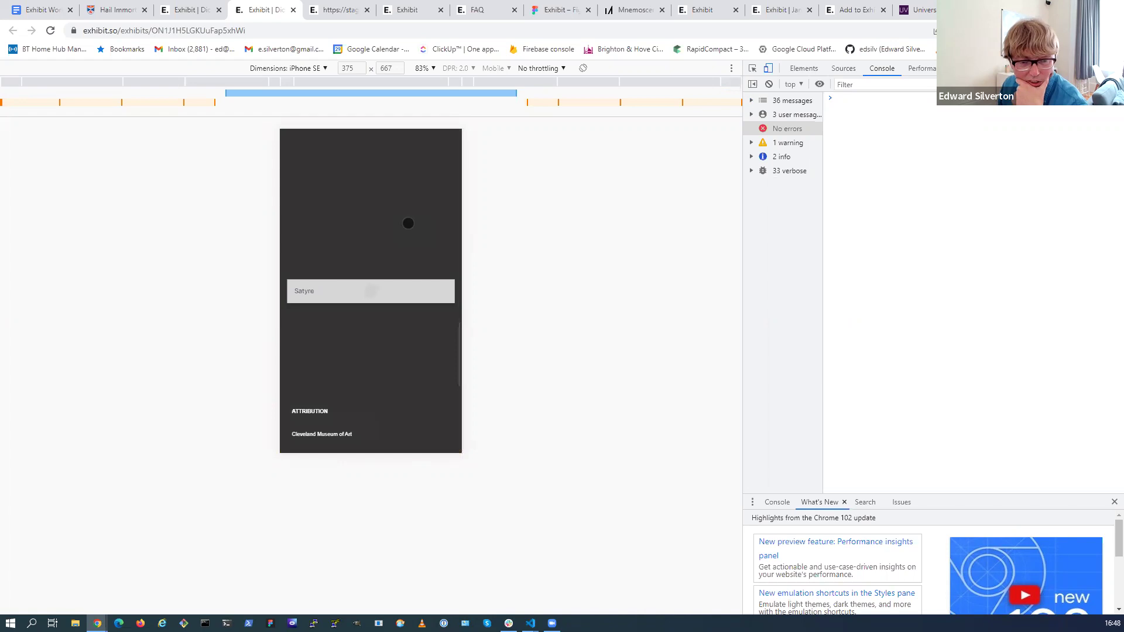
pyautogui.scroll(-3, 408, 223)
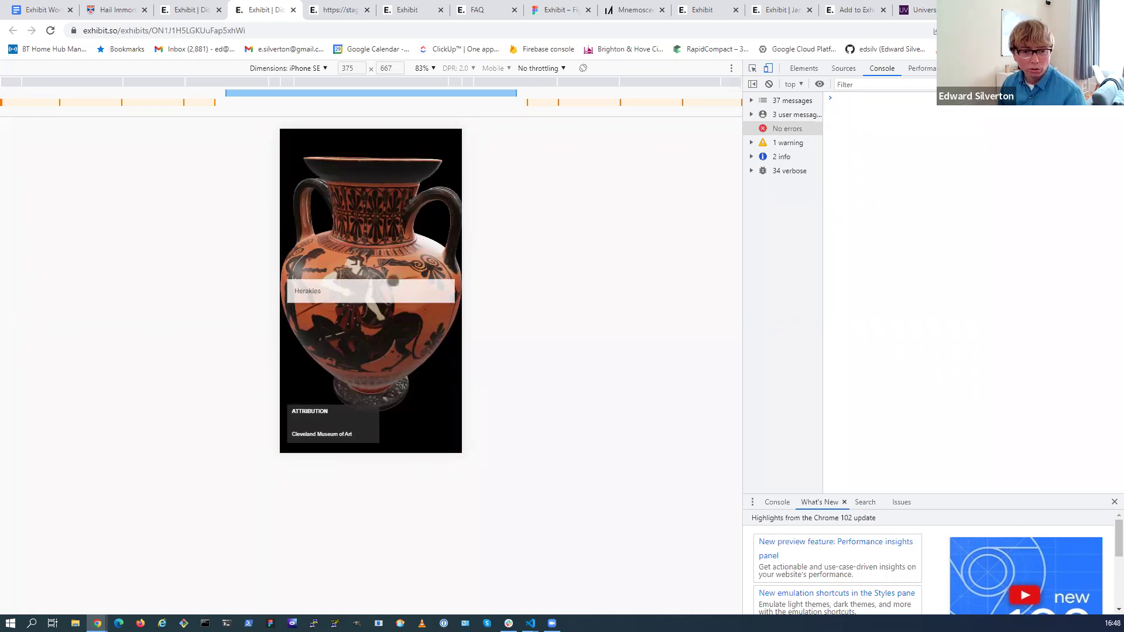
# - Turn off phone emulation and return to the Dionysus exhibit editor
pyautogui.click(769, 68)
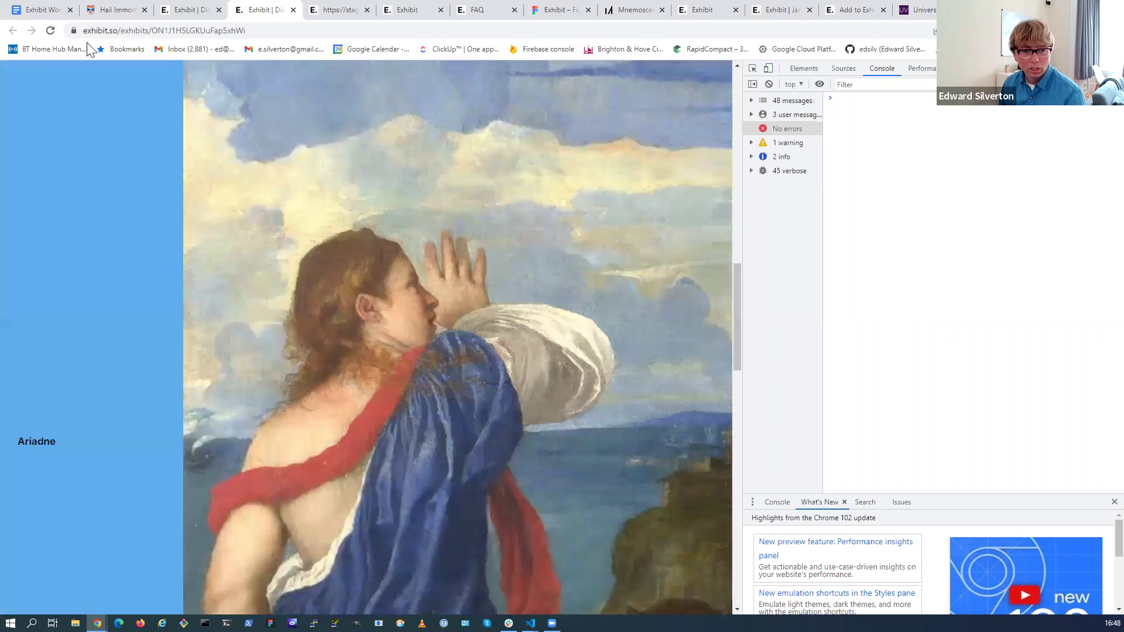
pyautogui.click(41, 10)
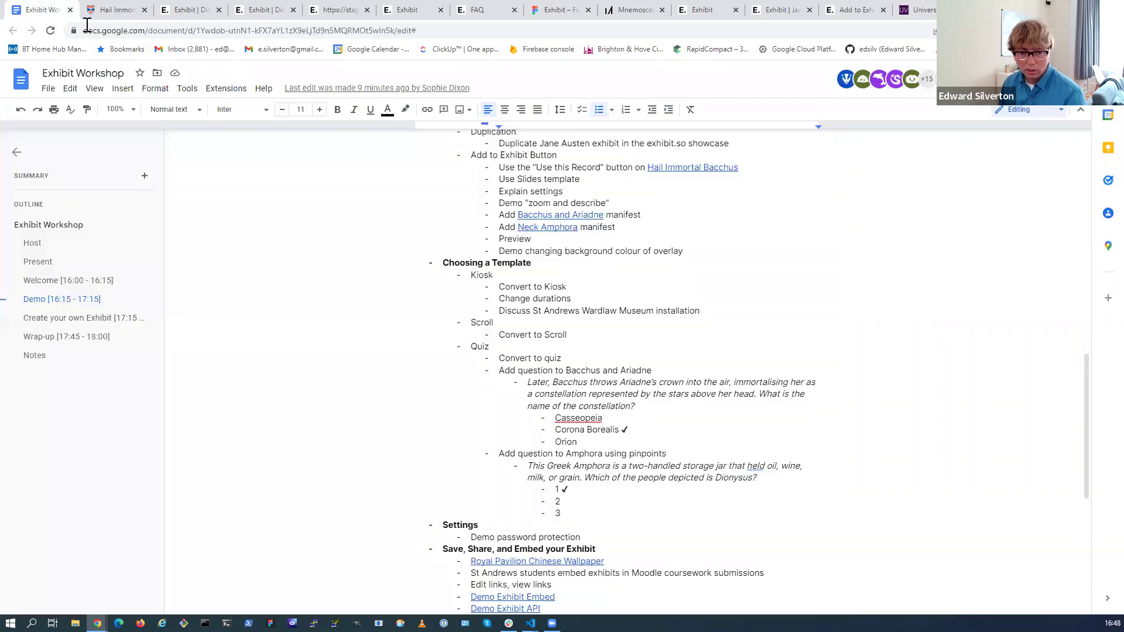
pyautogui.scroll(-1, 445, 400)
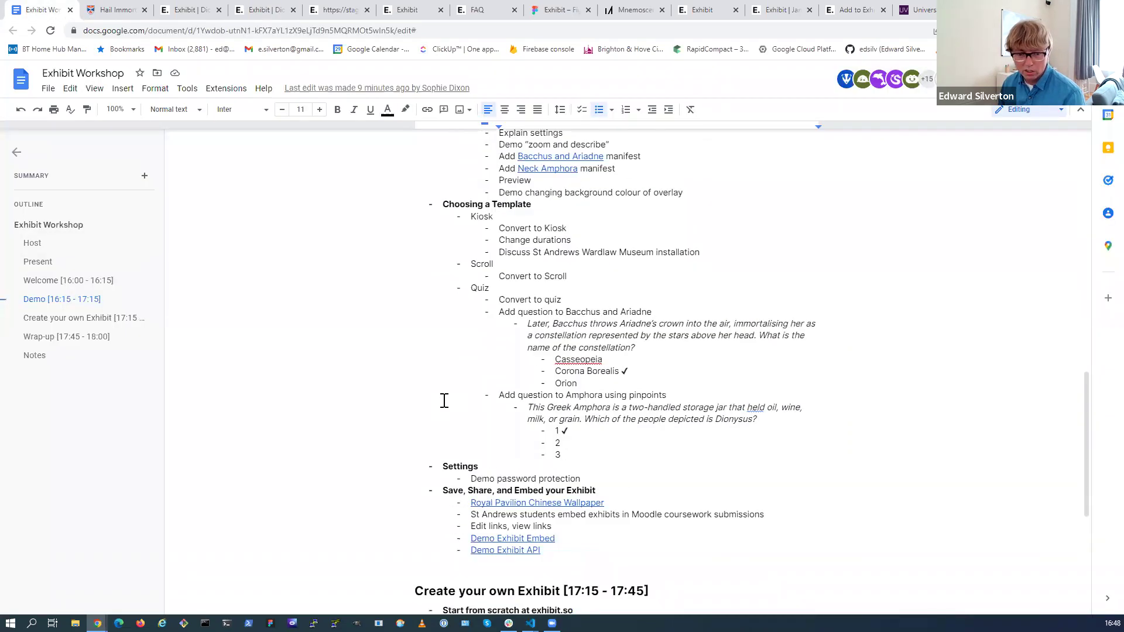
pyautogui.click(186, 12)
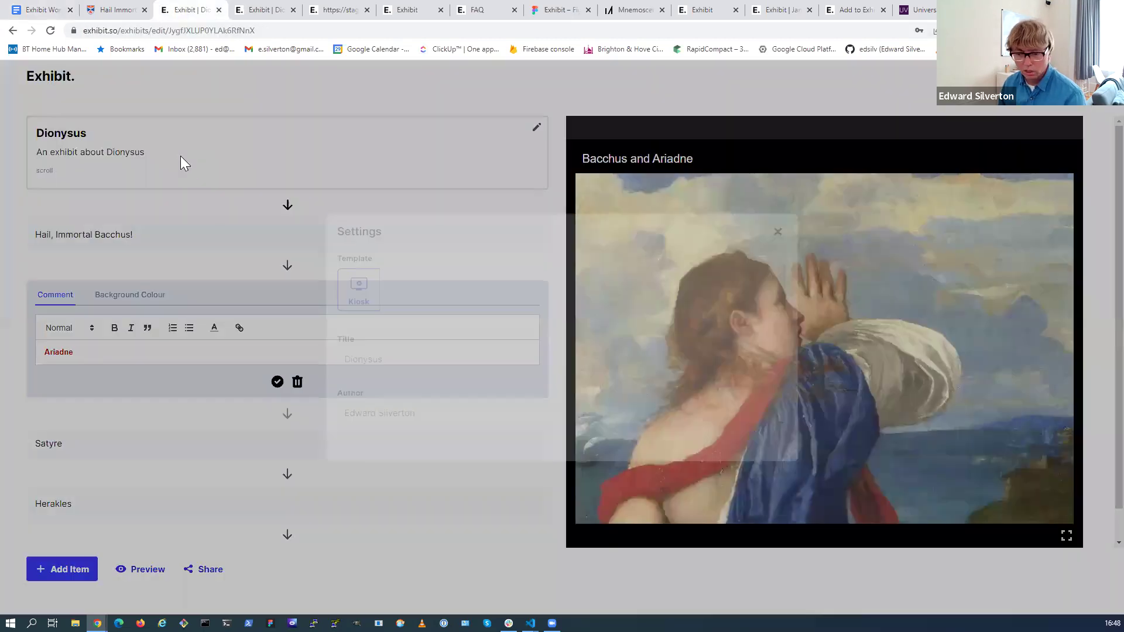
# - Switch the exhibit template to Quiz, pass reCAPTCHA, accept the terms and update the settings
pyautogui.click(490, 296)
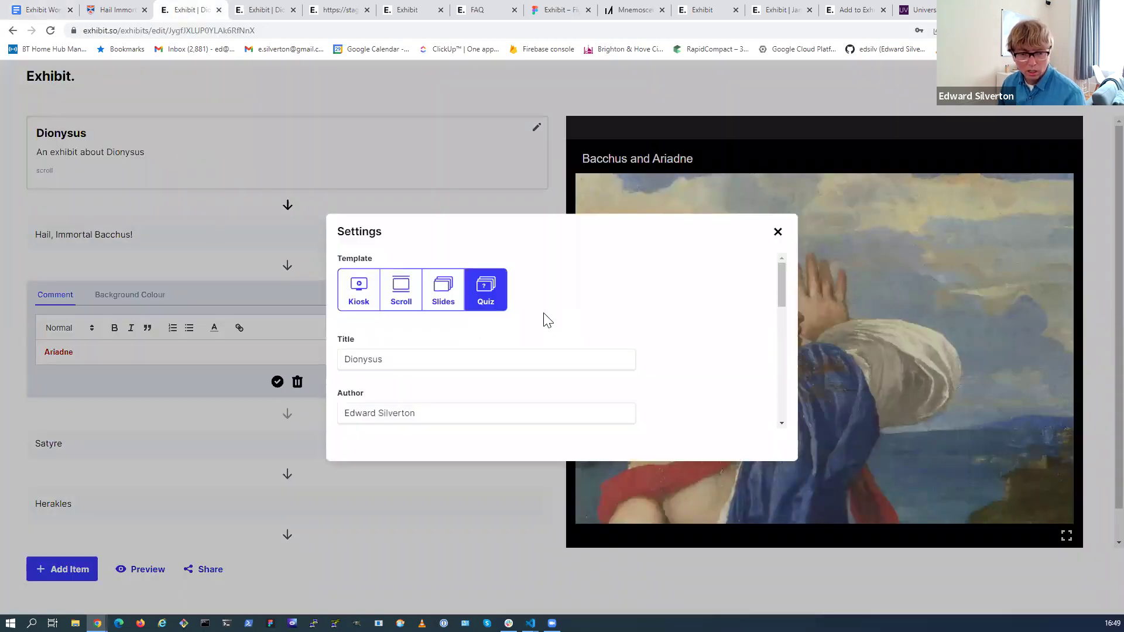
pyautogui.scroll(-5, 513, 333)
pyautogui.scroll(-3, 513, 333)
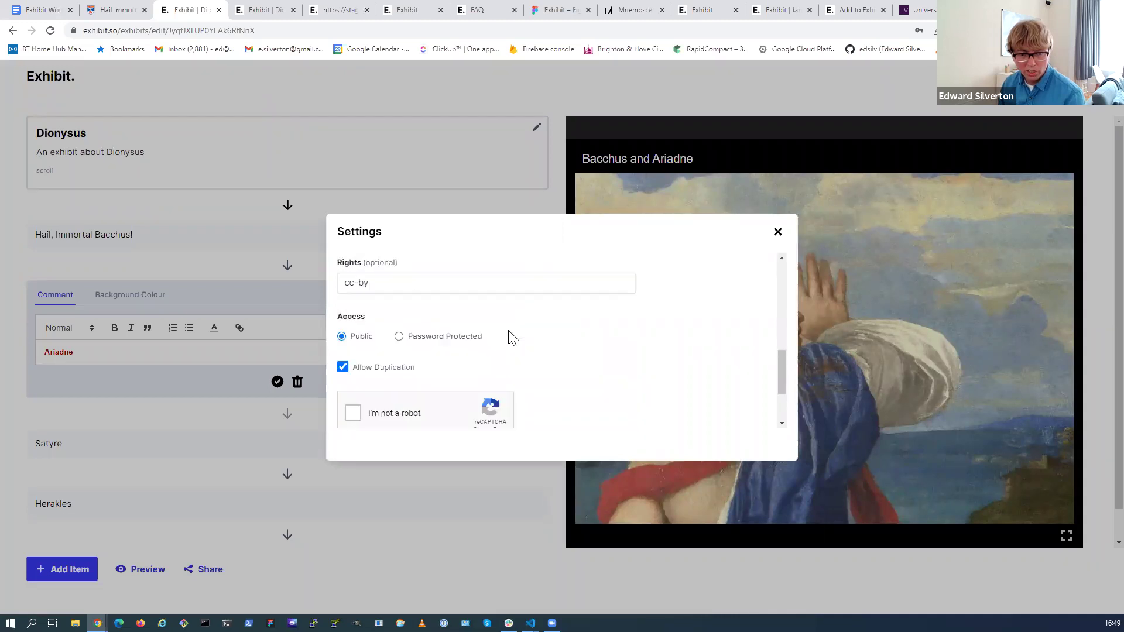
pyautogui.scroll(-1, 408, 359)
pyautogui.click(353, 354)
pyautogui.click(342, 394)
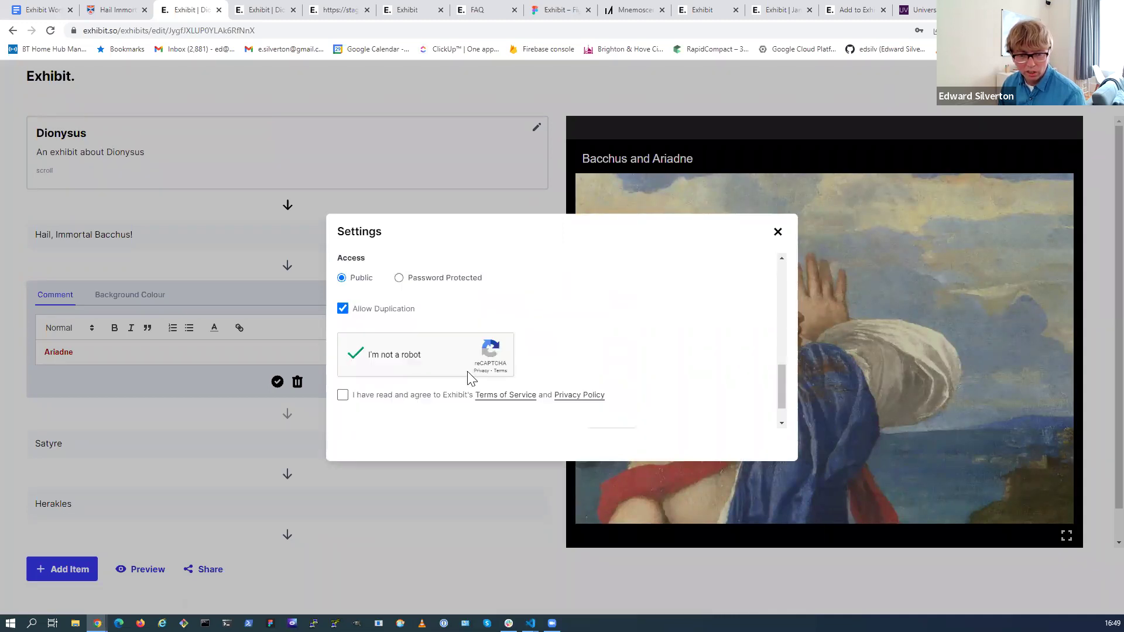
pyautogui.scroll(-1, 619, 410)
pyautogui.click(611, 399)
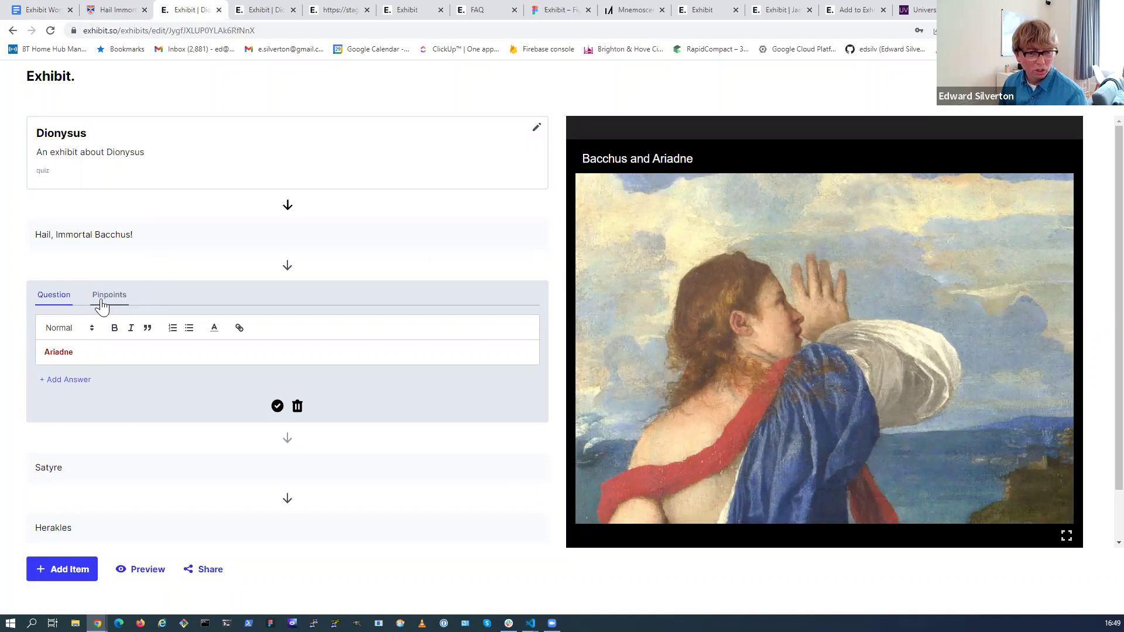
# - Check the Ariadne item's pinpoints, then copy the Bacchus and Ariadne question from the workshop notes
pyautogui.click(124, 305)
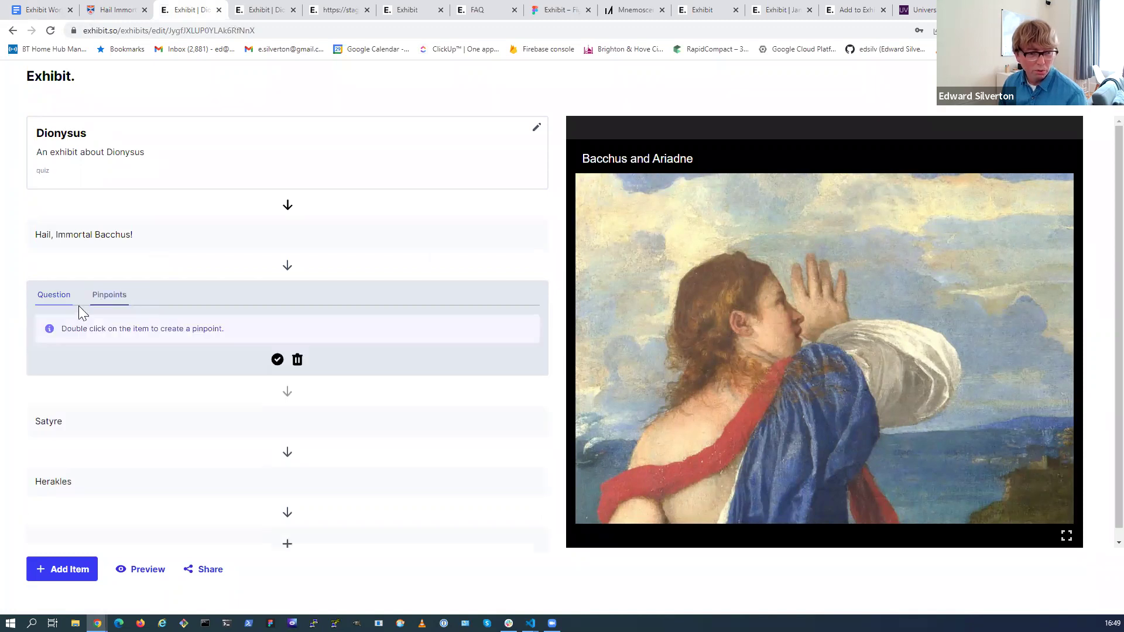
pyautogui.click(72, 302)
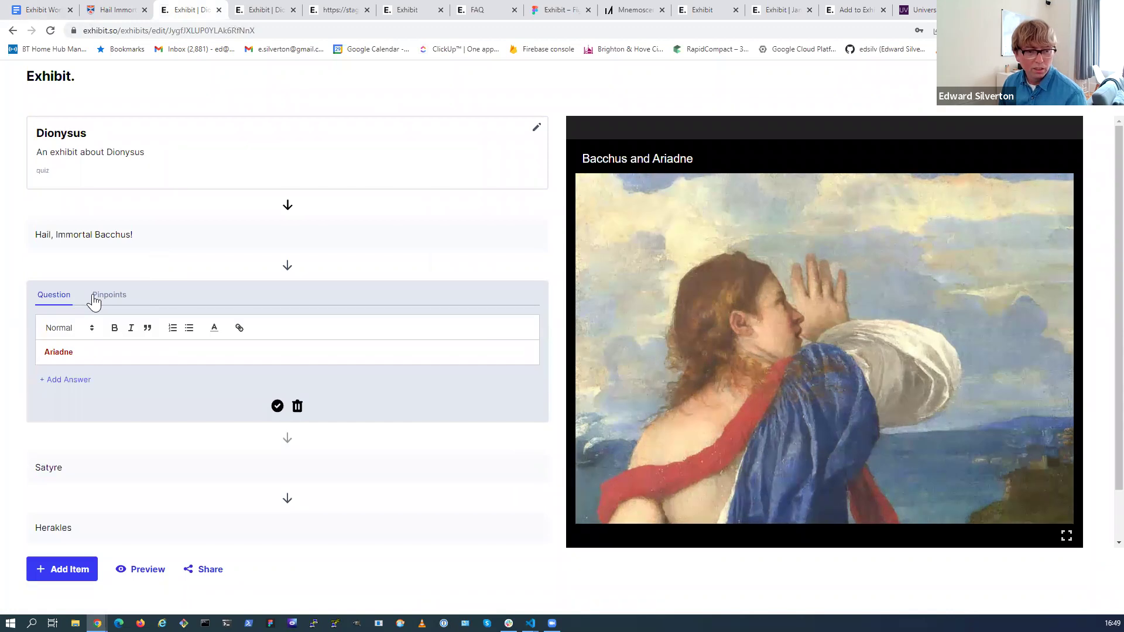
pyautogui.hotkey('ctrl', '1')
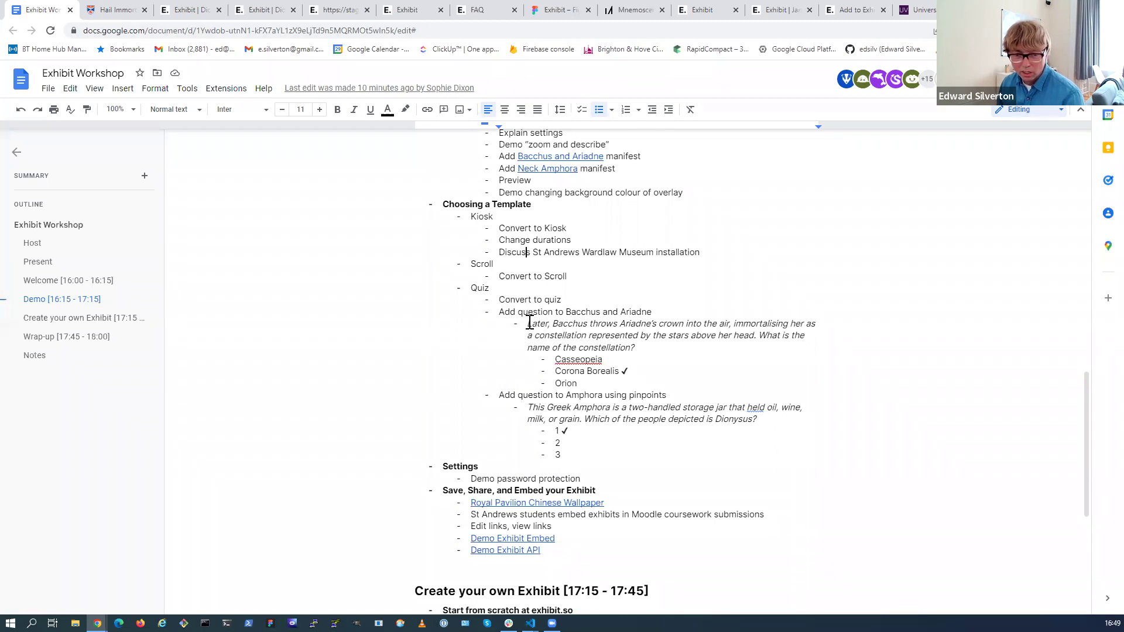
pyautogui.moveTo(530, 322); pyautogui.dragTo(636, 341)
pyautogui.hotkey('ctrl', 'c')
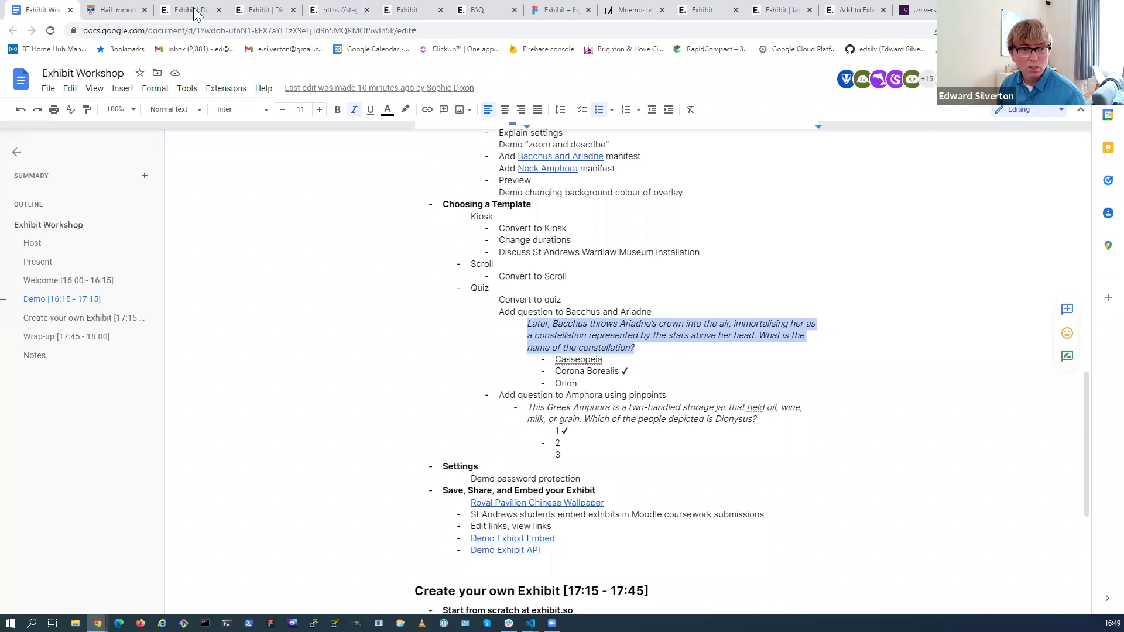
pyautogui.hotkey('ctrl', '3')
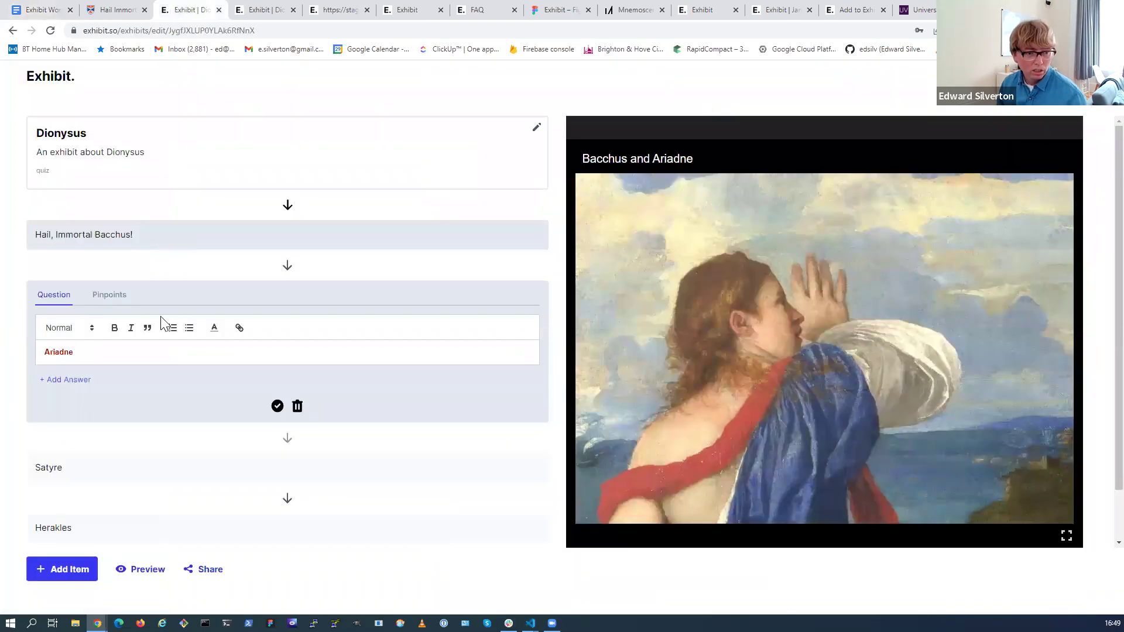
# - Replace 'Ariadne' with the pasted crown-constellation question as plain, non-italic text
pyautogui.doubleClick(38, 357)
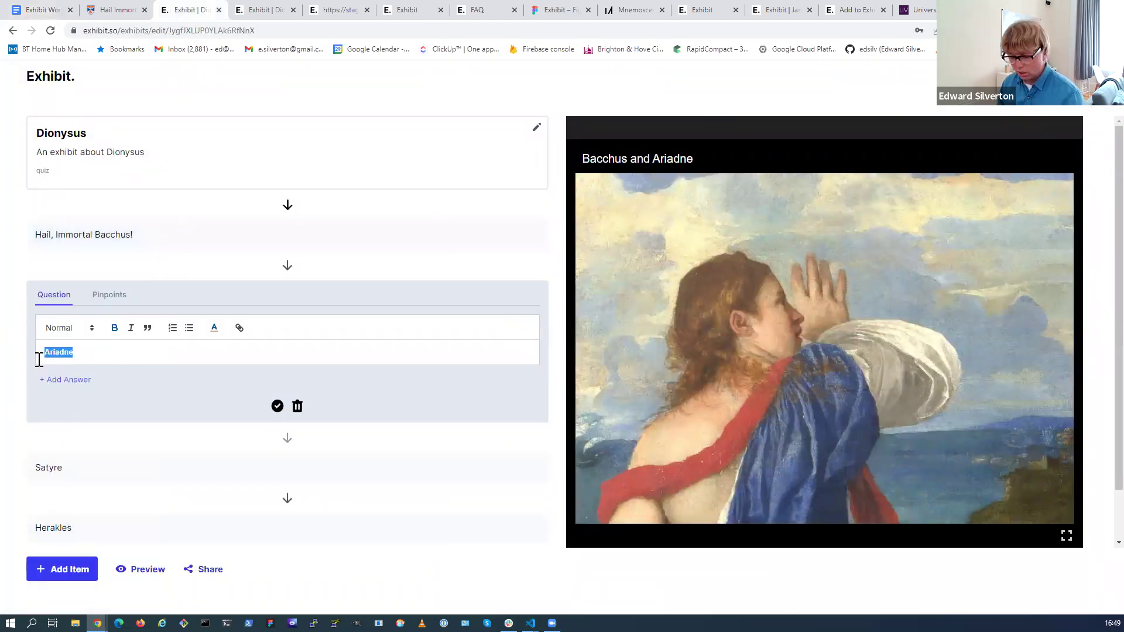
pyautogui.press('BackSpace')
pyautogui.hotkey('ctrl', 'v')
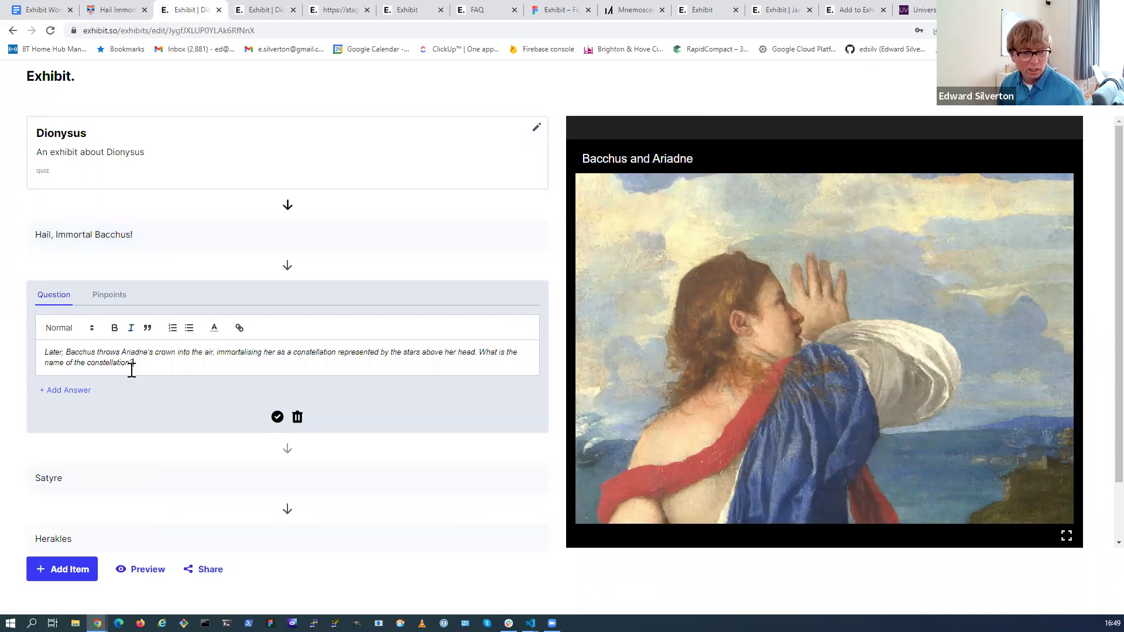
pyautogui.hotkey('ctrl', 'a')
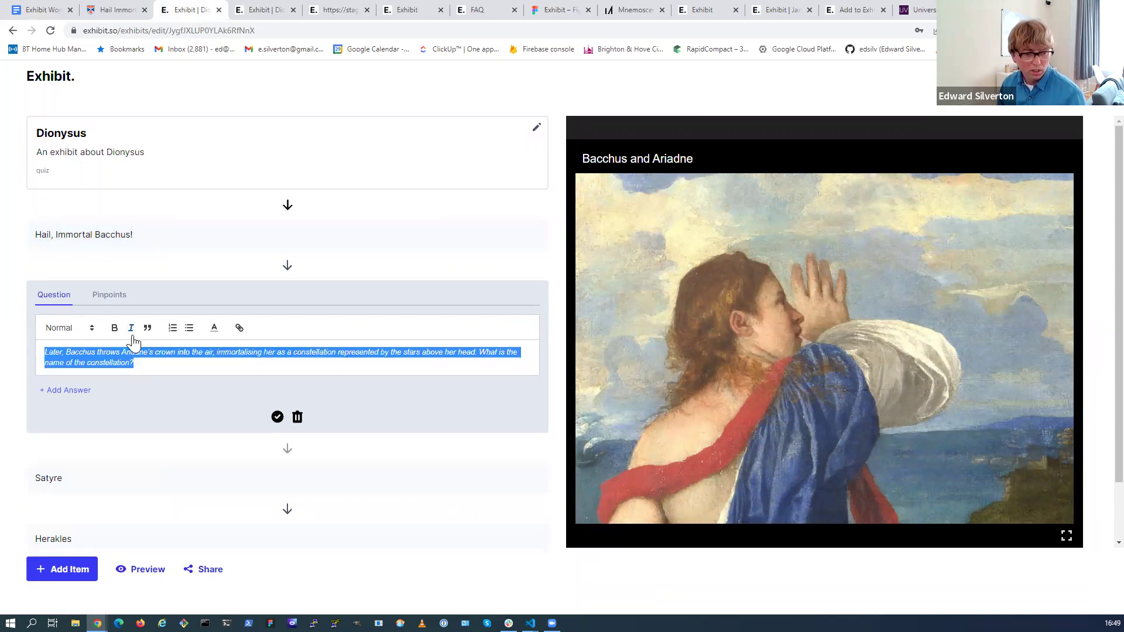
pyautogui.hotkey('ctrl', 'shift', 'v')
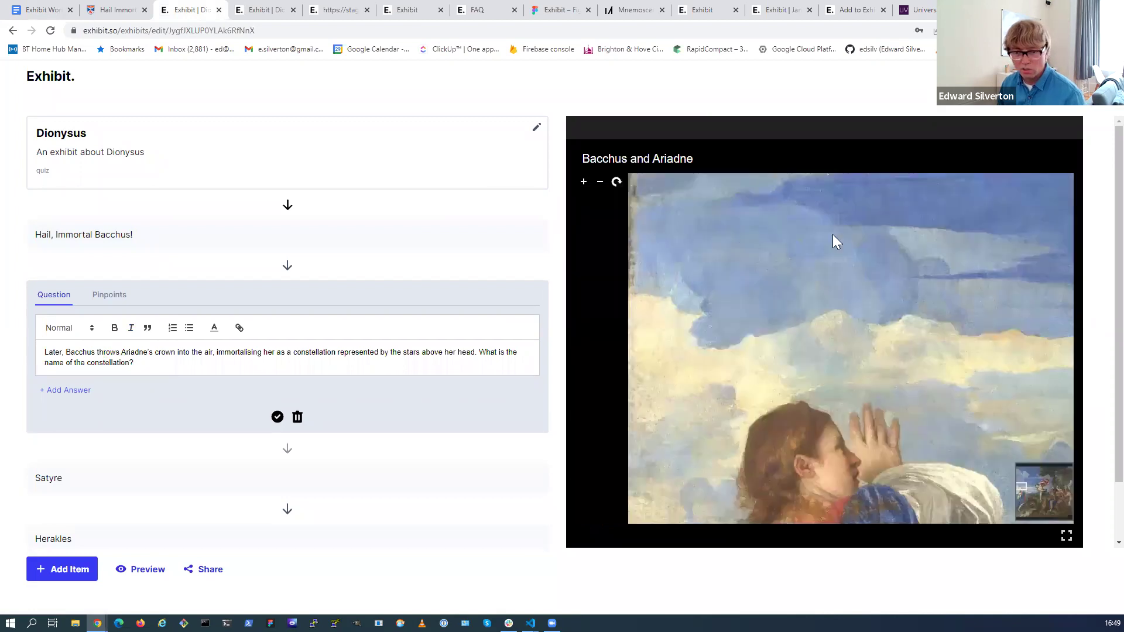
pyautogui.moveTo(748, 375); pyautogui.dragTo(708, 449)
pyautogui.scroll(-2, 747, 337)
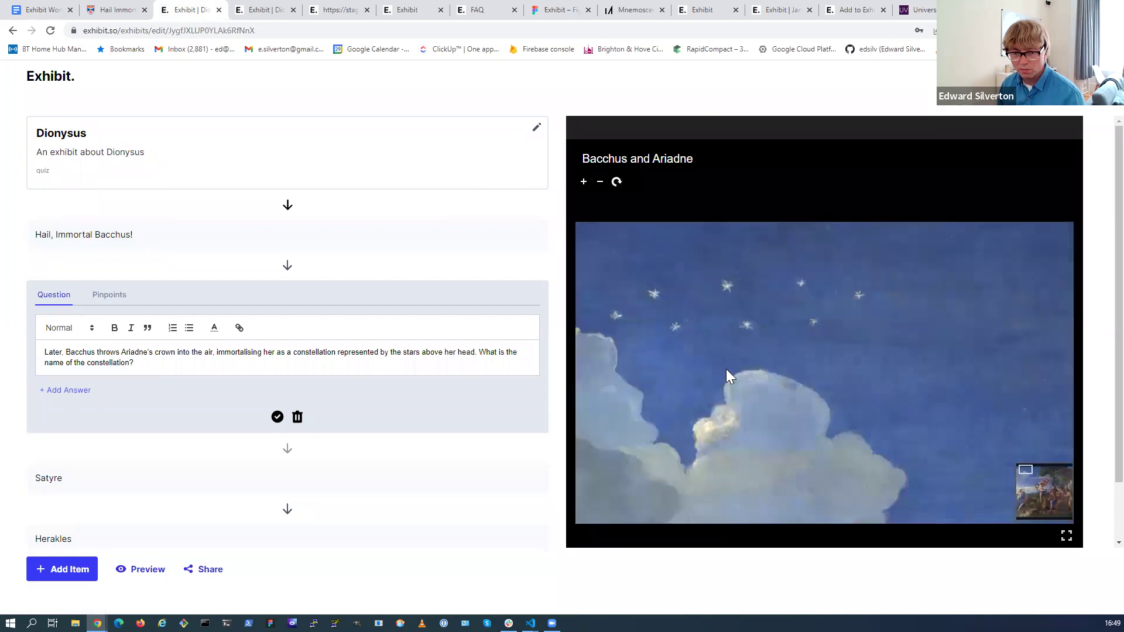
pyautogui.scroll(1, 750, 349)
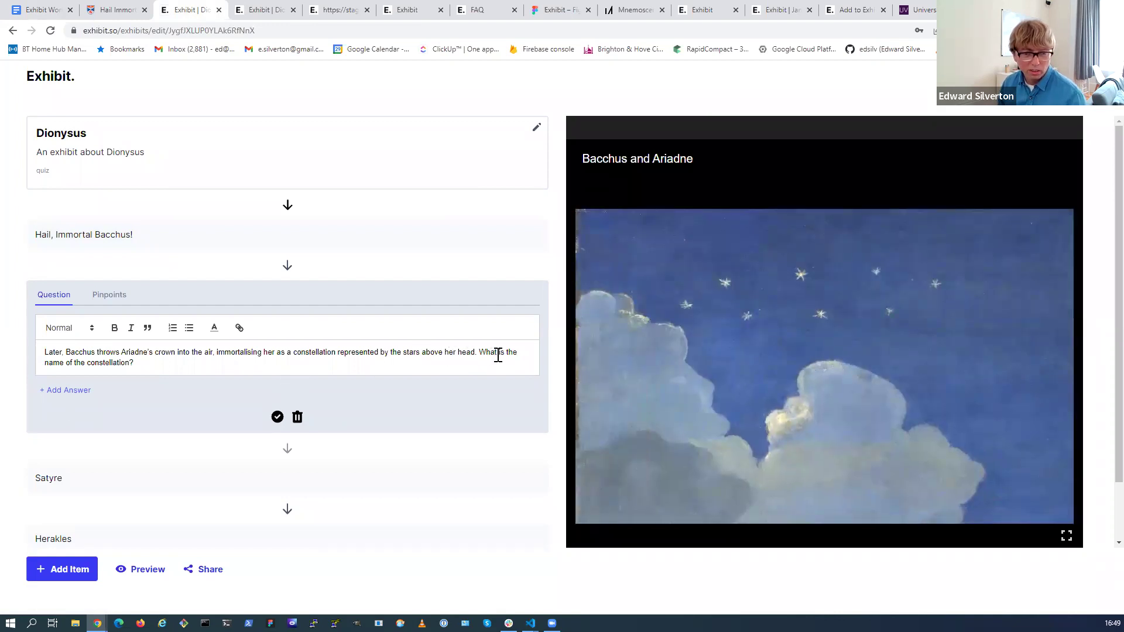
# - Copy the answer 'Casseopeia' from the workshop plan notes
pyautogui.click(59, 10)
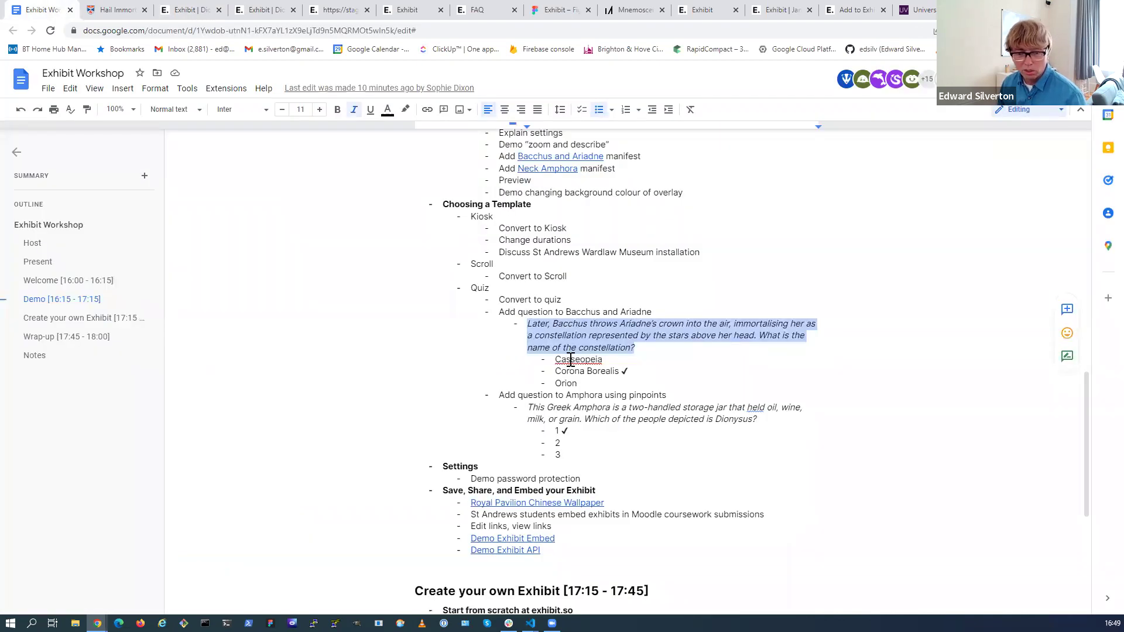
pyautogui.doubleClick(570, 359)
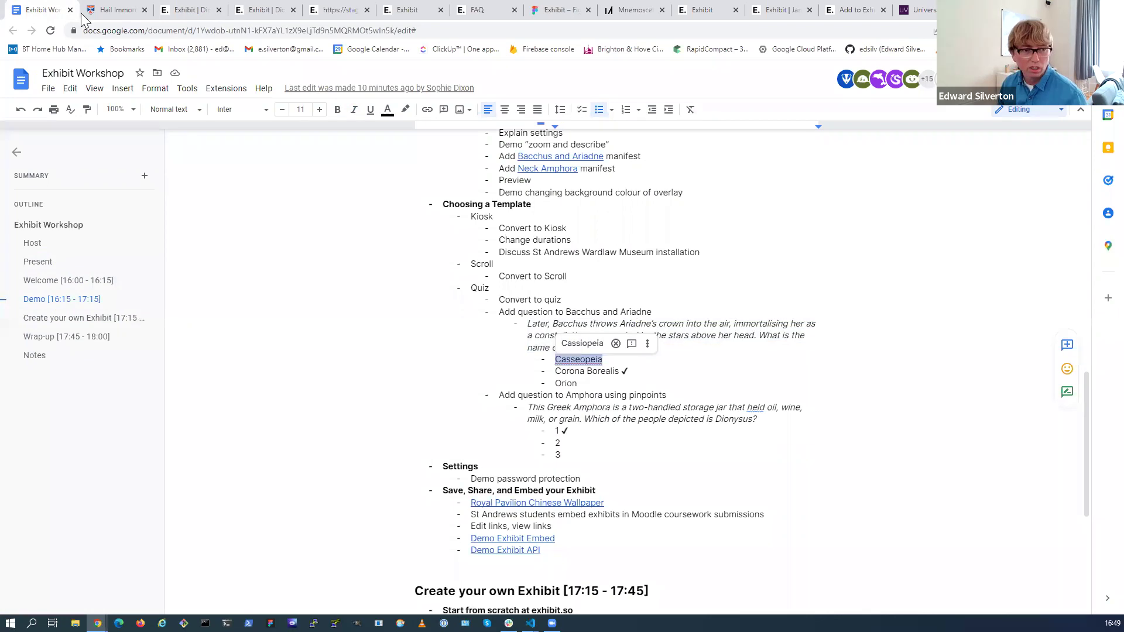
pyautogui.click(189, 12)
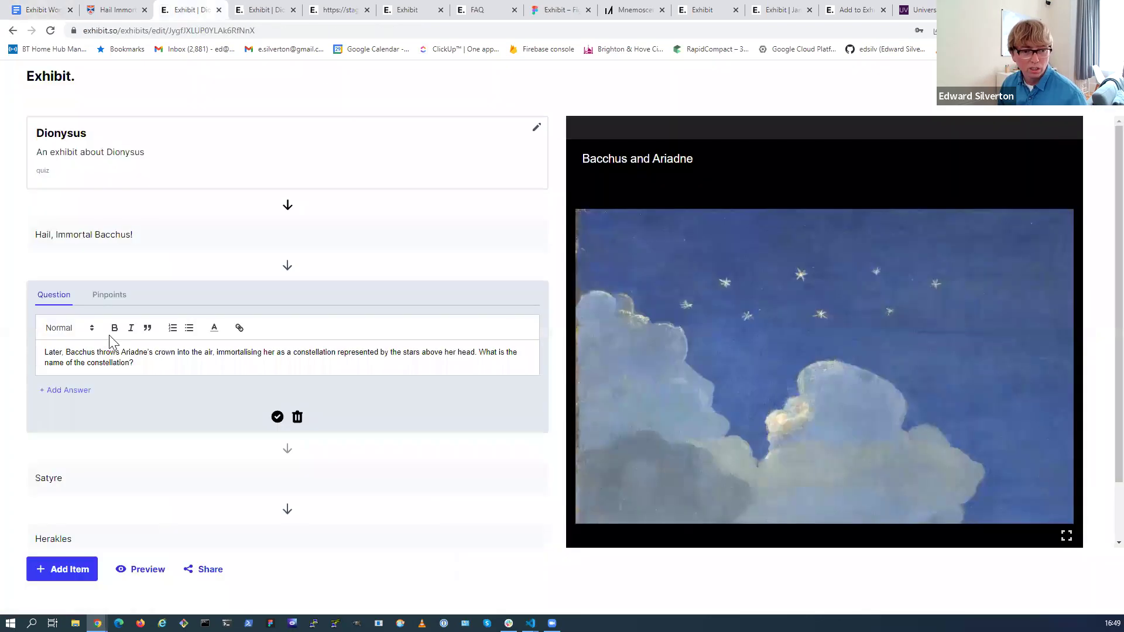
# - Add a new answer option and paste 'Casseopeia' into it
pyautogui.click(66, 391)
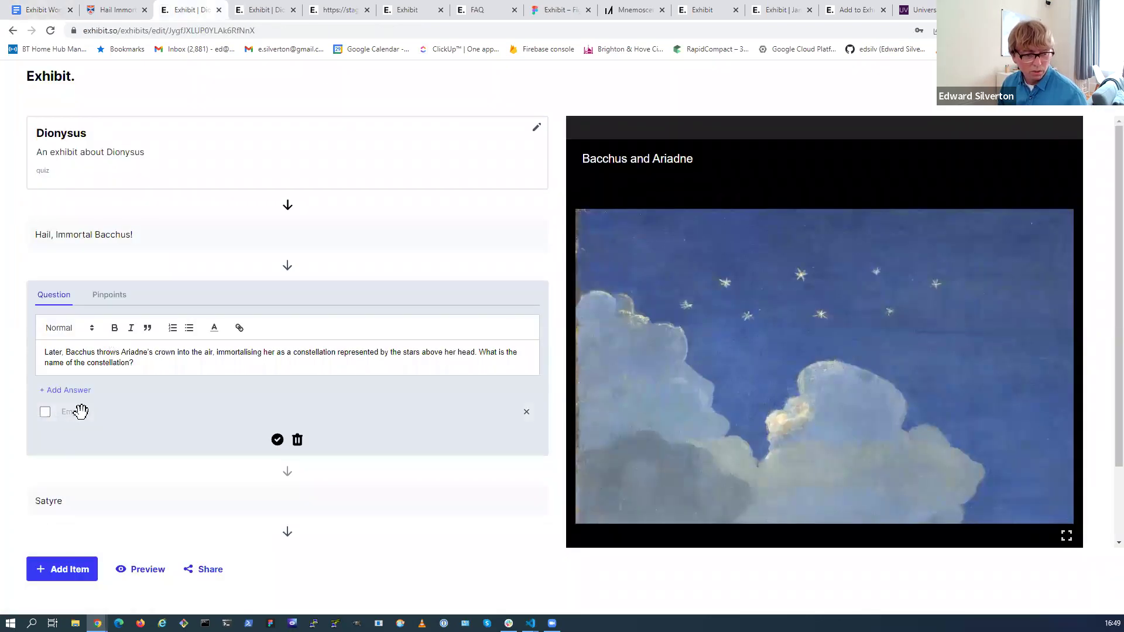
pyautogui.click(85, 413)
pyautogui.write('Casseopeia')
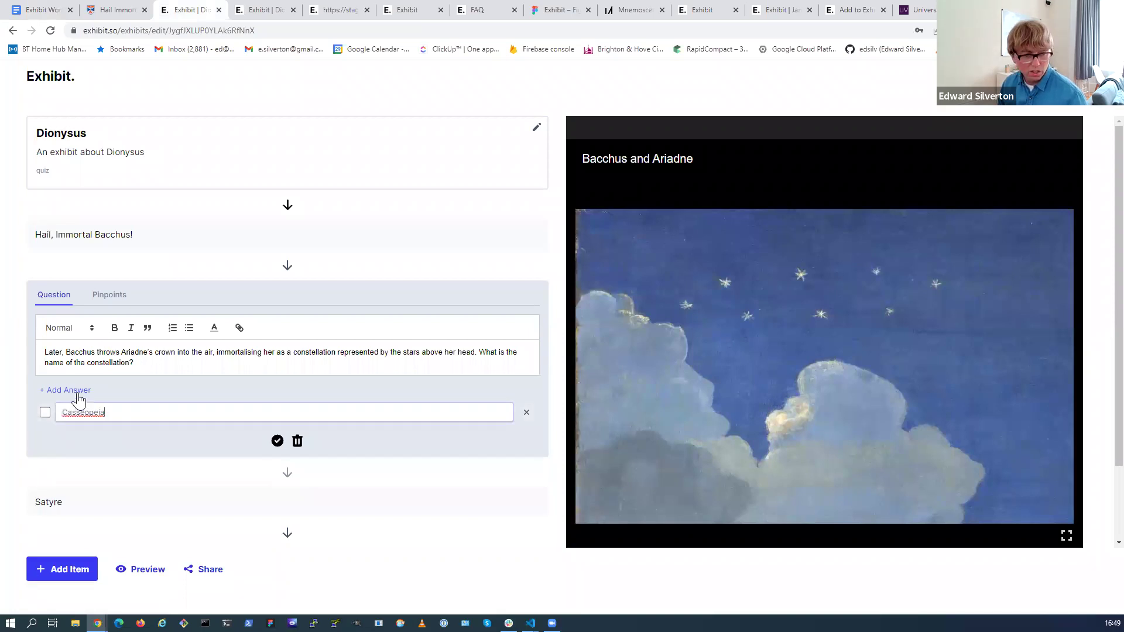
pyautogui.click(79, 397)
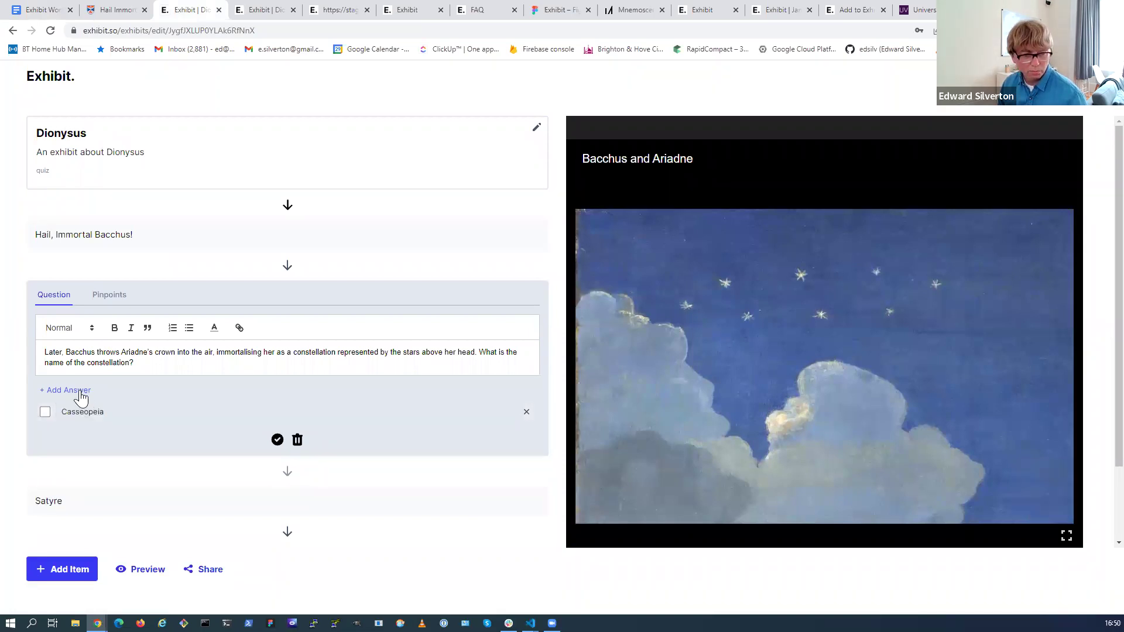
# - Copy 'Corona Borealis' from the notes and add it as the second answer
pyautogui.click(41, 10)
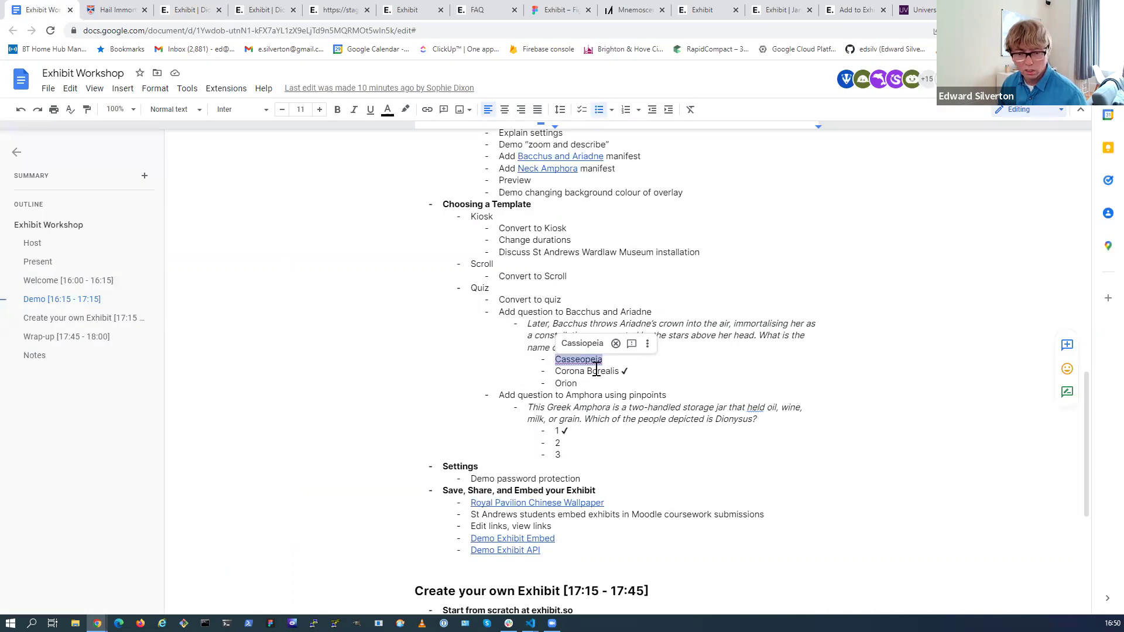
pyautogui.moveTo(619, 373); pyautogui.dragTo(554, 374)
pyautogui.hotkey('ctrl', 'c')
pyautogui.click(182, 13)
pyautogui.click(109, 440)
pyautogui.hotkey('ctrl', 'v')
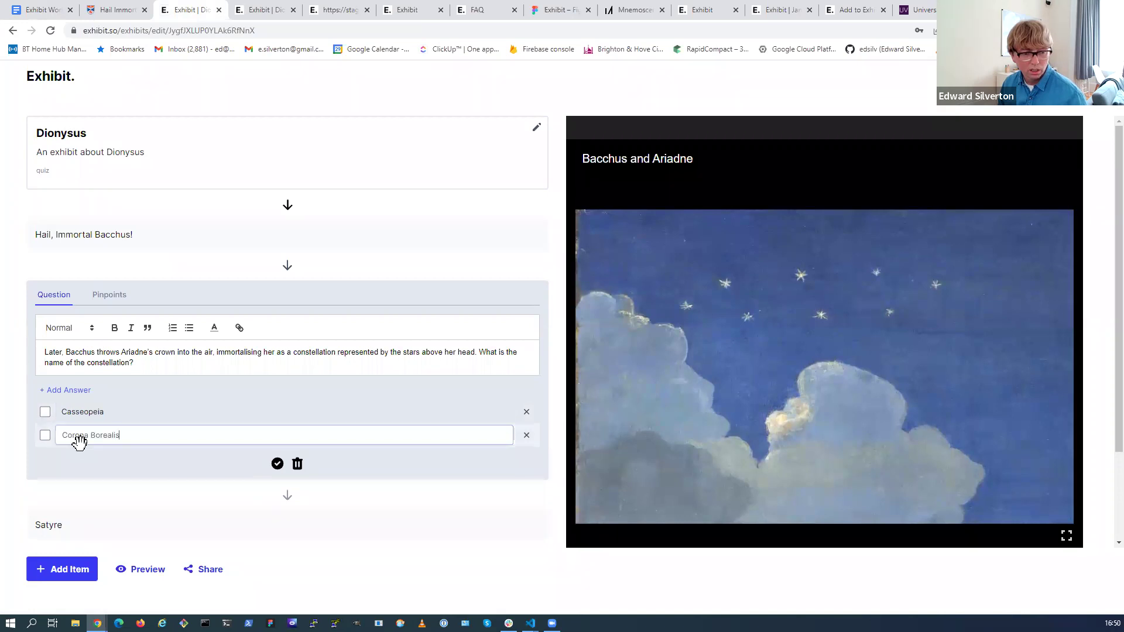
pyautogui.click(60, 396)
# - Add 'Orion' as an answer and move it between Casseopeia and Corona Borealis
pyautogui.click(69, 392)
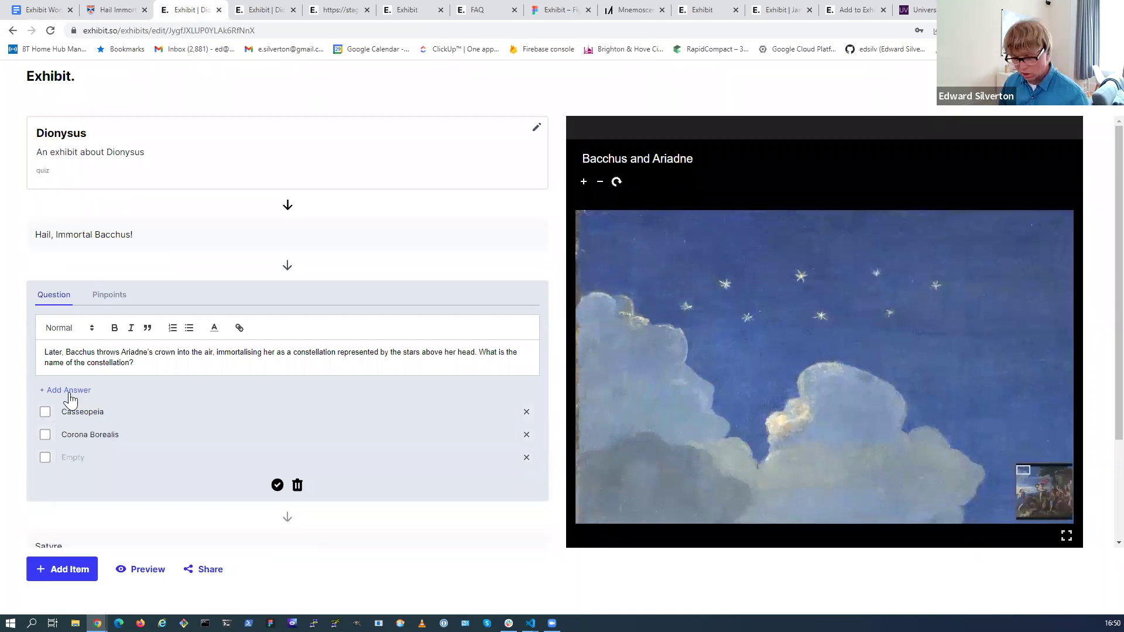
pyautogui.click(96, 457)
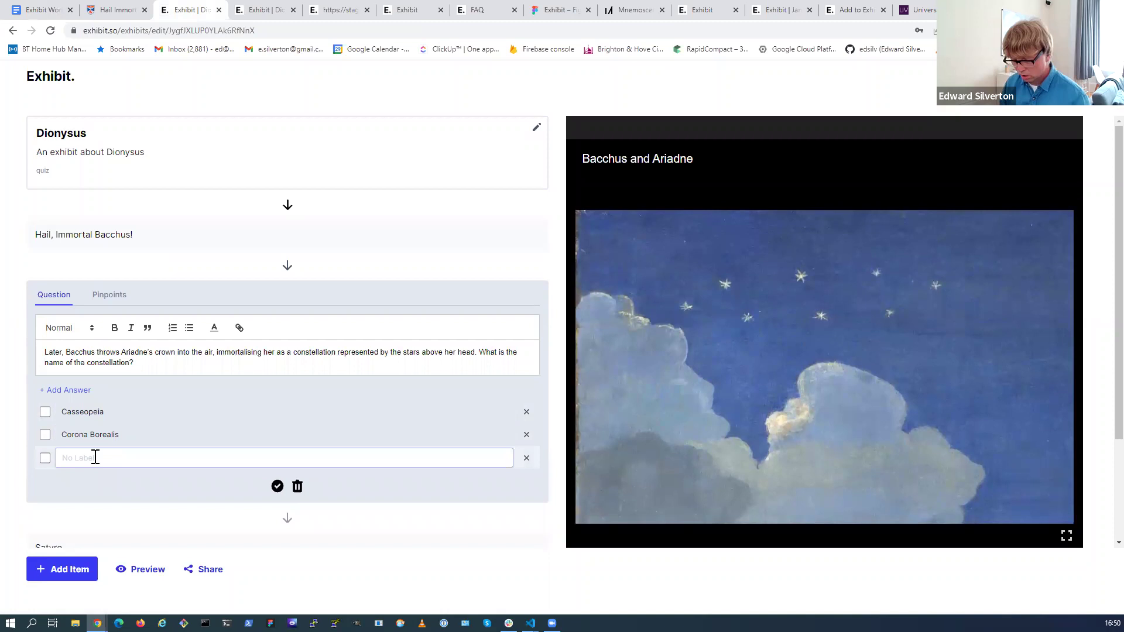
pyautogui.write('Orion')
pyautogui.click(101, 479)
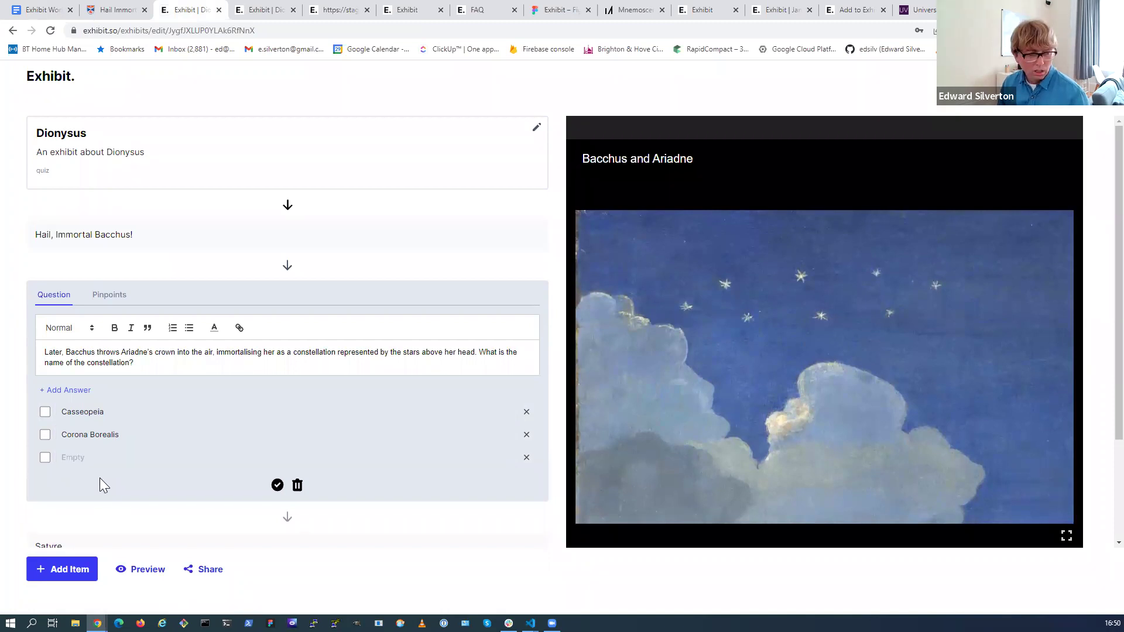
pyautogui.moveTo(90, 409)
pyautogui.mouseDown()
pyautogui.moveTo(88, 433)
pyautogui.moveTo(103, 425)
pyautogui.mouseUp()
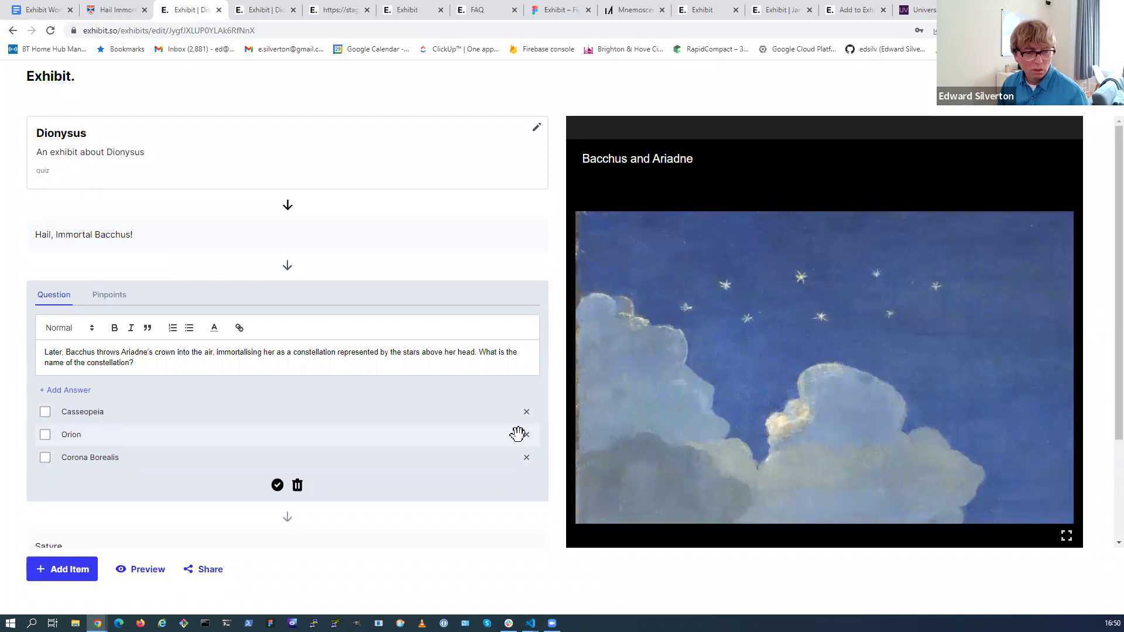
# - Mark Corona Borealis as the correct answer and save the question
pyautogui.click(41, 11)
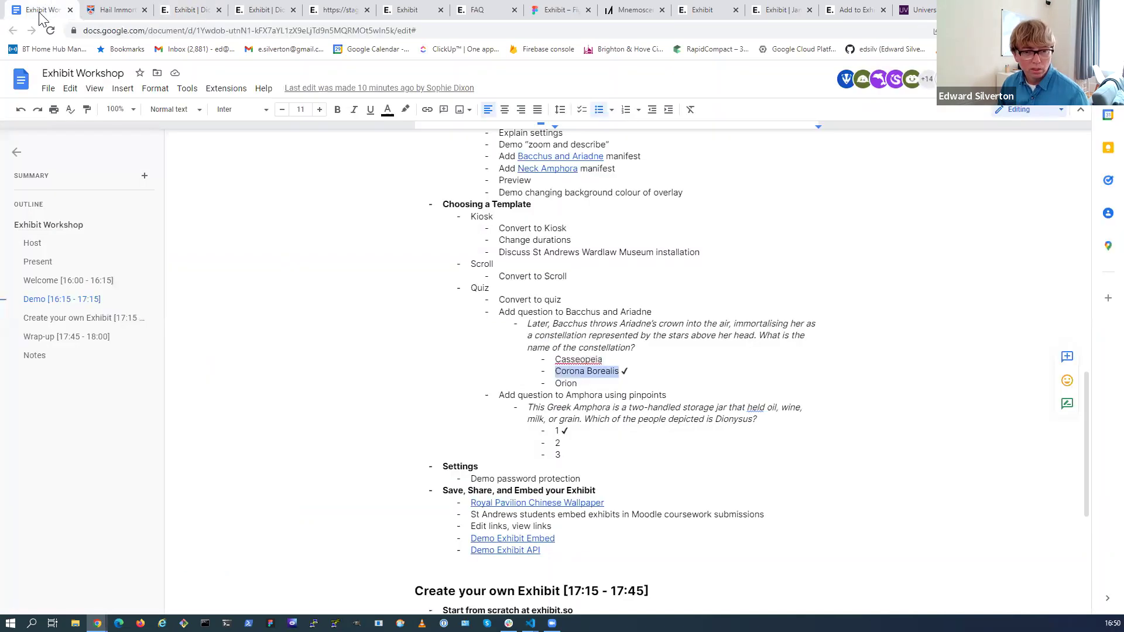
pyautogui.click(182, 11)
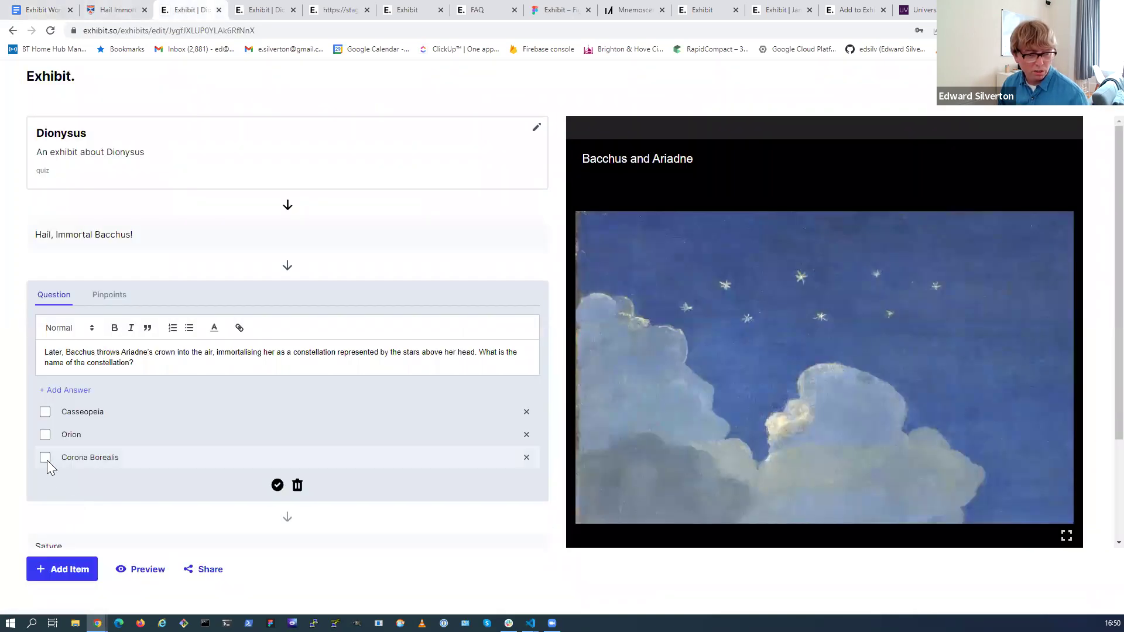
pyautogui.click(46, 462)
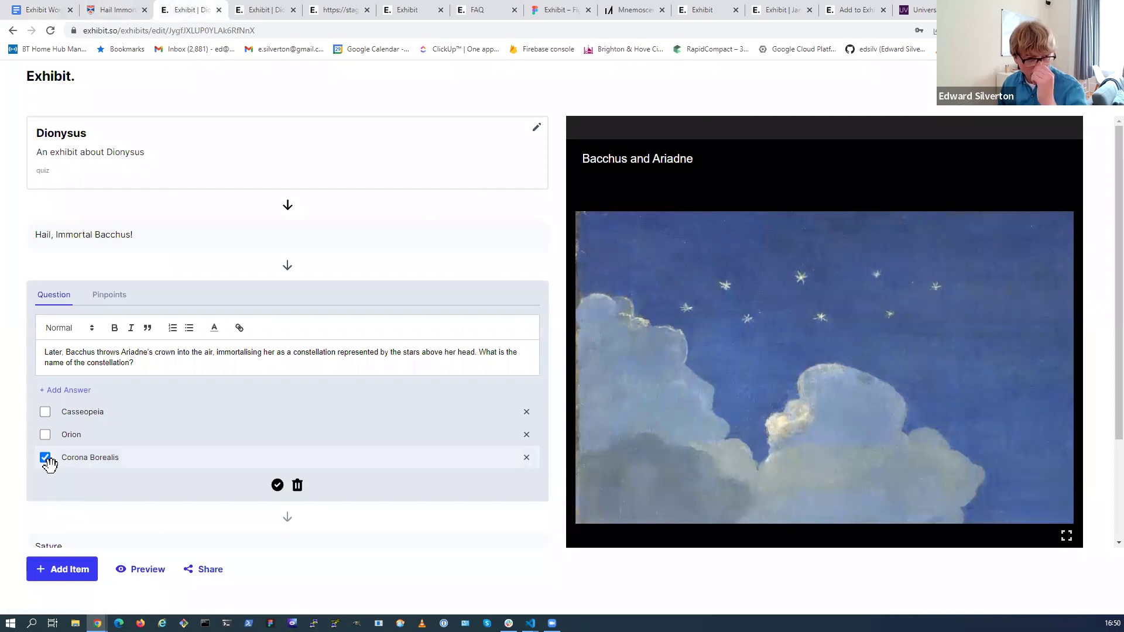
pyautogui.click(276, 486)
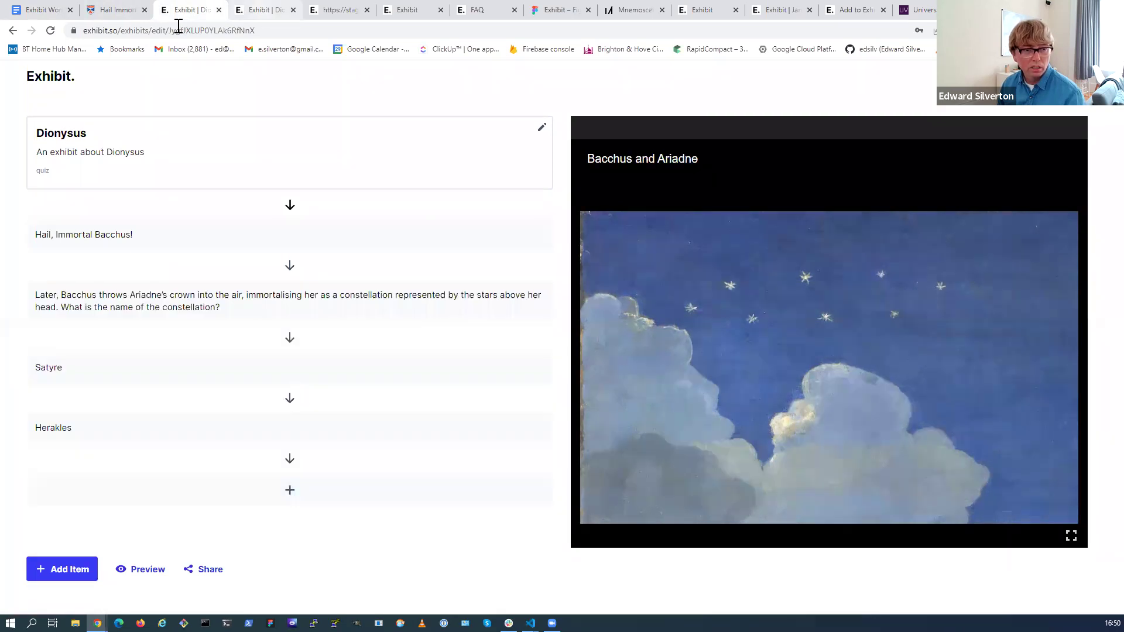
pyautogui.hotkey('ctrl', 'Tab')
pyautogui.hotkey('ctrl', 'r')
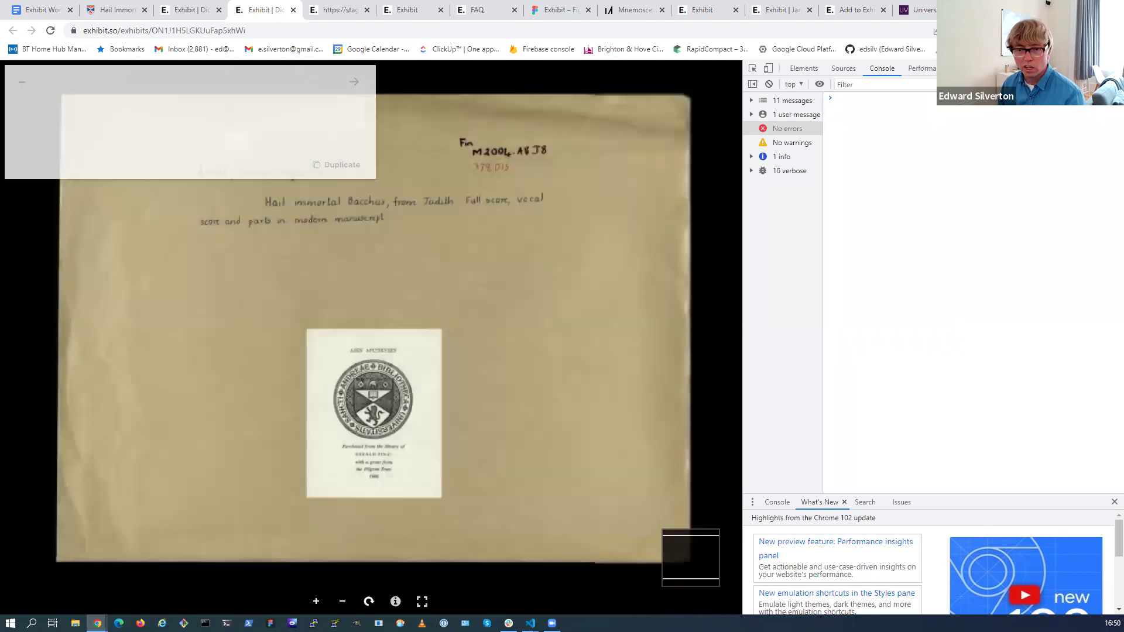
pyautogui.press('F12')
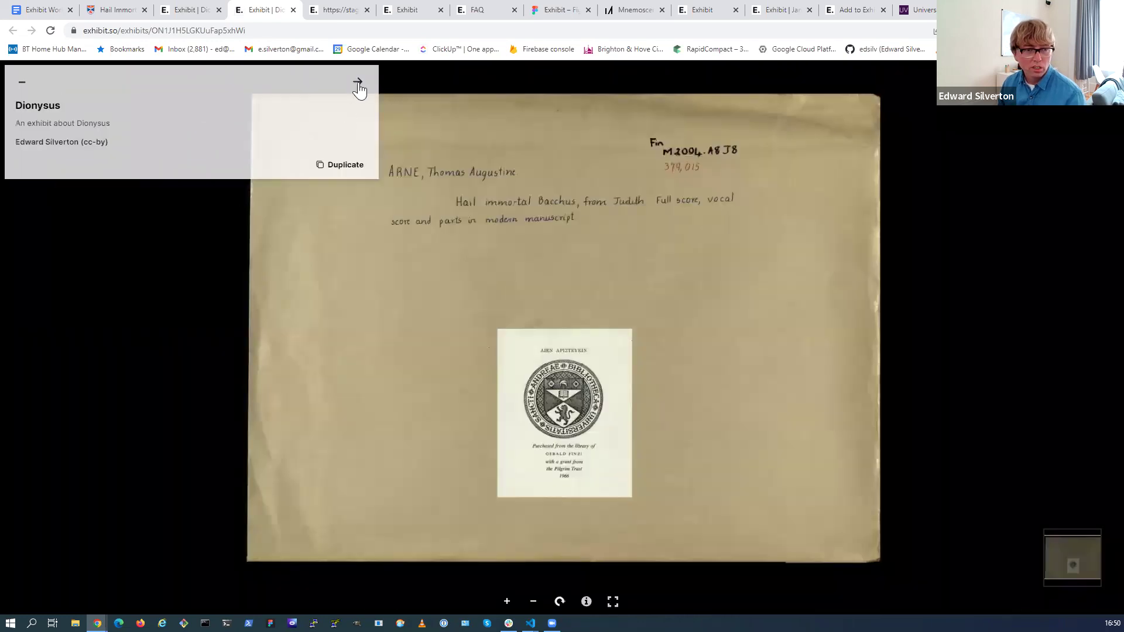
pyautogui.click(359, 84)
pyautogui.click(359, 85)
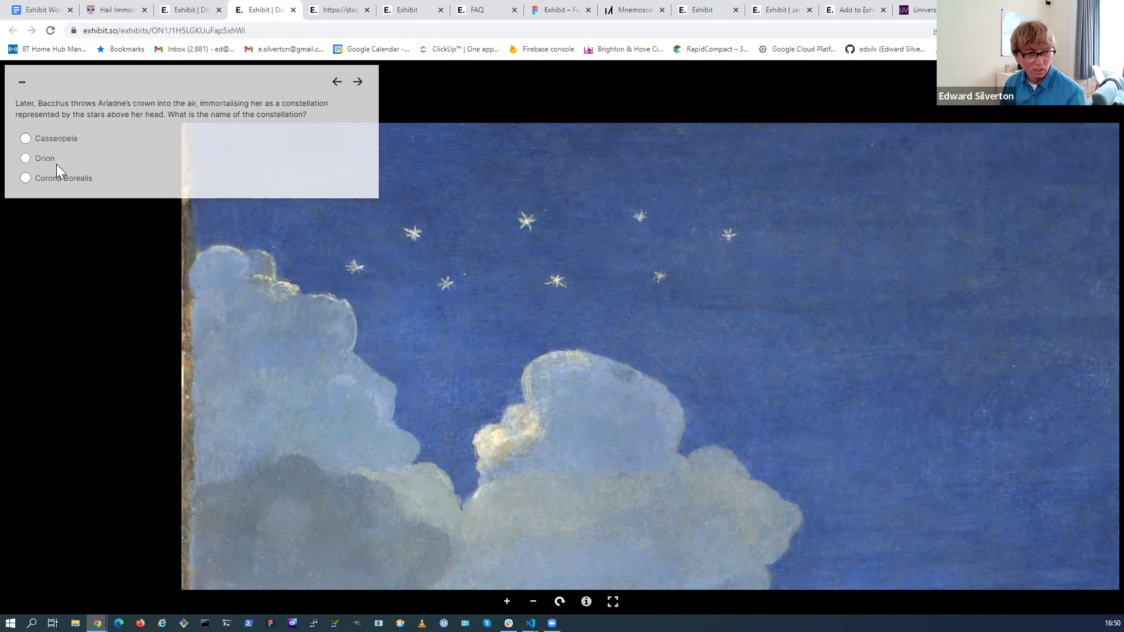
pyautogui.click(358, 82)
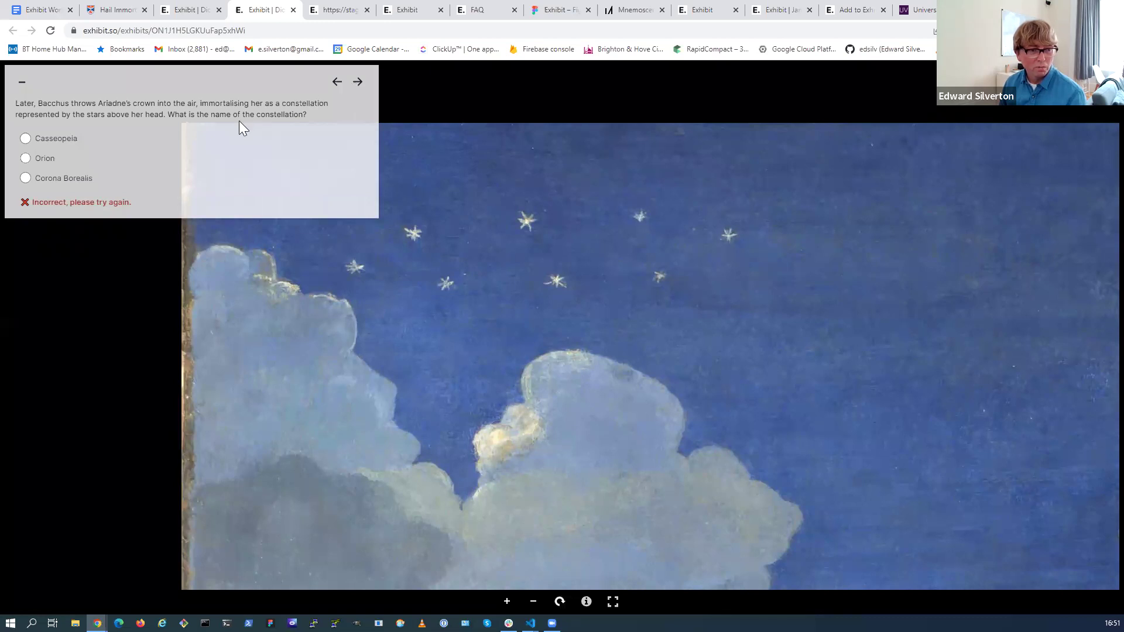
pyautogui.click(56, 142)
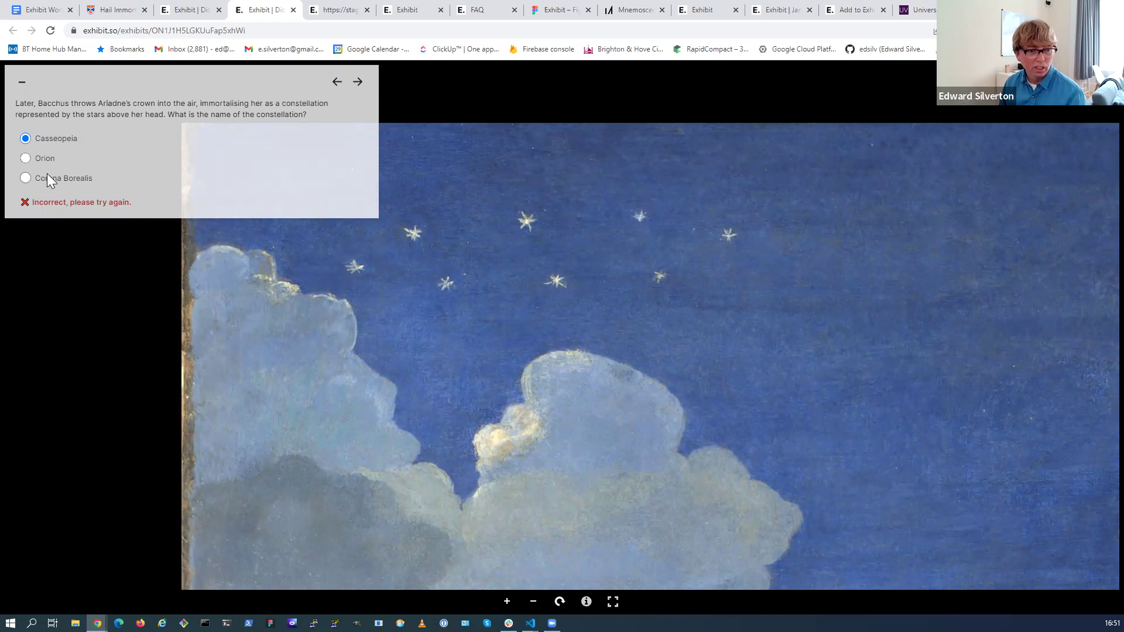
pyautogui.click(64, 181)
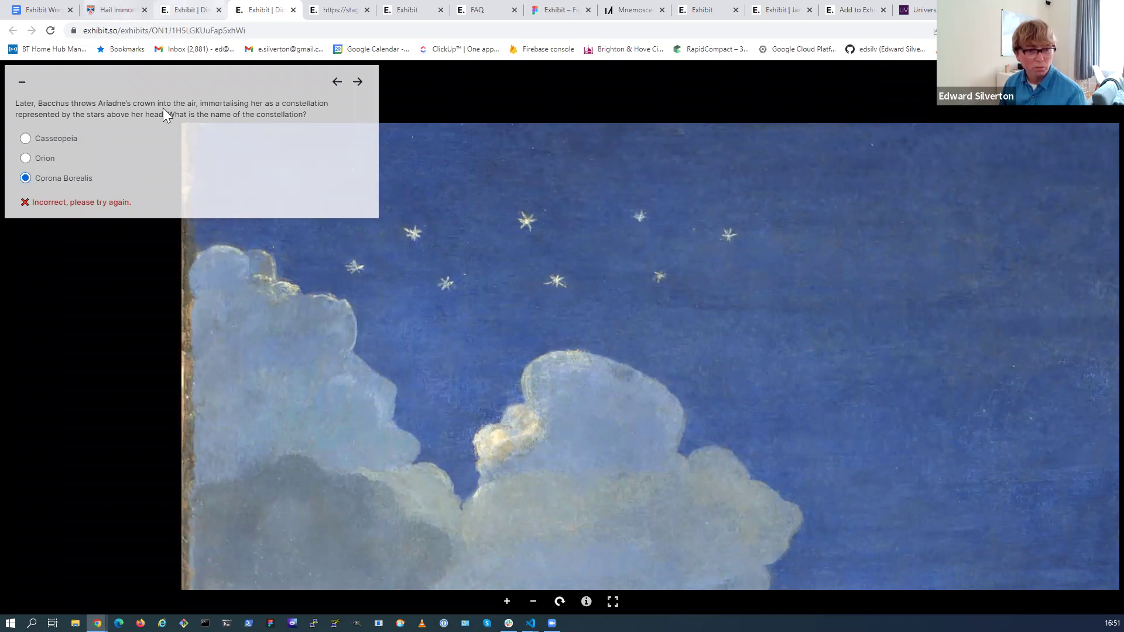
pyautogui.click(187, 9)
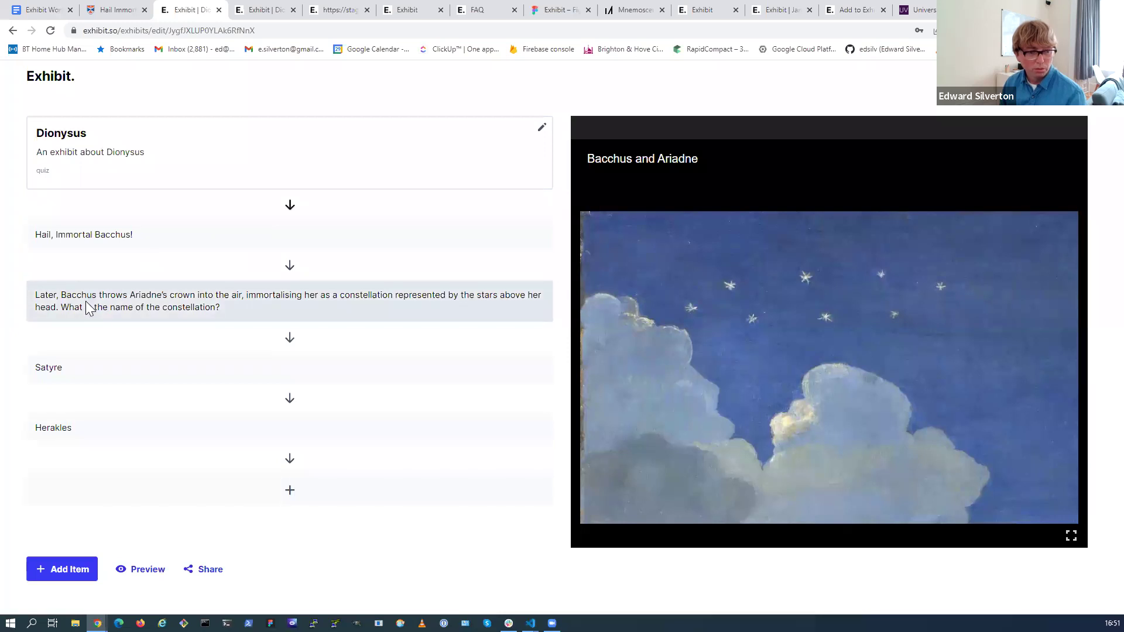
# - Open the constellation question to verify its answers, then check the exhibit preview
pyautogui.click(86, 301)
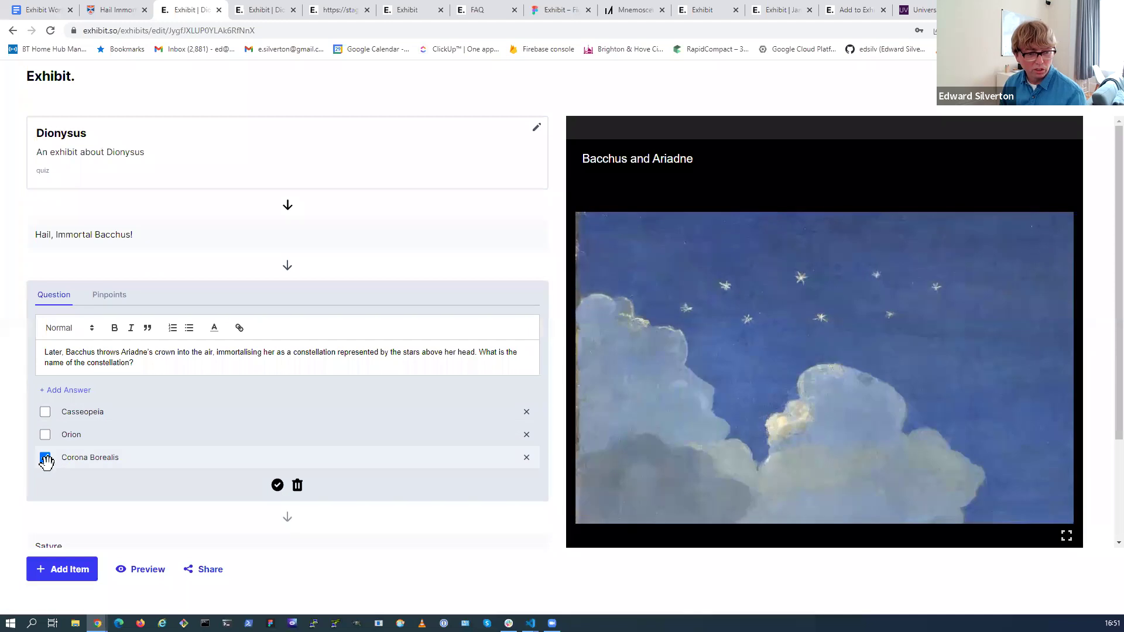
pyautogui.click(268, 10)
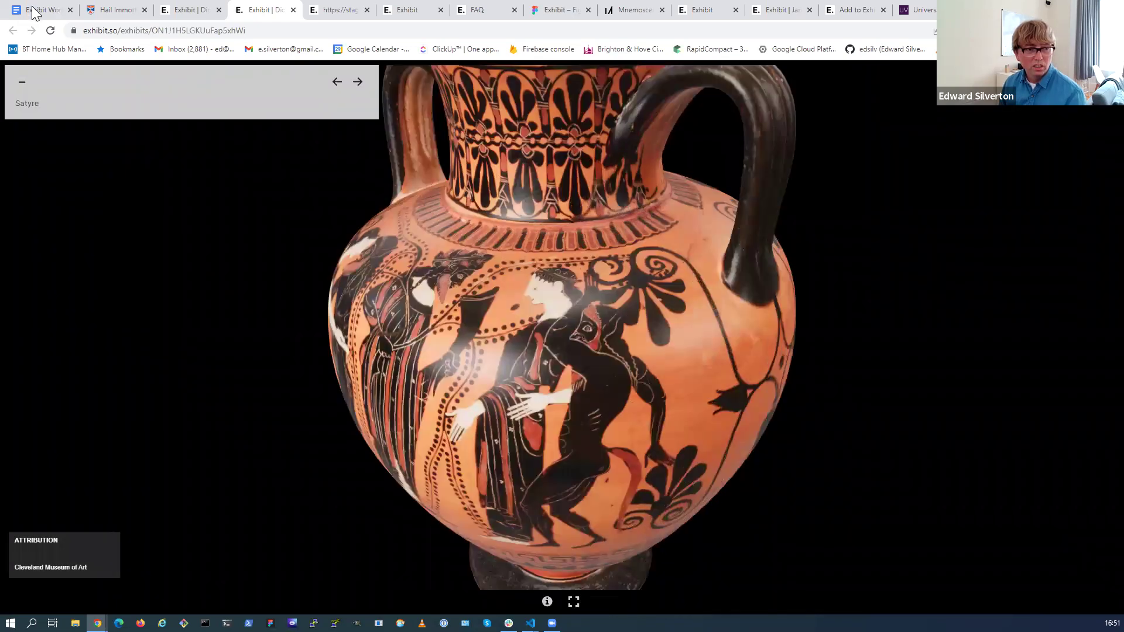
pyautogui.click(33, 11)
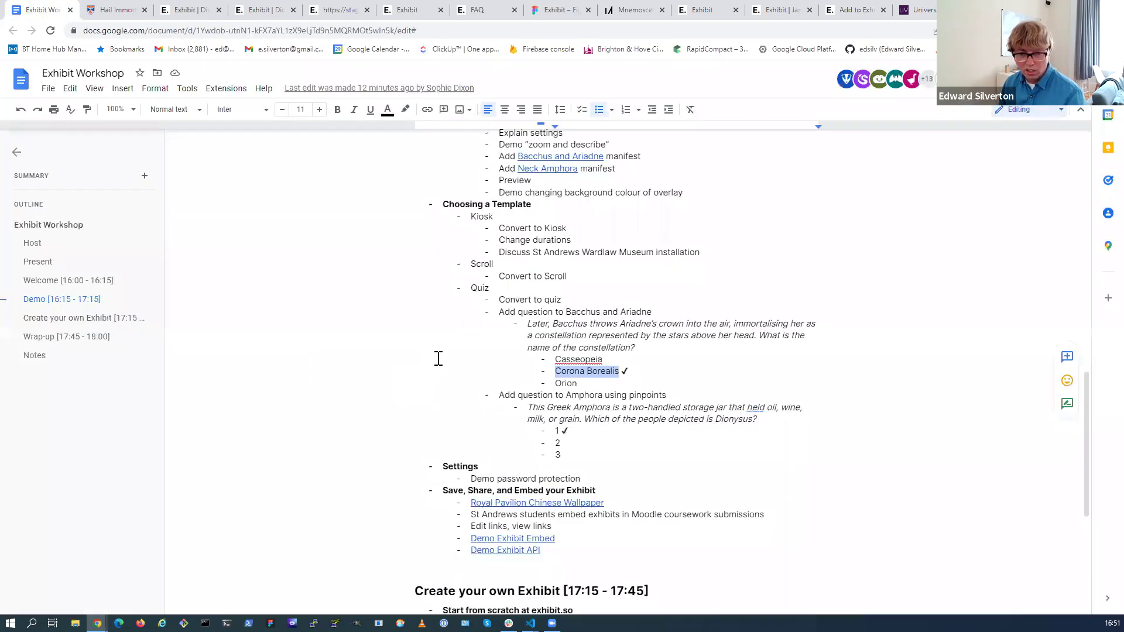
# - Copy the Amphora question sentence from the workshop plan and open the Satyre item
pyautogui.scroll(-1, 609, 351)
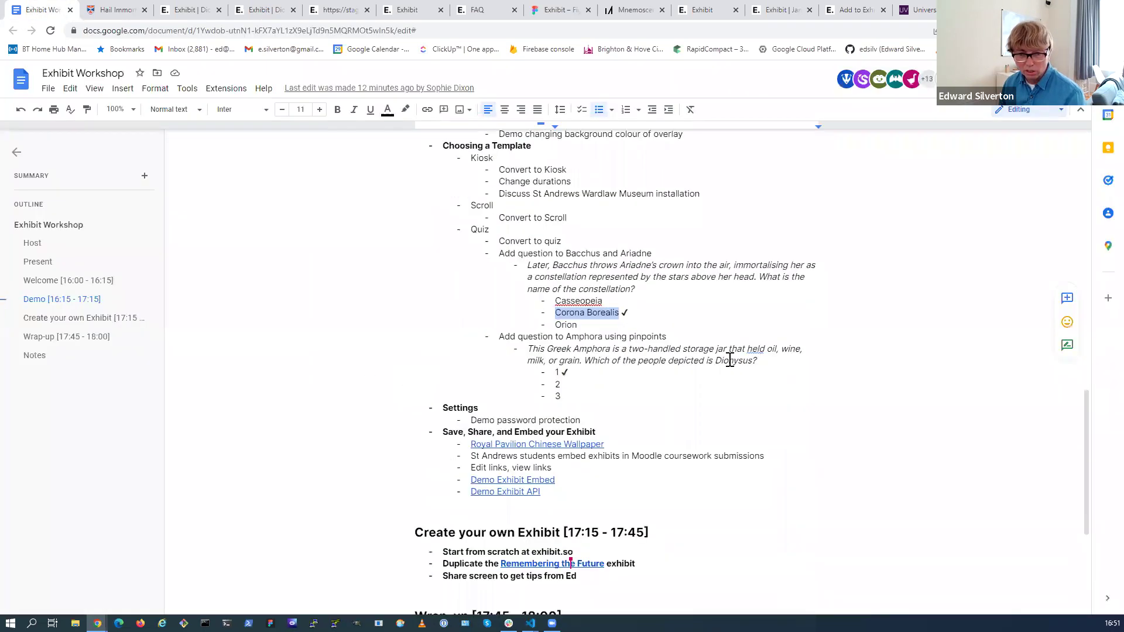
pyautogui.moveTo(758, 361); pyautogui.dragTo(526, 350)
pyautogui.hotkey('ctrl', 'c')
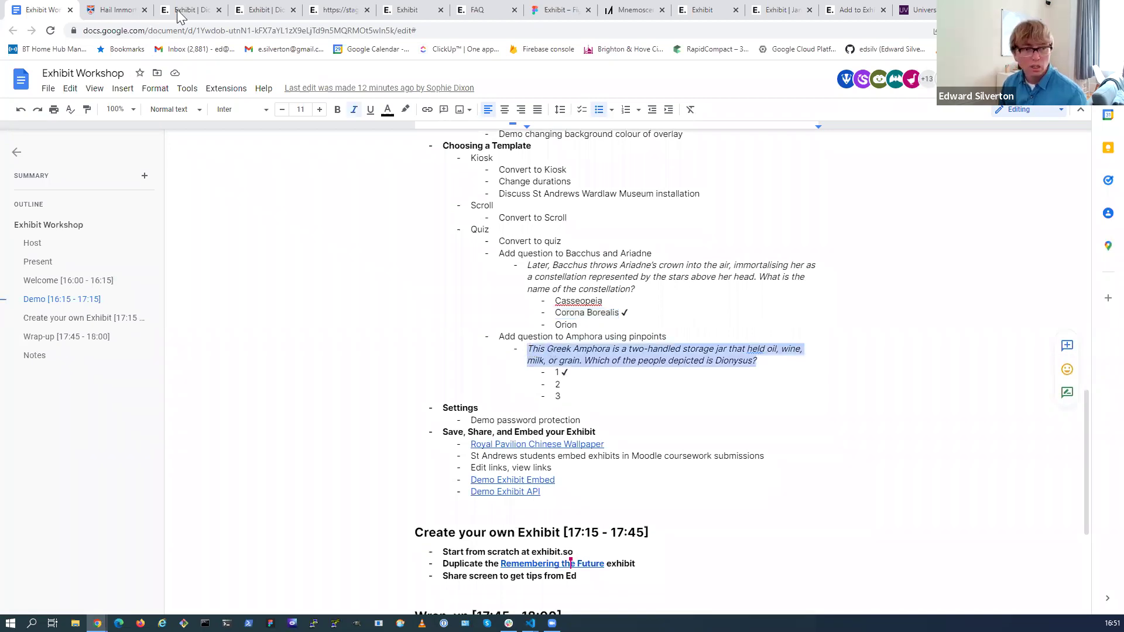
pyautogui.click(186, 10)
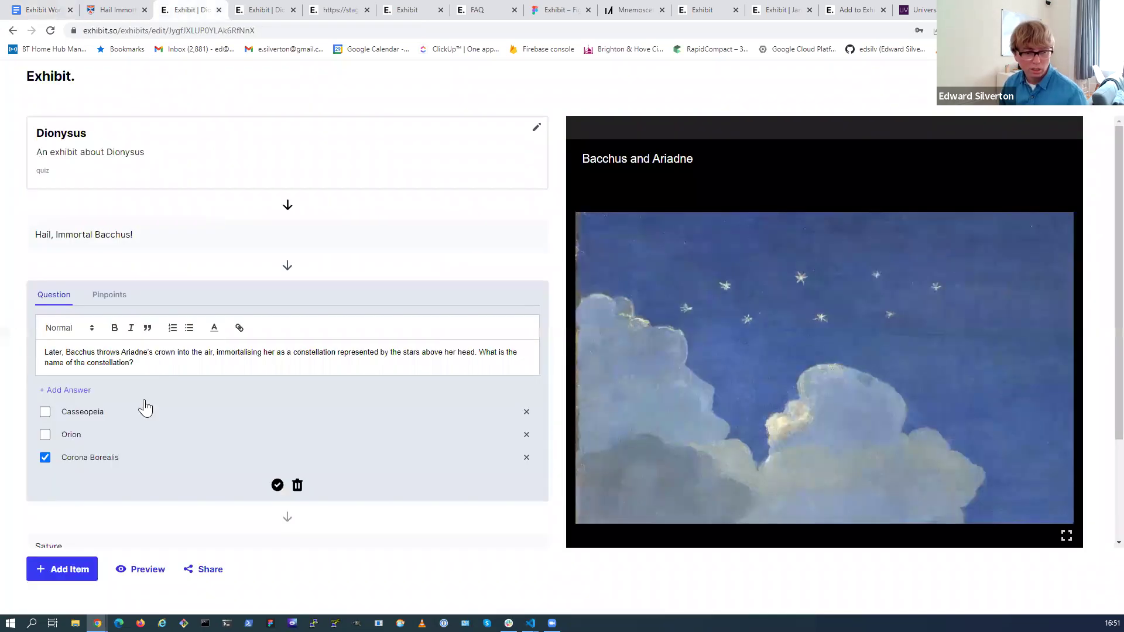
pyautogui.scroll(-2, 146, 408)
pyautogui.click(141, 408)
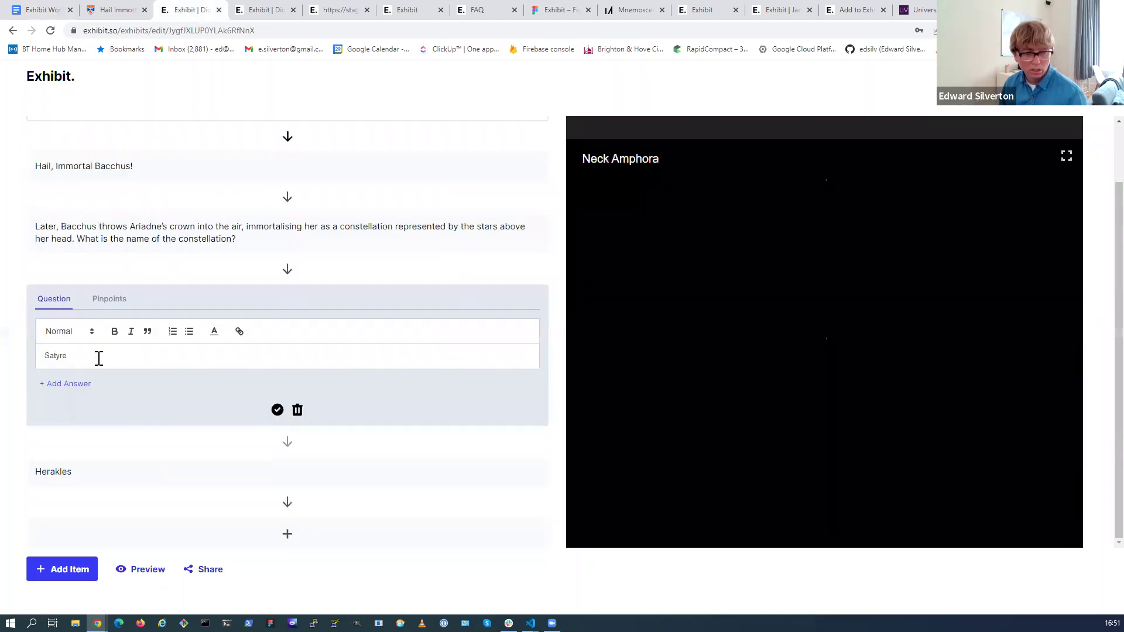
# - Replace the 'Satyre' placeholder with the pasted Amphora question and remove its italics
pyautogui.moveTo(91, 353); pyautogui.dragTo(34, 322)
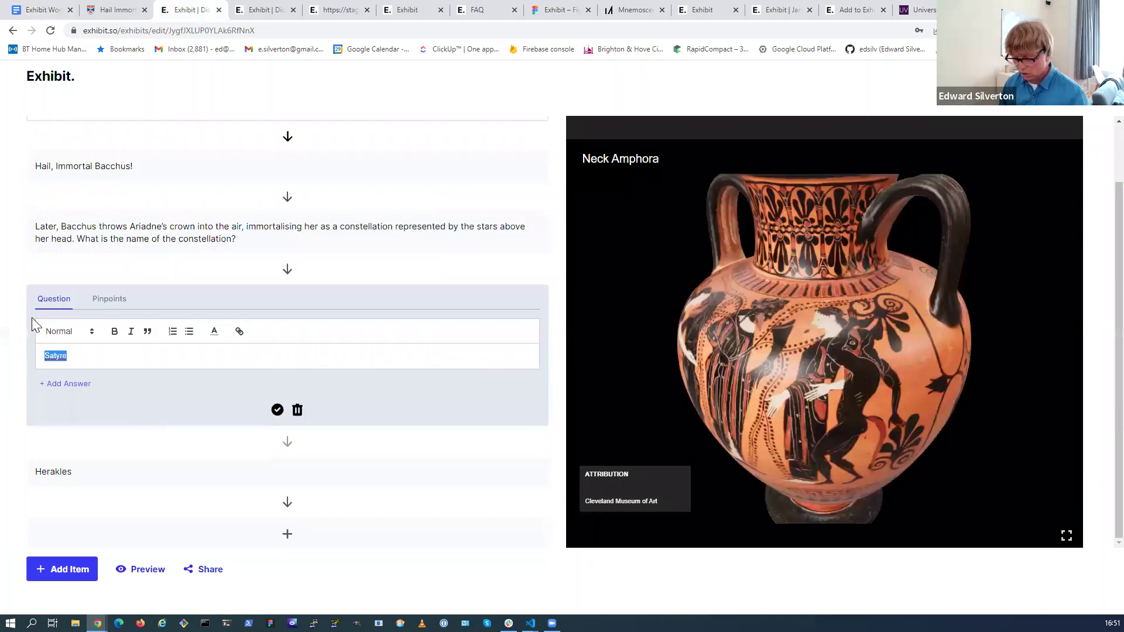
pyautogui.press('BackSpace')
pyautogui.hotkey('ctrl', 'v')
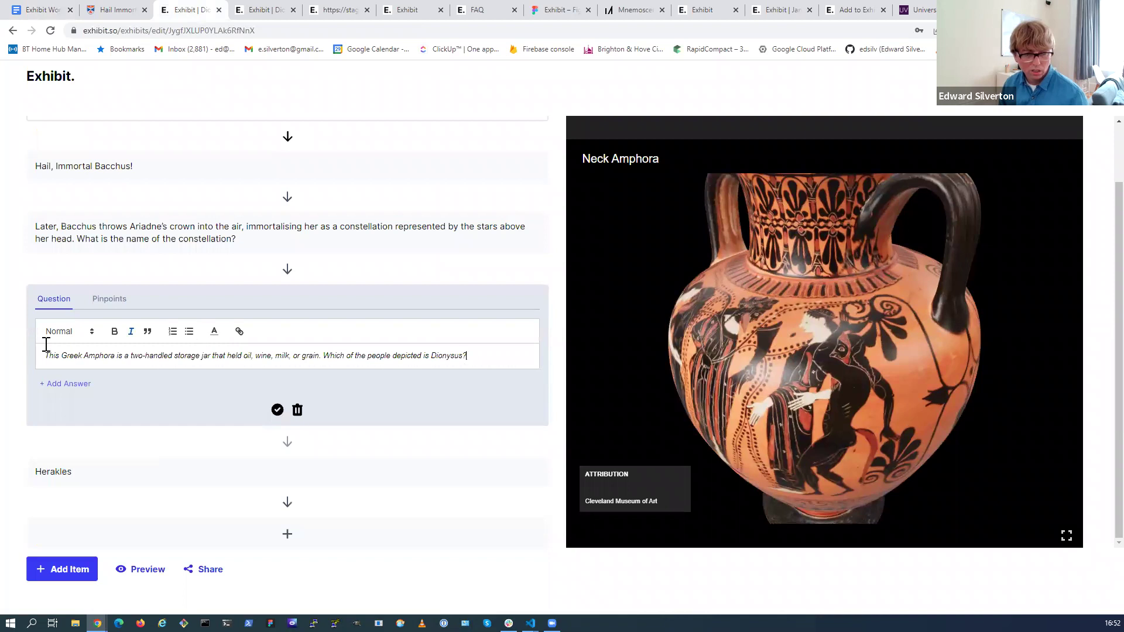
pyautogui.hotkey('ctrl', 'a')
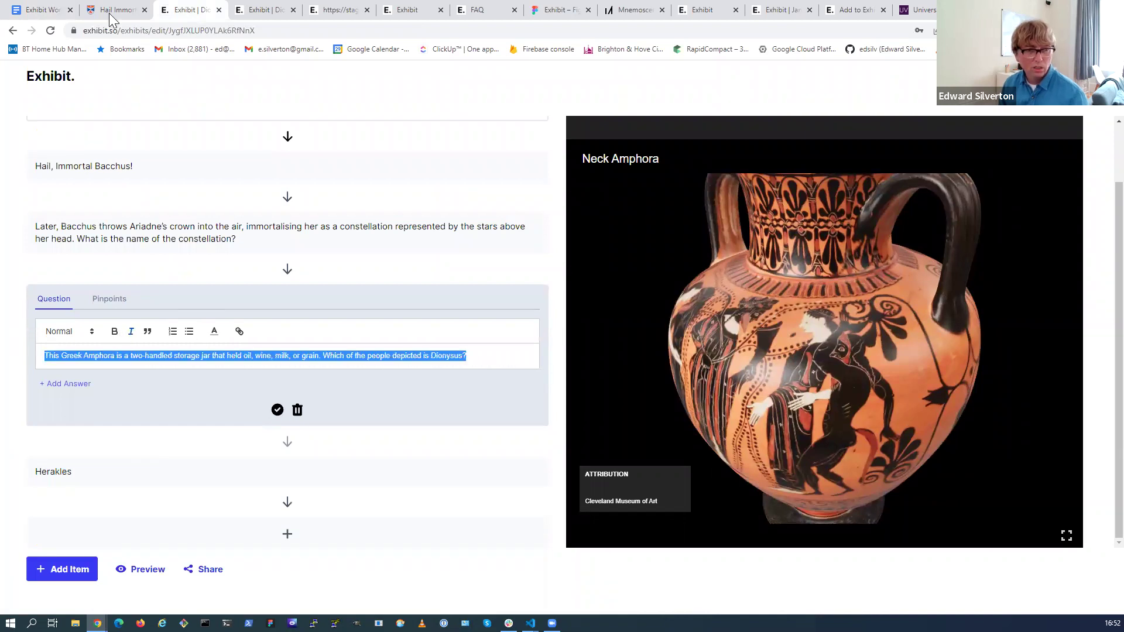
pyautogui.click(130, 332)
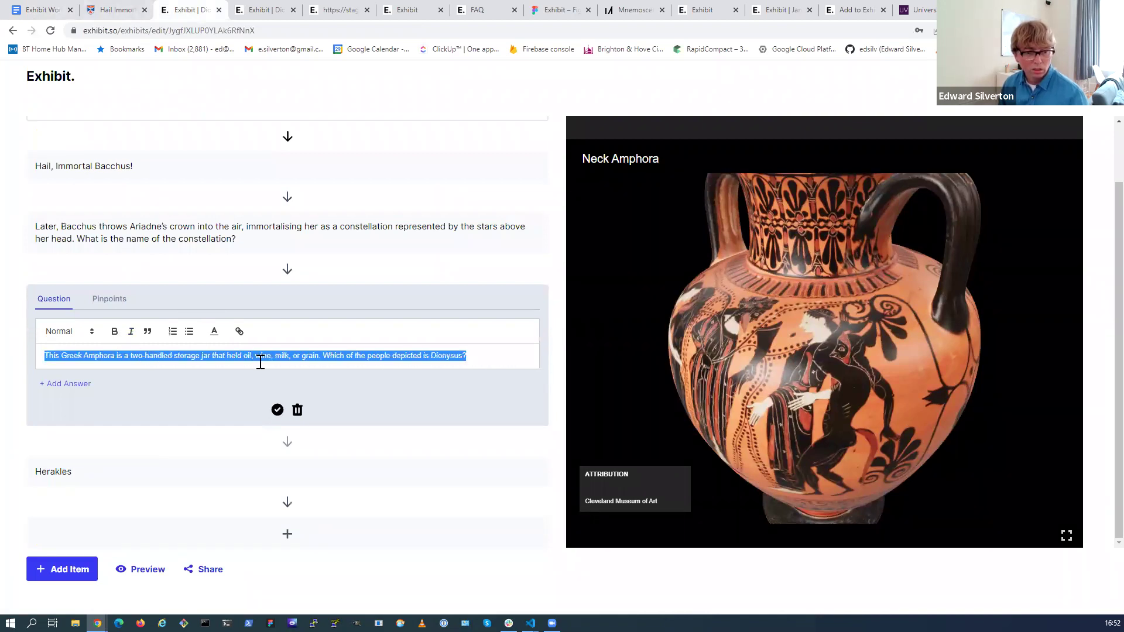
pyautogui.click(345, 358)
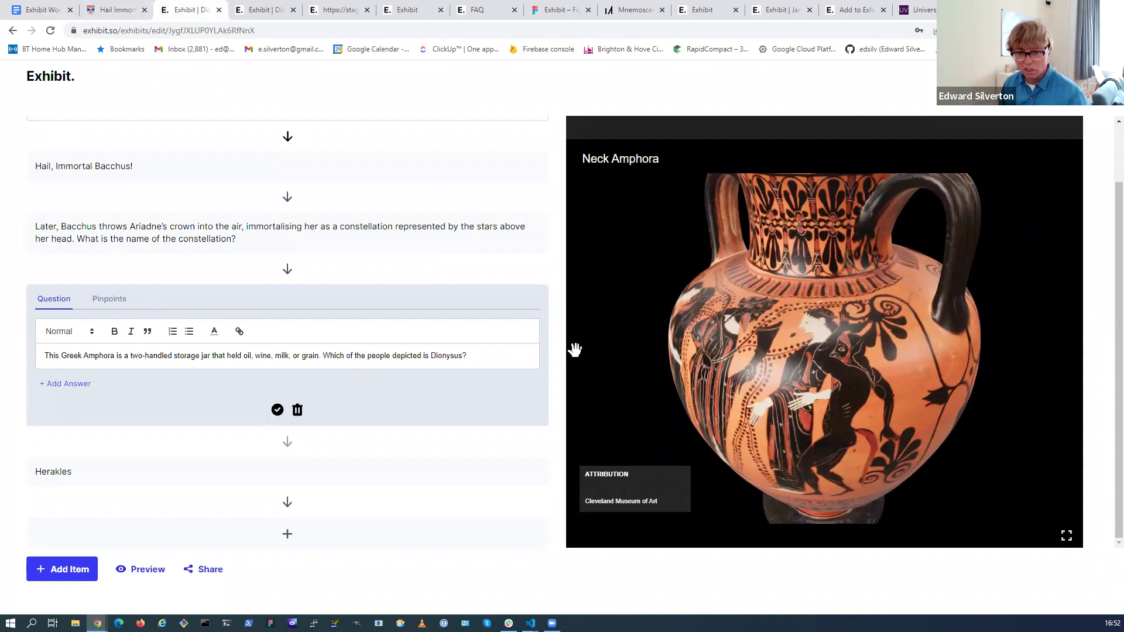
pyautogui.moveTo(769, 358); pyautogui.dragTo(820, 363)
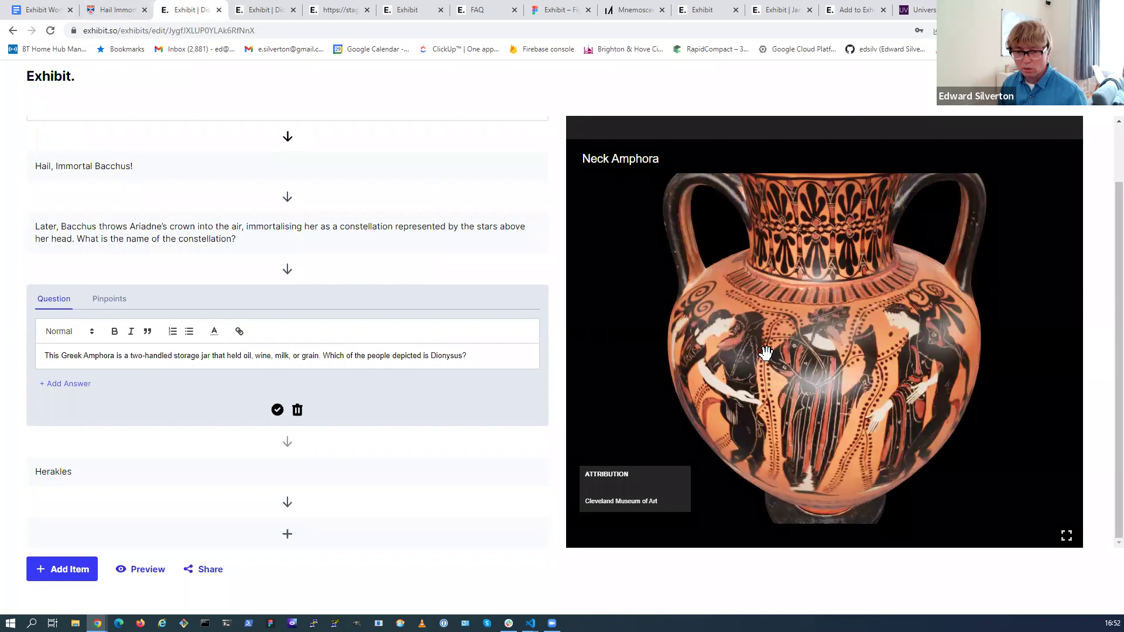
pyautogui.click(35, 9)
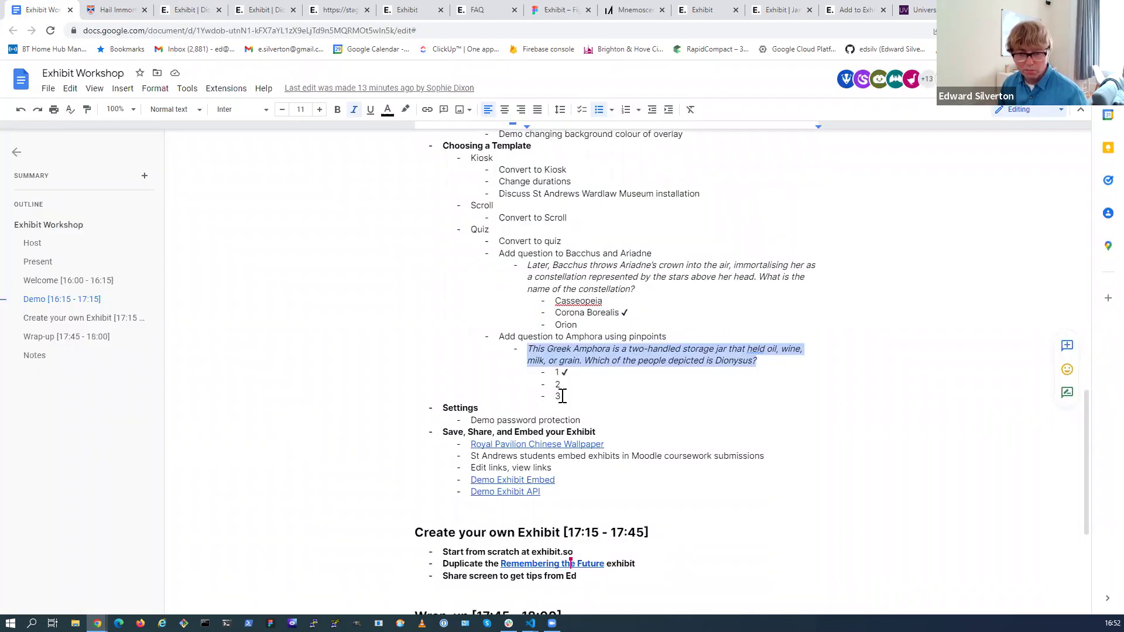
pyautogui.click(190, 11)
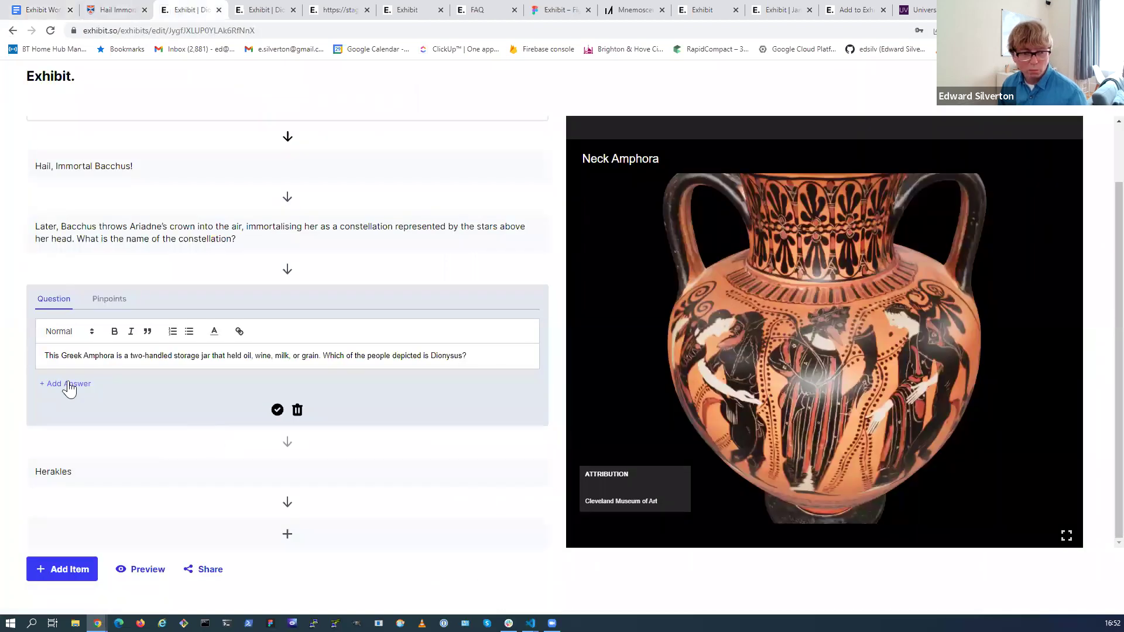
# - Add an answer and place pinpoints on the central figure and the hero on the amphora
pyautogui.click(69, 384)
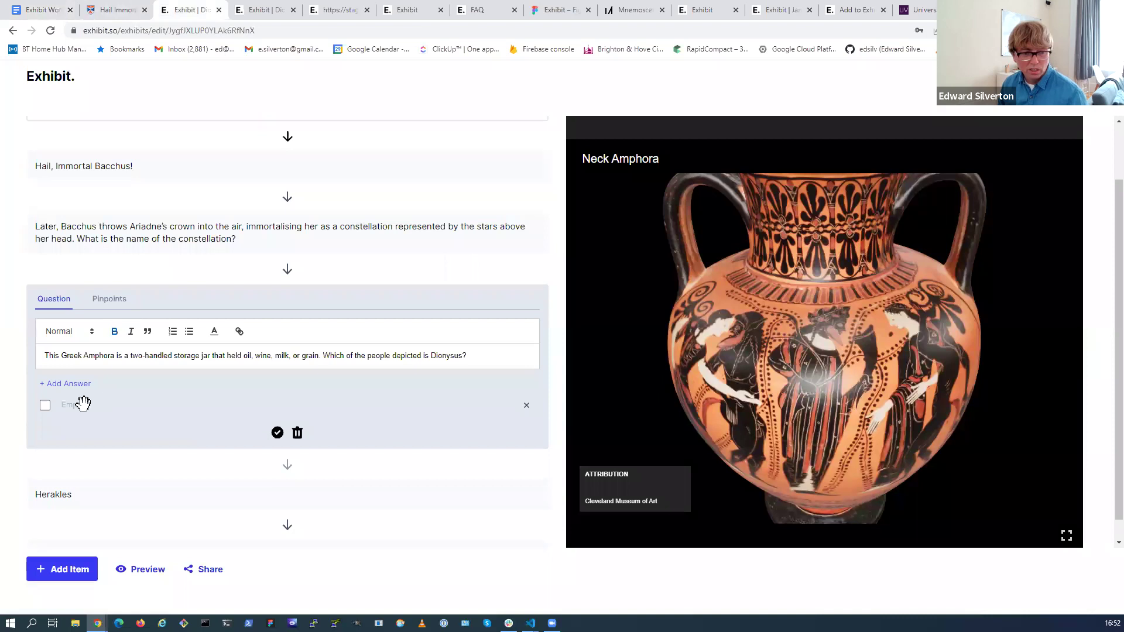
pyautogui.click(122, 310)
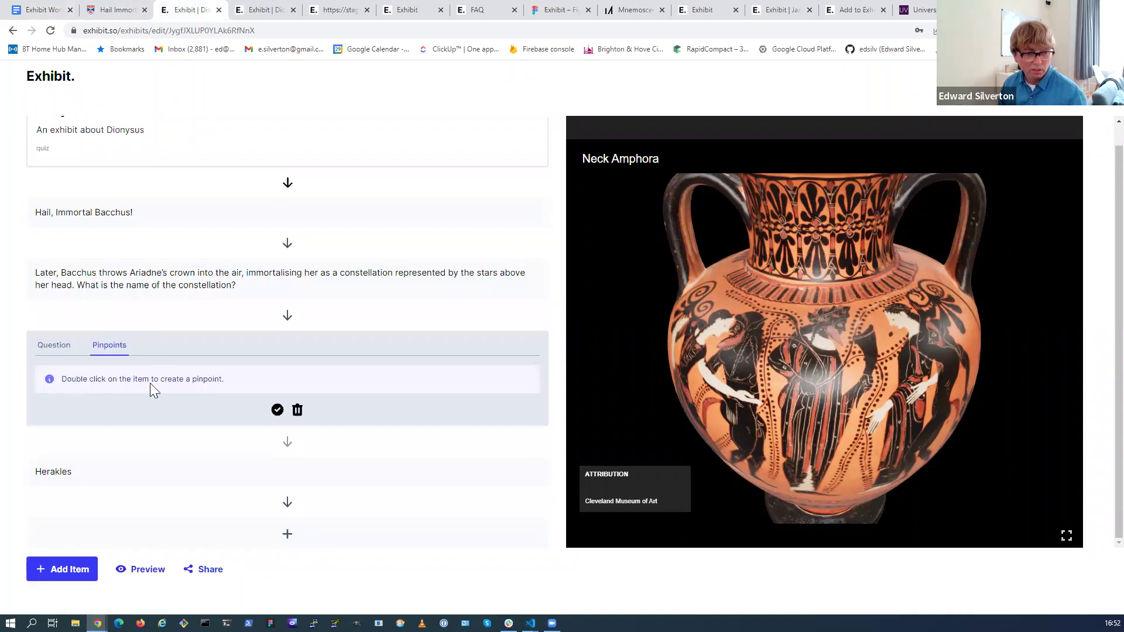
pyautogui.doubleClick(821, 325)
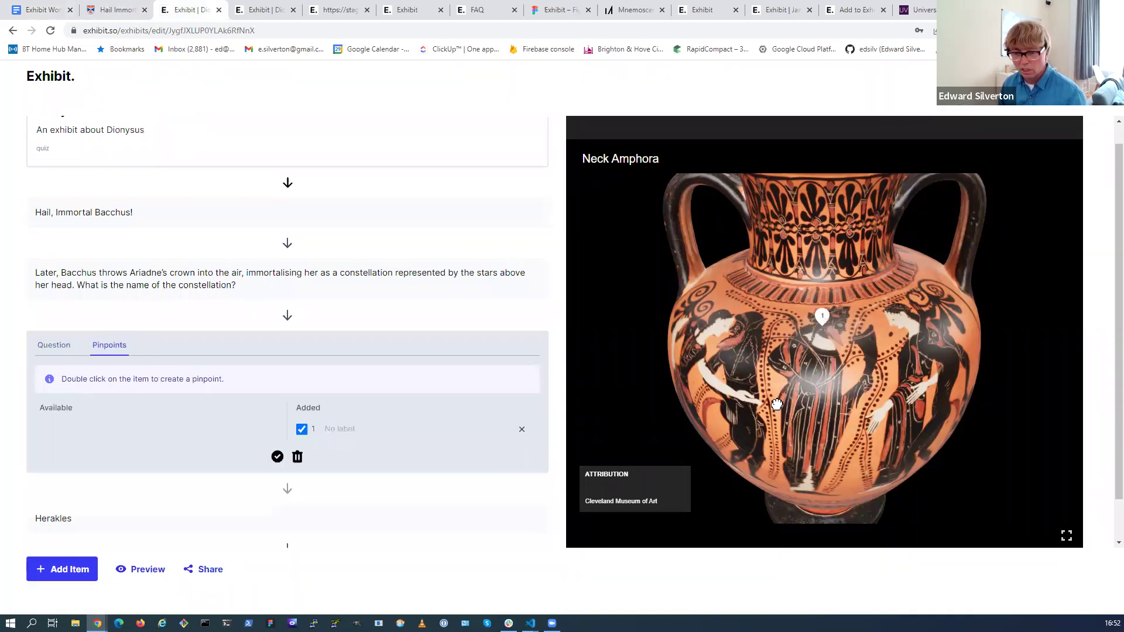
pyautogui.moveTo(727, 371)
pyautogui.mouseDown()
pyautogui.moveTo(779, 385)
pyautogui.moveTo(748, 402)
pyautogui.moveTo(910, 402)
pyautogui.moveTo(834, 352)
pyautogui.mouseUp()
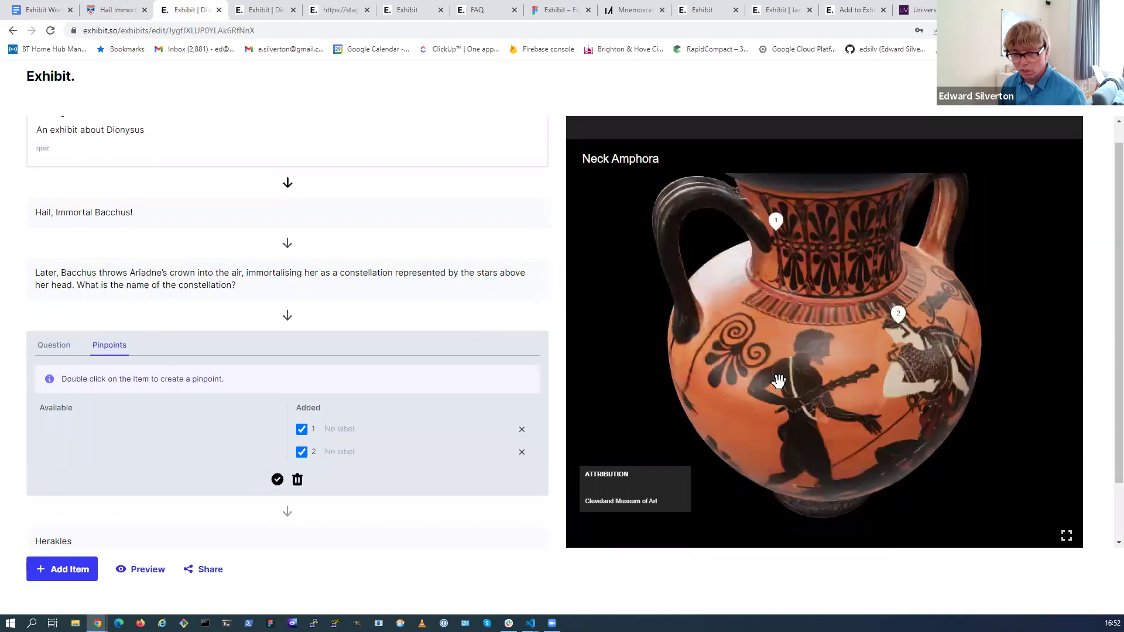
pyautogui.moveTo(779, 381); pyautogui.dragTo(845, 344)
pyautogui.doubleClick(846, 344)
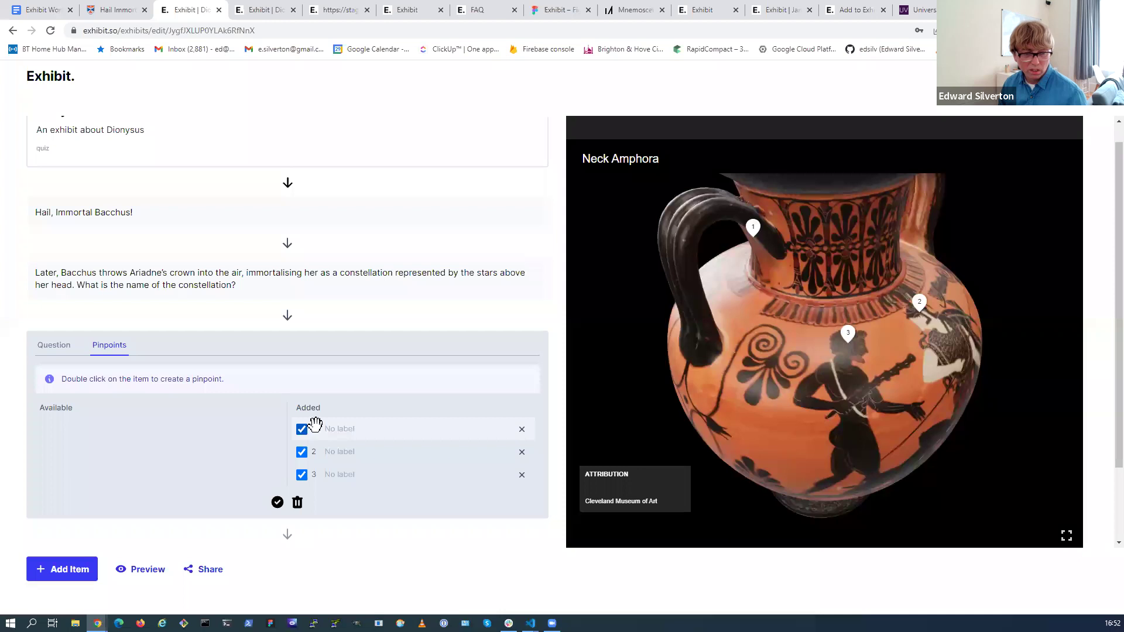
pyautogui.scroll(-2, 326, 427)
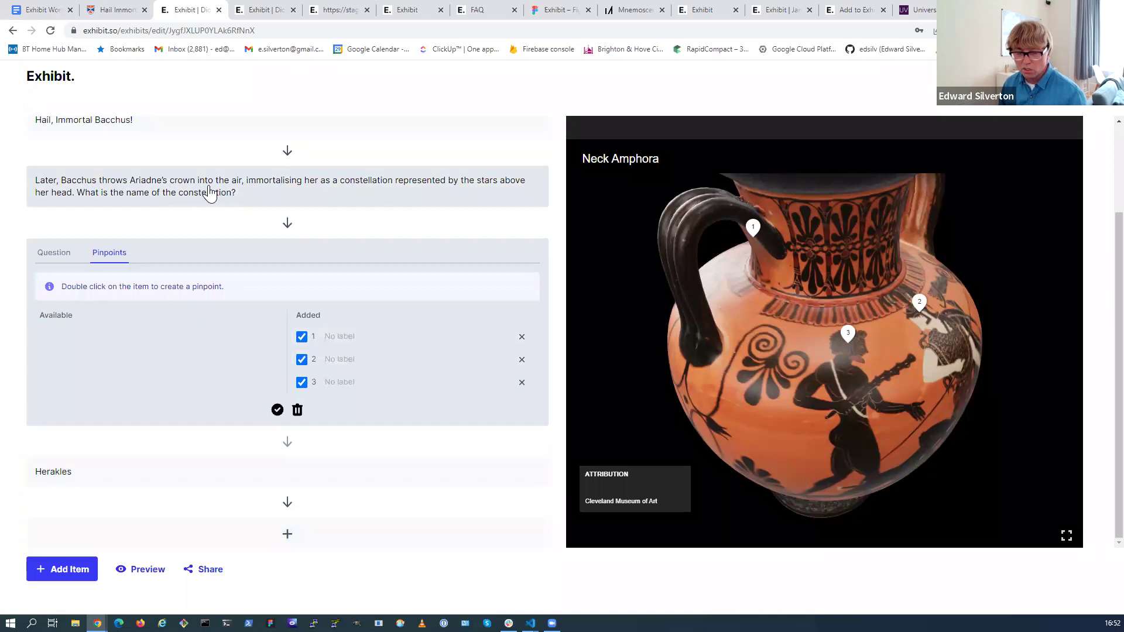
# - Uncheck and recheck the pinpoints so they are numbered 1, 2 and 3 in order
pyautogui.click(302, 360)
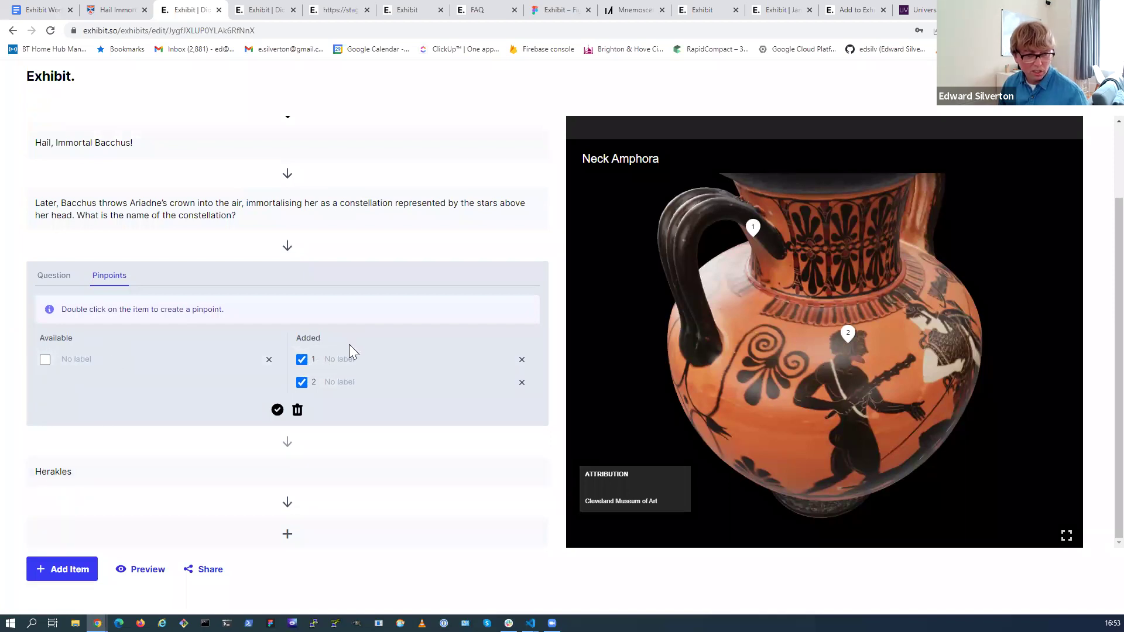
pyautogui.click(302, 363)
pyautogui.click(302, 383)
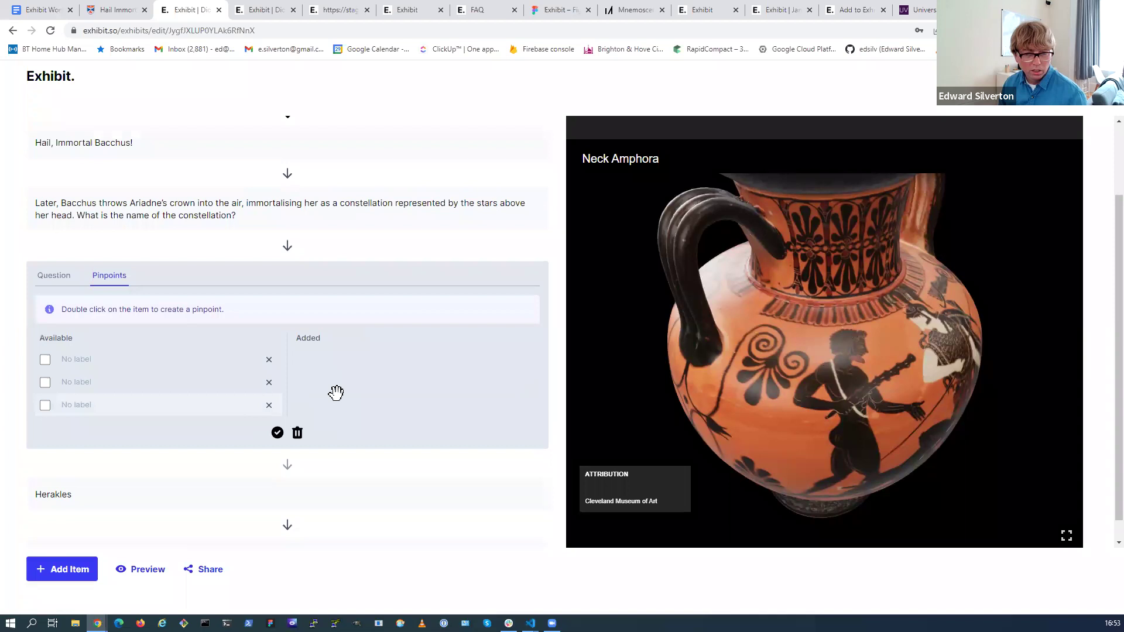
pyautogui.moveTo(859, 347); pyautogui.dragTo(757, 372)
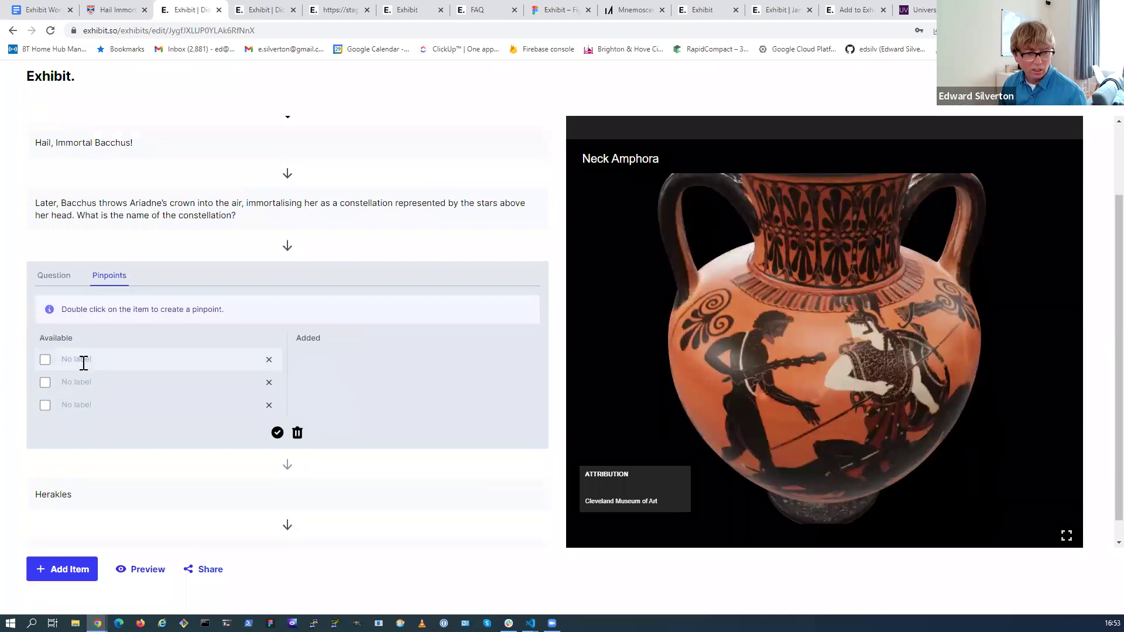
pyautogui.click(46, 358)
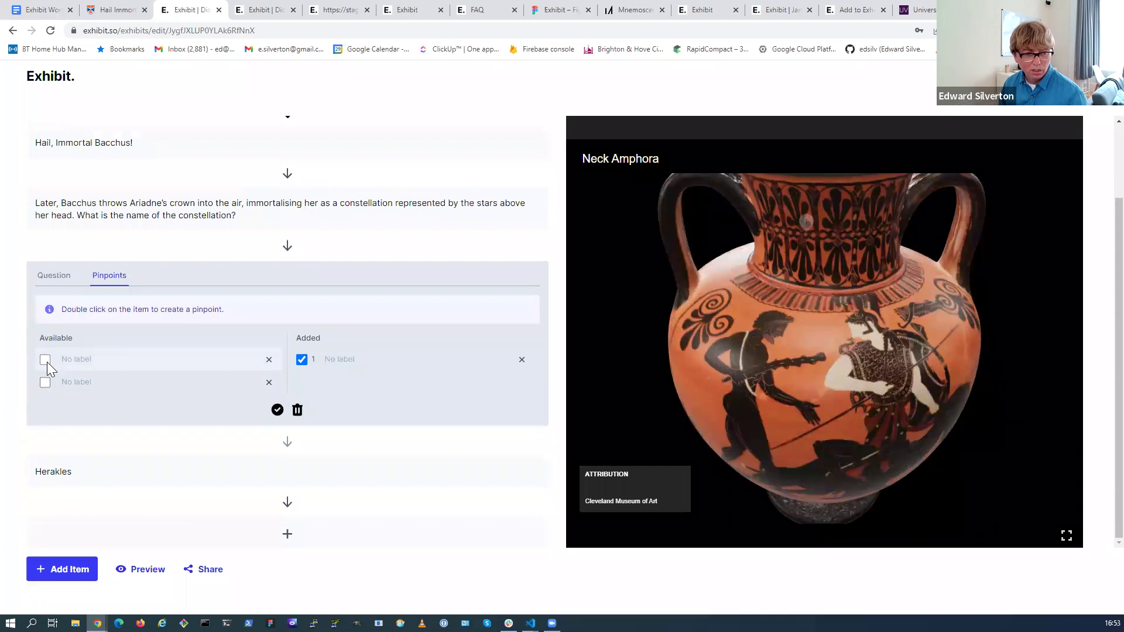
pyautogui.click(45, 359)
pyautogui.moveTo(637, 359); pyautogui.dragTo(716, 378)
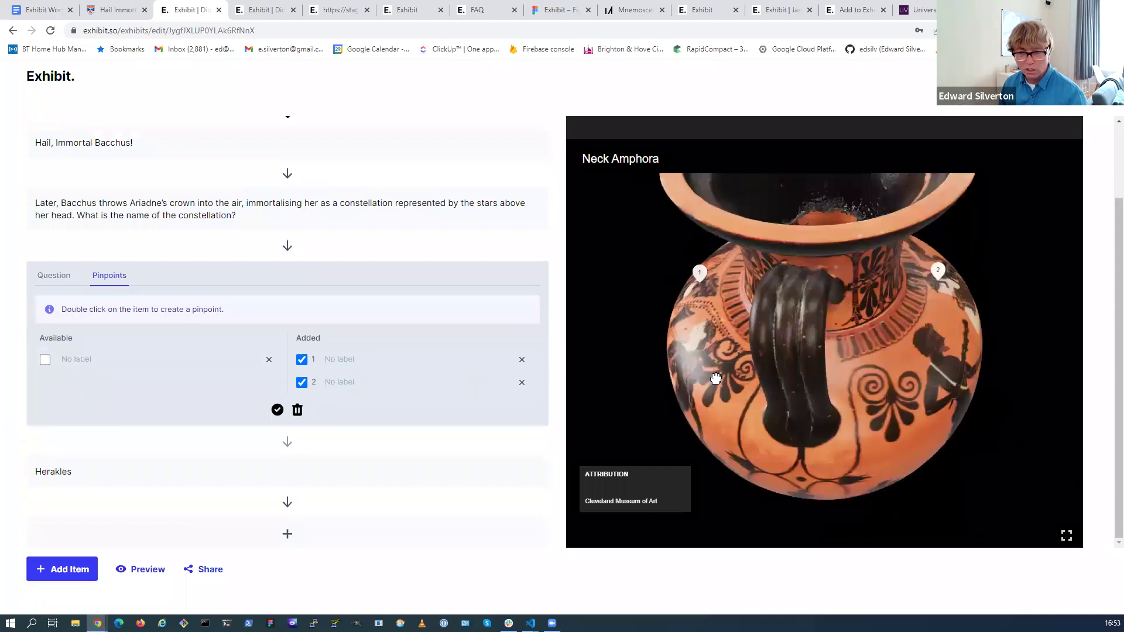
pyautogui.click(45, 359)
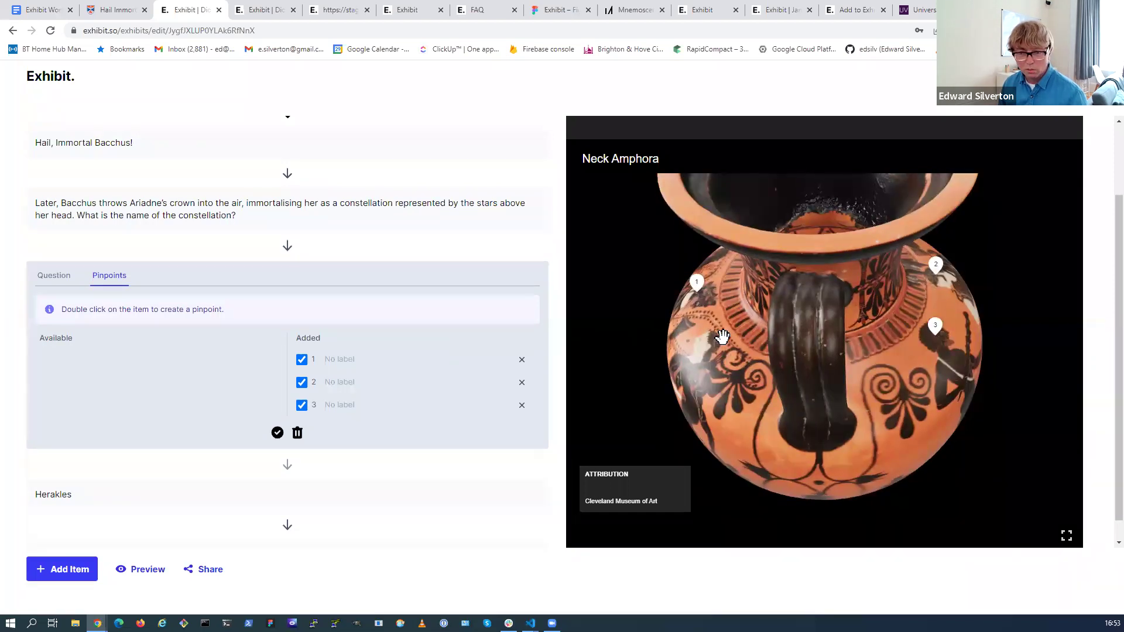
pyautogui.moveTo(668, 329); pyautogui.dragTo(632, 326)
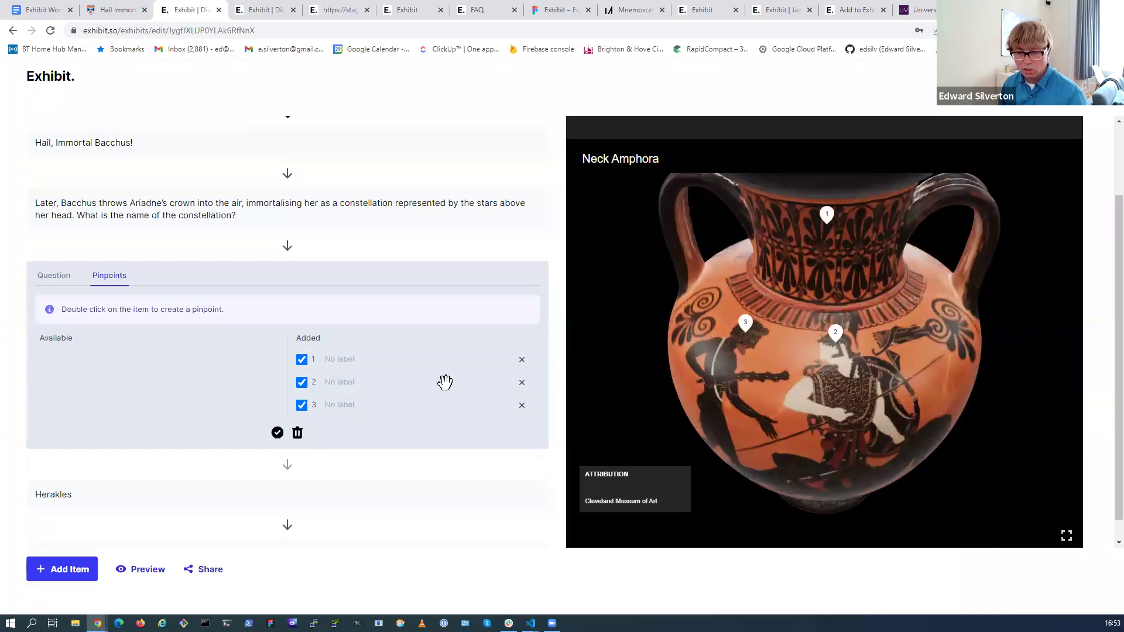
# - Label pinpoint 2 'Herakles' and pinpoint 1 'Dionysus'
pyautogui.click(368, 382)
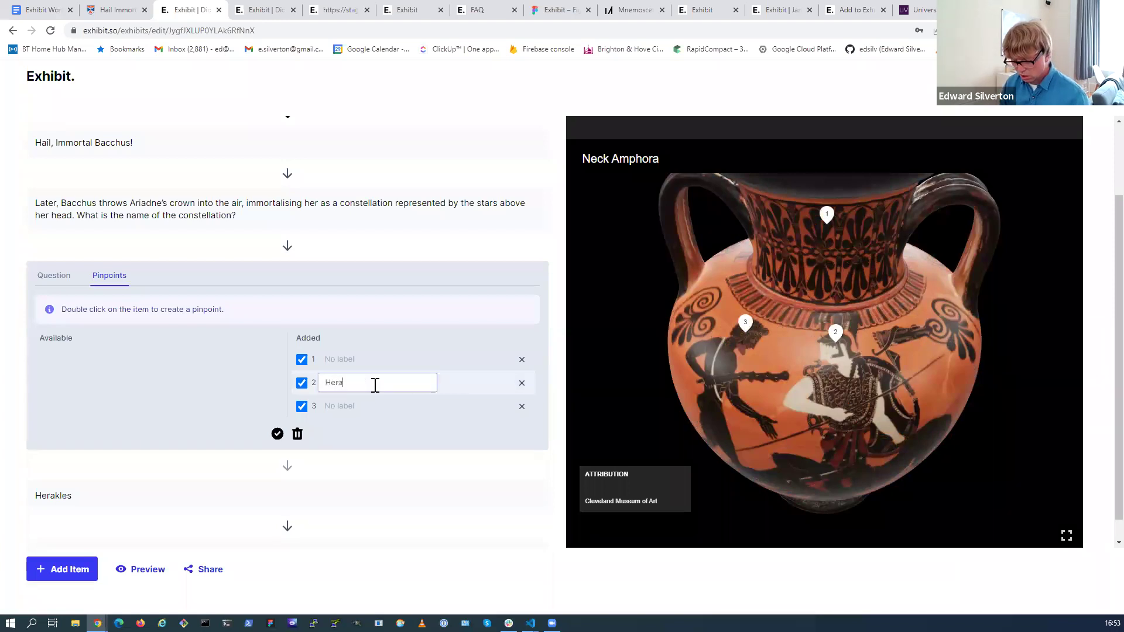
pyautogui.write('Herakles')
pyautogui.press('Return')
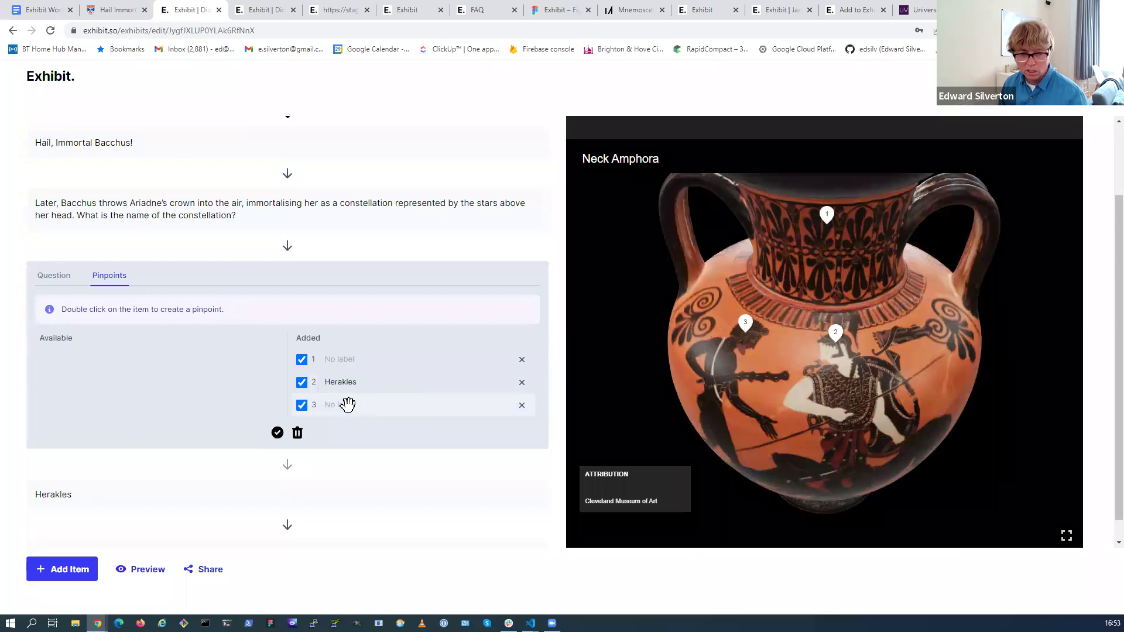
pyautogui.click(349, 405)
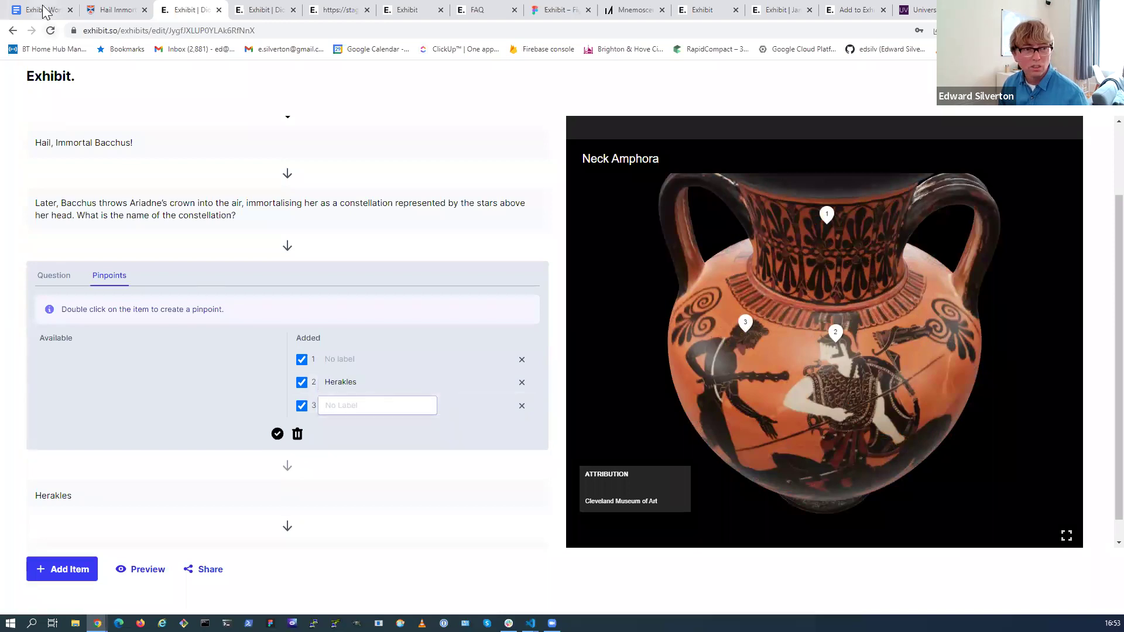
pyautogui.click(44, 10)
pyautogui.click(180, 13)
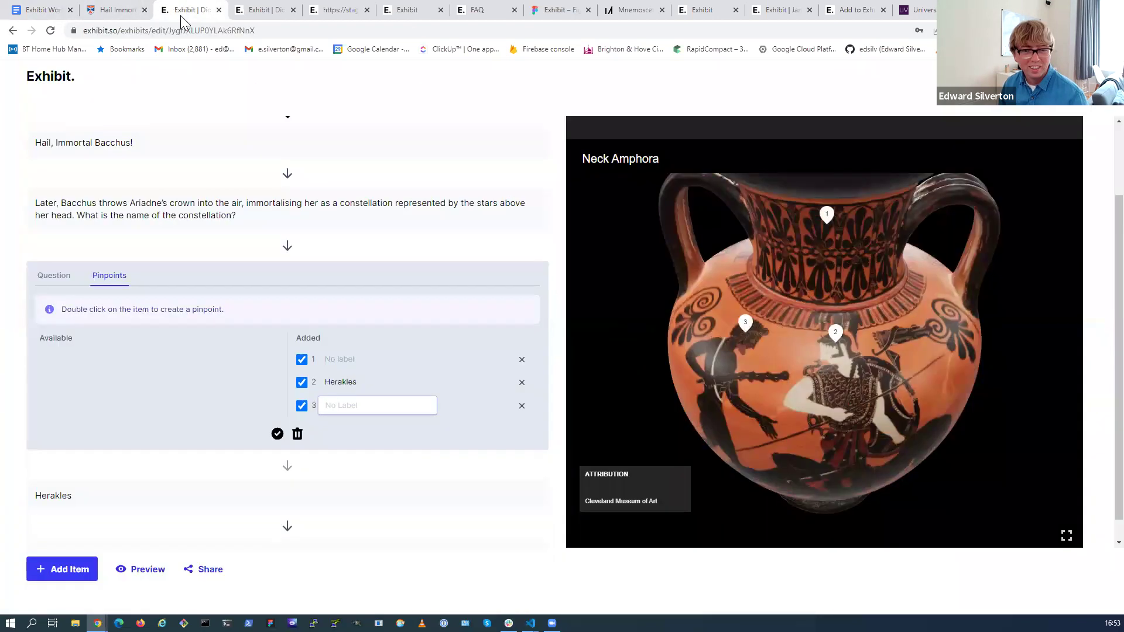
pyautogui.click(344, 360)
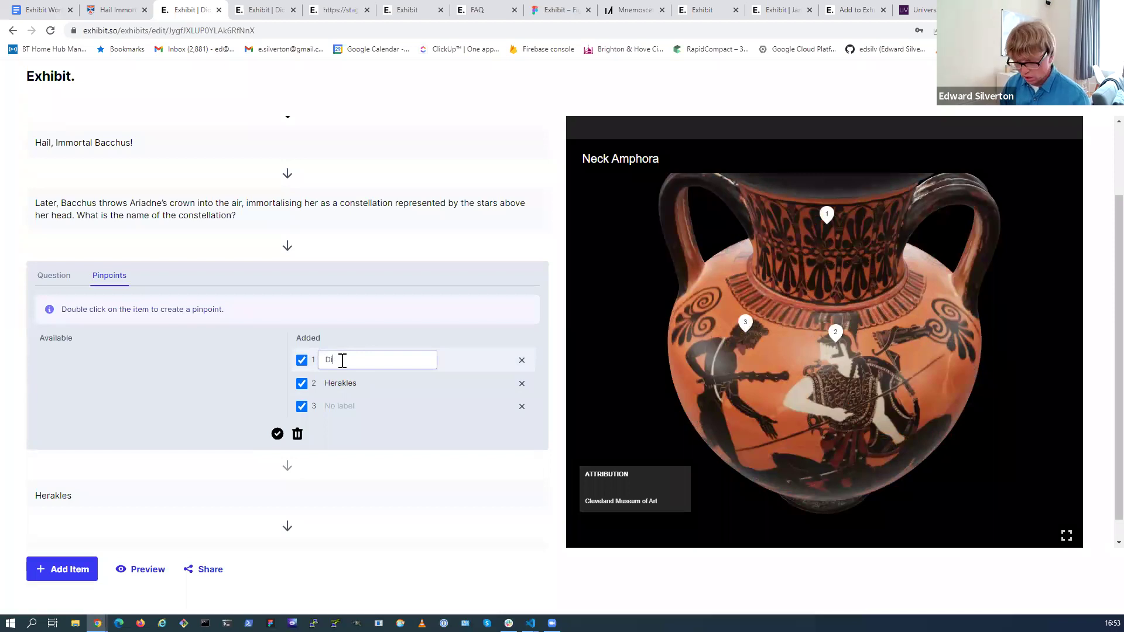
pyautogui.press('Return')
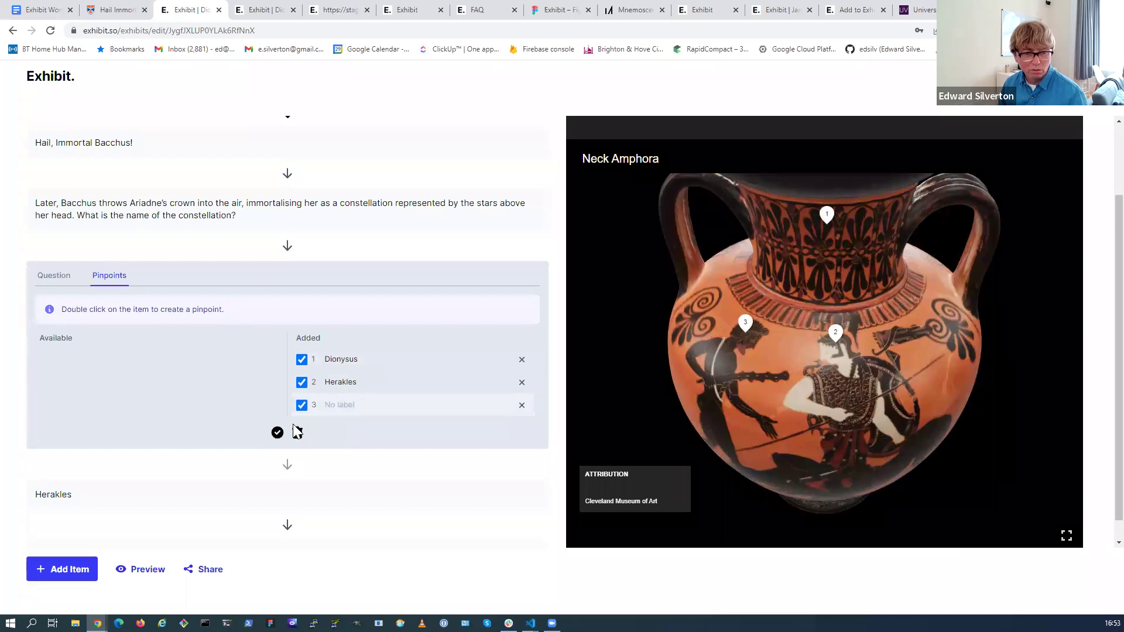
# - Give the Amphora question three answers: 1, 2 and 3
pyautogui.click(53, 274)
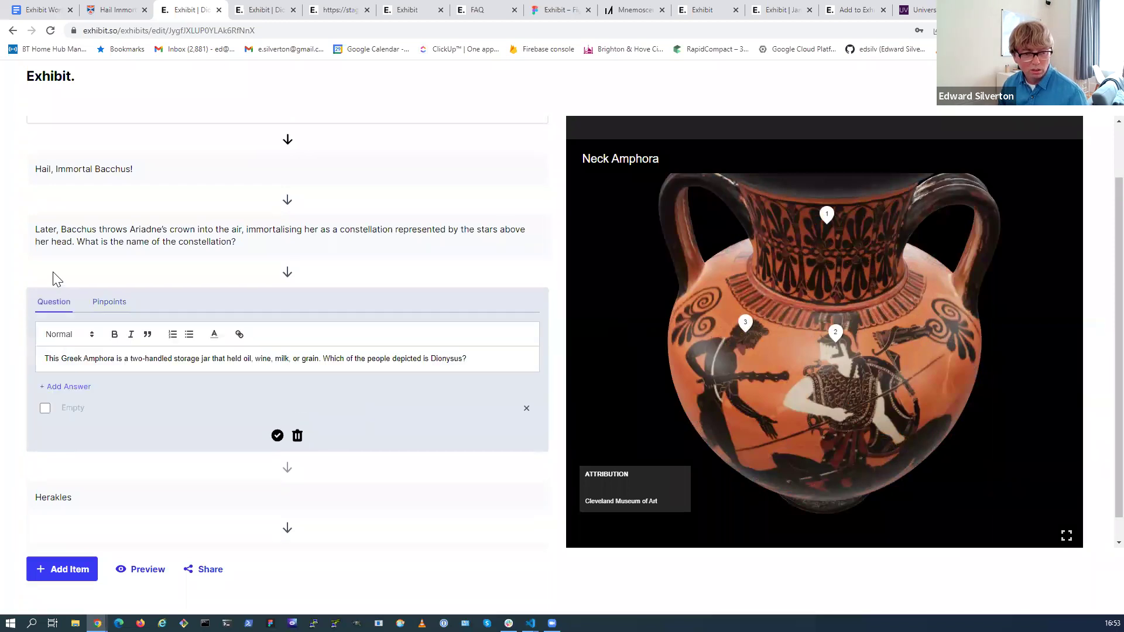
pyautogui.click(78, 408)
pyautogui.write('1')
pyautogui.click(76, 388)
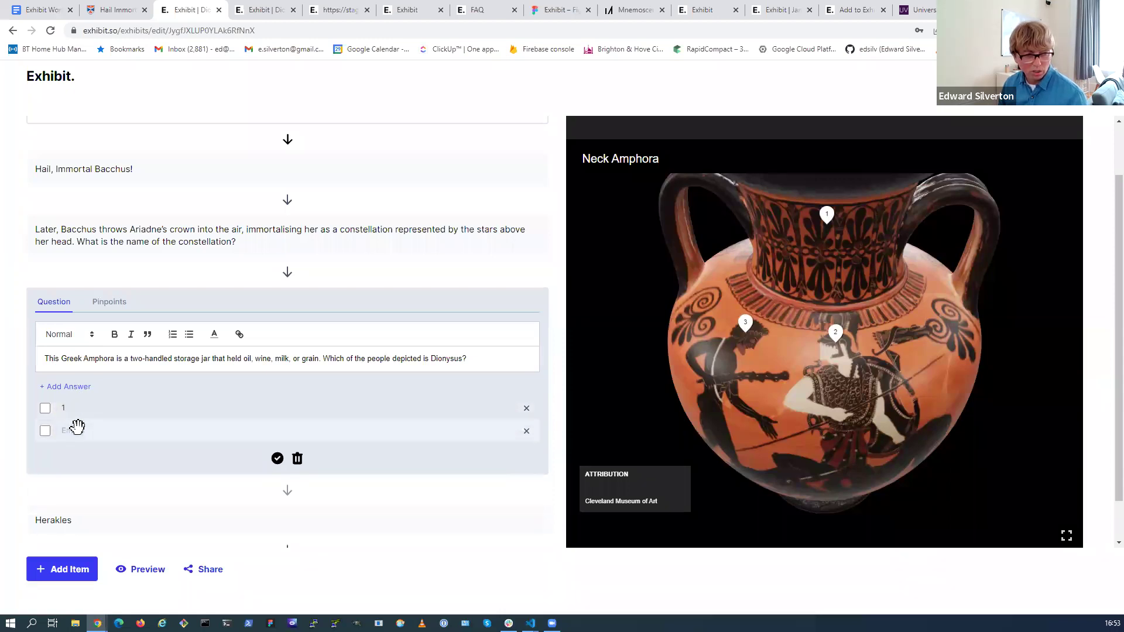
pyautogui.click(77, 427)
pyautogui.write('2')
pyautogui.click(75, 387)
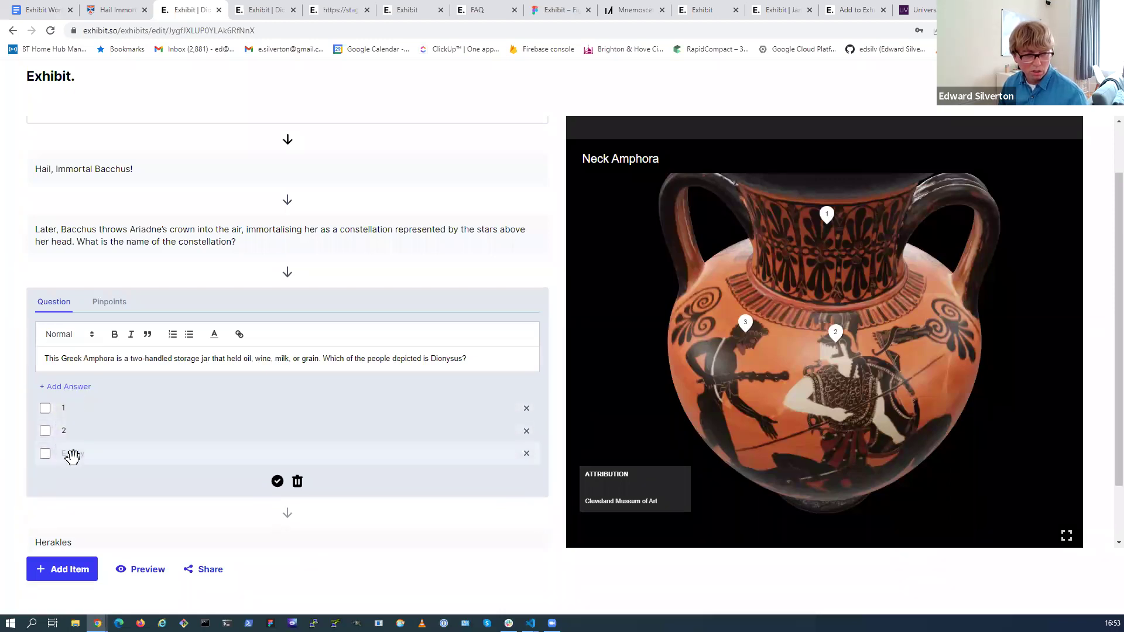
pyautogui.click(75, 456)
pyautogui.write('3')
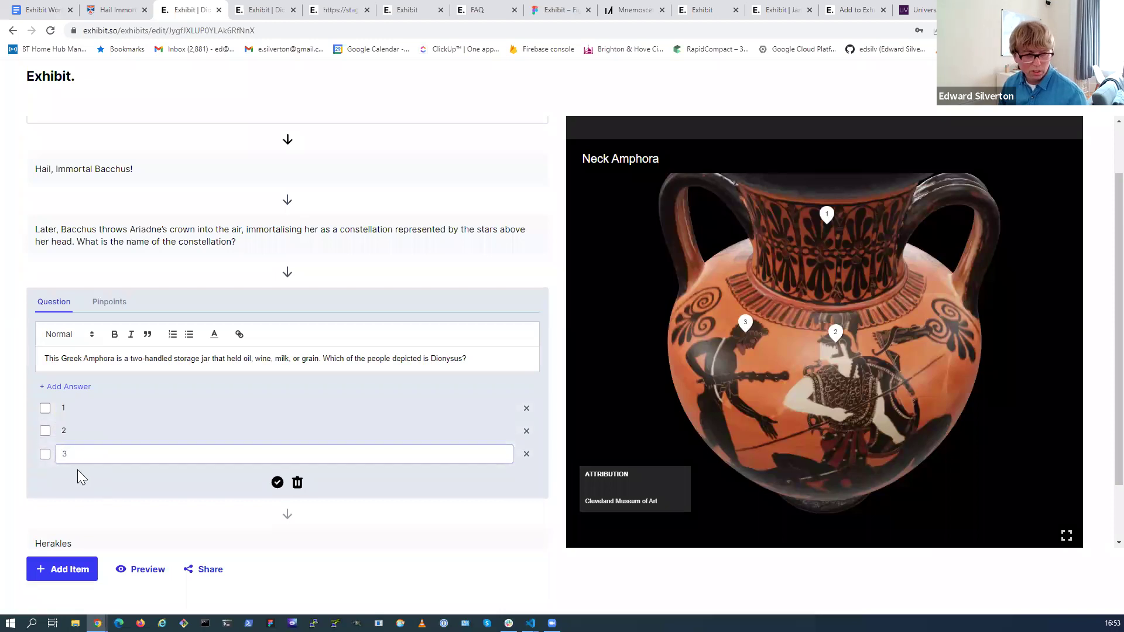
# - Mark answer 1 as correct and save the Amphora question
pyautogui.click(45, 408)
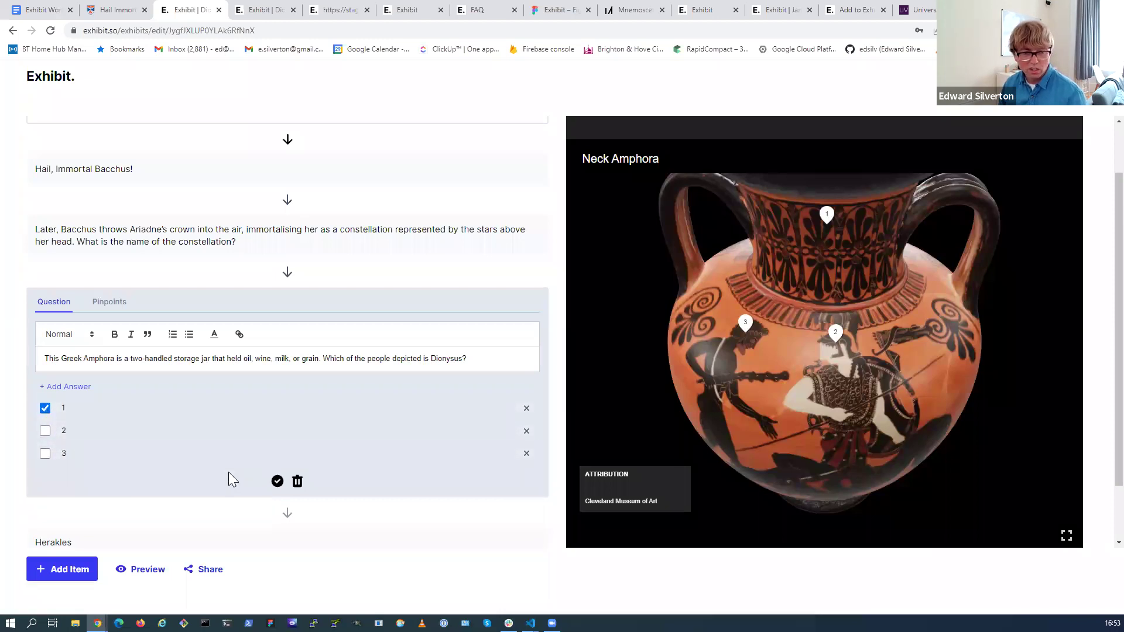
pyautogui.click(276, 482)
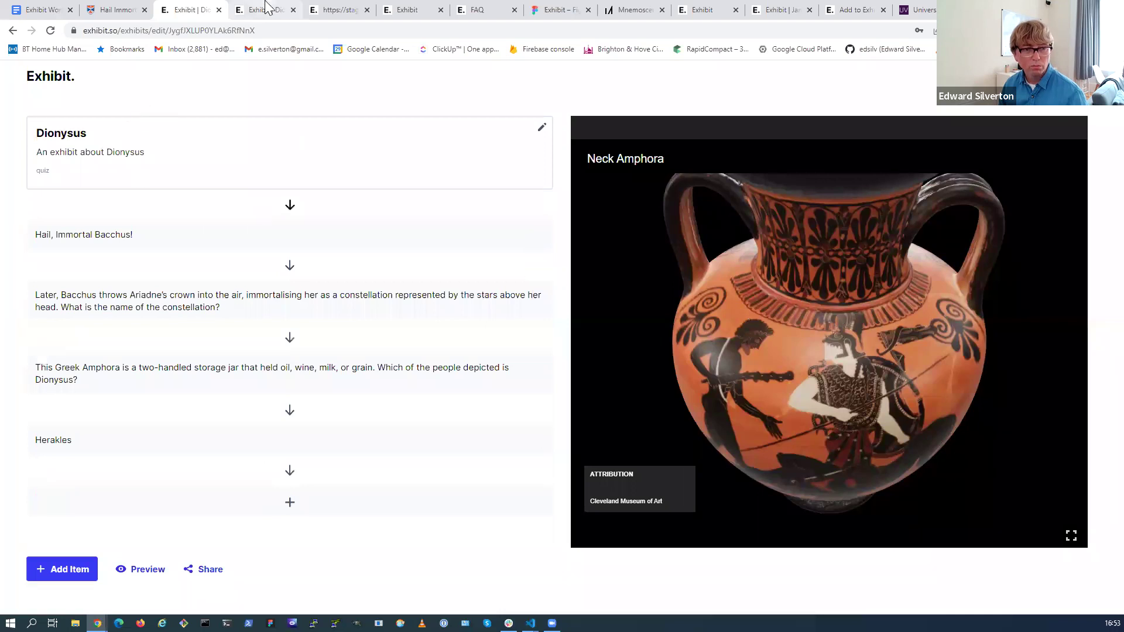
pyautogui.click(266, 10)
# - Reload the preview and answer the Ariadne constellation question with Corona Borealis
pyautogui.click(51, 30)
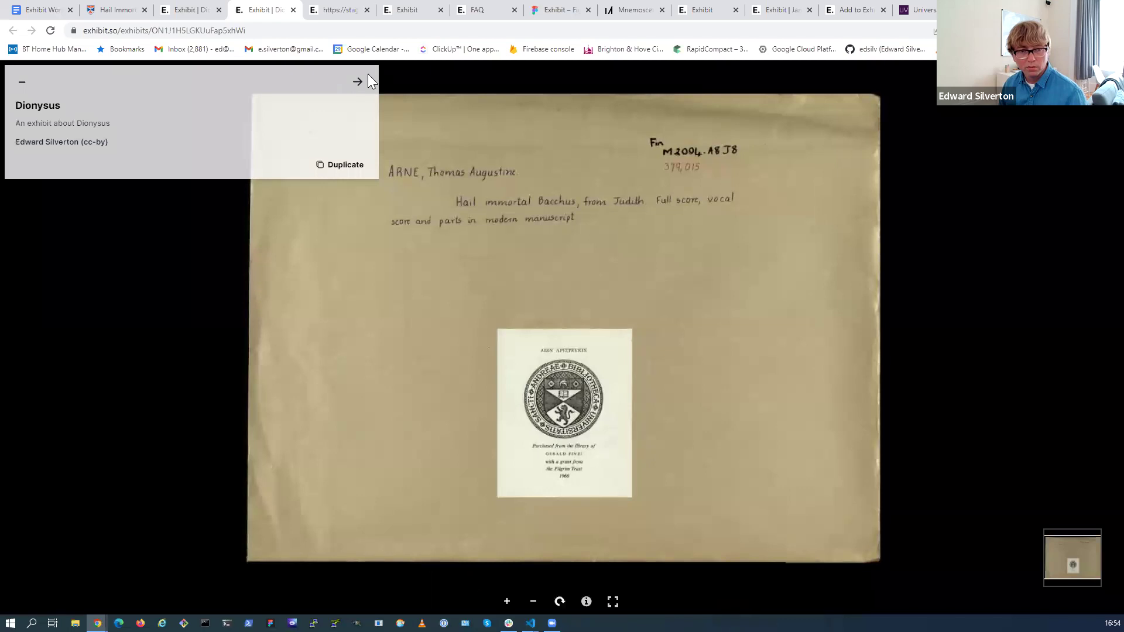
pyautogui.click(358, 82)
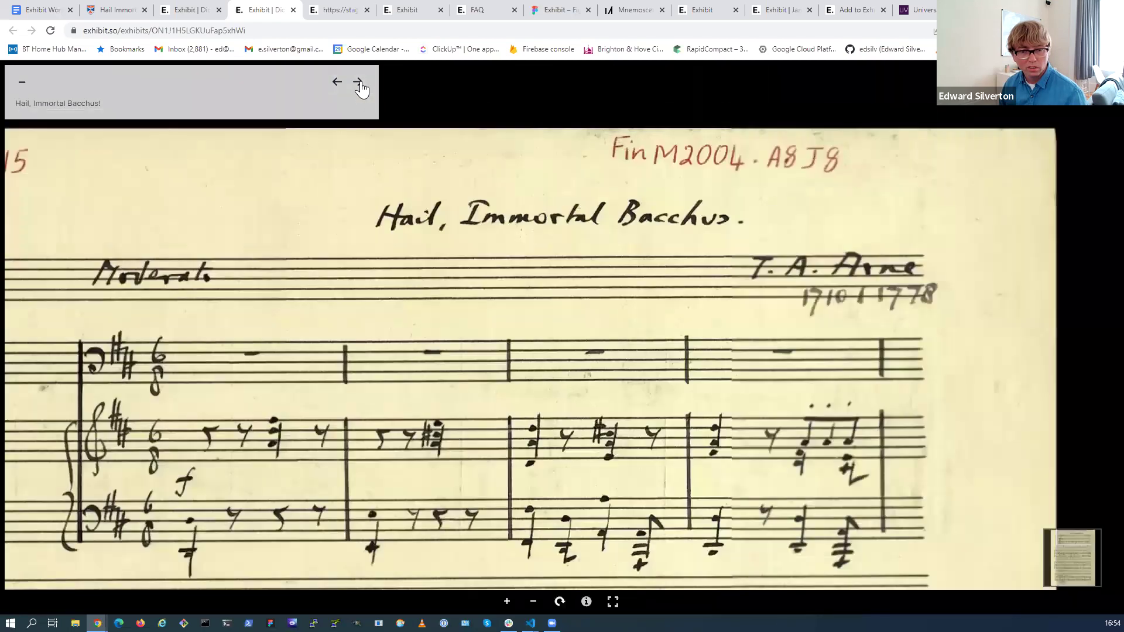
pyautogui.click(360, 85)
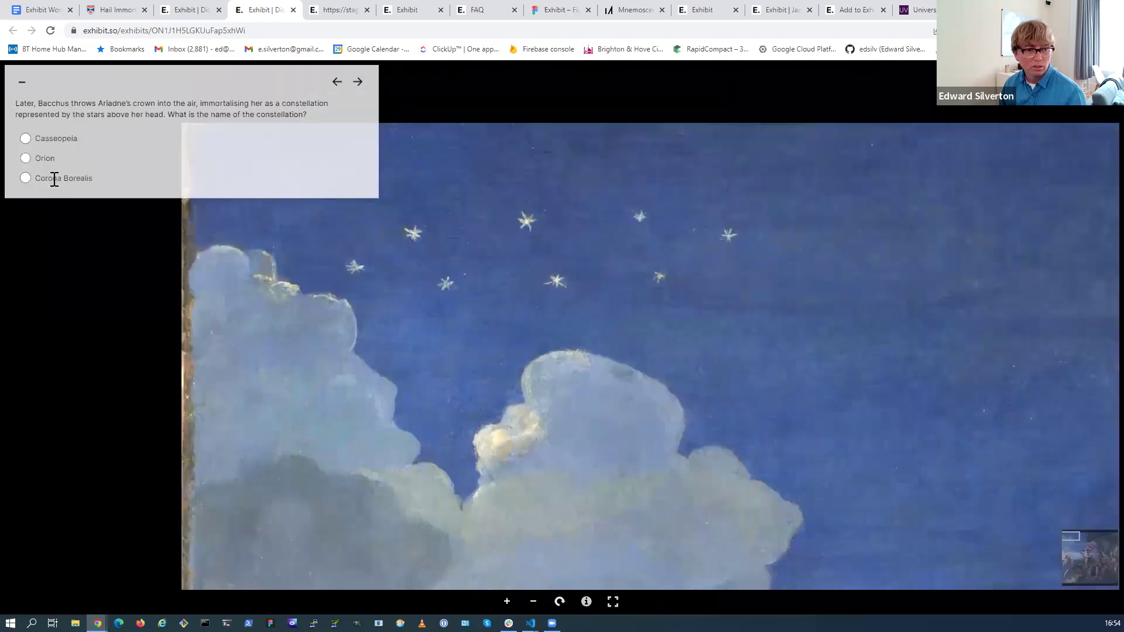
pyautogui.click(53, 179)
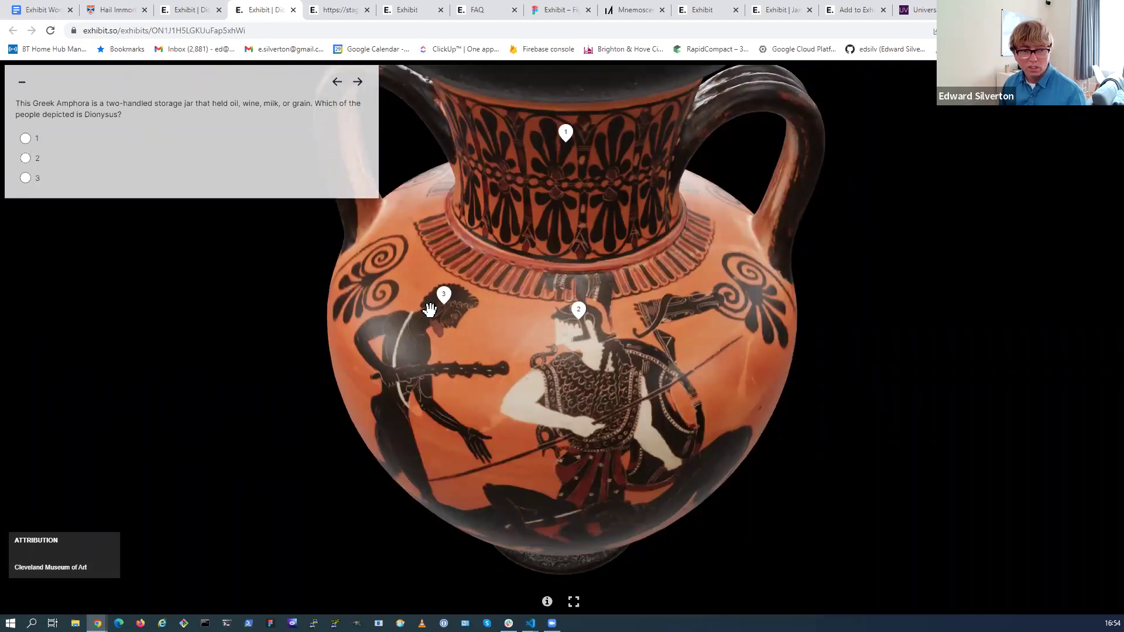
# - After trying answers 2 and 3, submit figure 1 as Dionysus on the amphora question
pyautogui.click(577, 313)
pyautogui.click(446, 303)
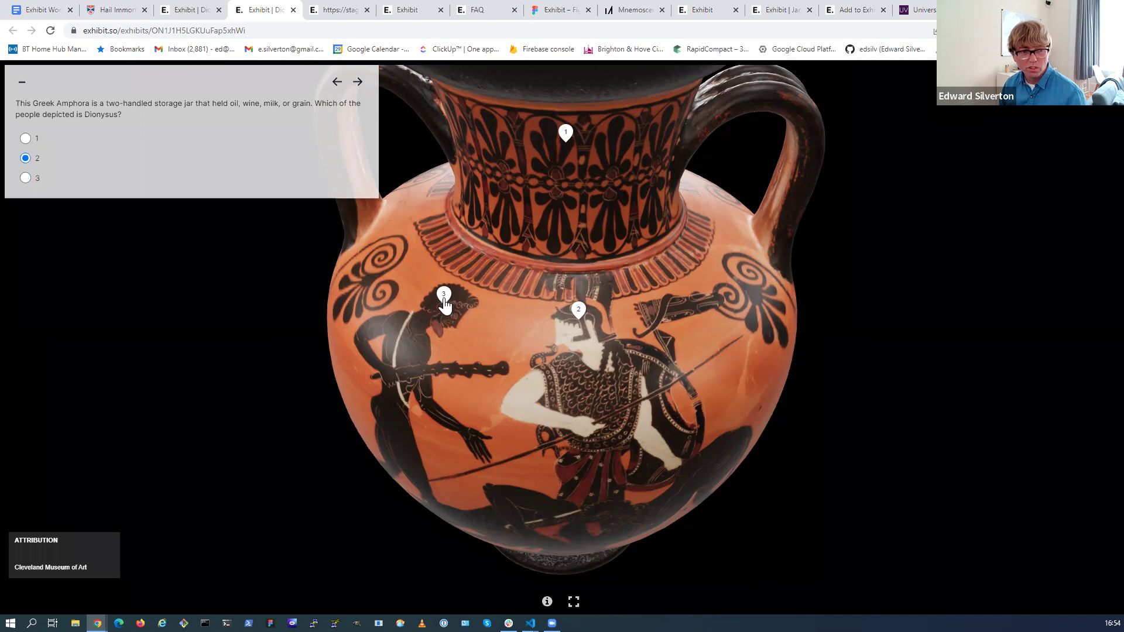
pyautogui.click(27, 178)
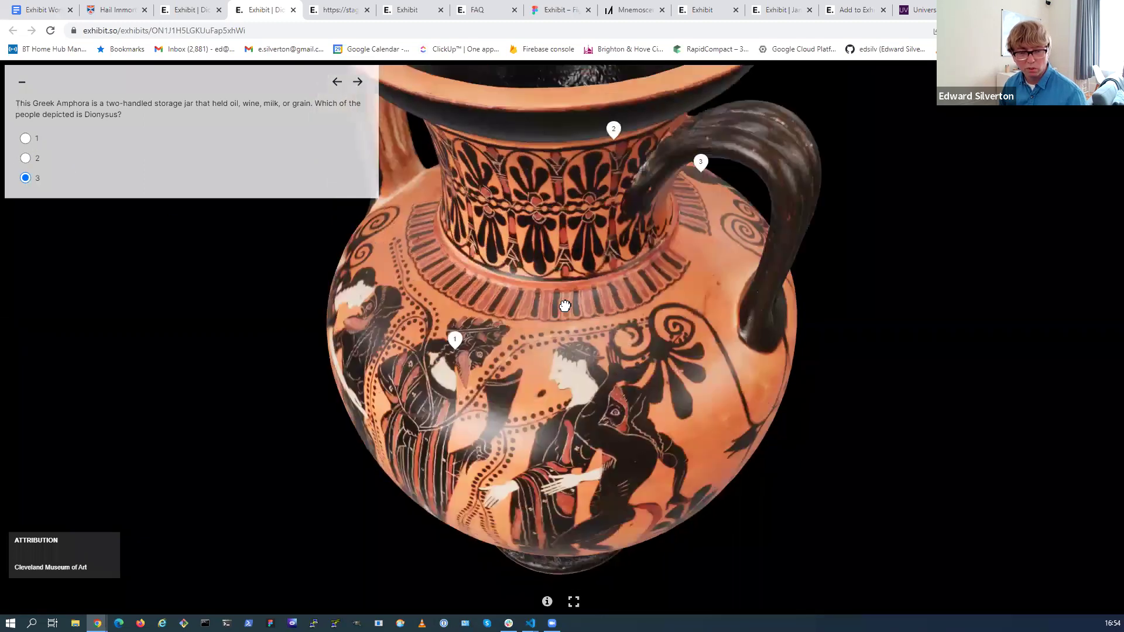
pyautogui.click(27, 161)
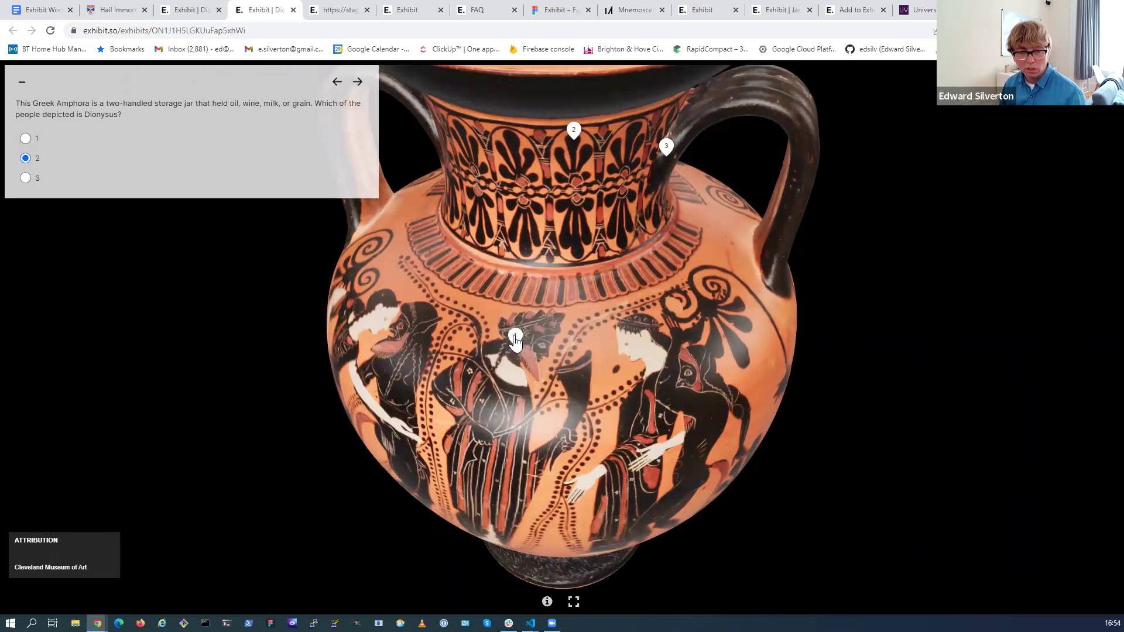
pyautogui.press('Up')
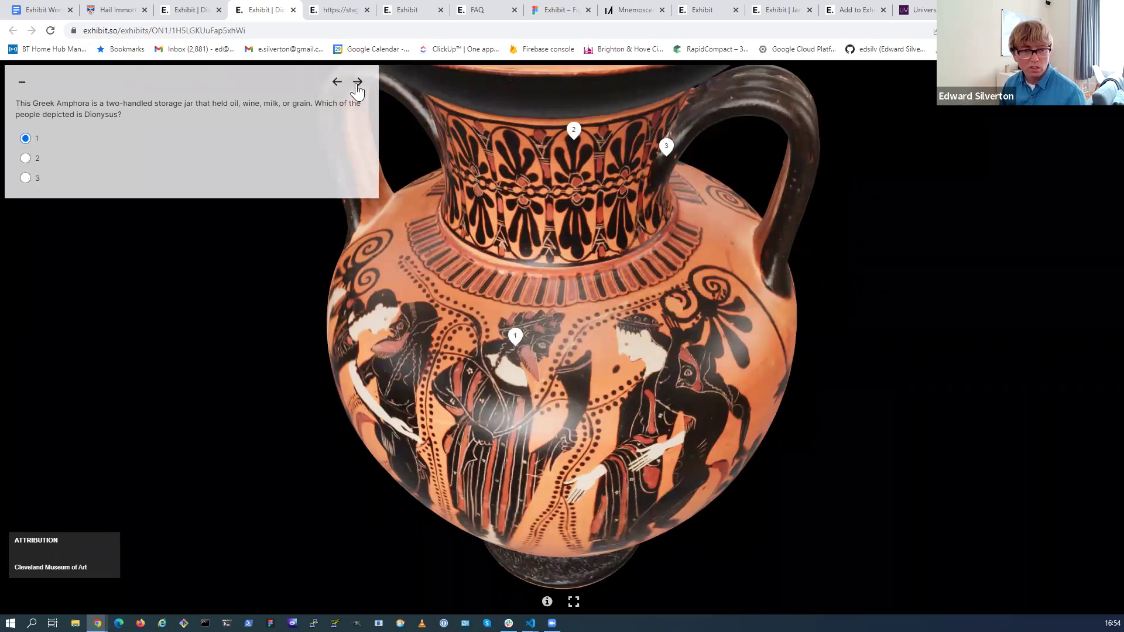
pyautogui.click(357, 84)
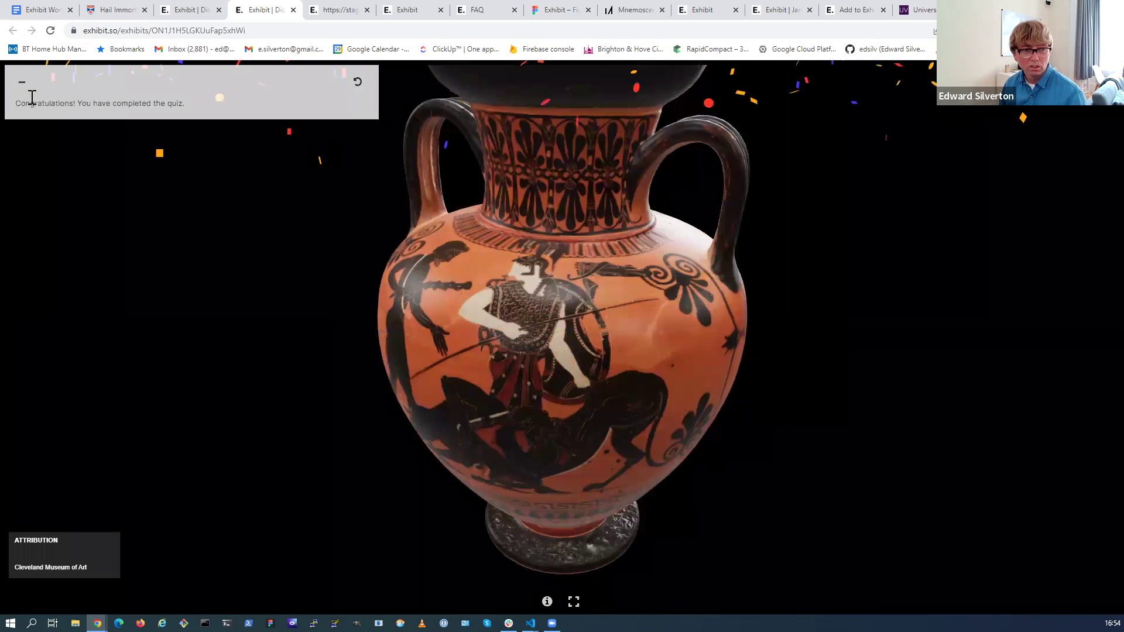
# - Select the congratulations message text, then restart the quiz from the beginning
pyautogui.tripleClick(207, 97)
pyautogui.click(208, 108)
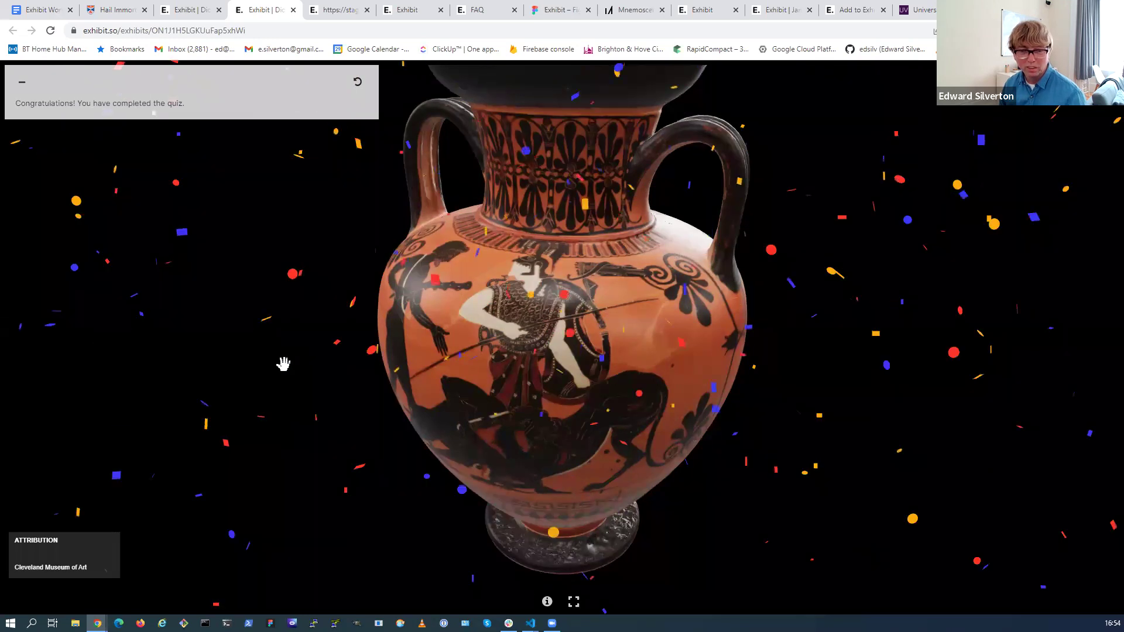
pyautogui.click(358, 84)
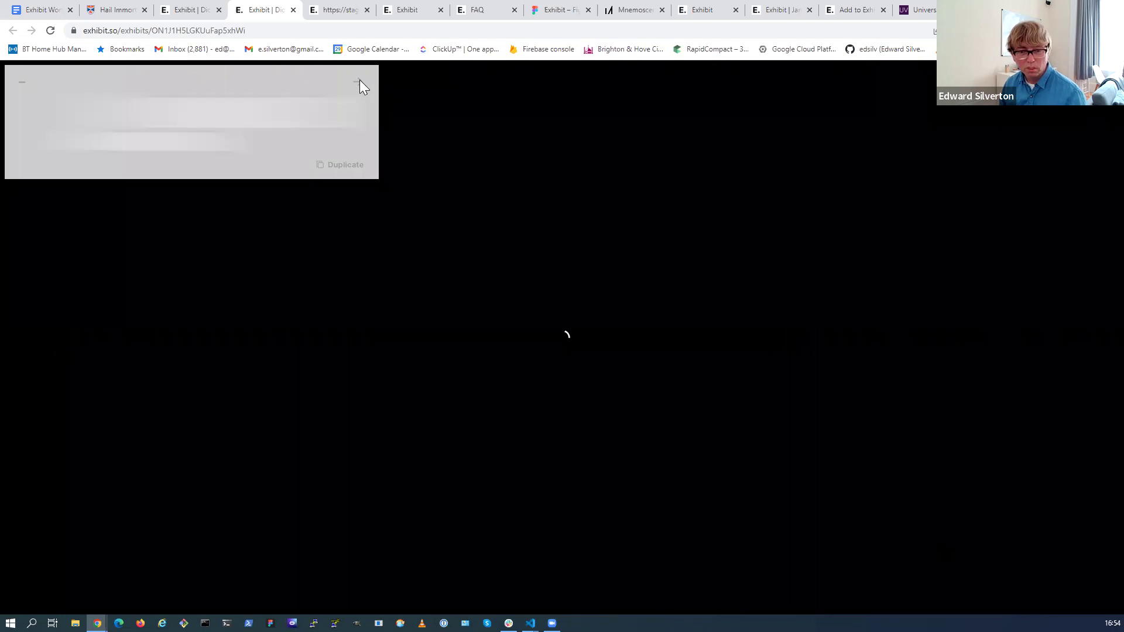
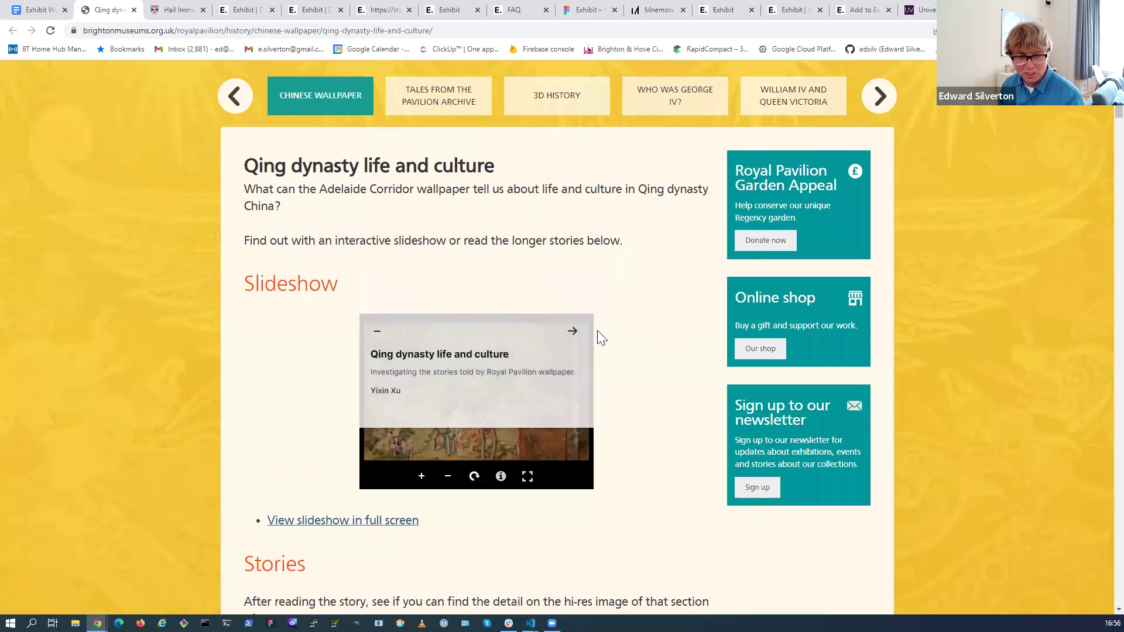
# - Advance the wallpaper slideshow two stops and show it in full screen
pyautogui.click(574, 333)
pyautogui.click(573, 333)
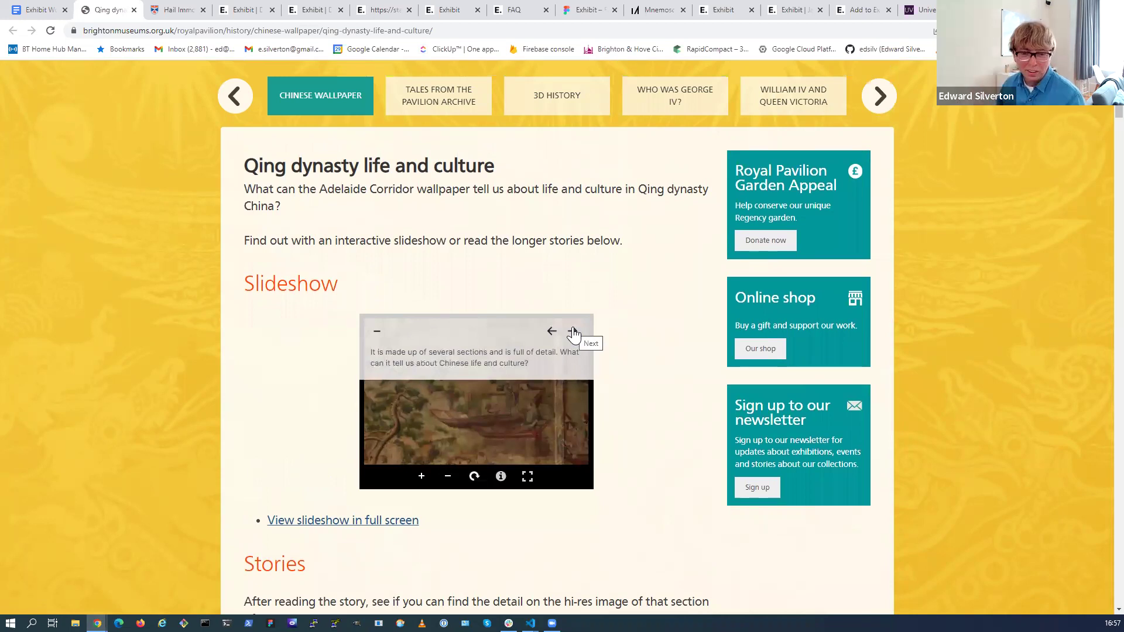
pyautogui.click(528, 477)
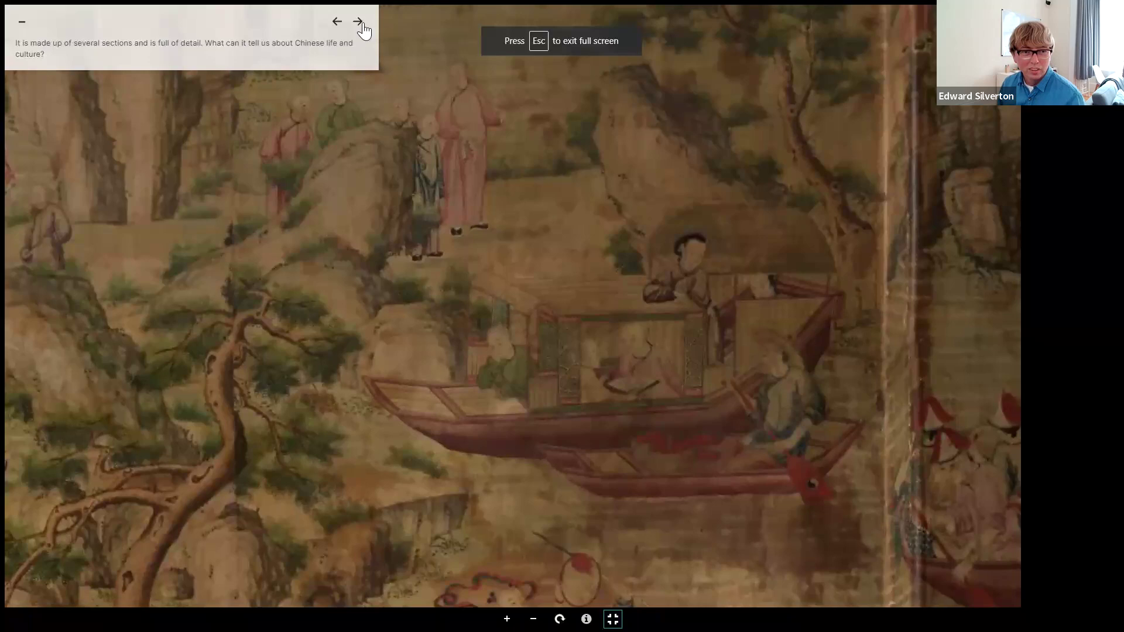
# - Step through the Lychees captions and the Calligraphy fan, orchid and characters captions
pyautogui.click(360, 22)
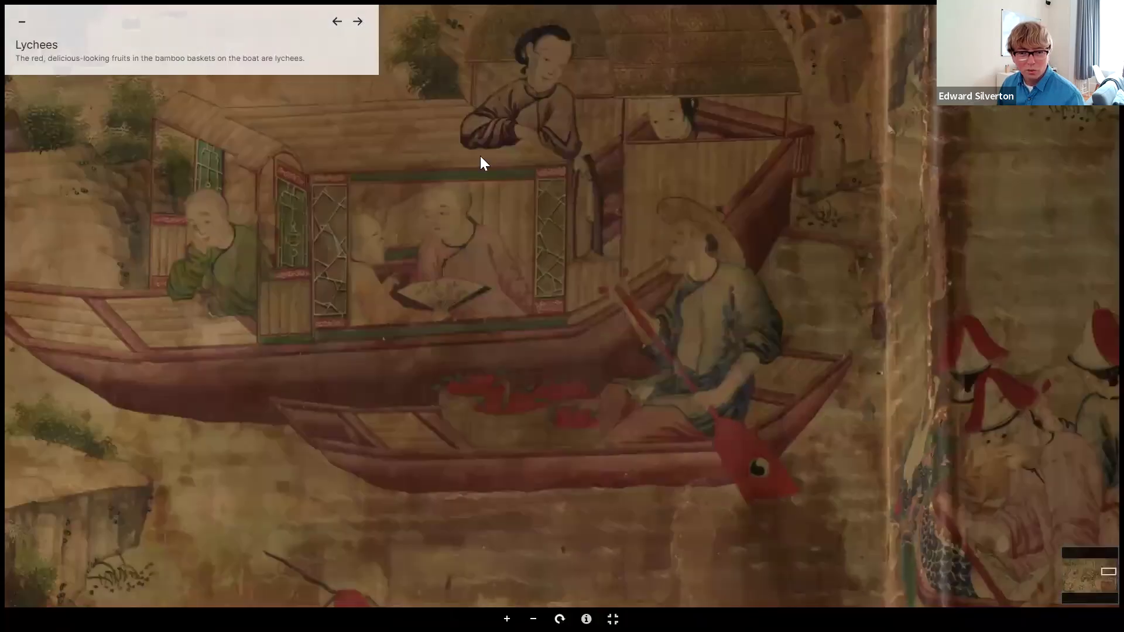
pyautogui.click(359, 23)
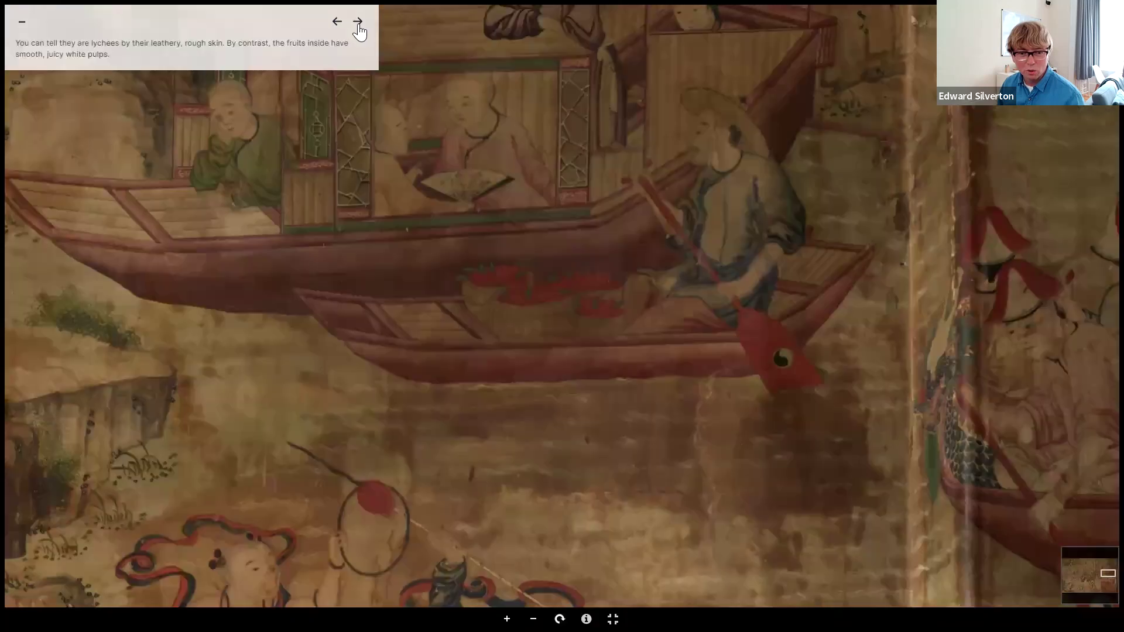
pyautogui.click(359, 24)
pyautogui.click(359, 24)
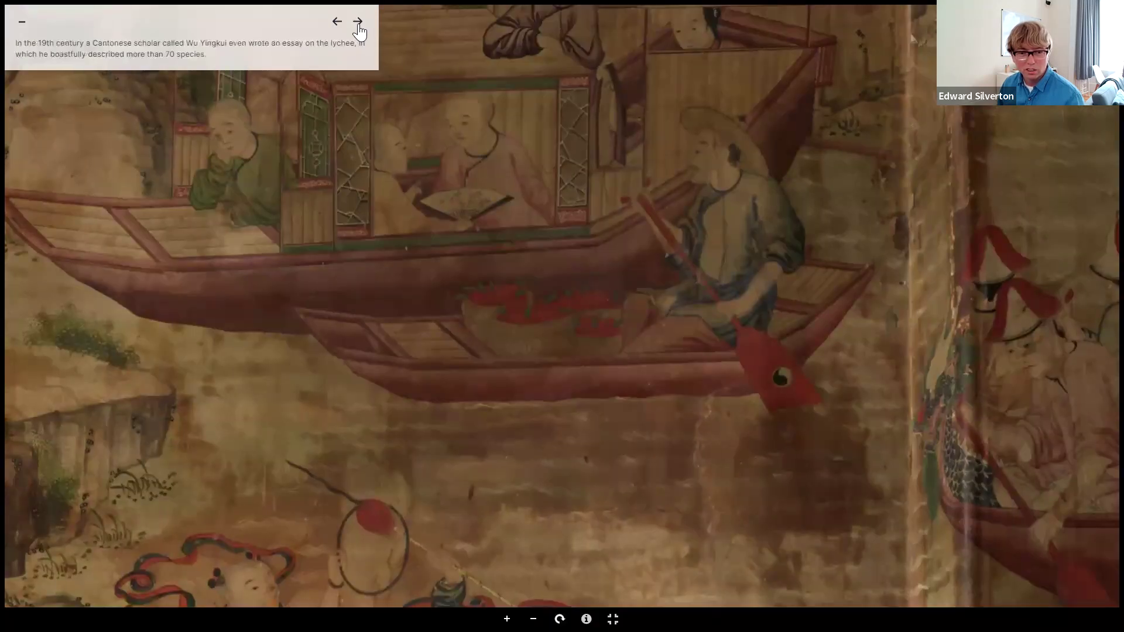
pyautogui.click(358, 25)
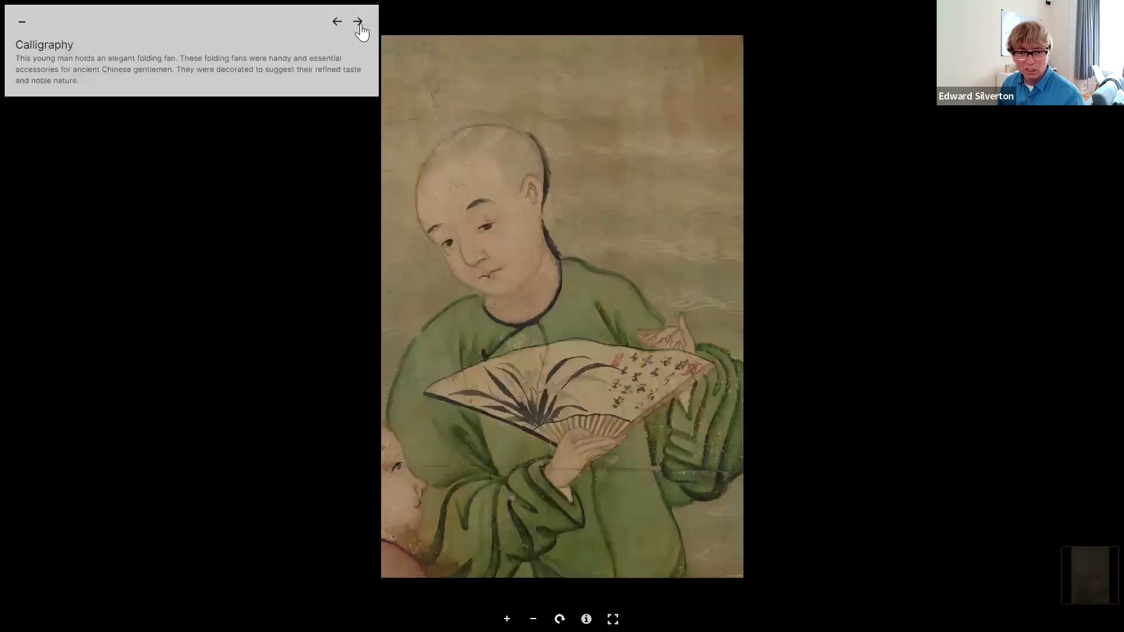
pyautogui.click(359, 24)
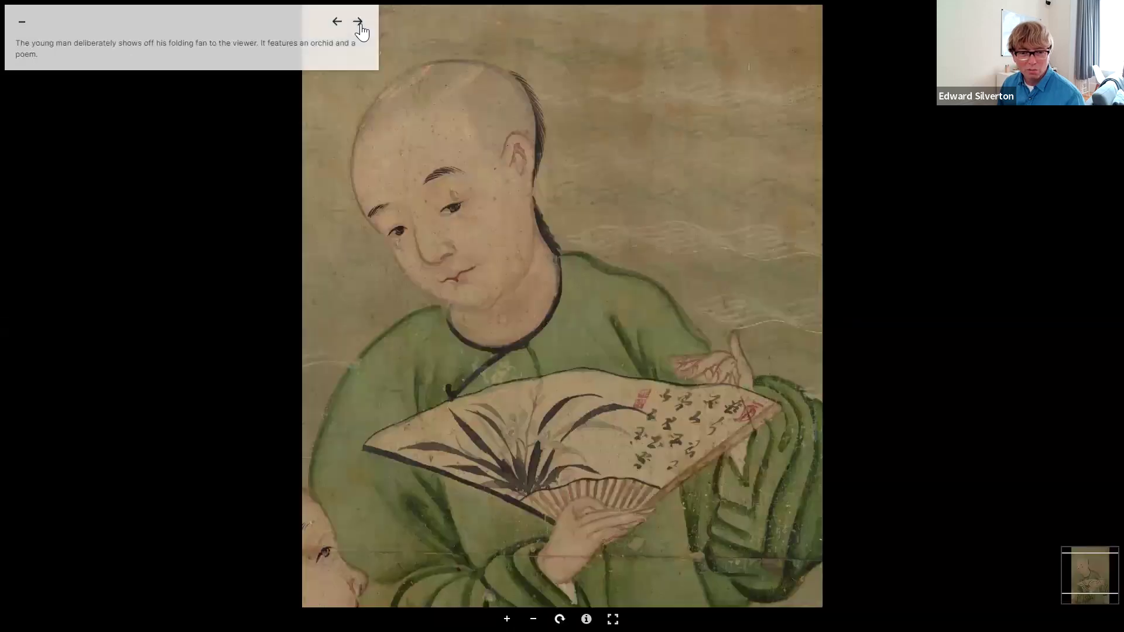
pyautogui.click(358, 24)
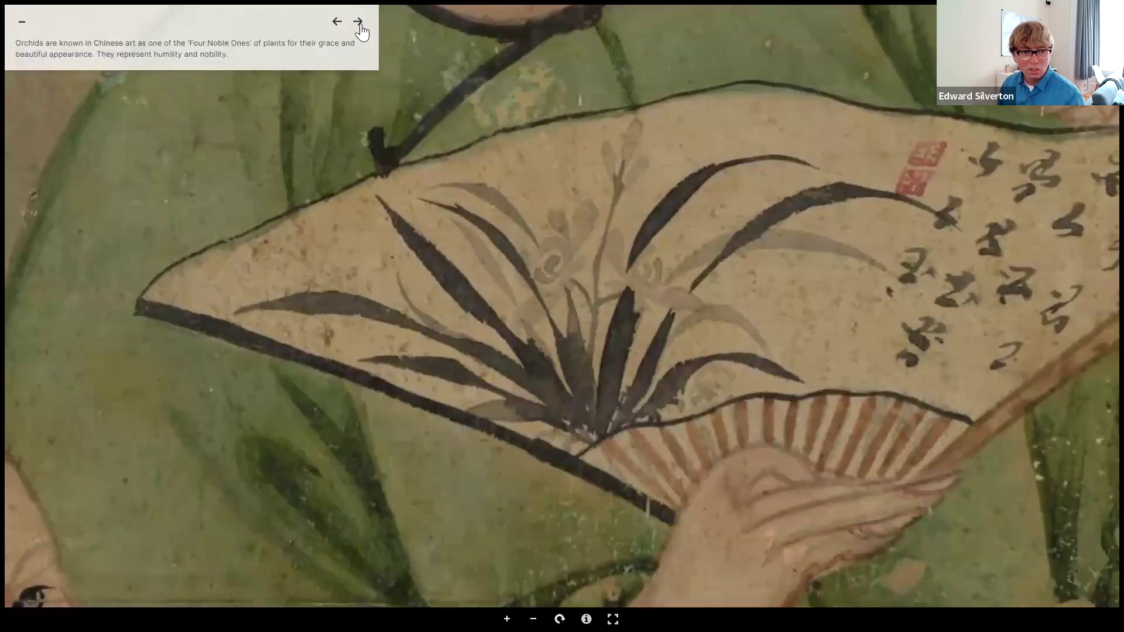
pyautogui.click(361, 27)
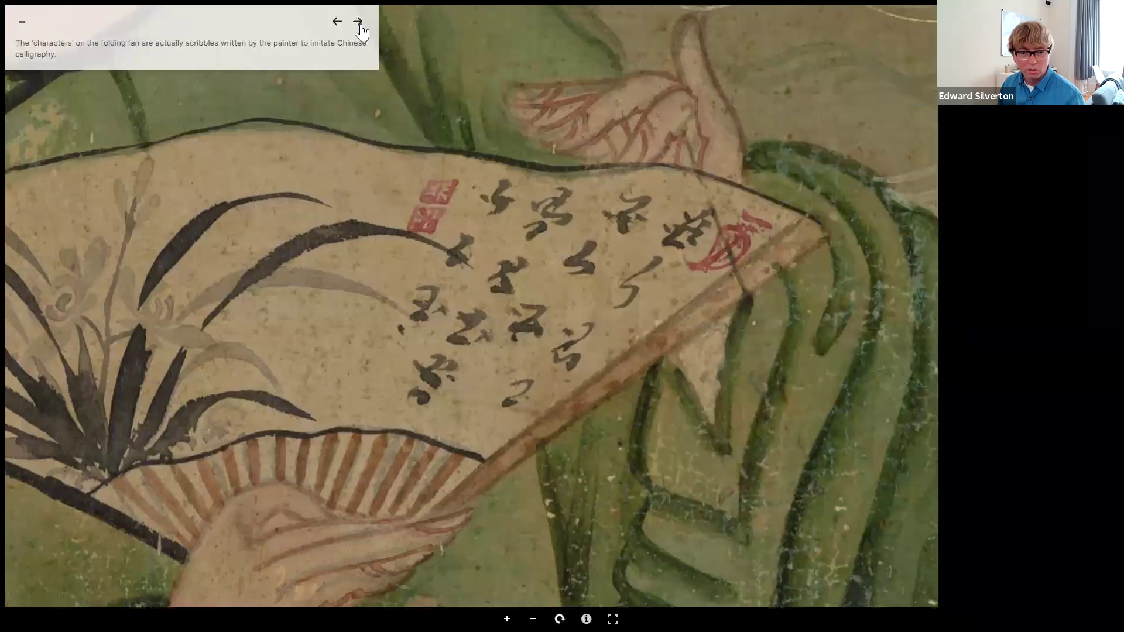
pyautogui.click(360, 26)
# - Continue through the Acrobats stop to the little partner caption, then exit full screen
pyautogui.click(359, 23)
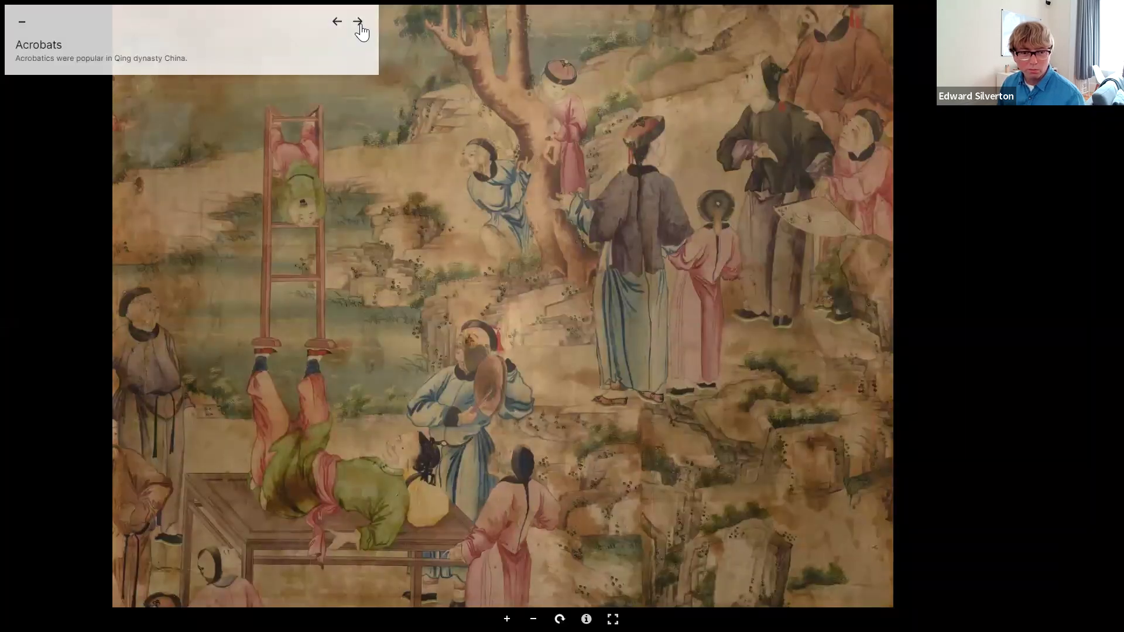
pyautogui.click(360, 24)
pyautogui.click(359, 24)
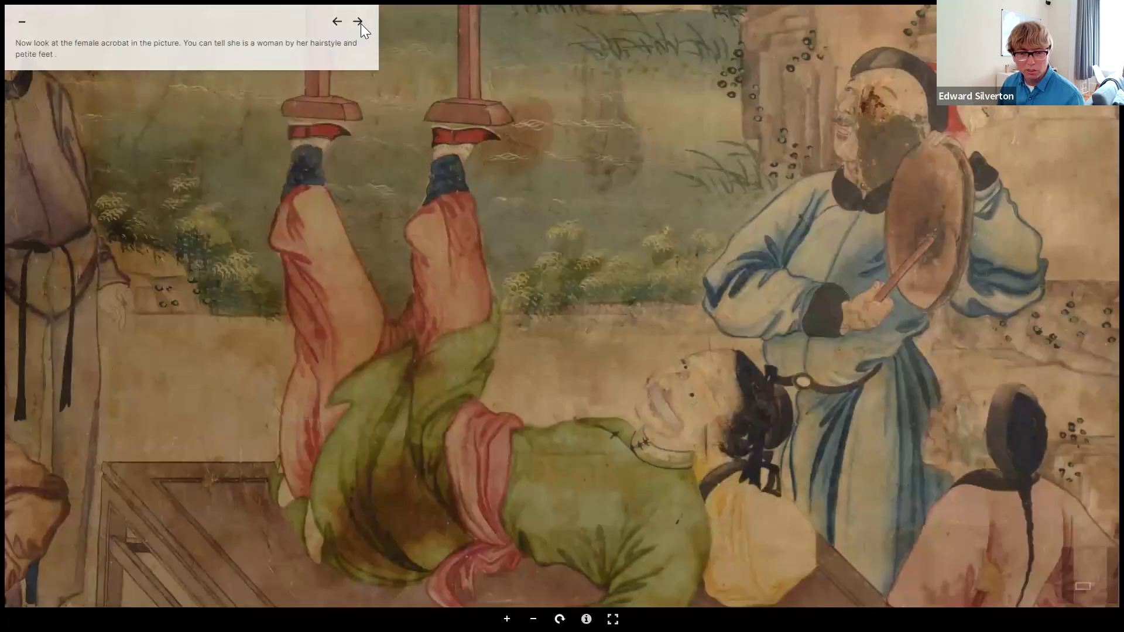
pyautogui.click(359, 23)
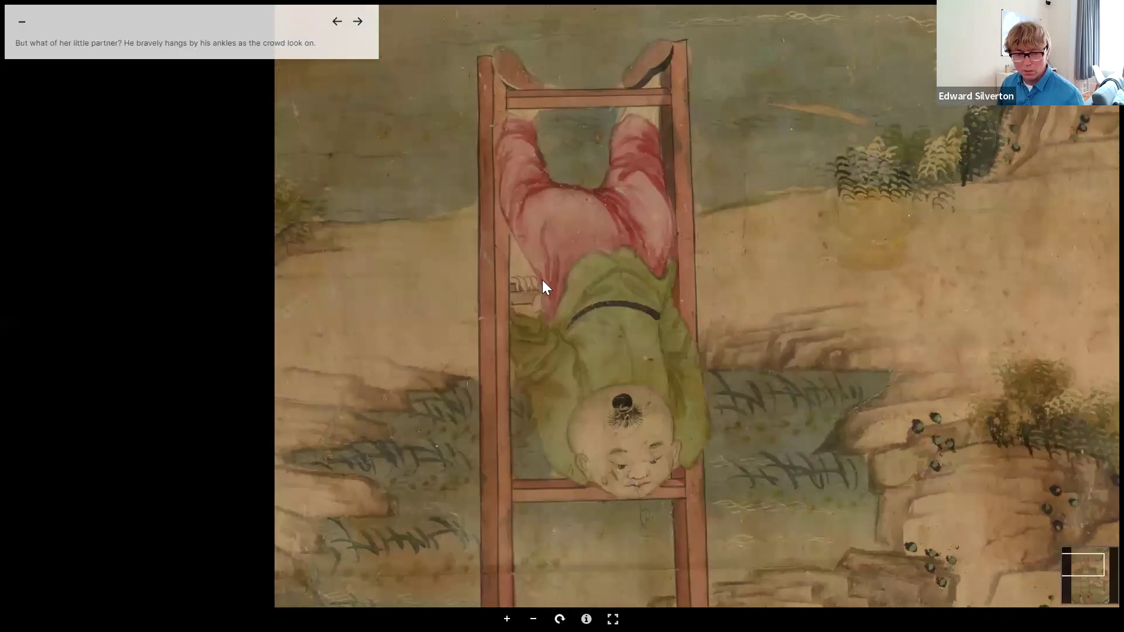
pyautogui.press('Escape')
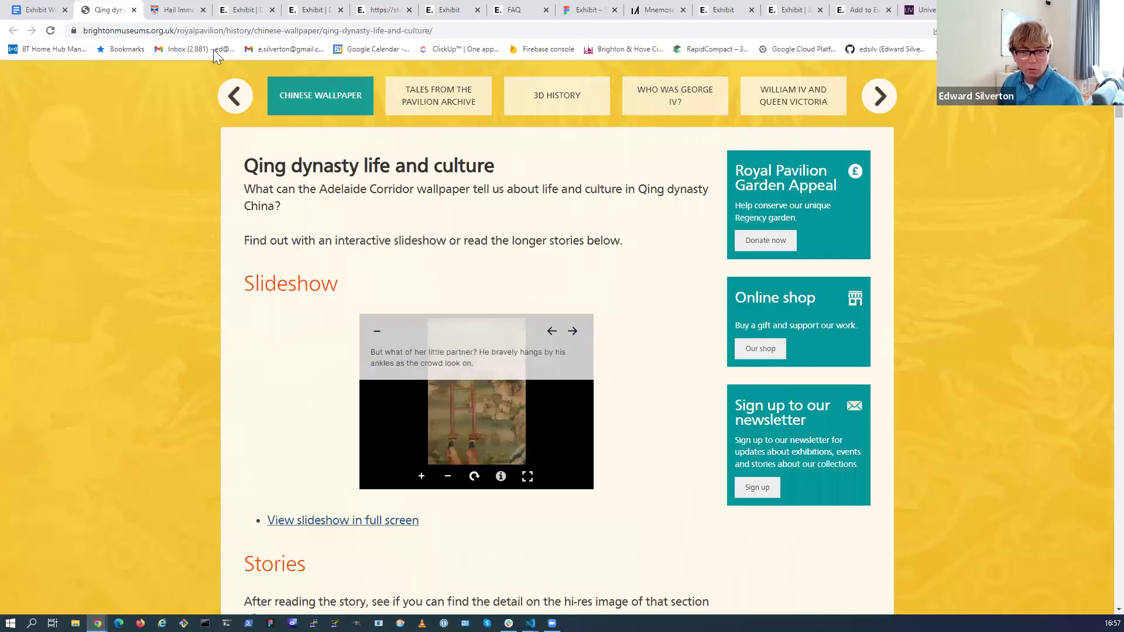
# - Scroll past Lychees, Calligraphy, Acrobats and Visiting officials to Play, then go to the Exhibit Workshop doc
pyautogui.scroll(-4, 173, 228)
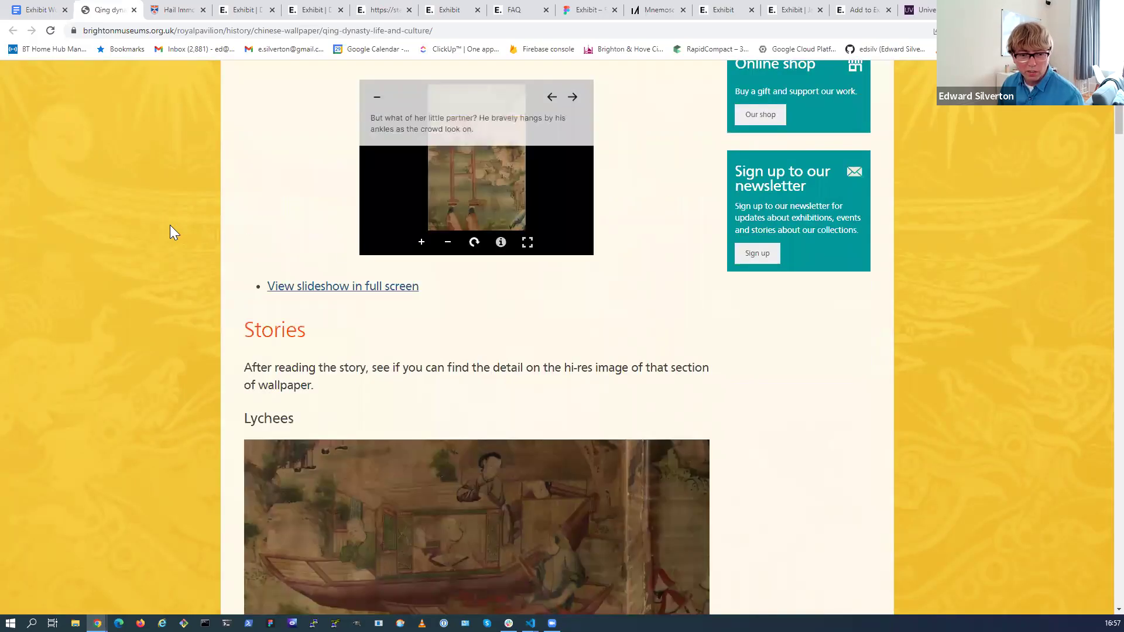
pyautogui.scroll(-3, 169, 226)
pyautogui.scroll(-3, 219, 346)
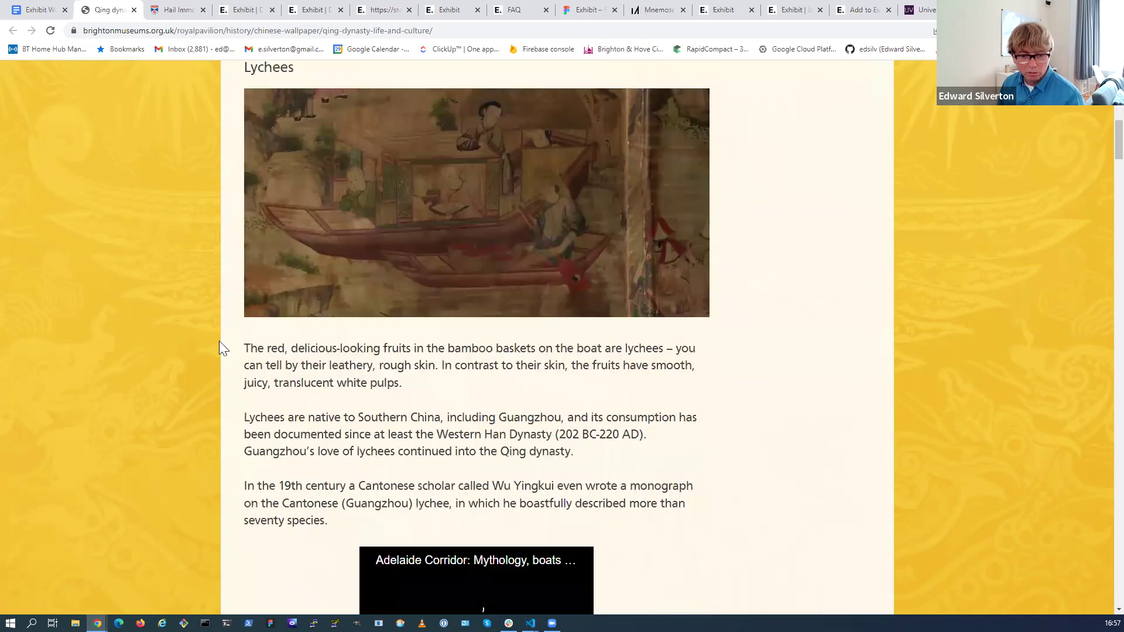
pyautogui.scroll(-4, 193, 328)
pyautogui.scroll(-2, 208, 270)
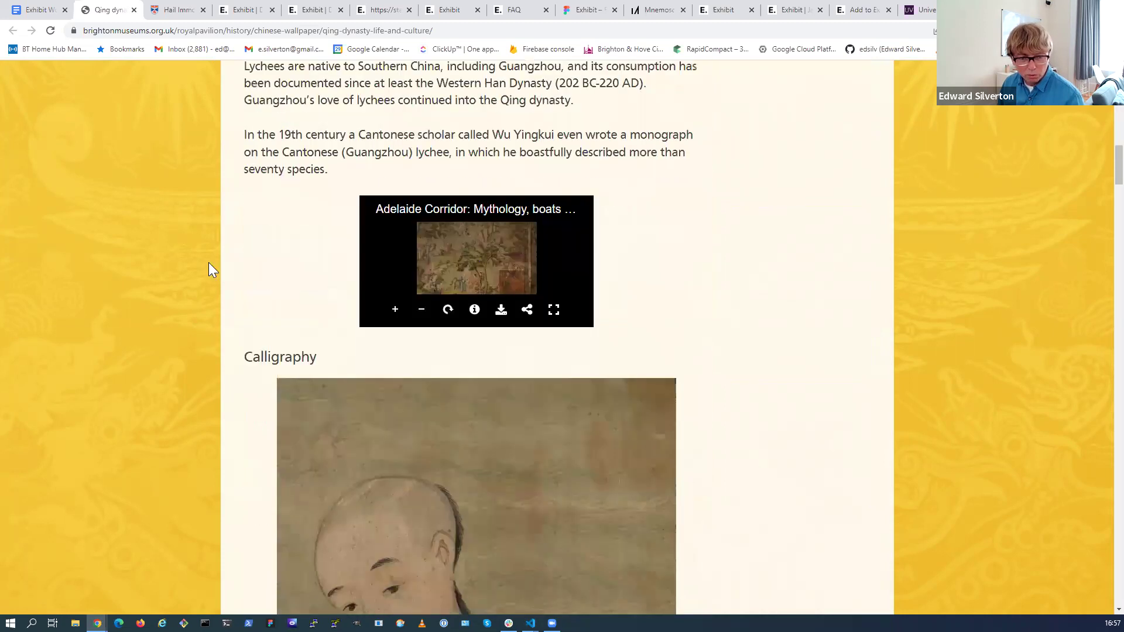
pyautogui.scroll(-4, 170, 251)
pyautogui.scroll(-5, 156, 257)
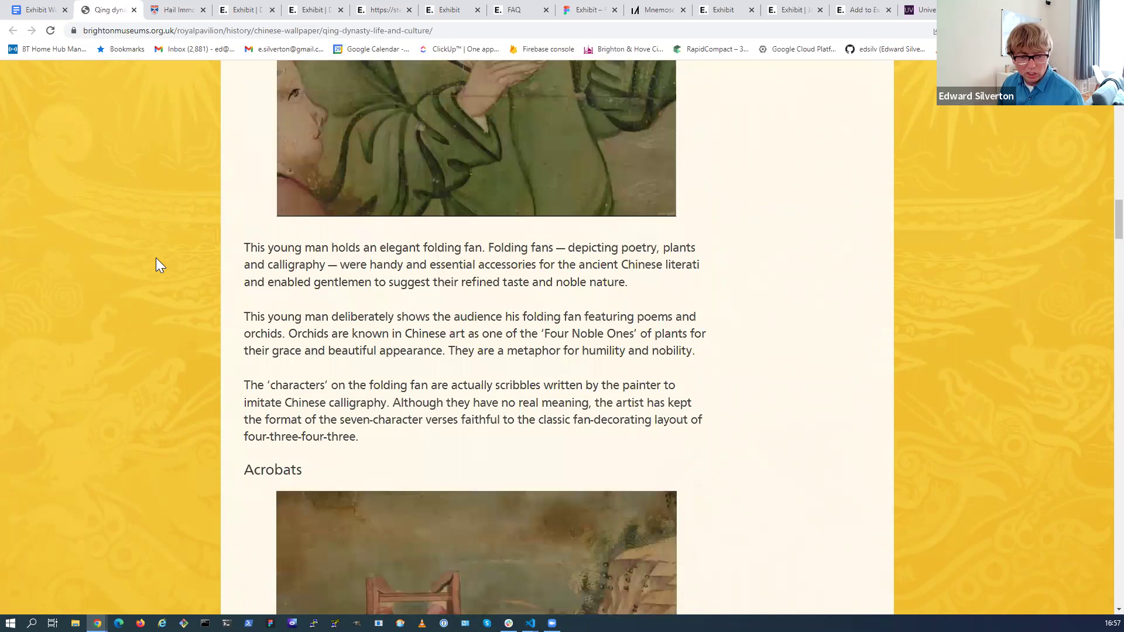
pyautogui.scroll(-5, 157, 259)
pyautogui.scroll(-10, 157, 260)
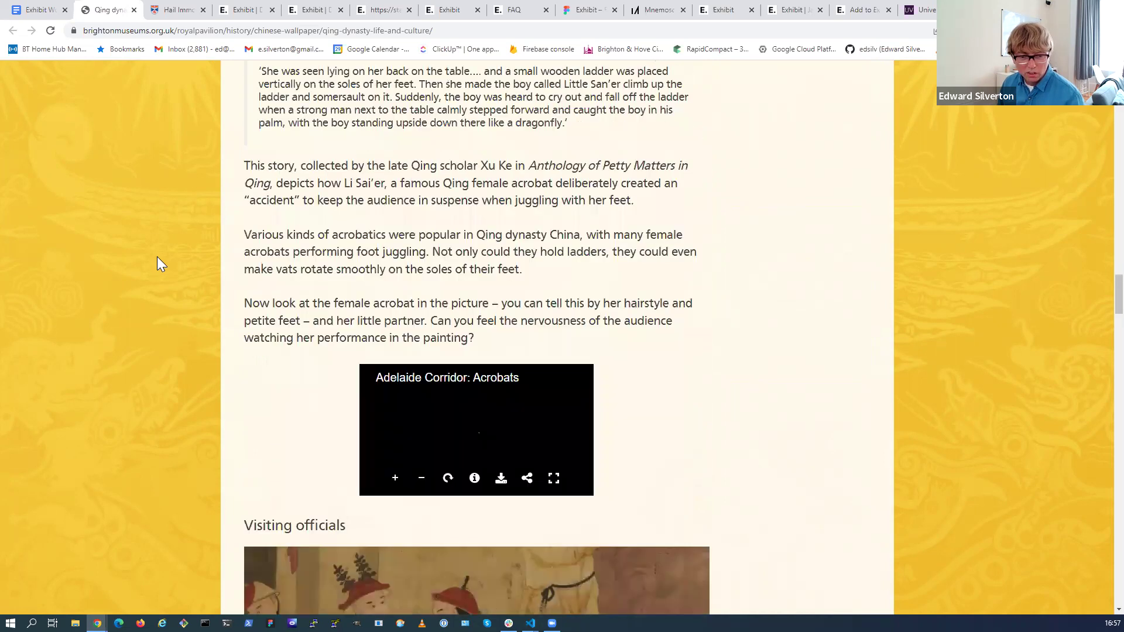
pyautogui.scroll(-1, 157, 256)
pyautogui.scroll(-1, 167, 253)
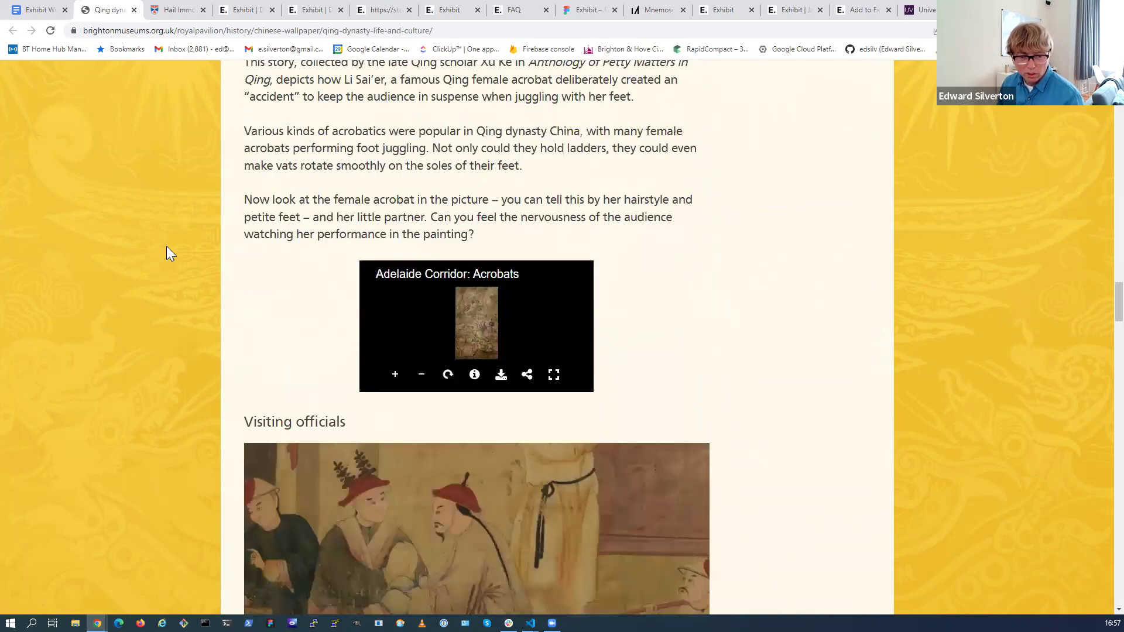
pyautogui.scroll(-8, 166, 252)
pyautogui.scroll(-3, 161, 252)
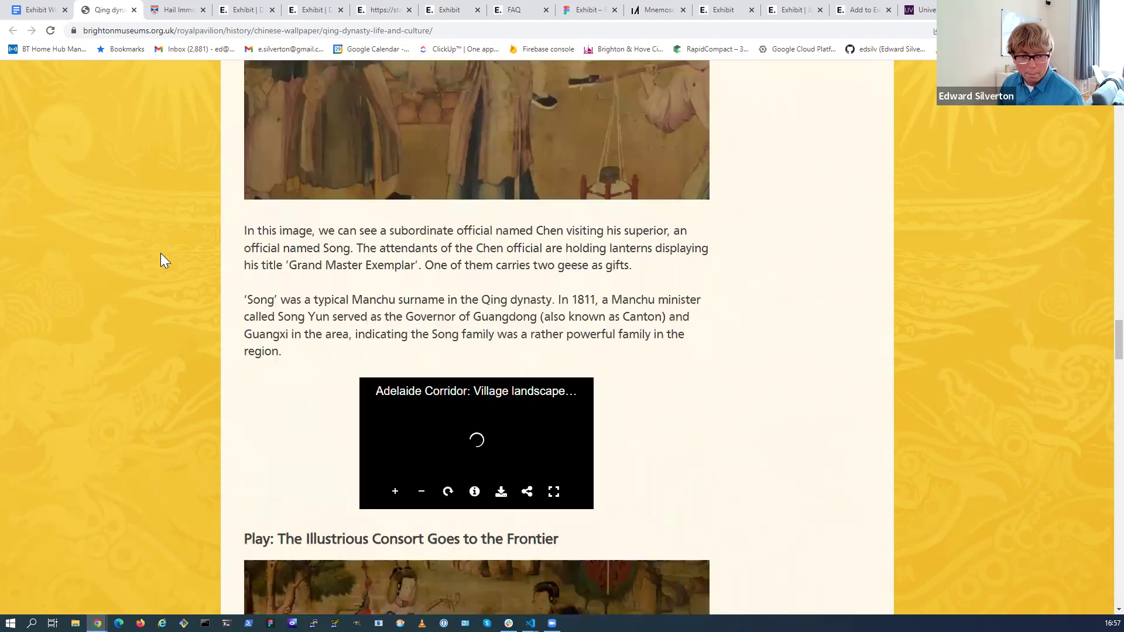
pyautogui.scroll(-5, 160, 254)
pyautogui.scroll(-2, 73, 129)
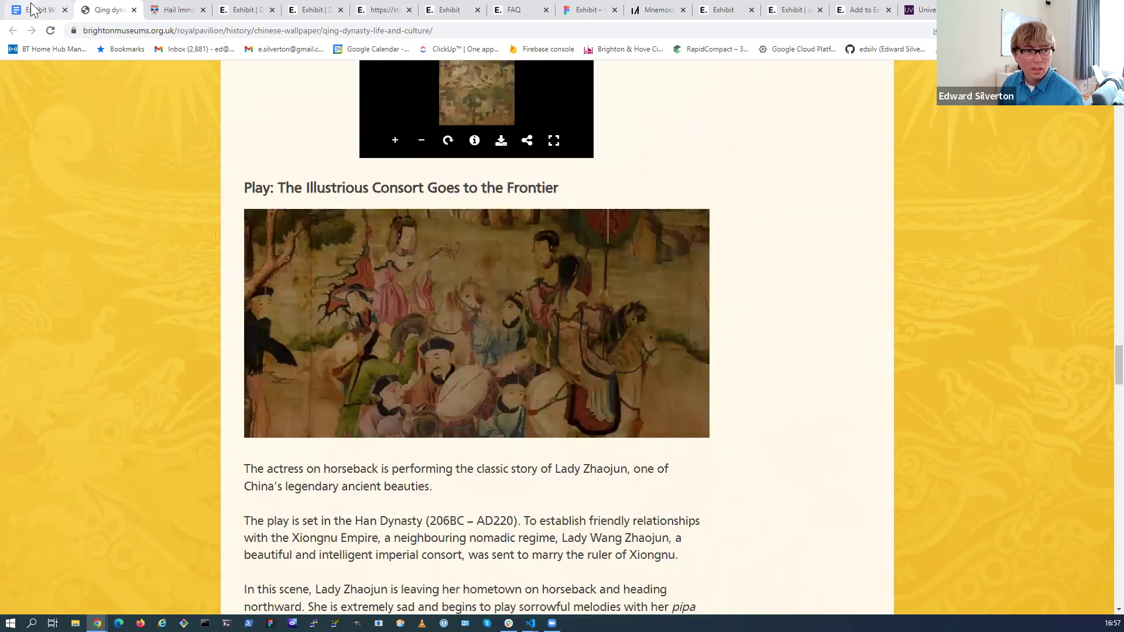
pyautogui.click(34, 9)
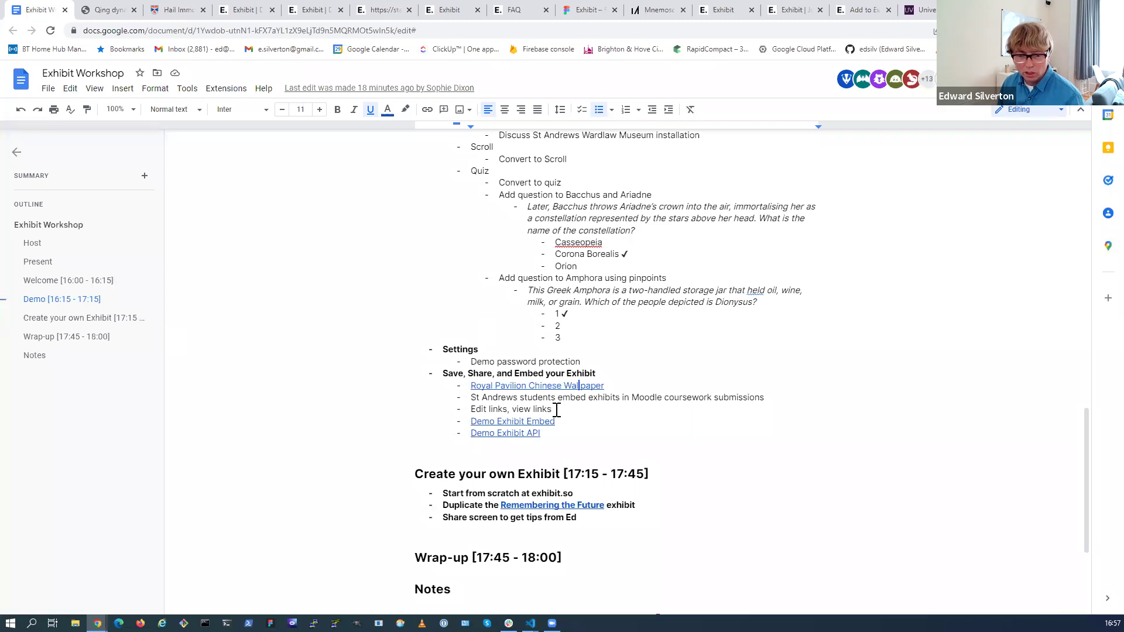
# - Highlight the St Andrews embedding line and 'Edit links, view links', then go to the Dionysus viewer
pyautogui.tripleClick(467, 397)
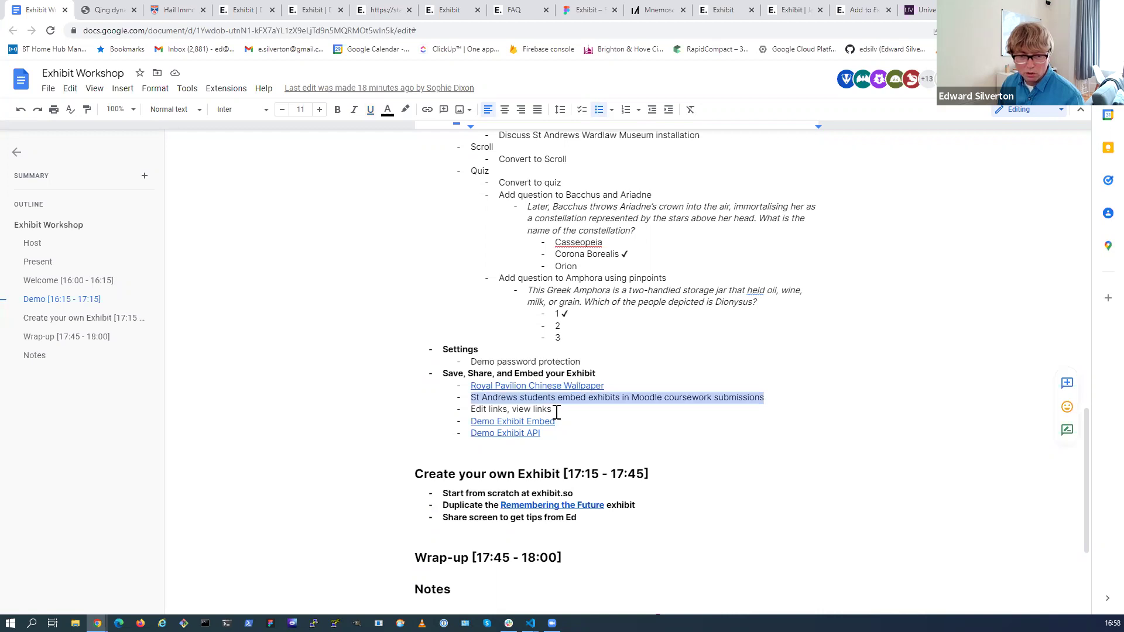
pyautogui.moveTo(554, 410); pyautogui.dragTo(476, 410)
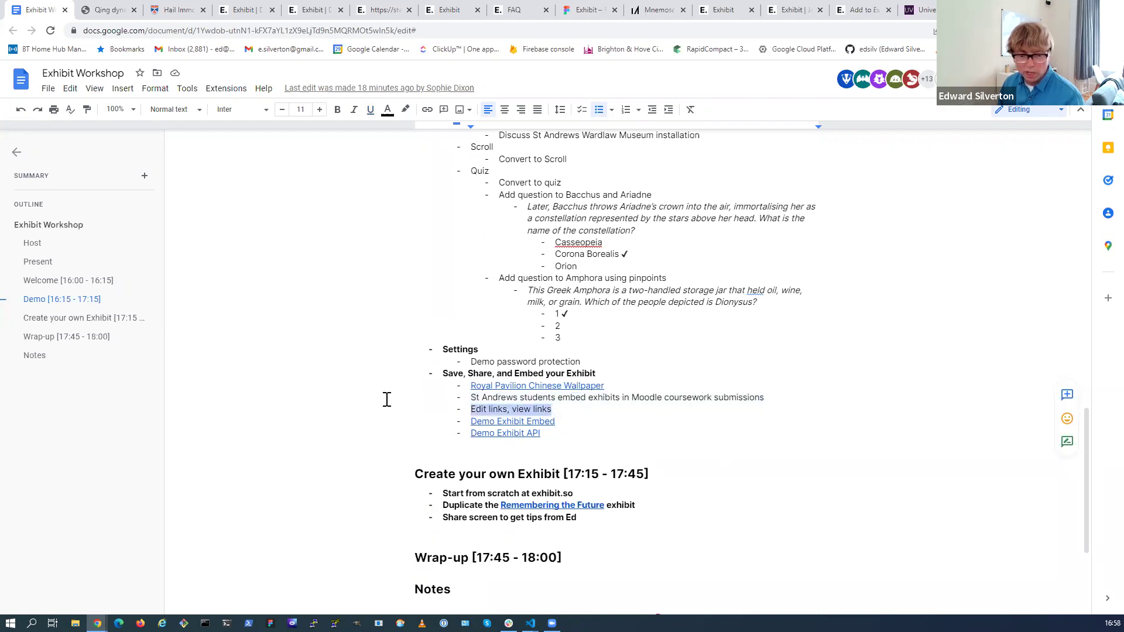
pyautogui.click(308, 8)
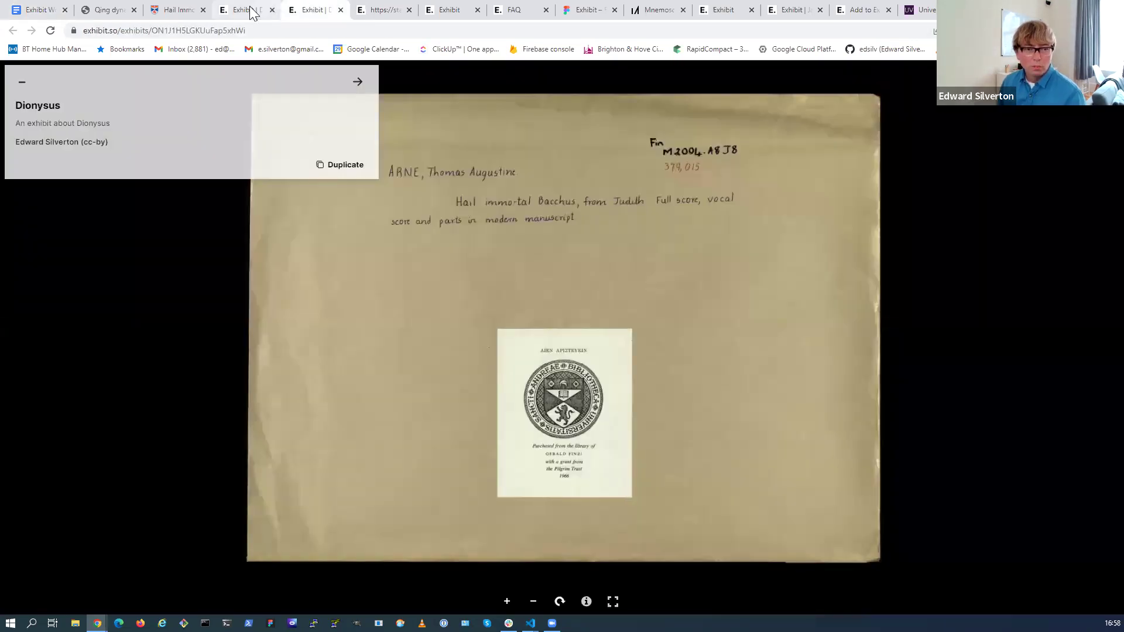
# - In the Dionysus editor's Share dialog, set 'Anyone with this link can' to view and copy the link
pyautogui.hotkey('ctrl', 'shift', 'Tab')
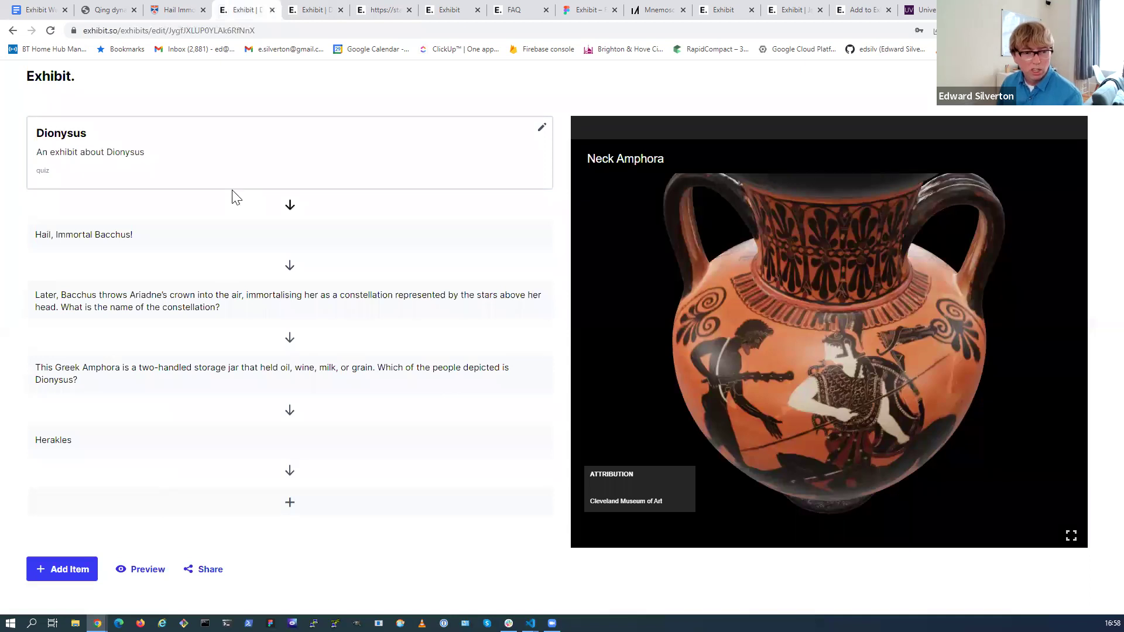
pyautogui.click(158, 507)
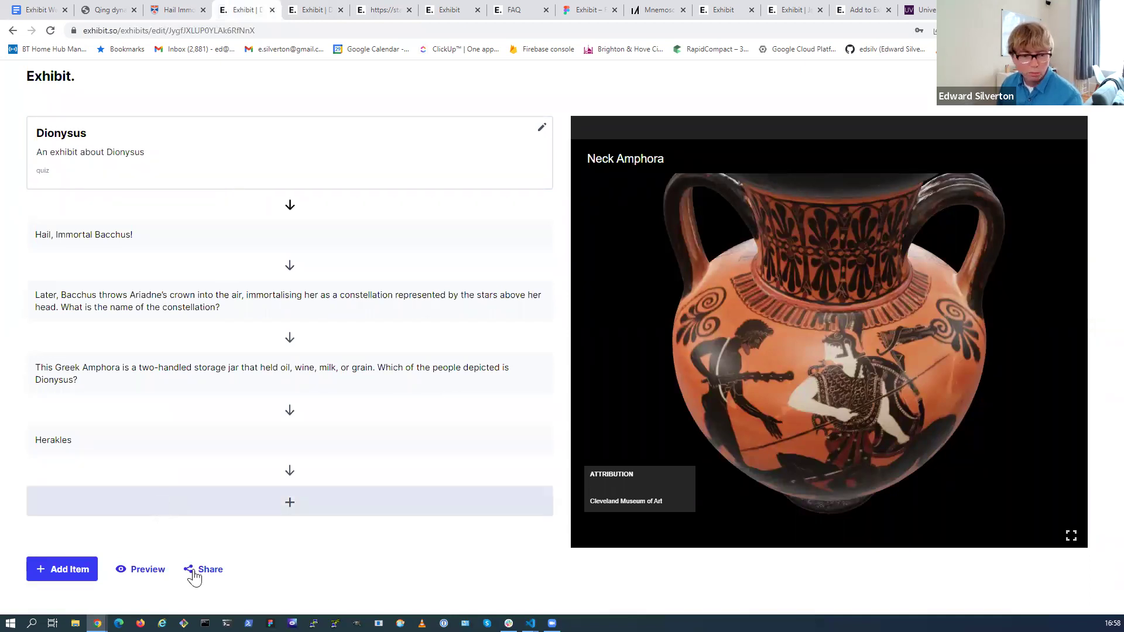
pyautogui.click(212, 578)
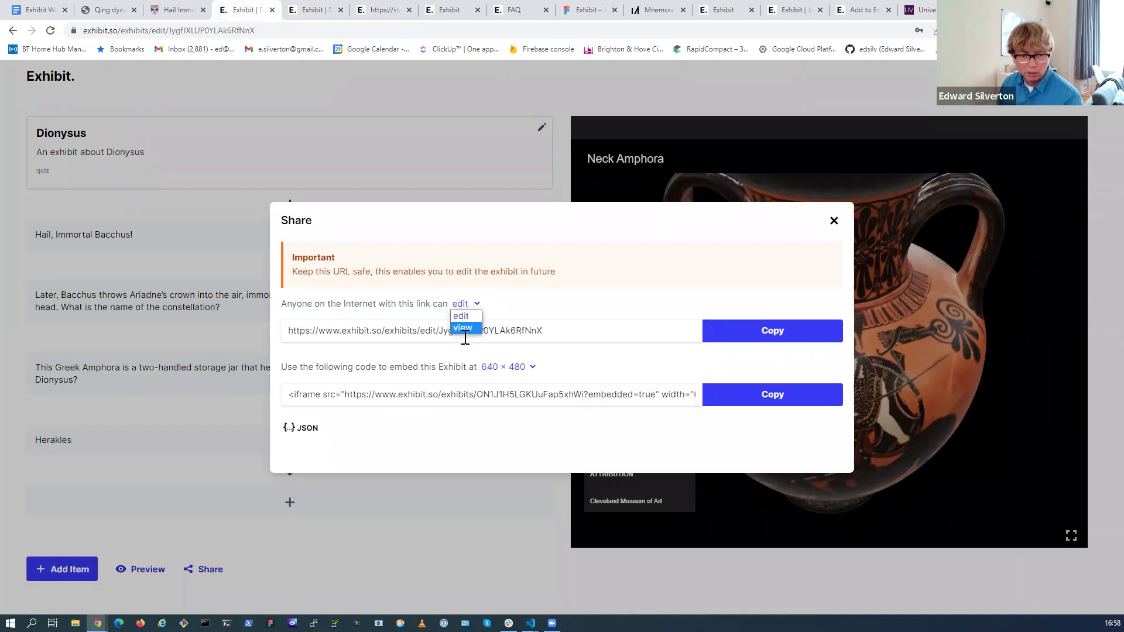
pyautogui.click(465, 329)
pyautogui.click(759, 307)
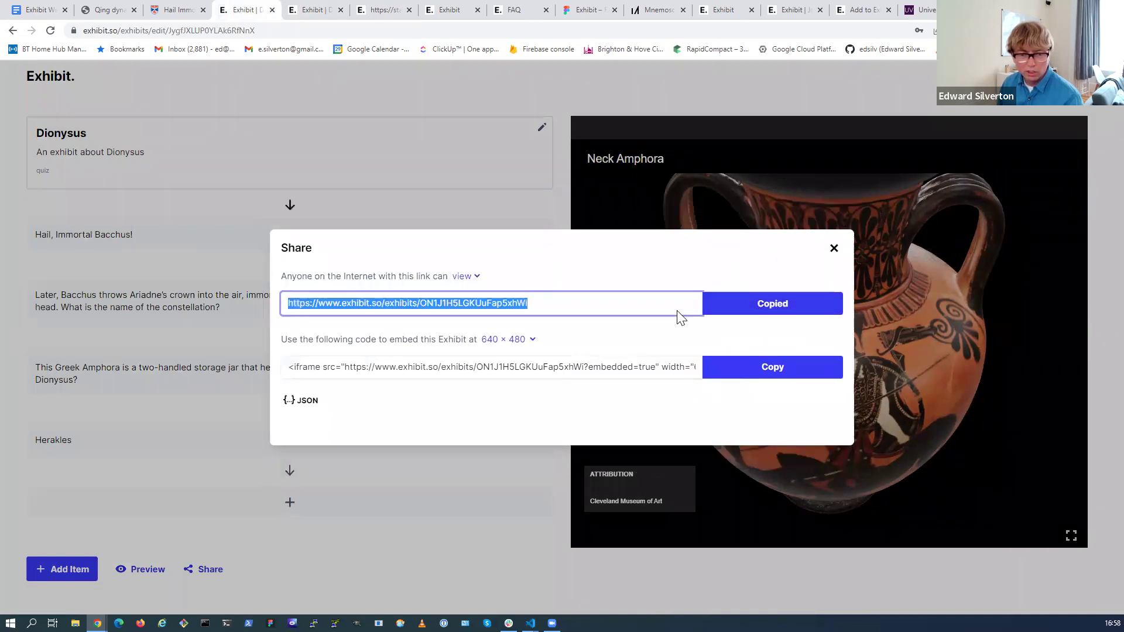
# - Load the copied view-only link in a new tab, then close that tab
pyautogui.hotkey('ctrl', 't')
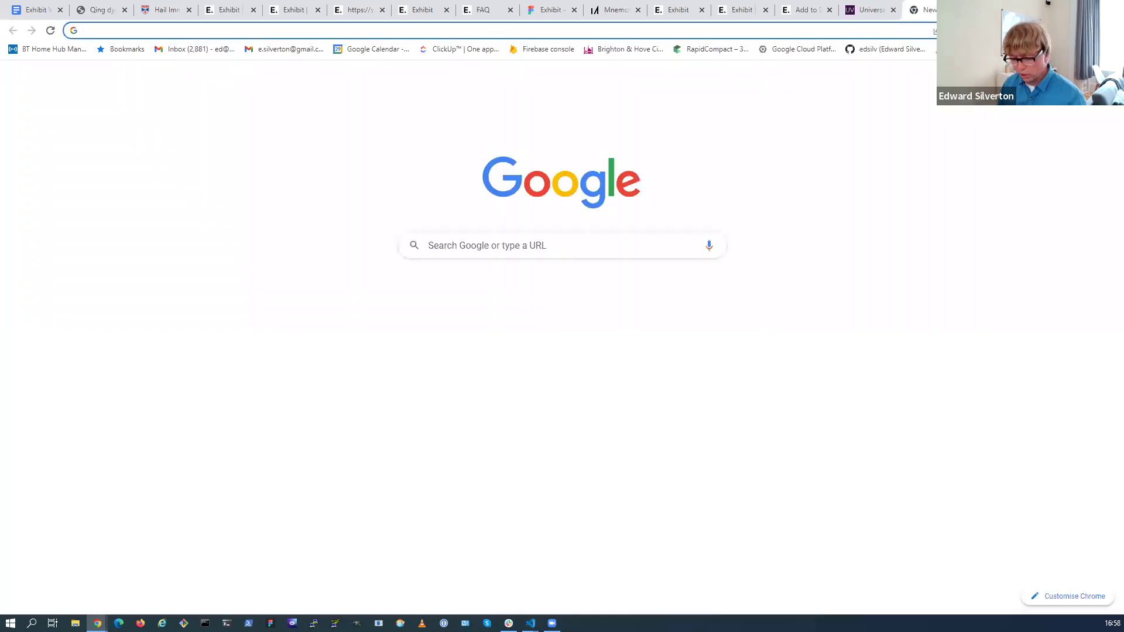
pyautogui.hotkey('ctrl', 'v')
pyautogui.press('Return')
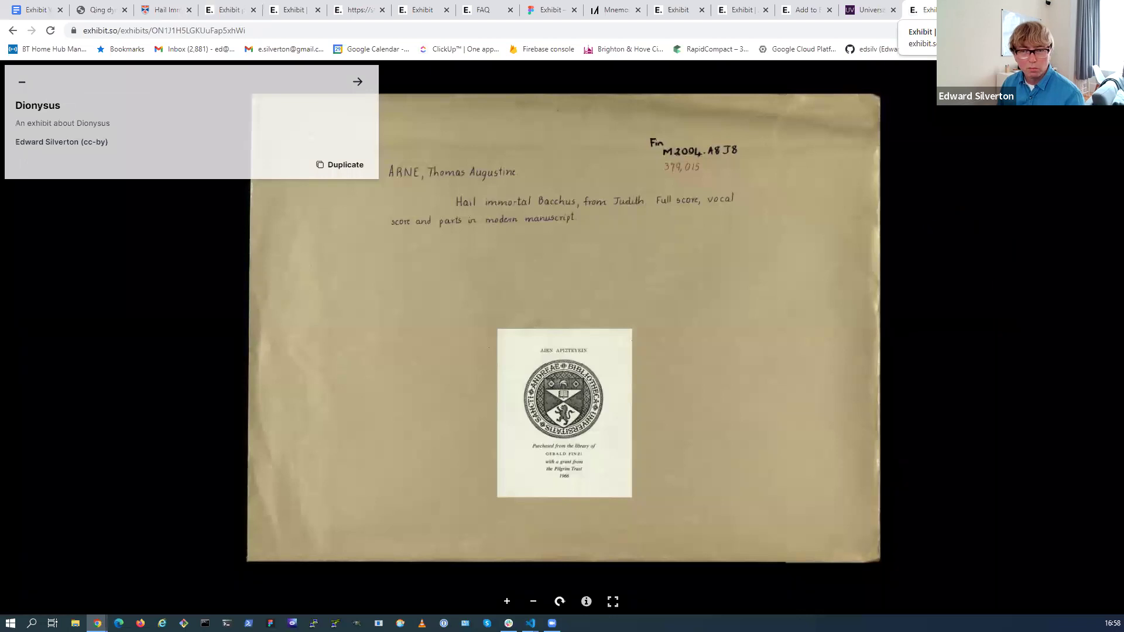
pyautogui.hotkey('ctrl', 'w')
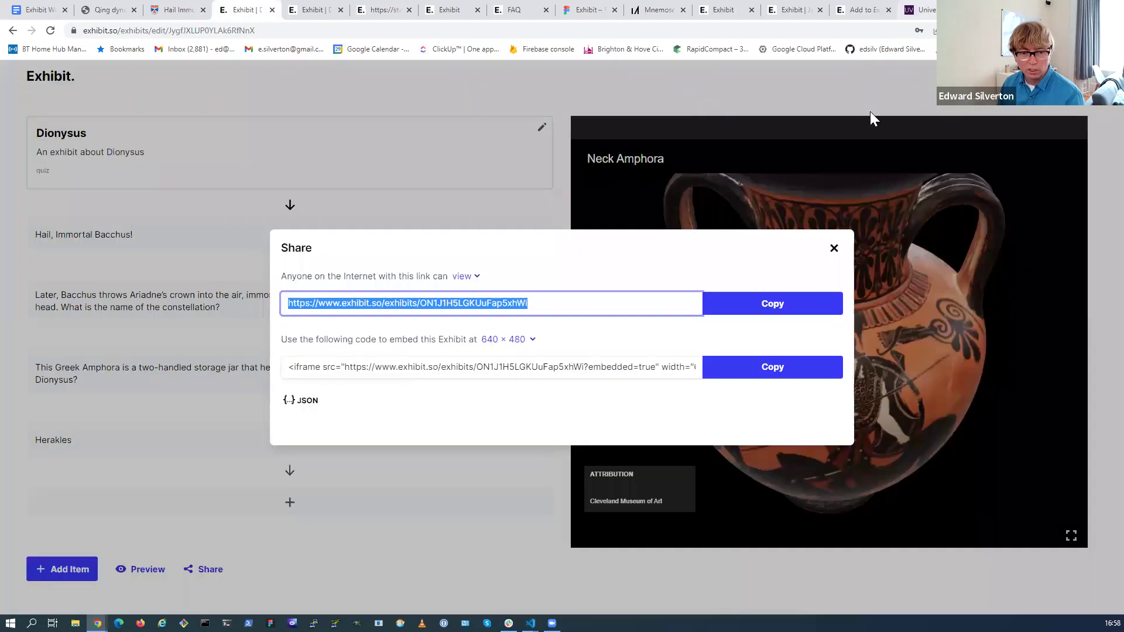
# - Switch the Dionysus share link permission to edit and copy the edit link
pyautogui.click(466, 276)
pyautogui.click(463, 289)
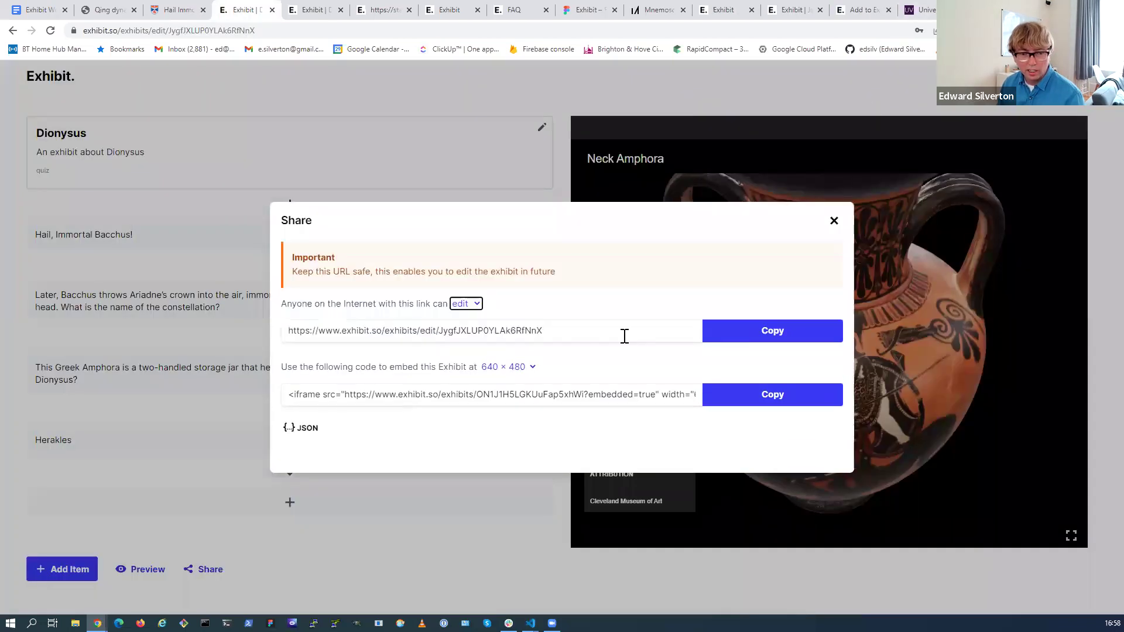
pyautogui.click(749, 335)
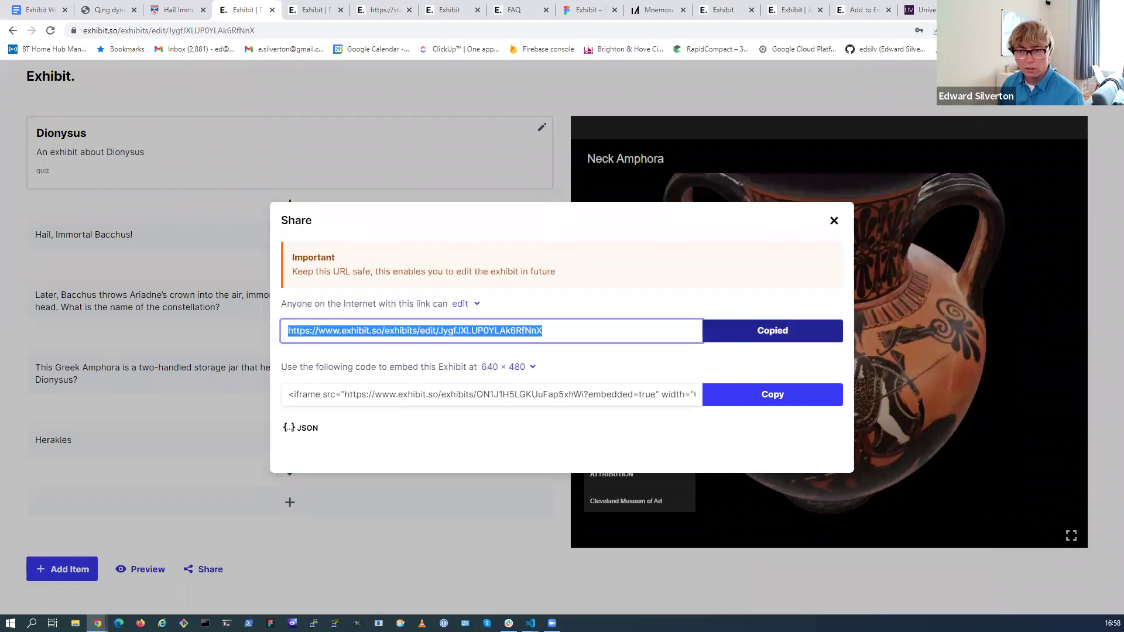
# - Check the edit link opens the exhibit editor in a new tab, then close that tab
pyautogui.hotkey('ctrl', 't')
pyautogui.hotkey('ctrl', 'v')
pyautogui.press('Return')
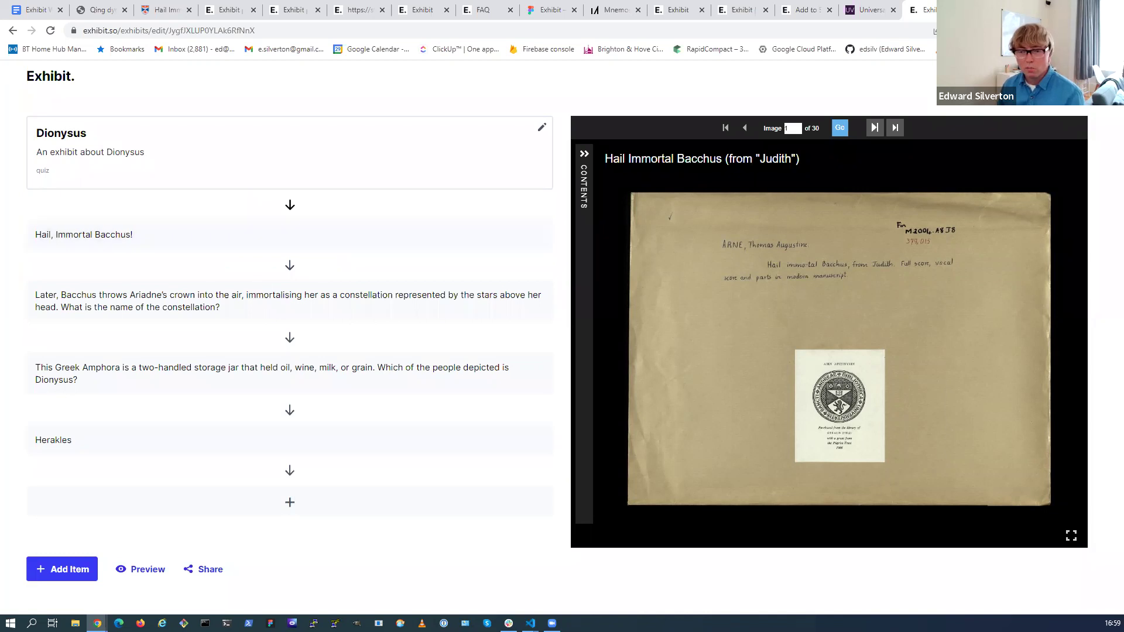
pyautogui.hotkey('ctrl', 'w')
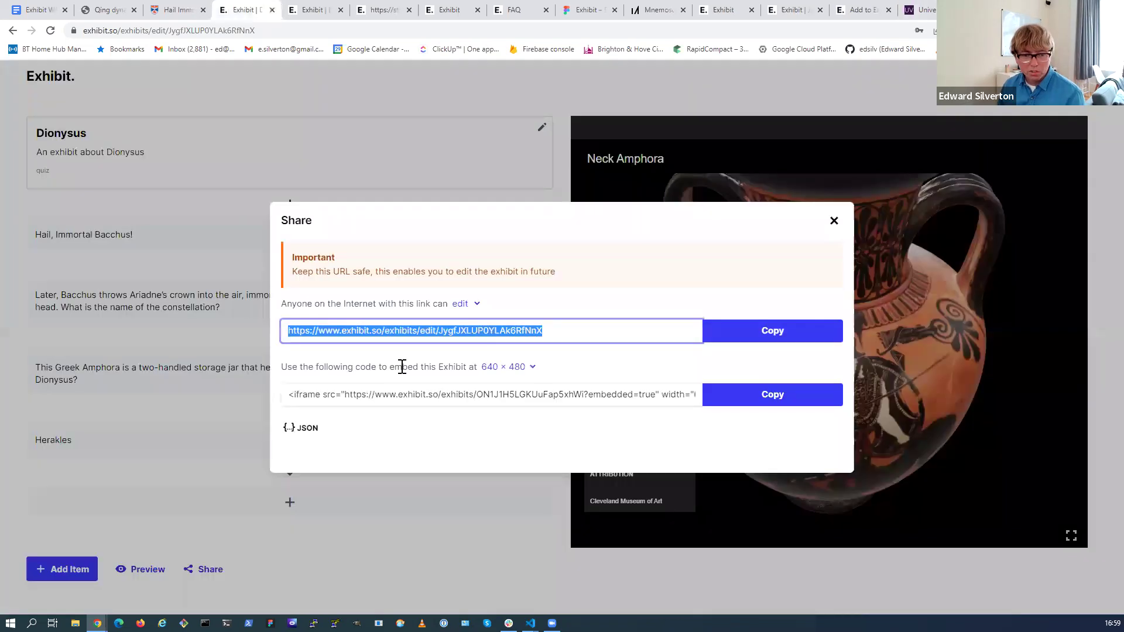
pyautogui.click(498, 387)
# - Set the embed size to 800 × 600 after briefly trying 1024 × 768, copy the iframe code, and return to the workshop doc
pyautogui.click(506, 369)
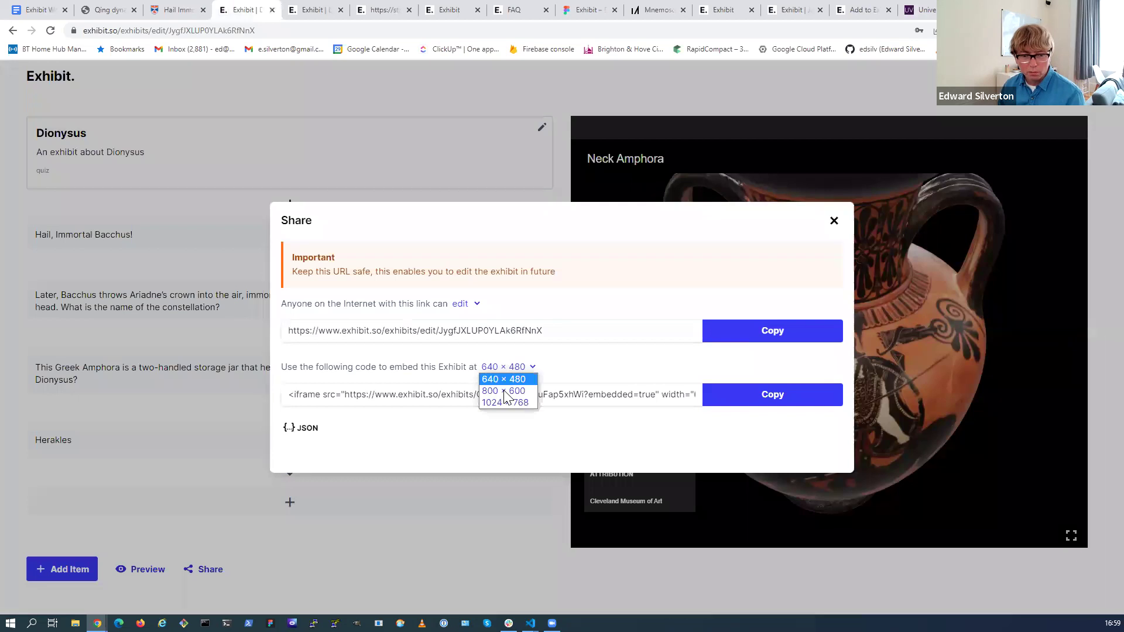
pyautogui.click(503, 391)
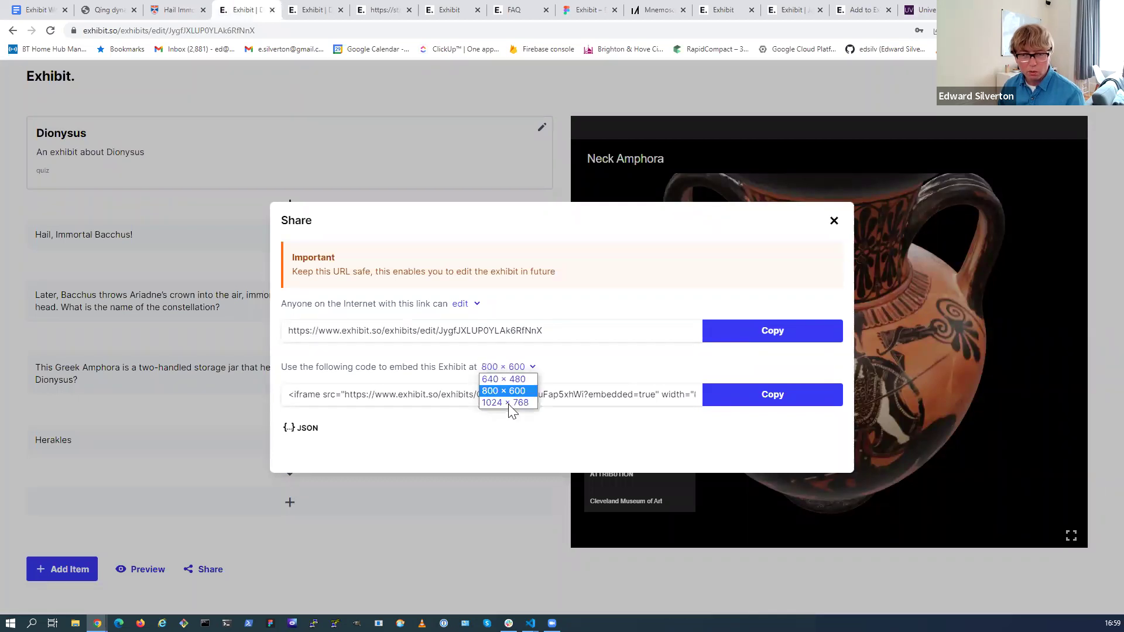
pyautogui.press('Down')
pyautogui.press('Return')
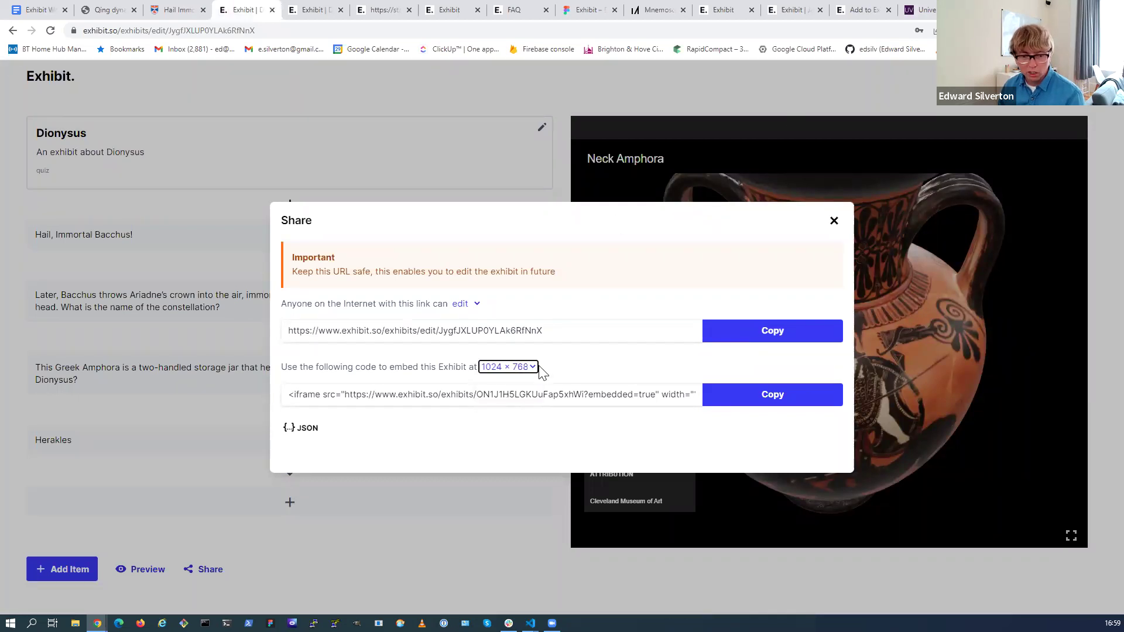
pyautogui.click(508, 371)
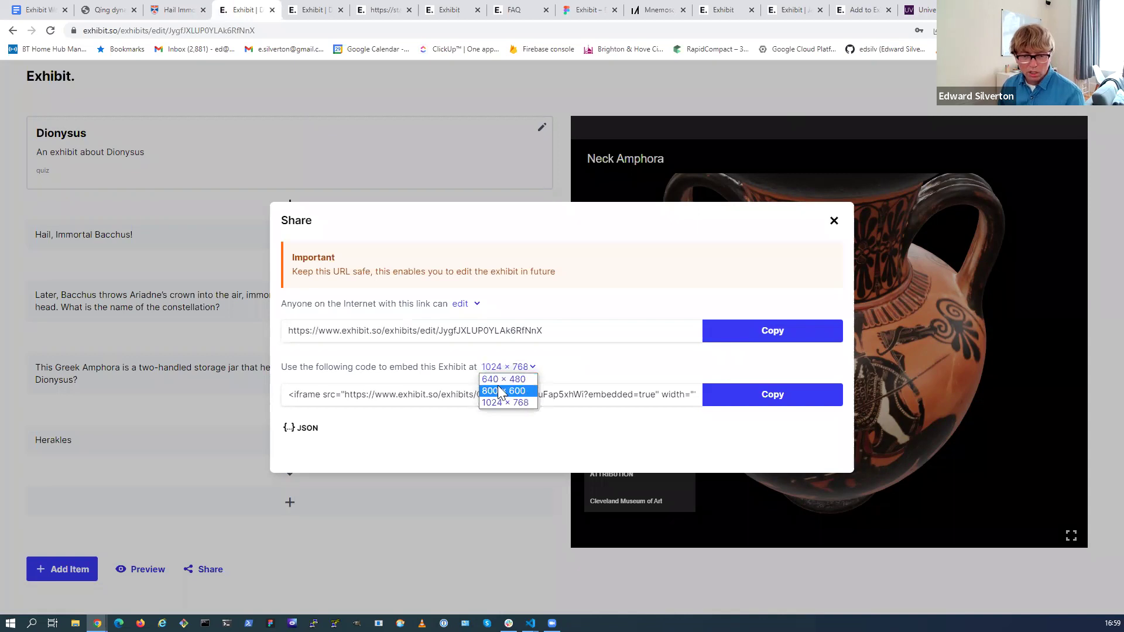
pyautogui.click(484, 390)
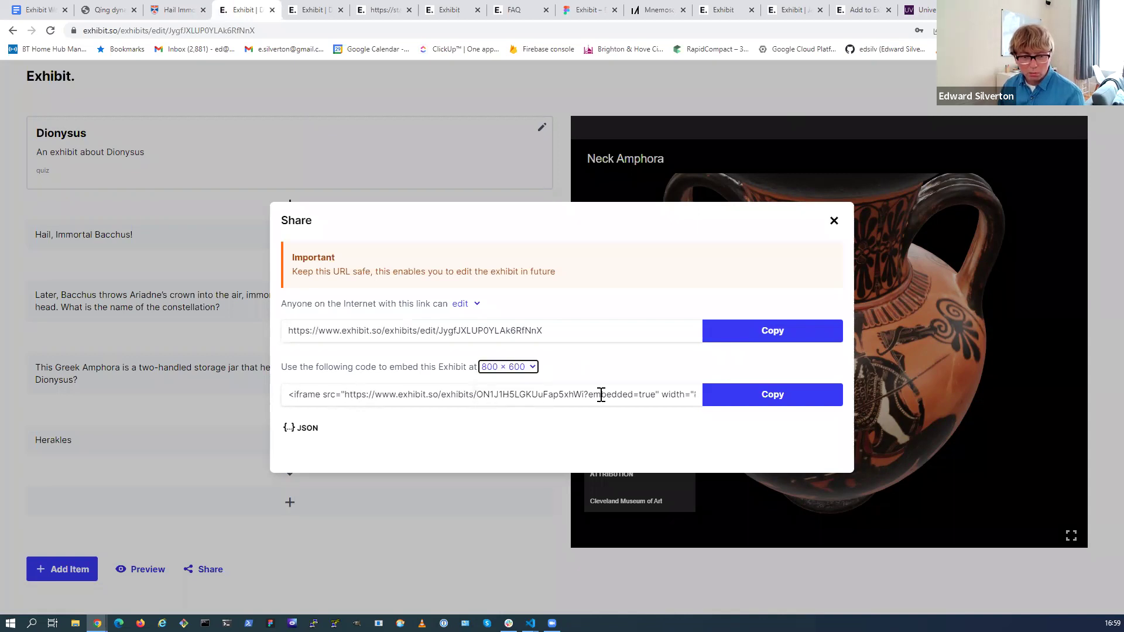
pyautogui.click(753, 403)
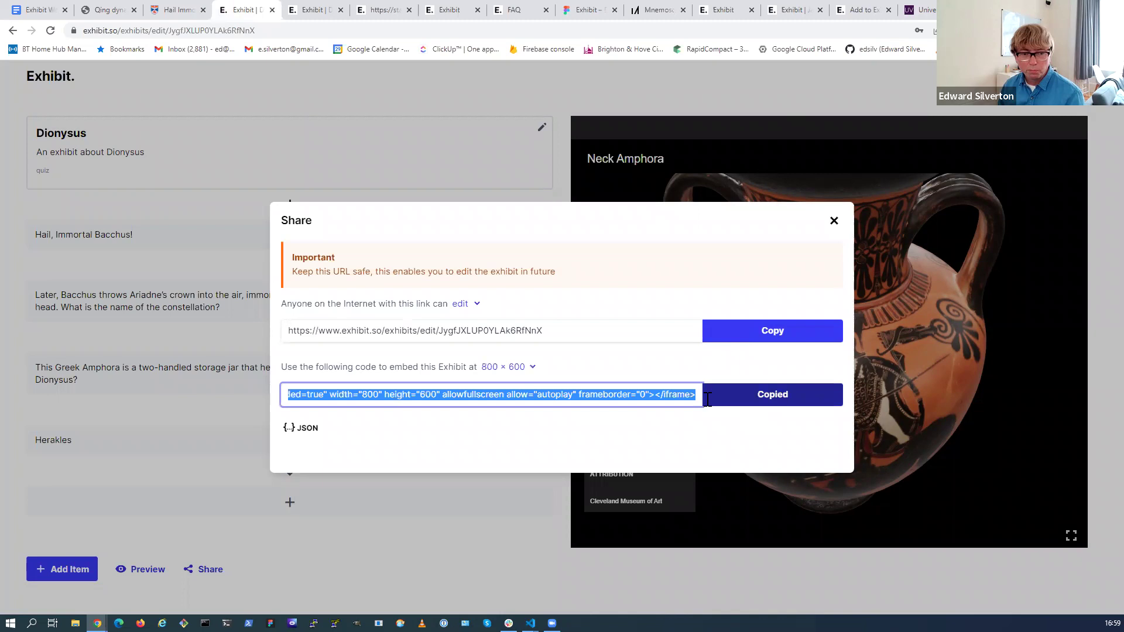
pyautogui.click(40, 13)
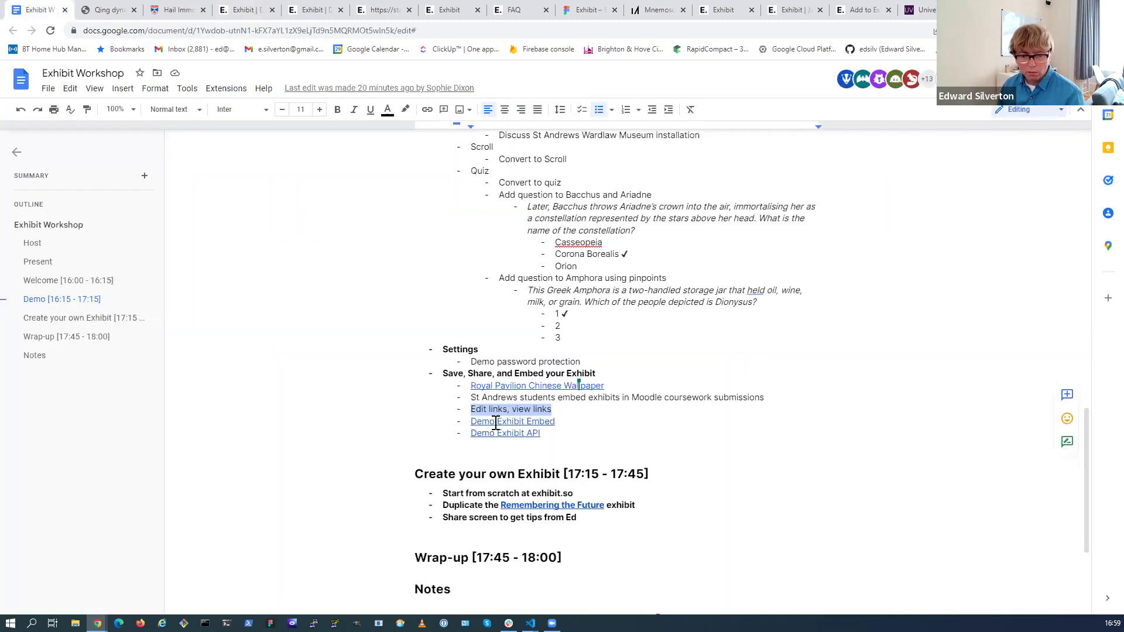
# - Open the Demo Exhibit Embed link, dismiss the alert, attempt Glitch sign-in and reload, then close the tab
pyautogui.keyDown('ctrl'); pyautogui.click(533, 441); pyautogui.keyUp('ctrl')
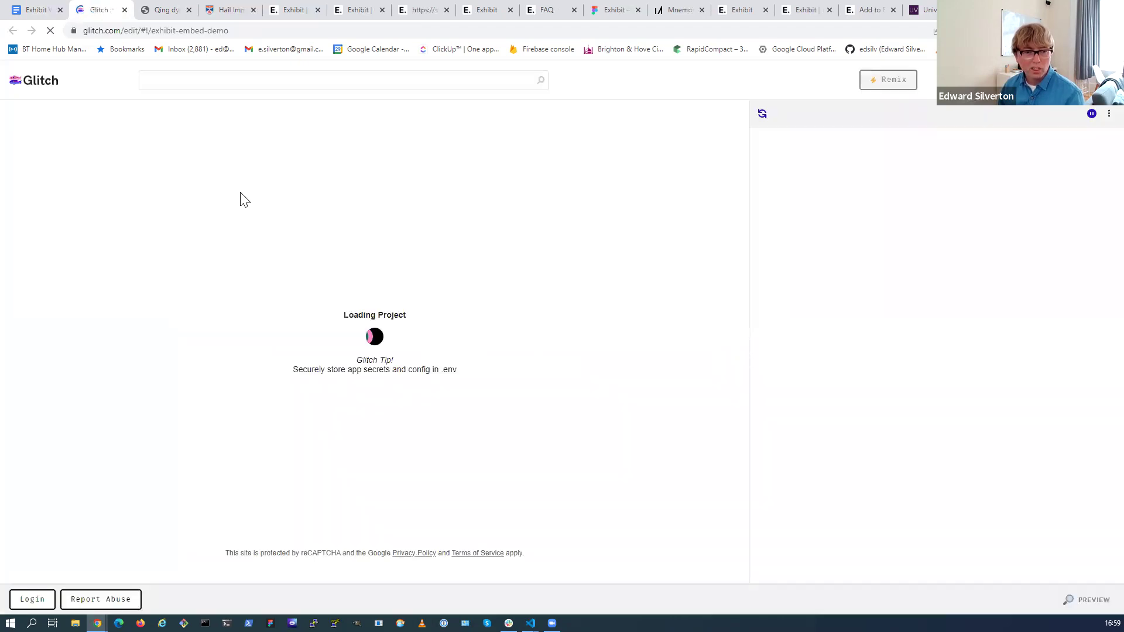
pyautogui.click(666, 99)
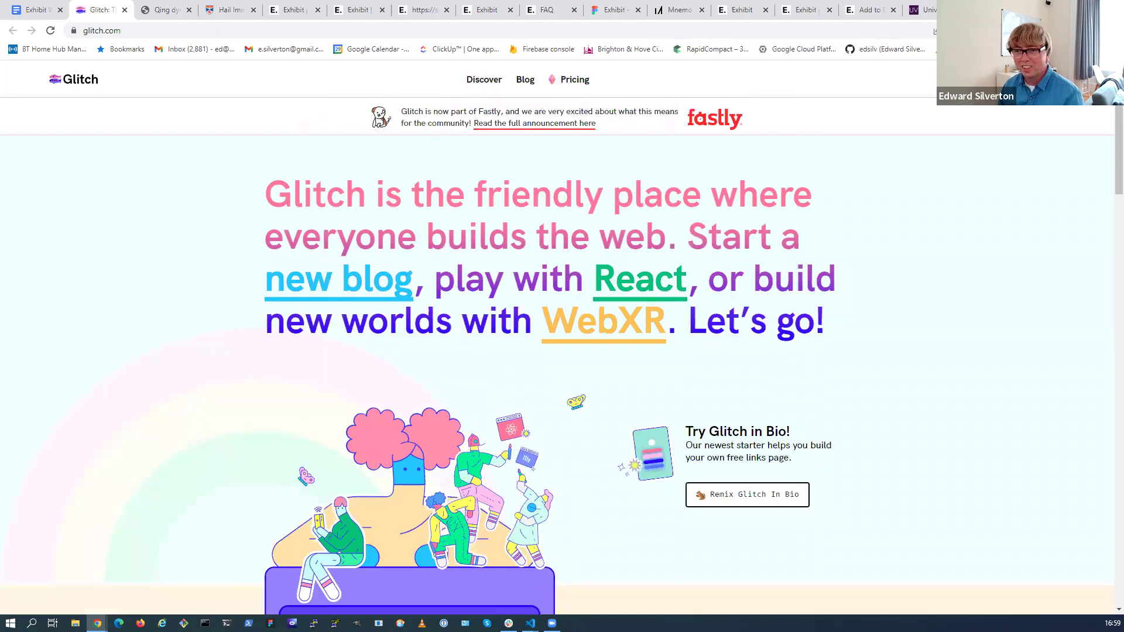
pyautogui.click(603, 322)
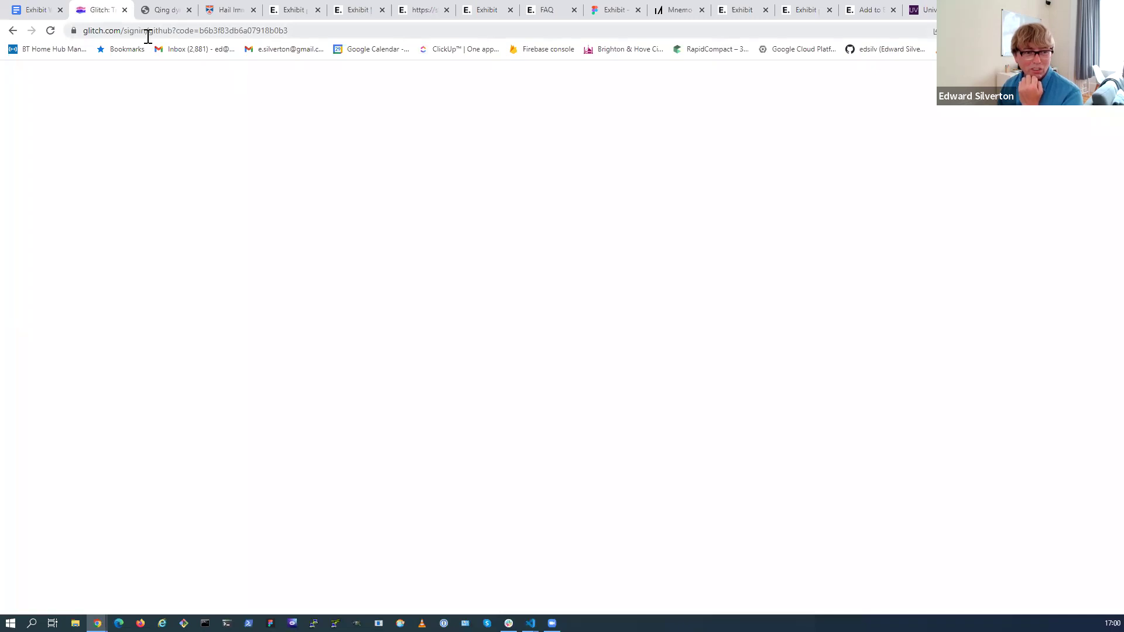
pyautogui.click(50, 30)
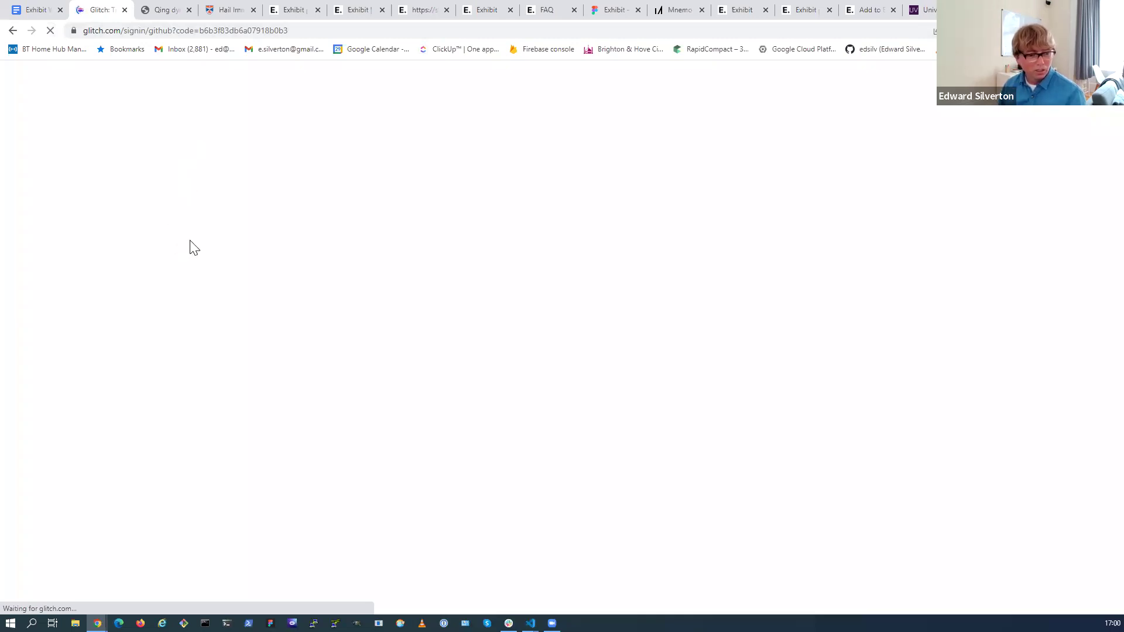
pyautogui.click(125, 9)
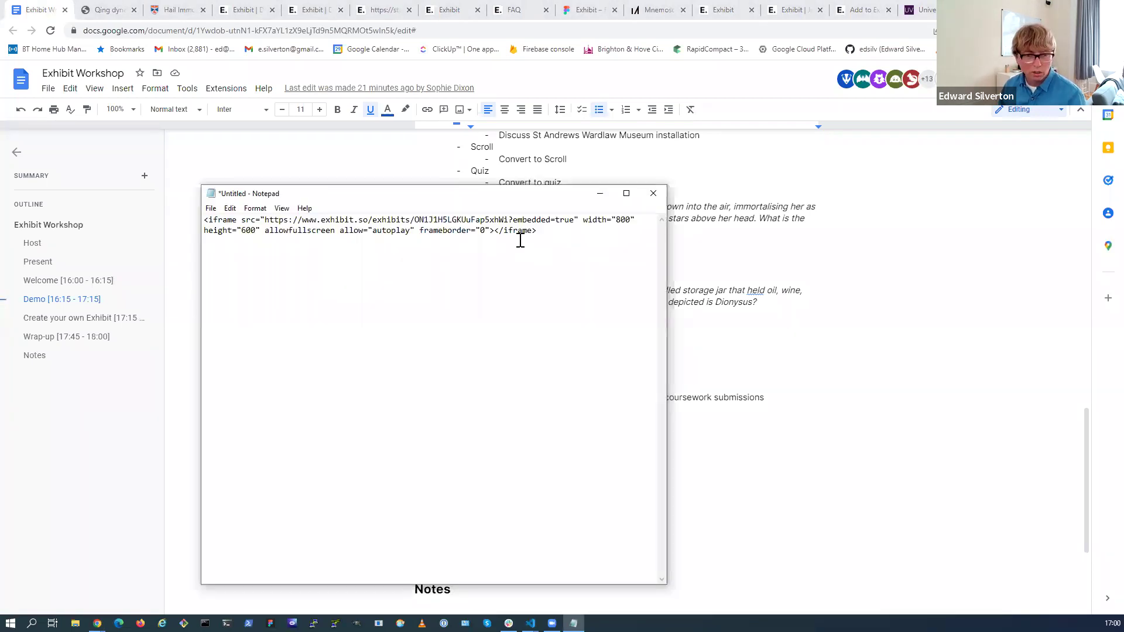
# - Select all the pasted iframe code and enlarge Notepad's text
pyautogui.moveTo(558, 227); pyautogui.dragTo(129, 228)
pyautogui.hotkey('ctrl', 'a')
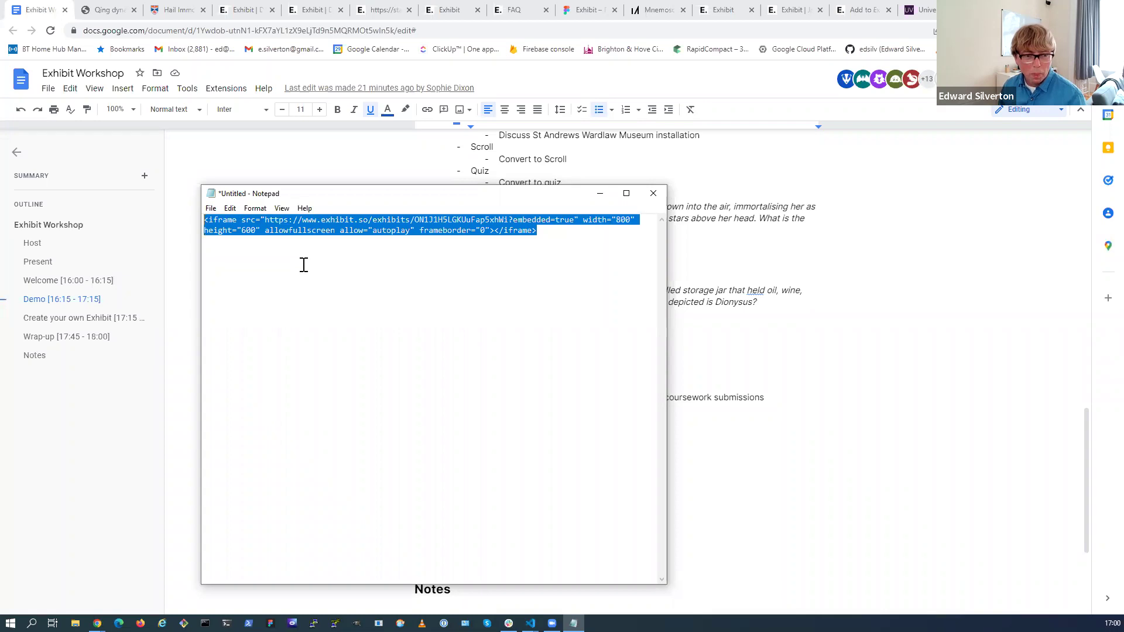
pyautogui.moveTo(339, 231); pyautogui.dragTo(346, 231)
pyautogui.hotkey('ctrl', '+')
pyautogui.hotkey('ctrl', '+')
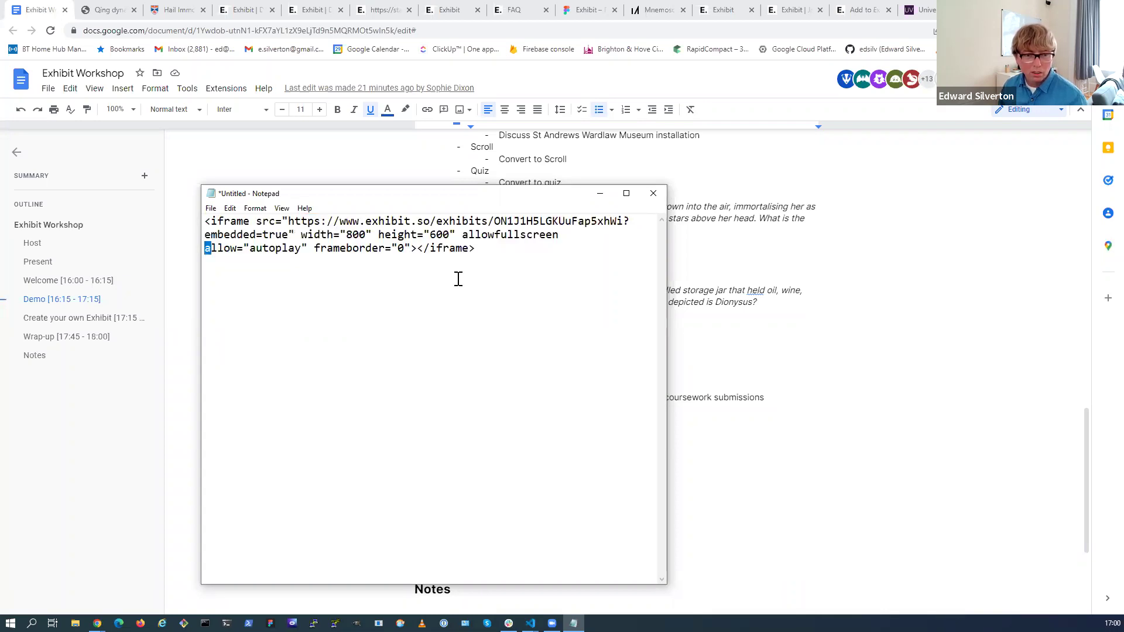
pyautogui.click(316, 226)
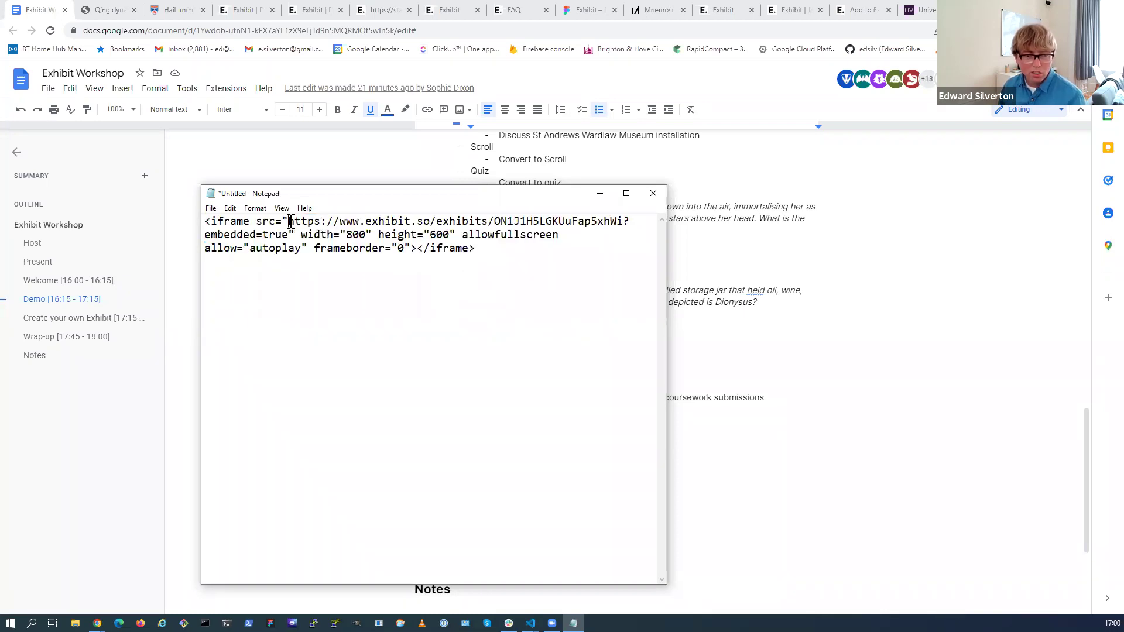
# - Highlight the exhibit URL, width and allowfullscreen/autoplay attributes, then close Notepad without saving
pyautogui.keyDown('shift'); pyautogui.click(539, 221); pyautogui.keyUp('shift')
pyautogui.keyDown('shift'); pyautogui.click(622, 221); pyautogui.keyUp('shift')
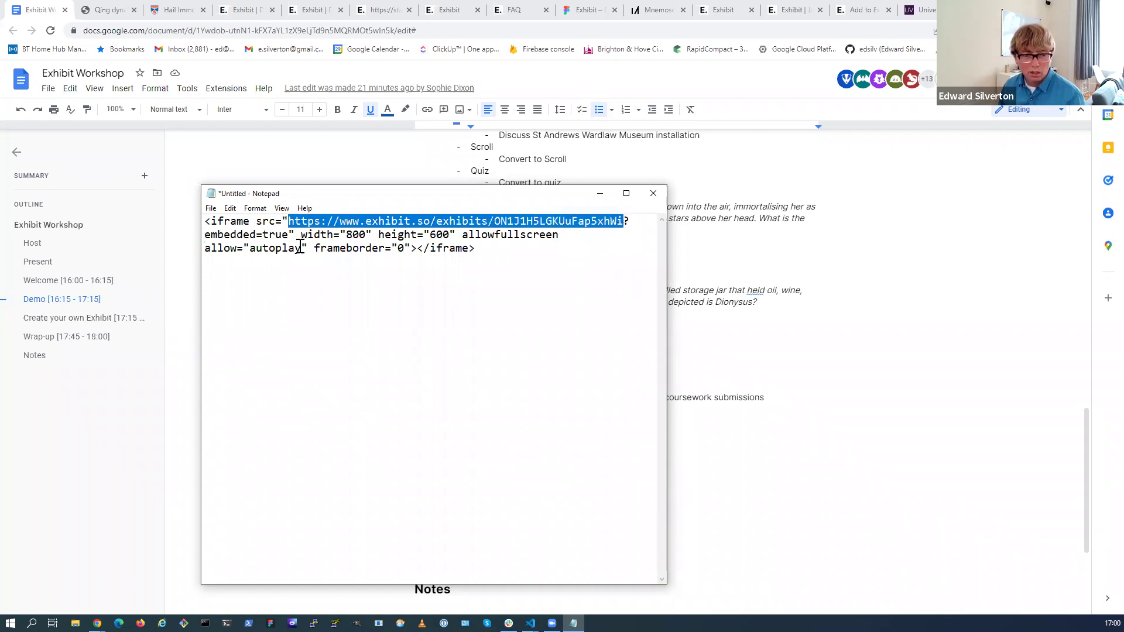
pyautogui.moveTo(306, 234); pyautogui.dragTo(340, 234)
pyautogui.click(526, 234)
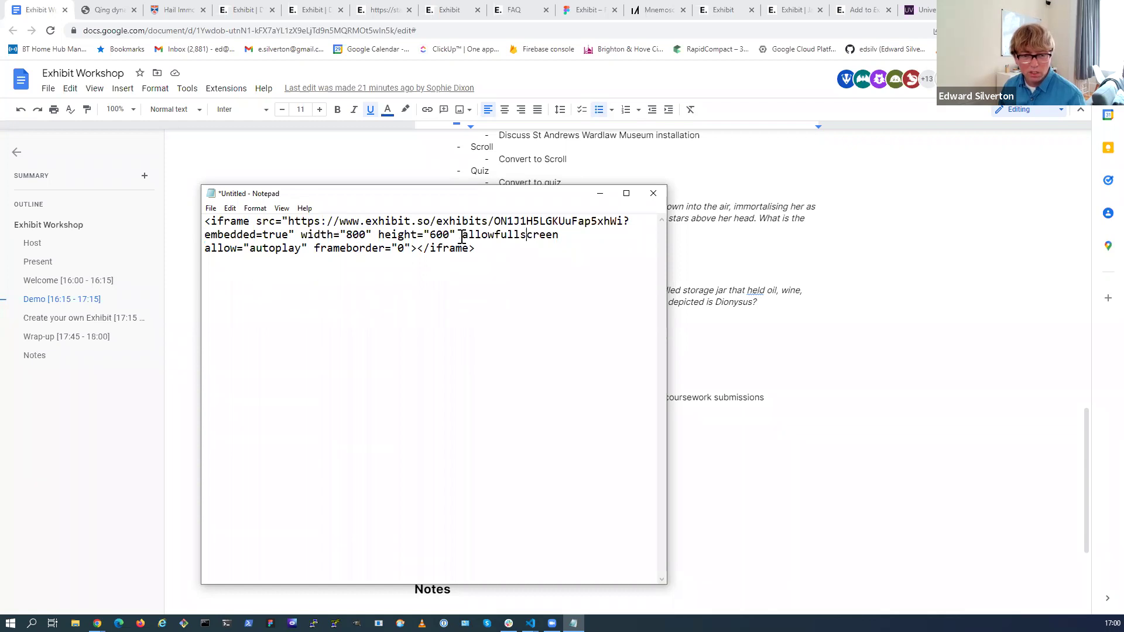
pyautogui.moveTo(468, 234); pyautogui.dragTo(306, 249)
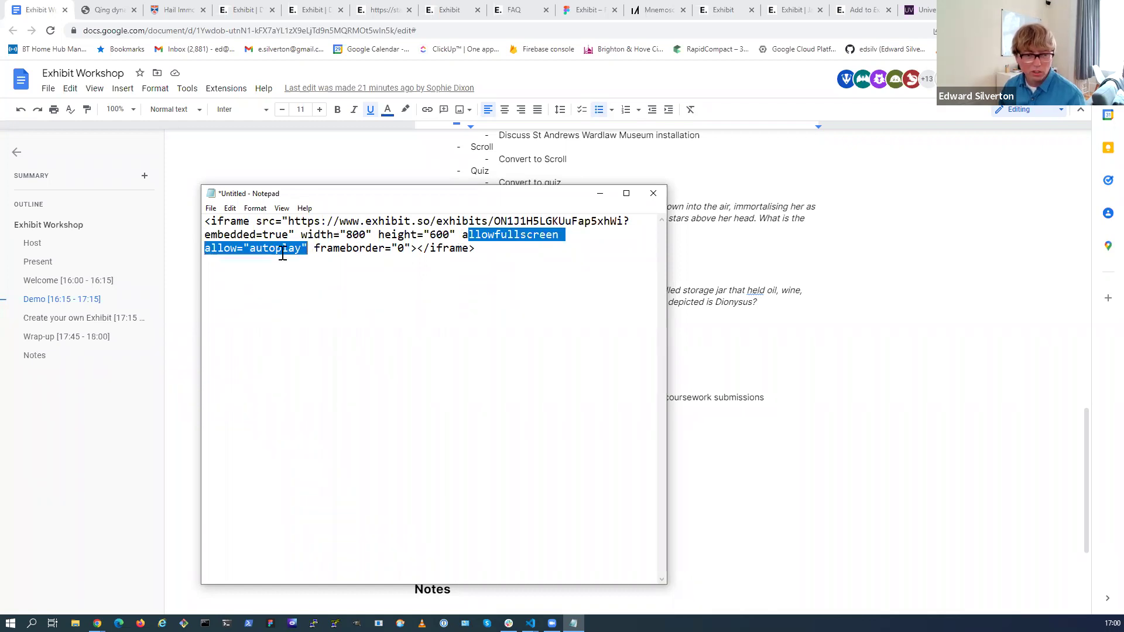
pyautogui.click(284, 248)
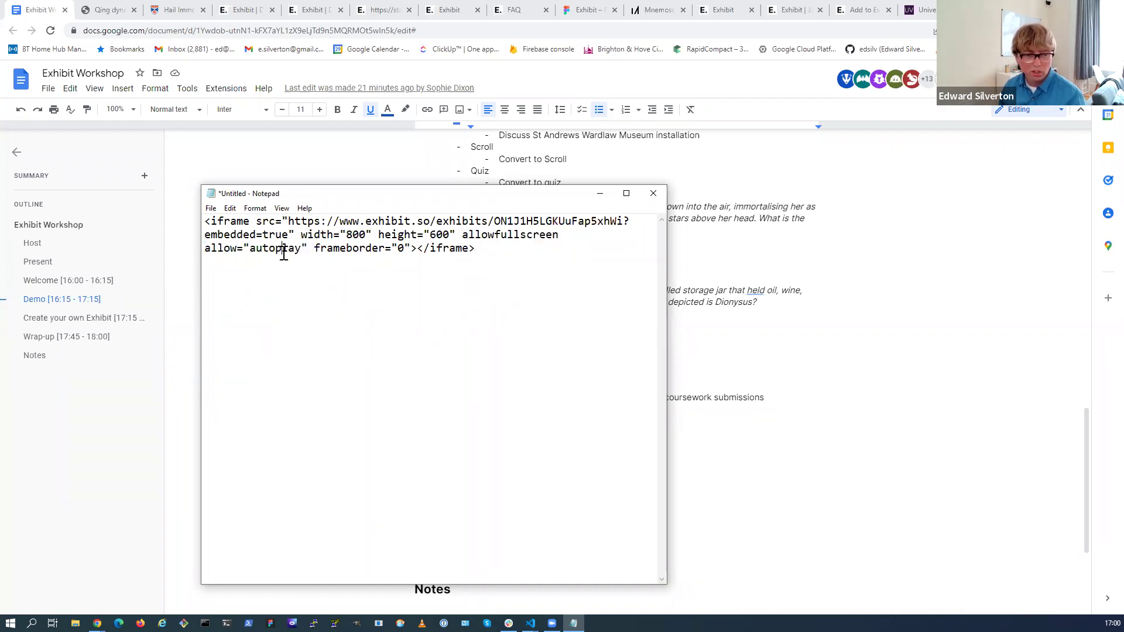
pyautogui.doubleClick(471, 237)
pyautogui.click(485, 272)
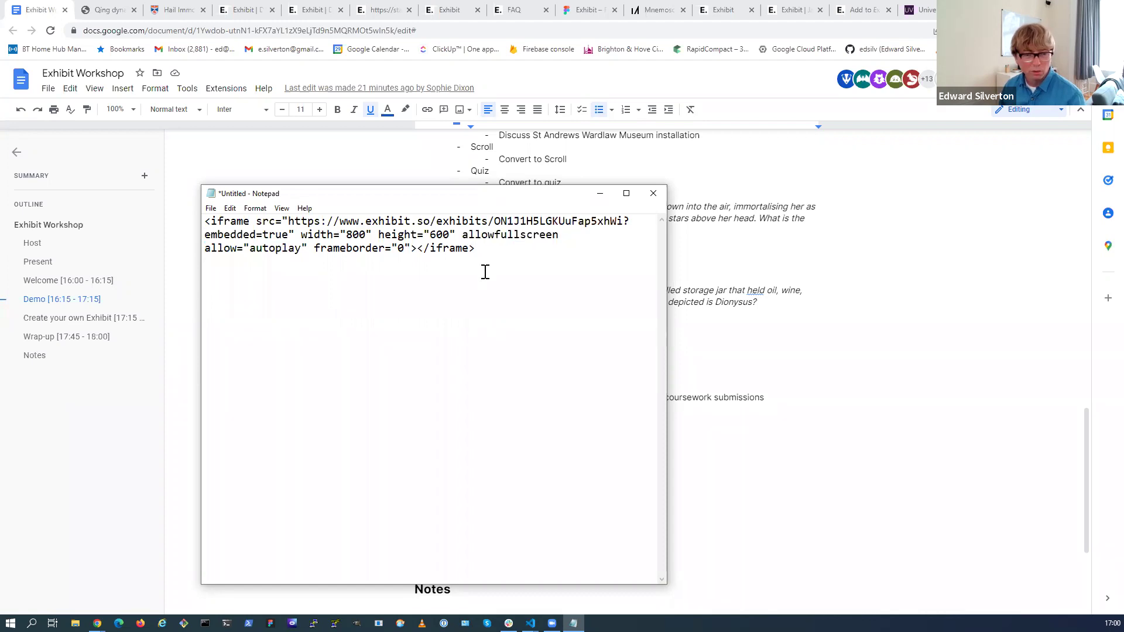
pyautogui.moveTo(494, 248); pyautogui.dragTo(79, 193)
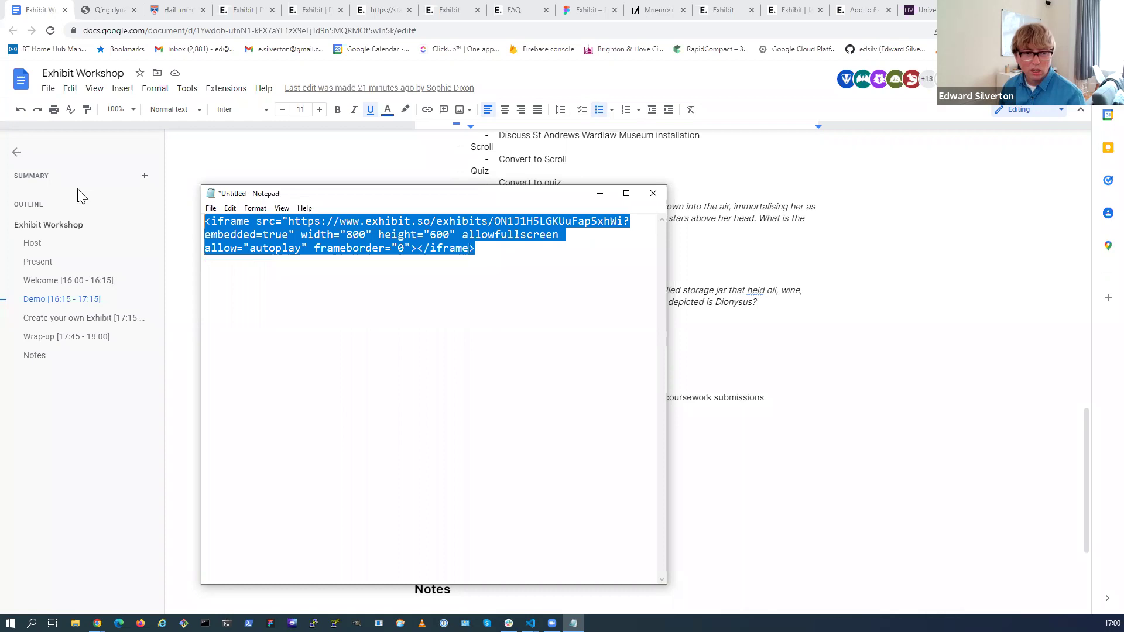
pyautogui.click(494, 250)
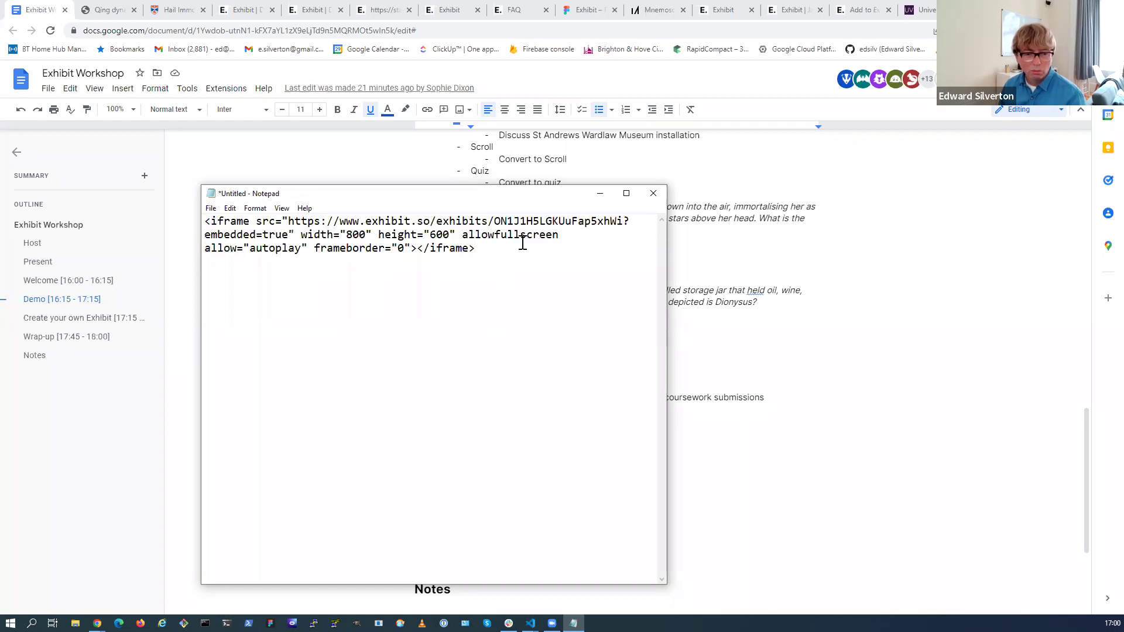
pyautogui.click(652, 194)
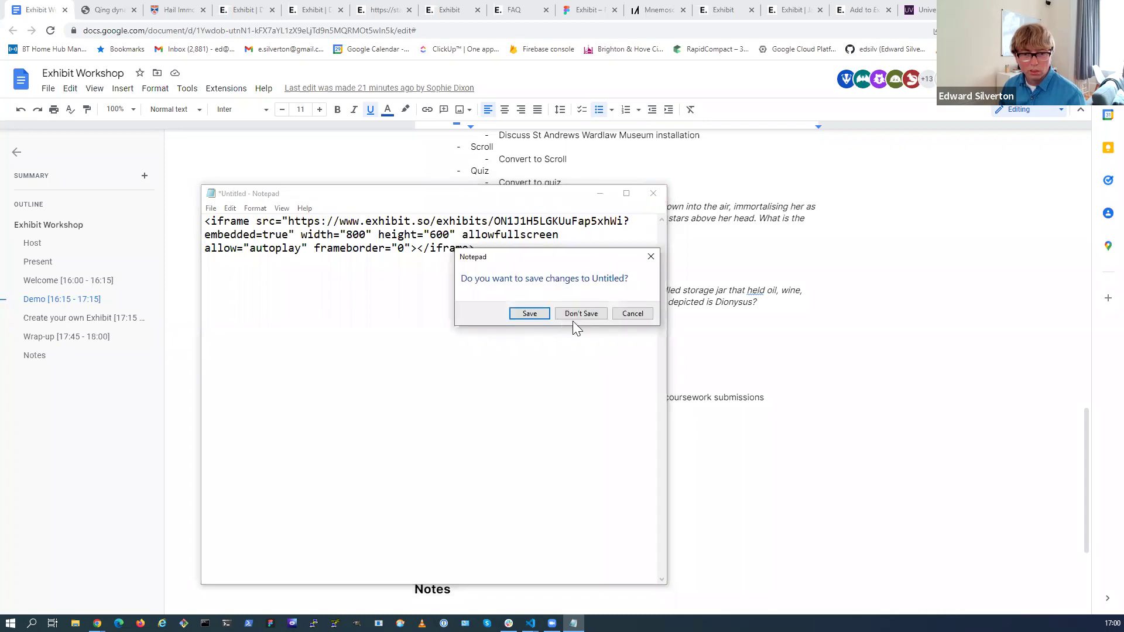
pyautogui.click(579, 314)
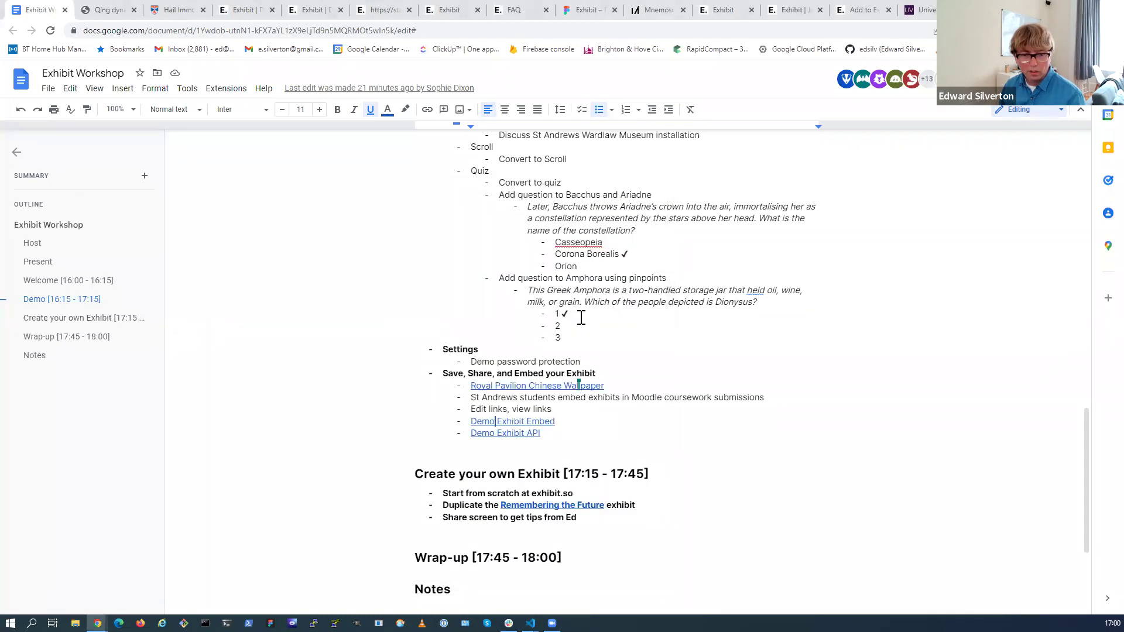
# - Open the 'Save, Share, and Embed Your Exhibit' docs and scroll down to the WordPress section
pyautogui.click(855, 10)
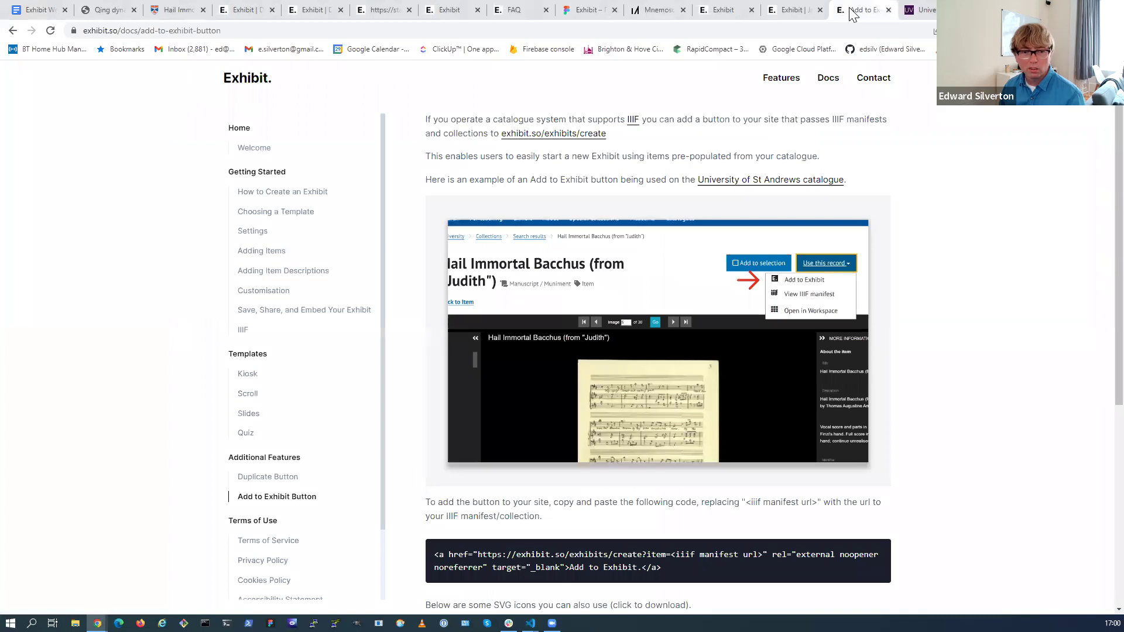
pyautogui.click(287, 314)
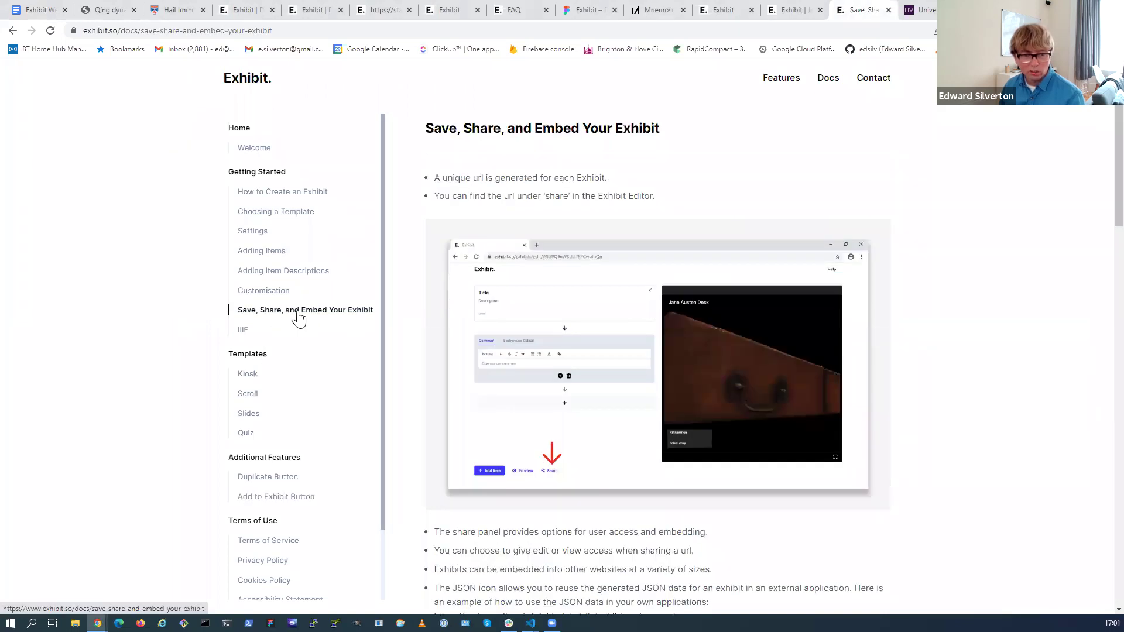
pyautogui.scroll(-5, 439, 260)
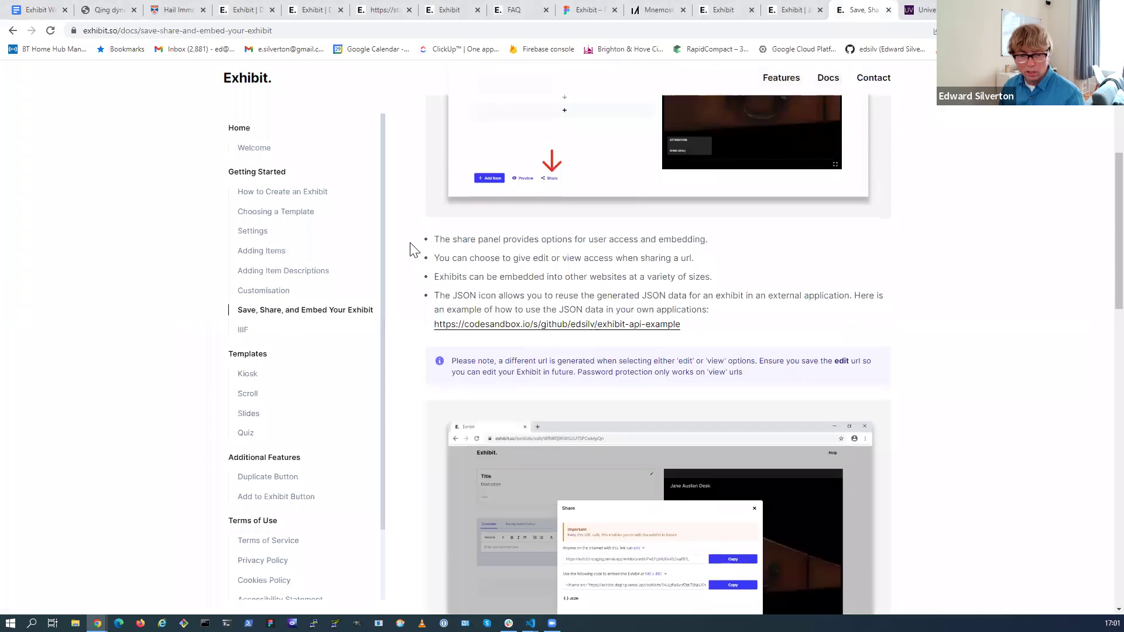
pyautogui.scroll(-6, 400, 258)
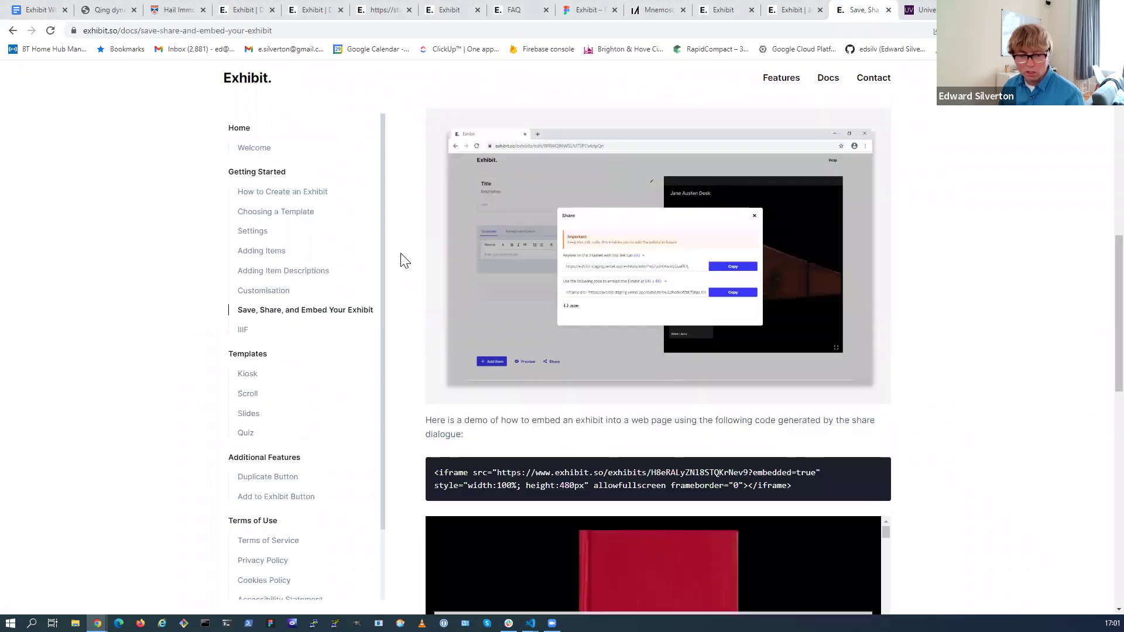
pyautogui.scroll(-3, 402, 264)
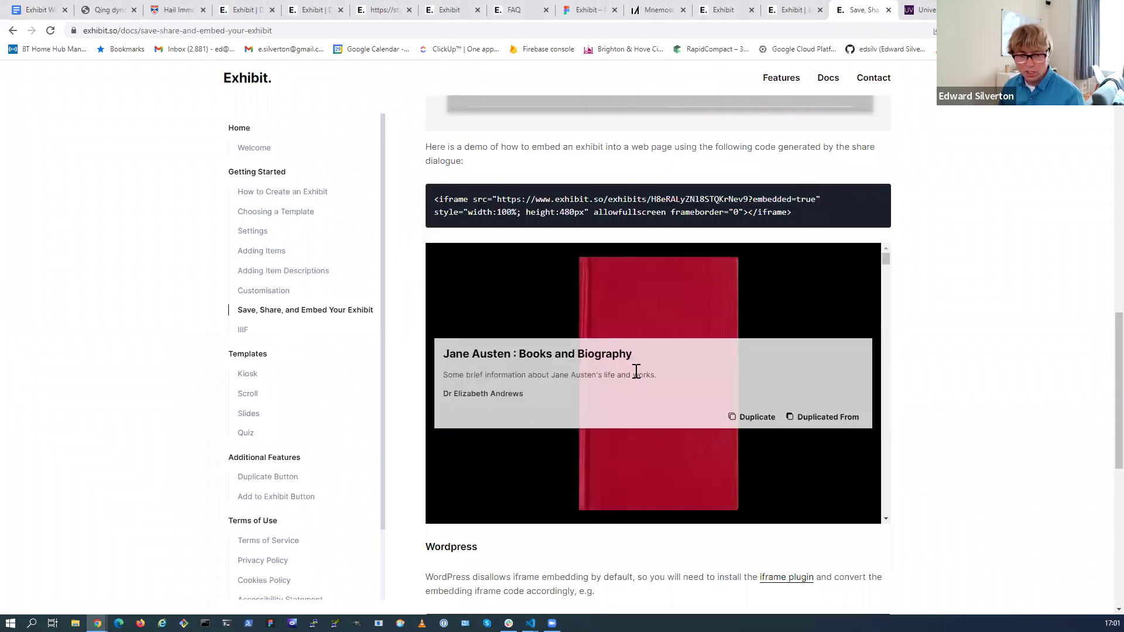
pyautogui.scroll(-2, 579, 336)
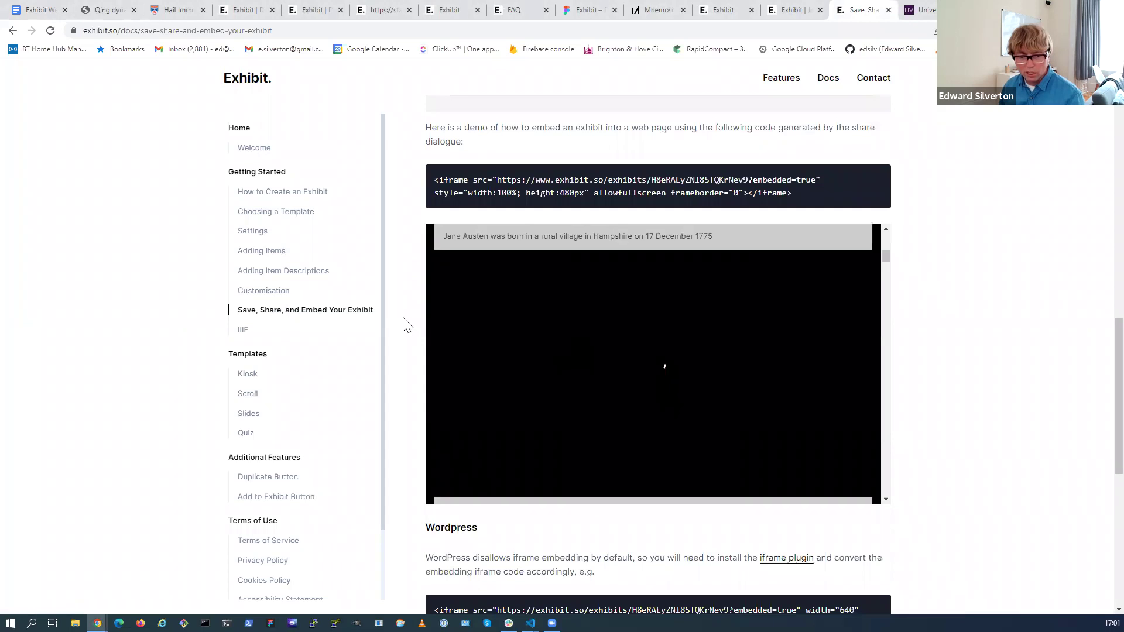
pyautogui.scroll(-4, 410, 322)
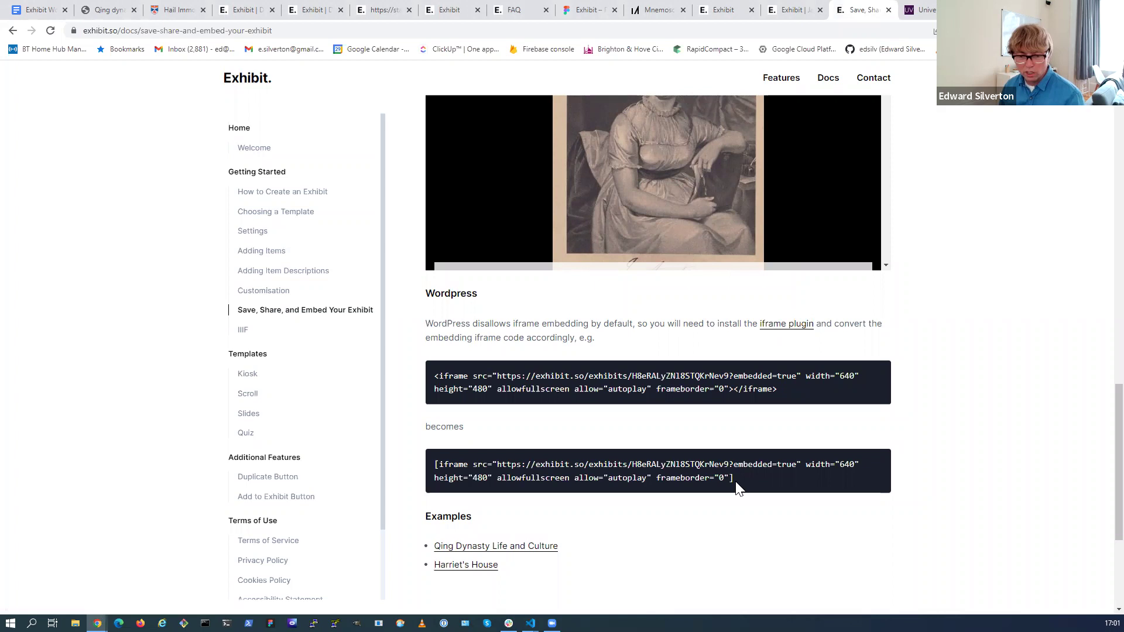
# - Highlight the converted WordPress shortcode block, then deselect it
pyautogui.moveTo(735, 474); pyautogui.dragTo(431, 466)
pyautogui.click(433, 466)
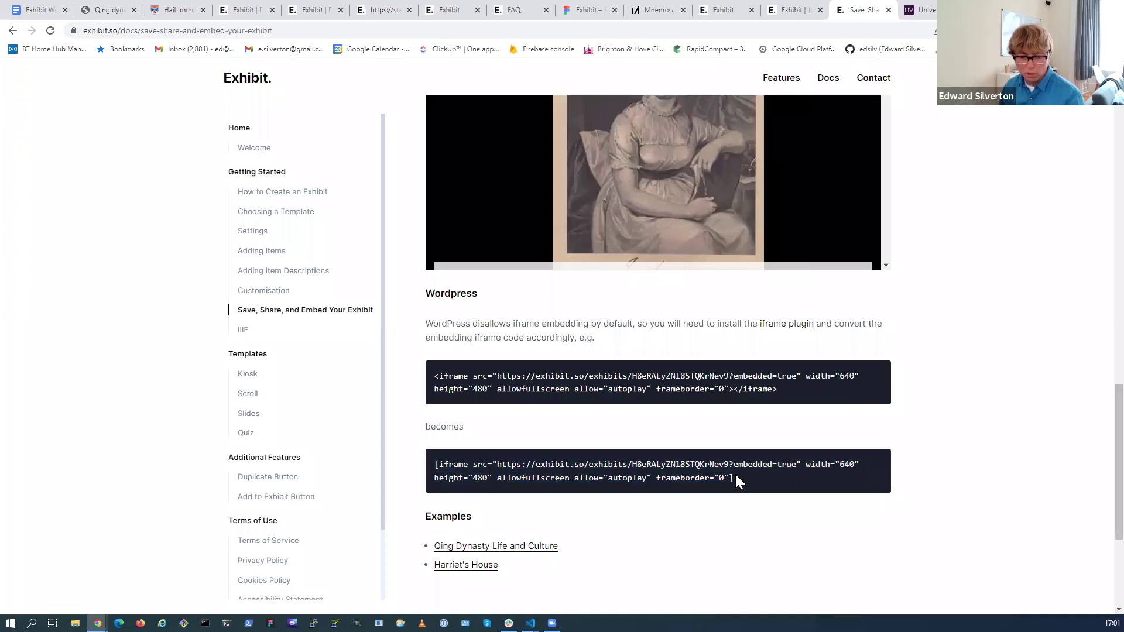
pyautogui.scroll(-2, 732, 475)
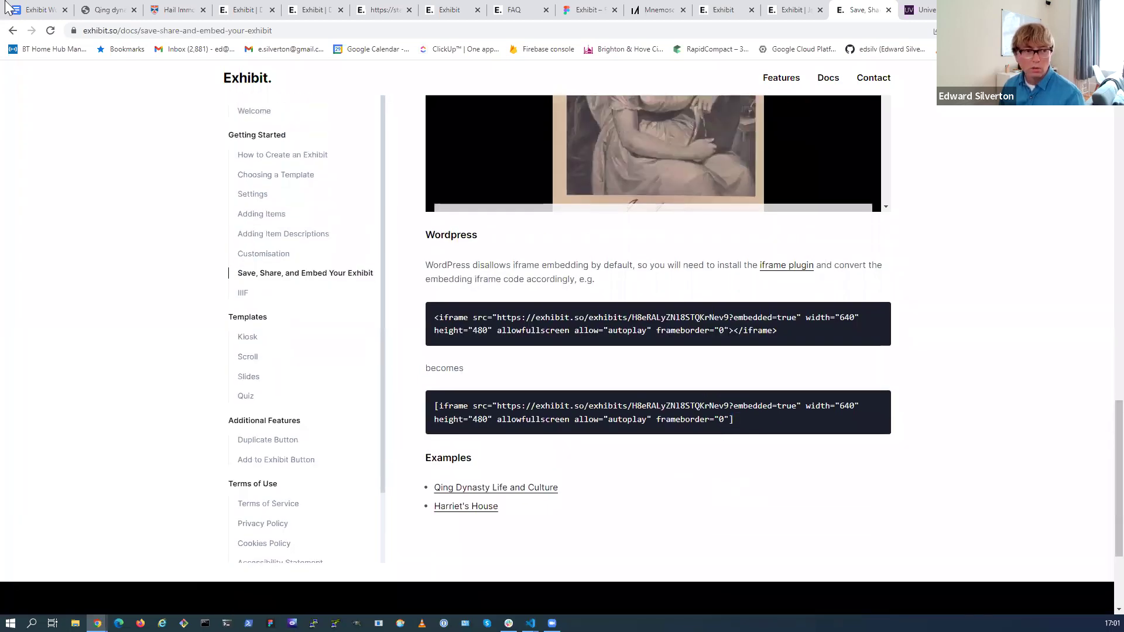
# - From the Exhibit Workshop notes, follow the Demo Exhibit API link to the docs
pyautogui.click(32, 11)
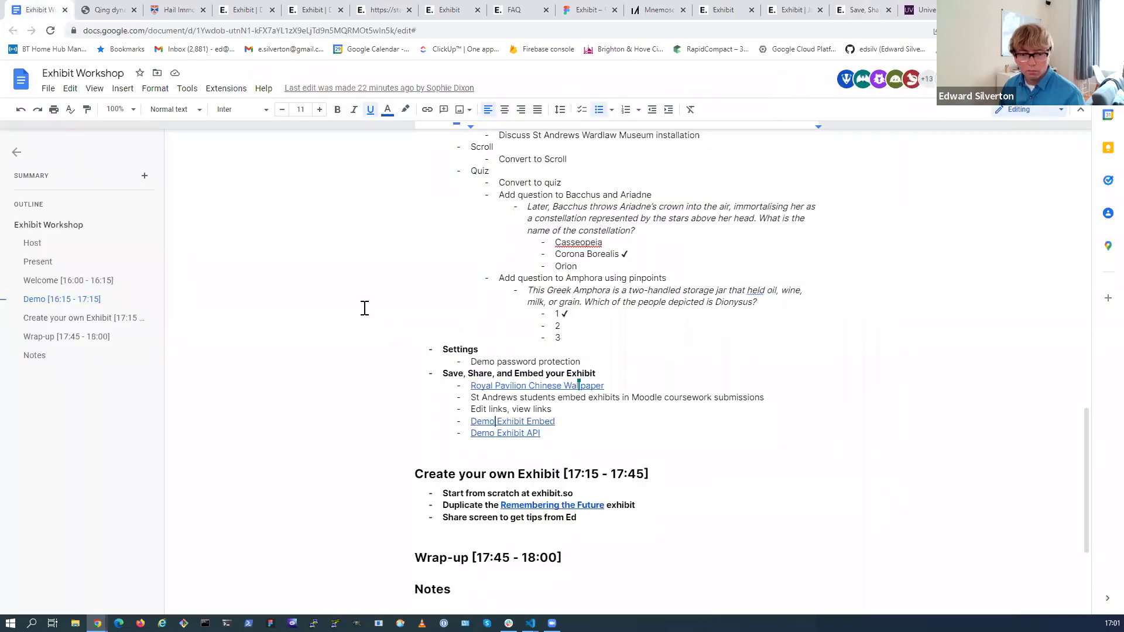
pyautogui.click(517, 436)
pyautogui.click(520, 452)
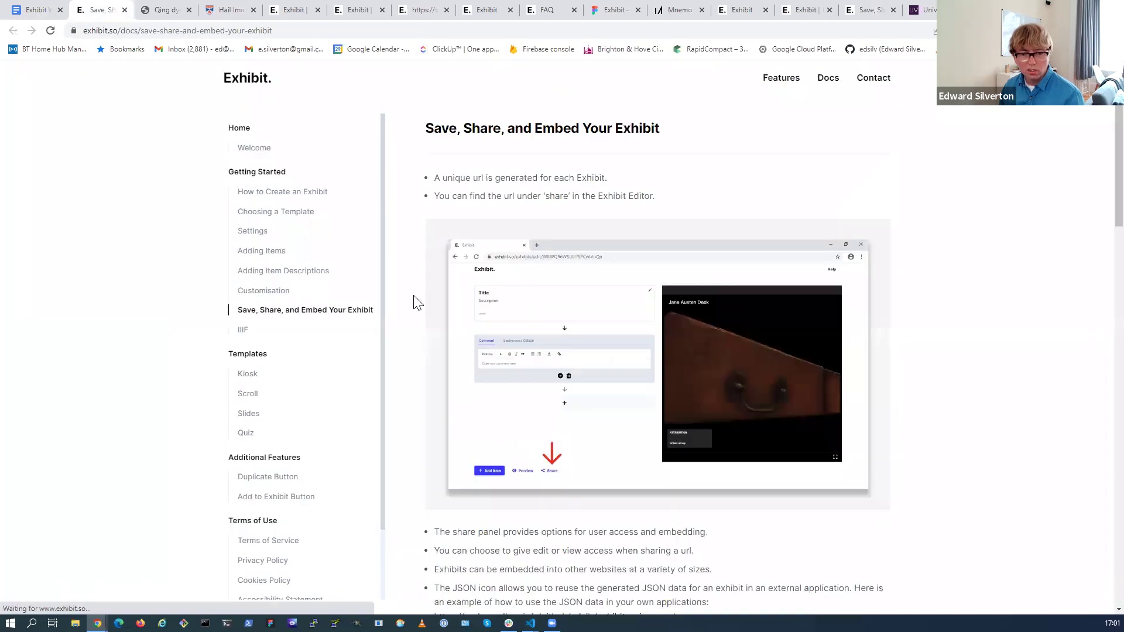
# - Open the docs' CodeSandbox API example in a background tab and return to the exhibit editor
pyautogui.scroll(-6, 409, 253)
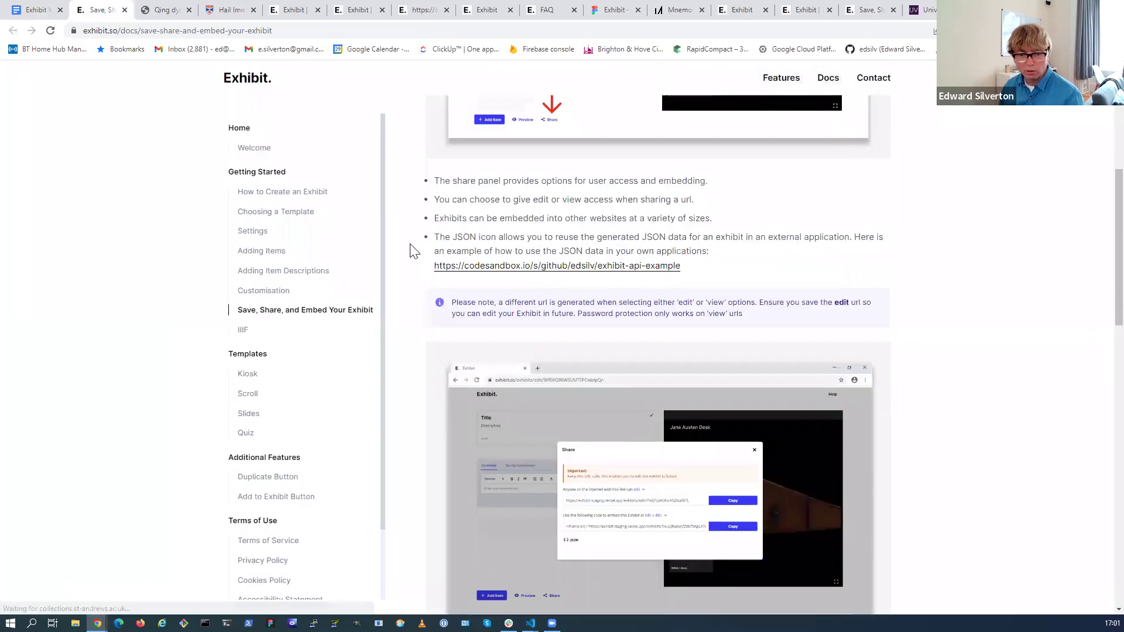
pyautogui.scroll(-3, 403, 228)
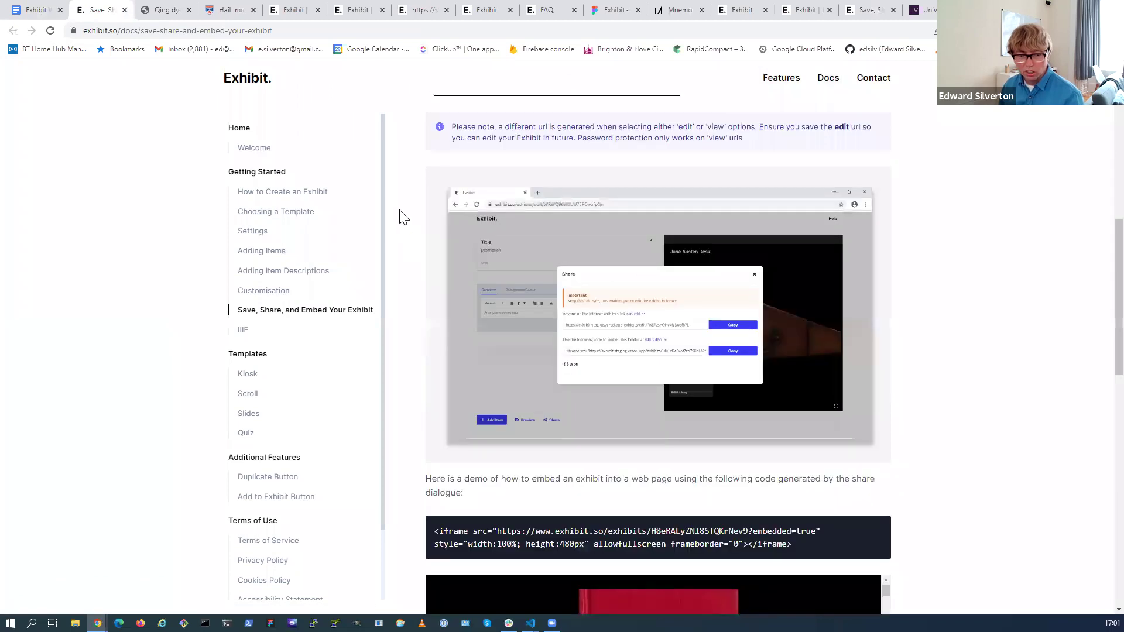
pyautogui.scroll(-6, 400, 214)
pyautogui.scroll(-4, 402, 220)
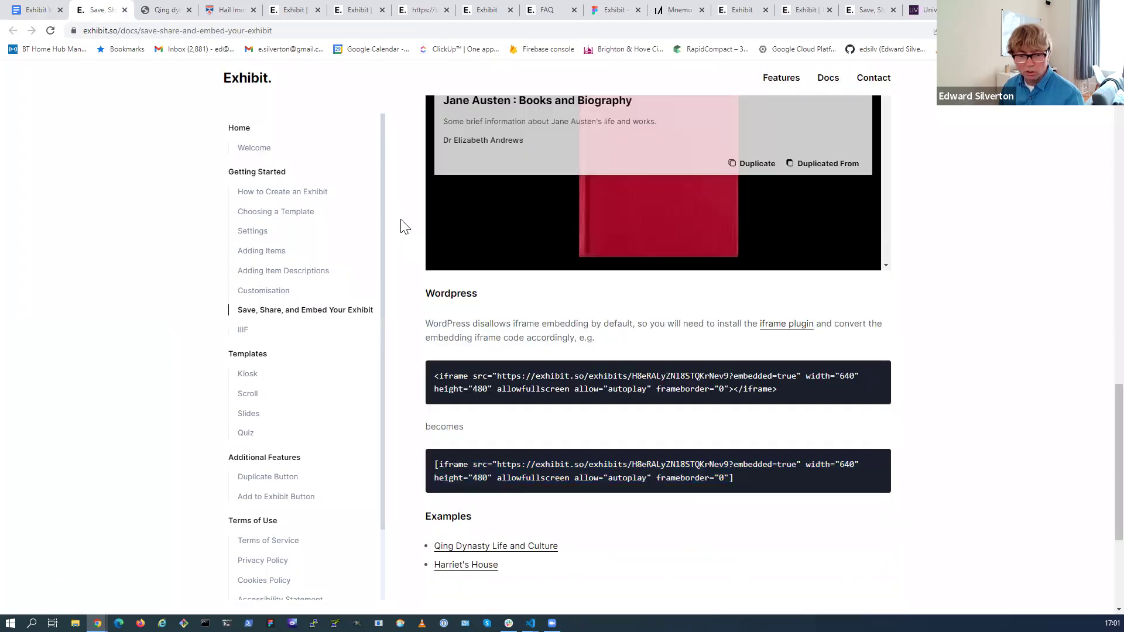
pyautogui.scroll(-2, 403, 227)
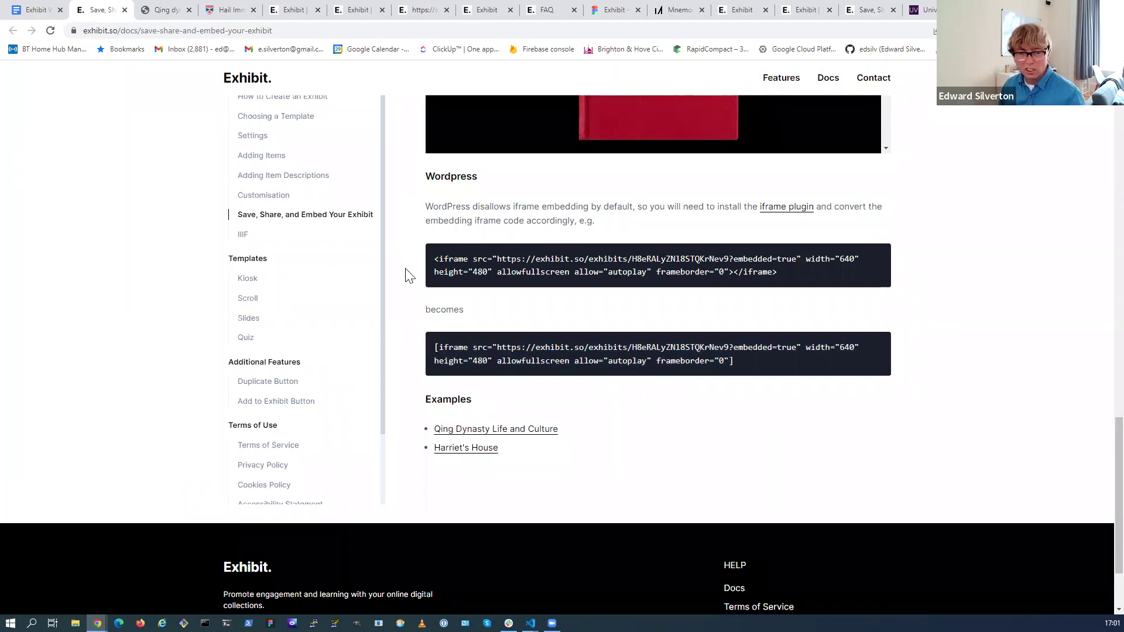
pyautogui.scroll(9, 405, 274)
pyautogui.scroll(7, 403, 281)
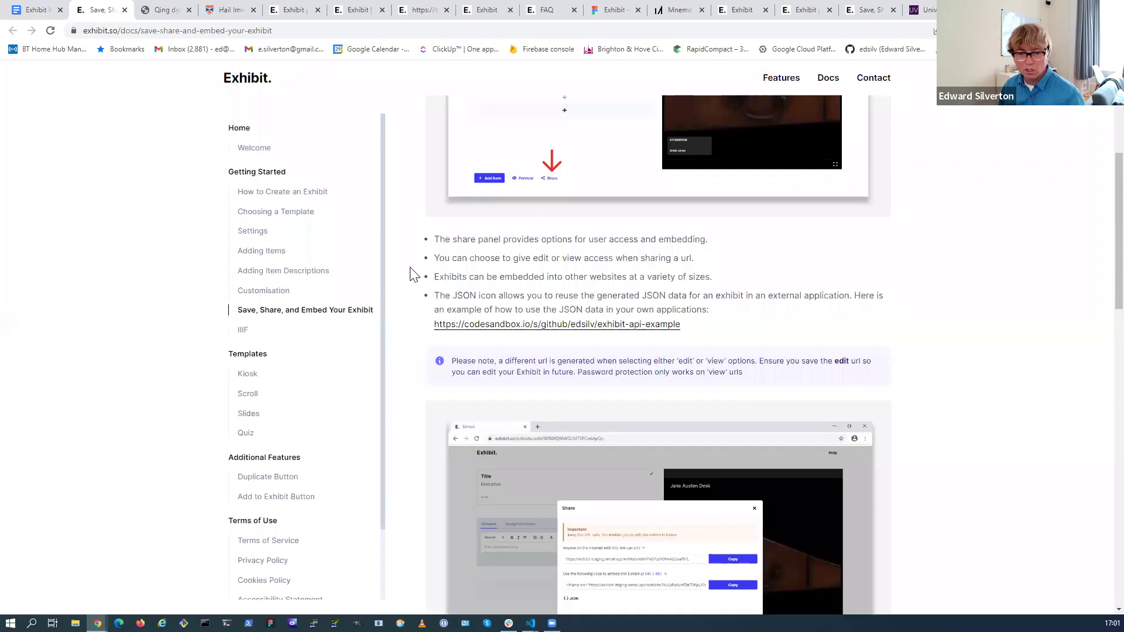
pyautogui.middleClick(545, 331)
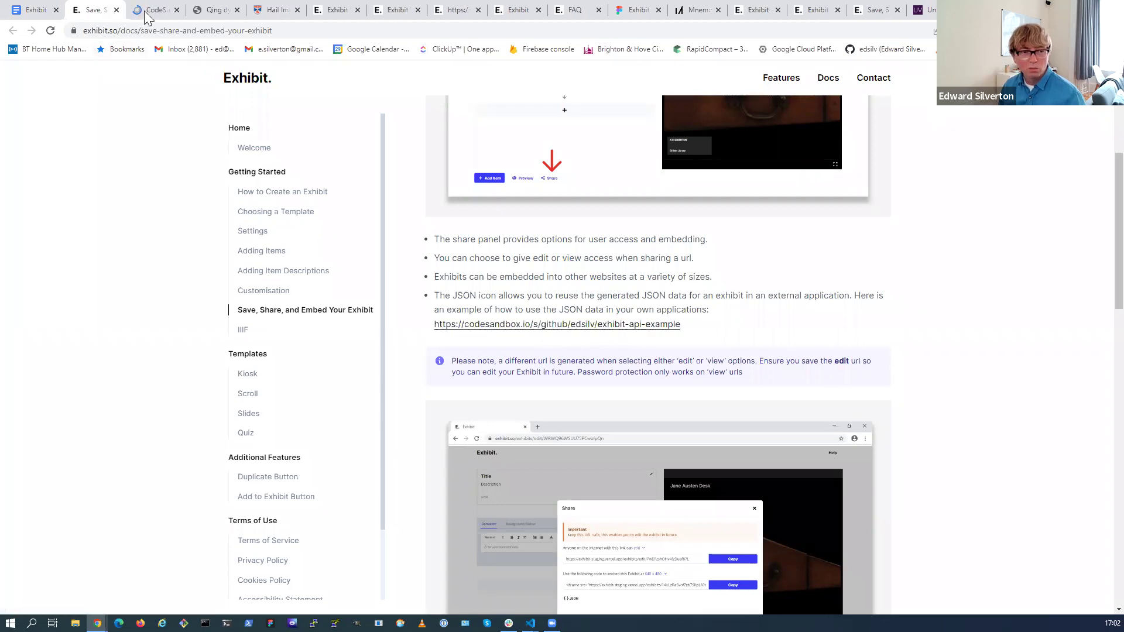
pyautogui.click(319, 10)
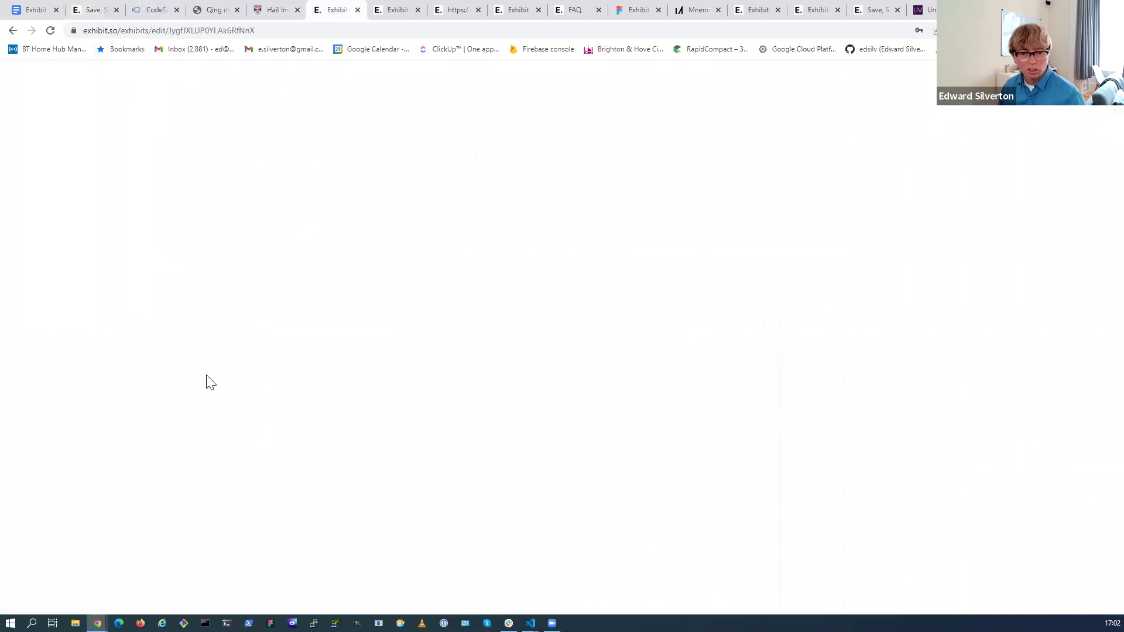
# - Open the Dionysus exhibit's {..} JSON data from the Share dialog and scroll through its quiz annotations
pyautogui.click(328, 458)
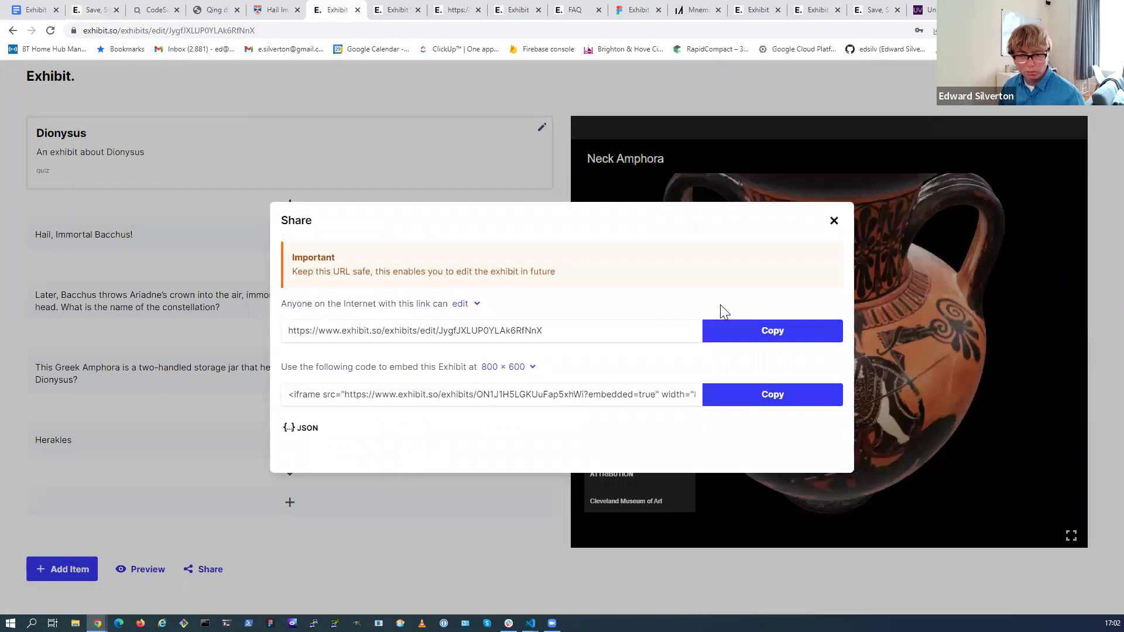
pyautogui.click(309, 440)
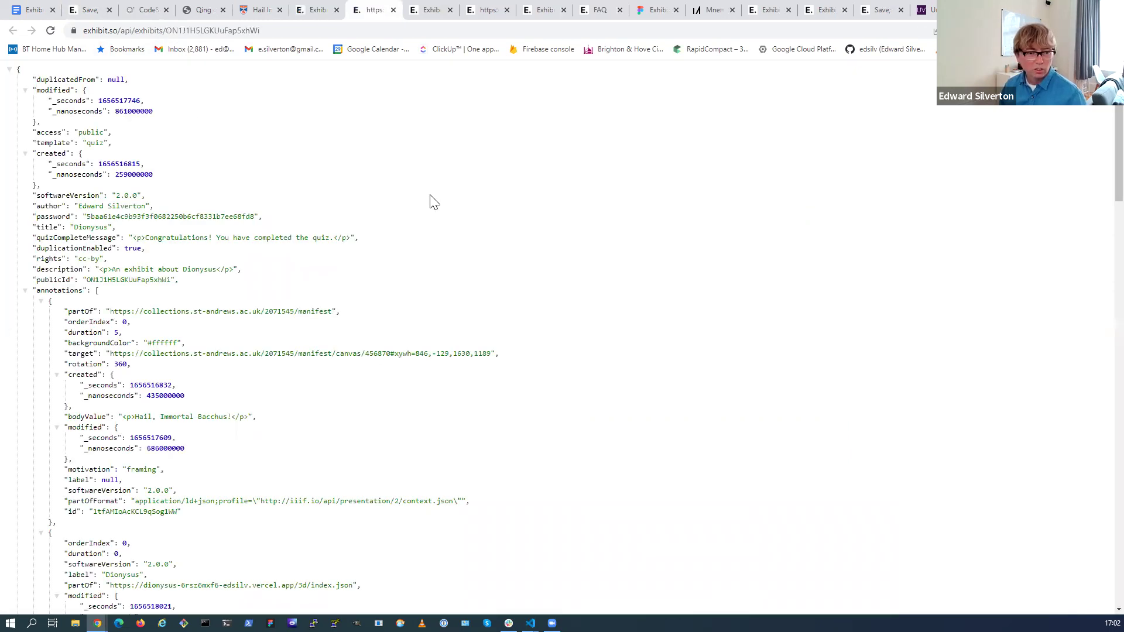
pyautogui.scroll(-9, 416, 183)
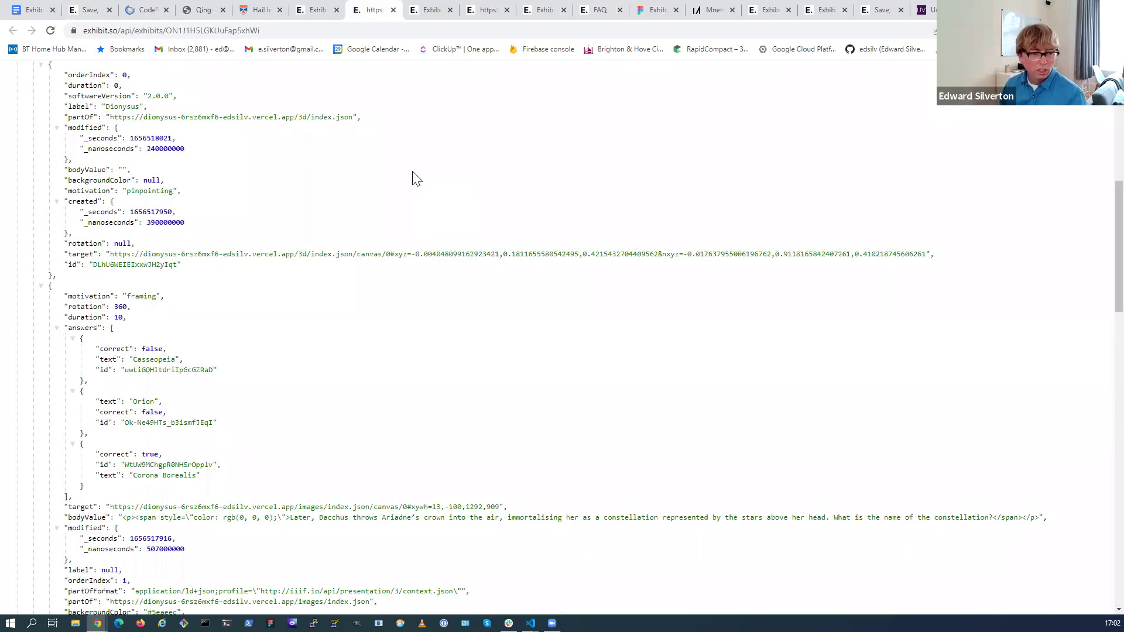
pyautogui.scroll(-5, 414, 178)
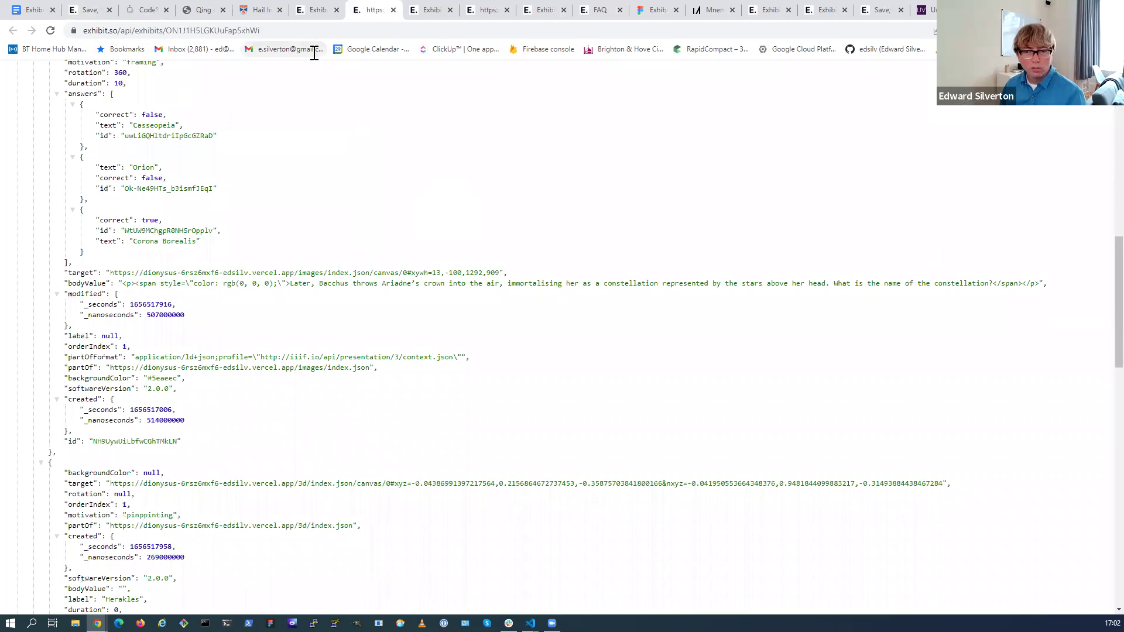
pyautogui.scroll(-5, 368, 193)
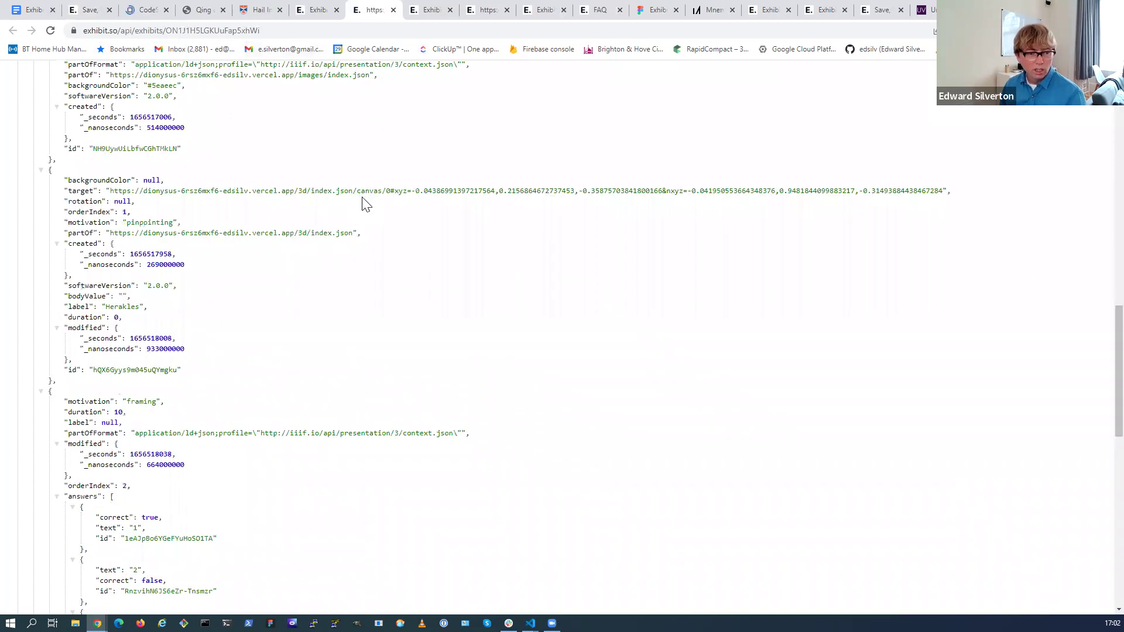
pyautogui.scroll(12, 362, 202)
pyautogui.scroll(5, 352, 214)
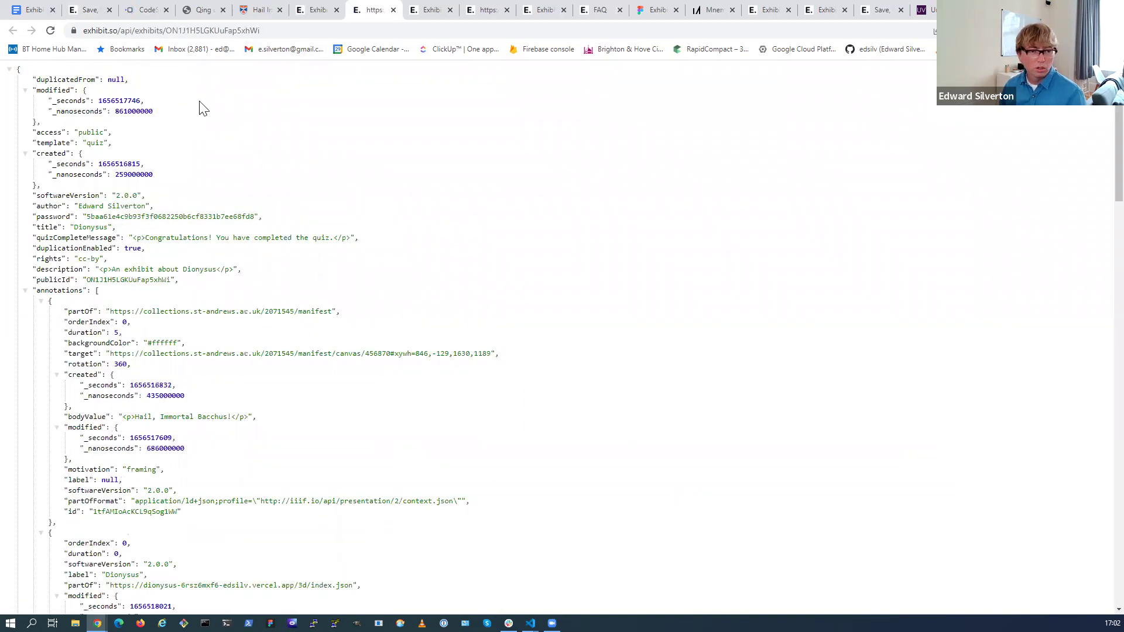
pyautogui.click(150, 14)
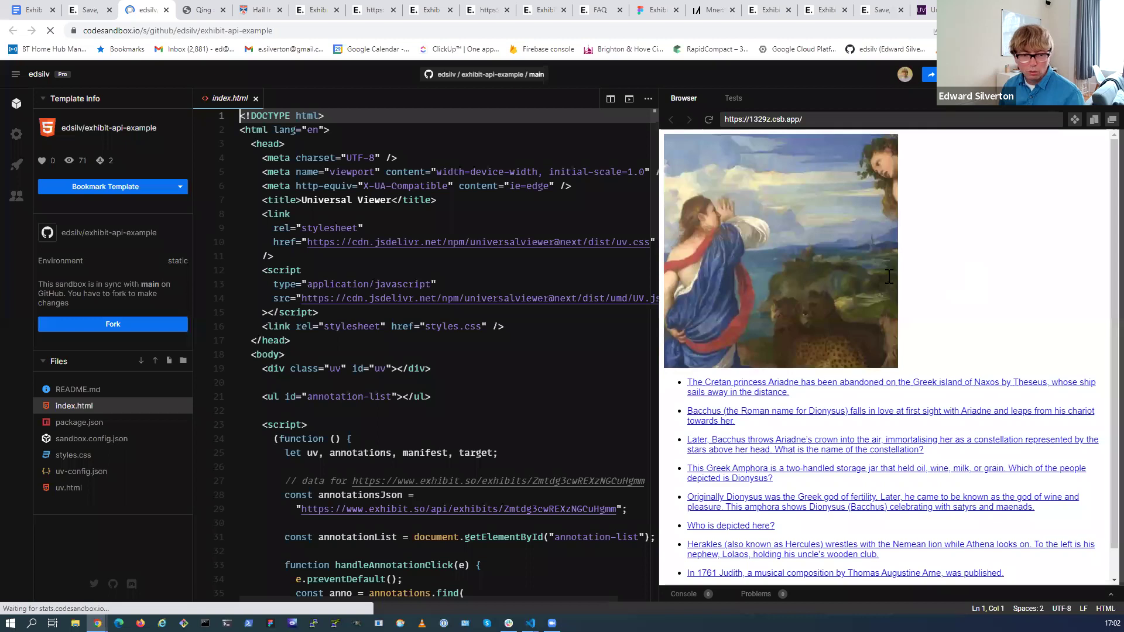
# - In the CodeSandbox preview, click the Bacchus leaping and Greek Amphora captions to load their images
pyautogui.scroll(-2, 511, 331)
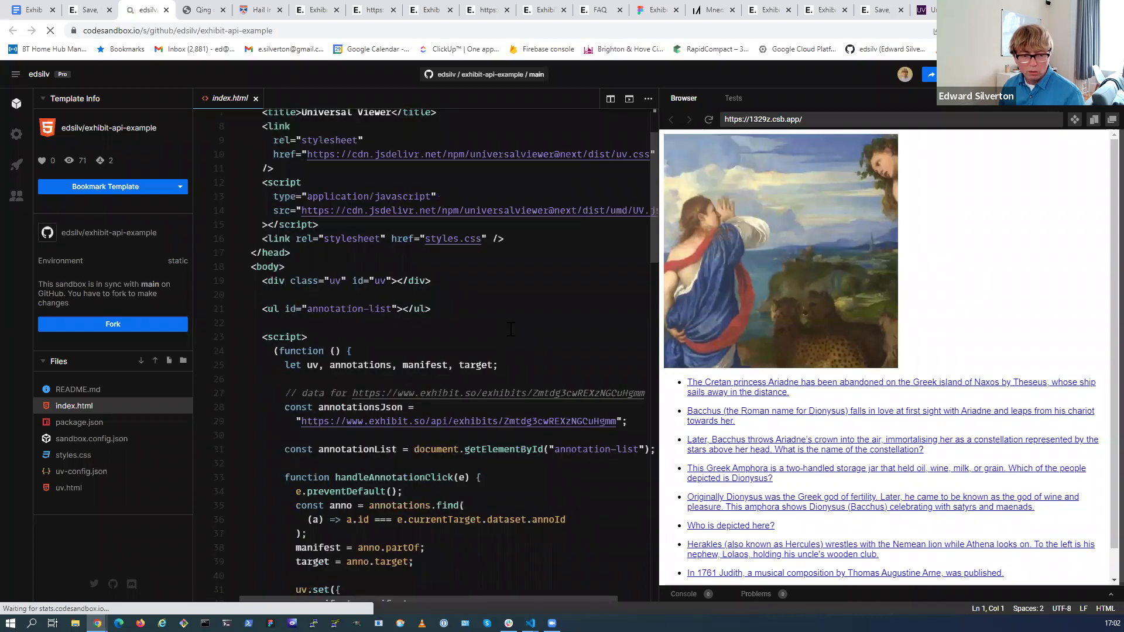
pyautogui.scroll(-5, 511, 330)
pyautogui.scroll(-2, 491, 343)
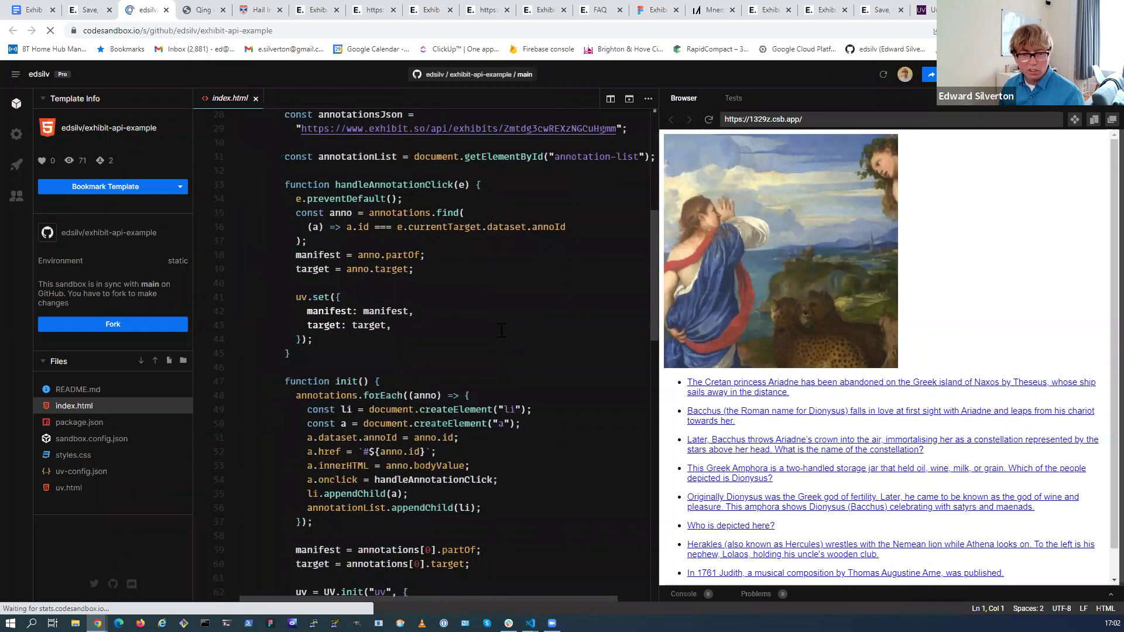
pyautogui.scroll(2, 491, 343)
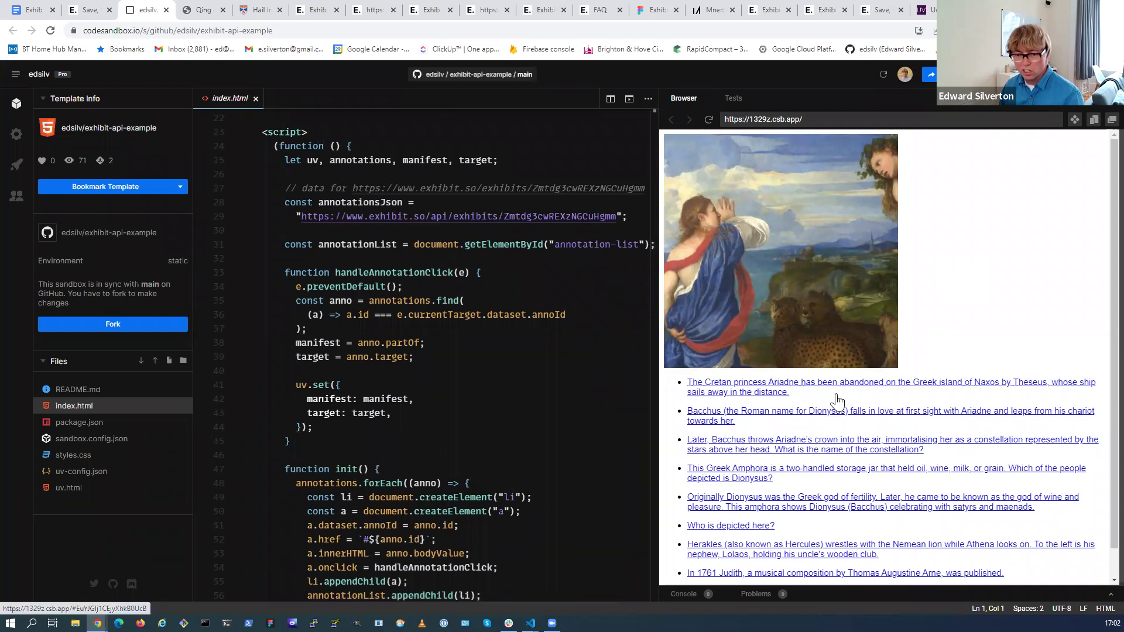
pyautogui.click(834, 416)
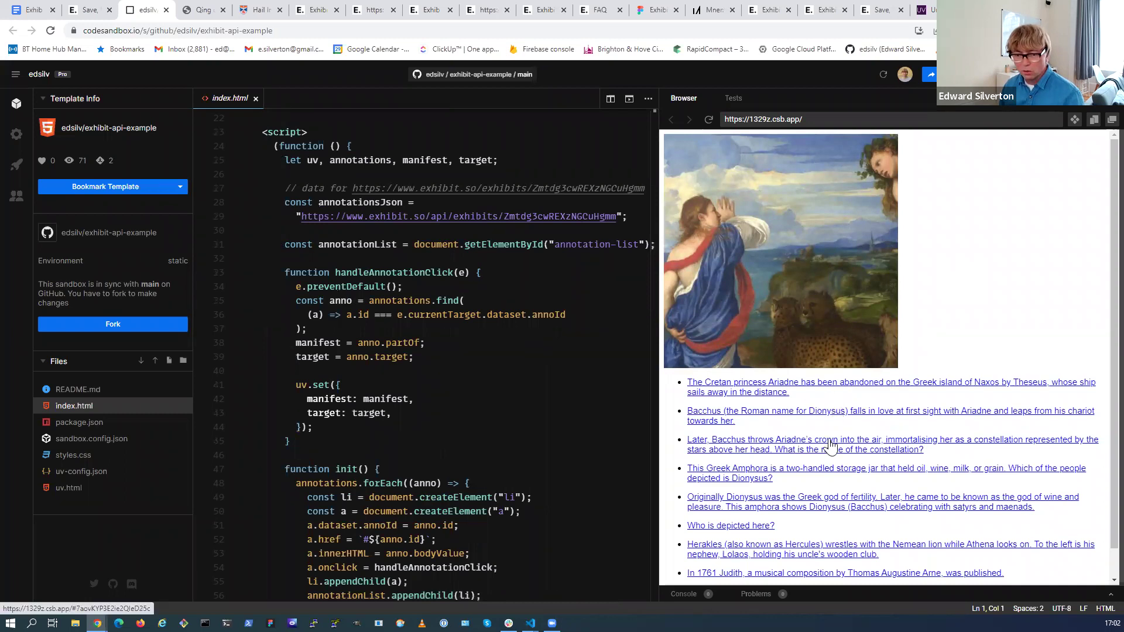
pyautogui.click(822, 475)
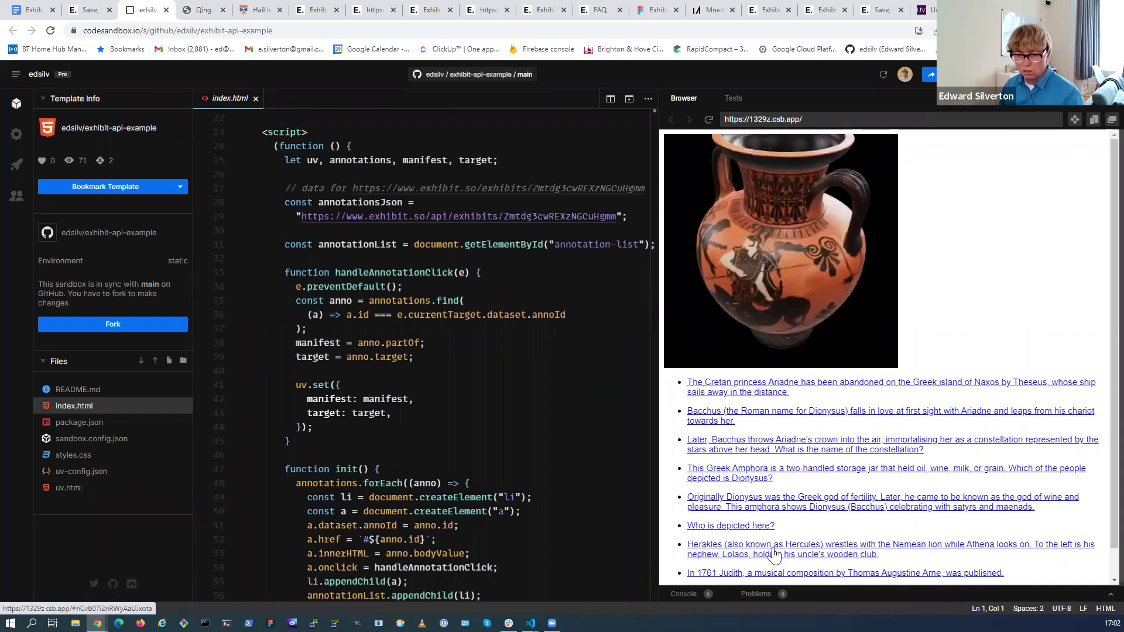
pyautogui.scroll(-1, 807, 496)
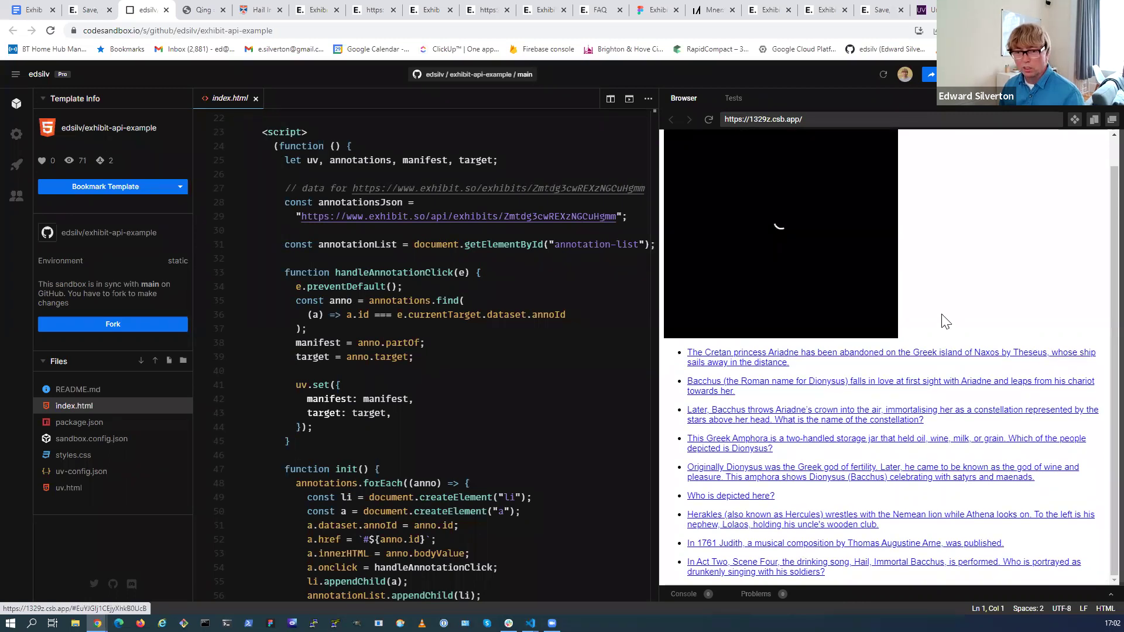
pyautogui.scroll(1, 935, 319)
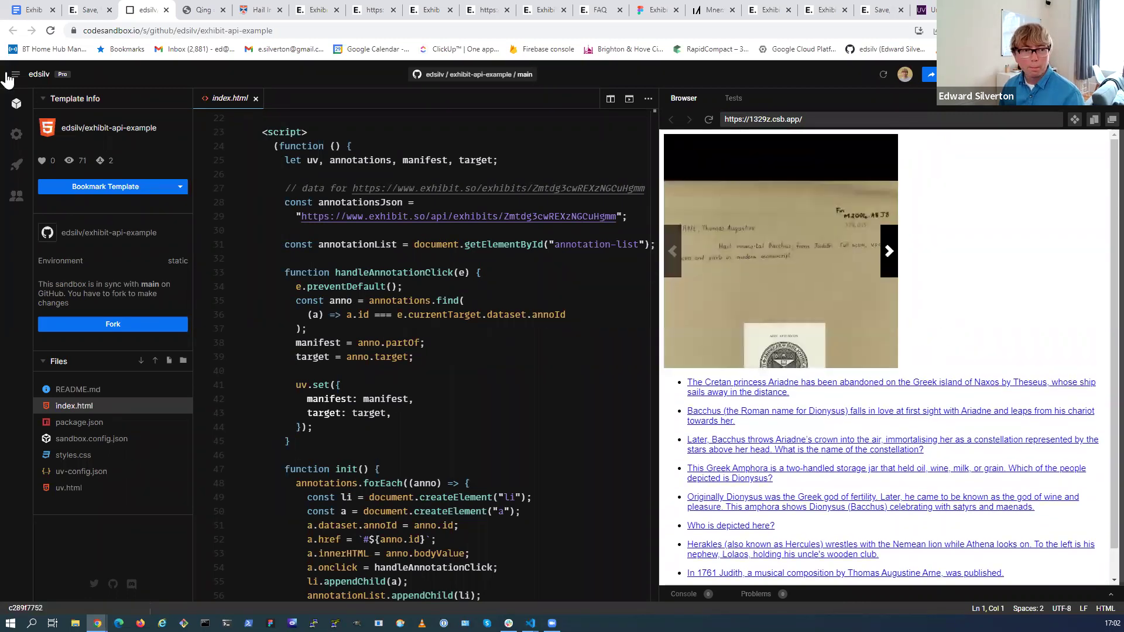
# - Close the CodeSandbox, Qing dynasty and Save, Share docs tabs, returning to the workshop notes
pyautogui.click(167, 10)
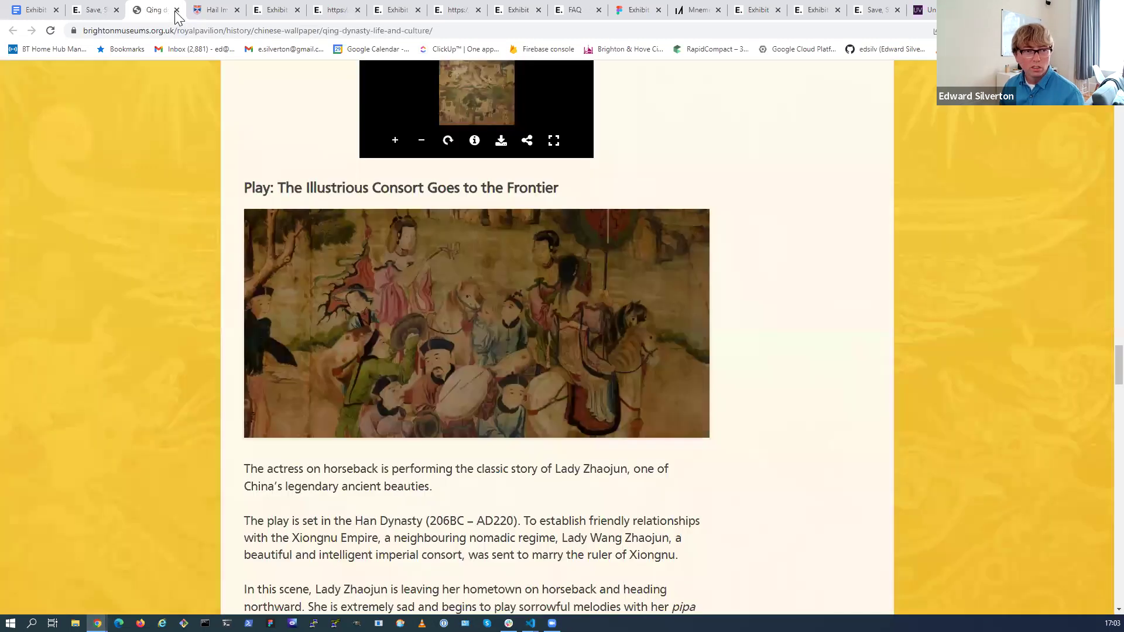
pyautogui.hotkey('ctrl', 'w')
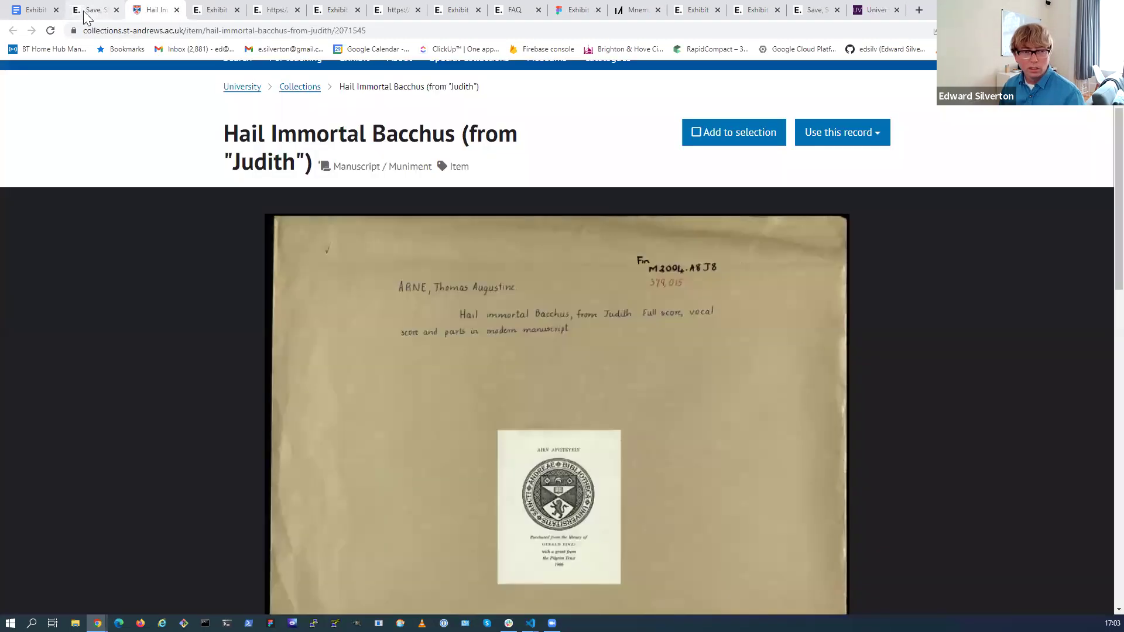
pyautogui.click(93, 13)
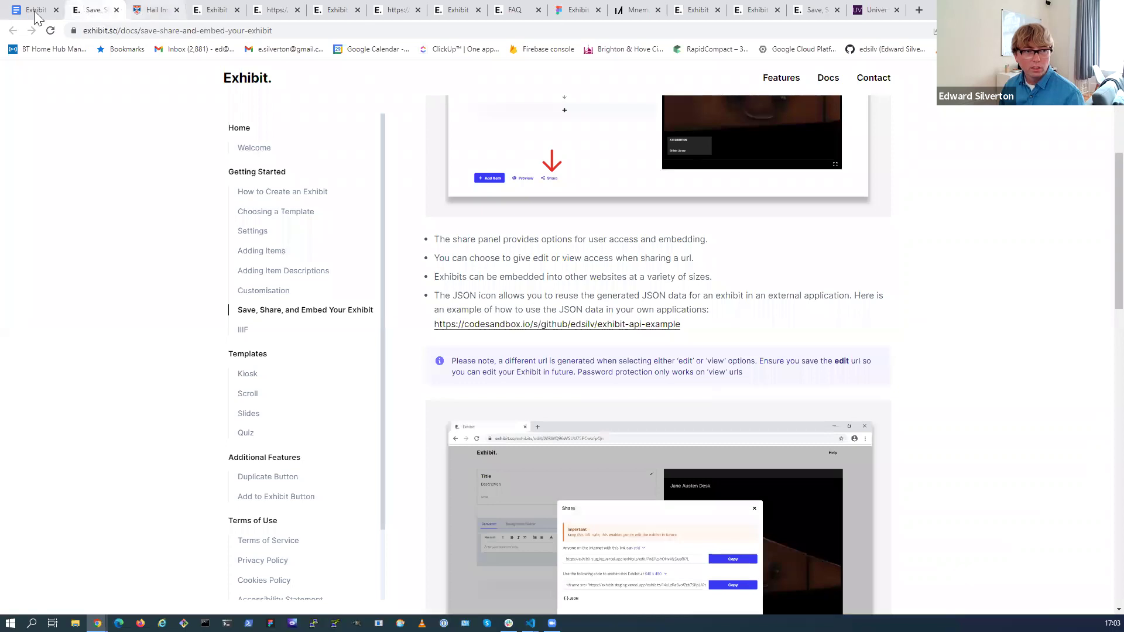
pyautogui.hotkey('ctrl', 'w')
pyautogui.hotkey('ctrl', 'shift', 'Tab')
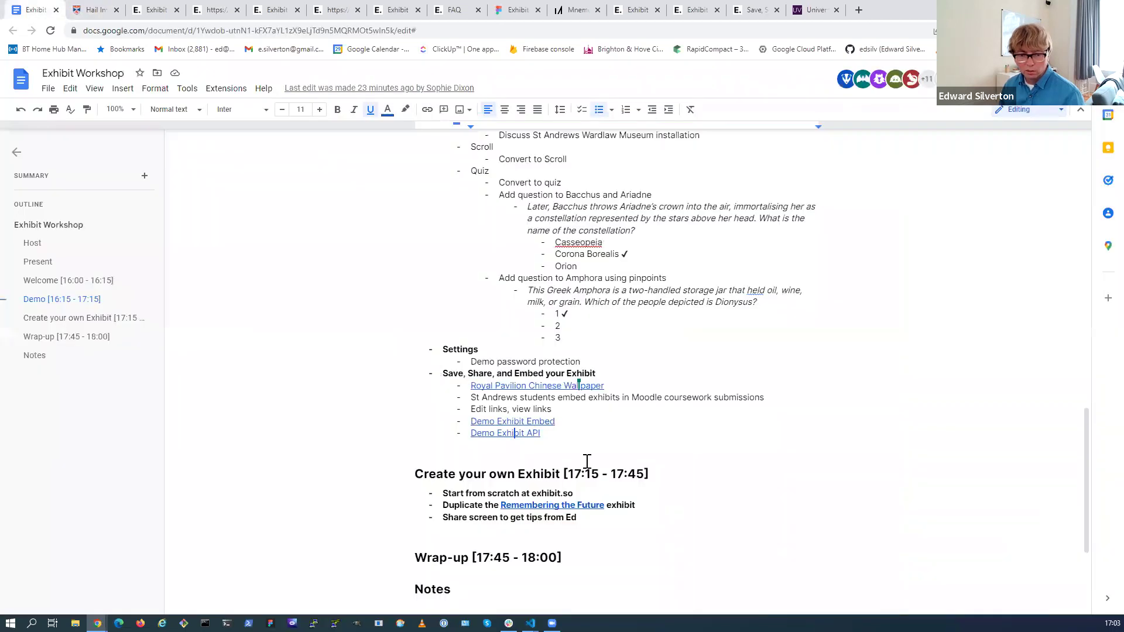
# - Open the Remembering the Future exhibit link from the notes in a new tab
pyautogui.click(588, 443)
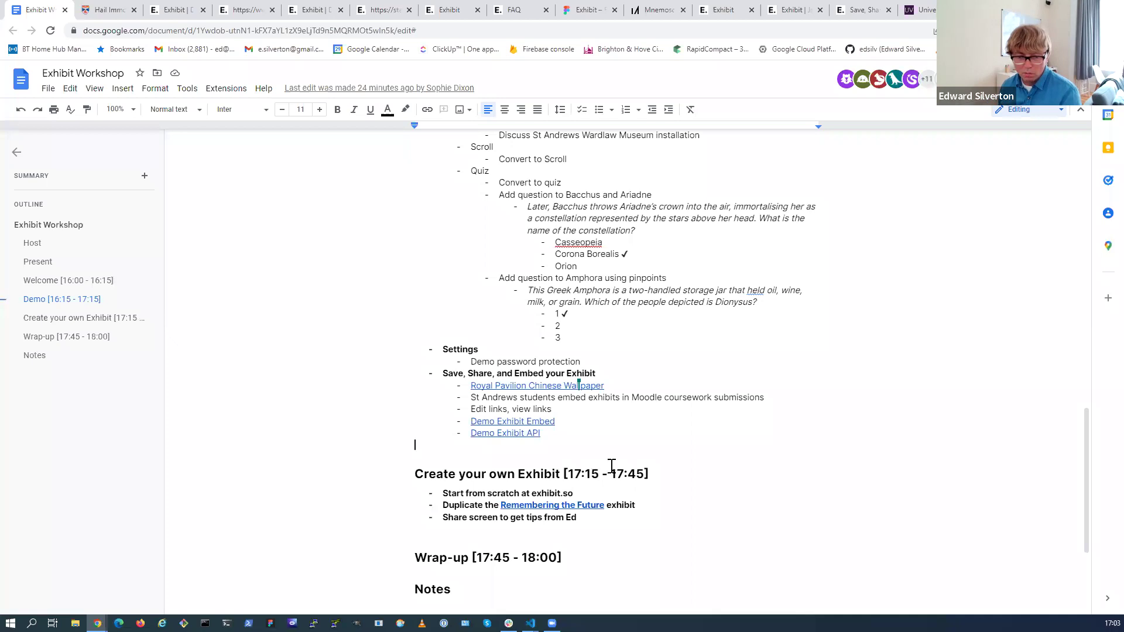
pyautogui.scroll(-1, 611, 466)
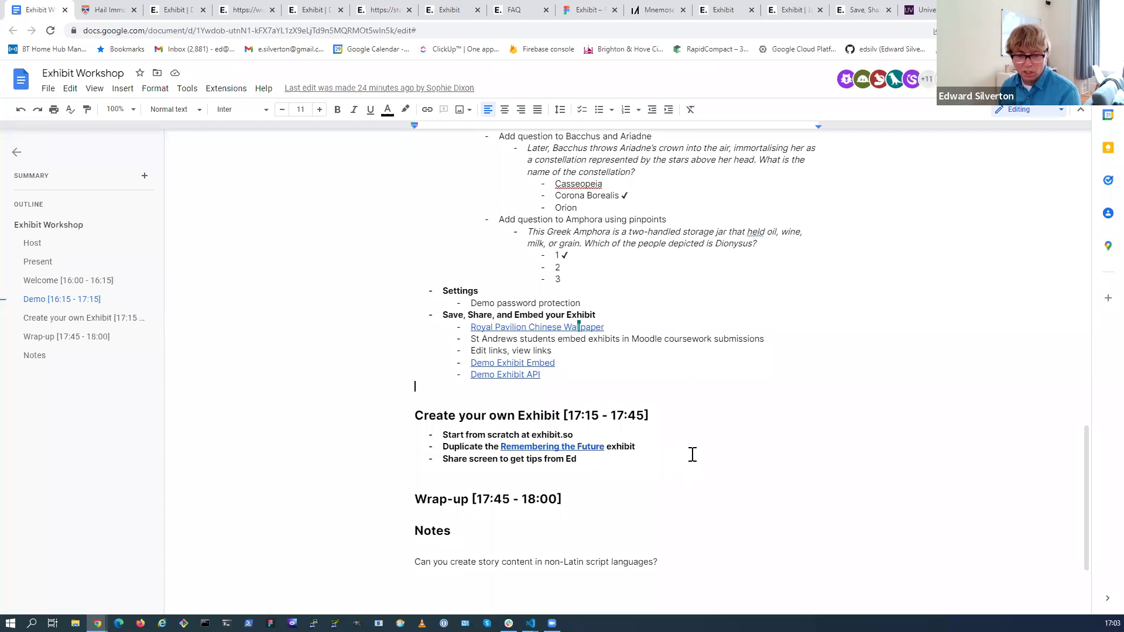
pyautogui.click(567, 447)
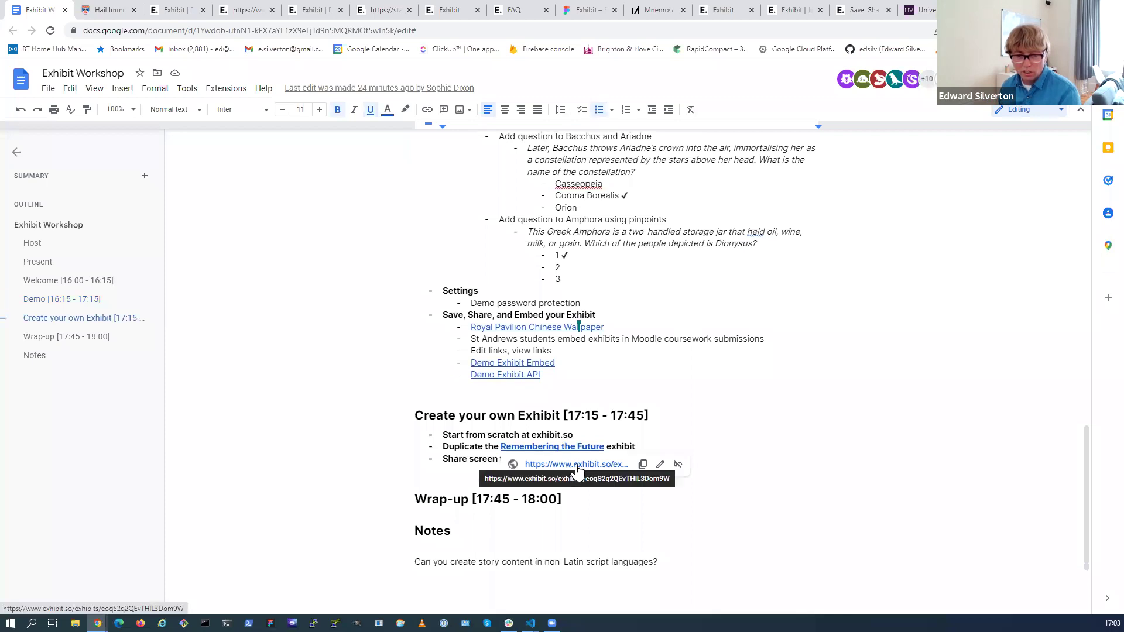
pyautogui.click(577, 465)
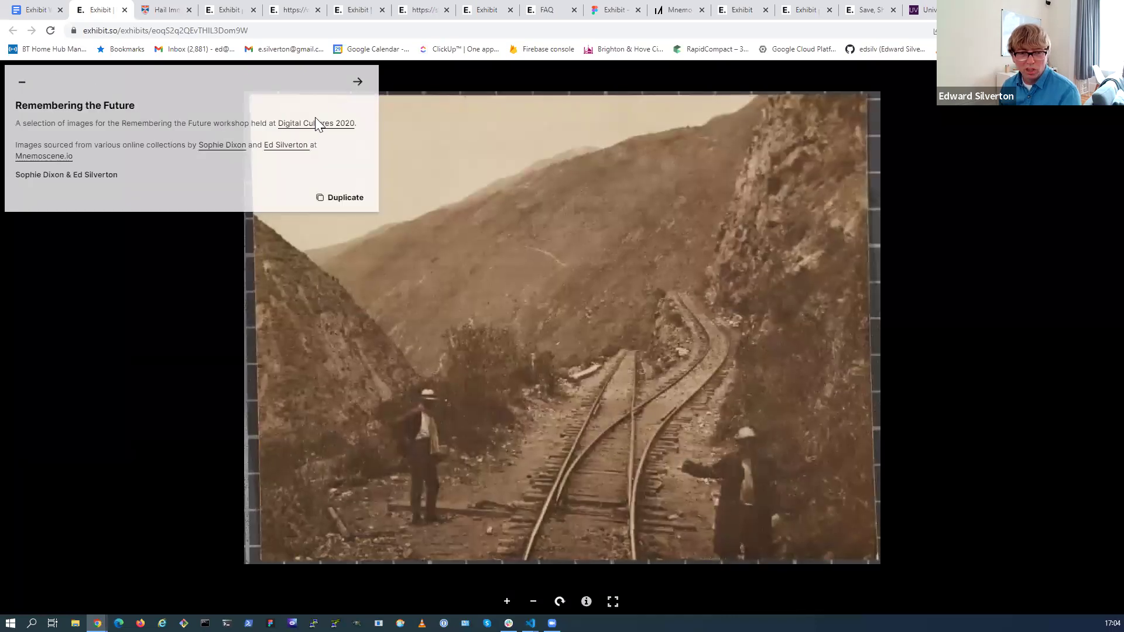
# - Advance two images to the Timber thinning project photo, reload, and return to the workshop notes
pyautogui.click(358, 85)
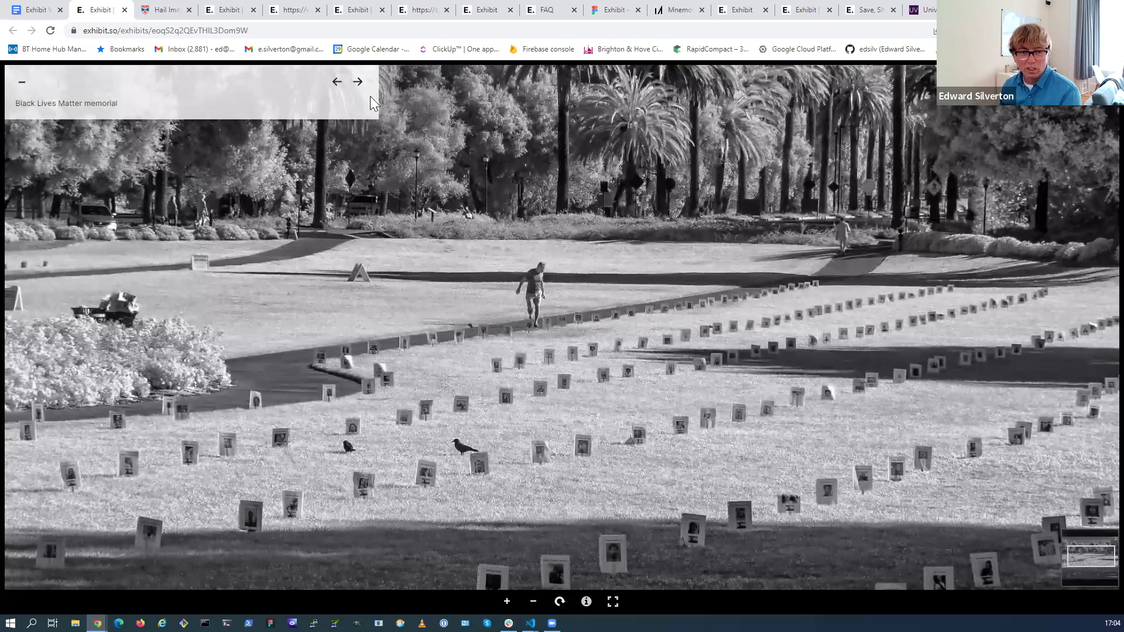
pyautogui.click(357, 83)
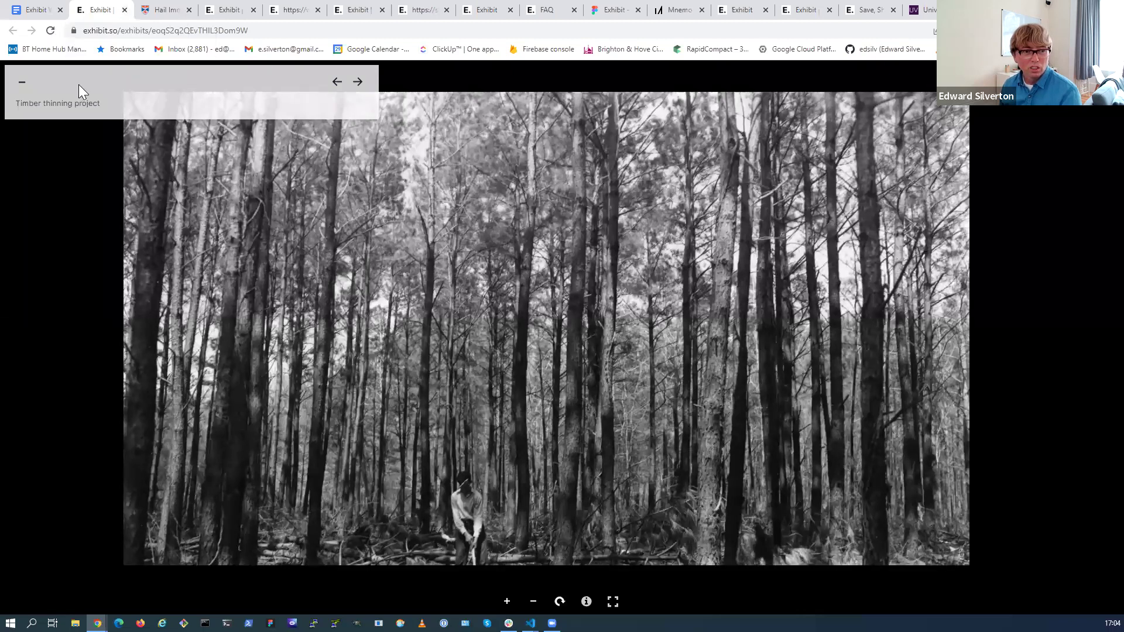
pyautogui.press('F5')
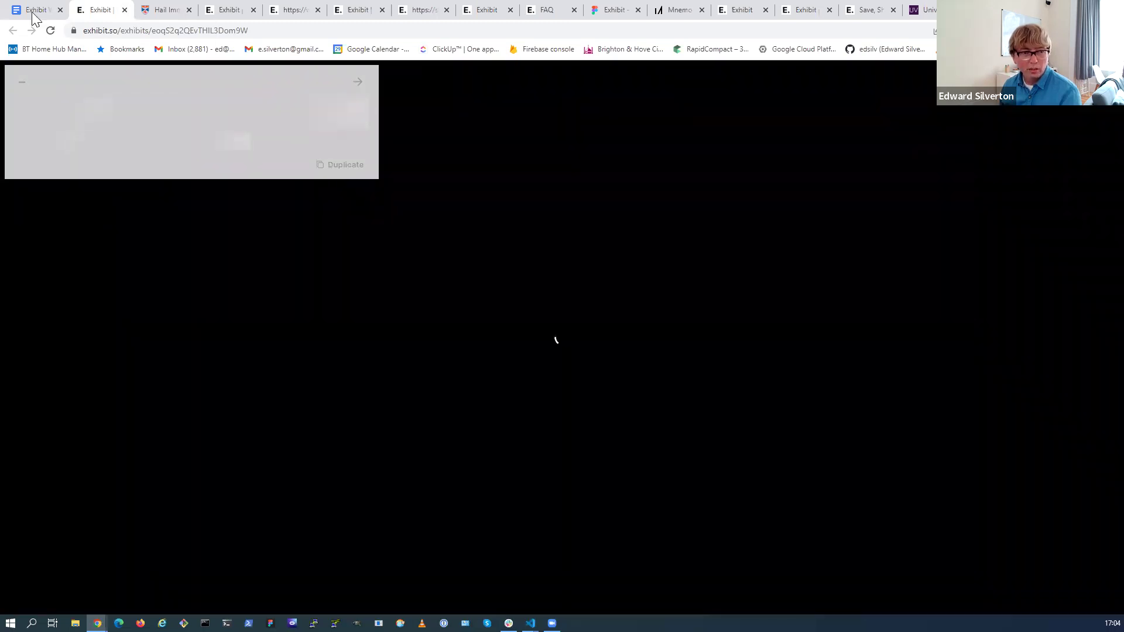
pyautogui.hotkey('ctrl', 'shift', 'Tab')
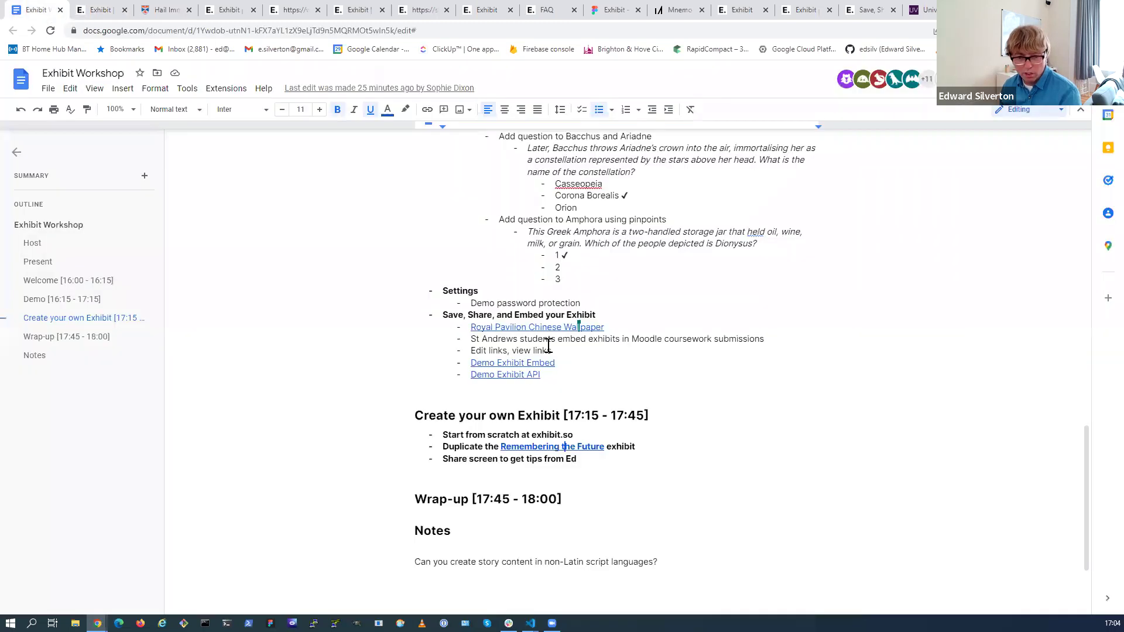
# - Reveal the Remembering the Future link and switch back to that exhibit's tab
pyautogui.click(537, 447)
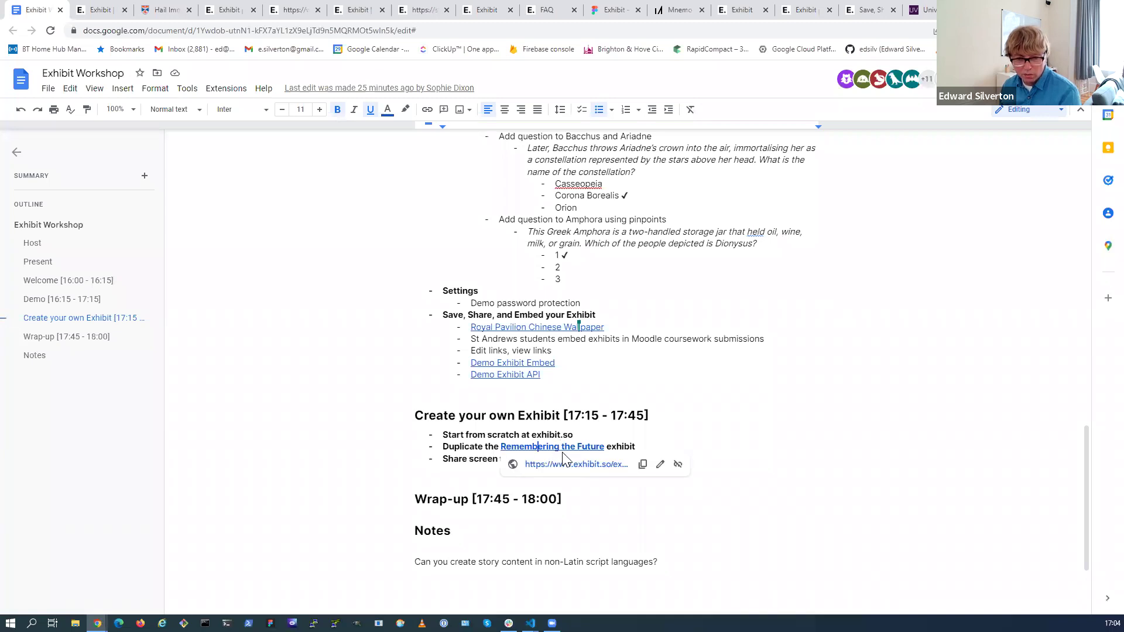
pyautogui.click(103, 13)
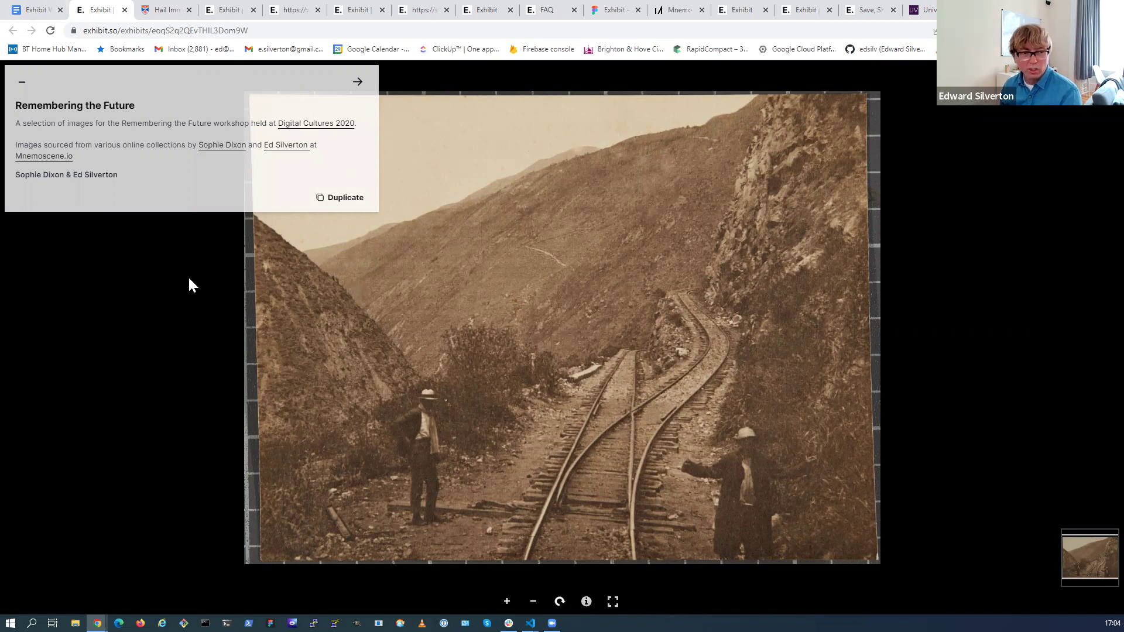
# - Switch back to the Exhibit Workshop Google Doc tab
pyautogui.click(30, 9)
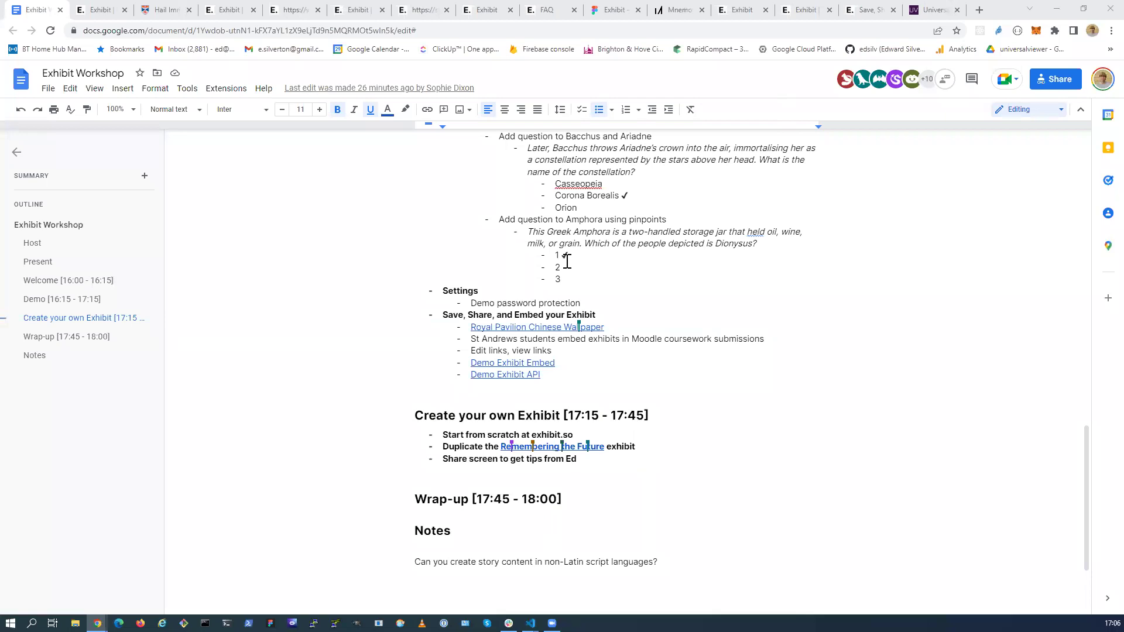
# - In the Dionysus editor, close Share, rotate the Greek Amphora model, and reopen Hail, Immortal Bacchus!
pyautogui.click(242, 12)
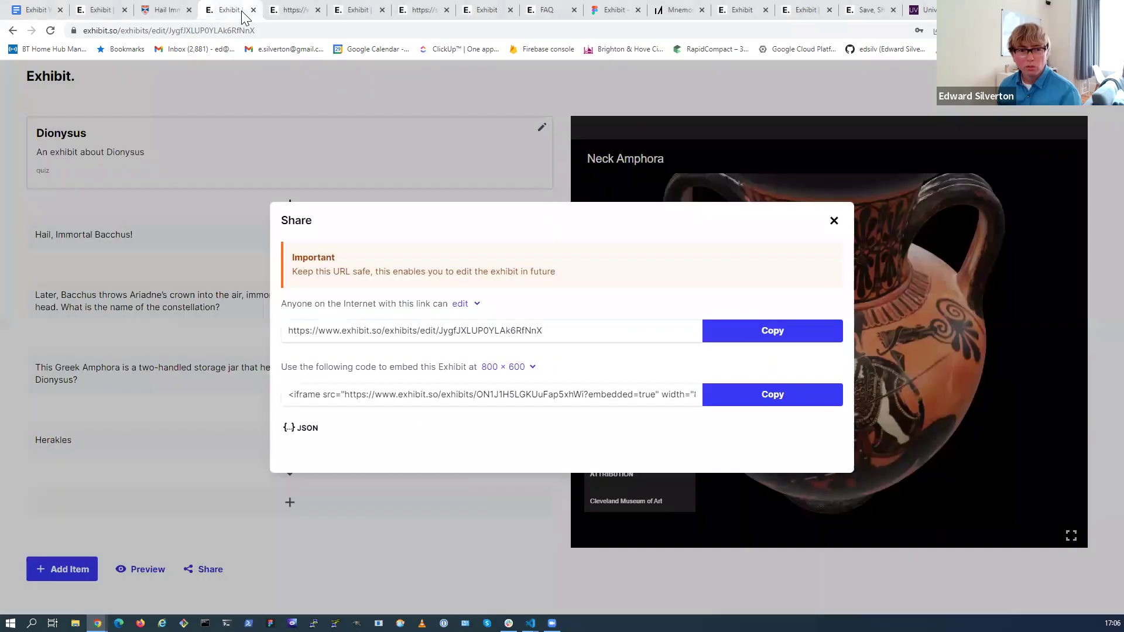
pyautogui.click(834, 220)
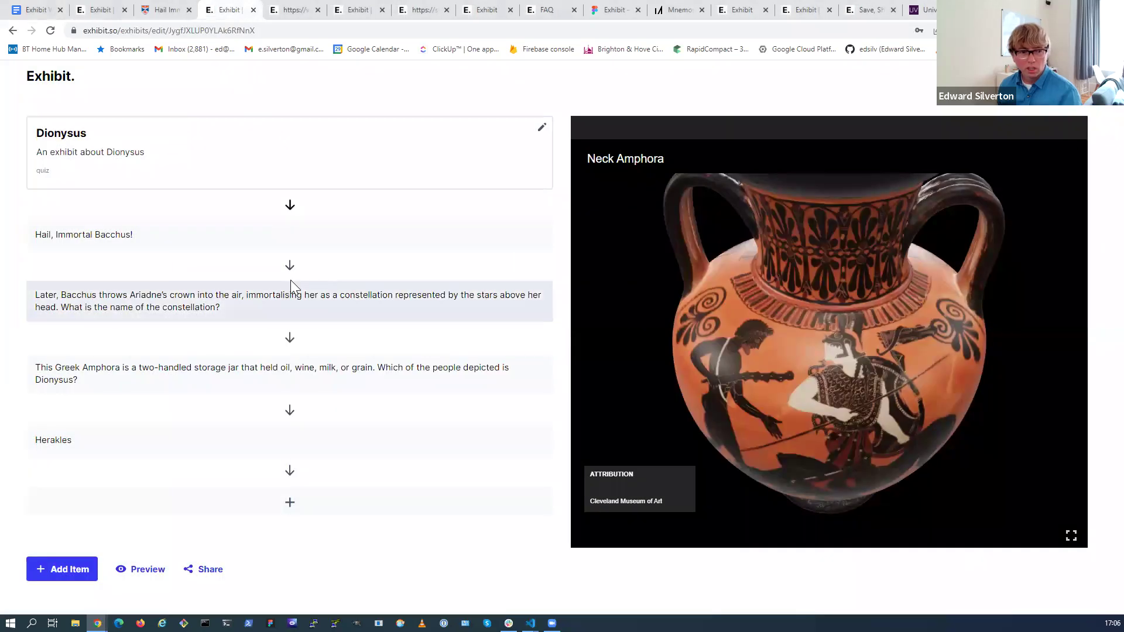
pyautogui.click(216, 236)
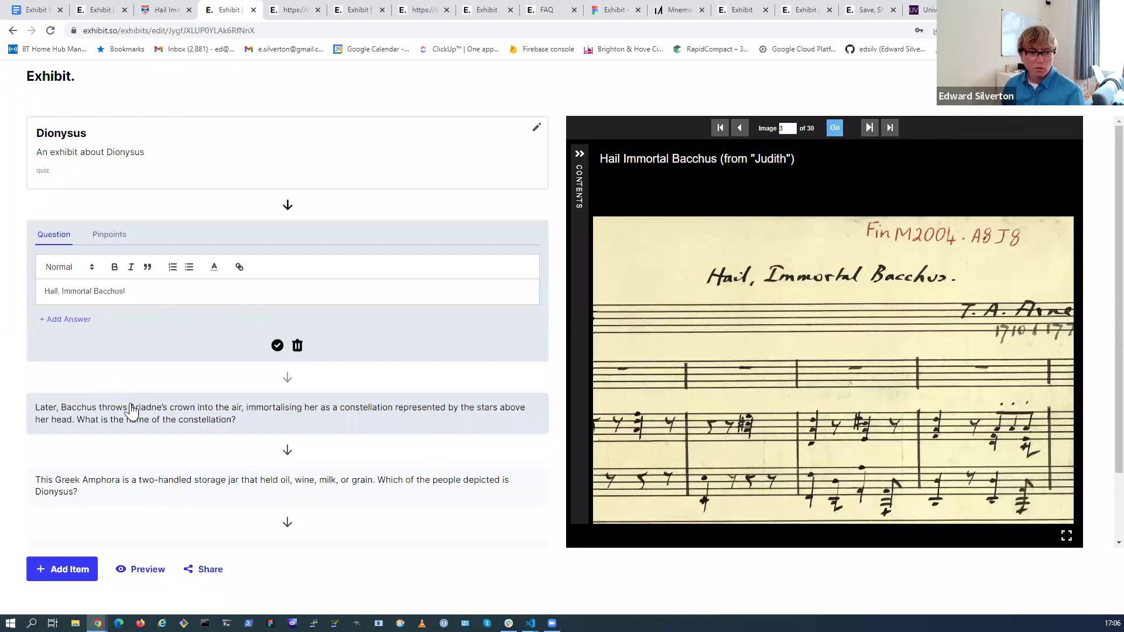
pyautogui.click(158, 485)
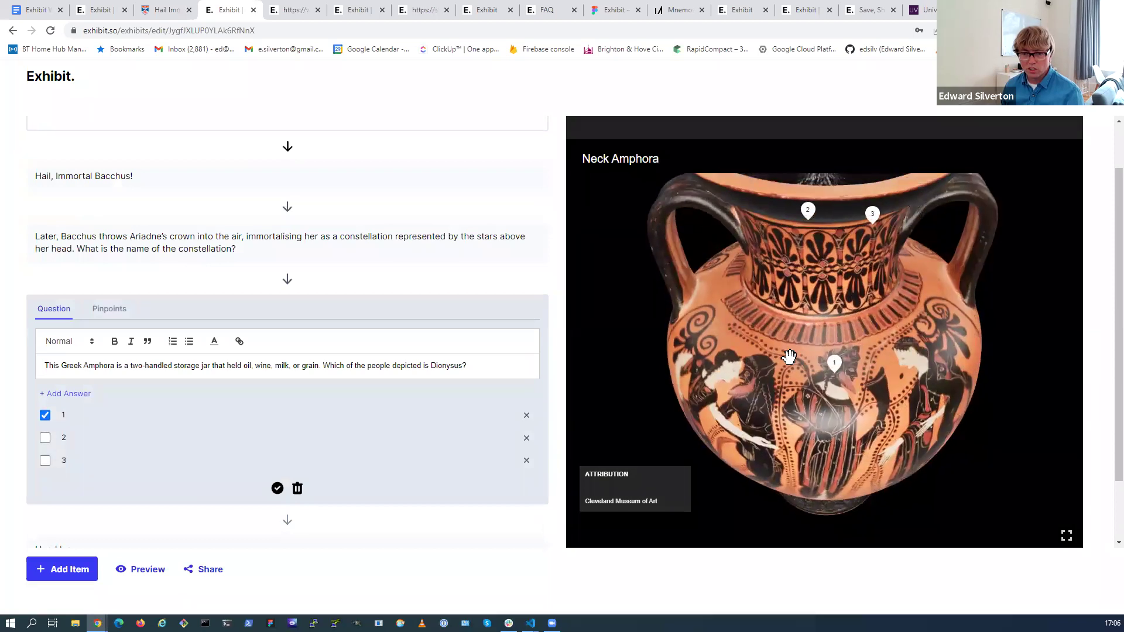
pyautogui.moveTo(692, 358); pyautogui.dragTo(656, 384)
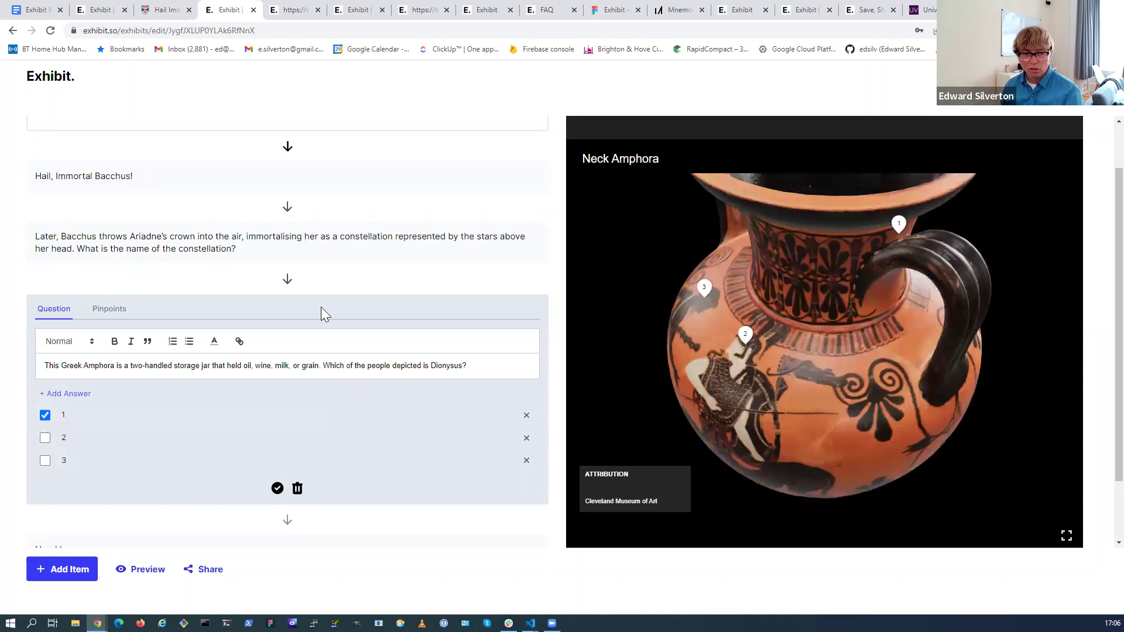
pyautogui.scroll(1, 263, 275)
pyautogui.click(211, 224)
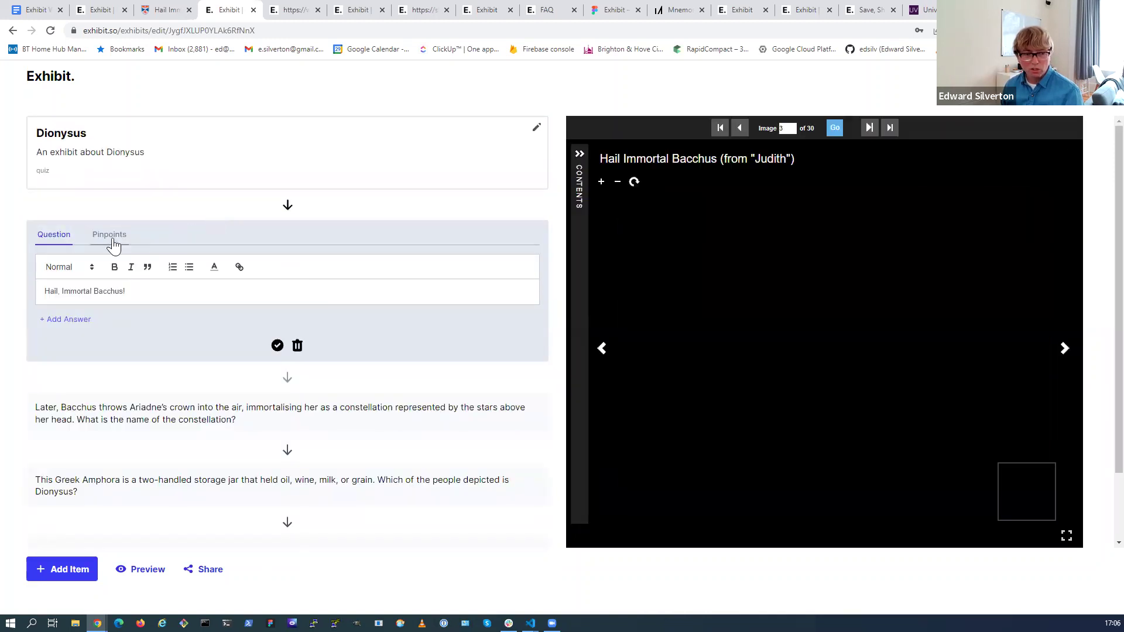
# - Add a first pinpoint at the top of the manuscript labelled 'test'
pyautogui.click(112, 240)
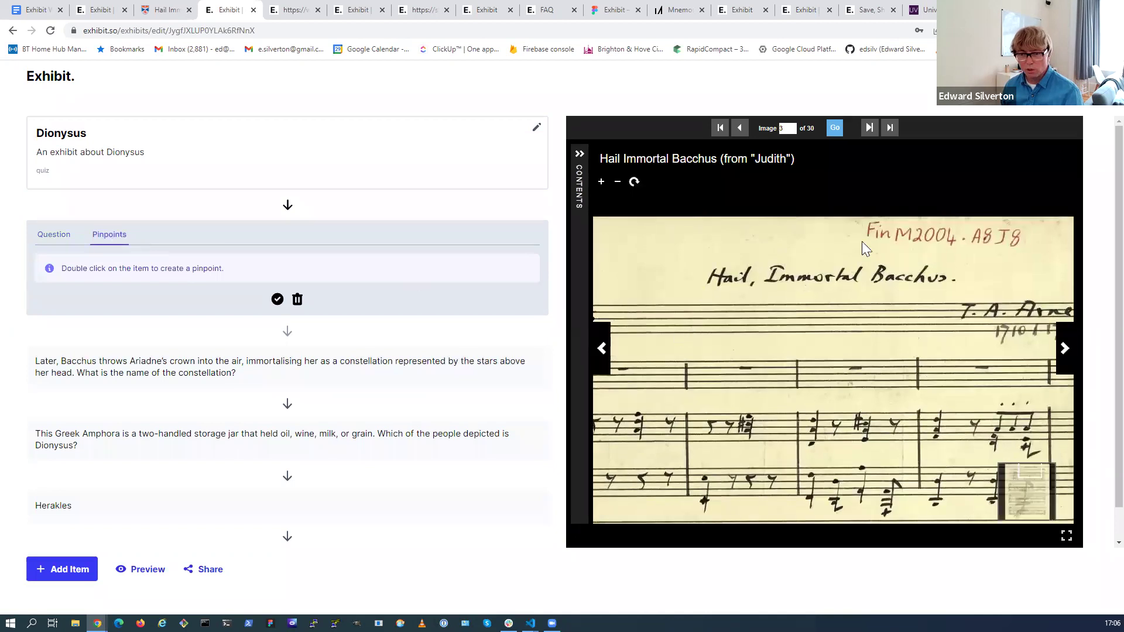
pyautogui.doubleClick(898, 231)
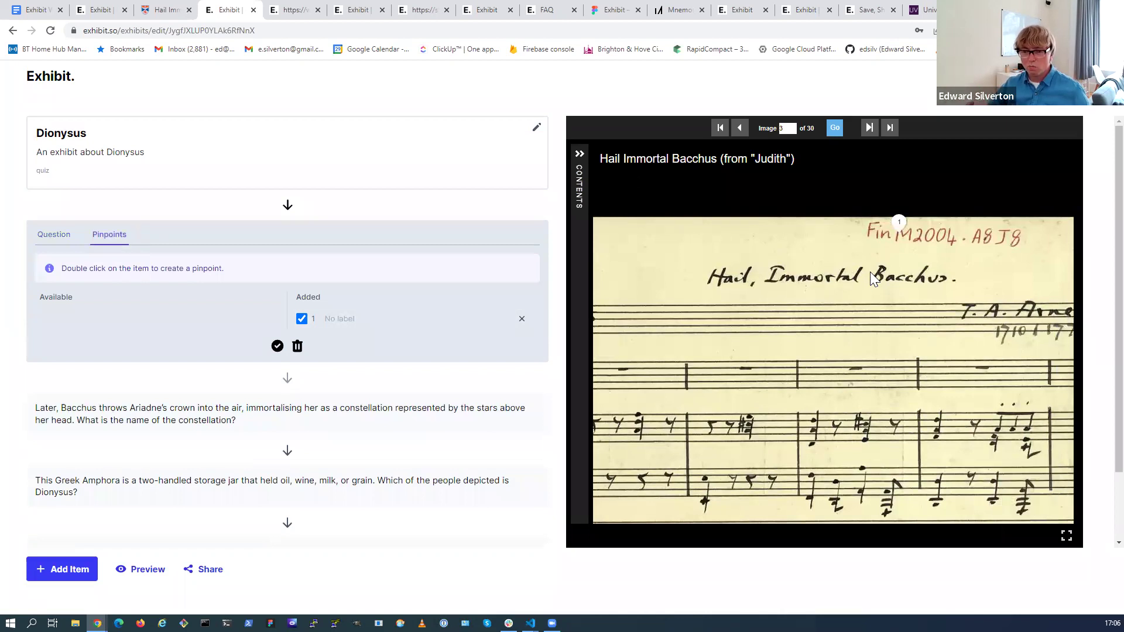
pyautogui.click(348, 322)
pyautogui.write('test')
pyautogui.press('Return')
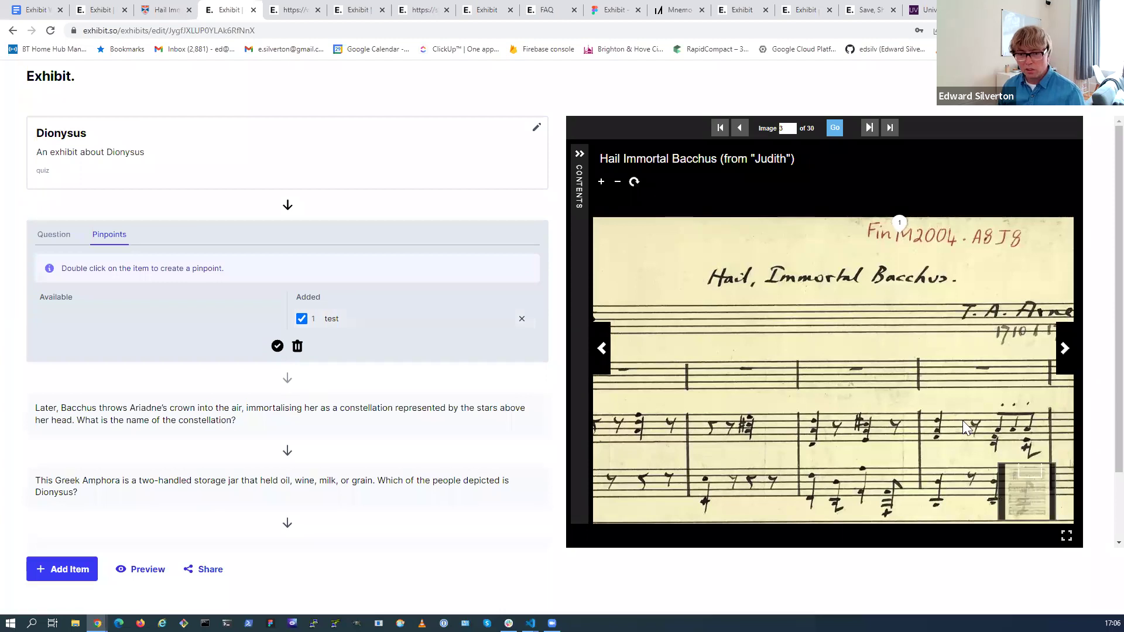
pyautogui.scroll(-3, 840, 435)
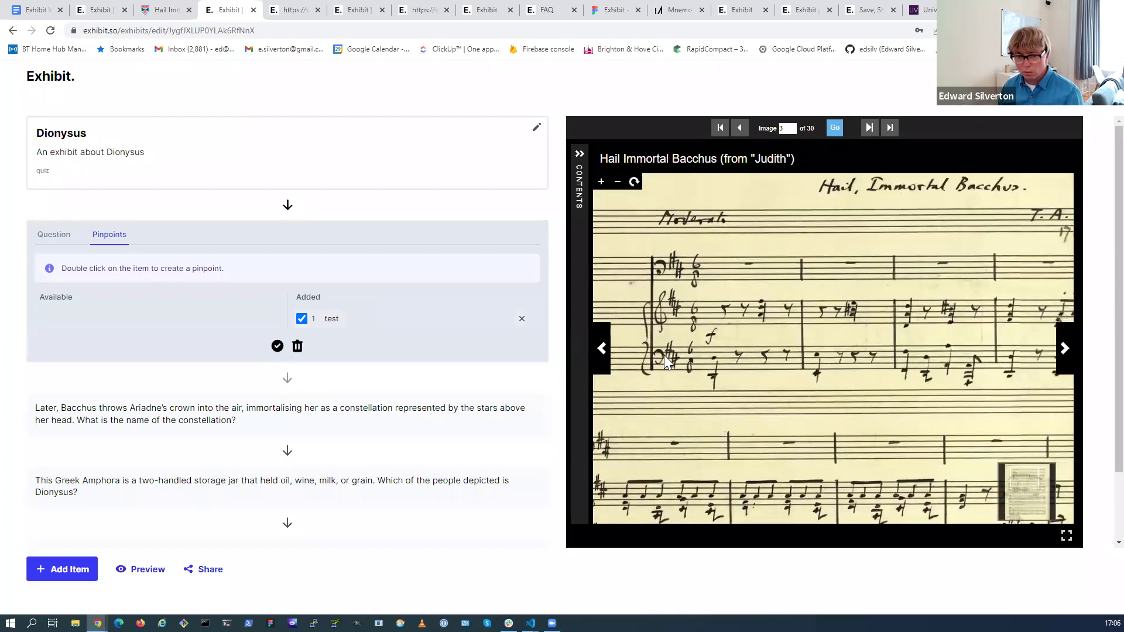
# - Add two more pinpoints at the staves' start and lower score, then view the exhibit JSON
pyautogui.doubleClick(663, 355)
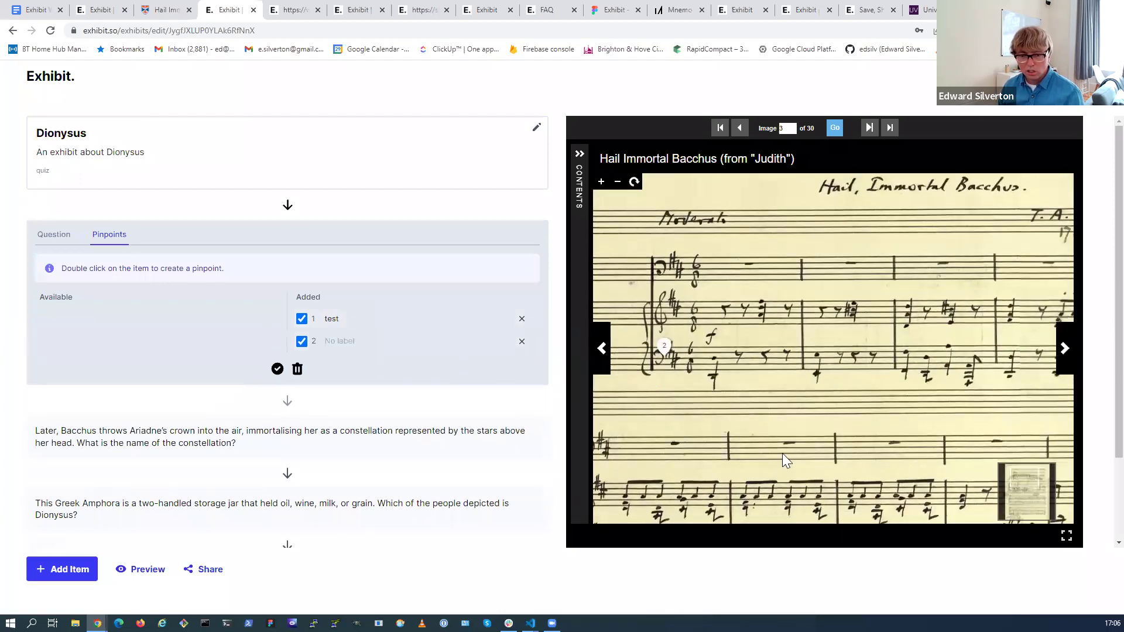
pyautogui.moveTo(782, 453); pyautogui.dragTo(726, 267)
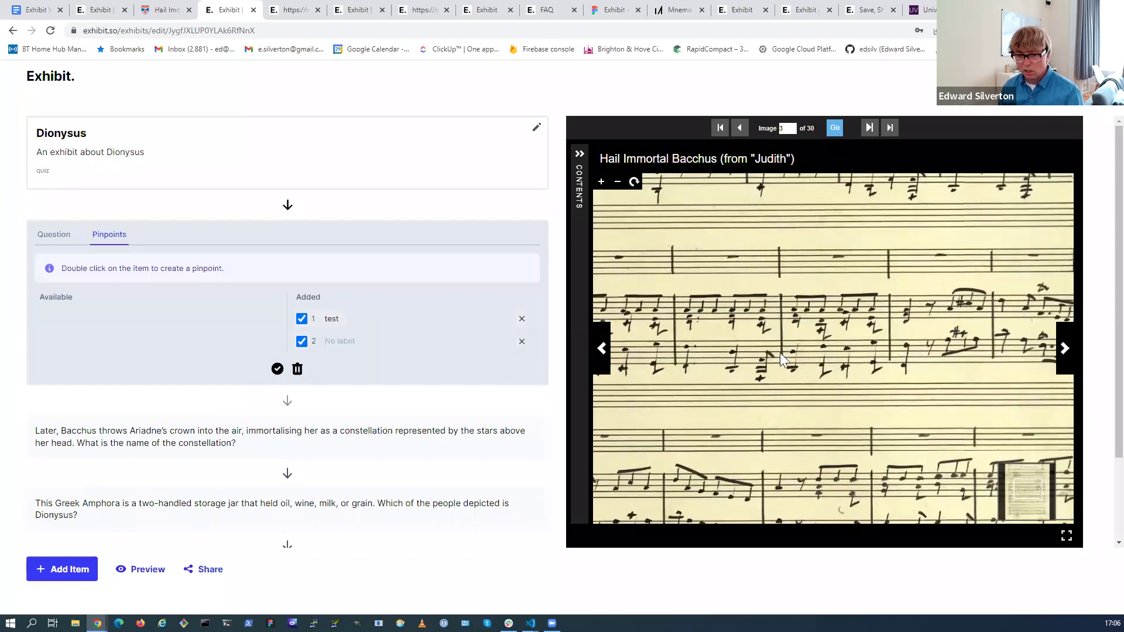
pyautogui.hscroll(3, 781, 350)
pyautogui.doubleClick(860, 346)
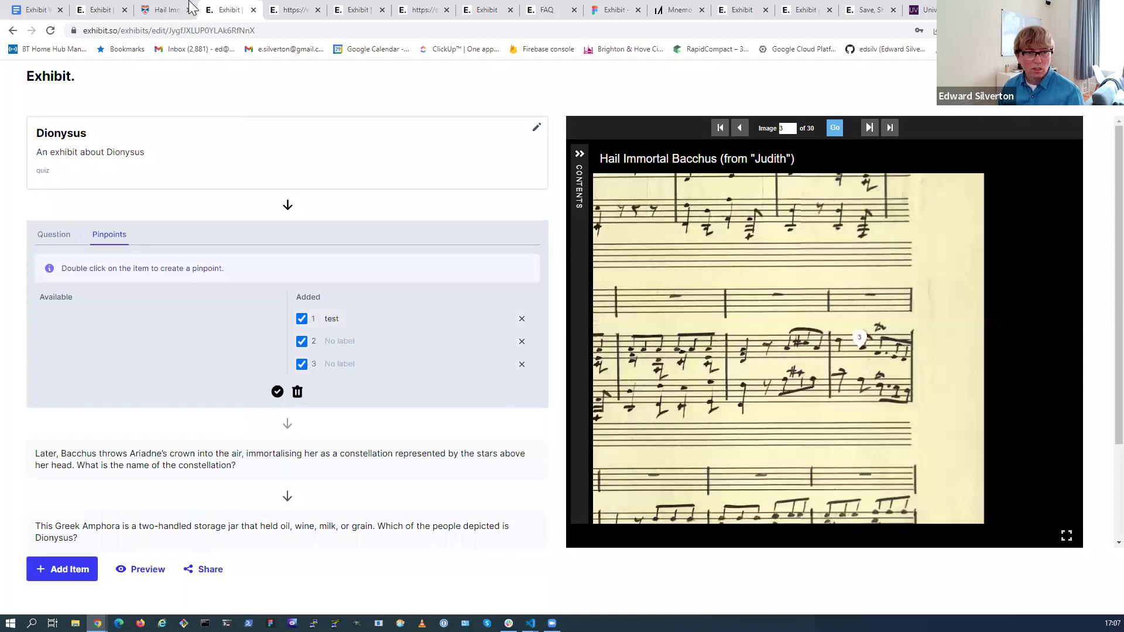
pyautogui.click(281, 12)
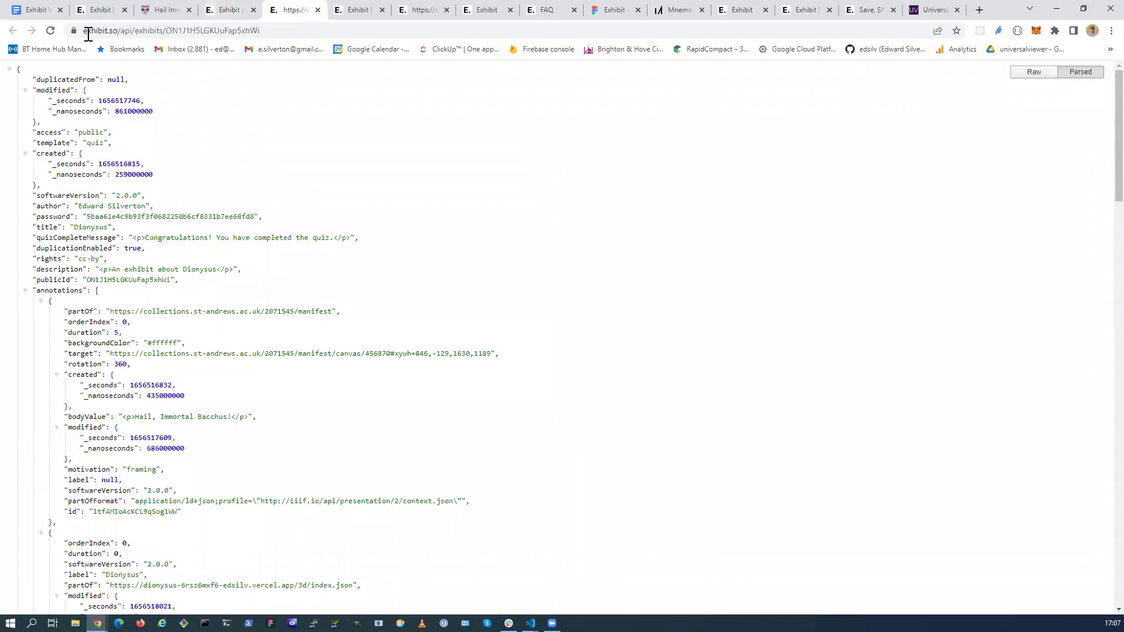
# - Close the JSON, step the viewer to Hail, Immortal Bacchus! to confirm its pinpoints, then return to the editor
pyautogui.click(317, 11)
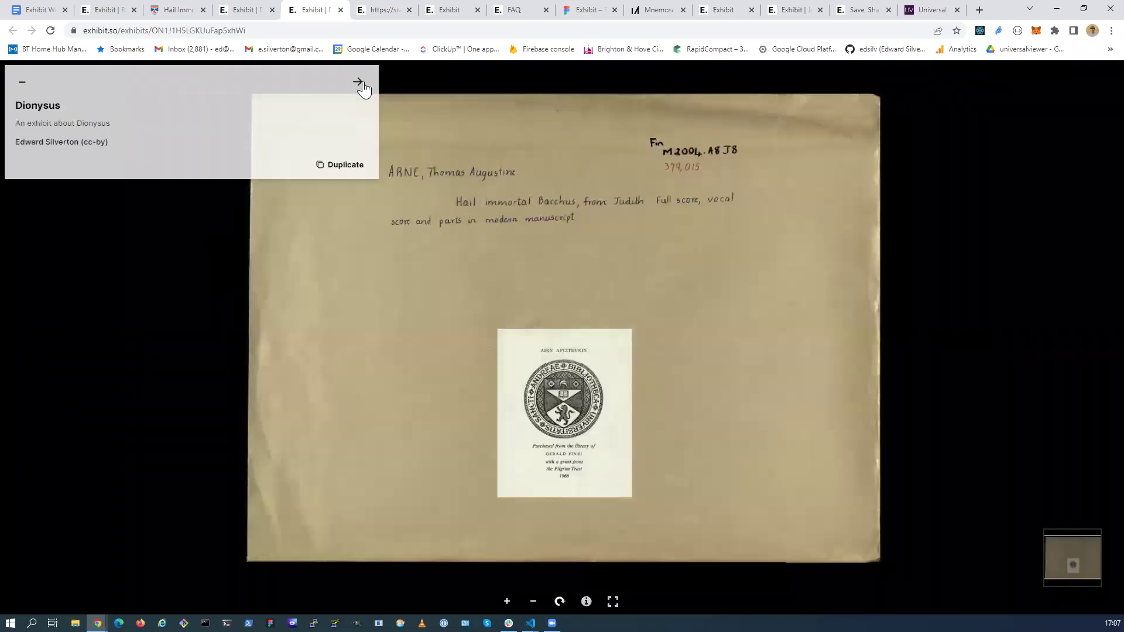
pyautogui.click(357, 82)
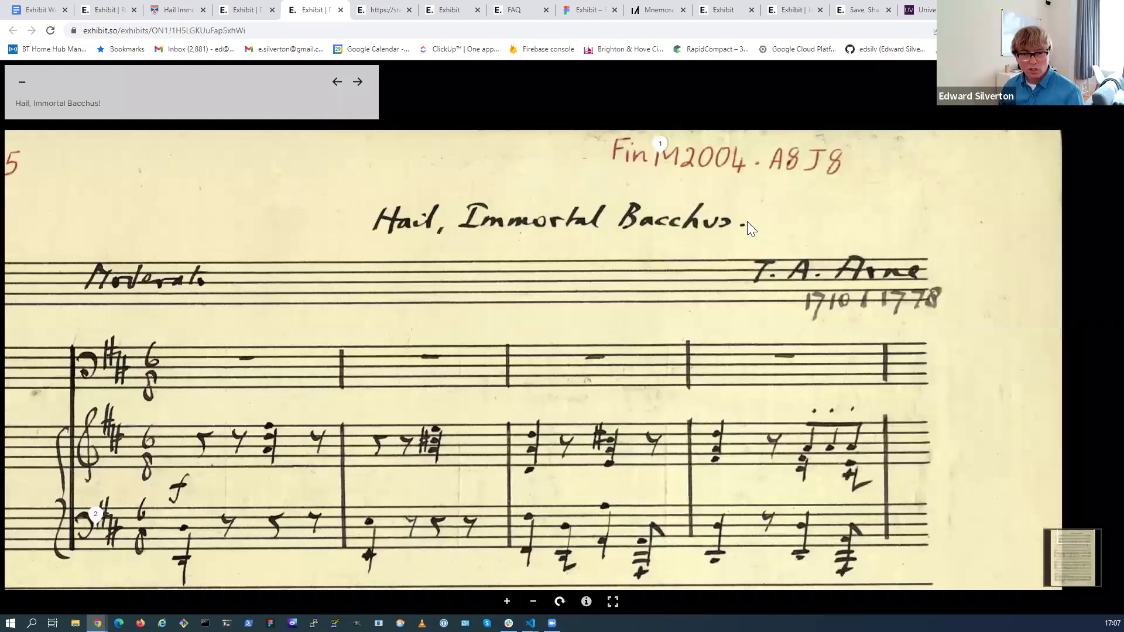
pyautogui.click(239, 14)
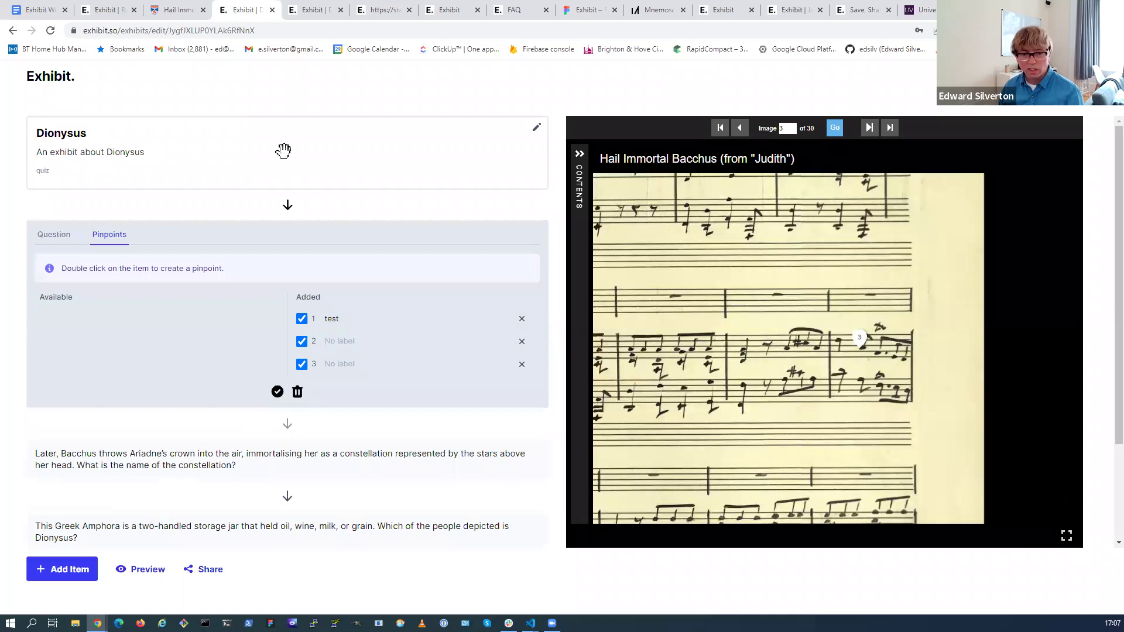
# - Collapse the Hail, Immortal Bacchus! item, inspect its pinpoints on the score in the viewer, then return to the editor
pyautogui.click(376, 332)
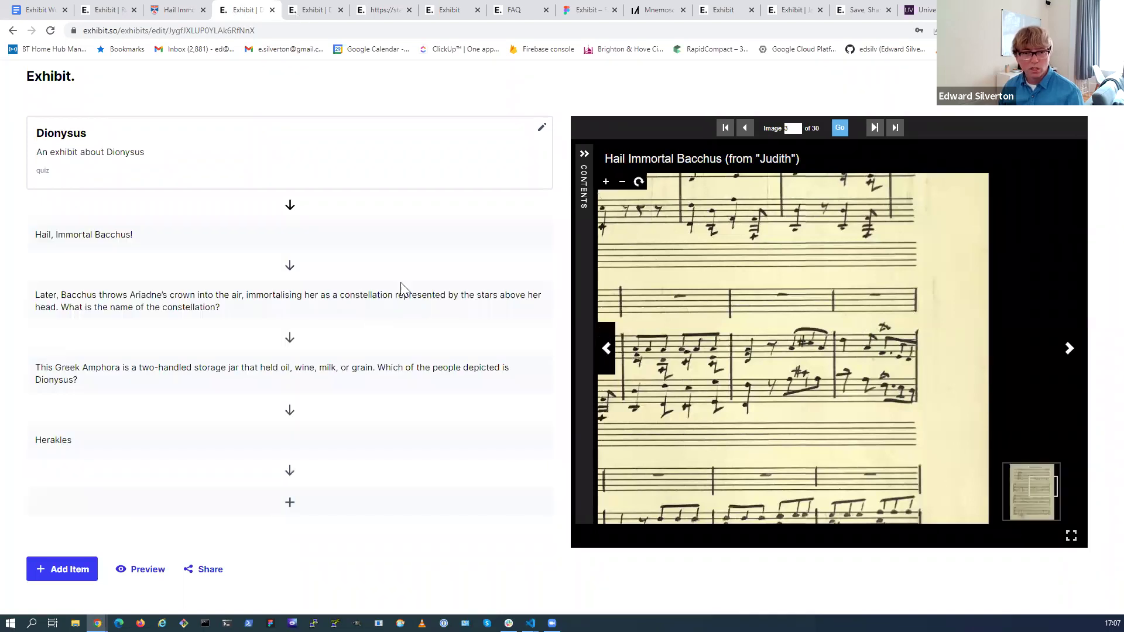
pyautogui.hotkey('ctrl', 'Tab')
pyautogui.scroll(-4, 426, 278)
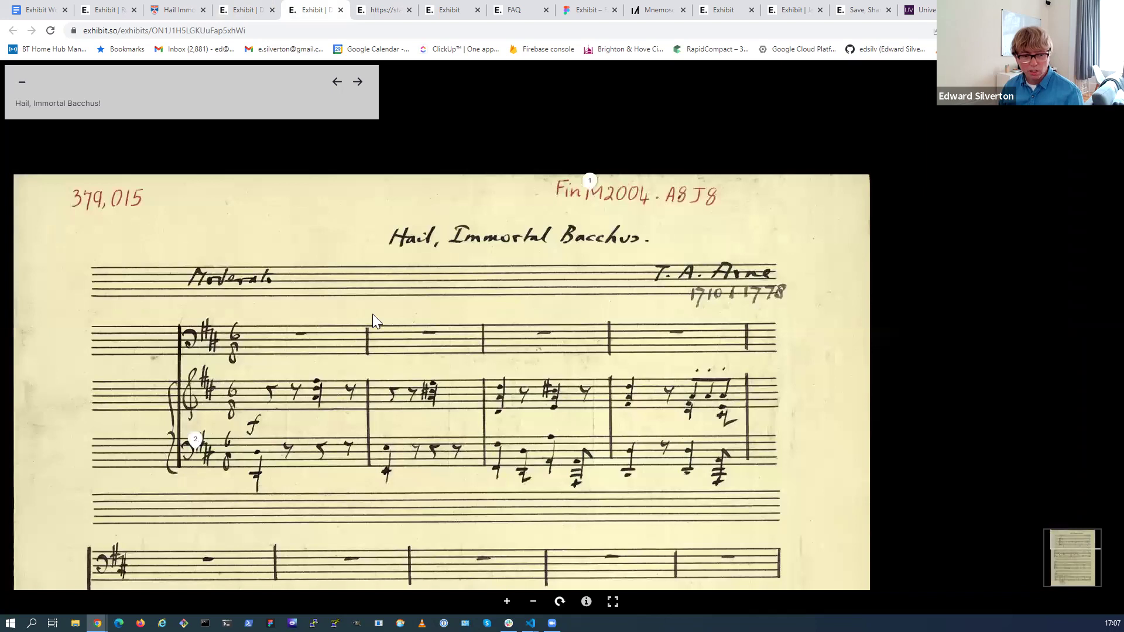
pyautogui.scroll(2, 368, 457)
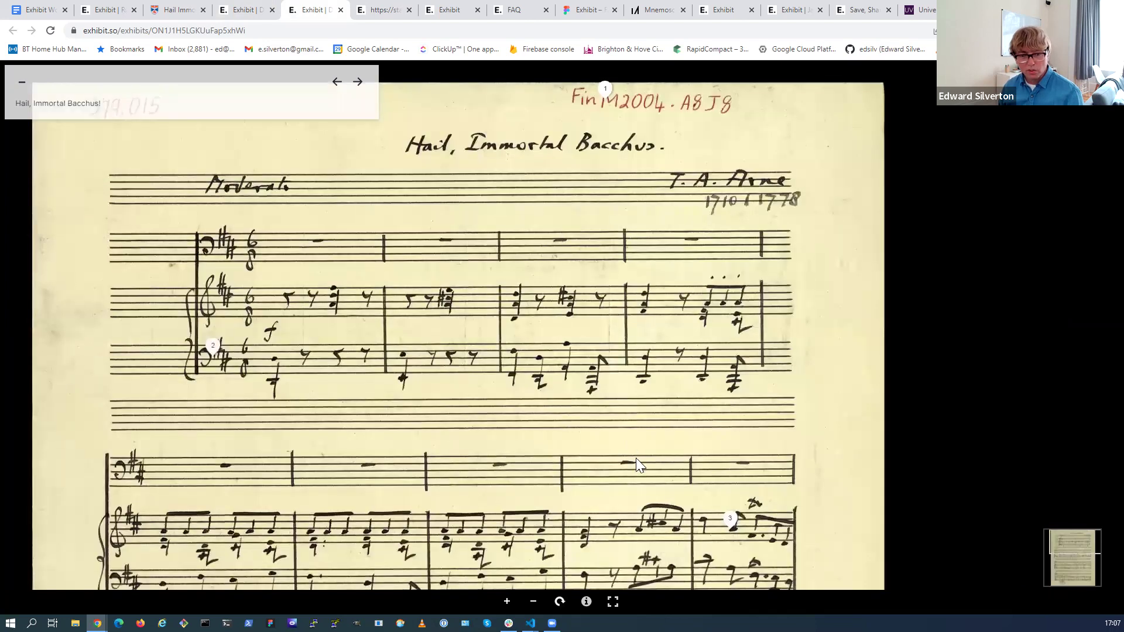
pyautogui.scroll(-2, 730, 493)
pyautogui.scroll(2, 668, 451)
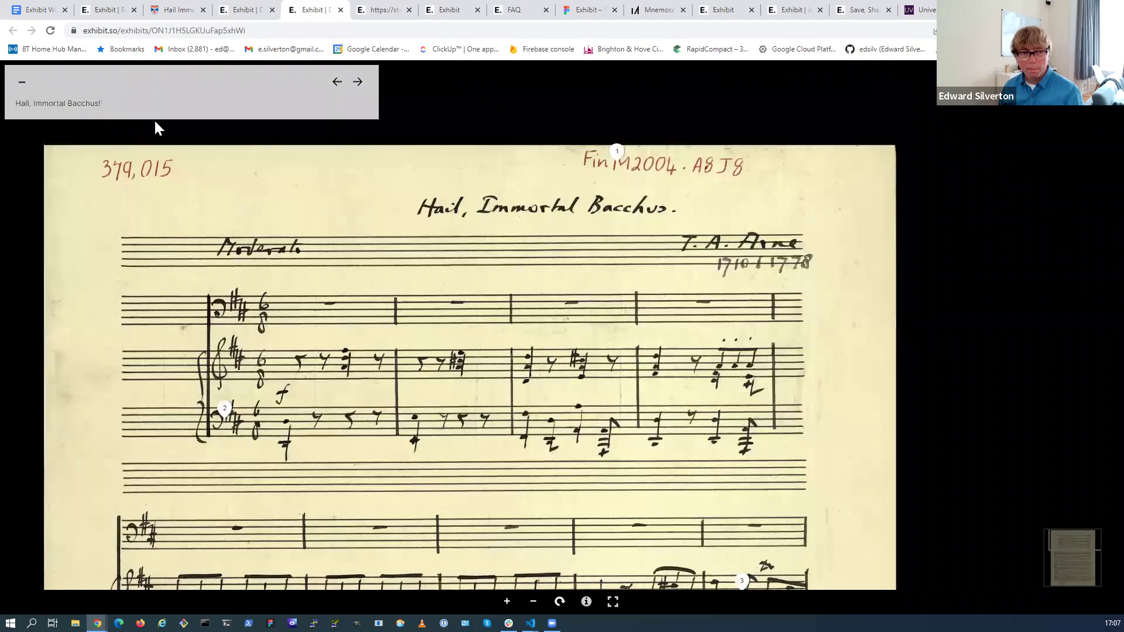
pyautogui.hotkey('ctrl', 'shift', 'Tab')
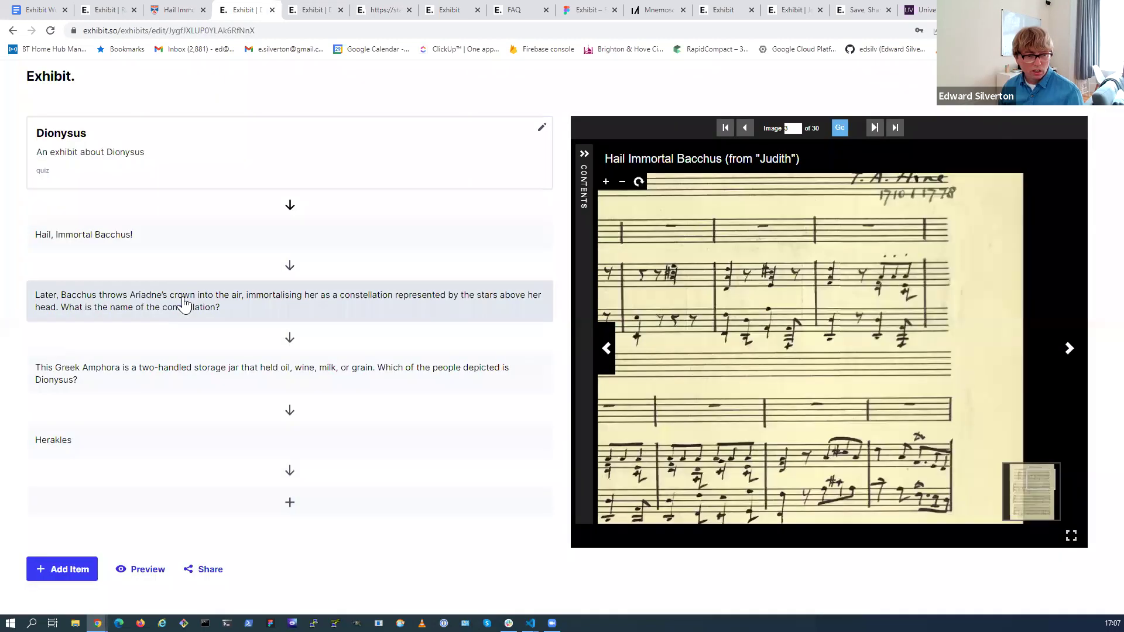
# - Reopen Hail, Immortal Bacchus!, pan the score to its title, and save the item
pyautogui.click(172, 237)
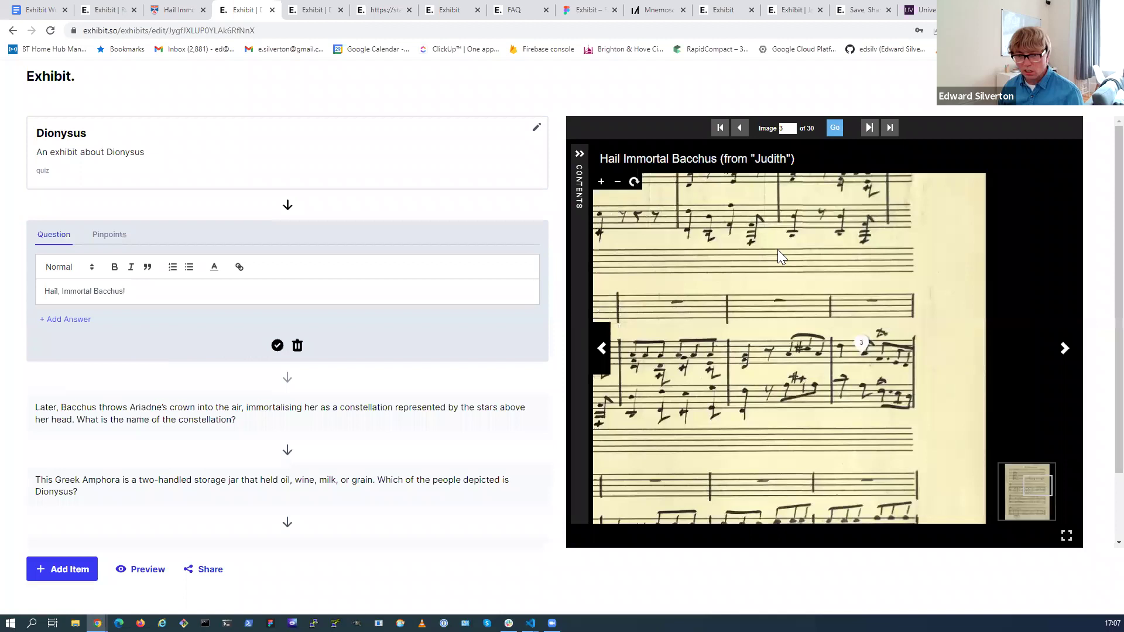
pyautogui.moveTo(777, 256); pyautogui.dragTo(833, 320)
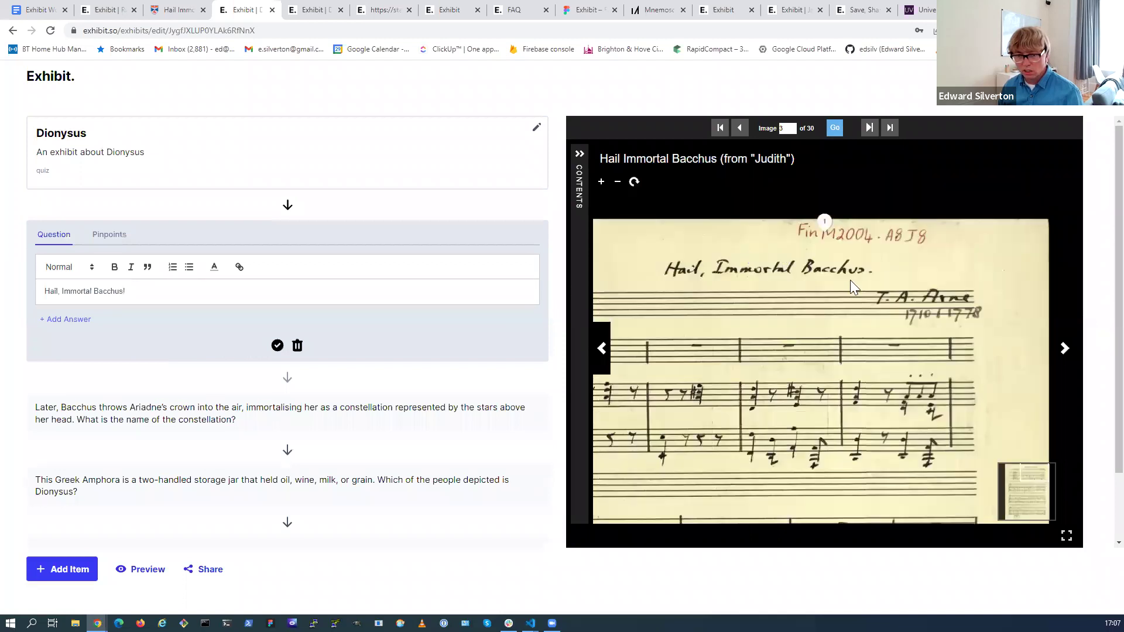
pyautogui.scroll(2, 850, 280)
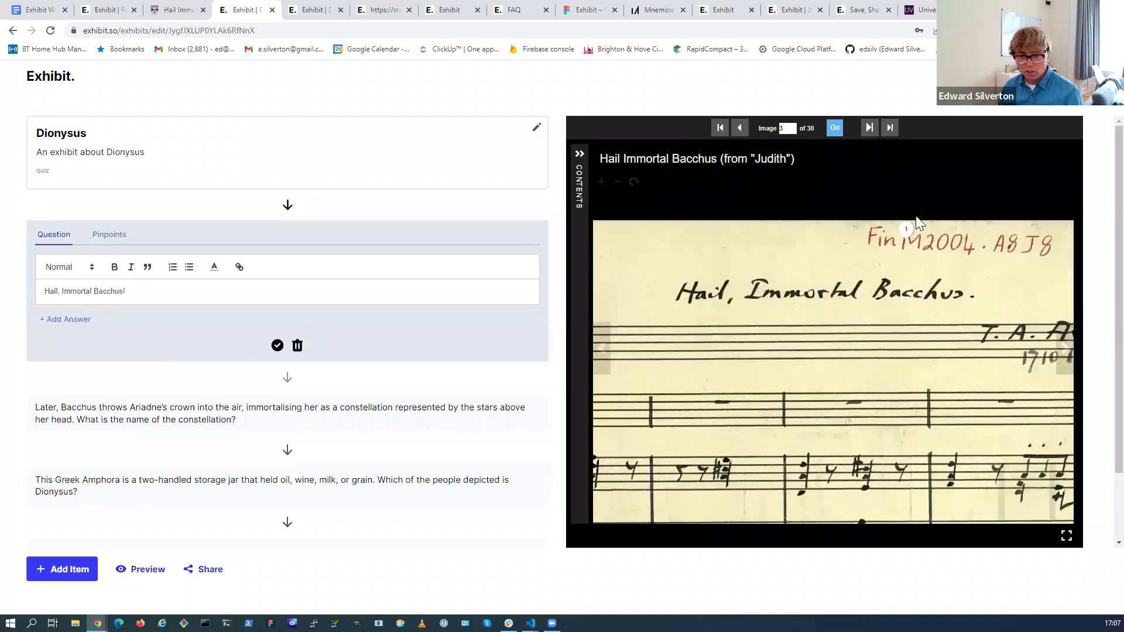
pyautogui.click(275, 346)
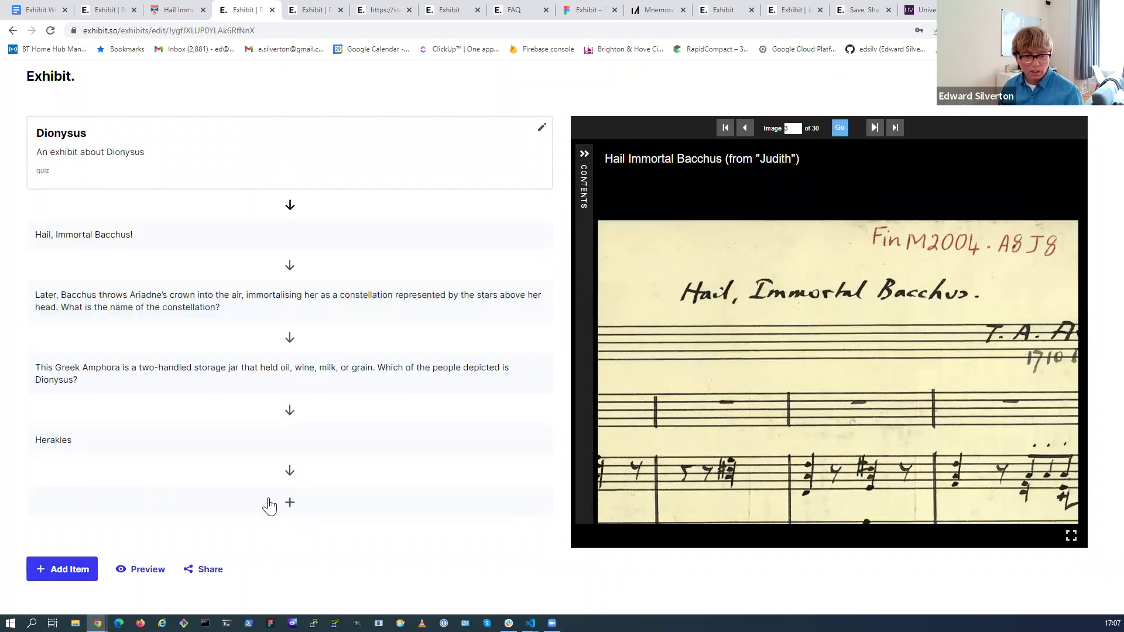
# - Add a new item after Herakles tied to pinpoint 1, with placeholder question text 'asdfdasf'
pyautogui.click(270, 504)
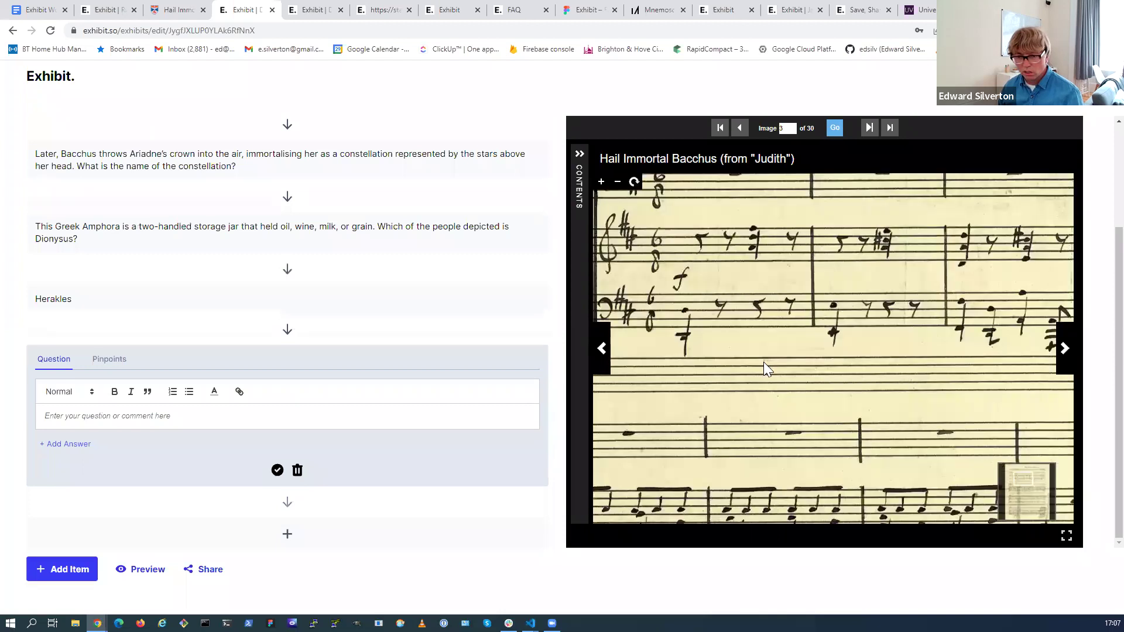
pyautogui.click(112, 361)
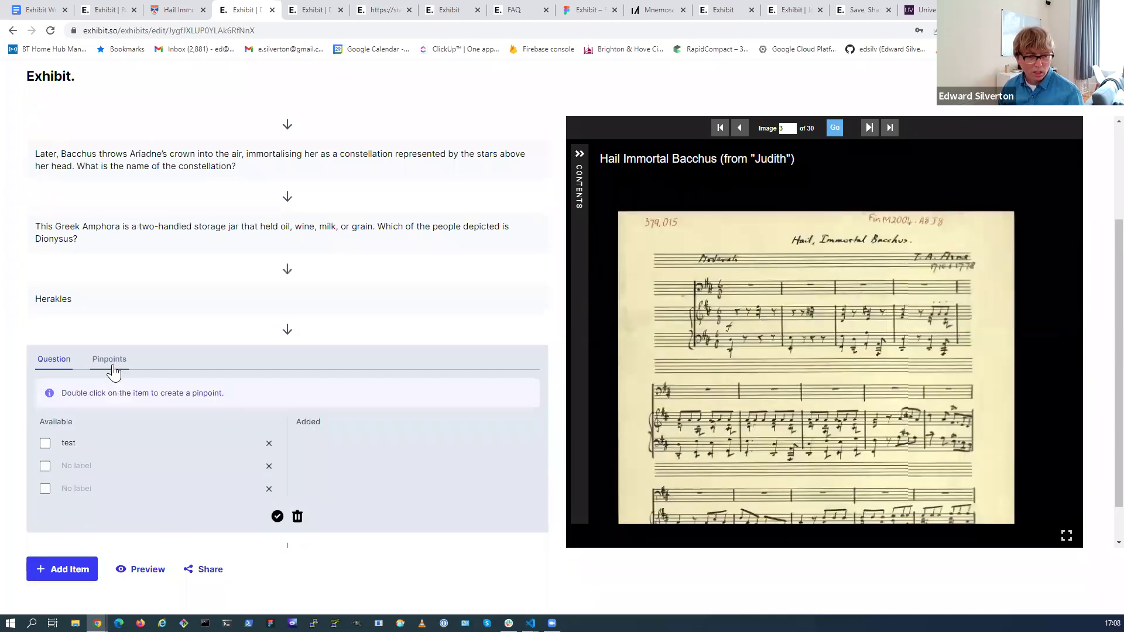
pyautogui.click(46, 466)
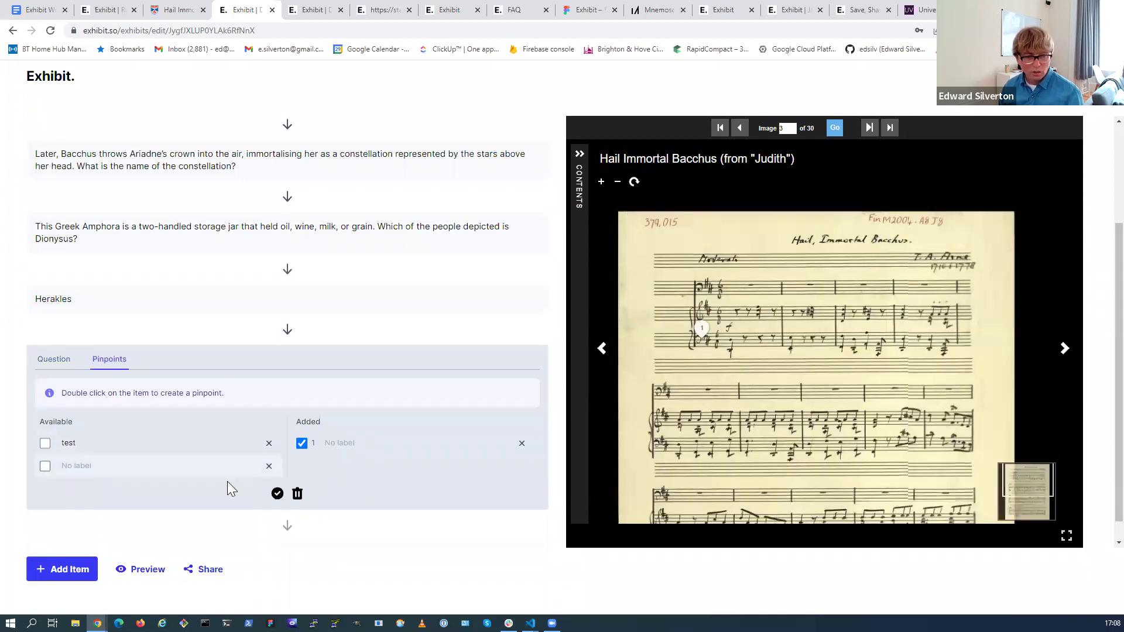
pyautogui.click(272, 490)
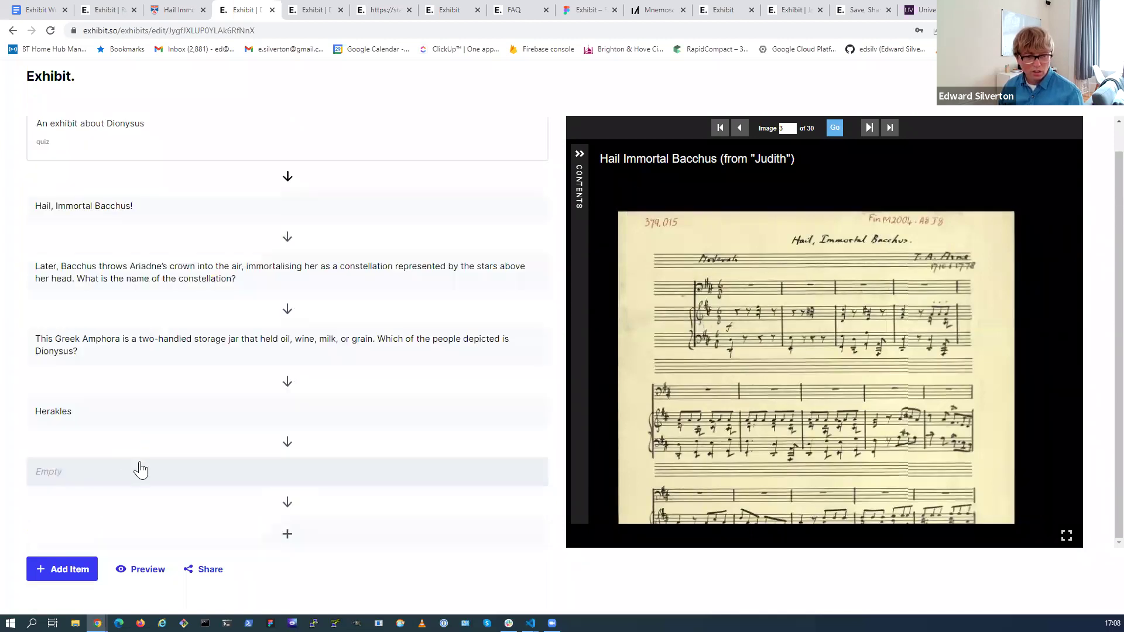
pyautogui.click(163, 460)
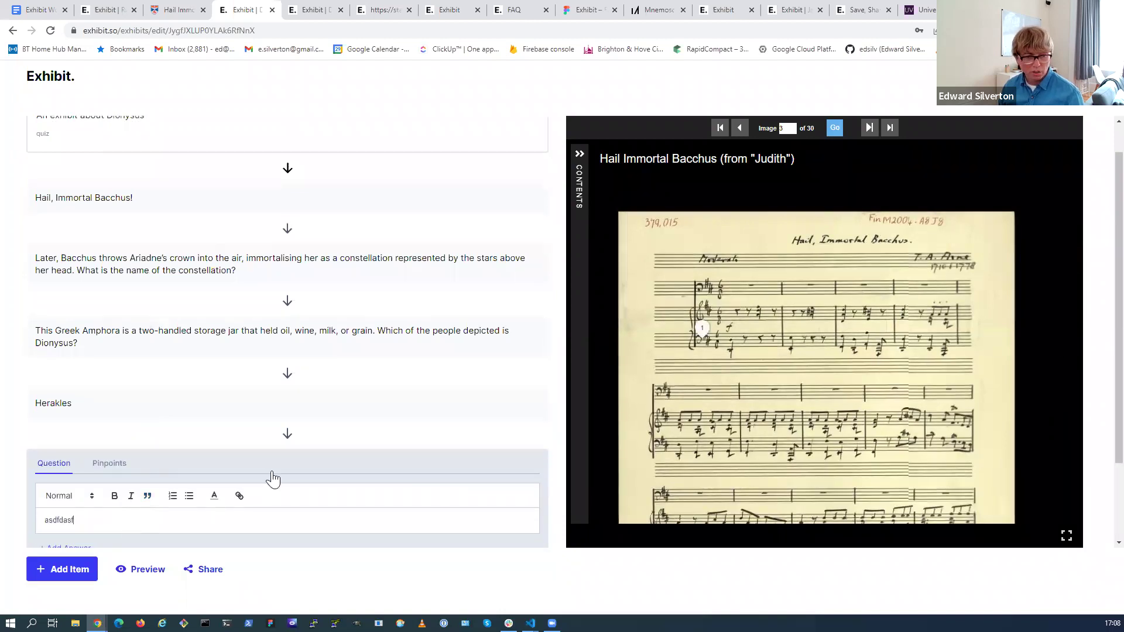
pyautogui.click(271, 477)
# - Drag the 'asdfdasf' item up directly under Hail, Immortal Bacchus! and check both items
pyautogui.moveTo(141, 456); pyautogui.dragTo(143, 280)
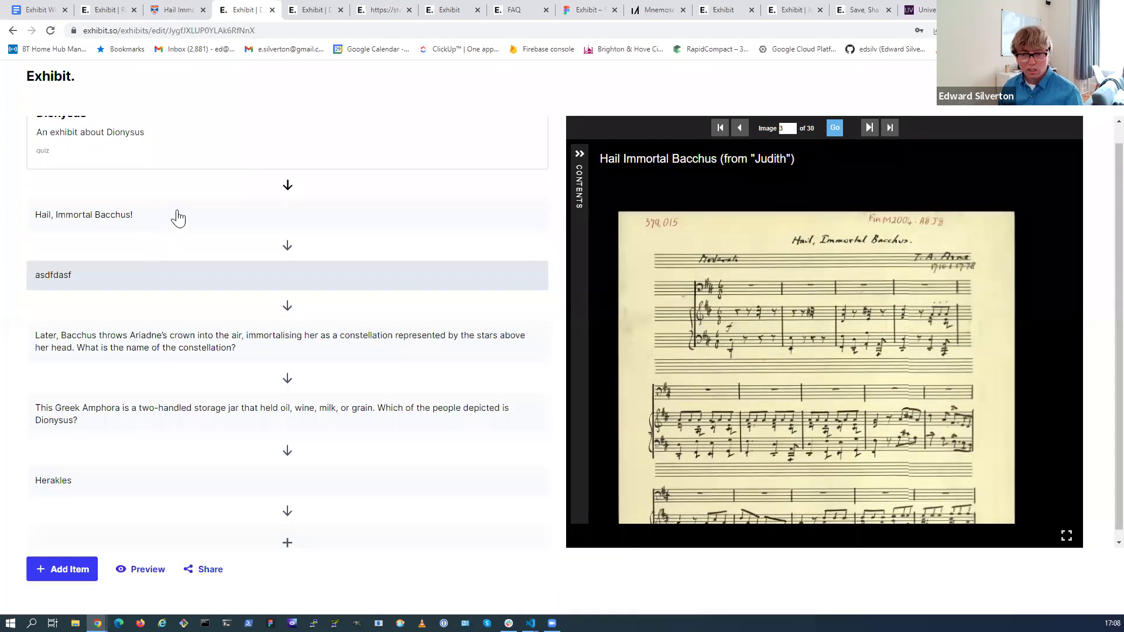
pyautogui.click(176, 216)
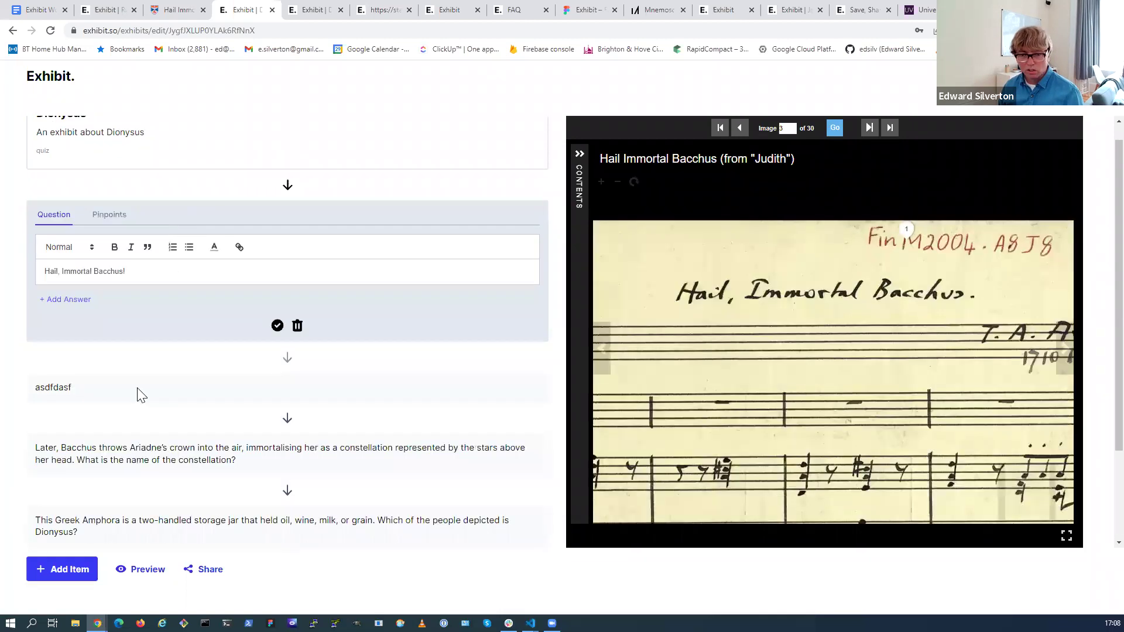
pyautogui.click(138, 389)
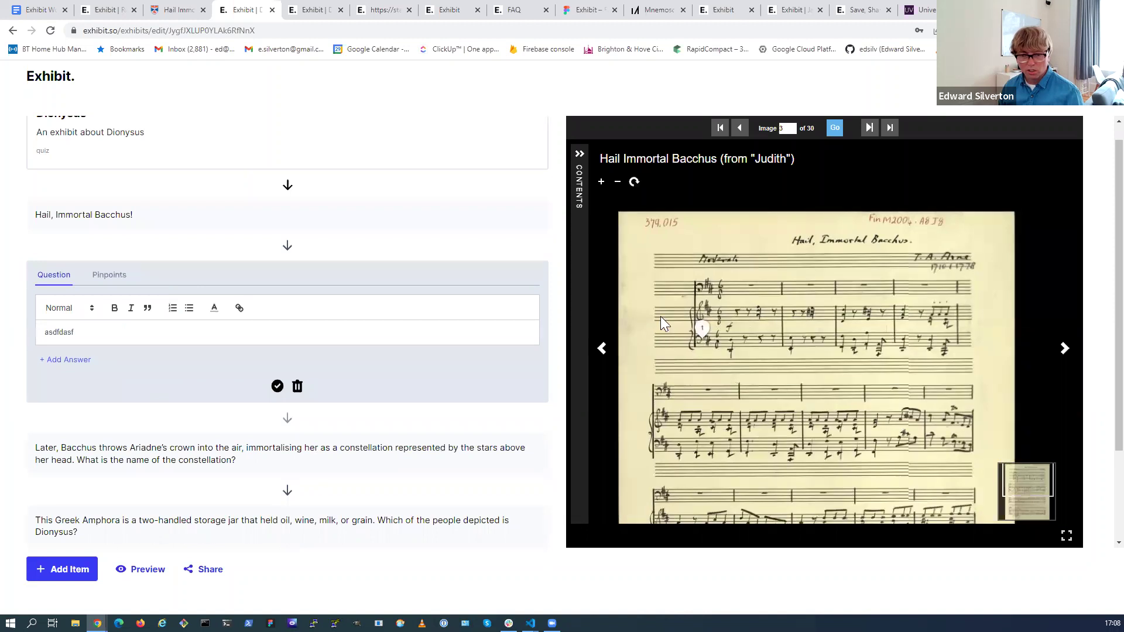
pyautogui.click(297, 386)
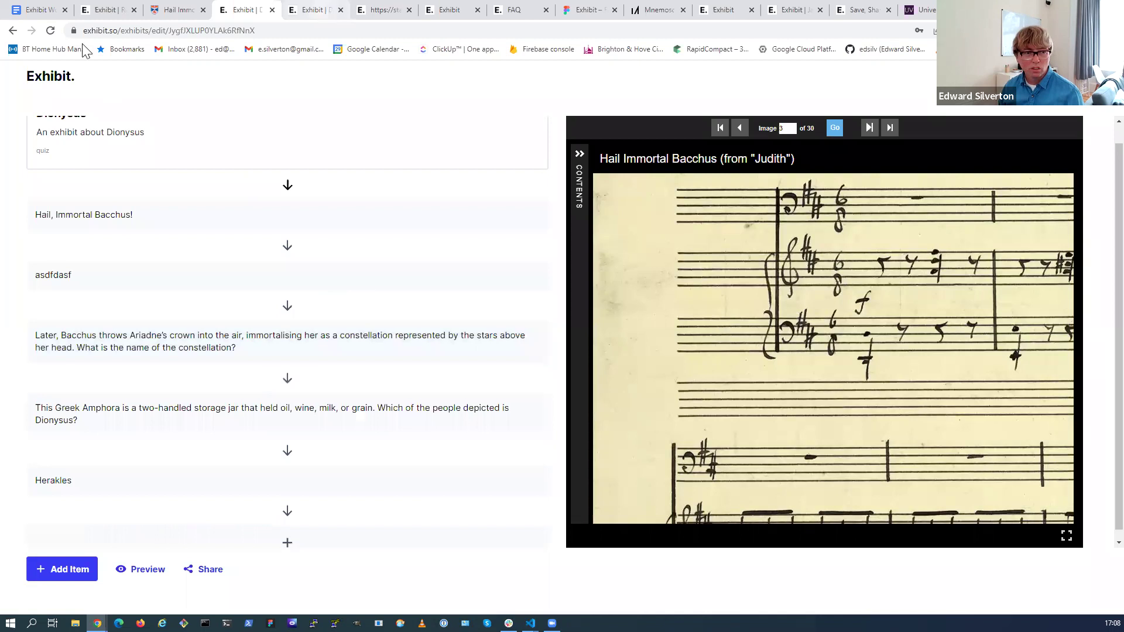
# - In the preview, step back and forth between Hail, Immortal Bacchus! and the 'asdfdasf' placeholder step
pyautogui.hotkey('ctrl', 'Tab')
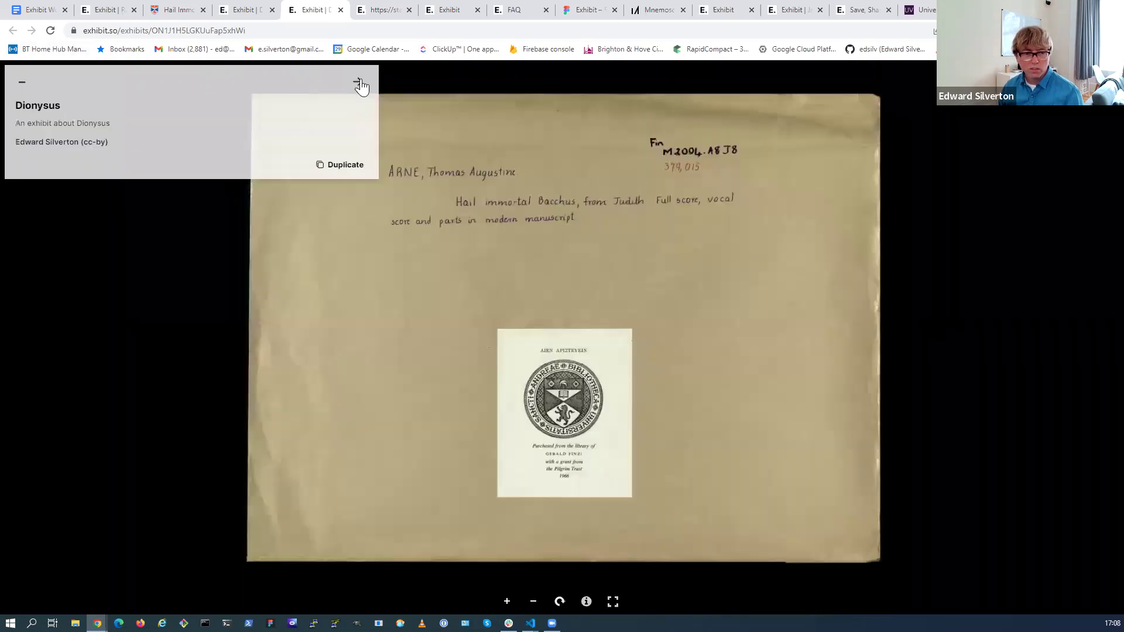
pyautogui.click(359, 83)
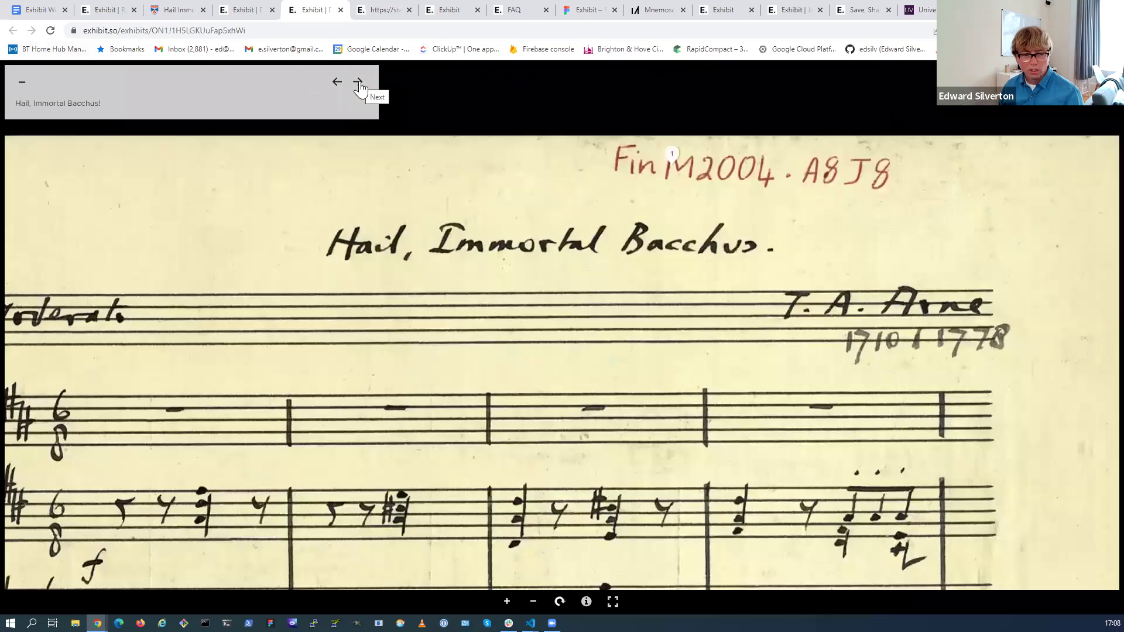
pyautogui.click(359, 83)
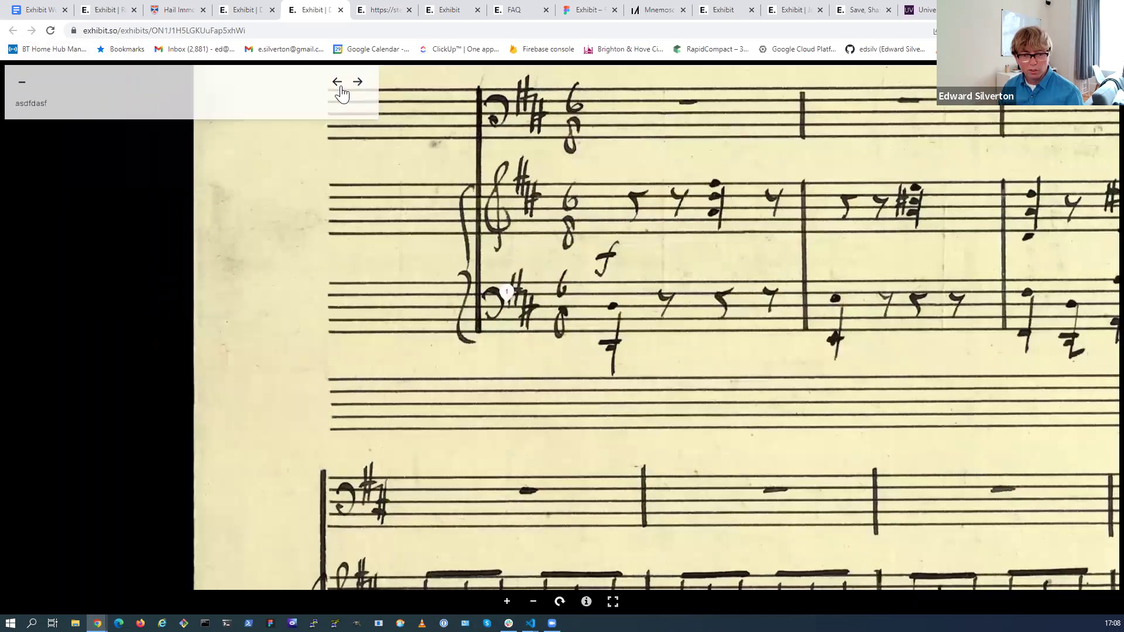
pyautogui.click(339, 85)
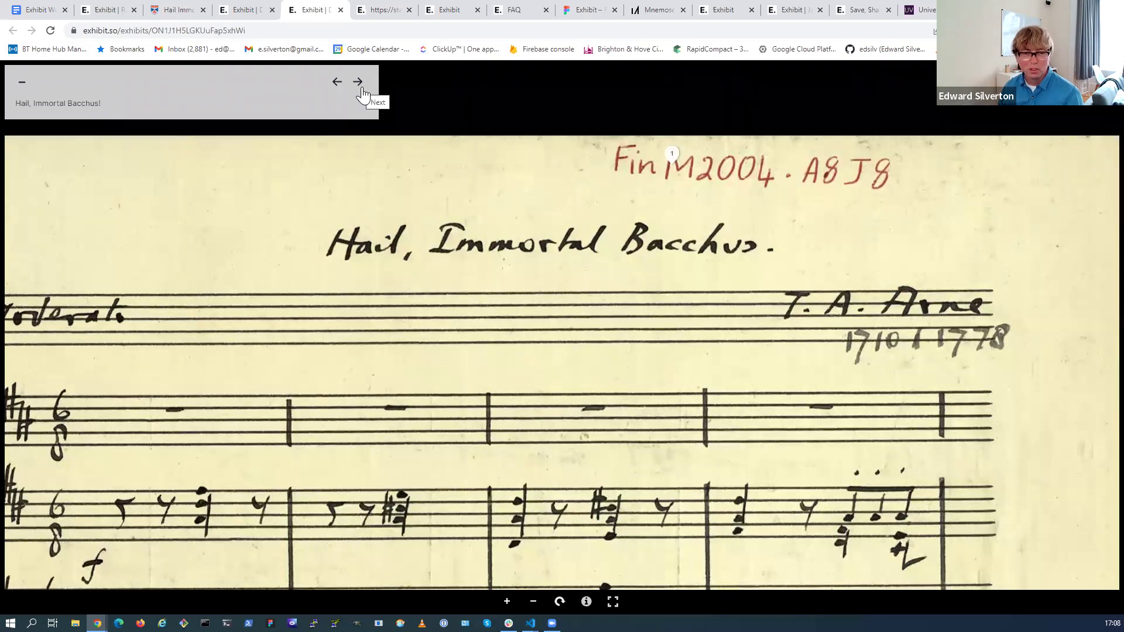
pyautogui.click(358, 83)
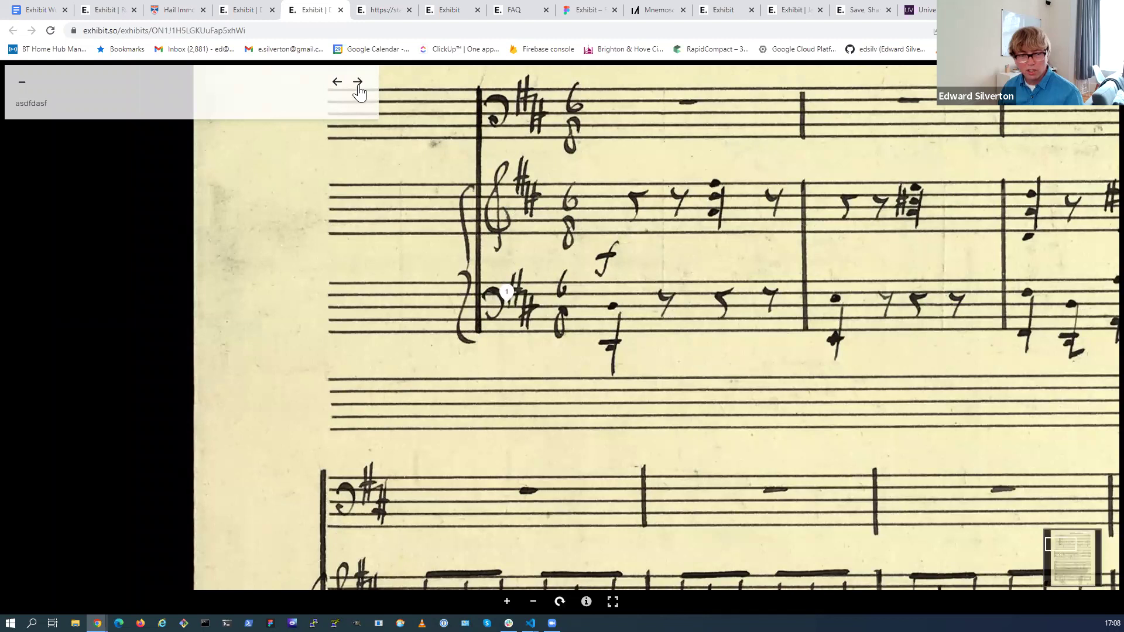
pyautogui.click(337, 83)
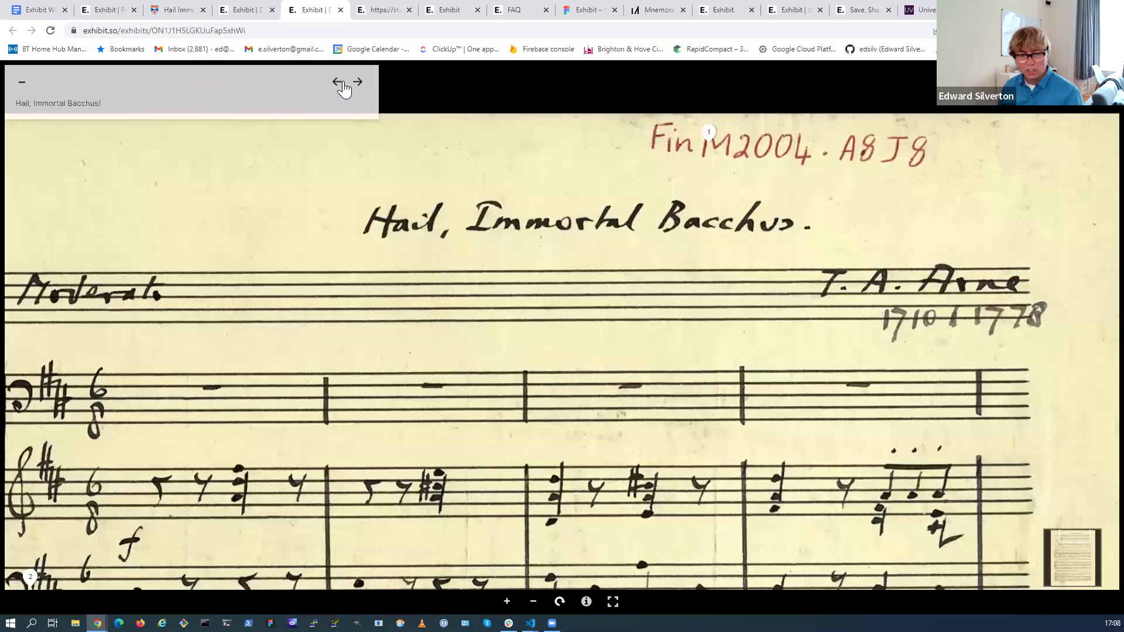
pyautogui.click(358, 83)
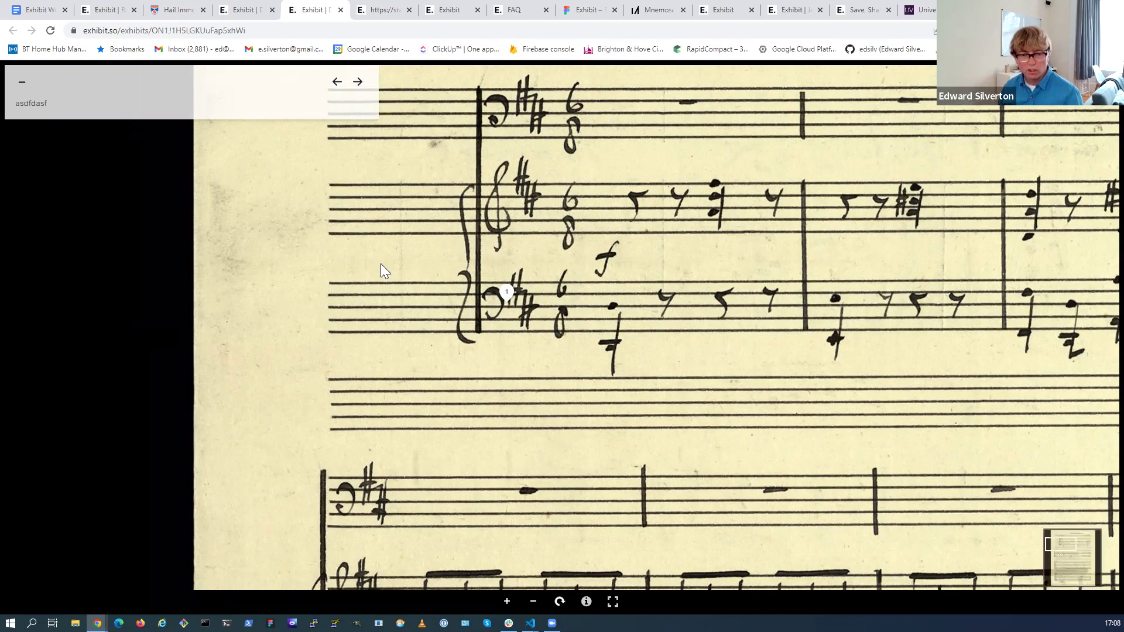
# - Pan and zoom the score to bring the composer's name and dates into view
pyautogui.moveTo(574, 276); pyautogui.dragTo(349, 487)
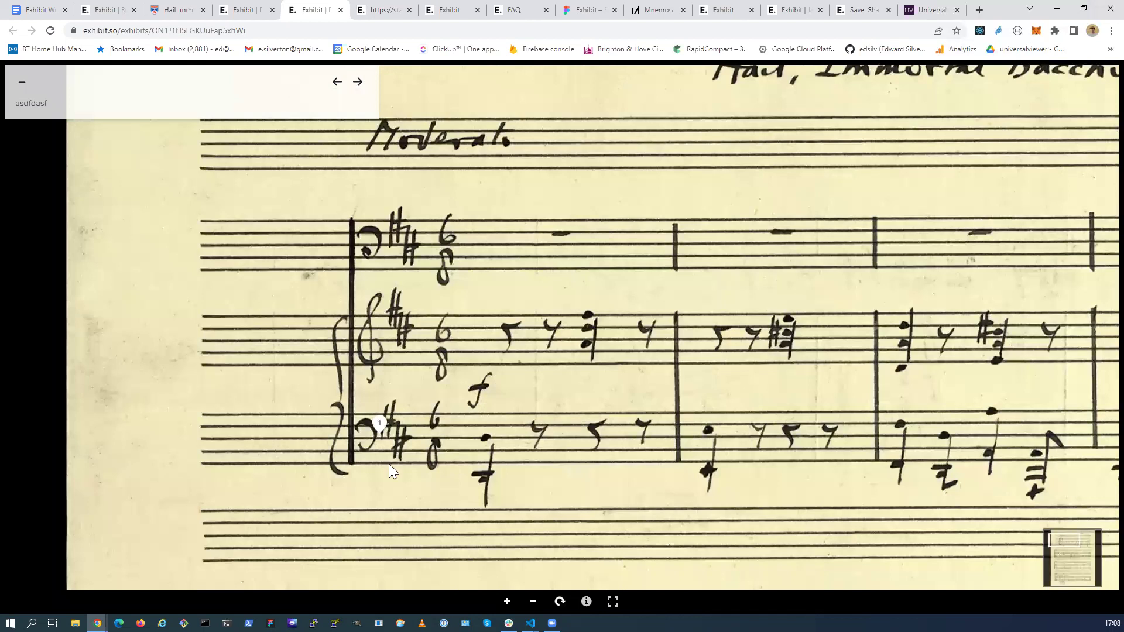
pyautogui.scroll(4, 633, 334)
pyautogui.moveTo(494, 368); pyautogui.dragTo(434, 382)
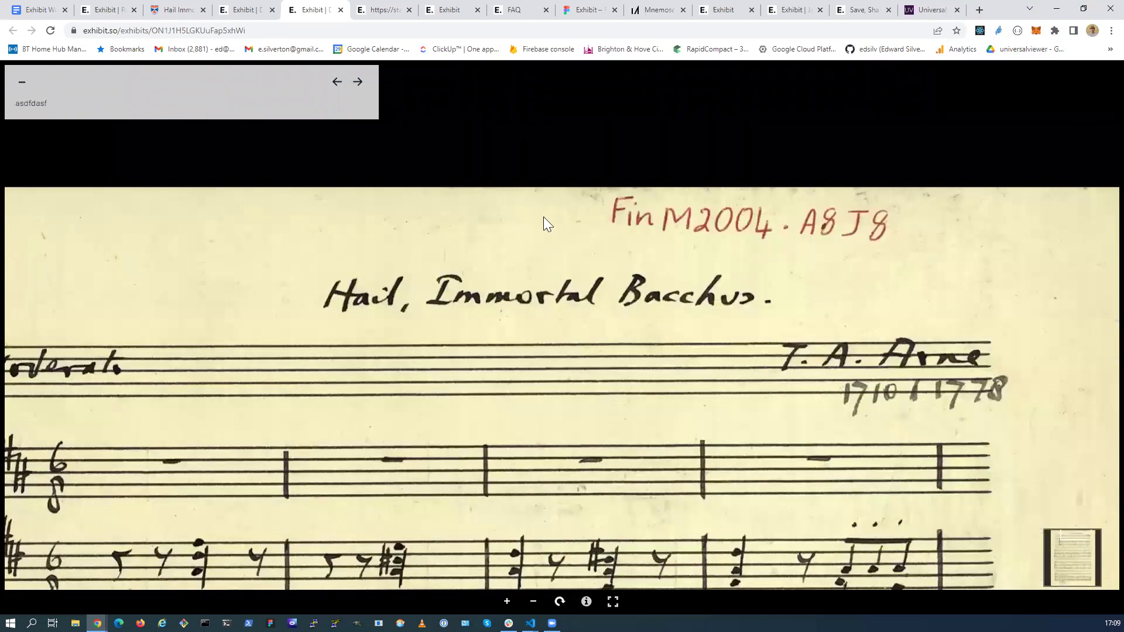
pyautogui.scroll(-2, 463, 319)
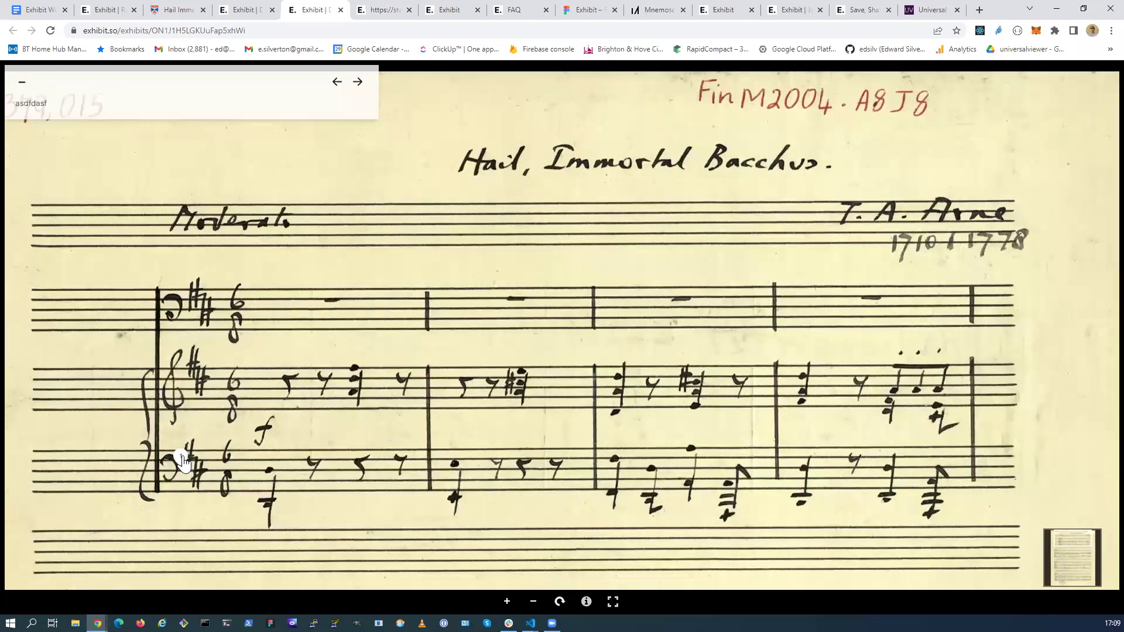
pyautogui.scroll(3, 183, 463)
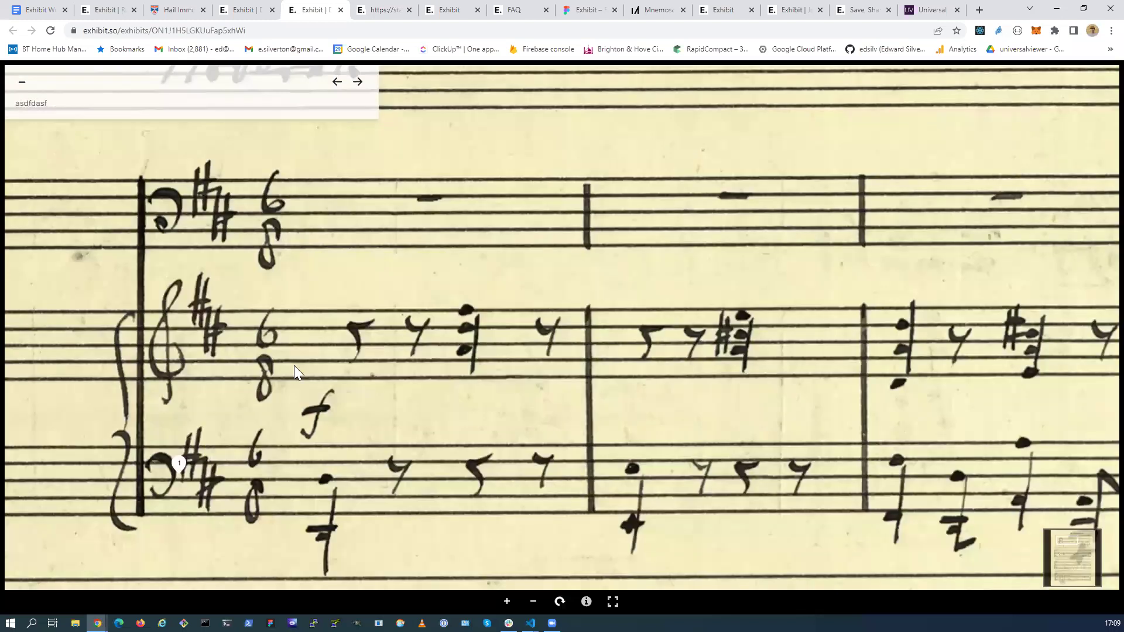
pyautogui.moveTo(294, 366); pyautogui.dragTo(324, 277)
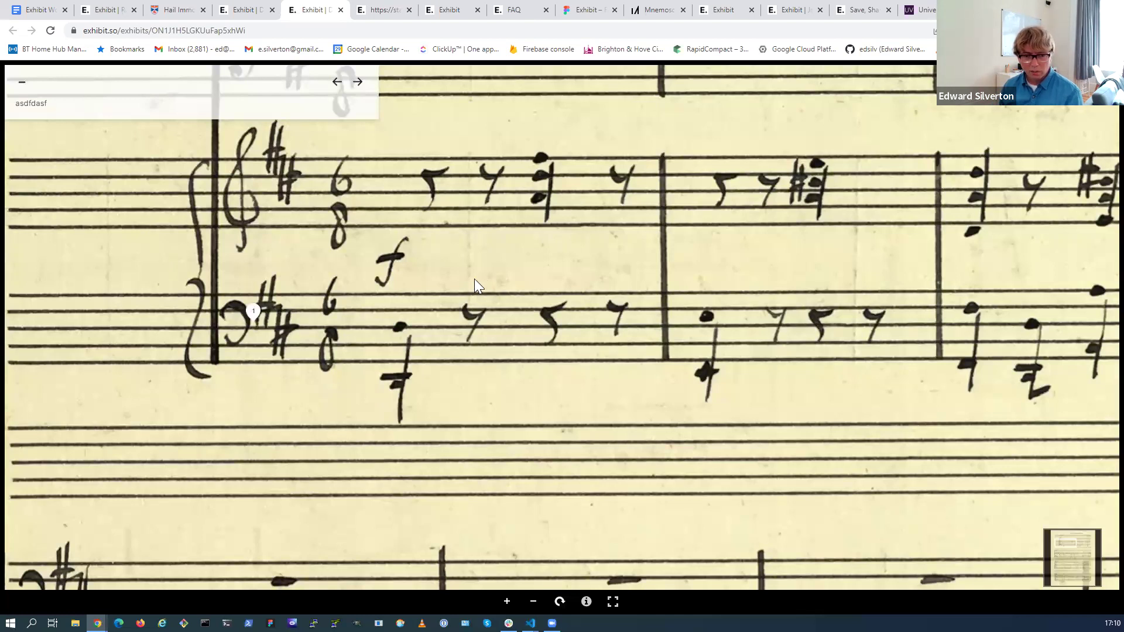
pyautogui.scroll(-6, 474, 279)
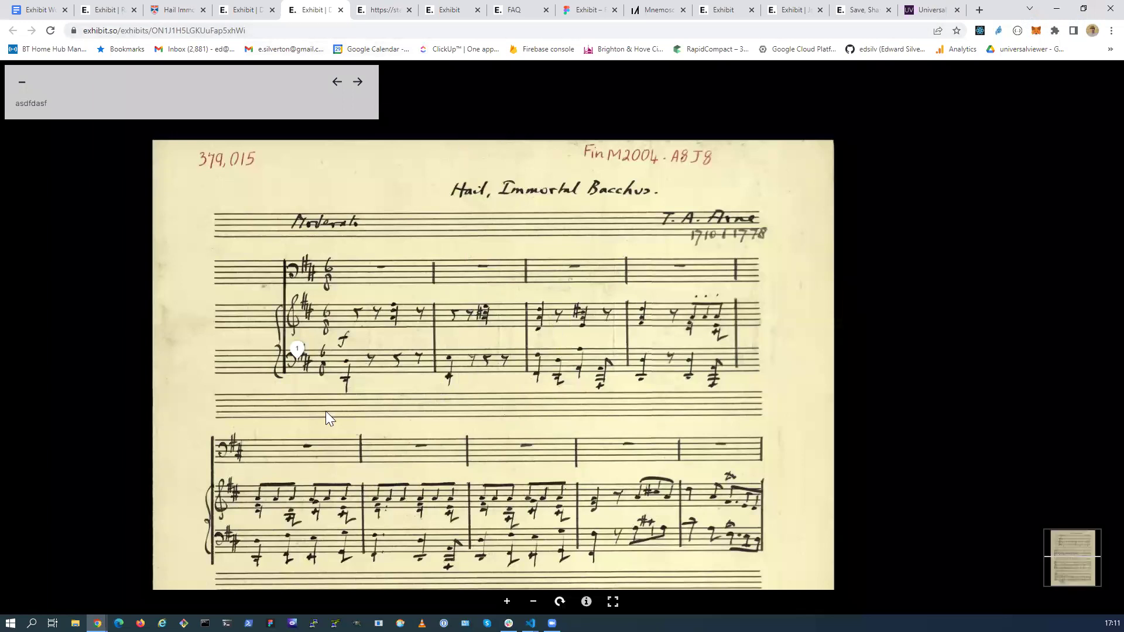
pyautogui.scroll(1, 266, 414)
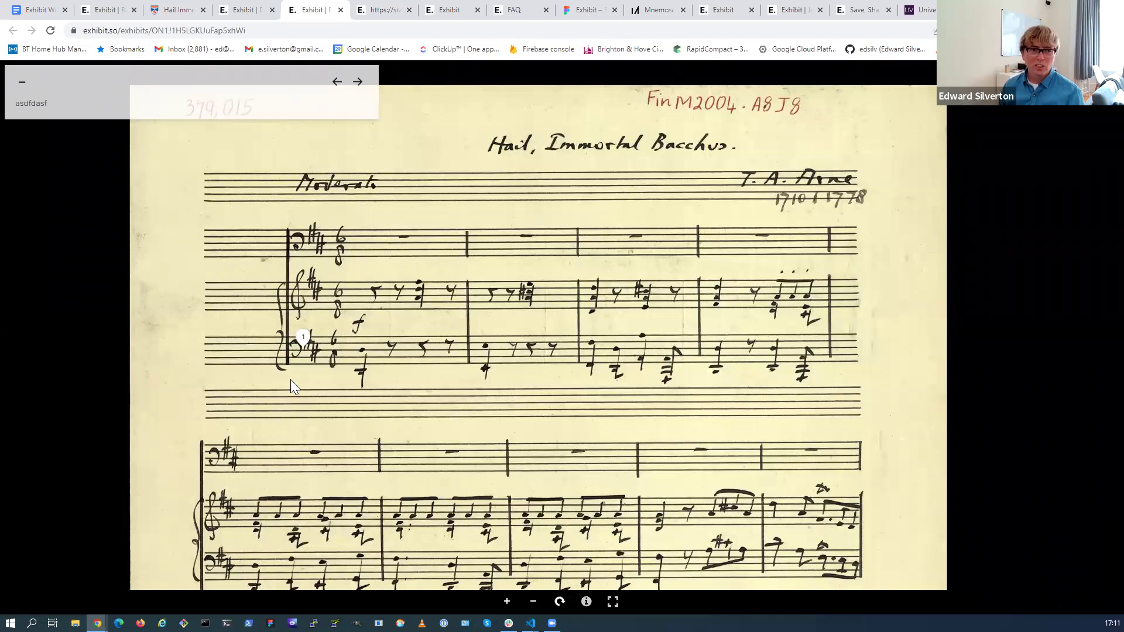
# - In the Universal Viewer tab, change the address to universalviewer.io and load the homepage
pyautogui.click(918, 10)
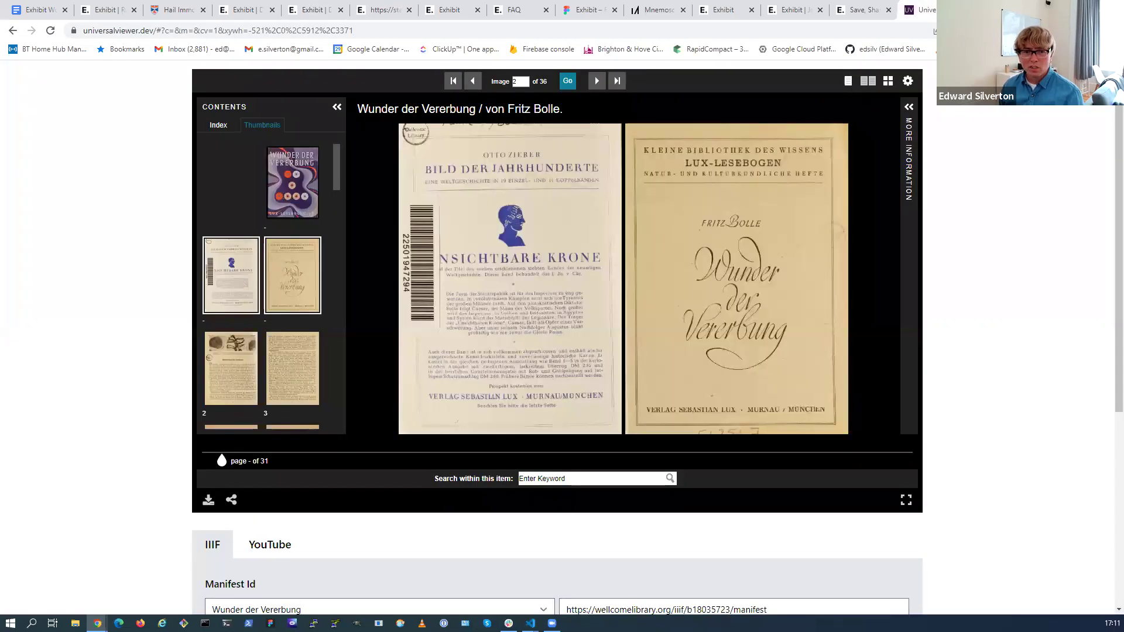
pyautogui.moveTo(143, 30); pyautogui.dragTo(585, 56)
pyautogui.write('io')
pyautogui.press('Return')
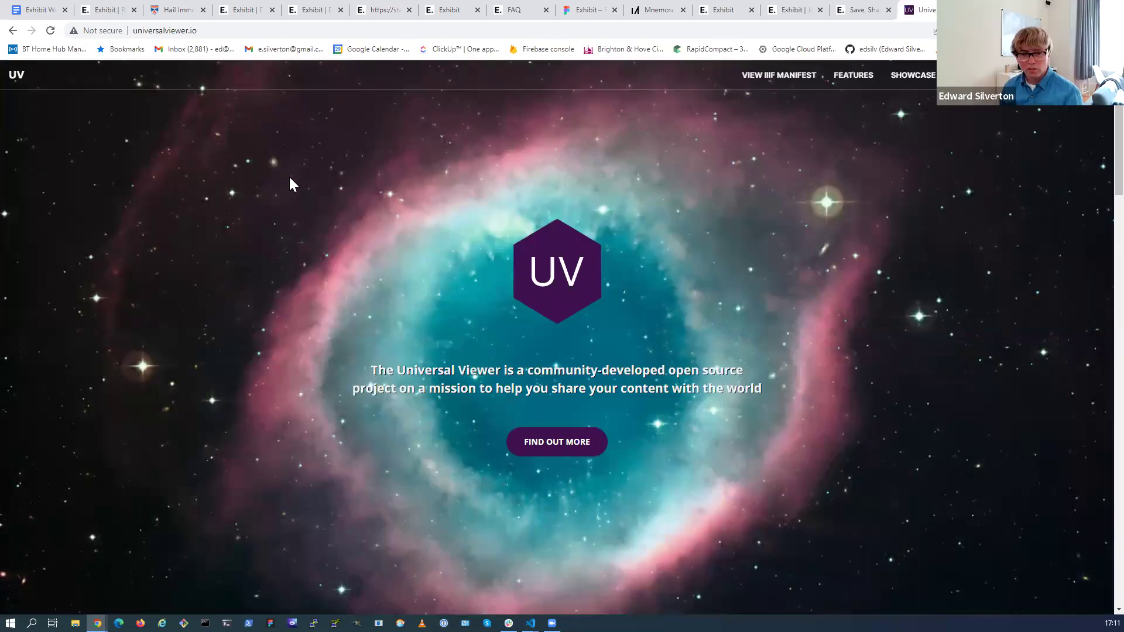
# - Scroll through the universalviewer.io homepage
pyautogui.scroll(-6, 223, 181)
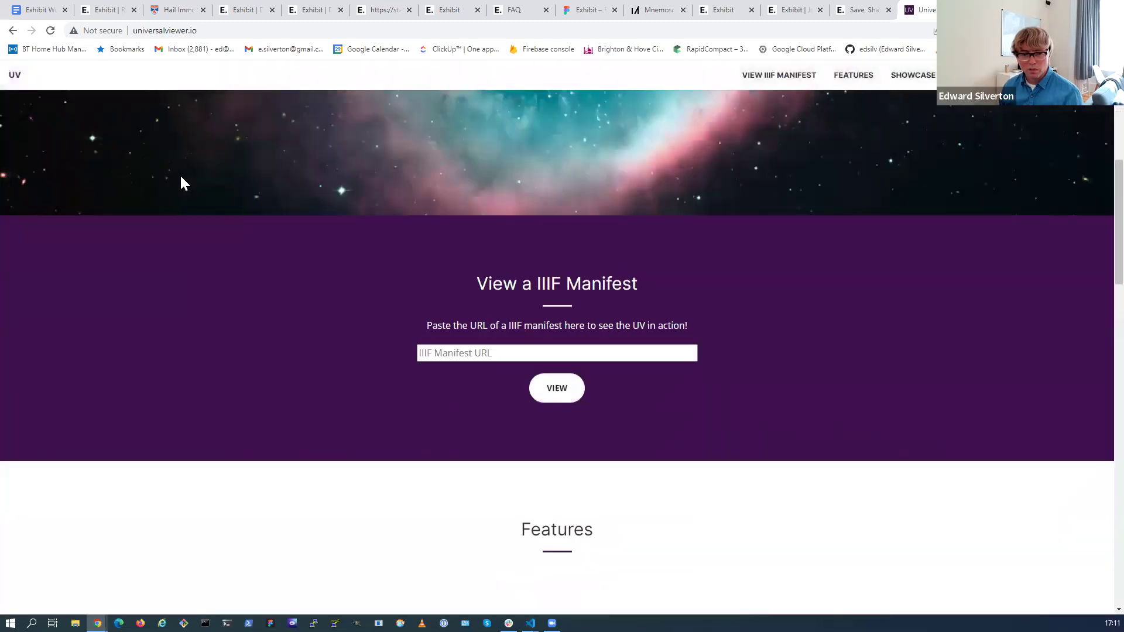
pyautogui.scroll(-2, 180, 179)
pyautogui.scroll(-6, 158, 187)
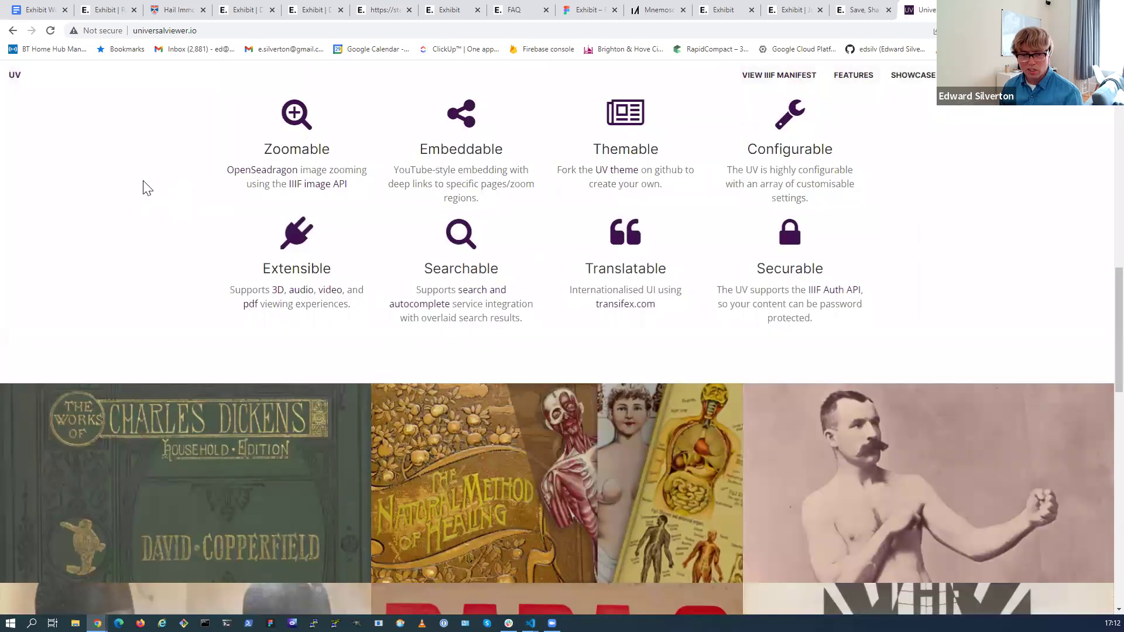
pyautogui.scroll(-6, 146, 186)
pyautogui.scroll(15, 151, 175)
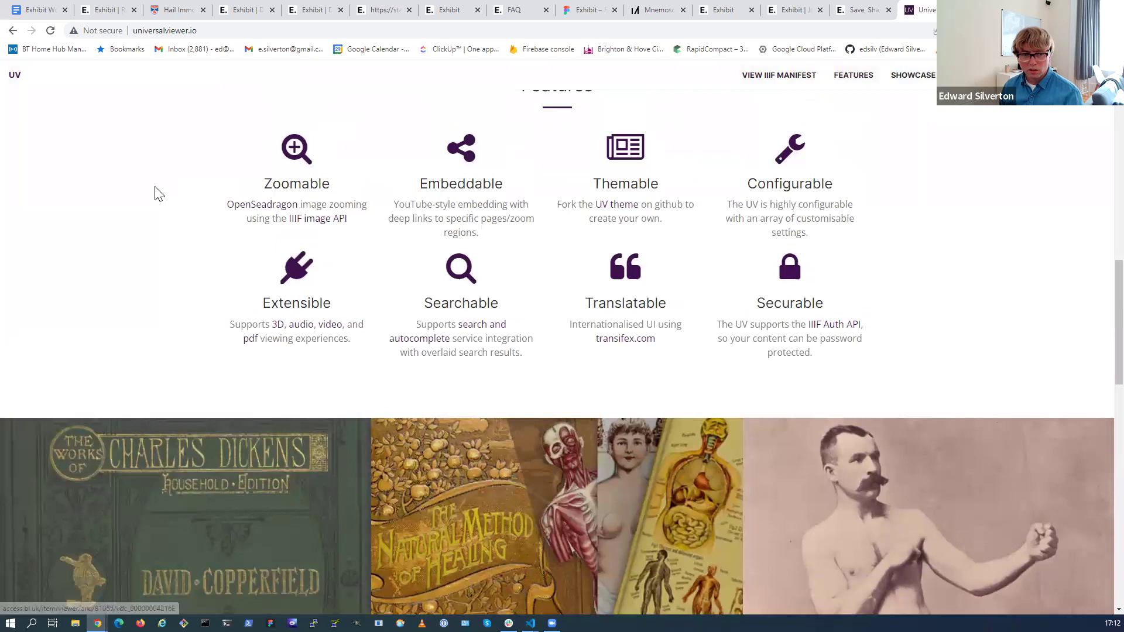
pyautogui.scroll(3, 149, 203)
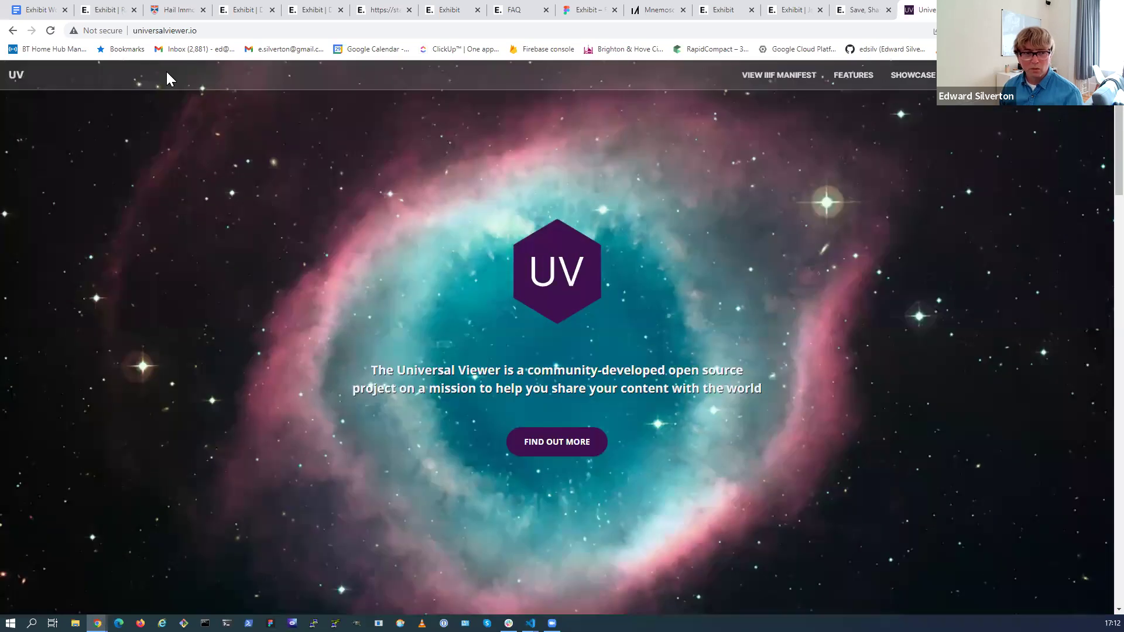
# - Go to opencollective.com/universalviewer and scroll to its Financial Contributions tiers ($2, $100 monthly, $1,200 yearly)
pyautogui.click(215, 30)
pyautogui.write('opencol')
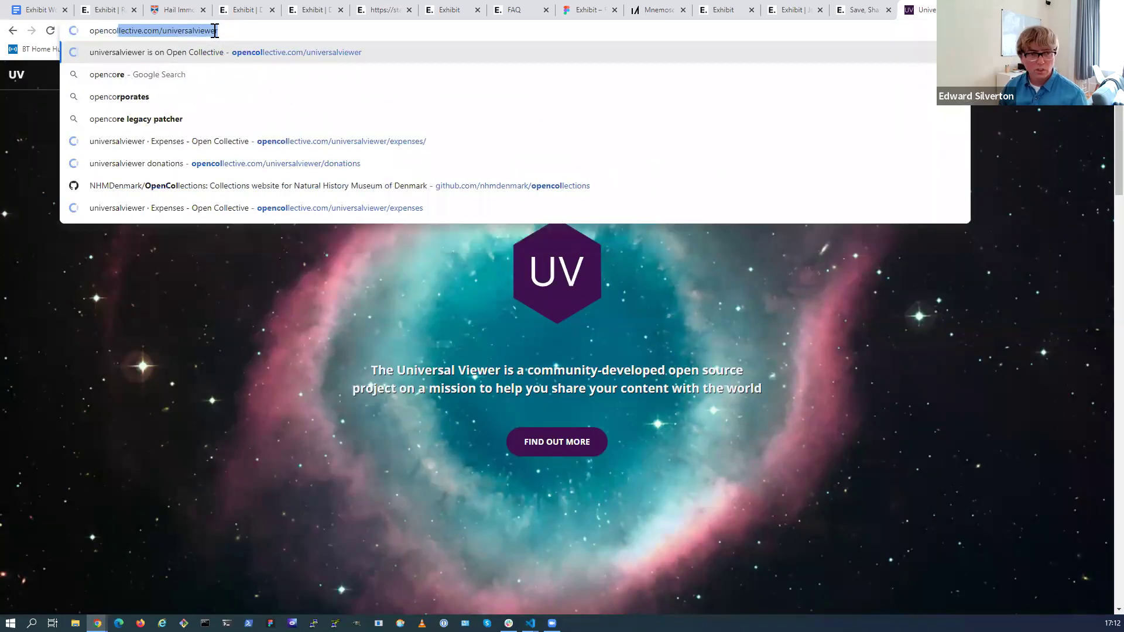
pyautogui.press('Return')
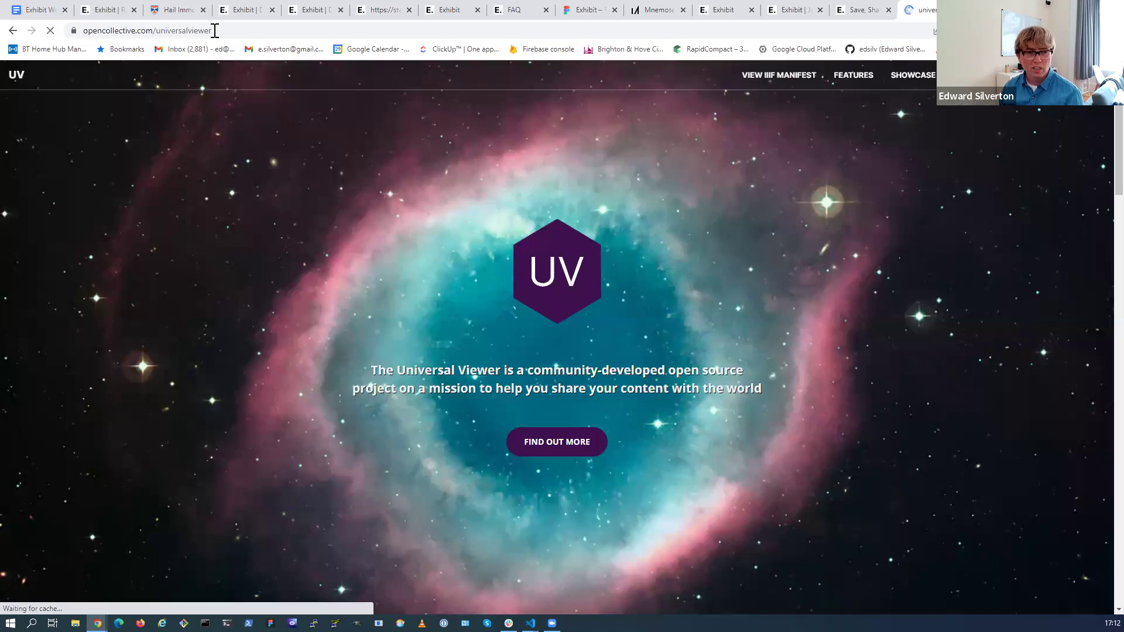
pyautogui.scroll(-4, 111, 240)
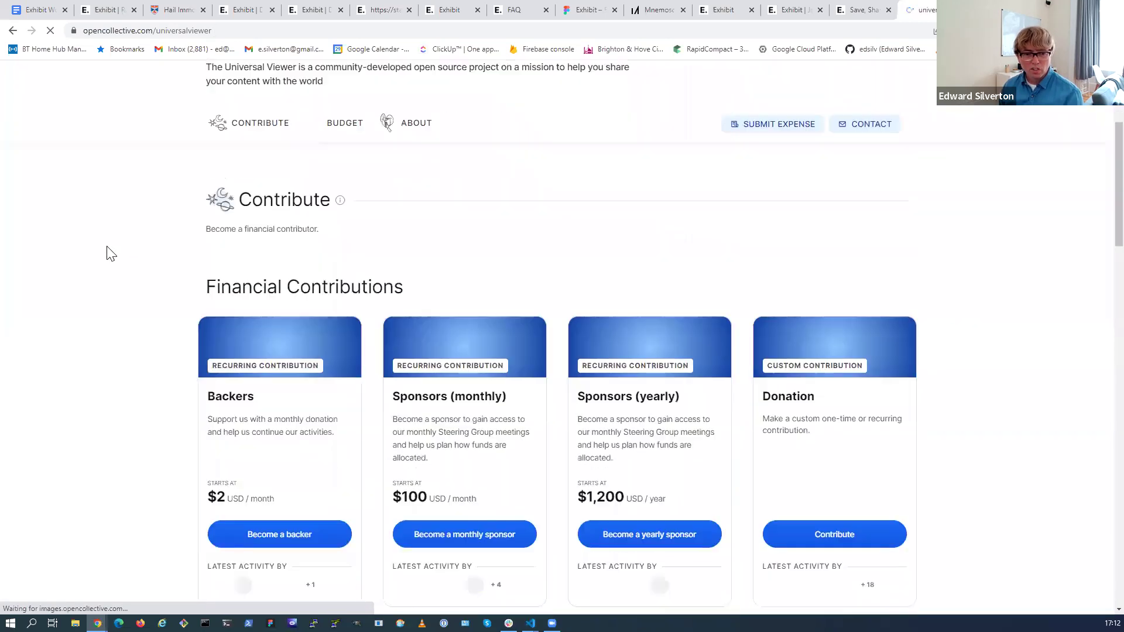
pyautogui.scroll(-3, 123, 258)
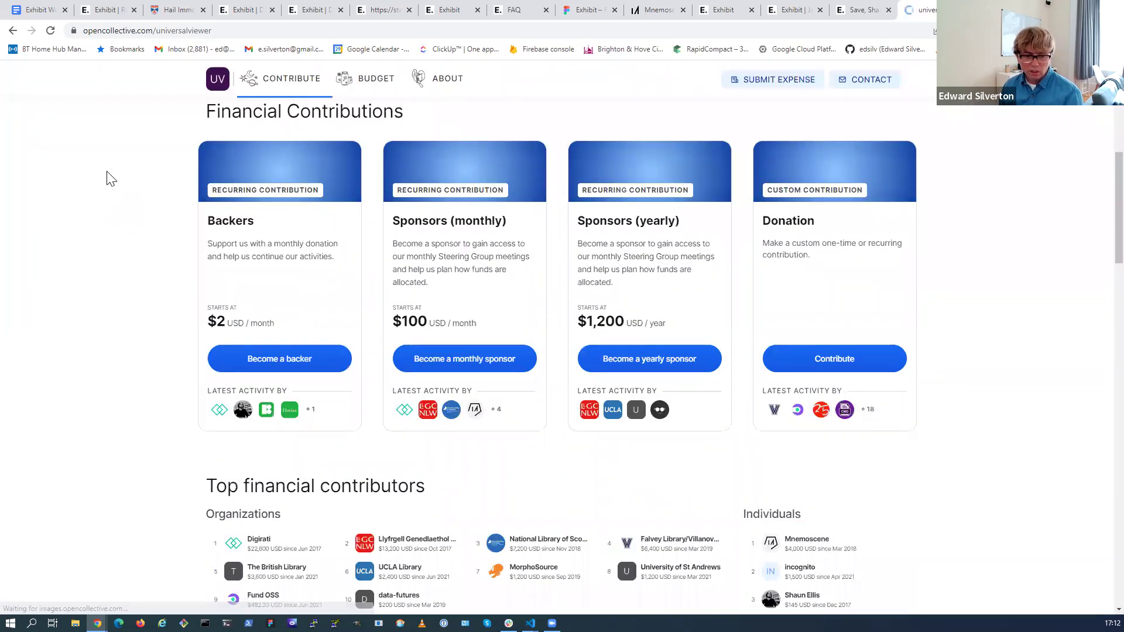
pyautogui.scroll(-2, 107, 178)
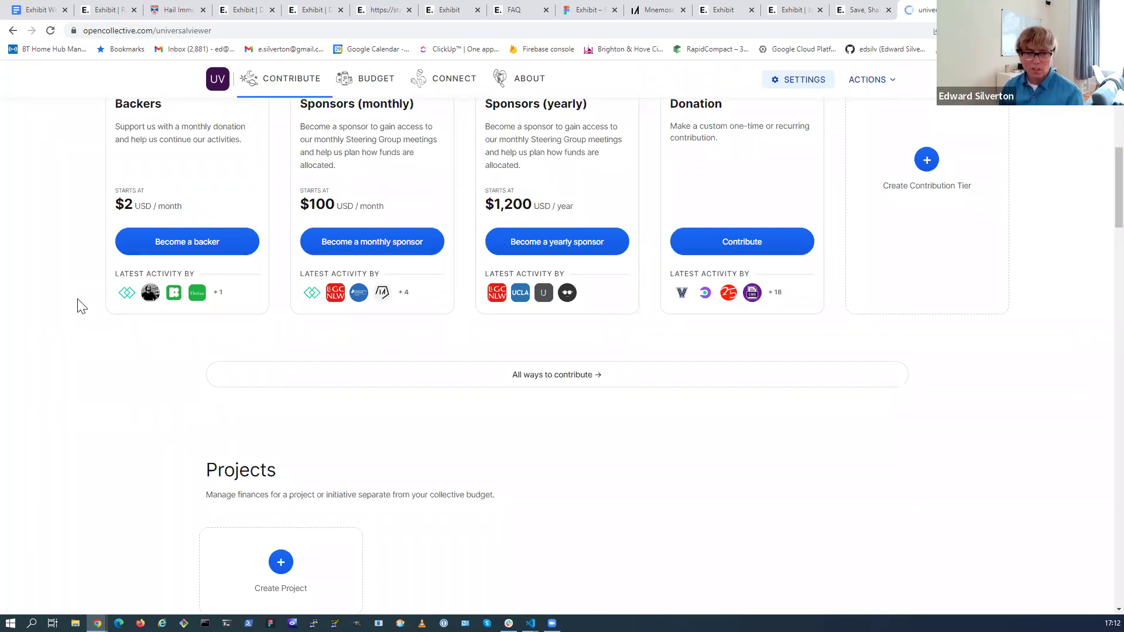
pyautogui.scroll(3, 64, 310)
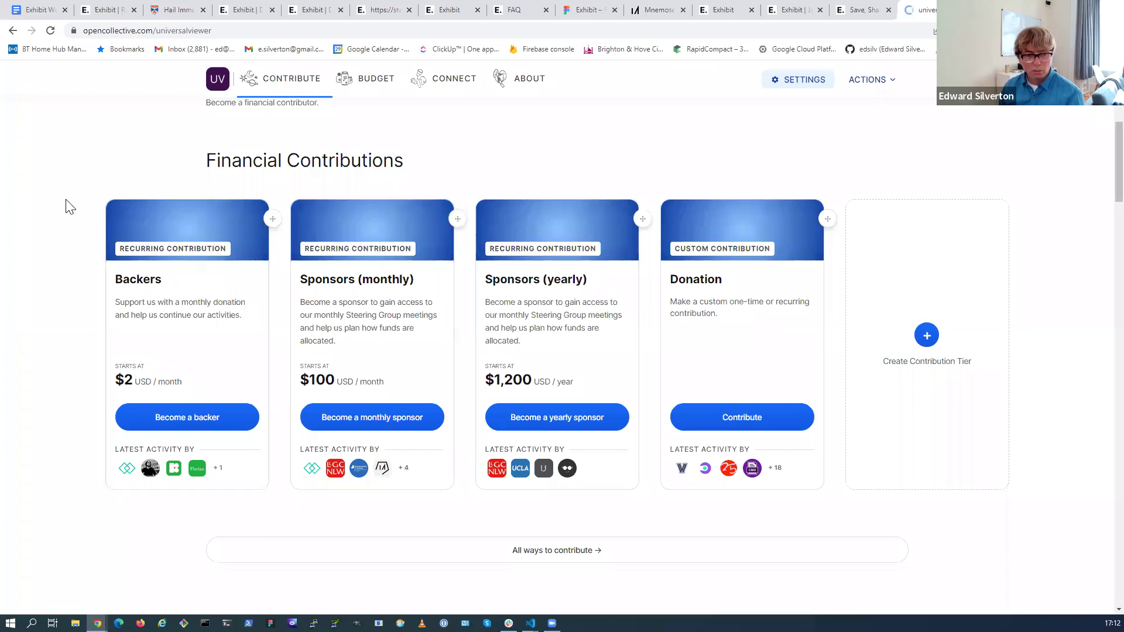
pyautogui.scroll(1, 68, 208)
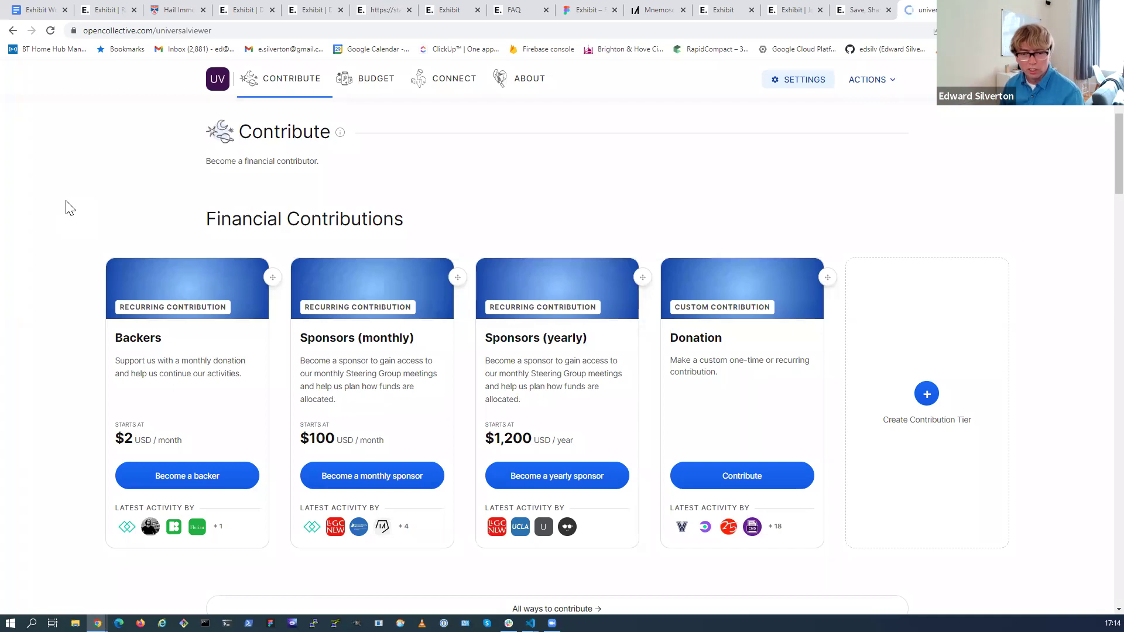
pyautogui.scroll(-2, 80, 205)
pyautogui.scroll(7, 76, 184)
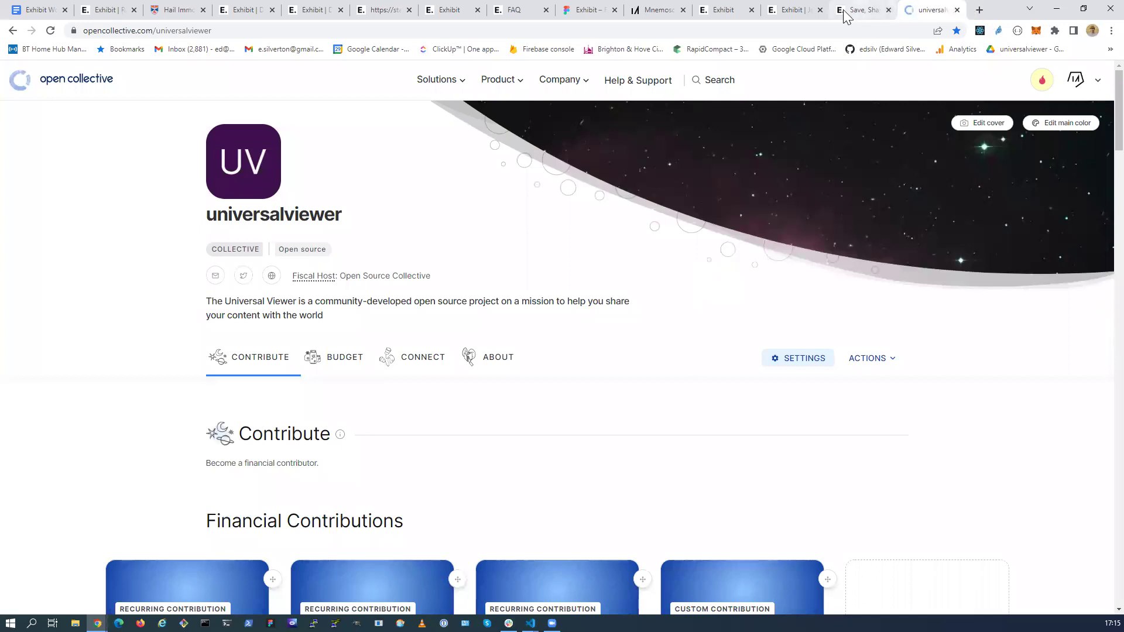
# - Browse the Exhibit home showcase and Contact page, close Contact, and return to the Exhibit Workshop doc
pyautogui.click(789, 15)
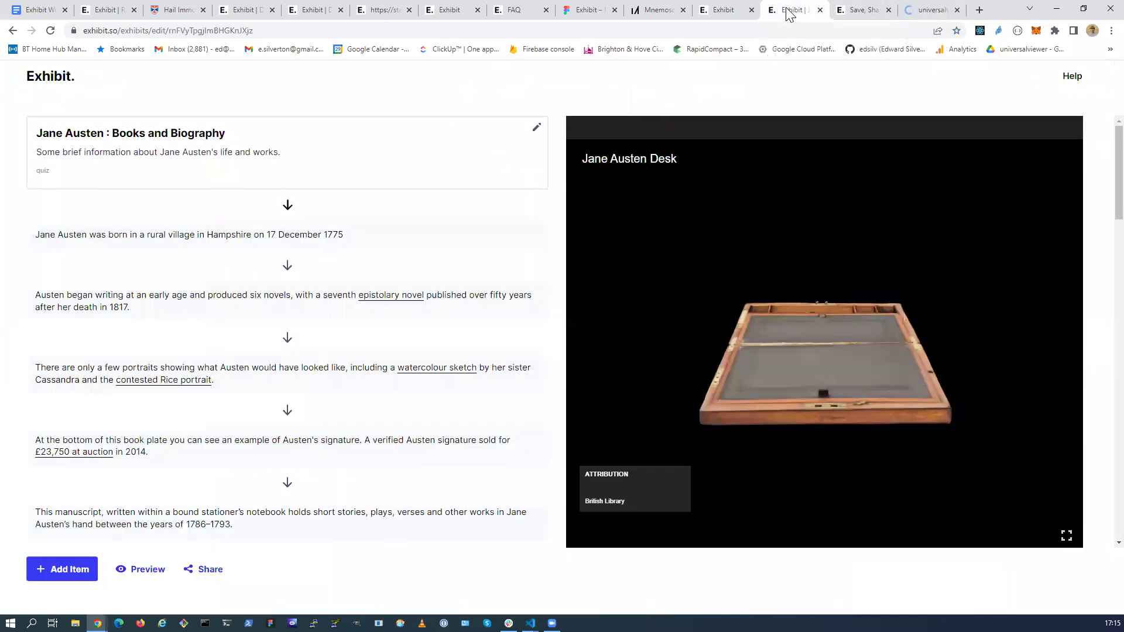
pyautogui.click(711, 15)
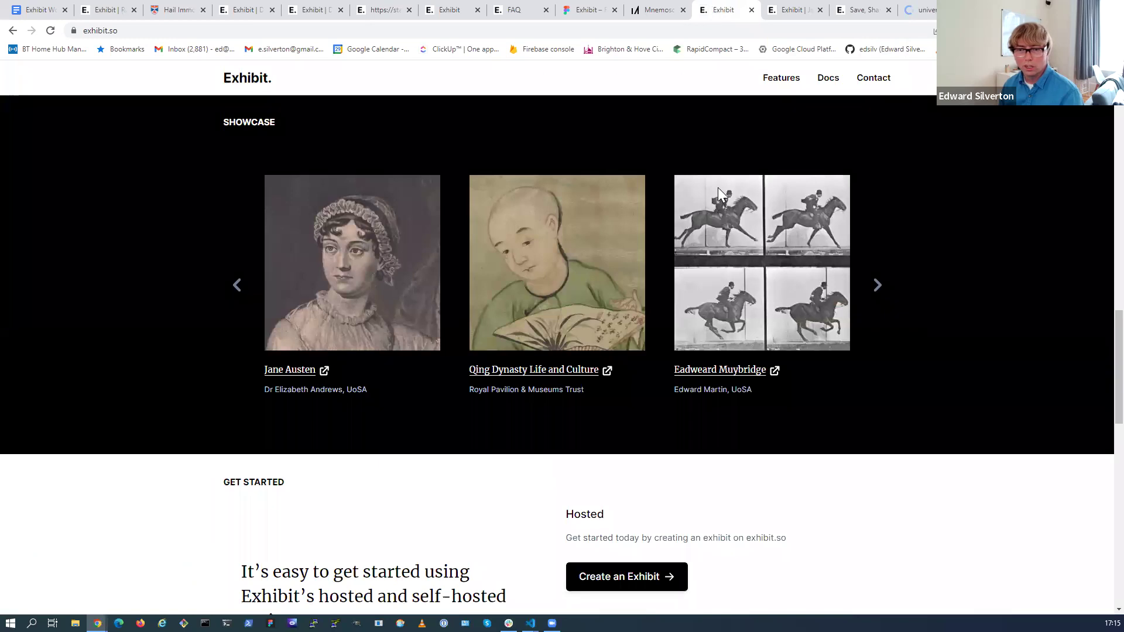
pyautogui.scroll(7, 819, 129)
pyautogui.click(873, 82)
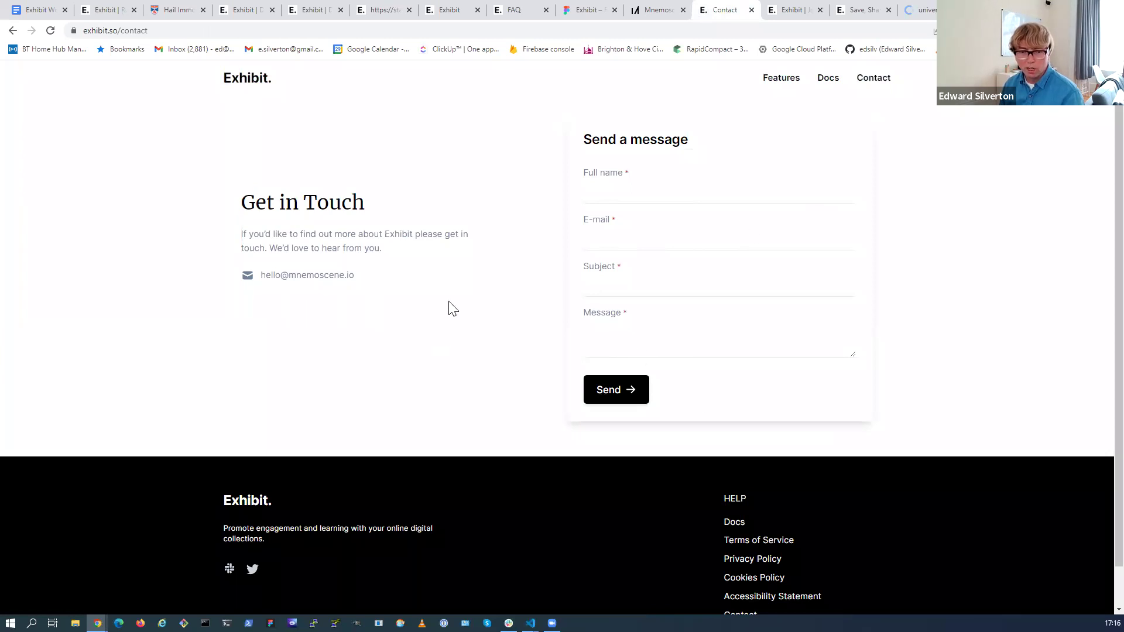
pyautogui.click(752, 11)
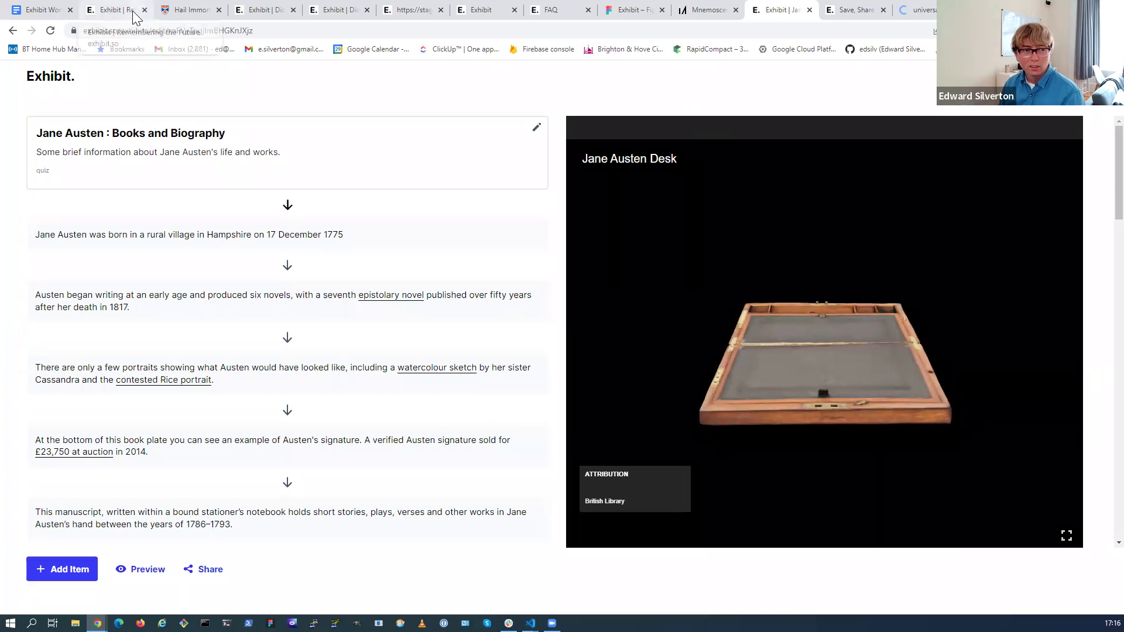
pyautogui.click(35, 10)
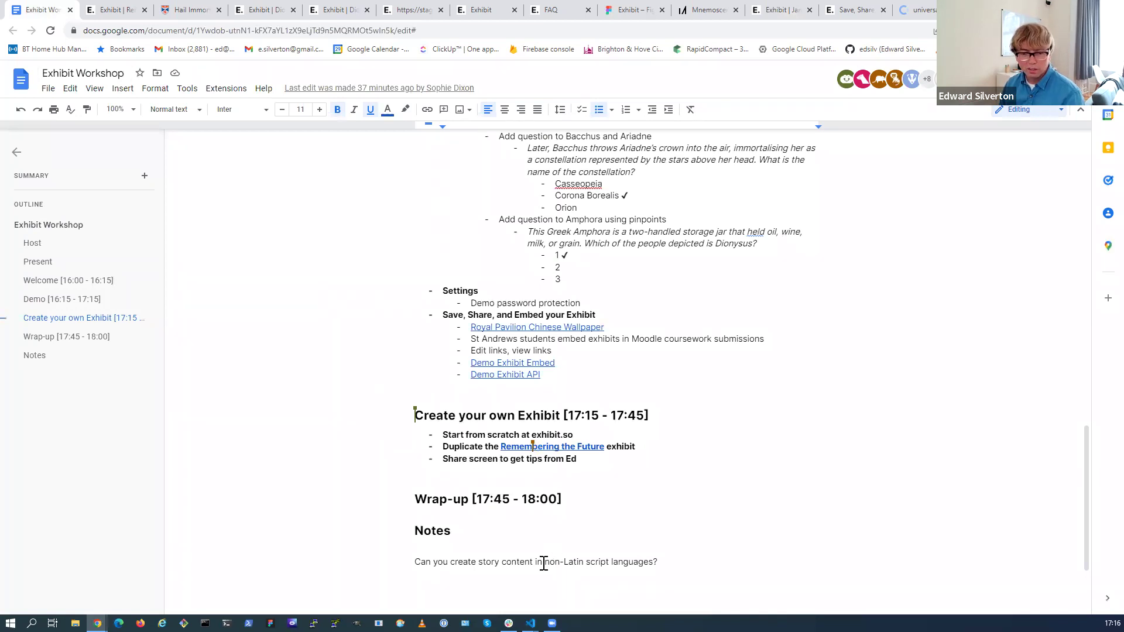
# - Search the web in a new tab for 'latin script text examples'
pyautogui.moveTo(543, 563); pyautogui.dragTo(630, 562)
pyautogui.hotkey('ctrl', 't')
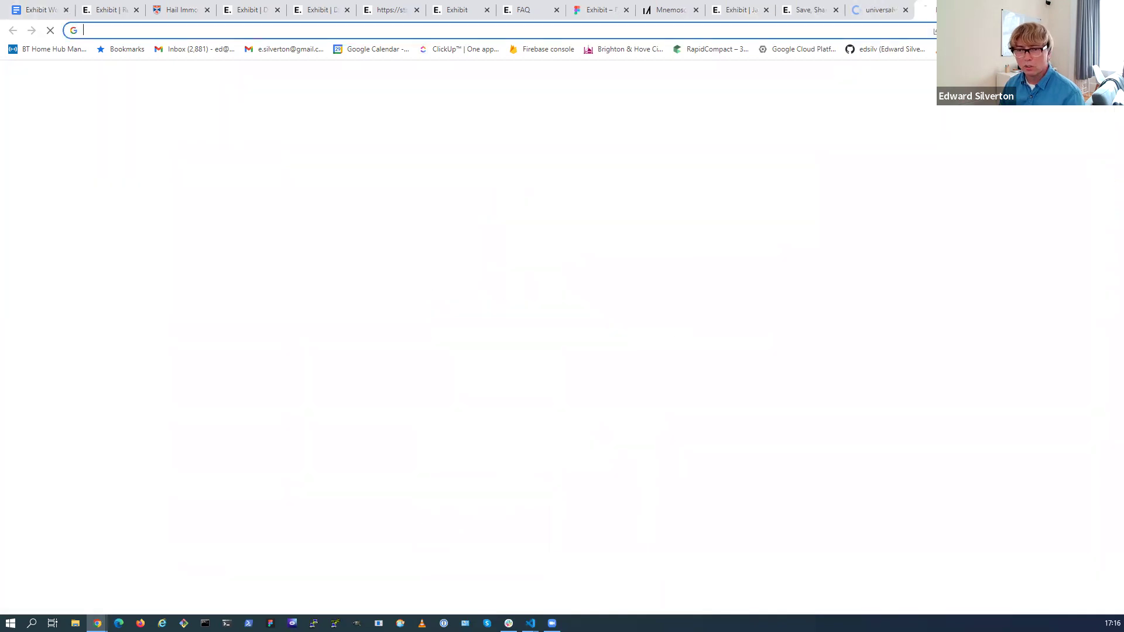
pyautogui.write('latin script text ex')
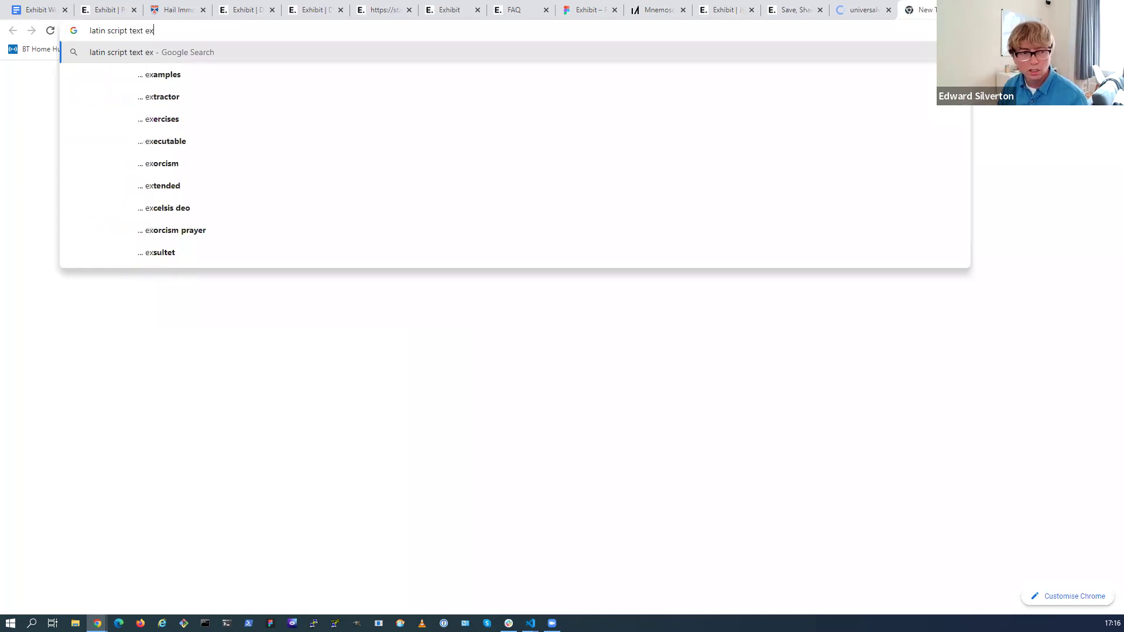
pyautogui.write('amples')
pyautogui.press('Return')
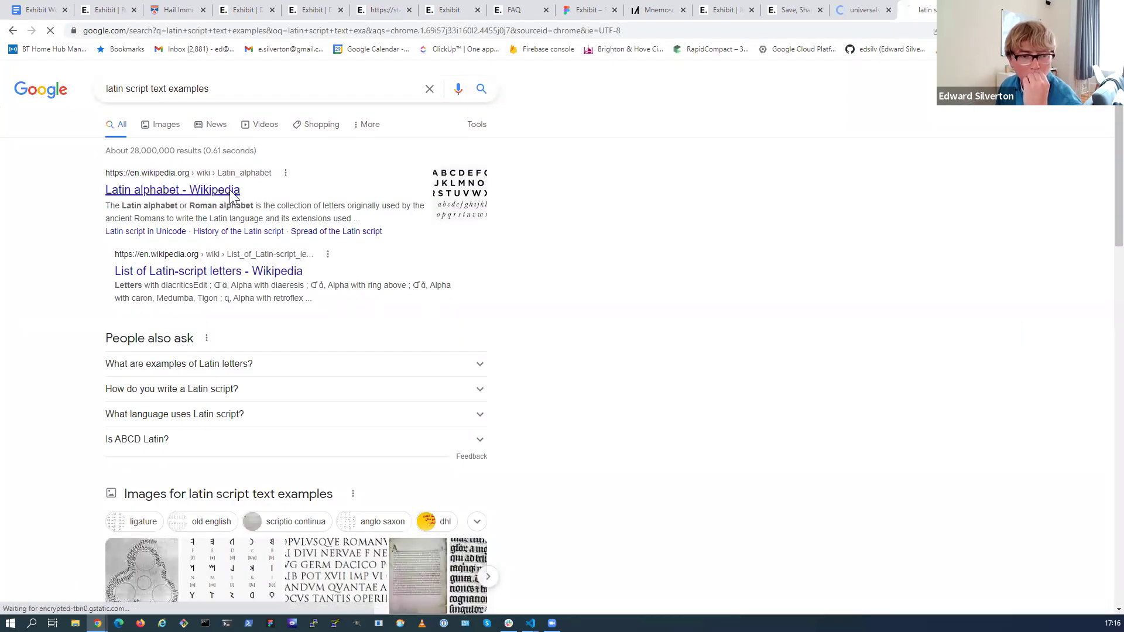
# - Open Wikipedia's Latin alphabet article and select the accented name TÉ in the Classical Latin table
pyautogui.click(232, 192)
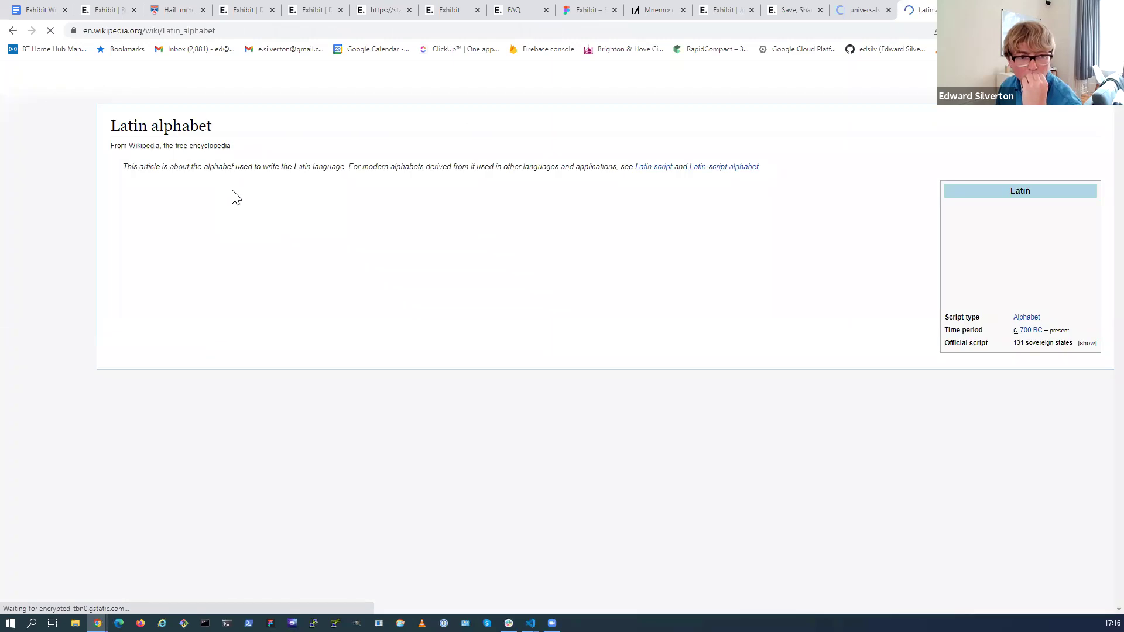
pyautogui.scroll(-5, 426, 251)
pyautogui.scroll(-5, 472, 146)
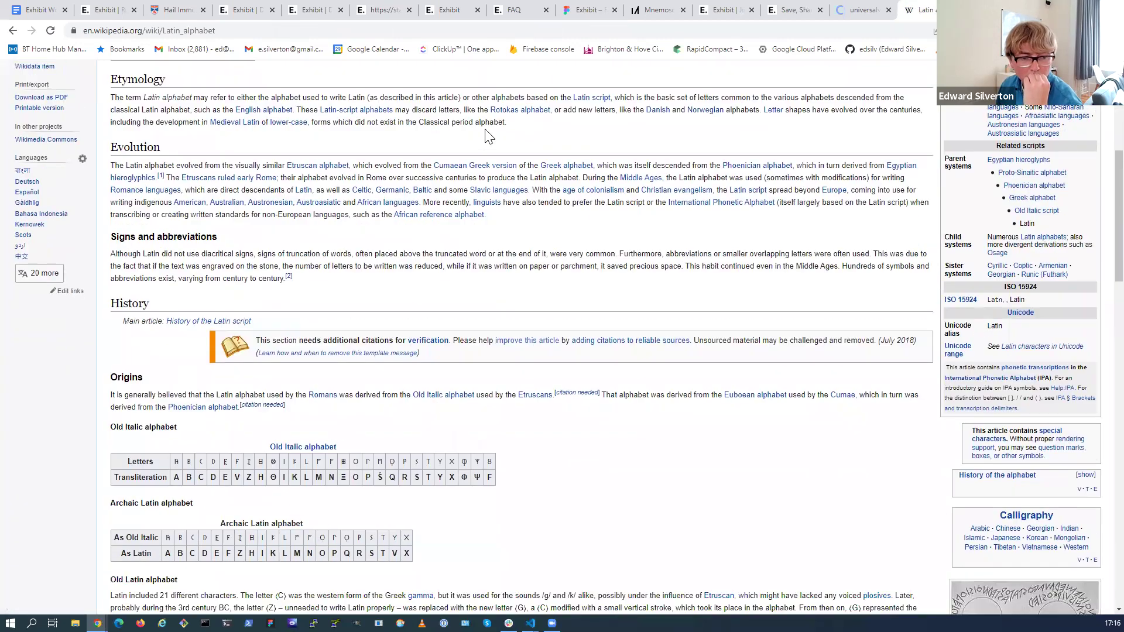
pyautogui.scroll(-4, 545, 113)
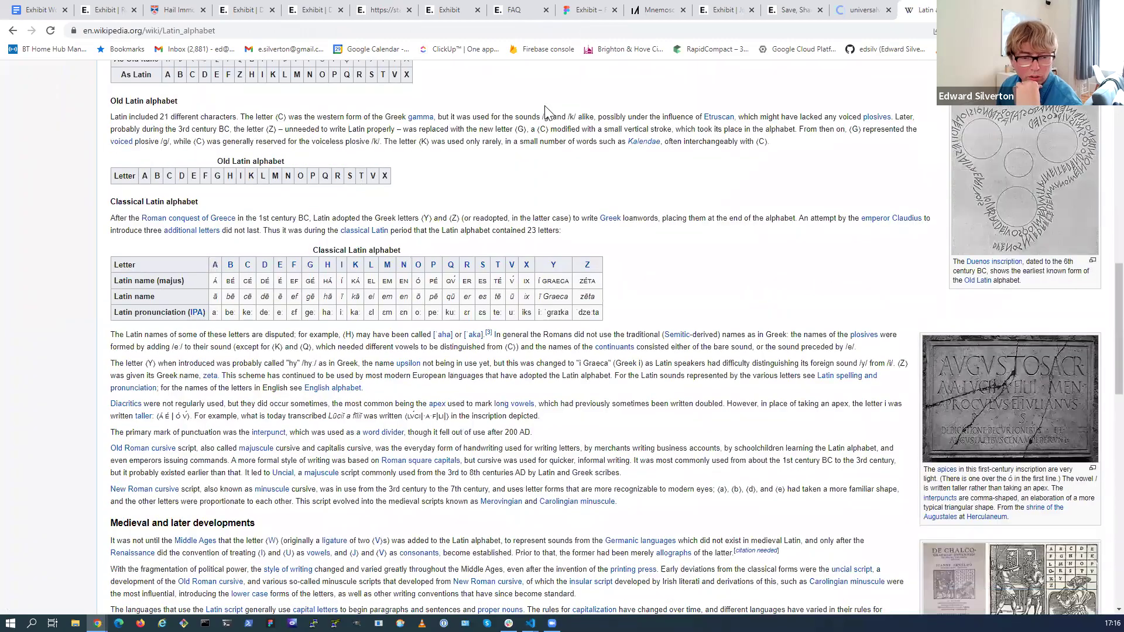
pyautogui.scroll(-4, 544, 111)
pyautogui.scroll(-10, 541, 110)
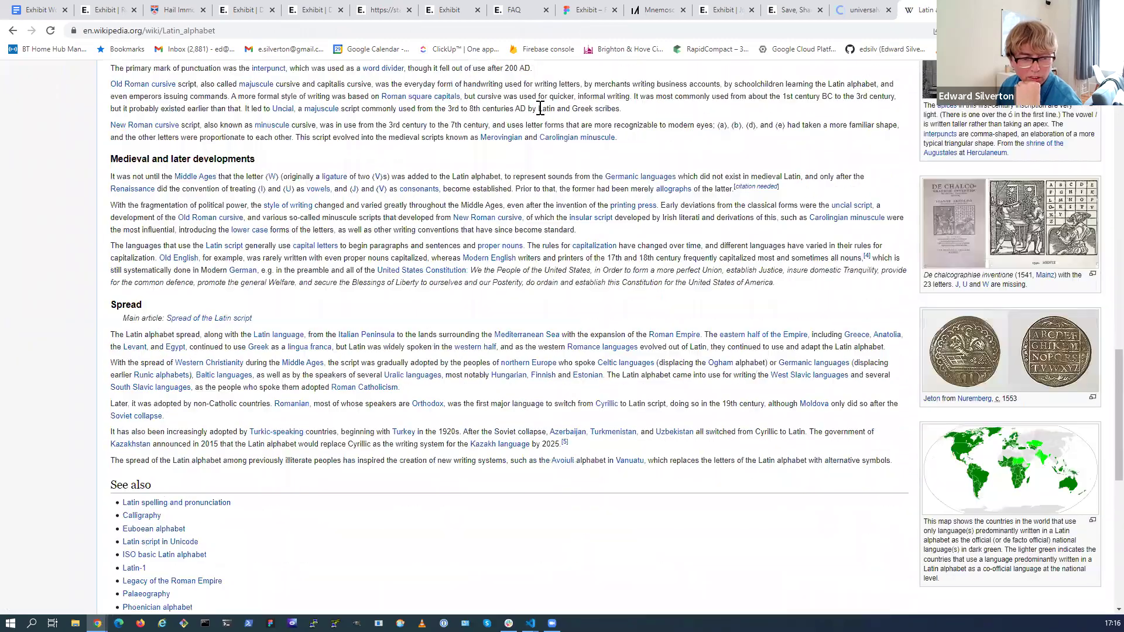
pyautogui.scroll(5, 536, 135)
pyautogui.scroll(8, 530, 164)
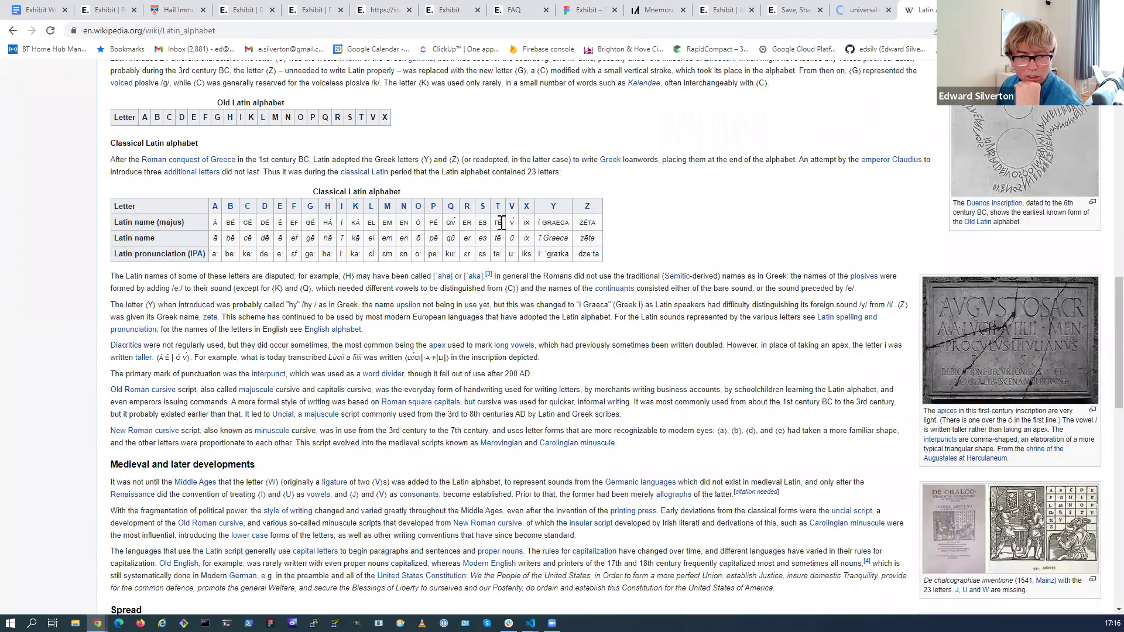
pyautogui.doubleClick(498, 222)
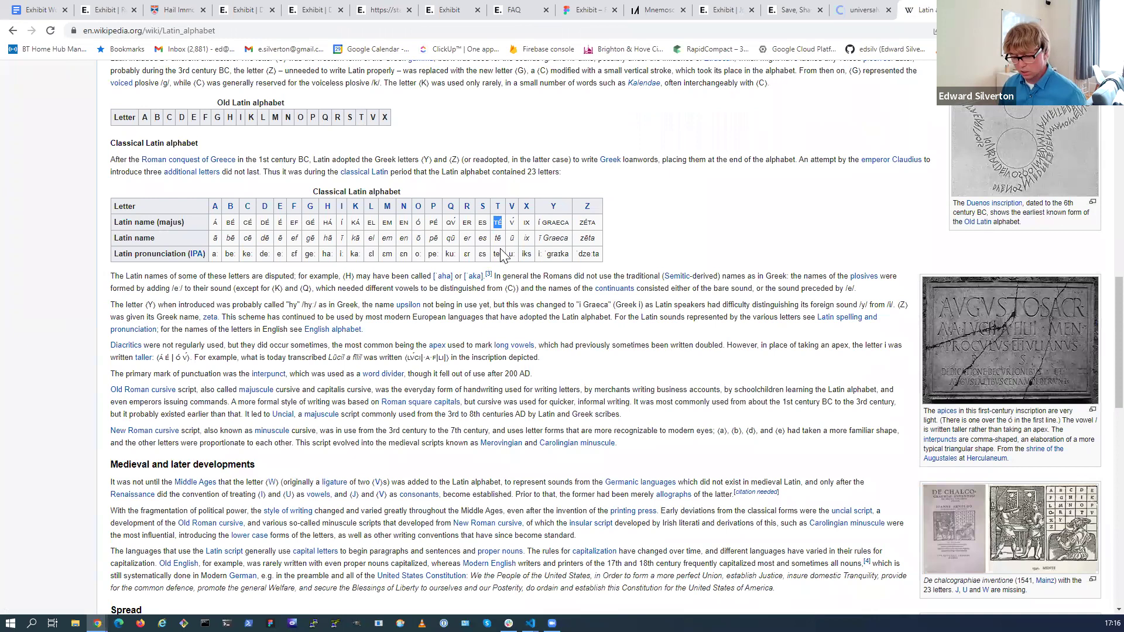
pyautogui.click(98, 14)
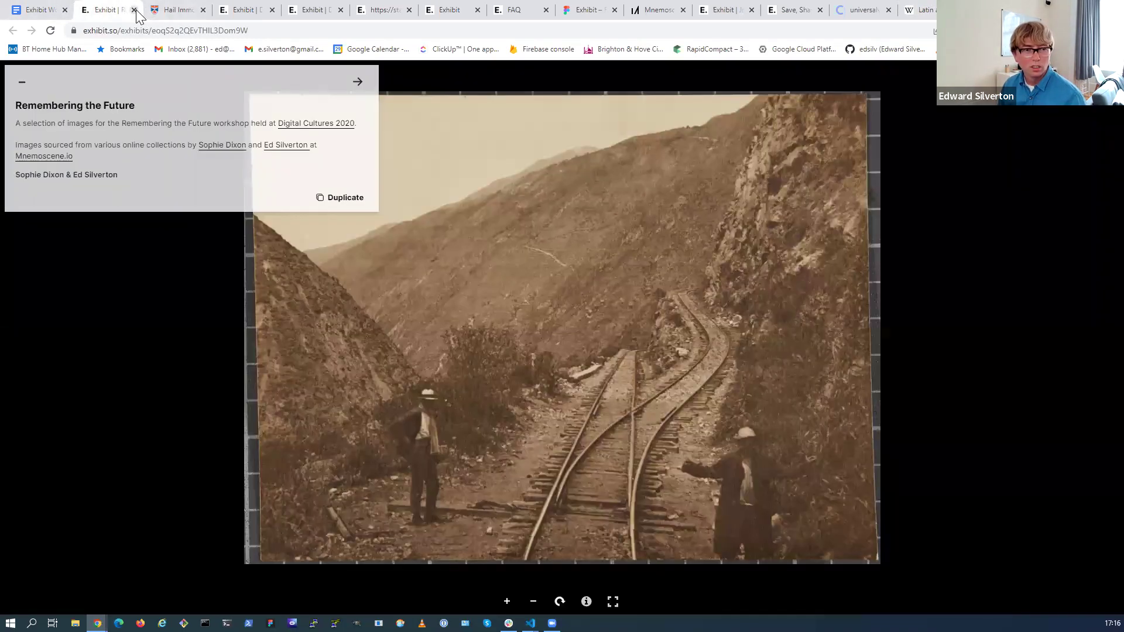
# - Append 'té' to the asdfdasf item's question text and save it
pyautogui.click(134, 11)
pyautogui.click(168, 14)
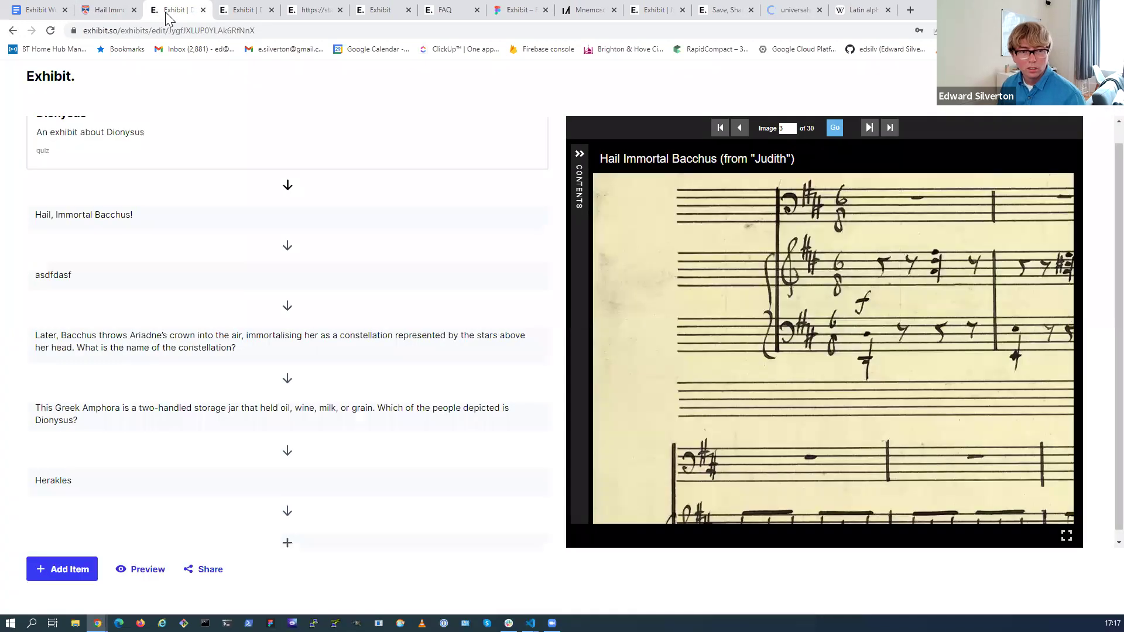
pyautogui.click(120, 282)
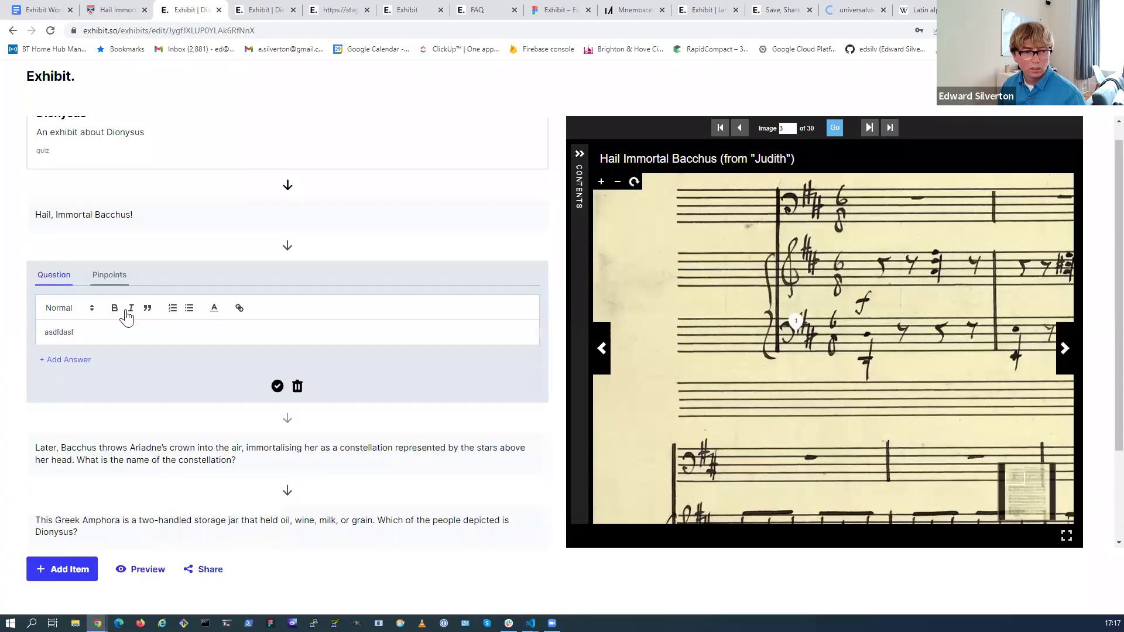
pyautogui.click(111, 331)
pyautogui.write('té')
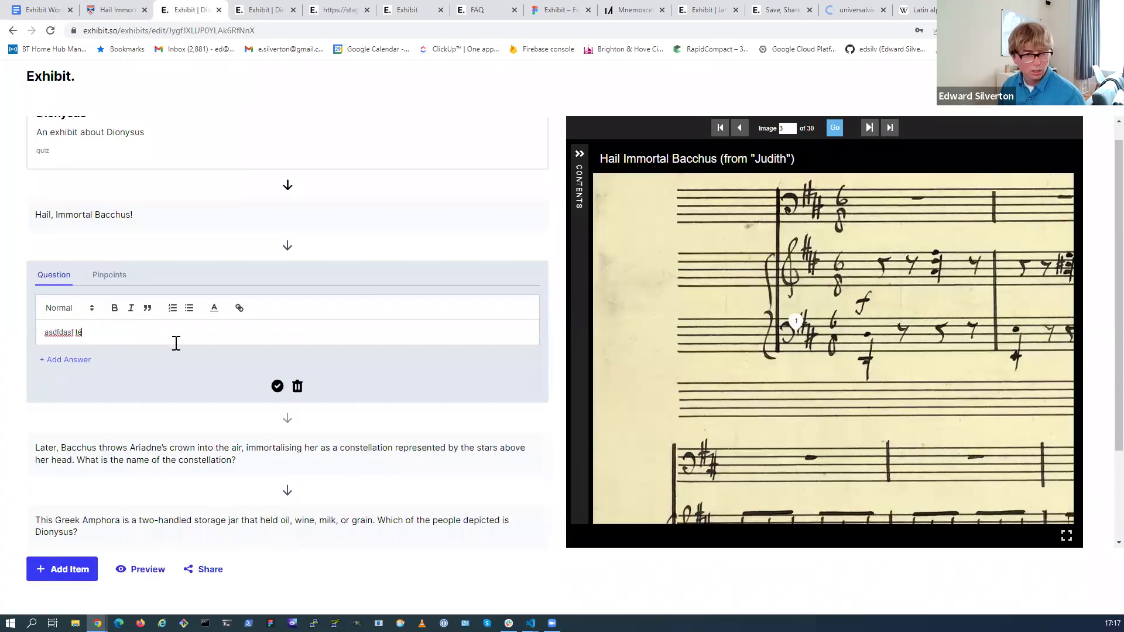
pyautogui.click(277, 386)
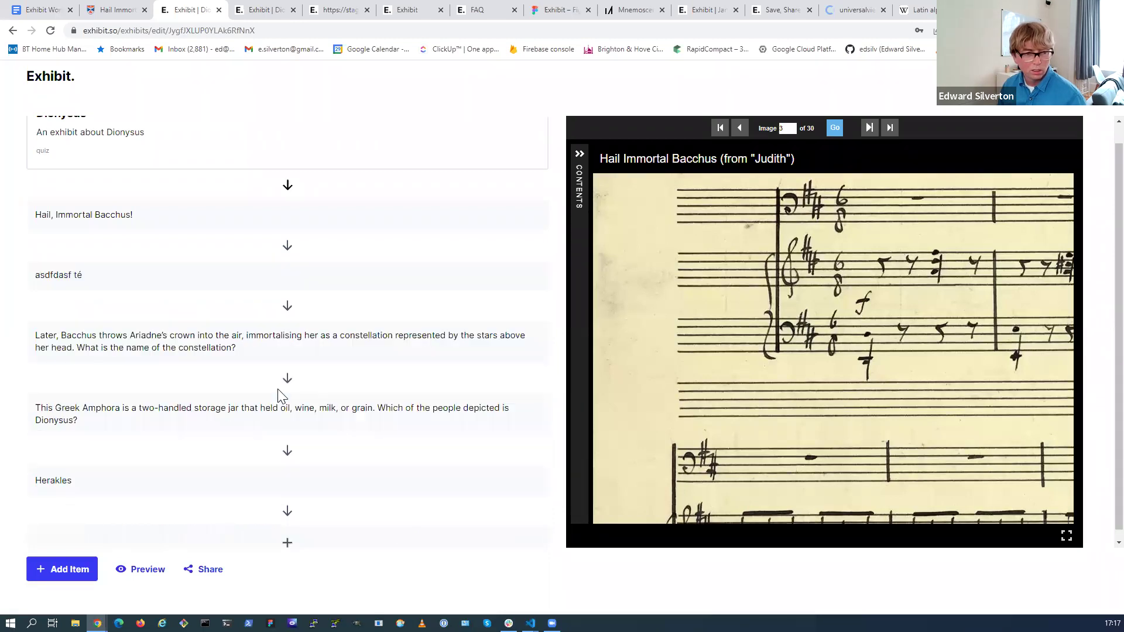
# - Reload the viewer and verify the placeholder caption 'asdfdasf té' shows the accented é correctly
pyautogui.click(269, 10)
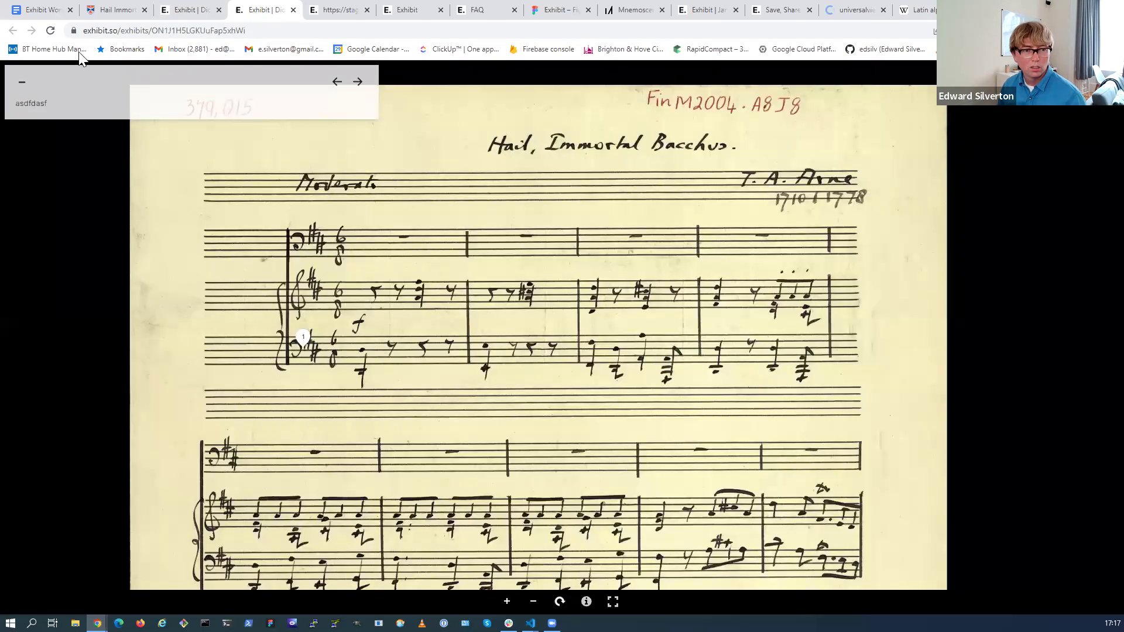
pyautogui.press('F5')
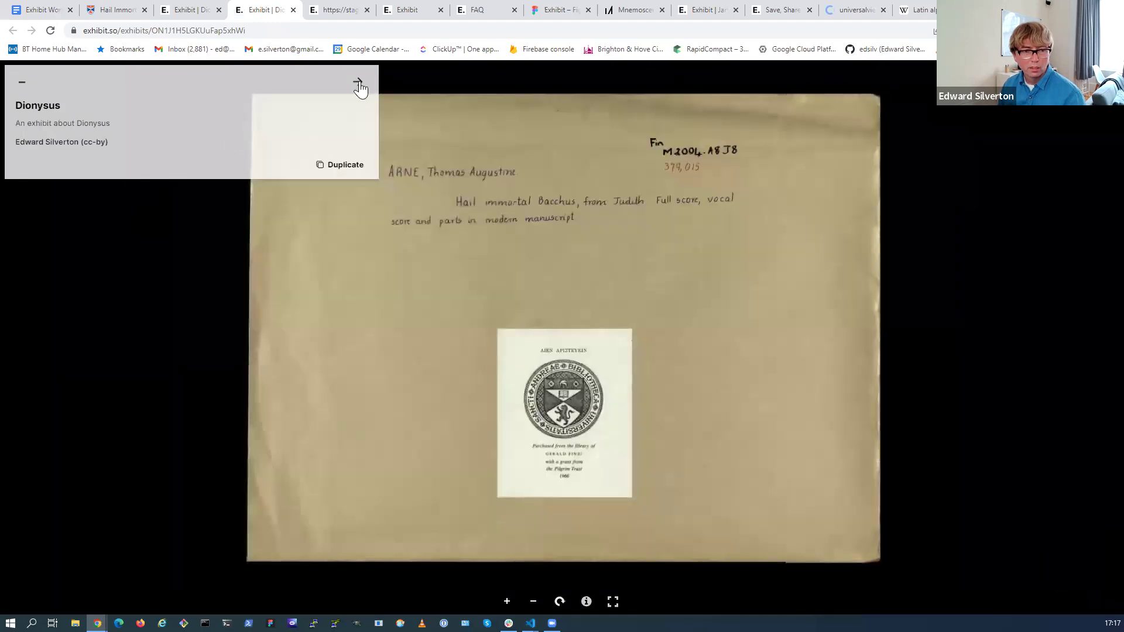
pyautogui.click(358, 83)
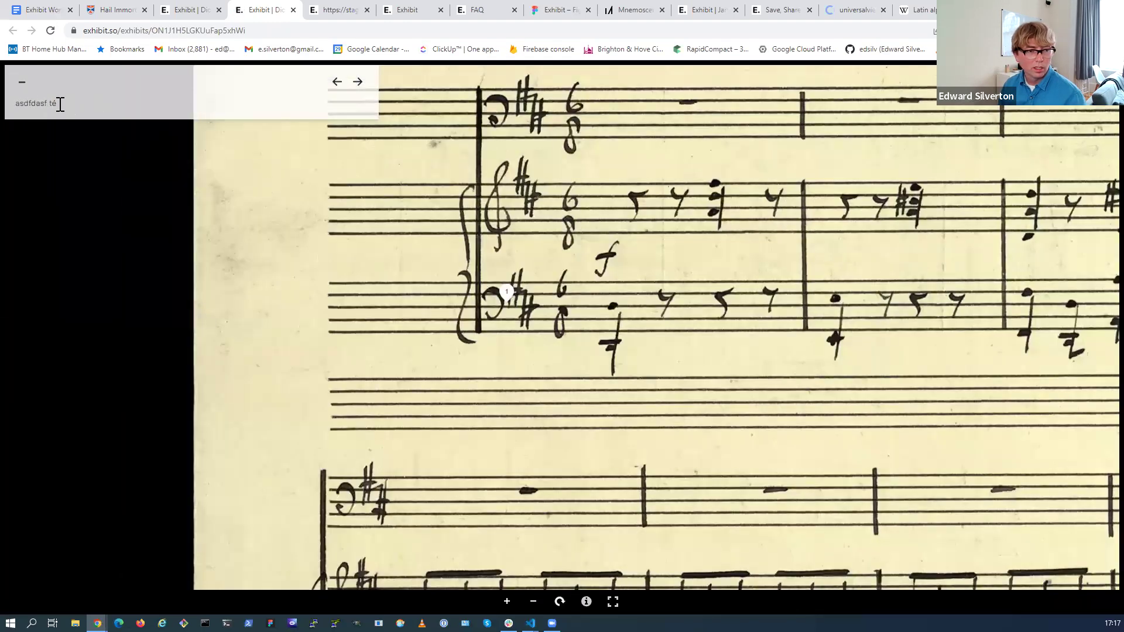
pyautogui.doubleClick(54, 103)
pyautogui.click(83, 111)
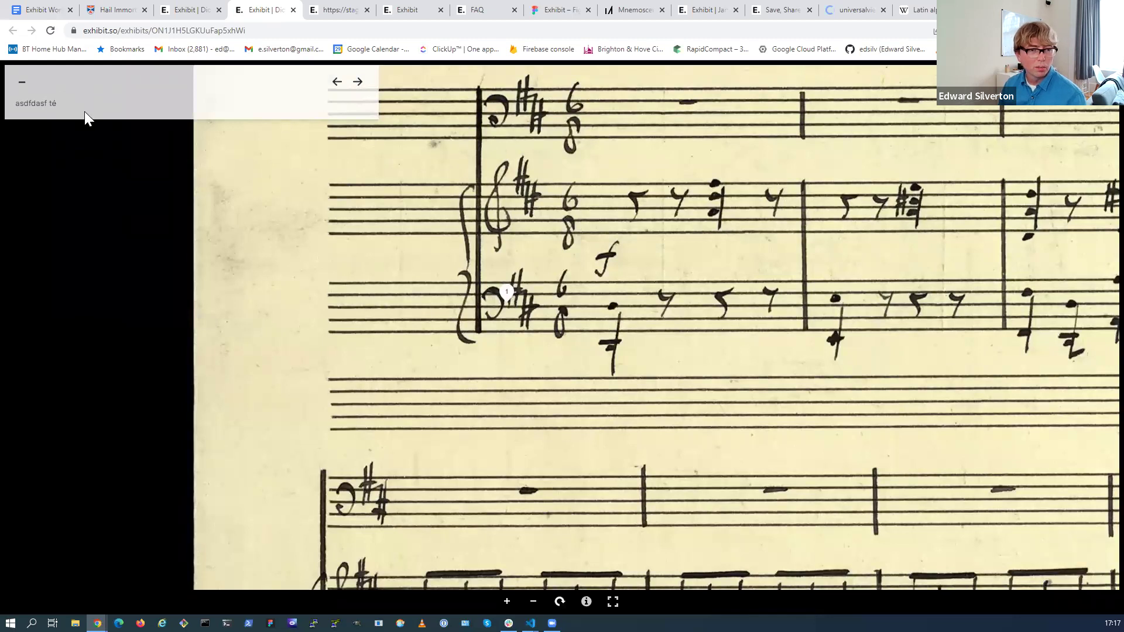
pyautogui.doubleClick(60, 104)
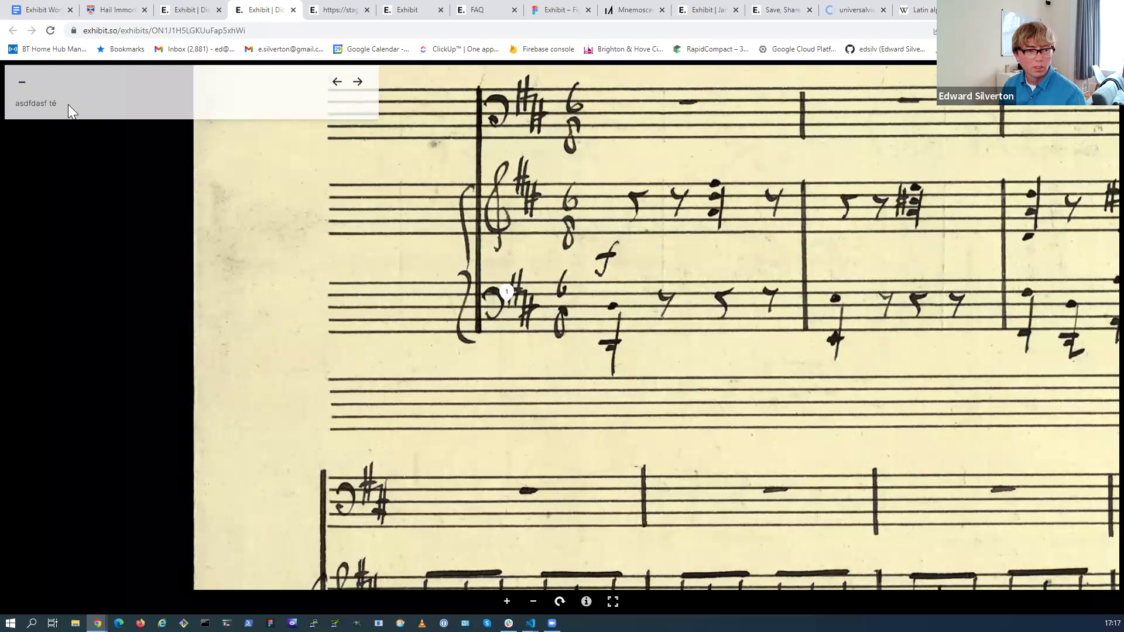
pyautogui.moveTo(72, 104); pyautogui.dragTo(48, 106)
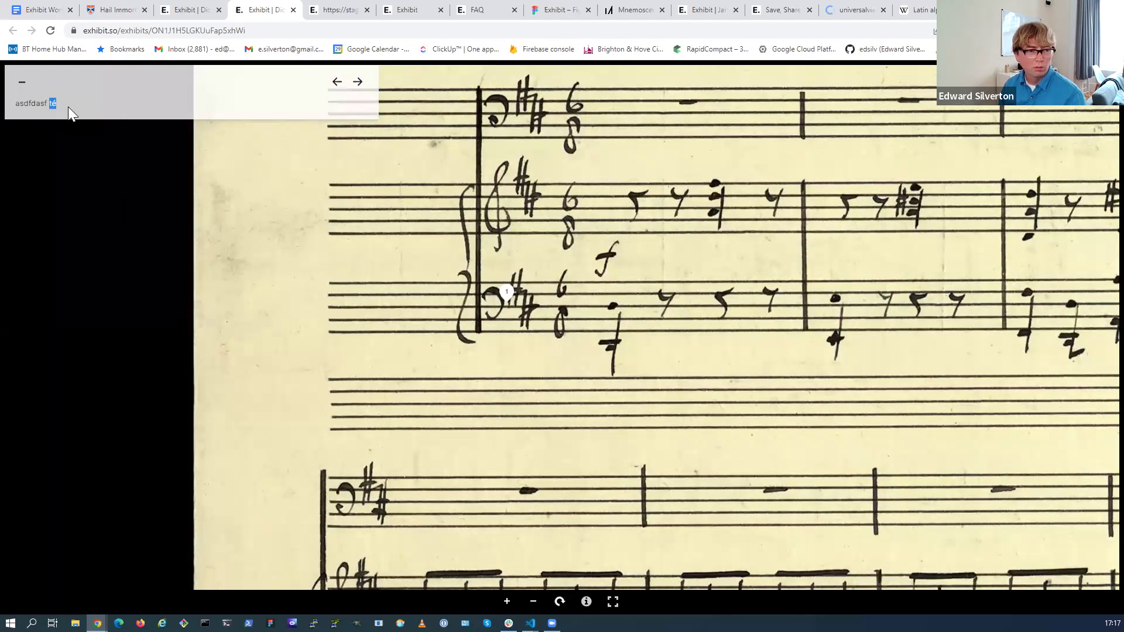
pyautogui.click(199, 10)
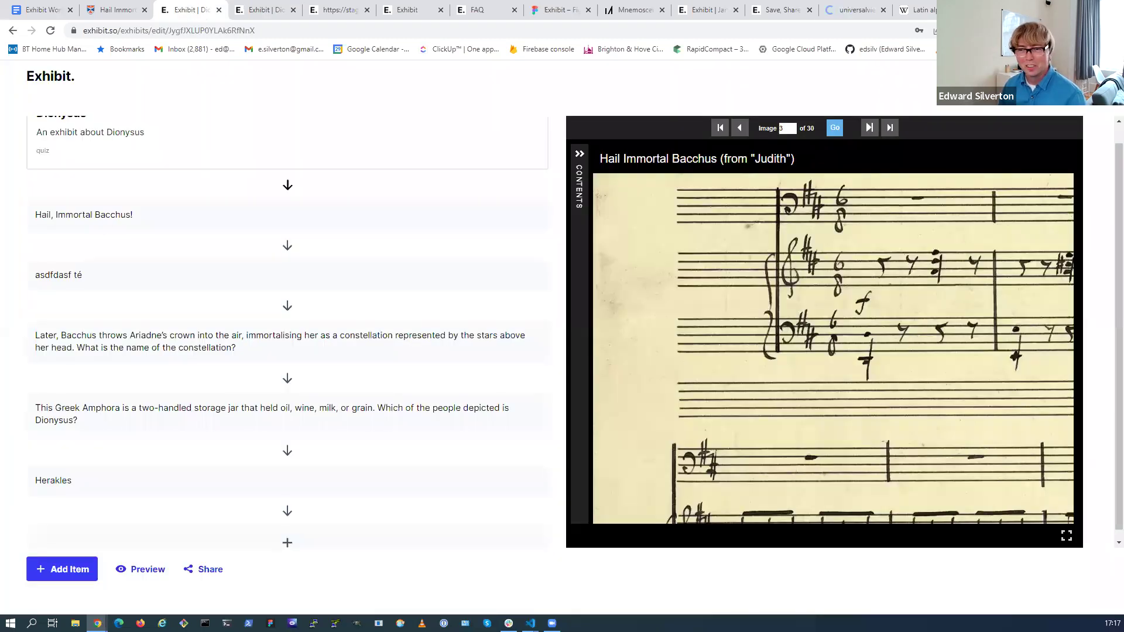
# - Open emojipedia.org in a new tab, then go back to the exhibit editor
pyautogui.hotkey('ctrl', 't')
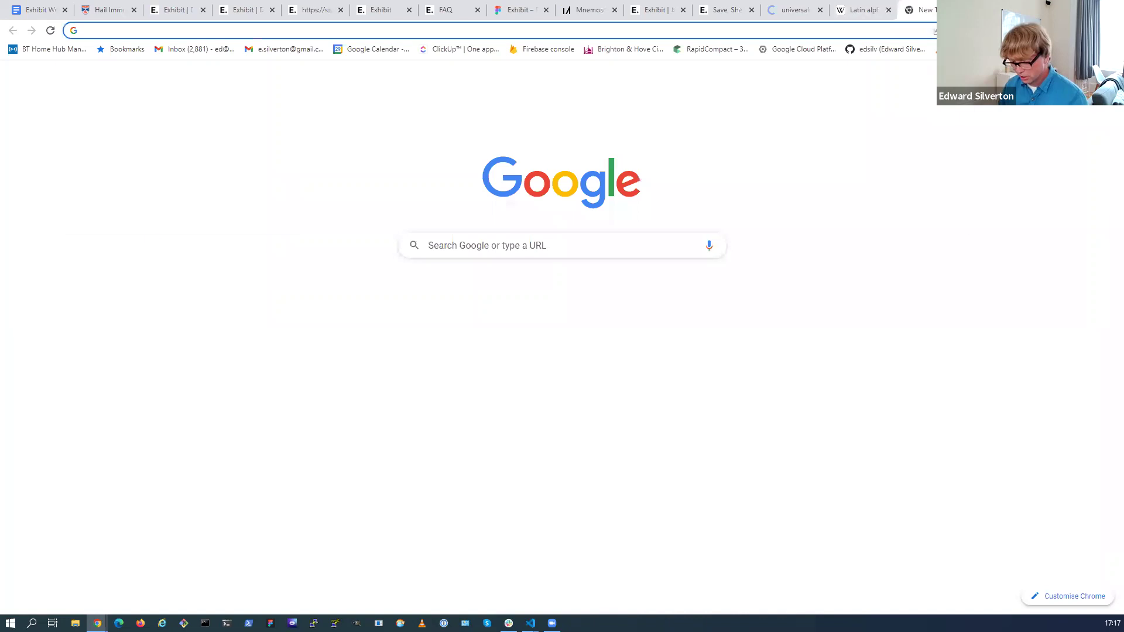
pyautogui.write('emojipedia.org')
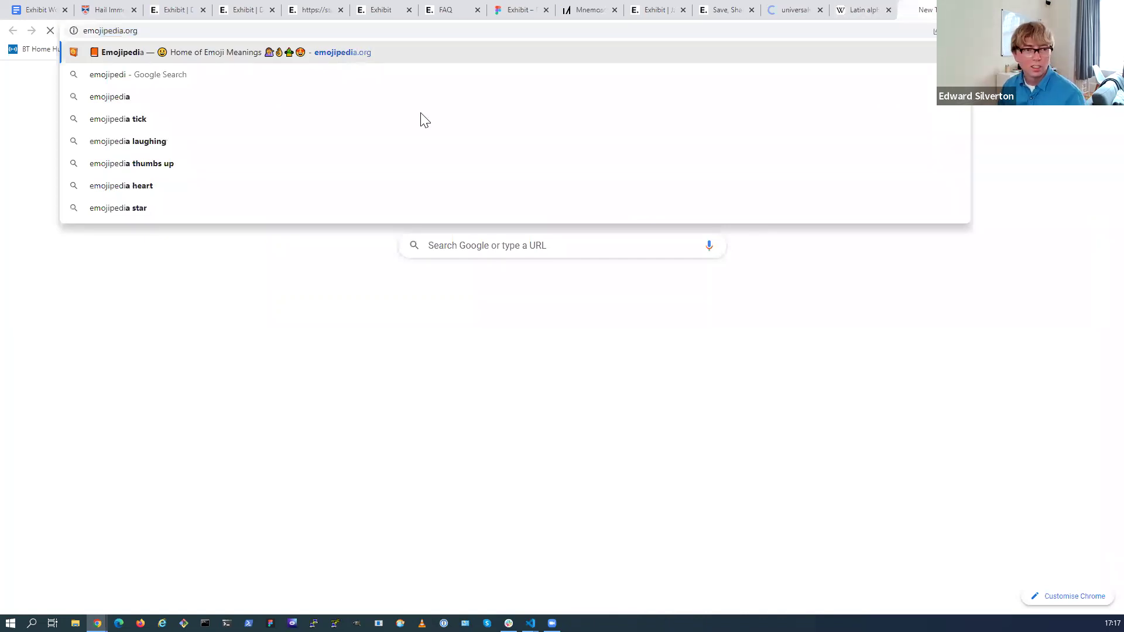
pyautogui.press('Return')
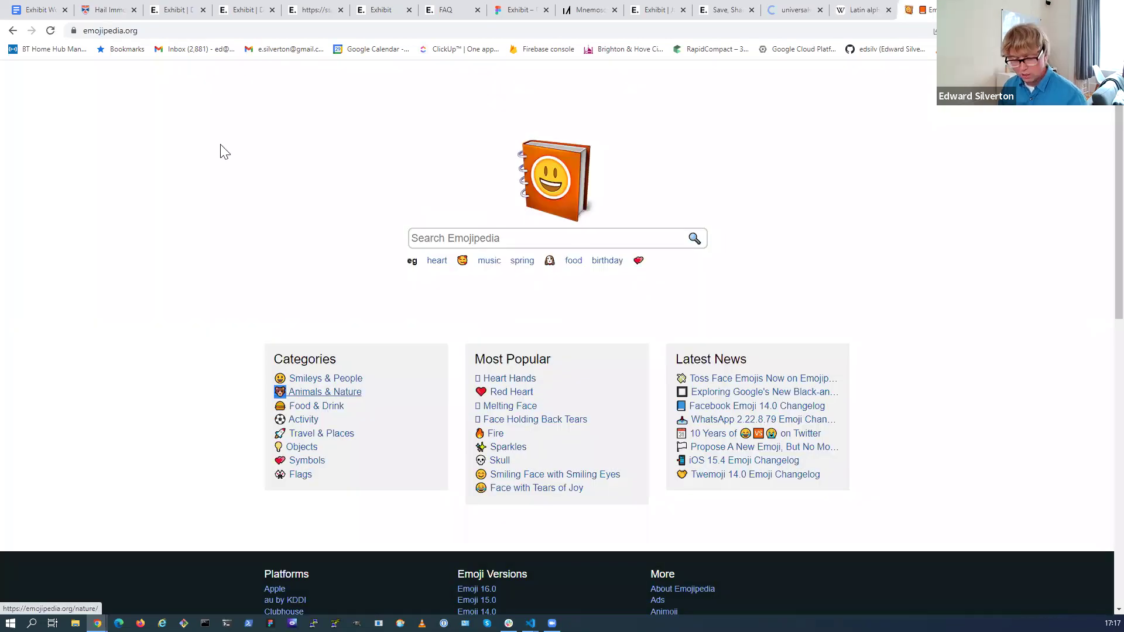
pyautogui.click(195, 12)
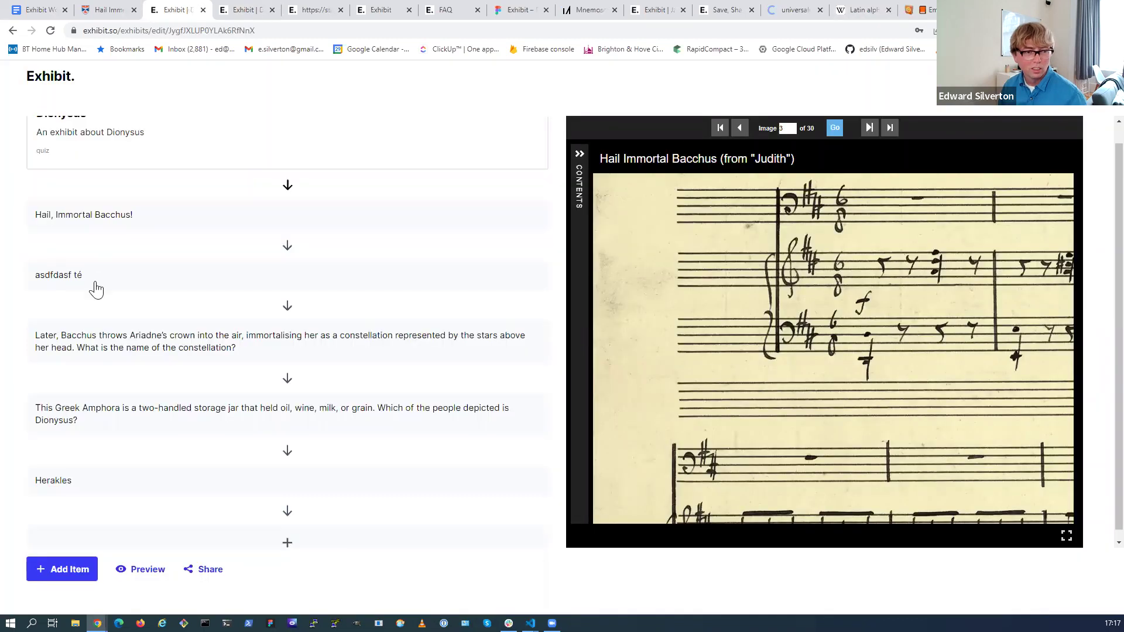
# - Save the asdfdasf té item with an emoji added, then reload the viewer and advance to Hail, Immortal Bacchus!
pyautogui.click(92, 283)
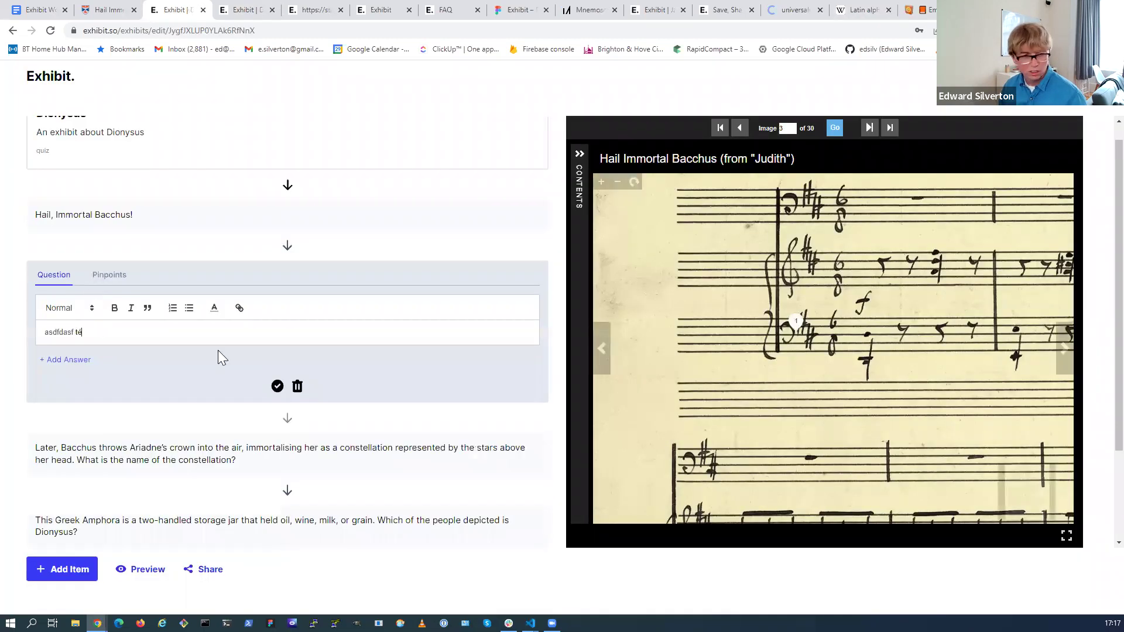
pyautogui.click(276, 388)
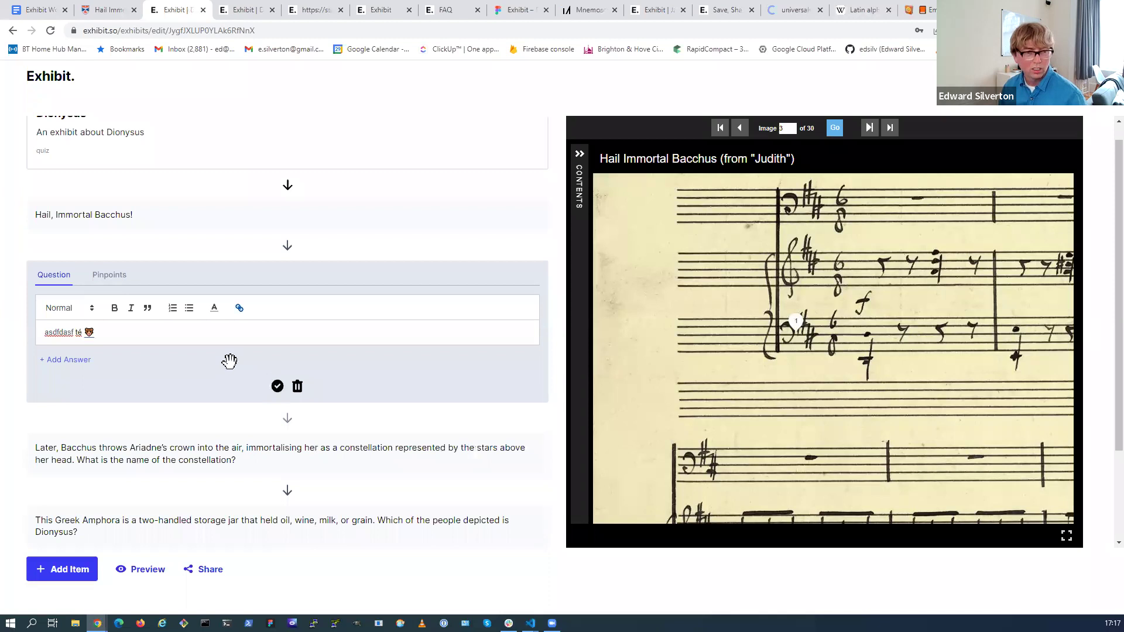
pyautogui.click(248, 10)
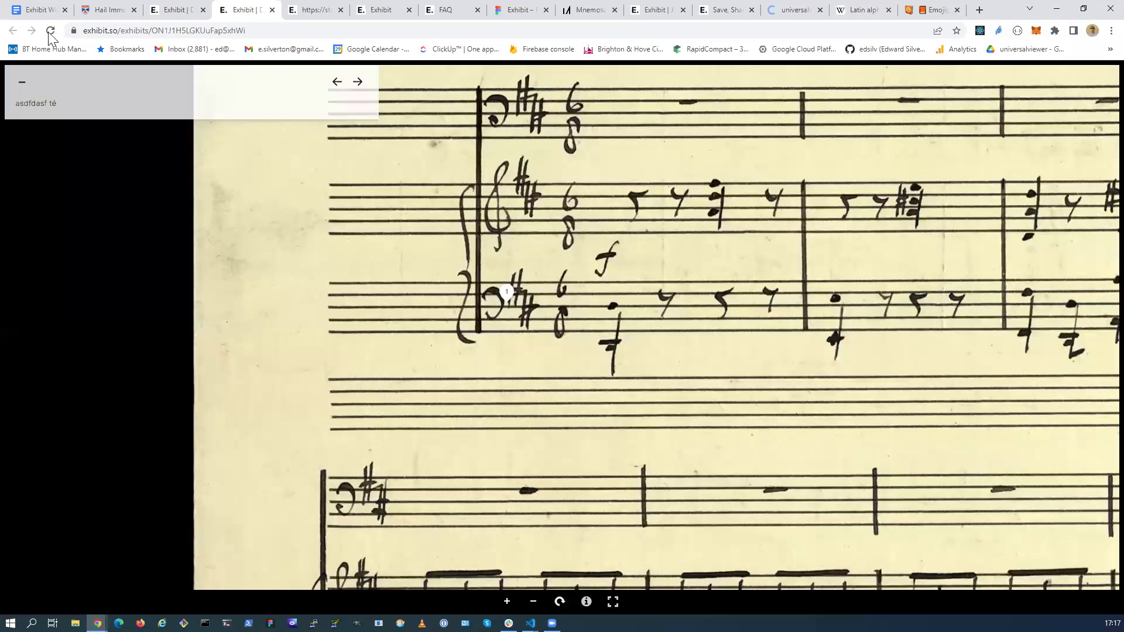
pyautogui.press('F5')
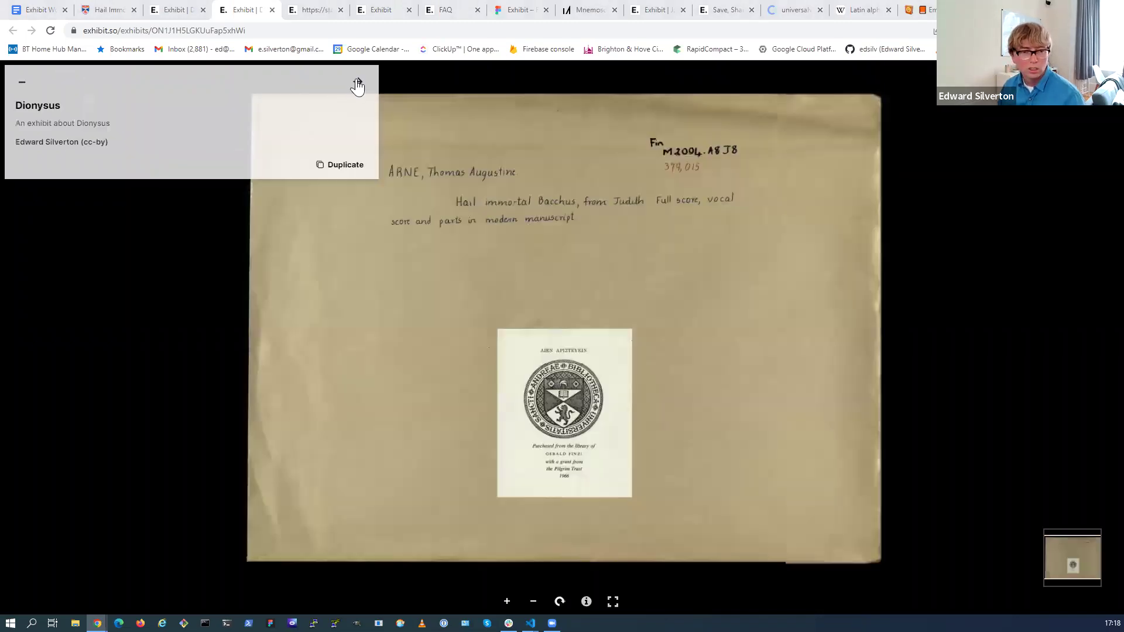
pyautogui.click(358, 82)
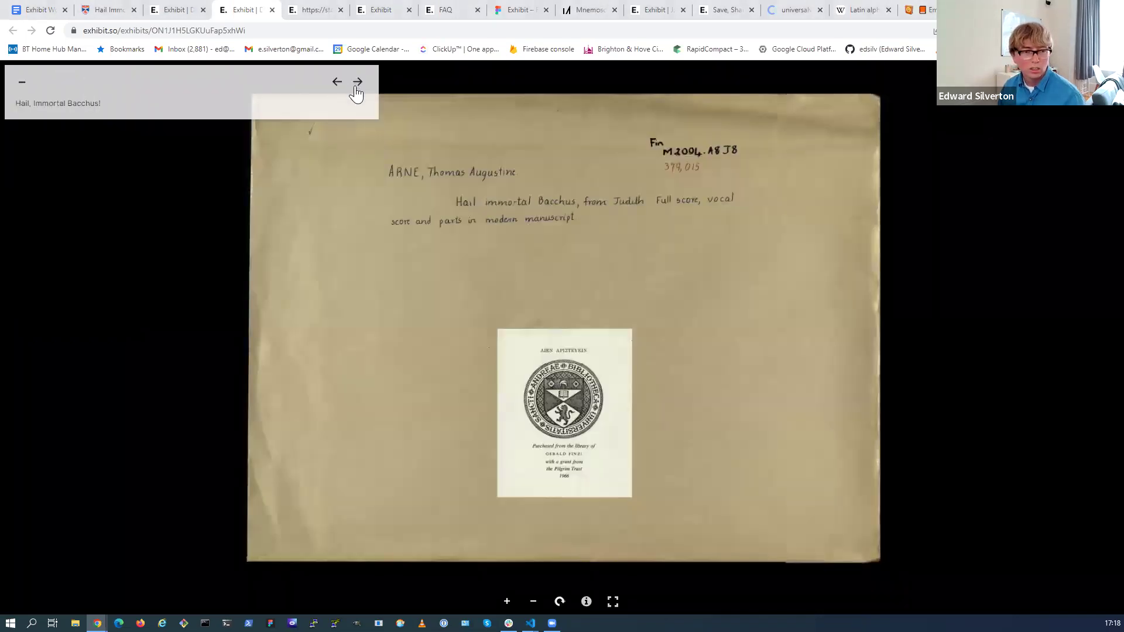
# - Paste 'جاویدان خرد' after the emoji in the asdfdasf té item, save, and reload the viewer
pyautogui.click(355, 83)
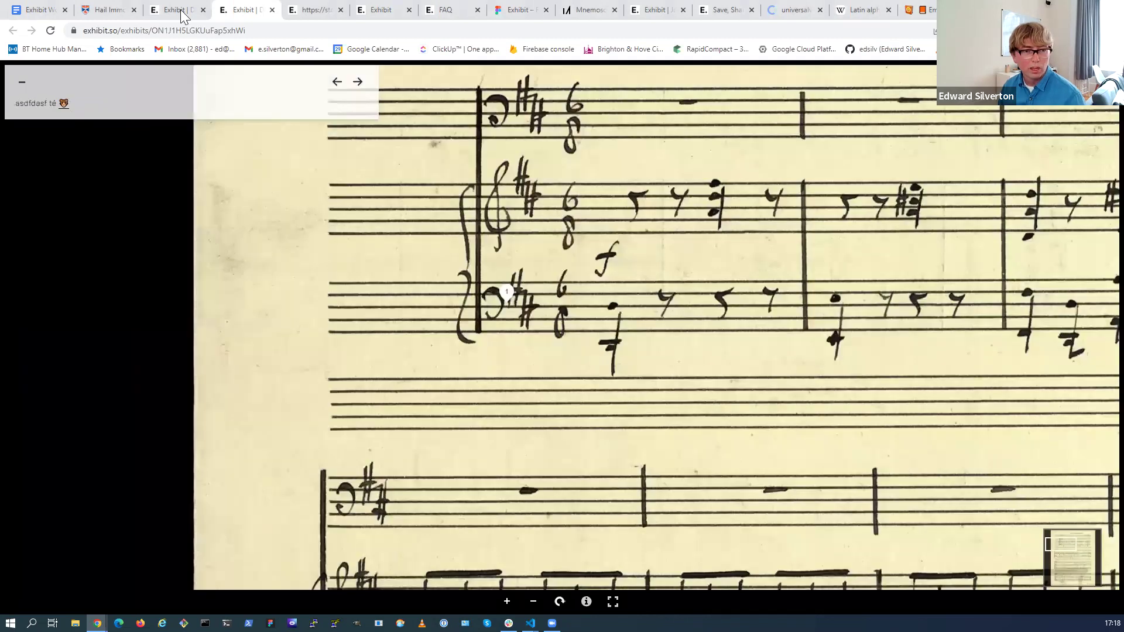
pyautogui.hotkey('ctrl', 'shift', 'Tab')
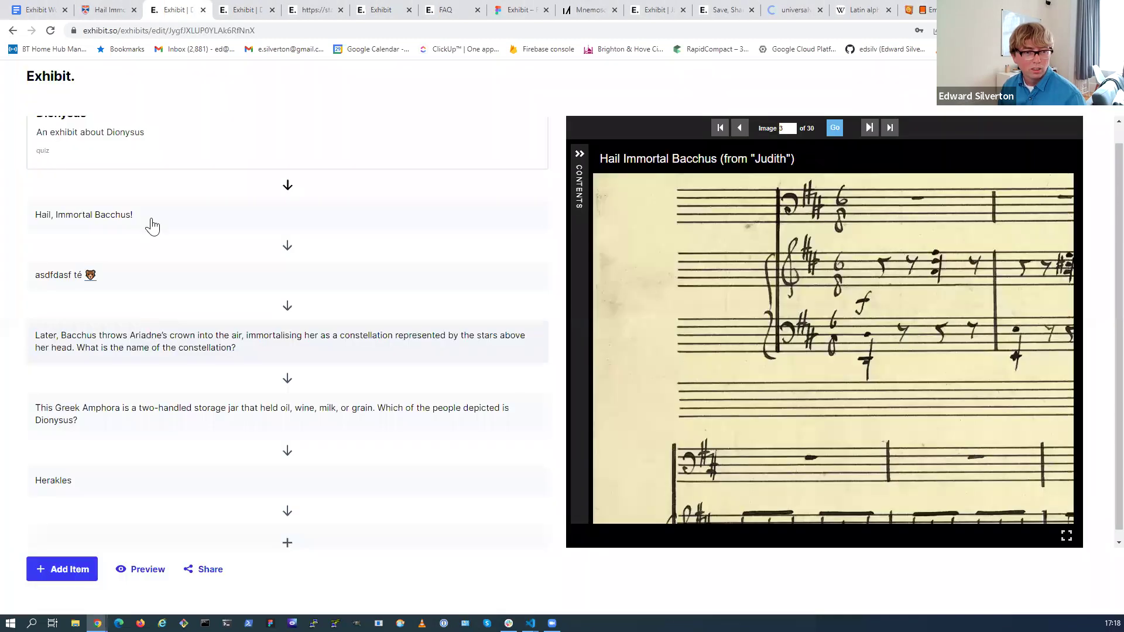
pyautogui.click(125, 275)
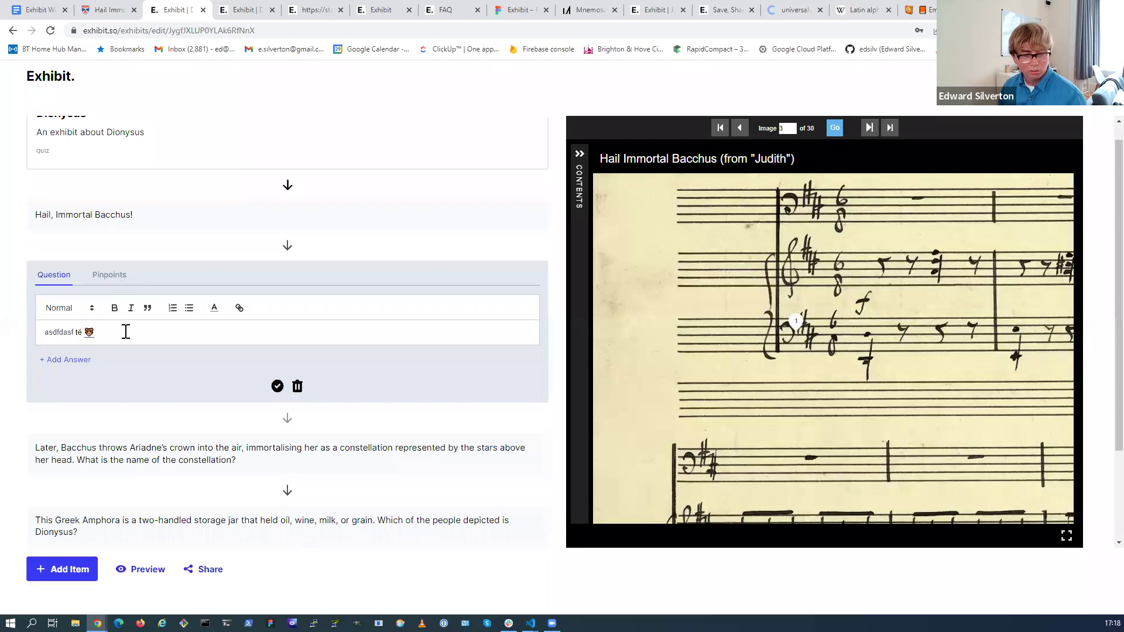
pyautogui.write('جاویدان خرد')
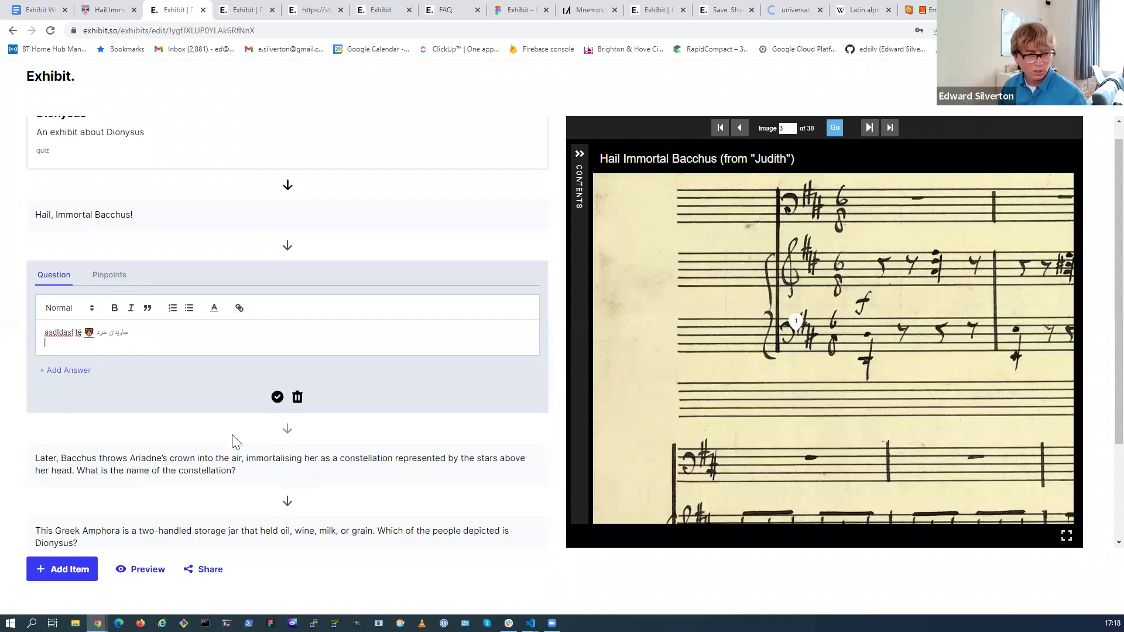
pyautogui.click(277, 397)
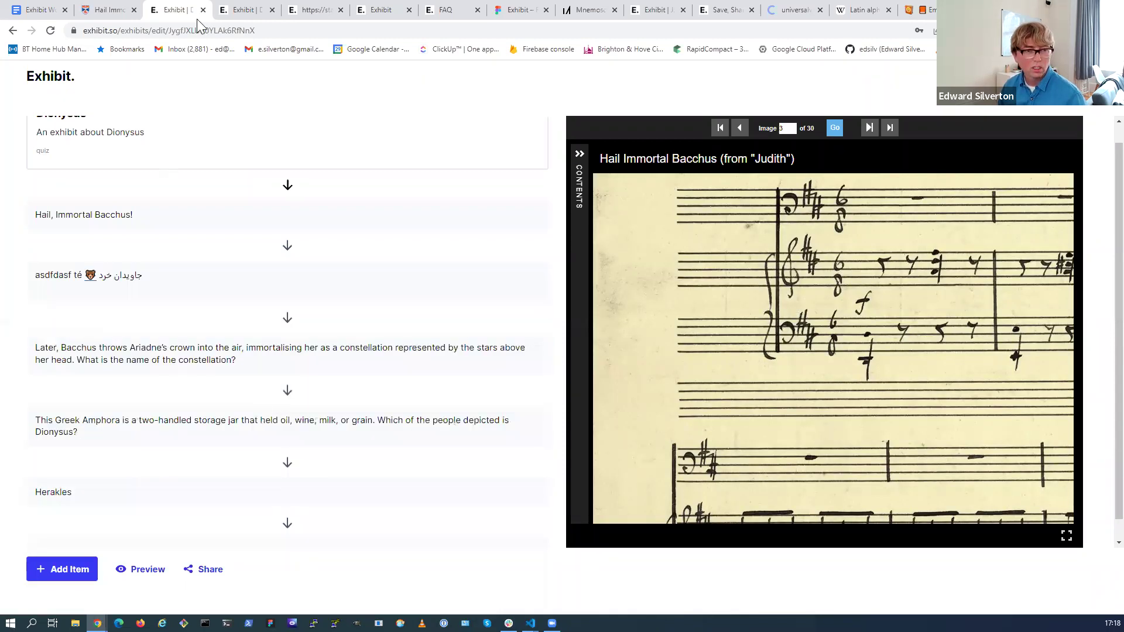
pyautogui.click(240, 17)
pyautogui.click(51, 32)
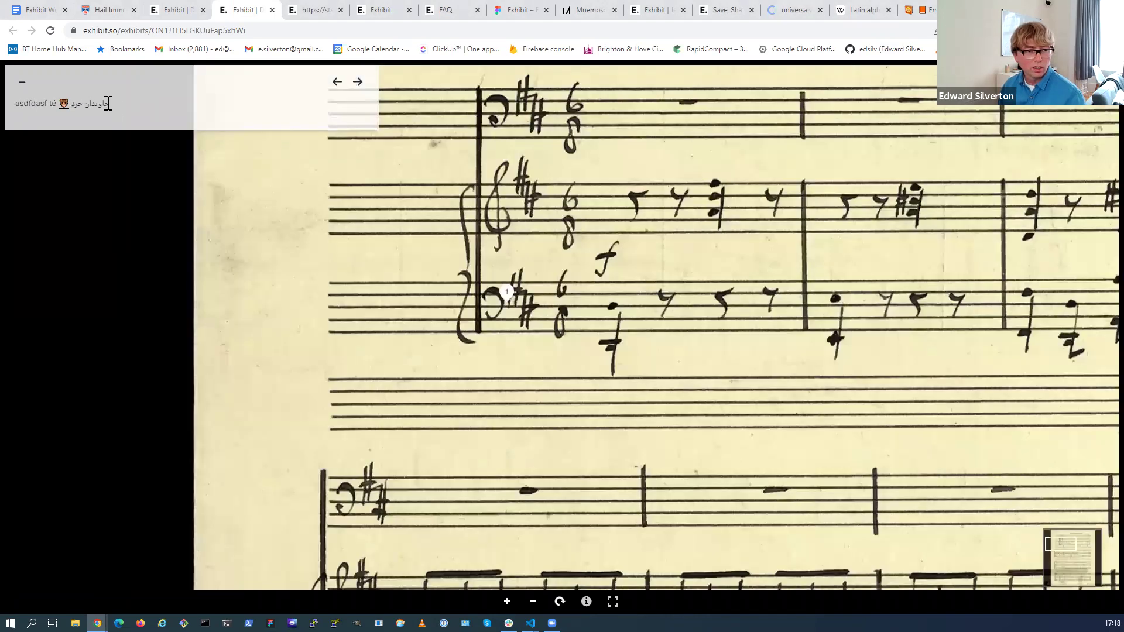
# - Verify the caption's emoji and Persian text in the viewer, then return to the Dionysus editor
pyautogui.moveTo(108, 102)
pyautogui.mouseDown()
pyautogui.moveTo(70, 102)
pyautogui.moveTo(127, 102)
pyautogui.mouseUp()
pyautogui.click(126, 102)
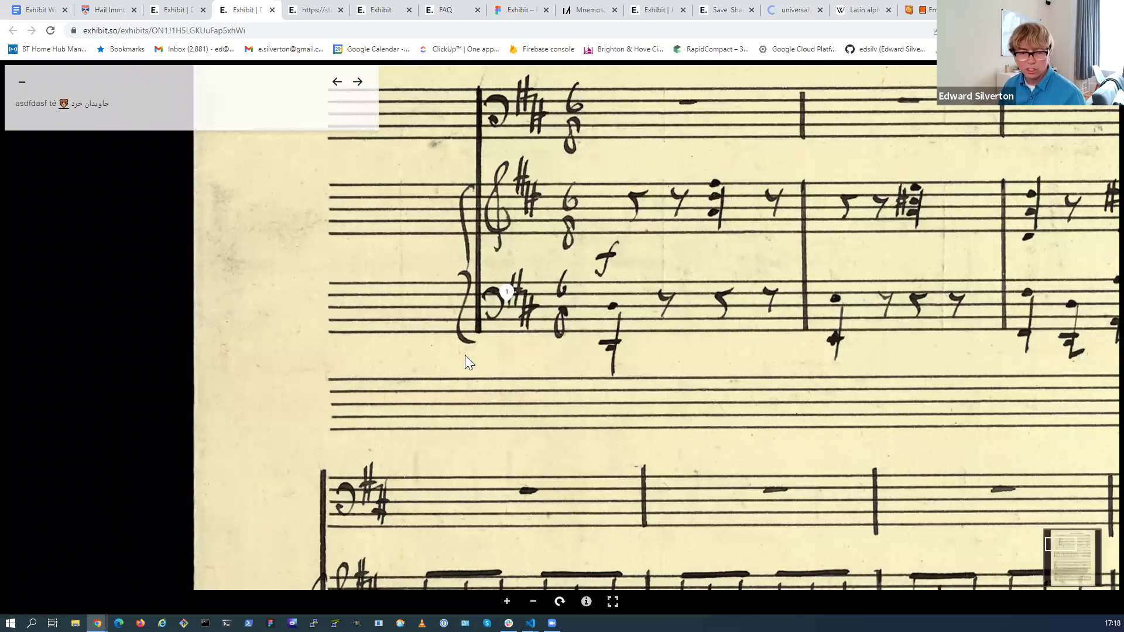
pyautogui.scroll(-2, 466, 356)
pyautogui.scroll(-2, 459, 355)
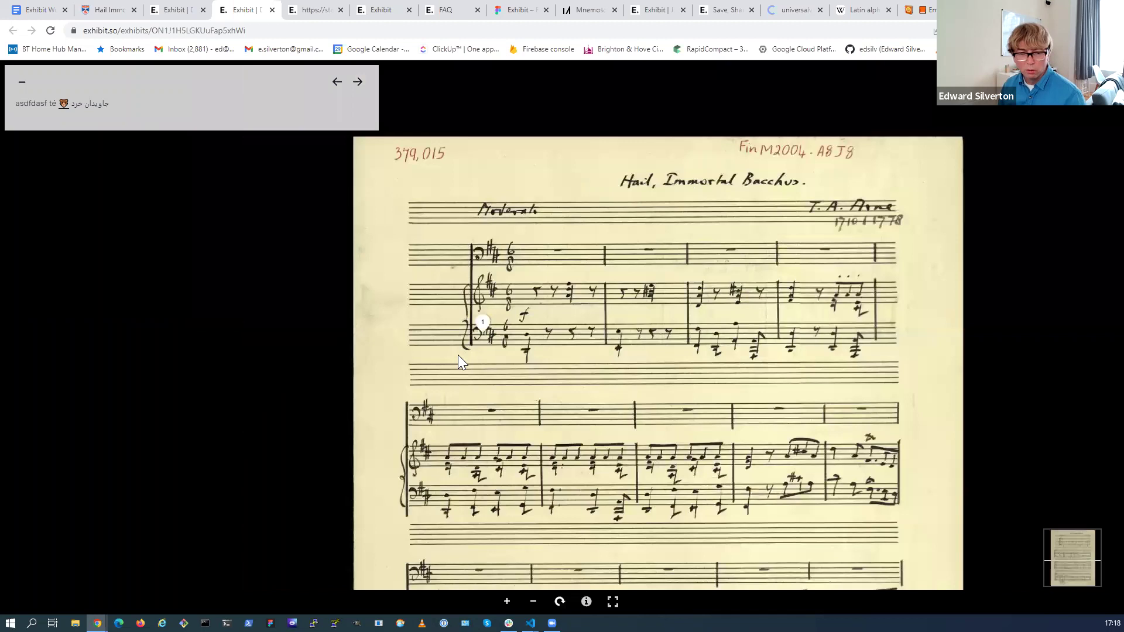
pyautogui.scroll(3, 525, 445)
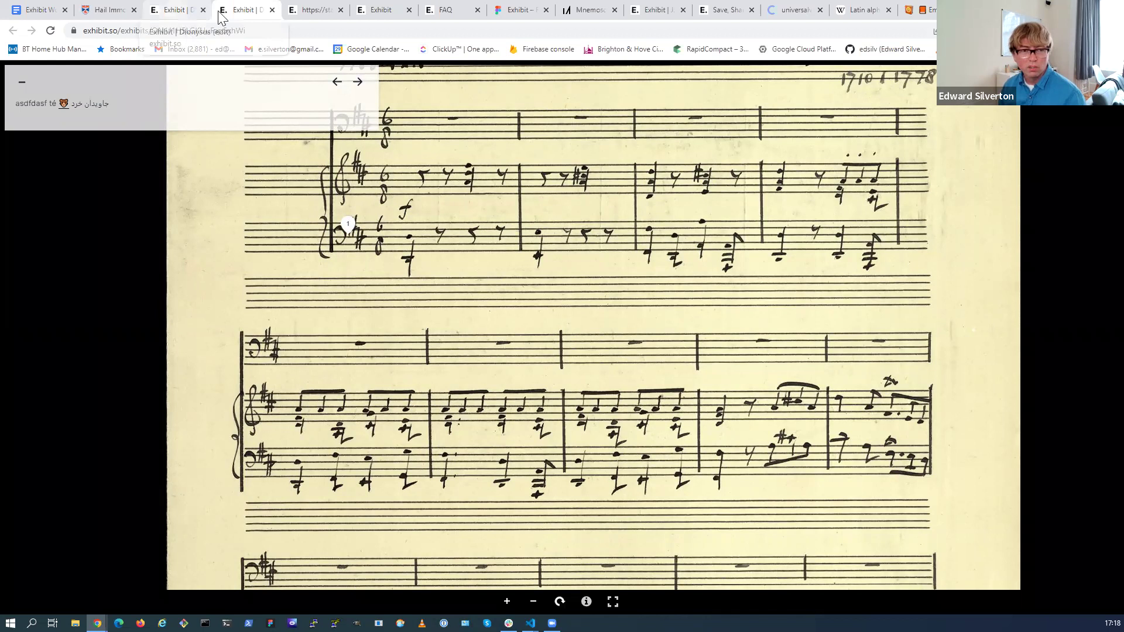
pyautogui.click(173, 11)
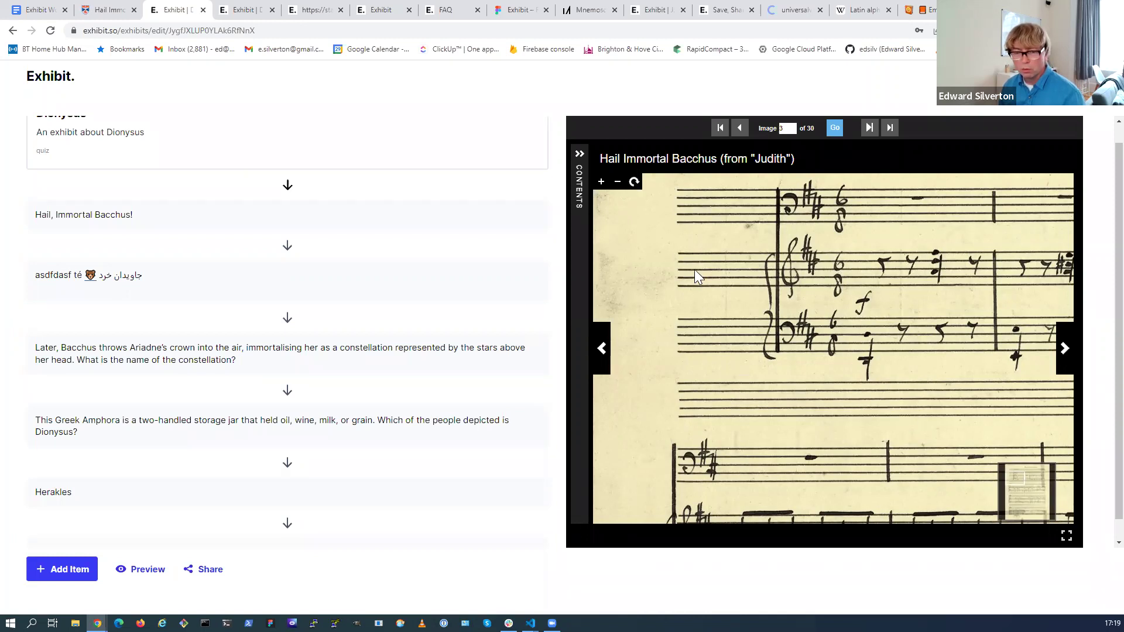
# - Advance the manuscript viewer to image 12 of 30, zooming in on the title page
pyautogui.click(1061, 352)
pyautogui.click(1064, 351)
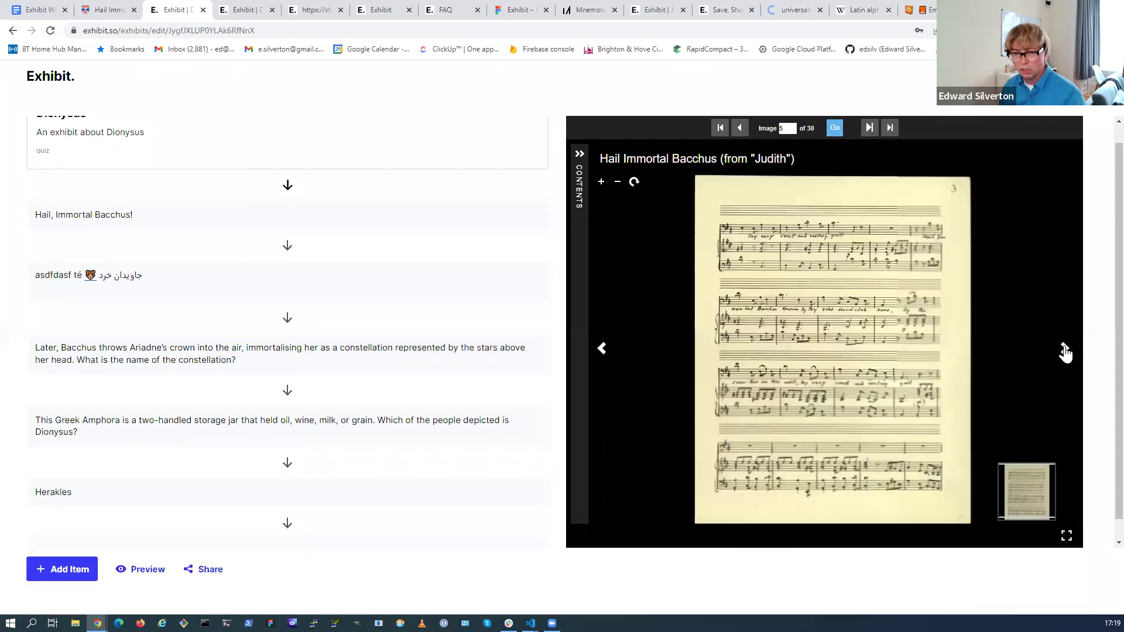
pyautogui.click(1064, 351)
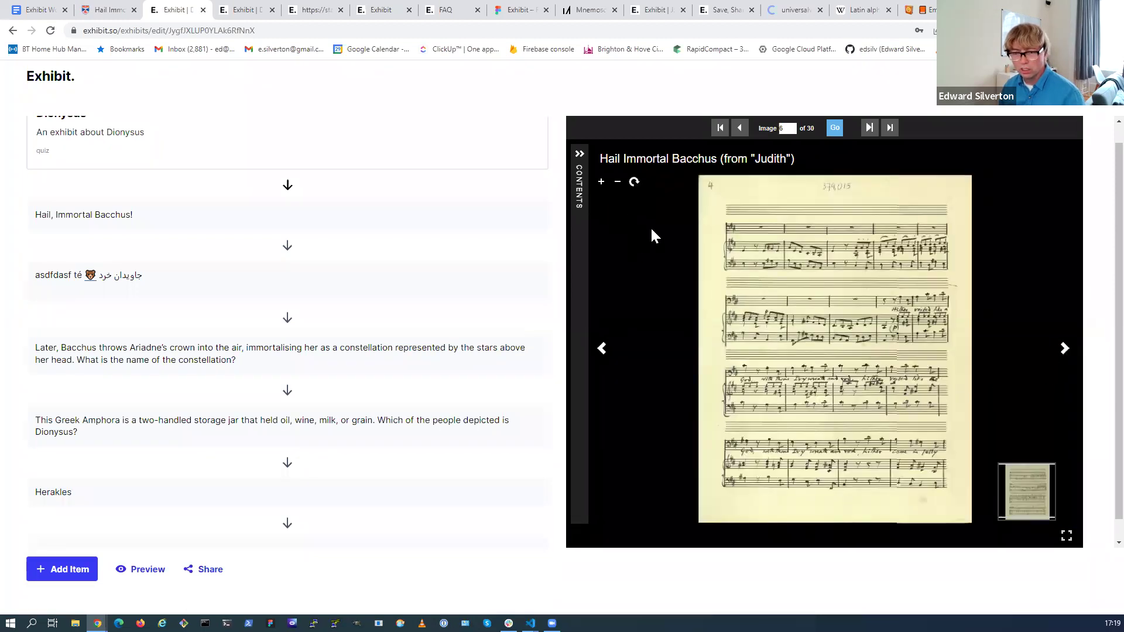
pyautogui.click(1064, 350)
pyautogui.click(1065, 350)
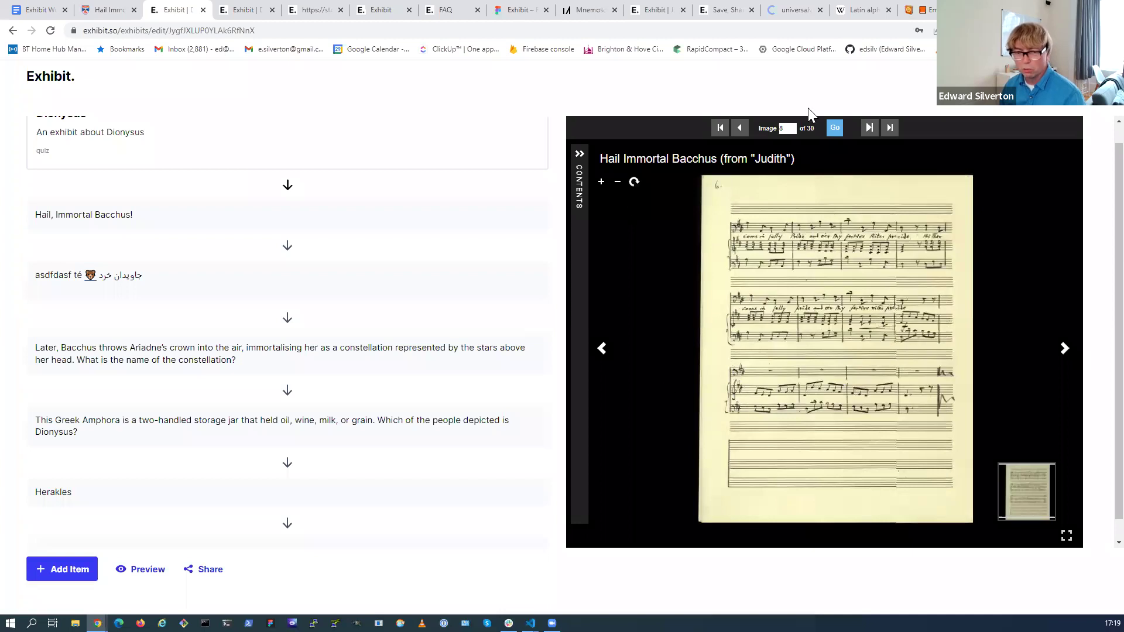
pyautogui.click(1065, 349)
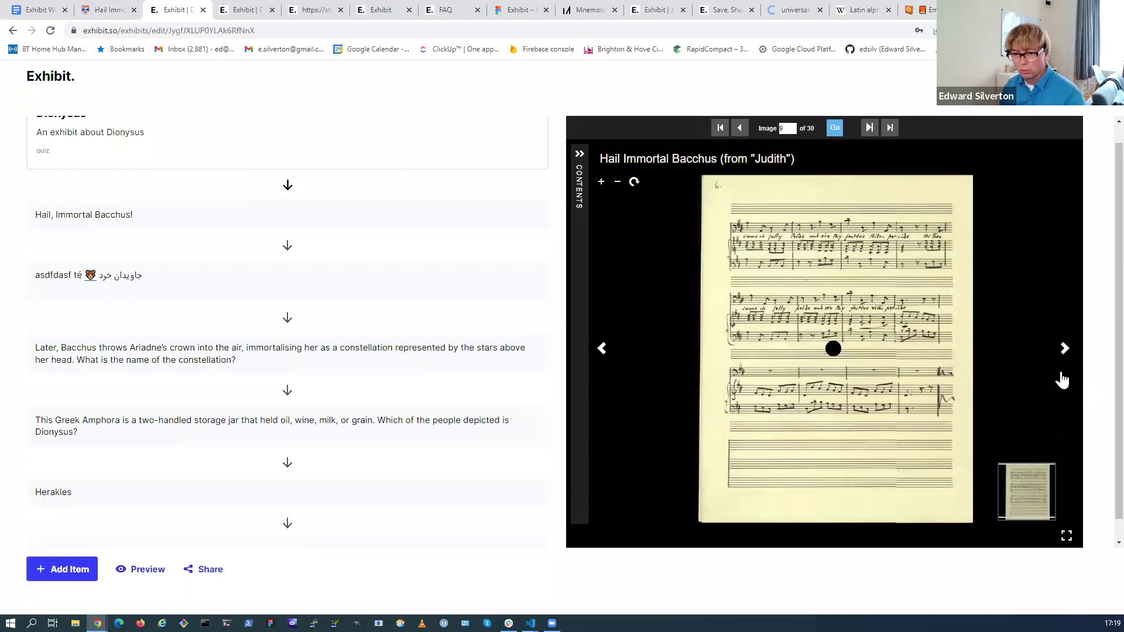
pyautogui.click(1064, 351)
pyautogui.click(1064, 351)
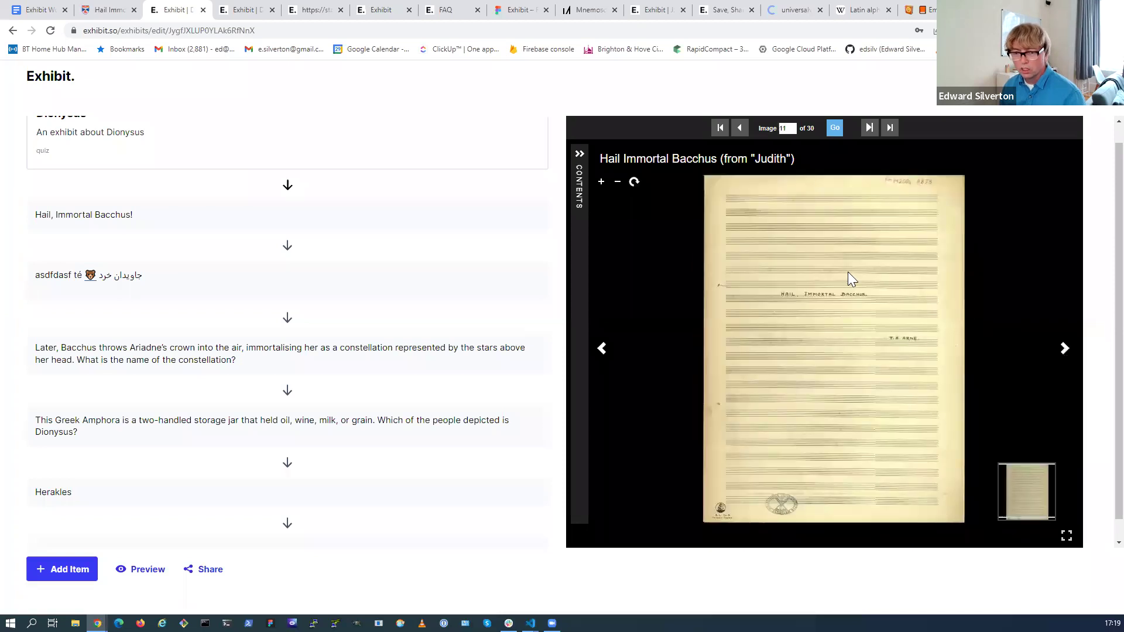
pyautogui.scroll(7, 847, 271)
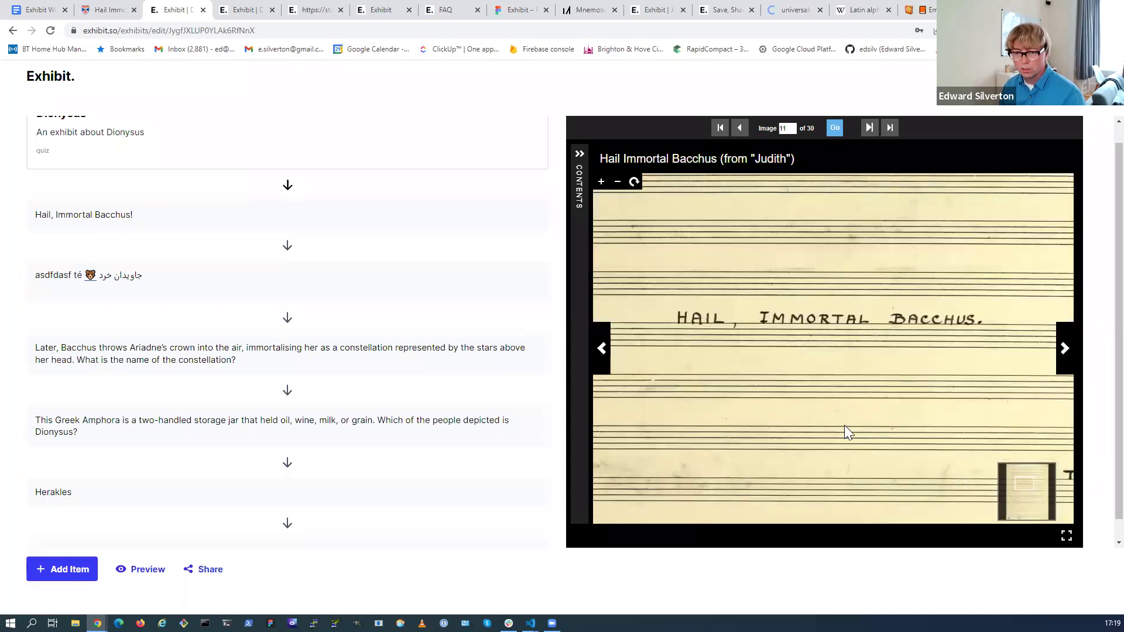
pyautogui.click(1065, 351)
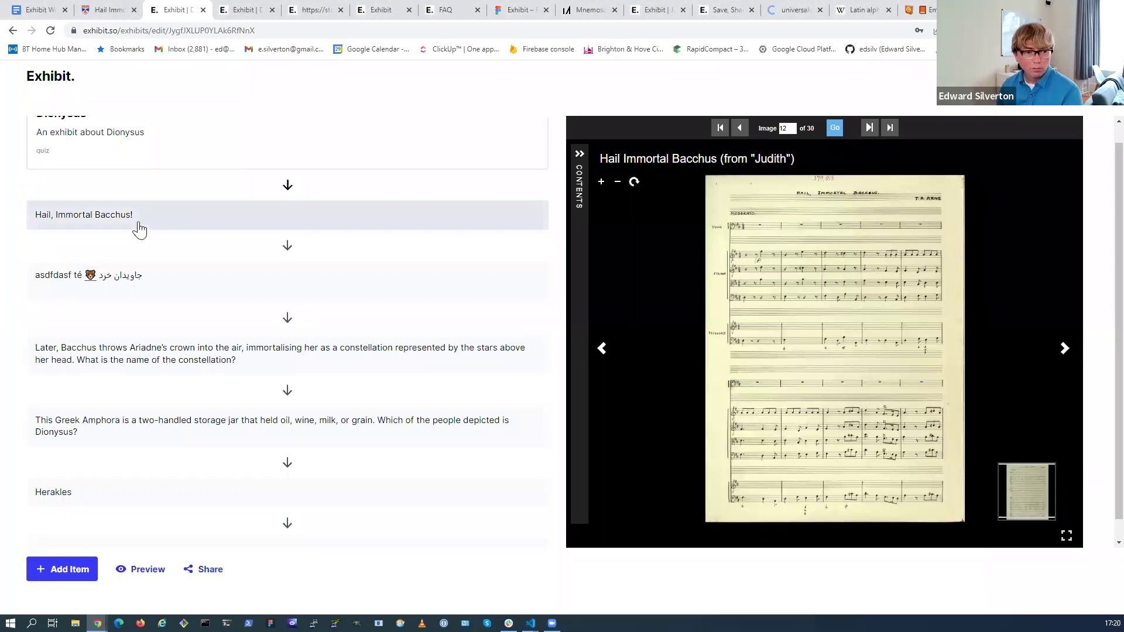
# - Copy the St Andrews collections record's web address
pyautogui.click(106, 10)
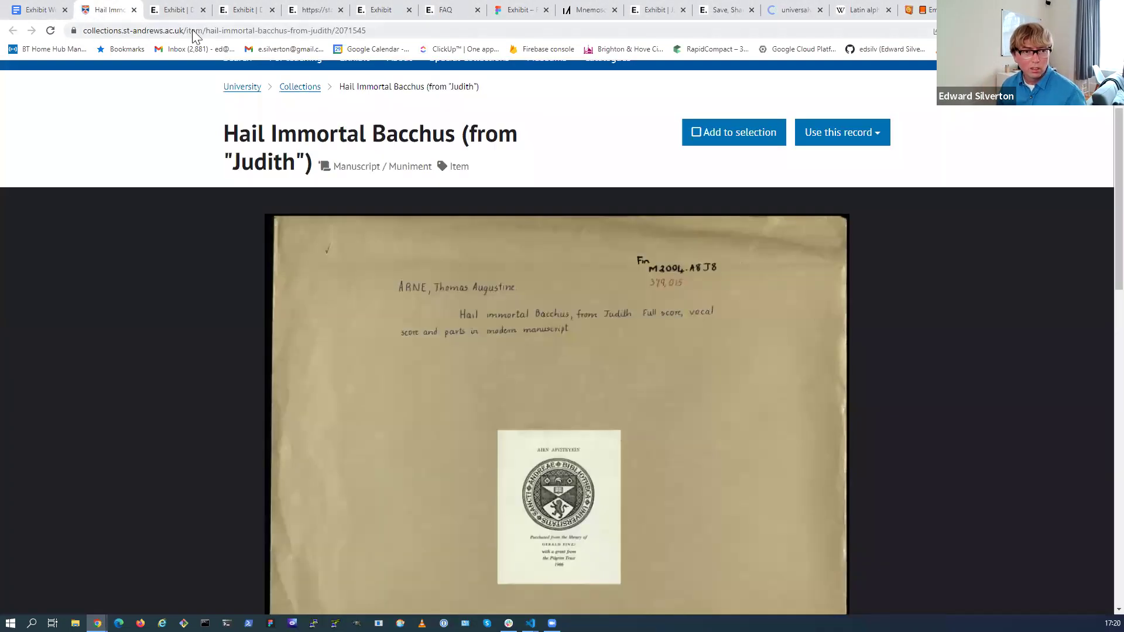
pyautogui.click(192, 30)
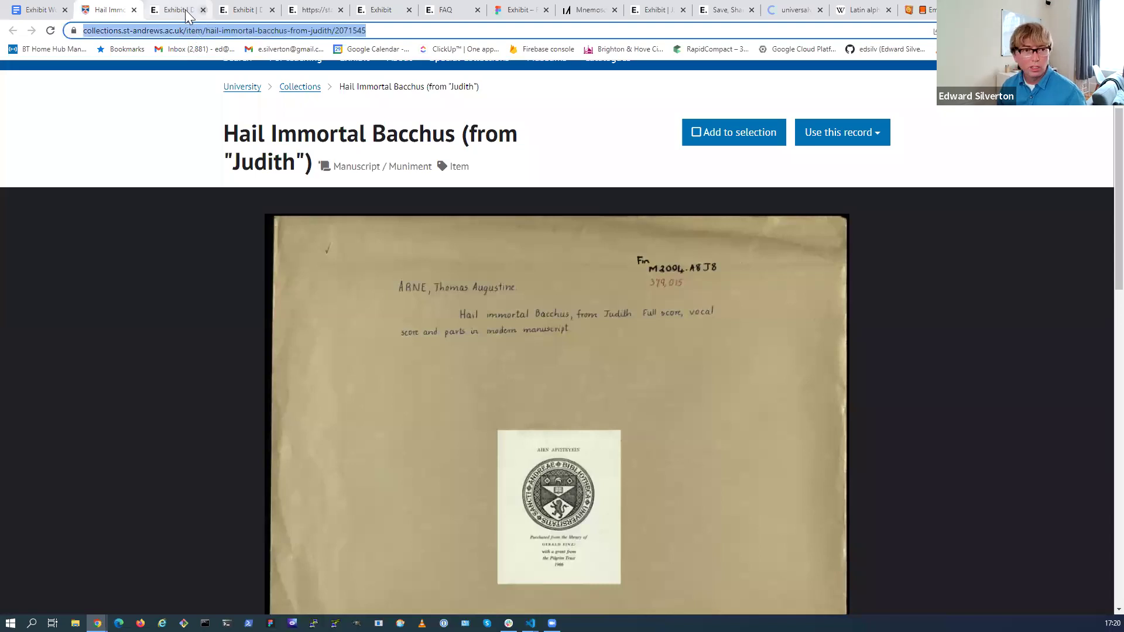
pyautogui.click(185, 10)
# - Link the first item's question 'Hail, Immortal Bacchus!' to the copied St Andrews record address
pyautogui.click(168, 227)
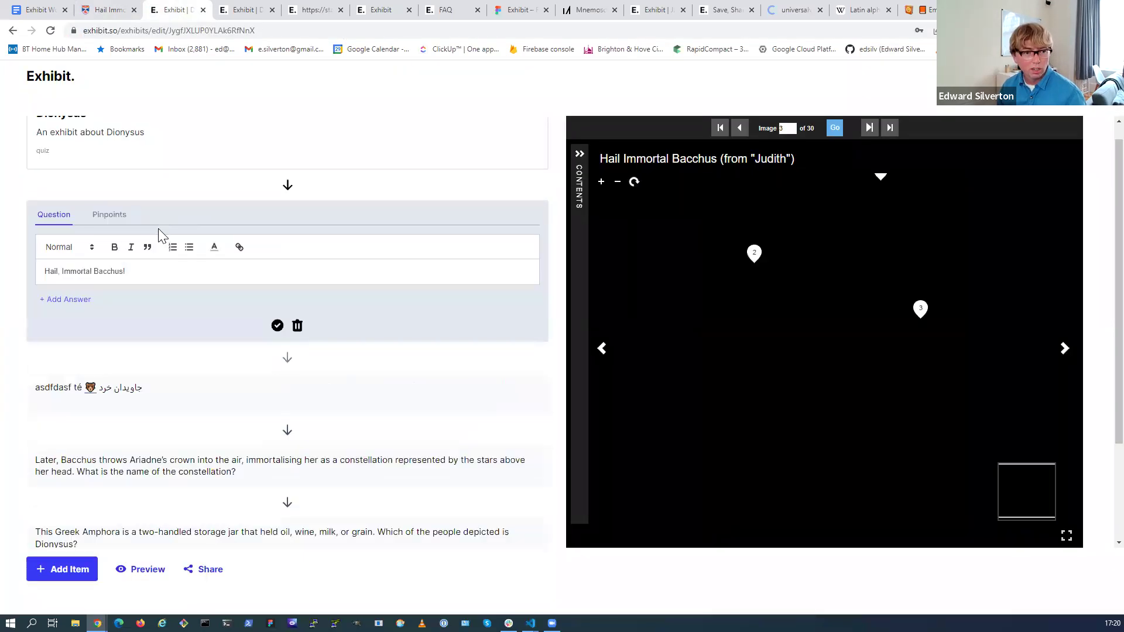
pyautogui.tripleClick(161, 262)
pyautogui.click(238, 248)
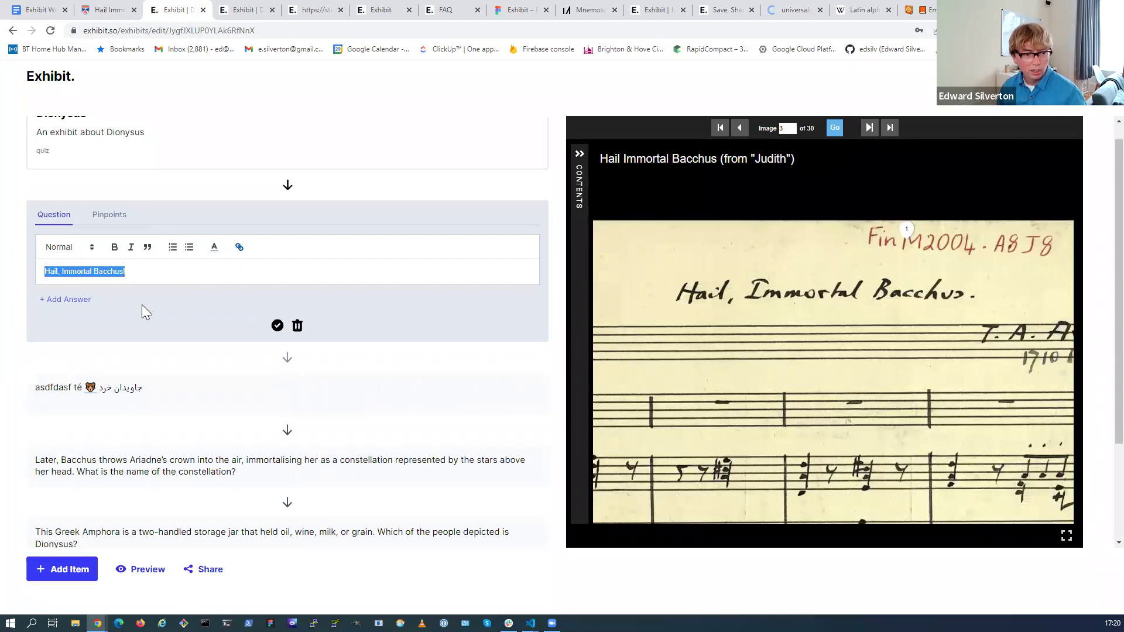
pyautogui.hotkey('ctrl', 'v')
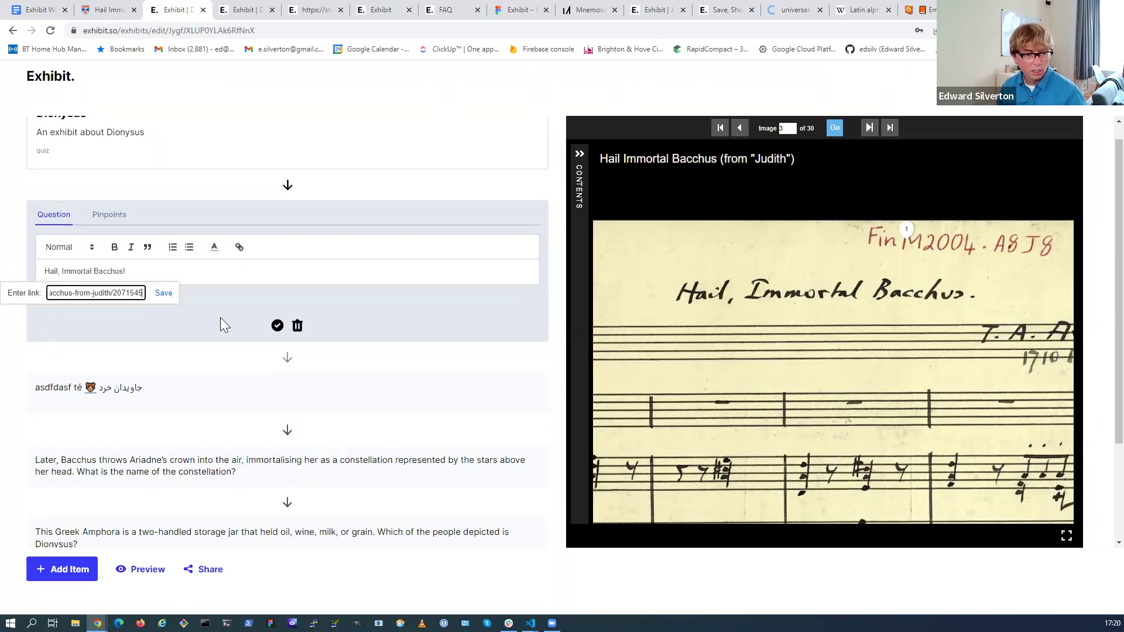
pyautogui.press('Return')
pyautogui.click(277, 325)
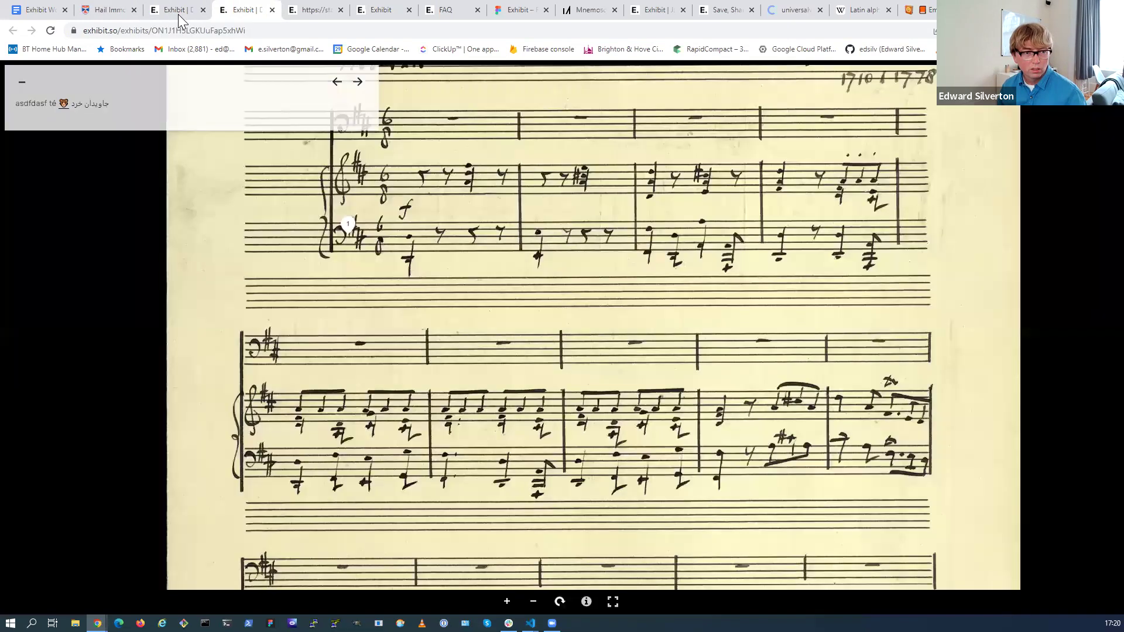
pyautogui.click(241, 14)
# - Reload the preview, advance to 'Hail, Immortal Bacchus!' and follow its caption link
pyautogui.click(93, 14)
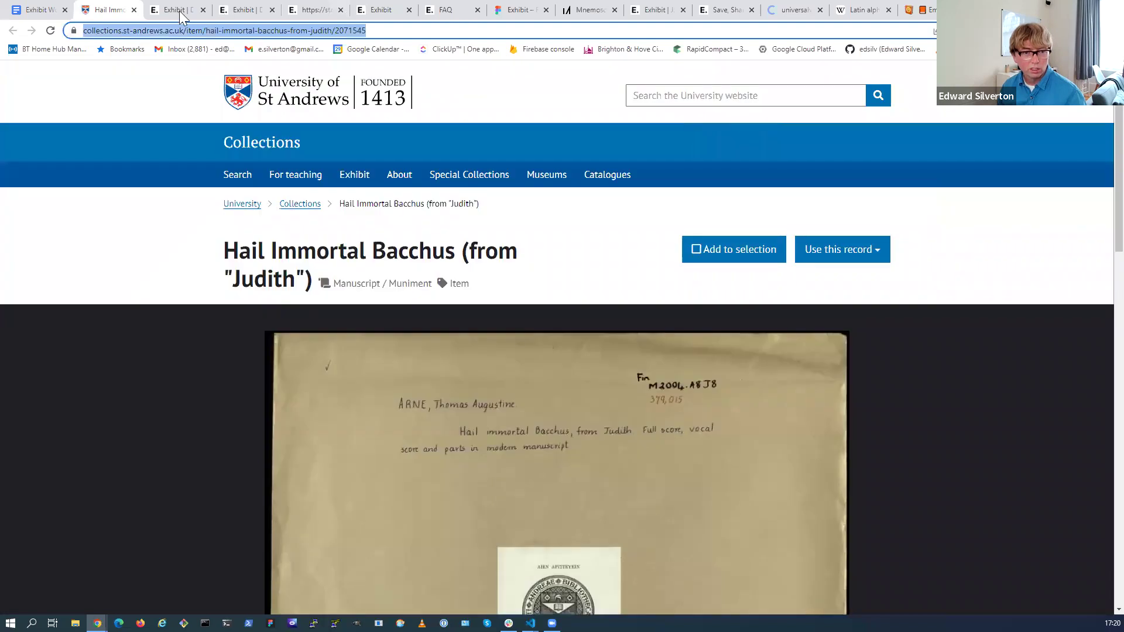
pyautogui.click(182, 14)
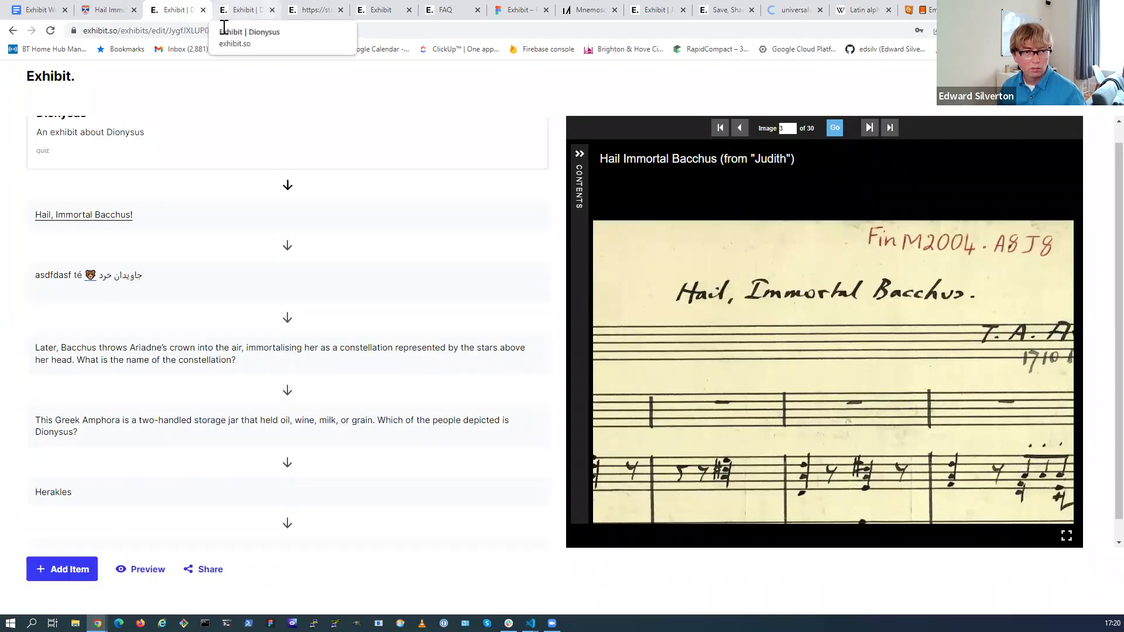
pyautogui.hotkey('ctrl', 'Tab')
pyautogui.click(50, 31)
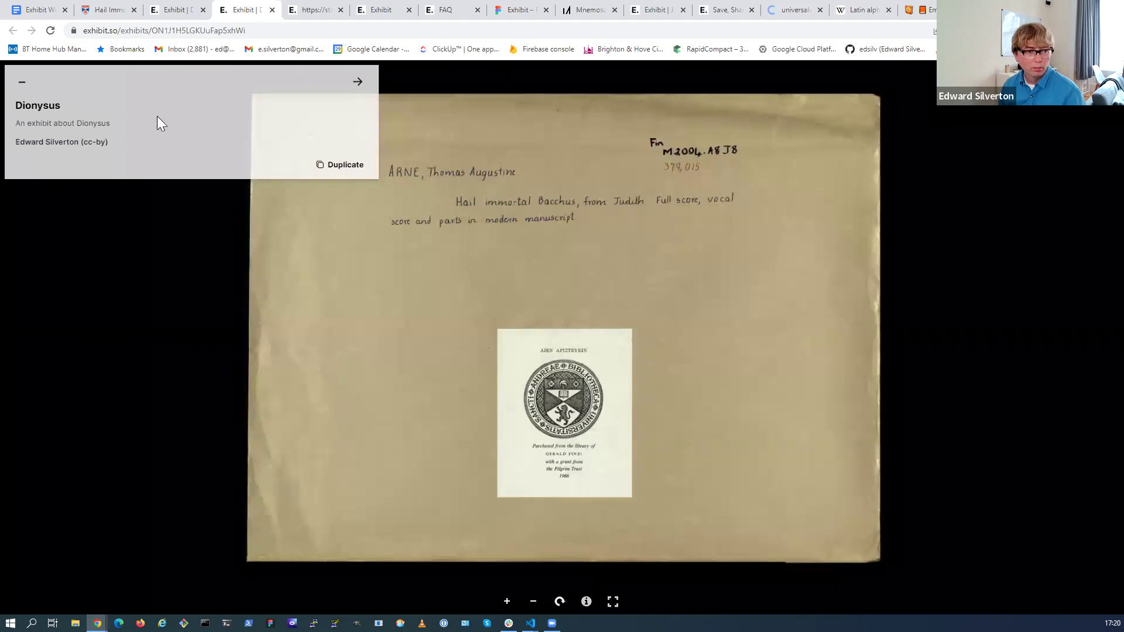
pyautogui.press('Right')
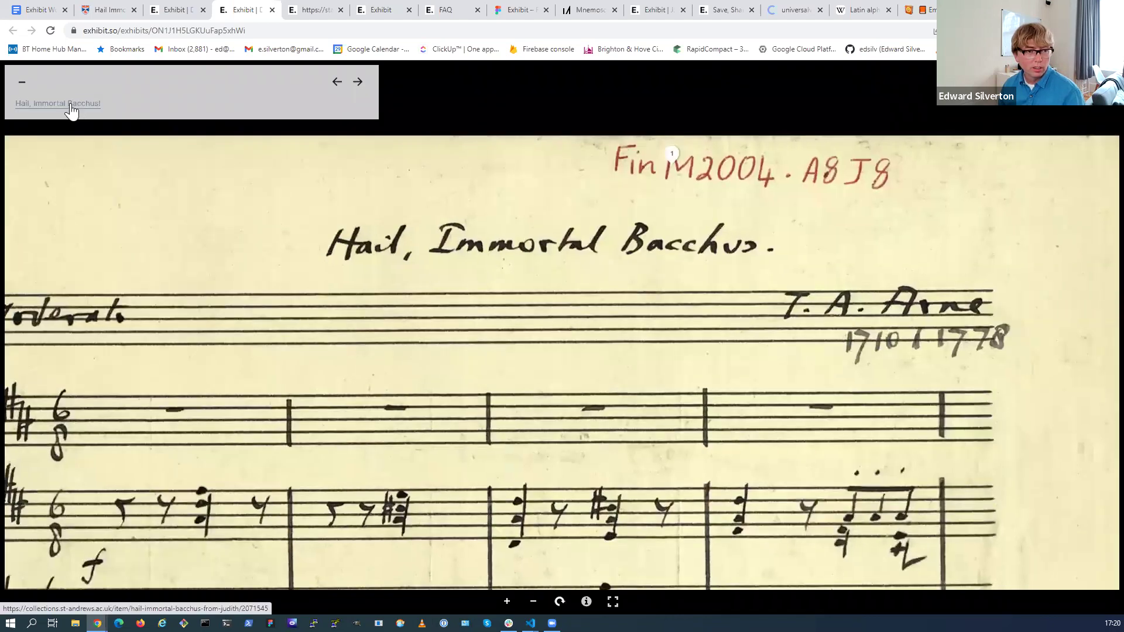
pyautogui.click(71, 107)
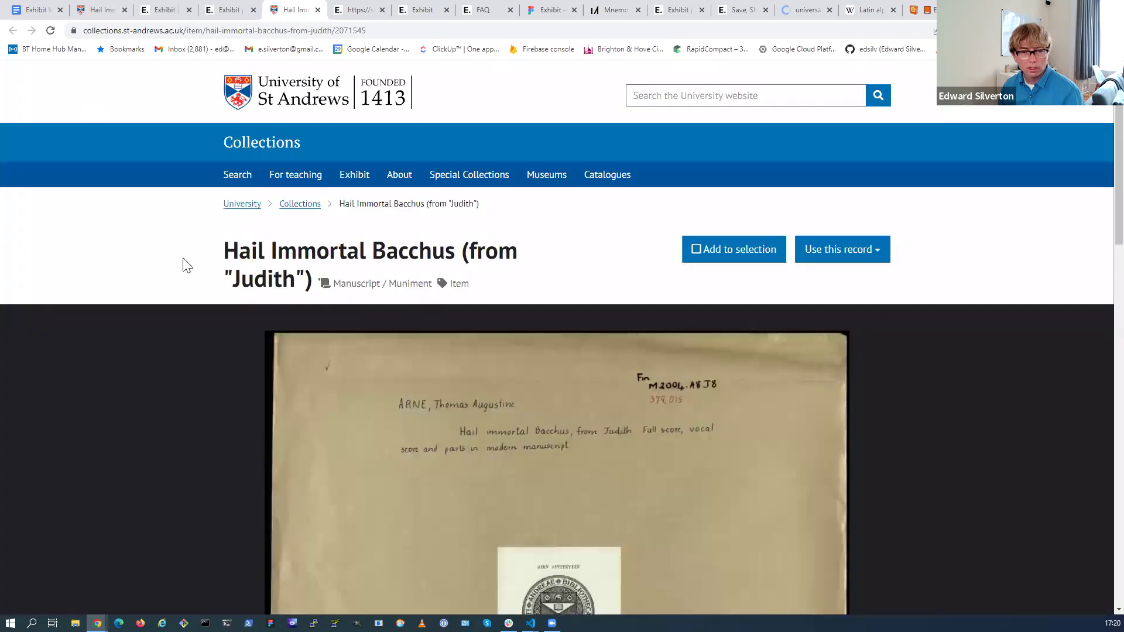
# - Scroll through the linked St Andrews record, then close its tab
pyautogui.scroll(-3, 136, 228)
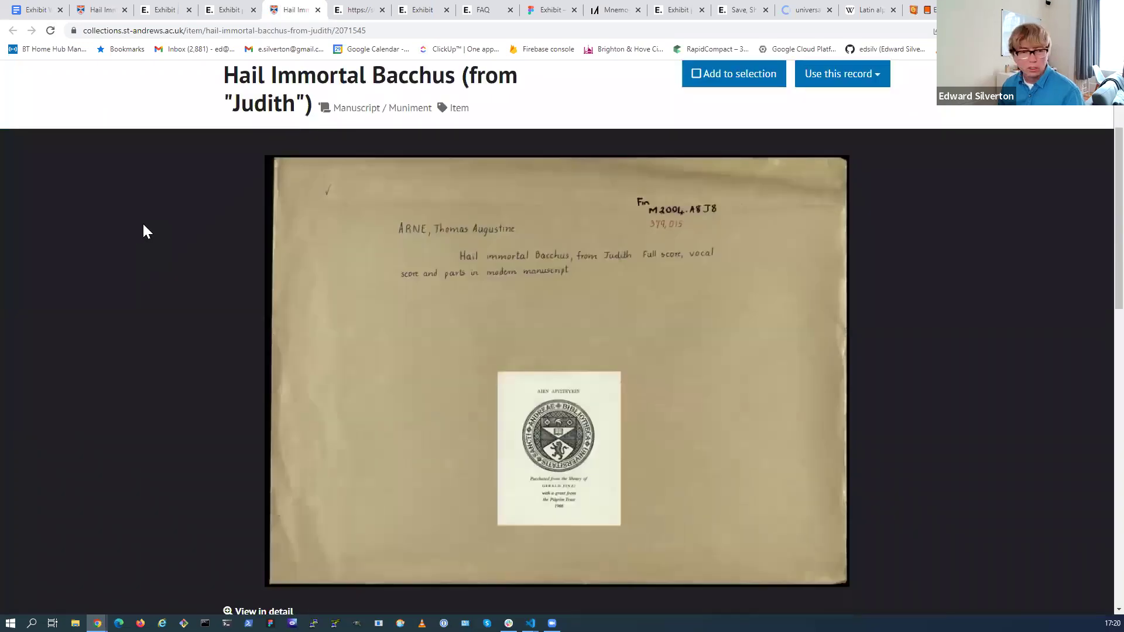
pyautogui.scroll(3, 160, 202)
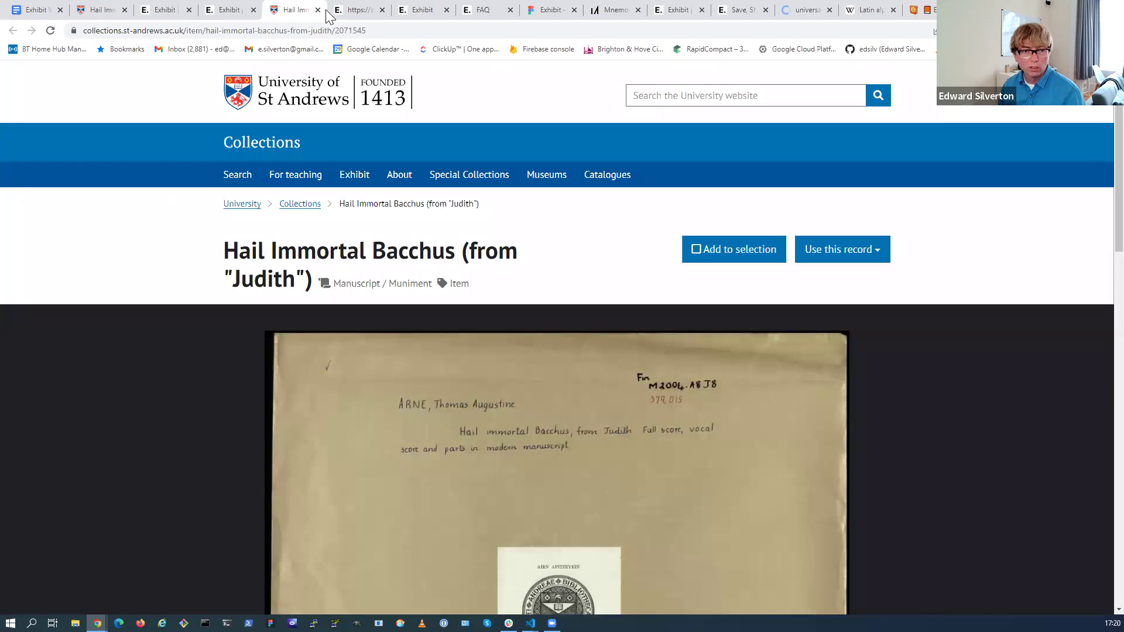
pyautogui.click(318, 10)
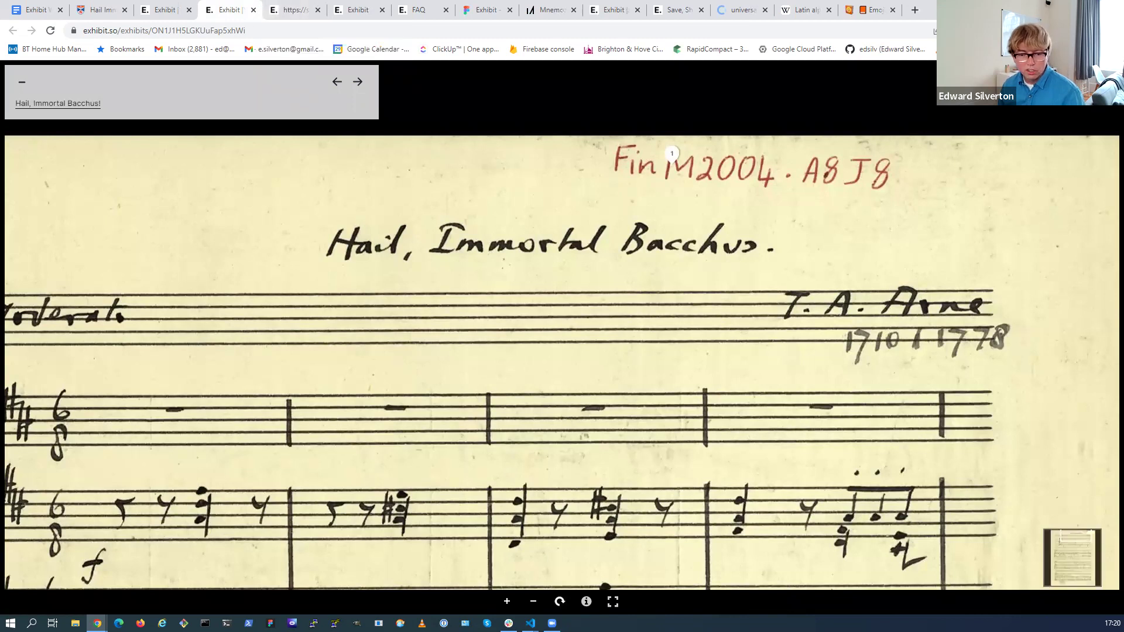
pyautogui.click(586, 602)
pyautogui.scroll(-2, 598, 474)
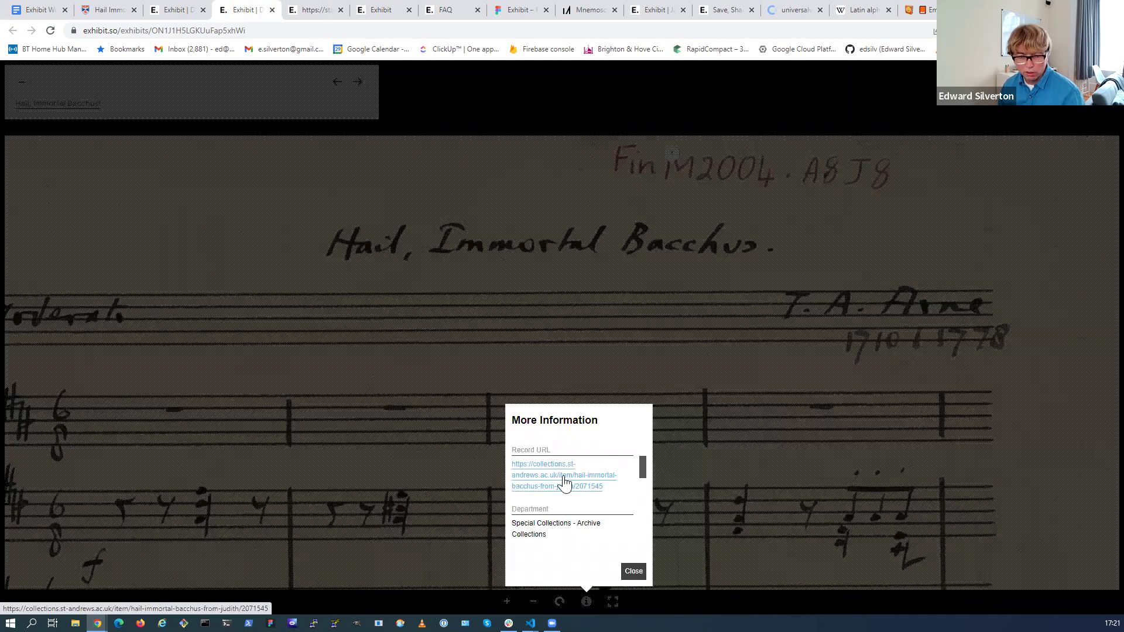
pyautogui.scroll(-1, 565, 483)
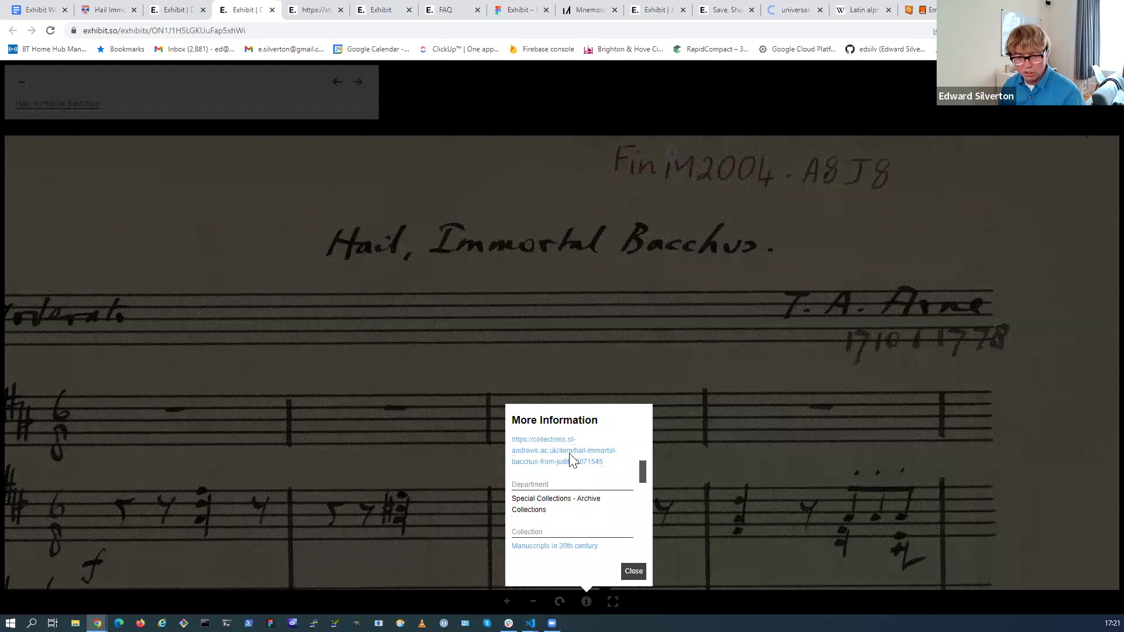
pyautogui.scroll(3, 571, 460)
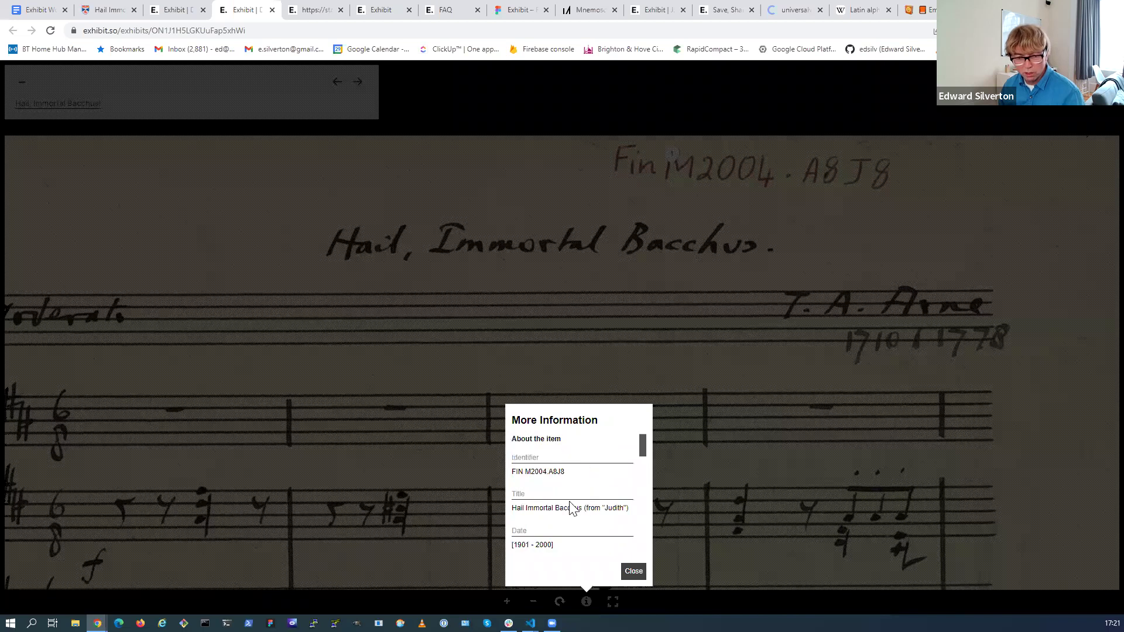
pyautogui.scroll(-2, 573, 508)
pyautogui.scroll(-2, 572, 509)
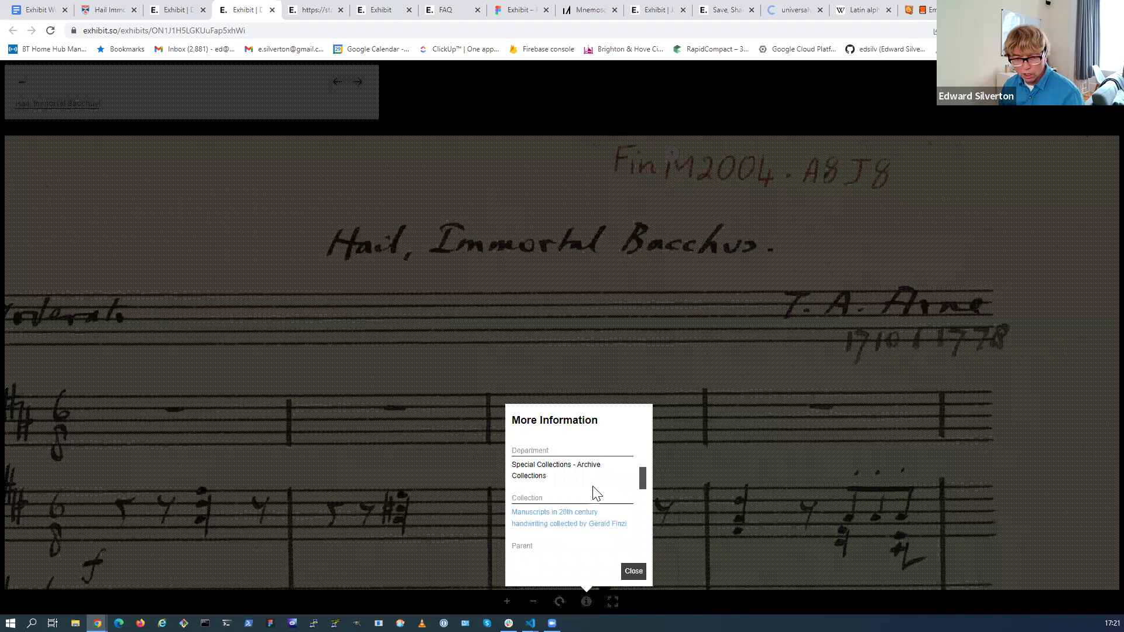
pyautogui.scroll(-2, 596, 493)
pyautogui.scroll(-2, 596, 493)
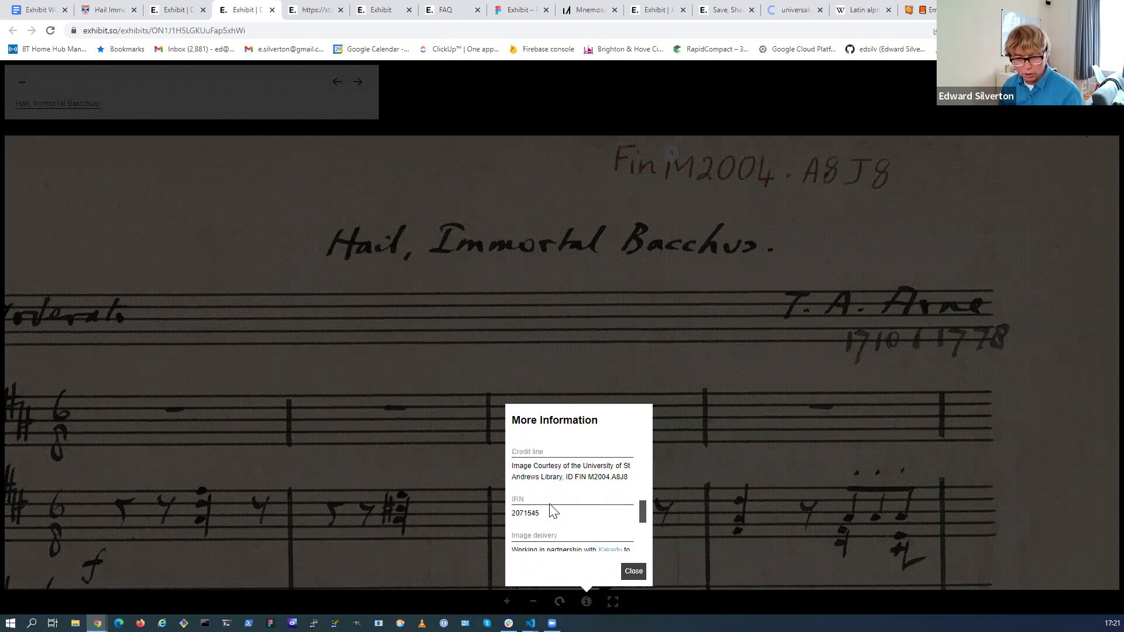
pyautogui.scroll(-2, 553, 510)
pyautogui.scroll(-1, 538, 500)
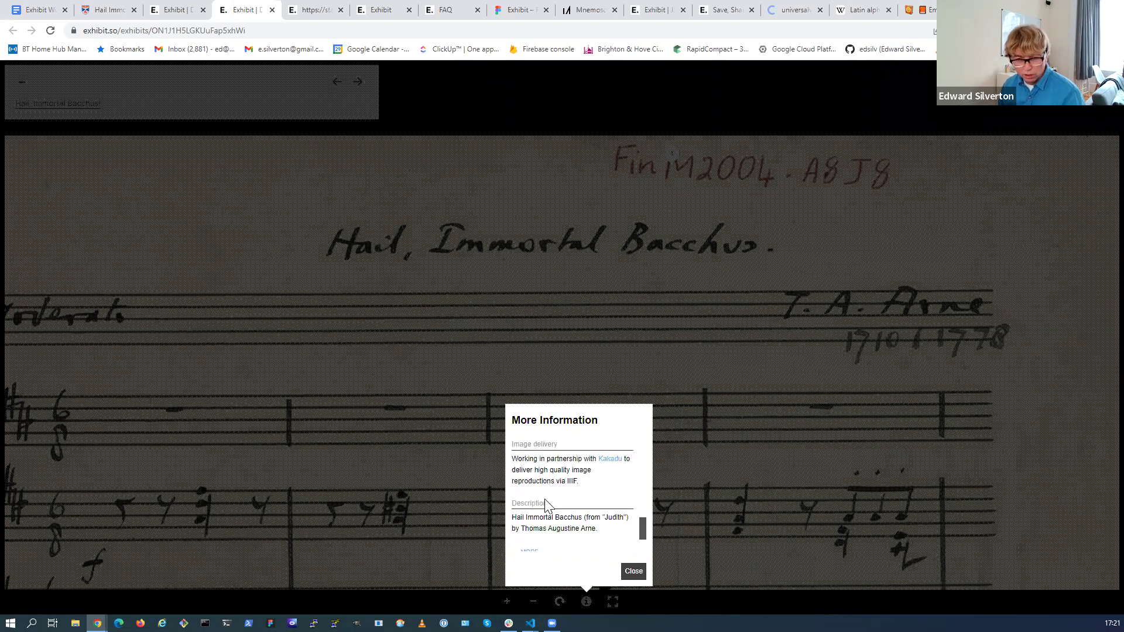
pyautogui.scroll(-2, 548, 497)
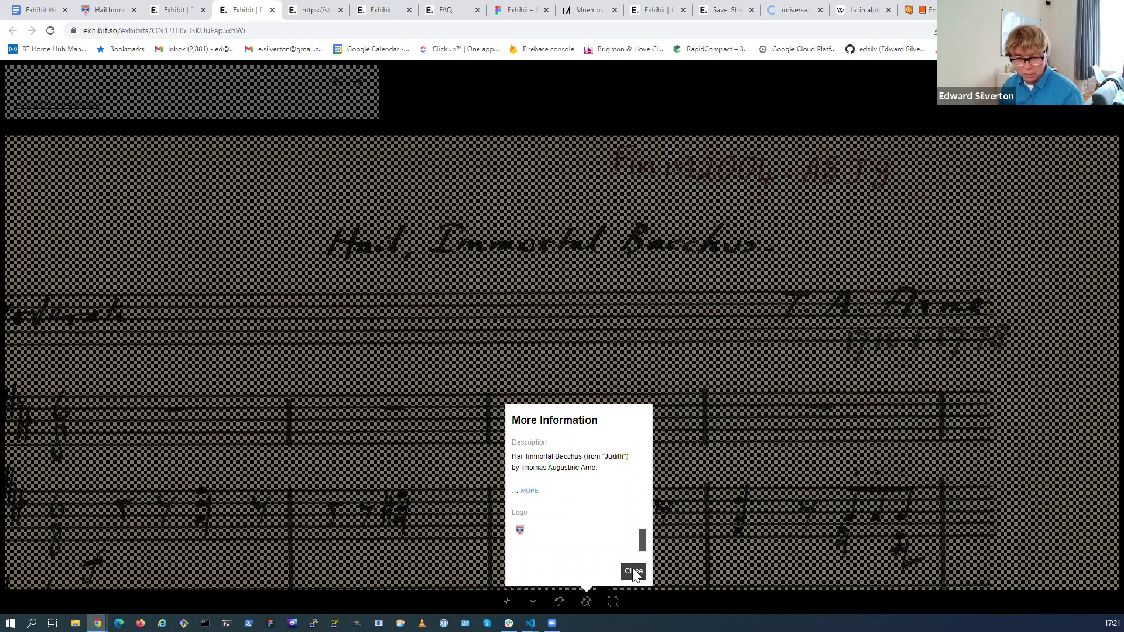
pyautogui.click(633, 572)
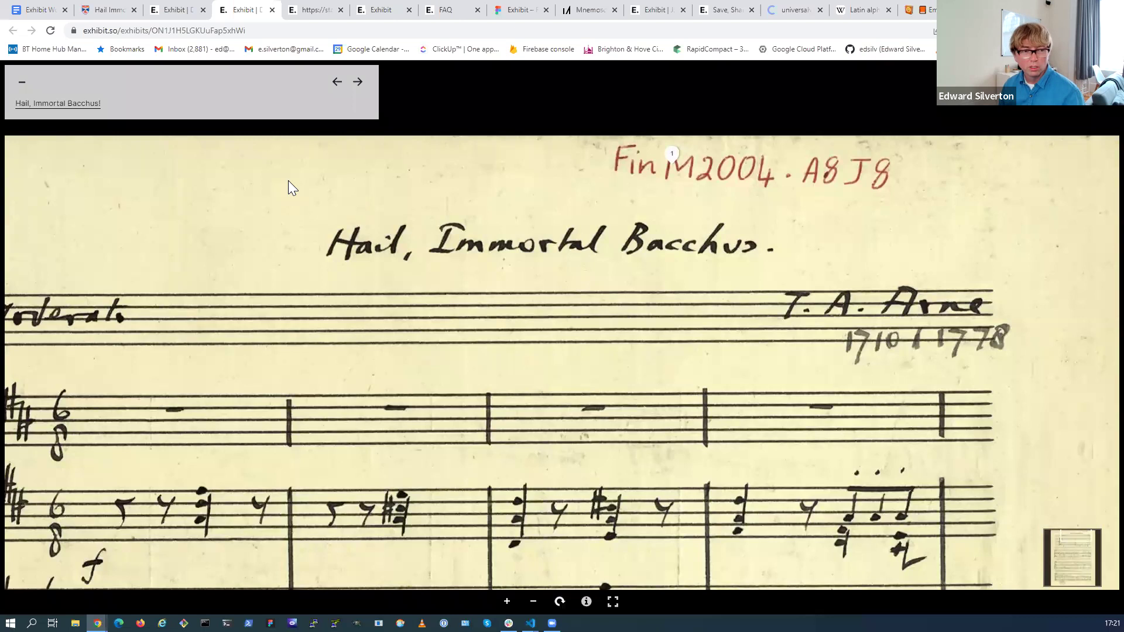
# - Switch back to the Dionysus exhibit editor tab
pyautogui.click(174, 10)
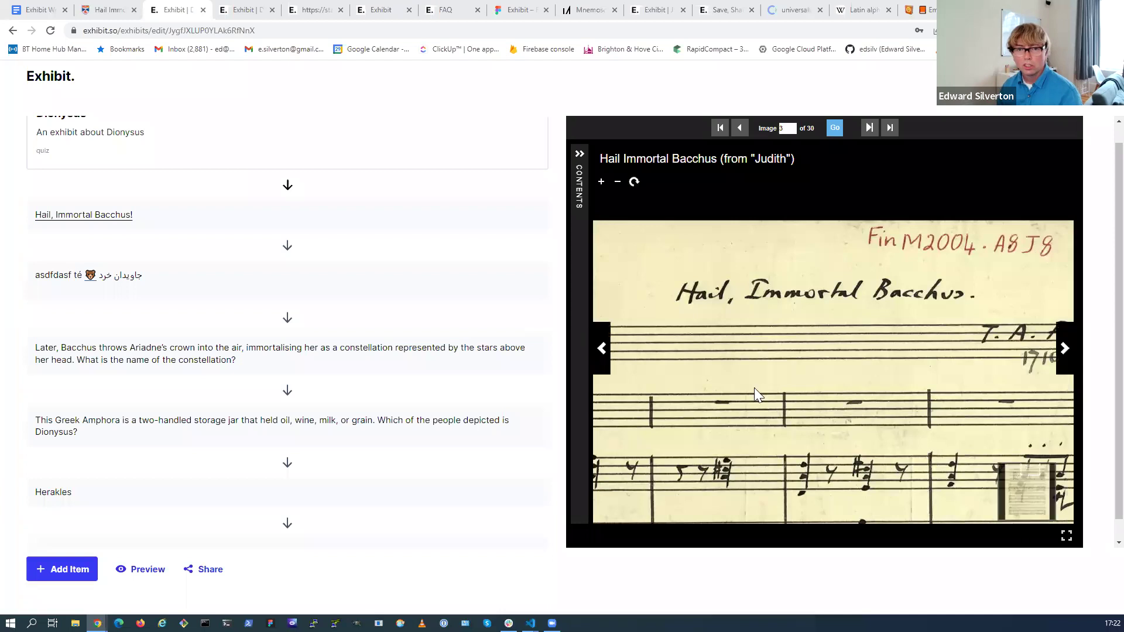
# - Open the Exhibit homepage from the Jane Austen editor's logo in a new tab
pyautogui.click(656, 12)
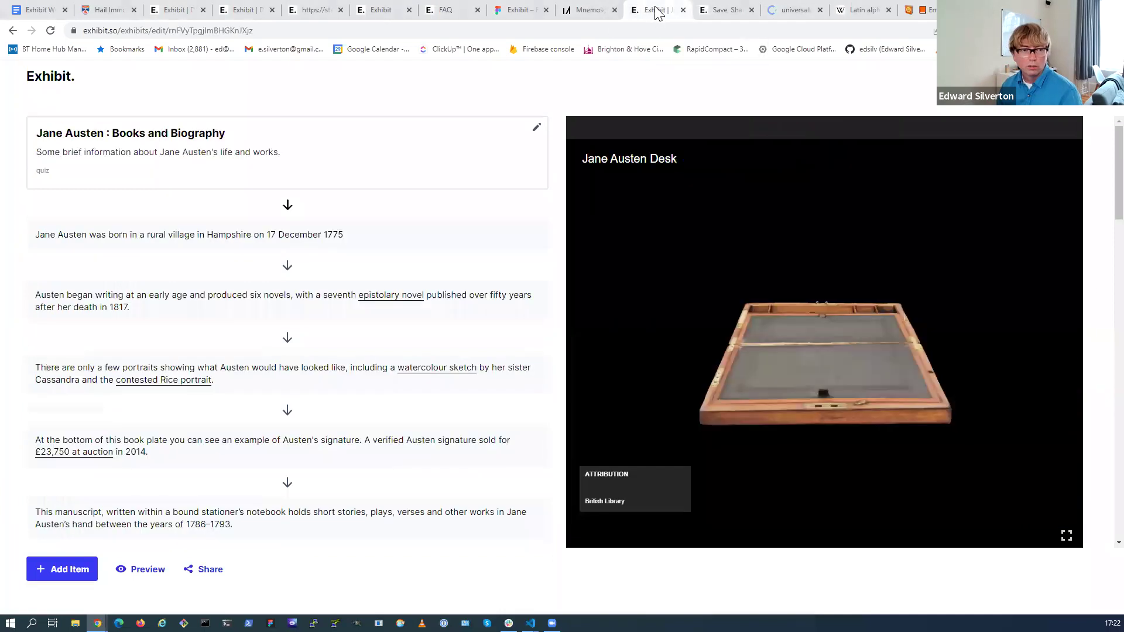
pyautogui.rightClick(42, 85)
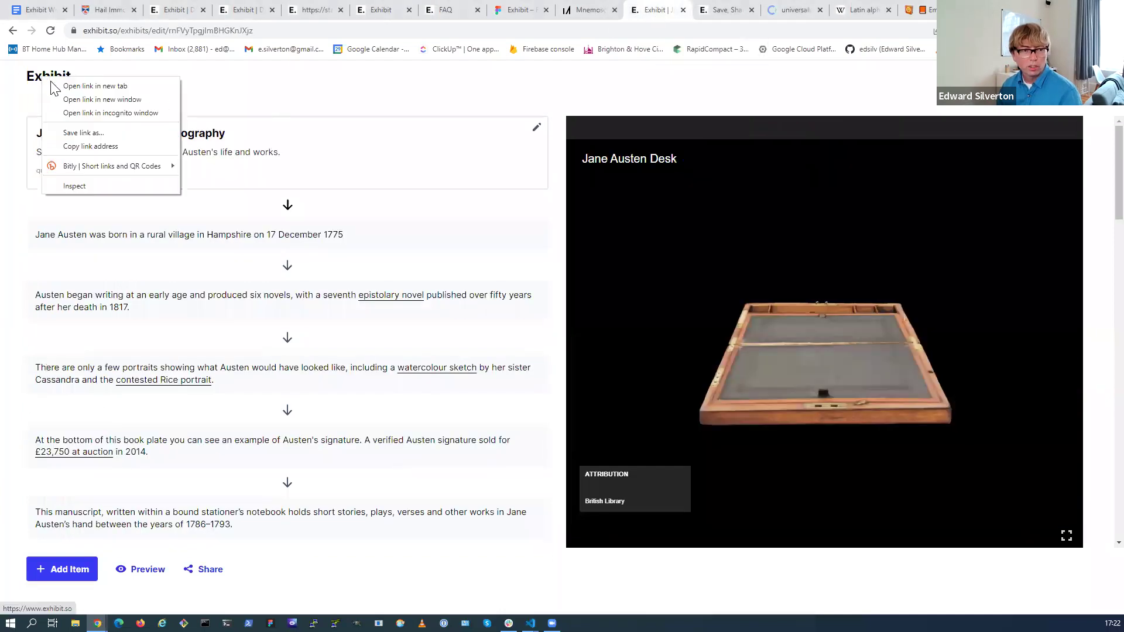
pyautogui.click(56, 88)
pyautogui.click(679, 14)
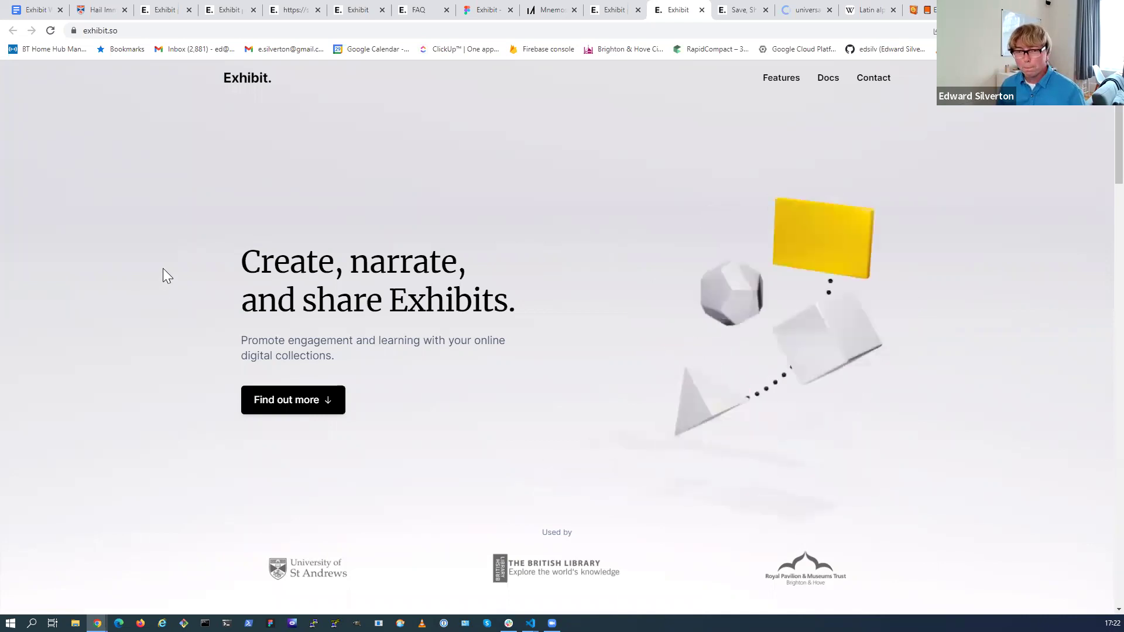
# - Browse the Features page's editor, templates and duplication sections
pyautogui.click(786, 80)
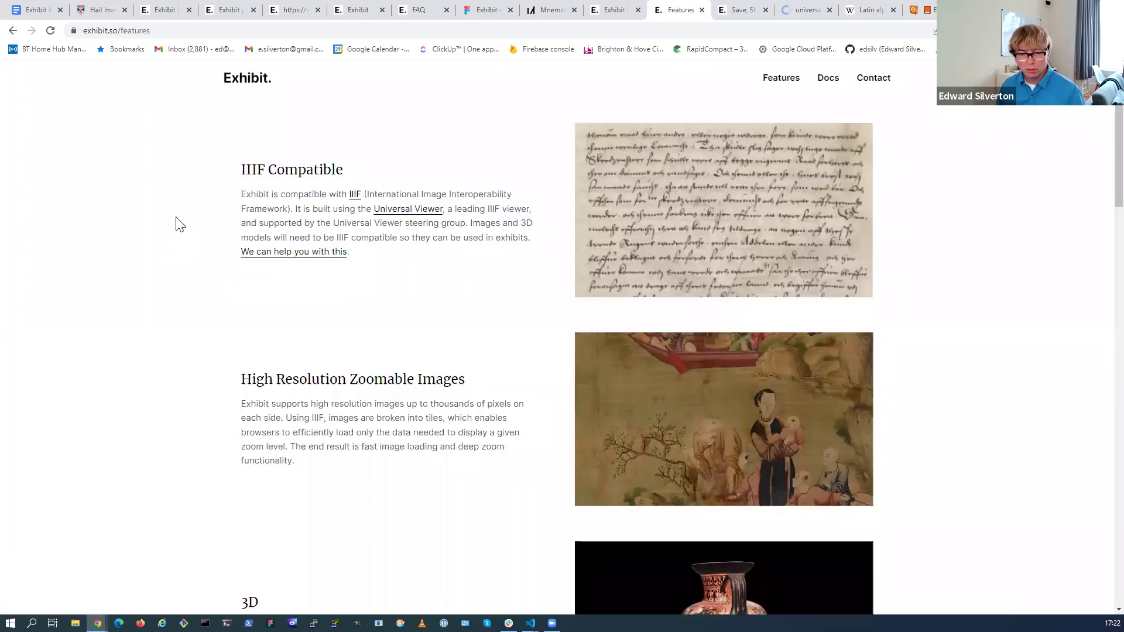
pyautogui.scroll(-7, 176, 223)
pyautogui.scroll(-4, 186, 202)
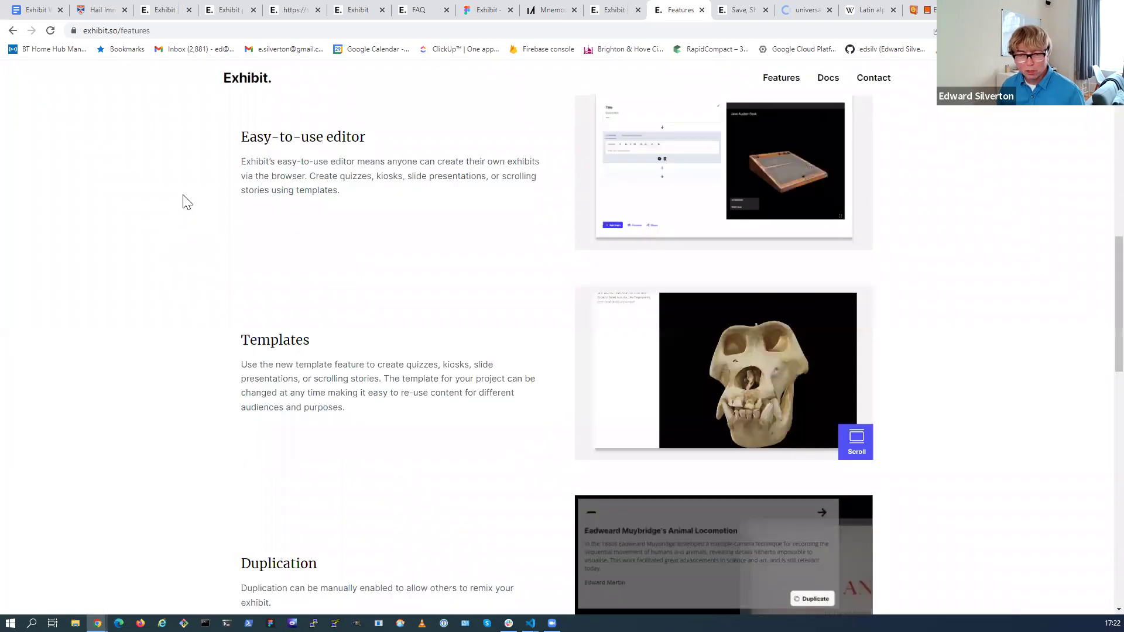
pyautogui.scroll(-1, 186, 202)
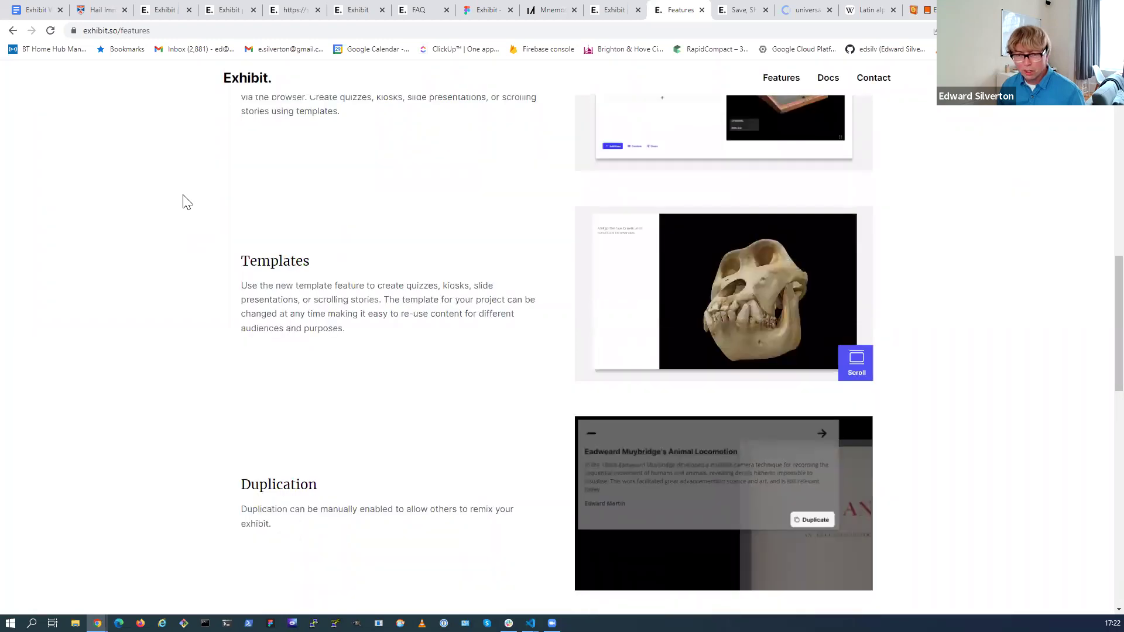
pyautogui.scroll(1, 644, 327)
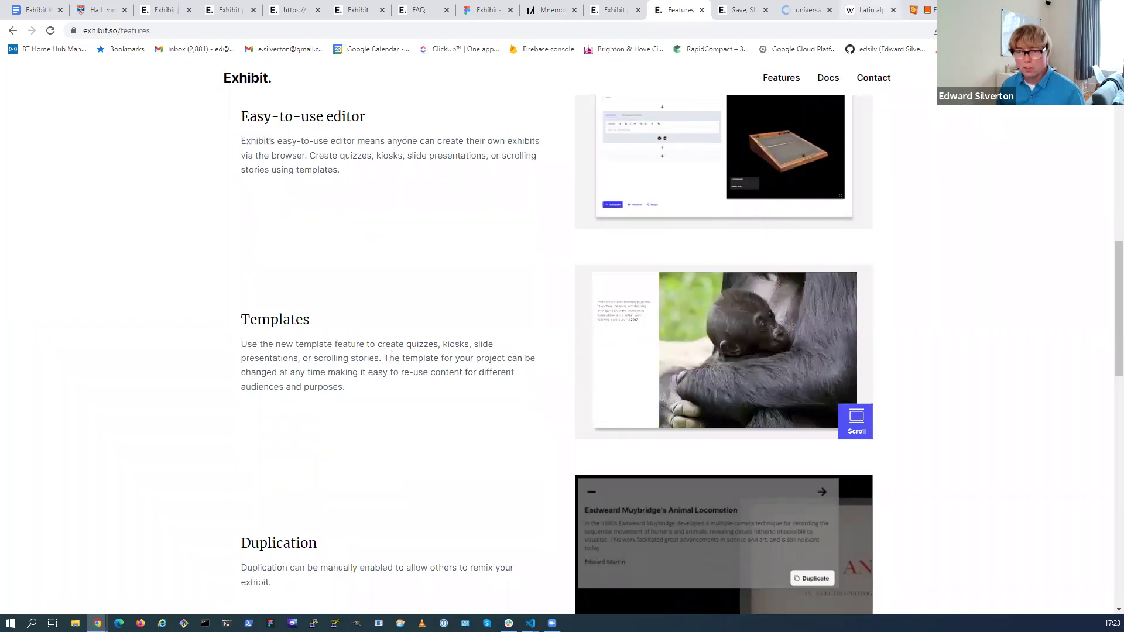
pyautogui.hotkey('ctrl', 't')
# - Look up 'morphosource', browse the MorphoSource homepage, then close its tab
pyautogui.write('mo')
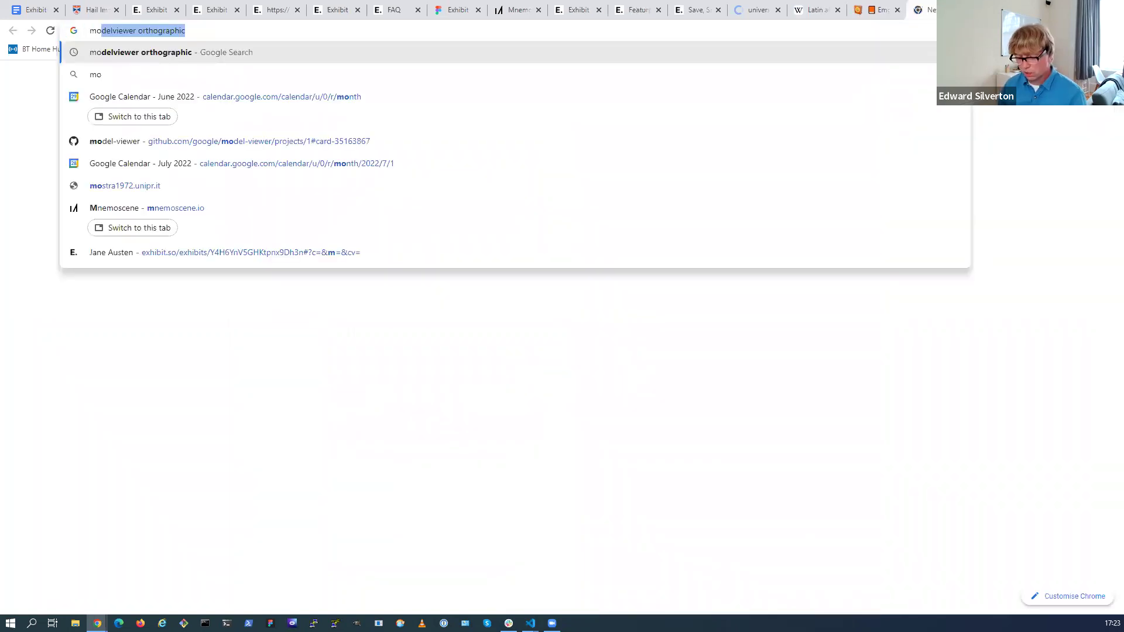
pyautogui.write('rpho')
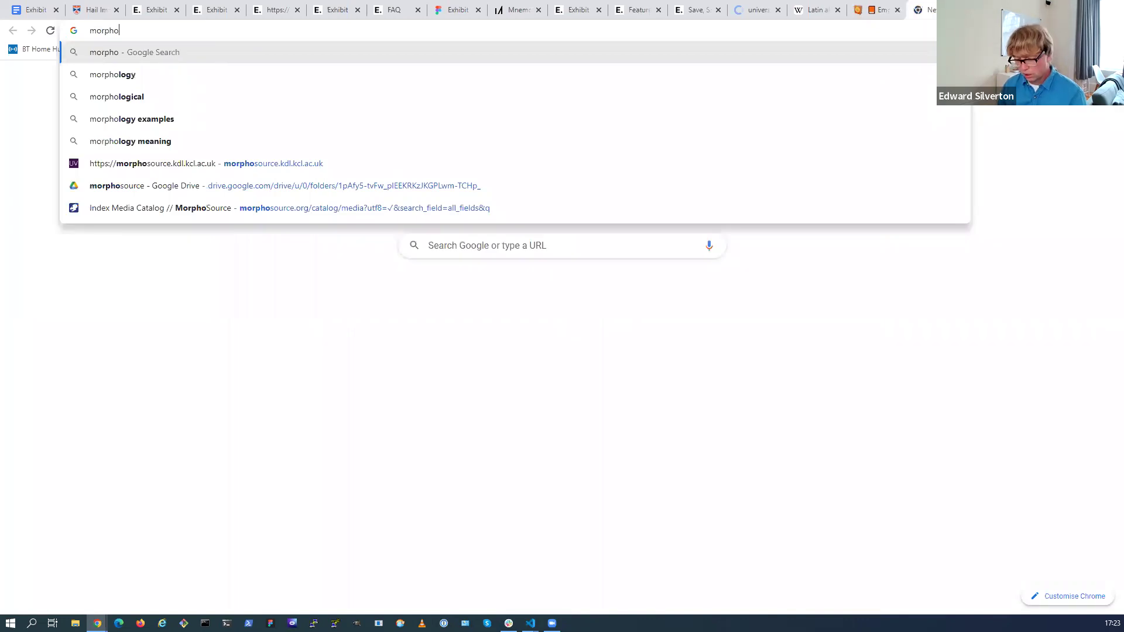
pyautogui.write('source.')
pyautogui.press('Return')
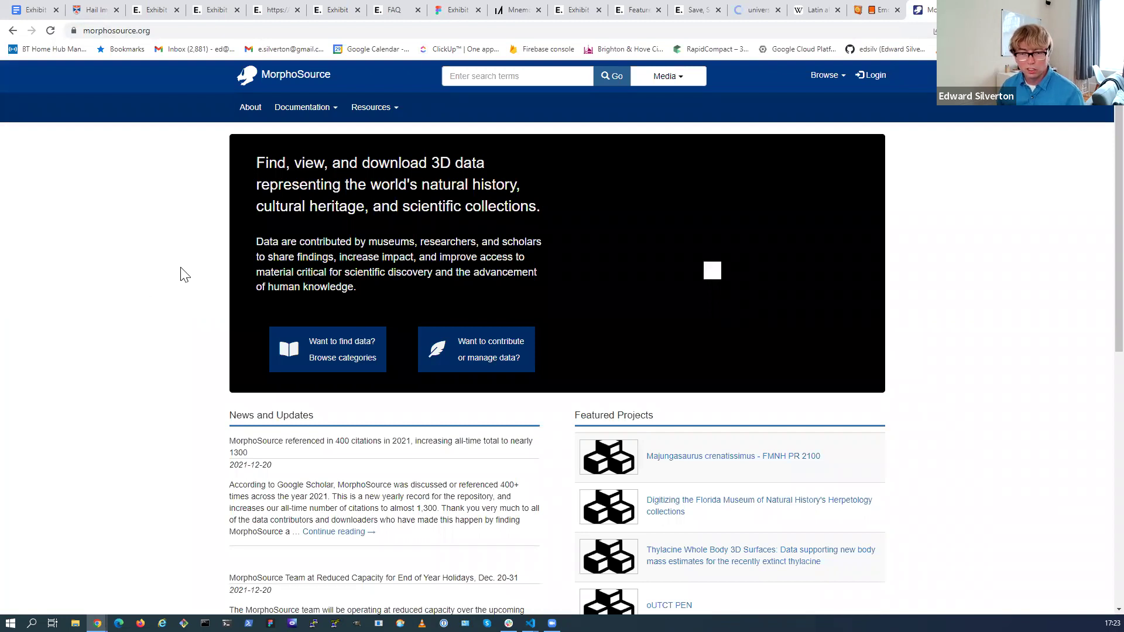
pyautogui.scroll(-1, 170, 266)
pyautogui.scroll(-5, 171, 223)
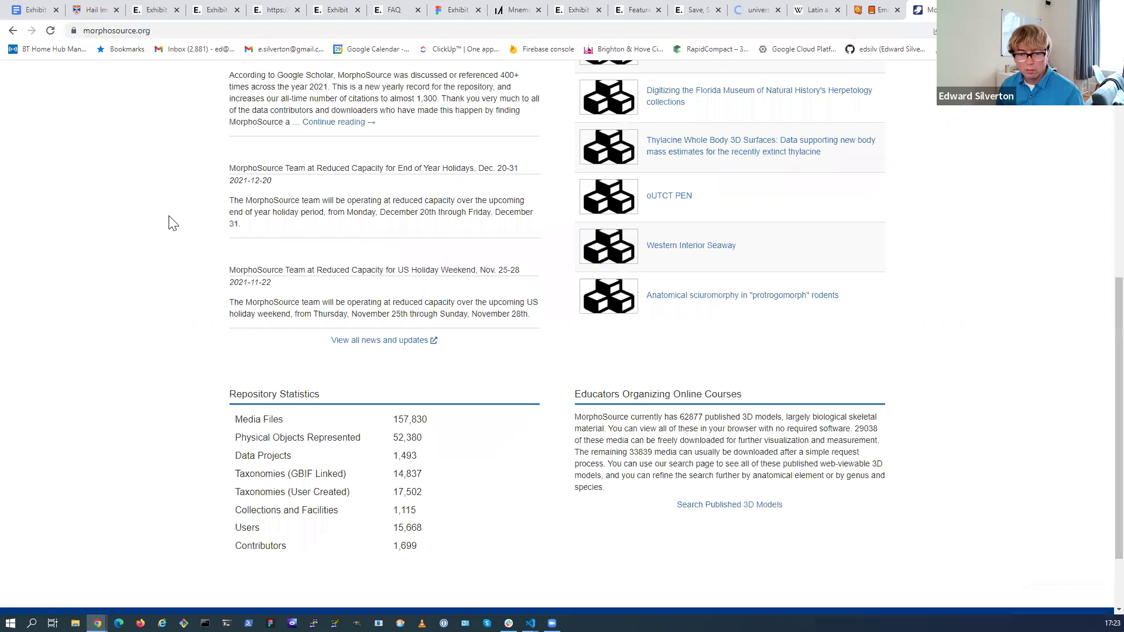
pyautogui.scroll(-3, 171, 222)
pyautogui.scroll(10, 226, 246)
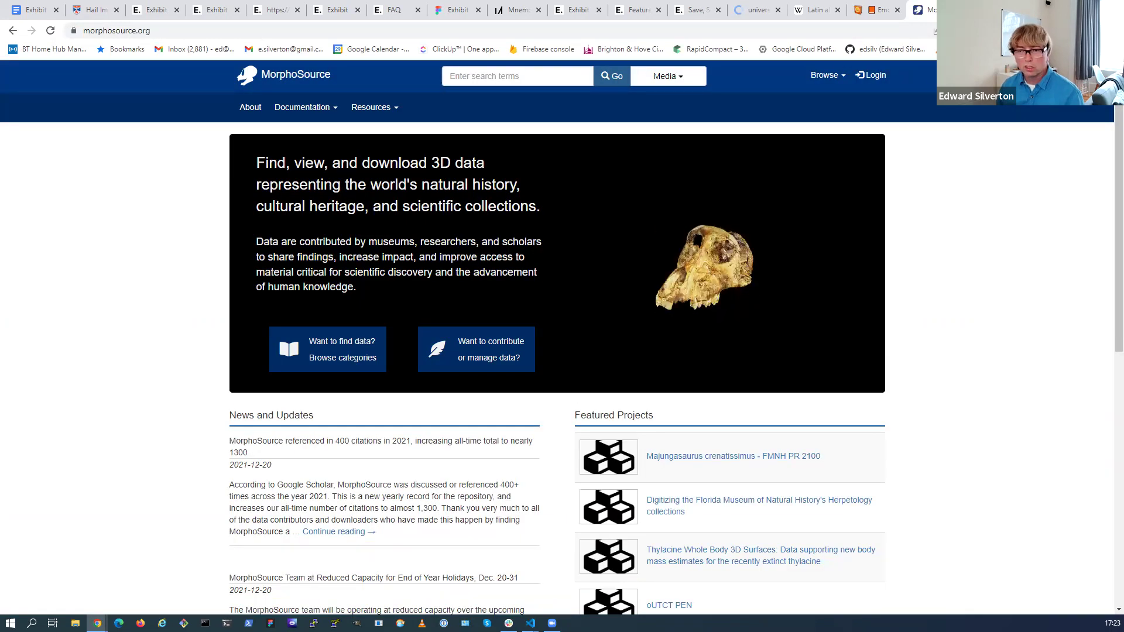
pyautogui.hotkey('ctrl', 'w')
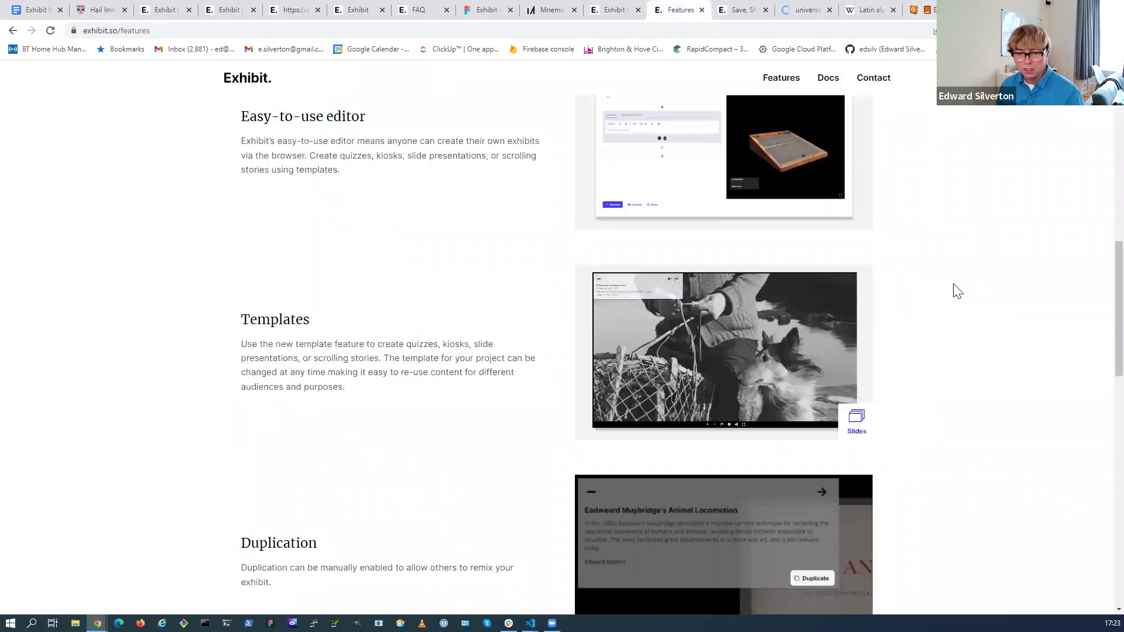
pyautogui.scroll(-4, 957, 291)
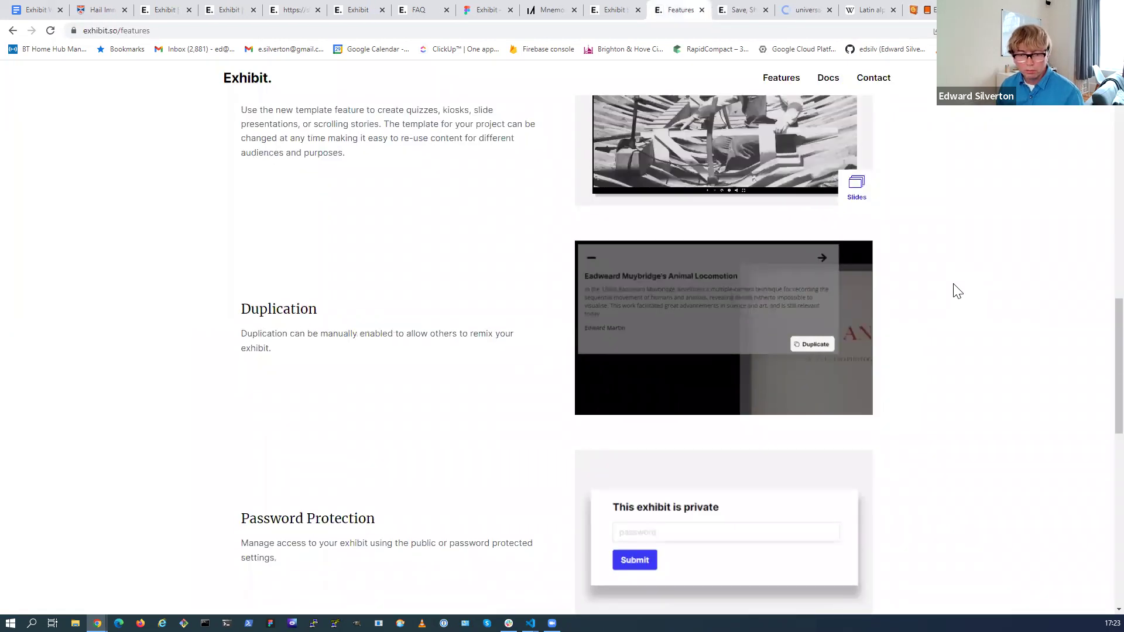
pyautogui.scroll(-5, 957, 291)
pyautogui.scroll(-4, 957, 291)
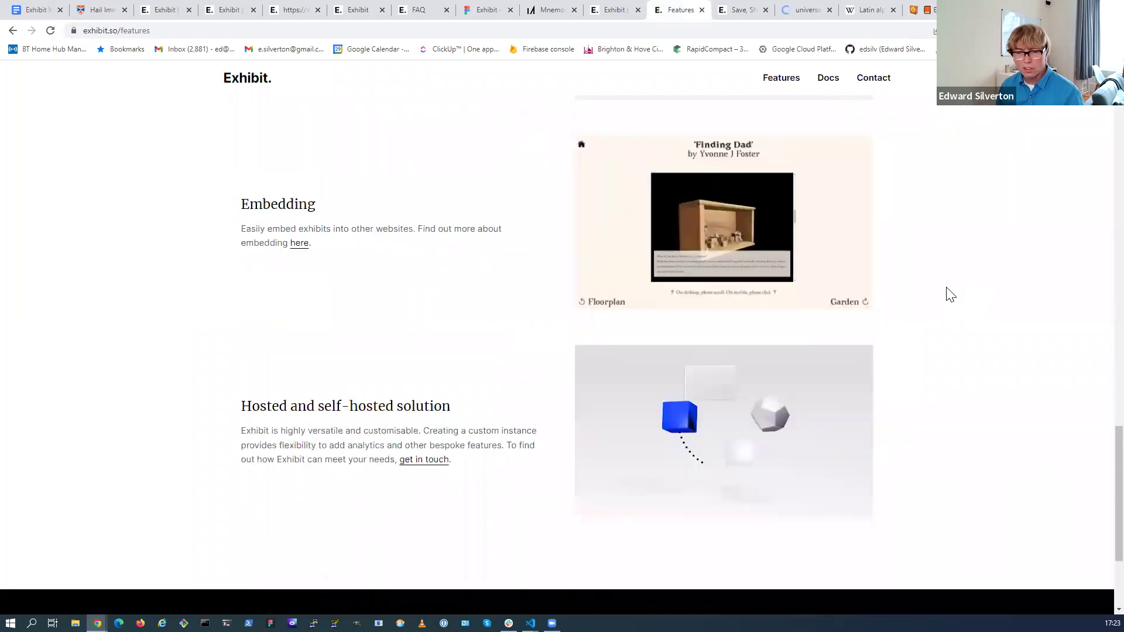
pyautogui.scroll(1, 949, 293)
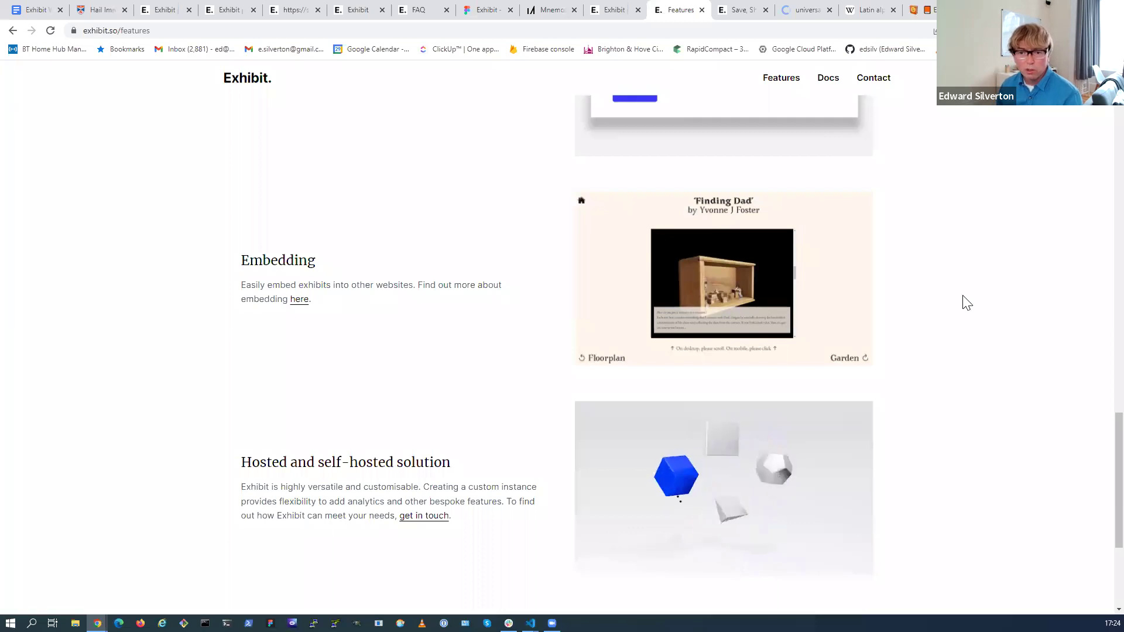
pyautogui.scroll(-2, 960, 305)
pyautogui.scroll(1, 934, 306)
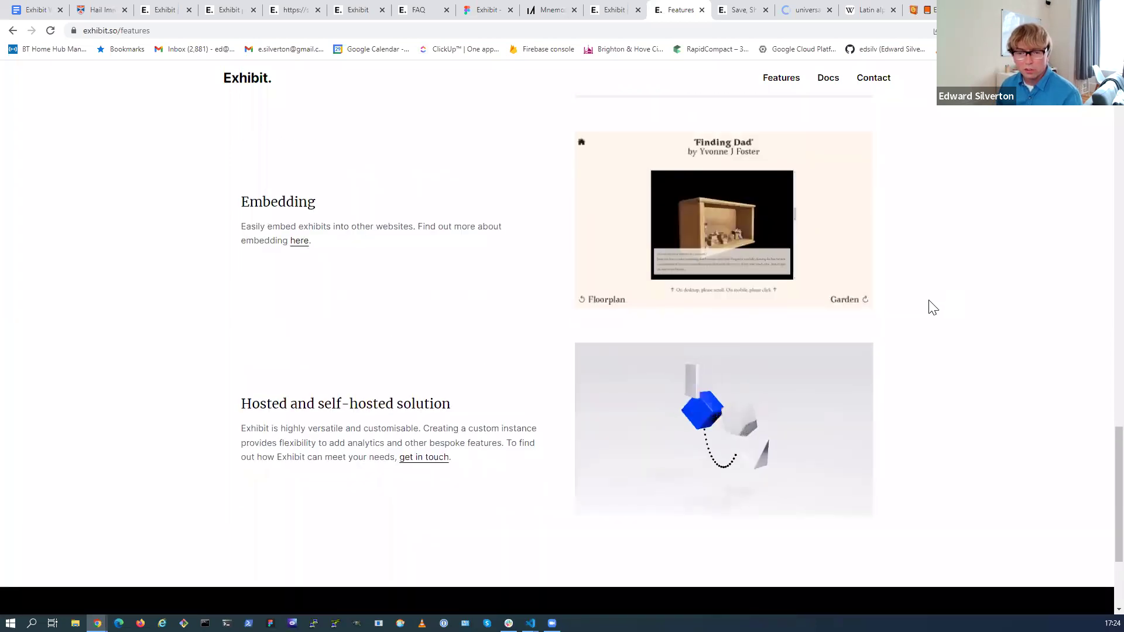
pyautogui.scroll(1, 927, 313)
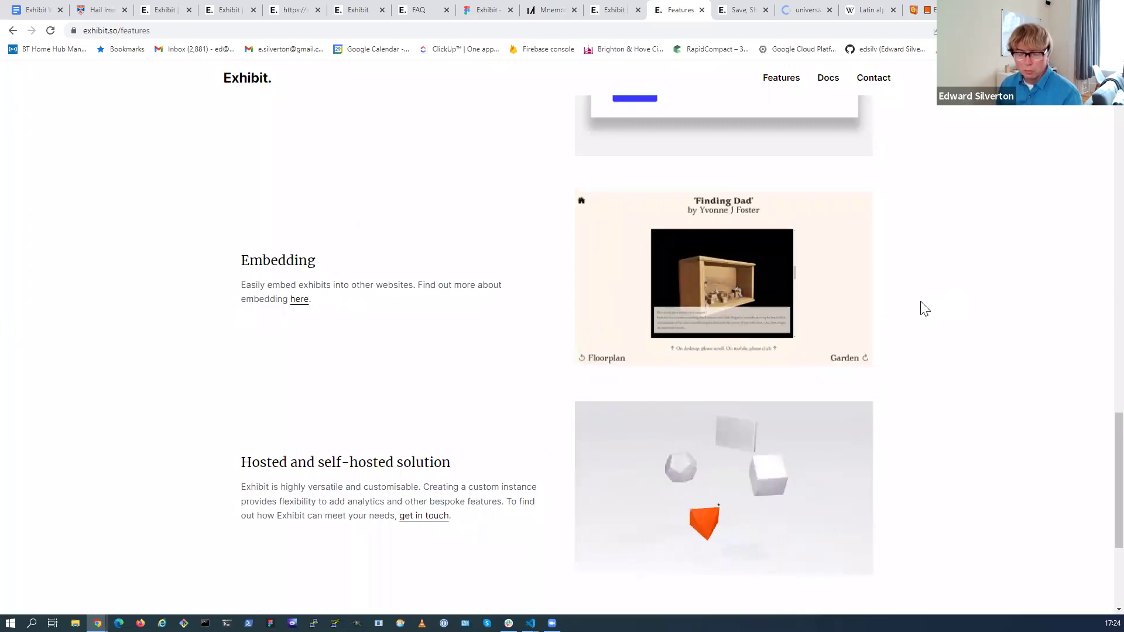
pyautogui.scroll(-3, 925, 308)
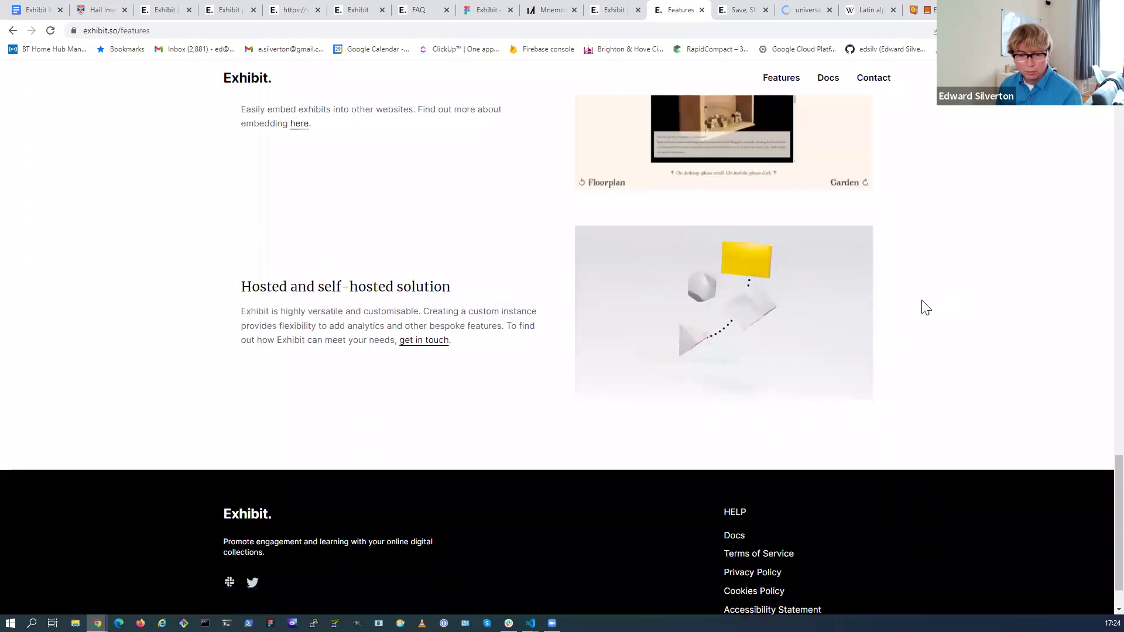
pyautogui.scroll(-1, 925, 307)
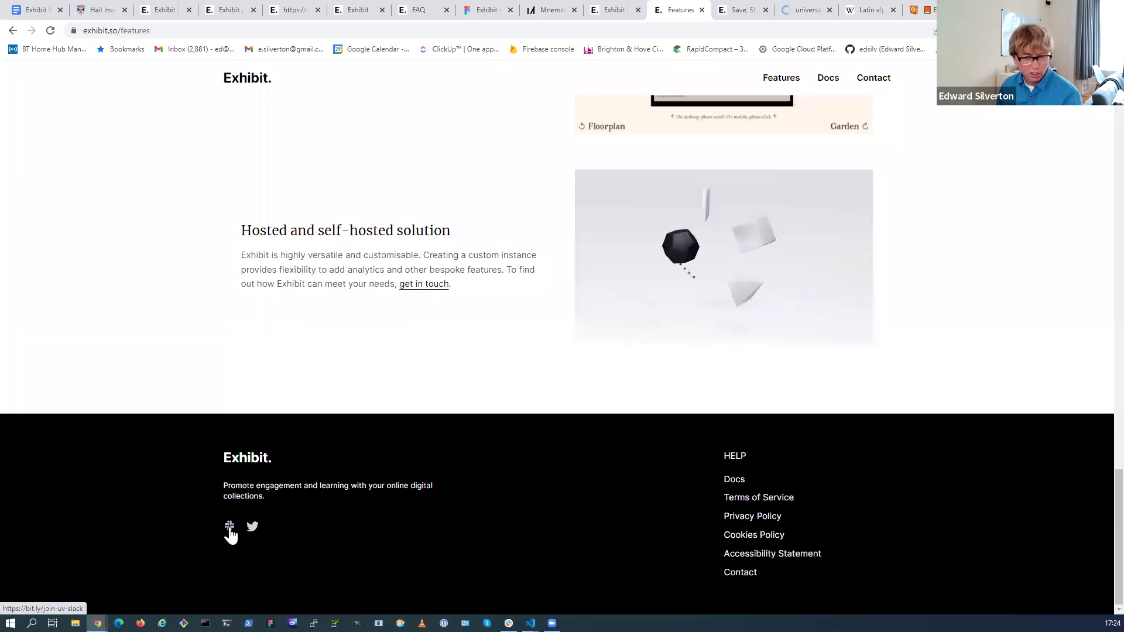
pyautogui.scroll(6, 404, 384)
pyautogui.scroll(20, 401, 390)
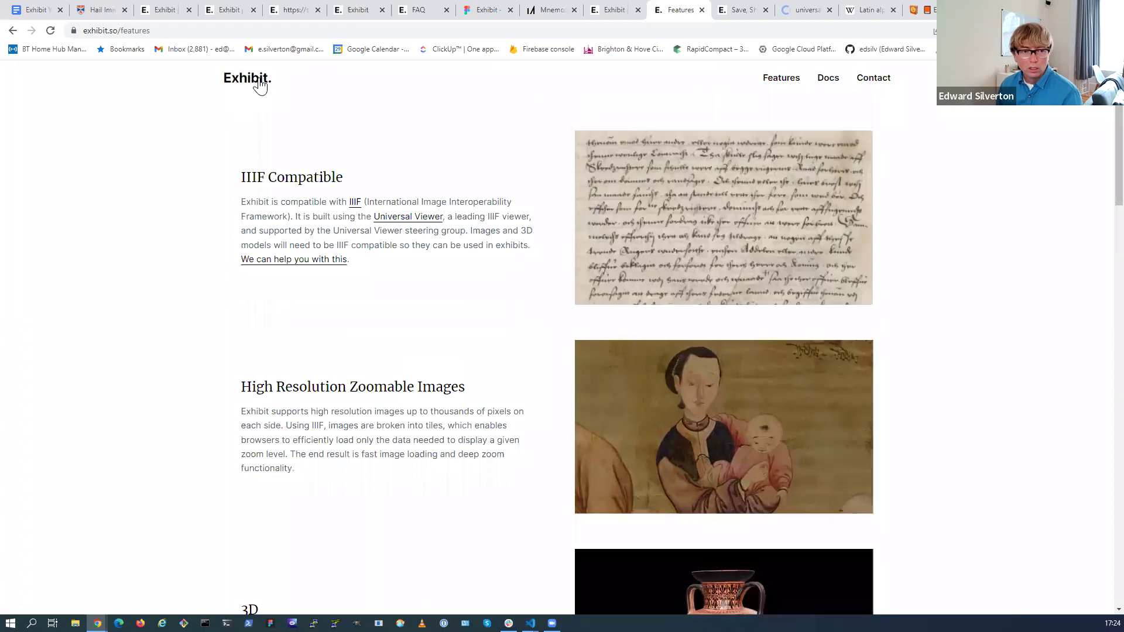
# - Go to the exhibit.so home page, glancing at the browser's Bookmarks menu without opening anything
pyautogui.click(259, 82)
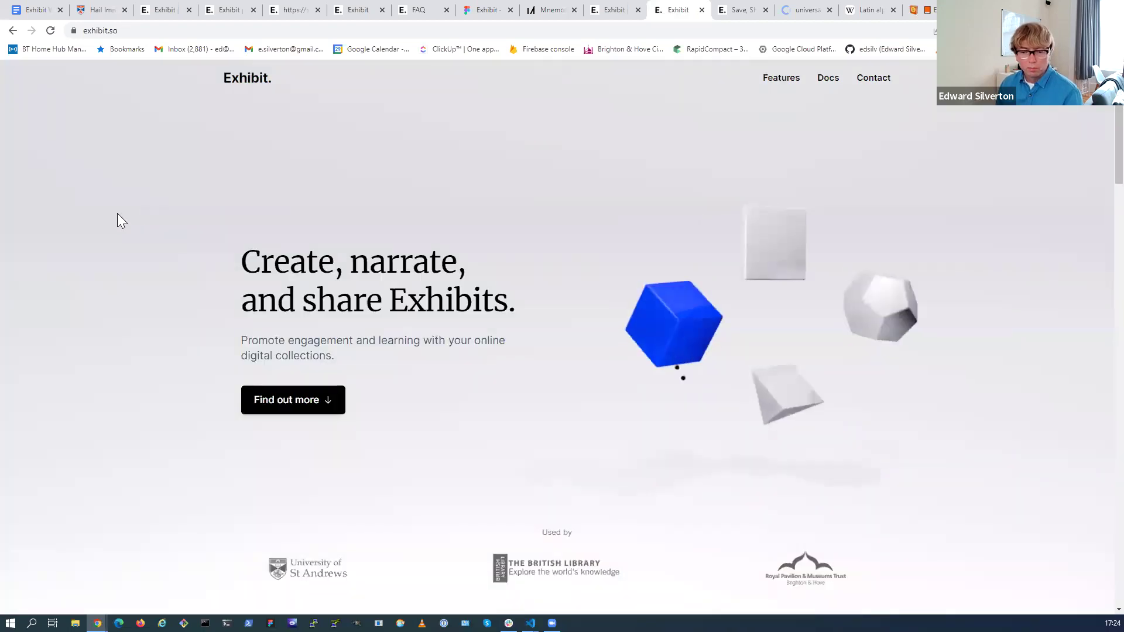
pyautogui.scroll(-7, 117, 214)
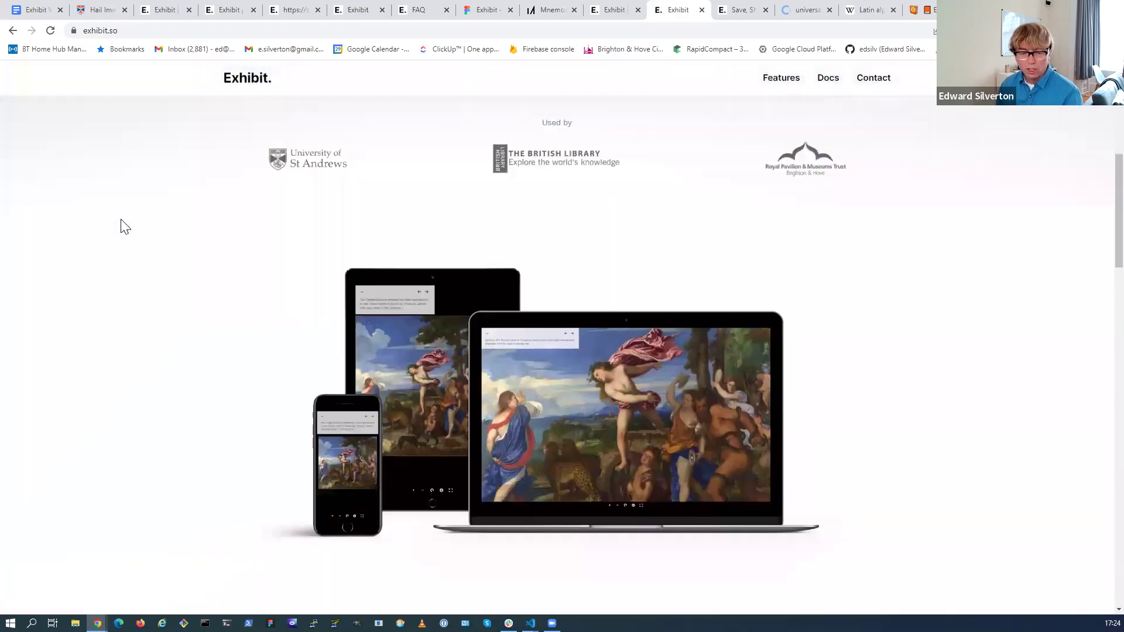
pyautogui.scroll(-2, 127, 226)
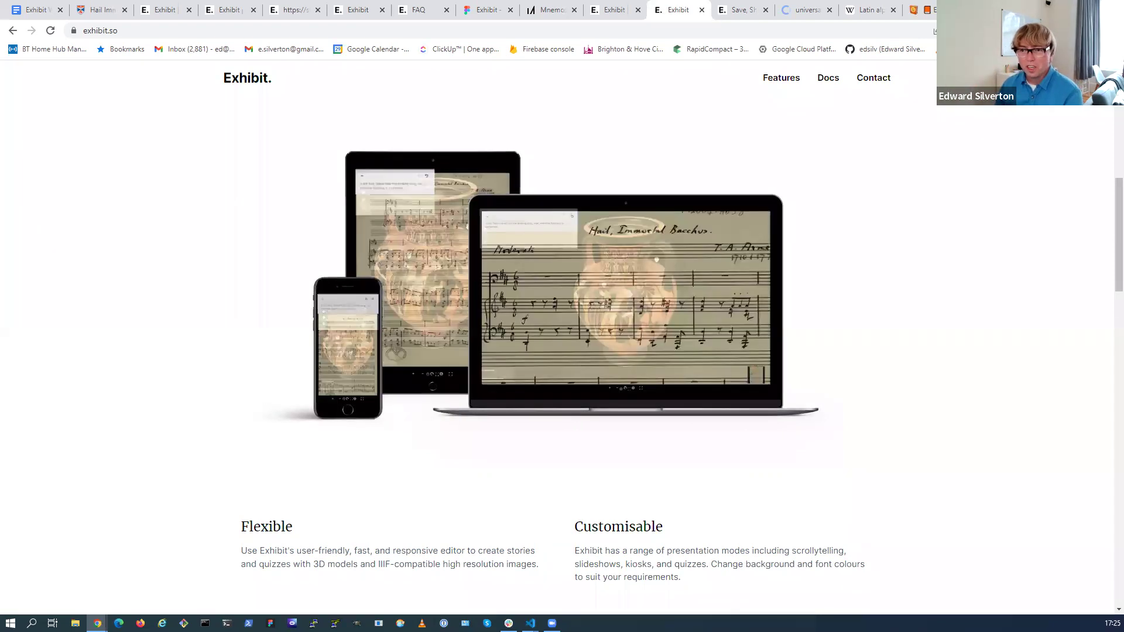
pyautogui.click(1111, 30)
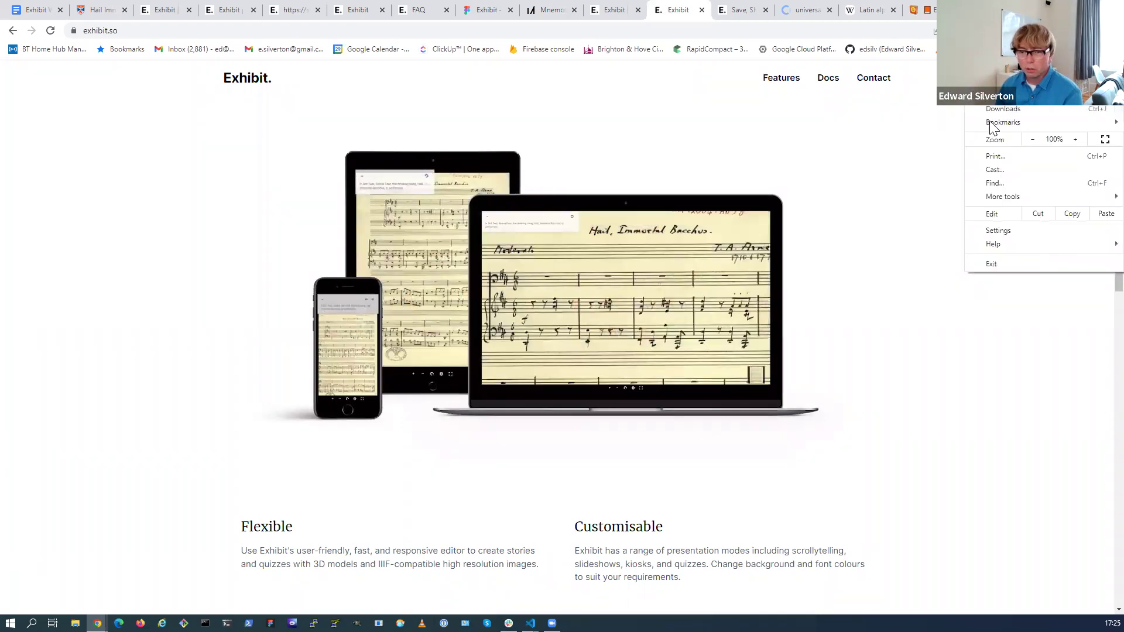
pyautogui.moveTo(995, 124)
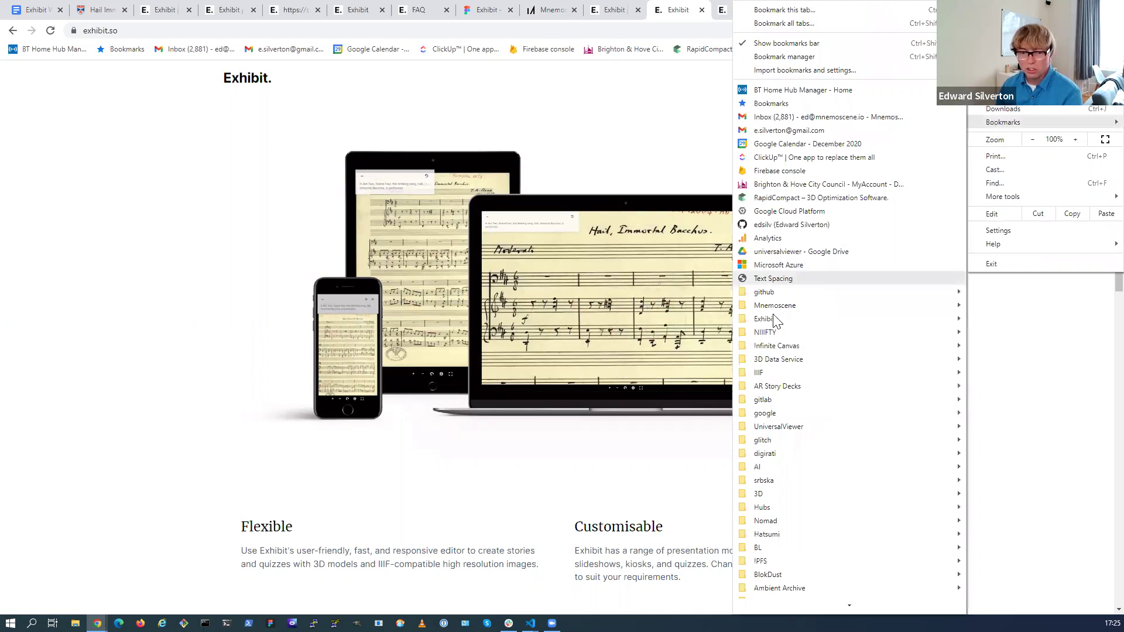
pyautogui.moveTo(773, 317)
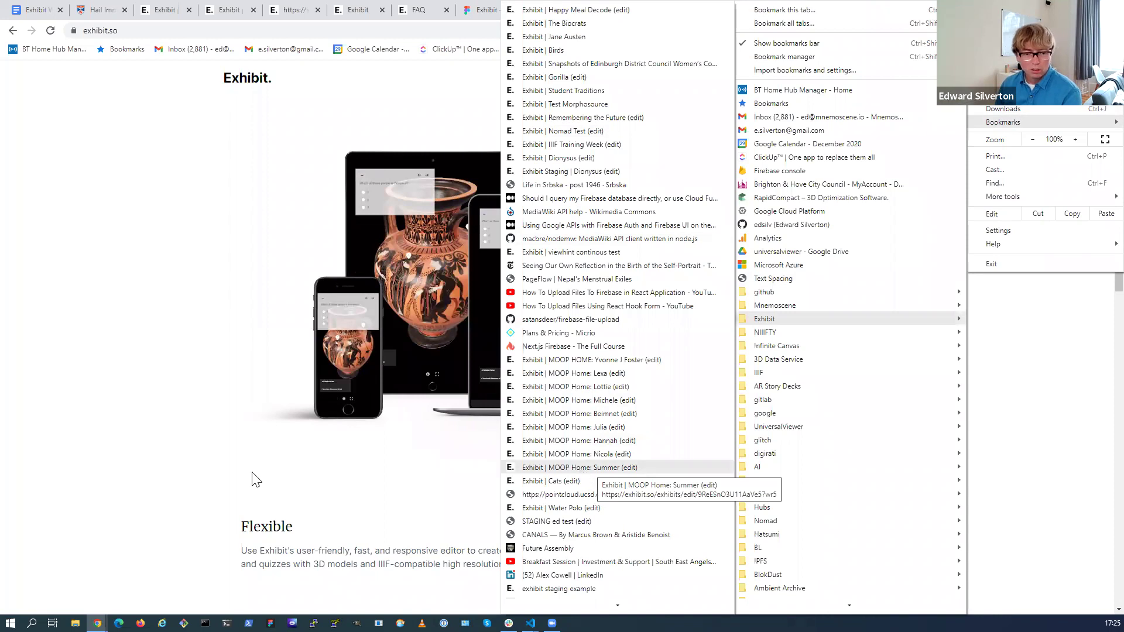
pyautogui.click(166, 399)
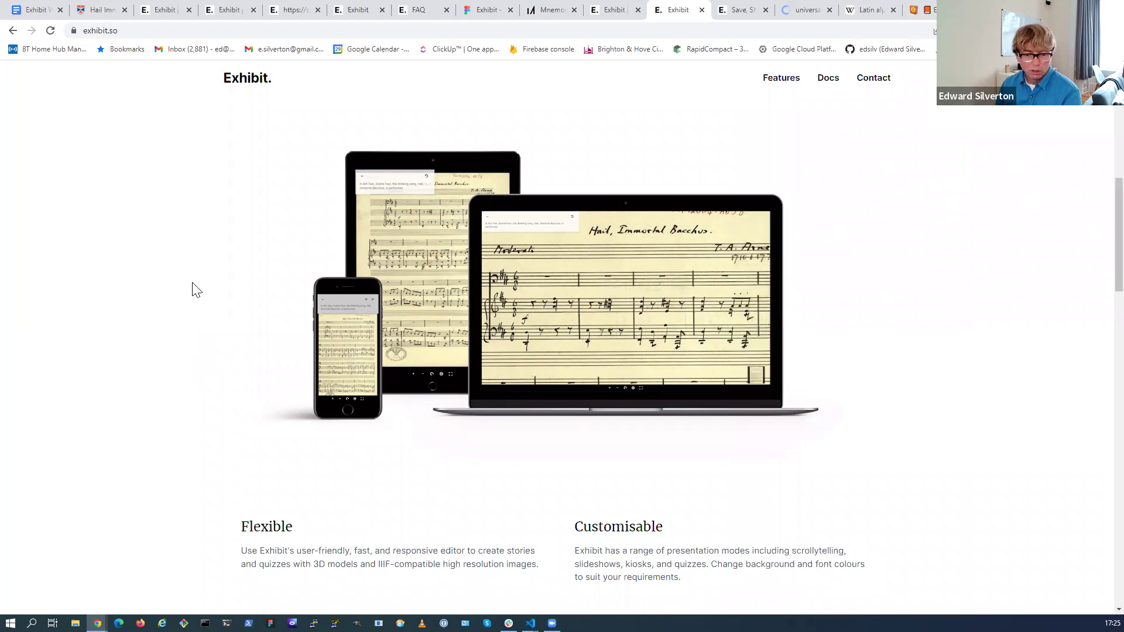
# - Cycle through the Showcase exhibits until it returns to Jane Austen
pyautogui.scroll(-3, 170, 302)
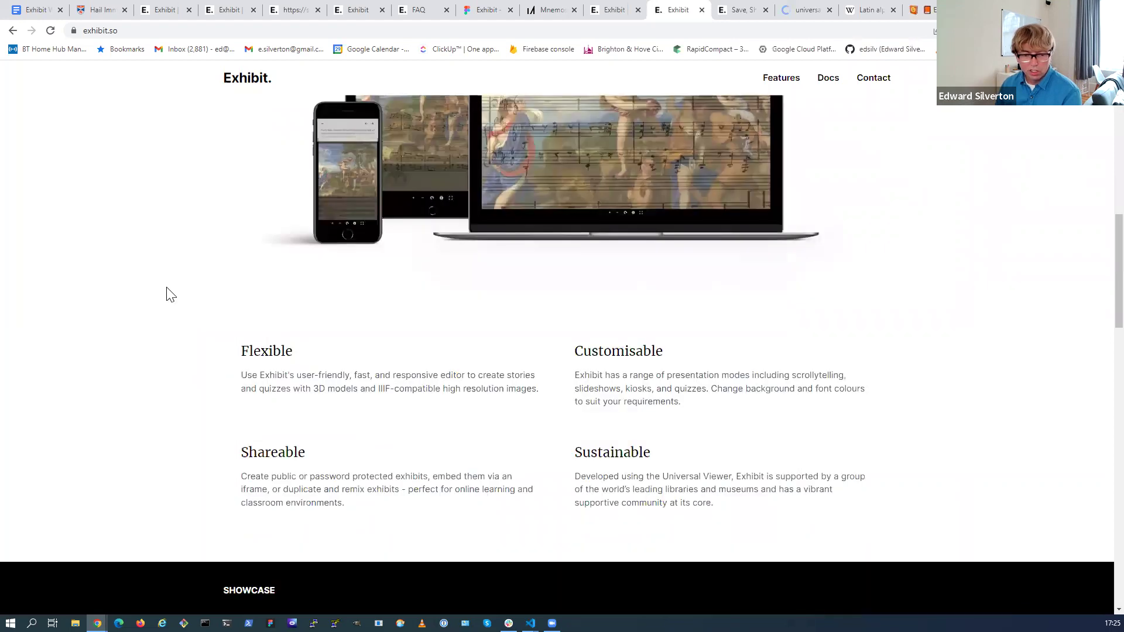
pyautogui.scroll(-2, 176, 287)
pyautogui.scroll(-4, 187, 277)
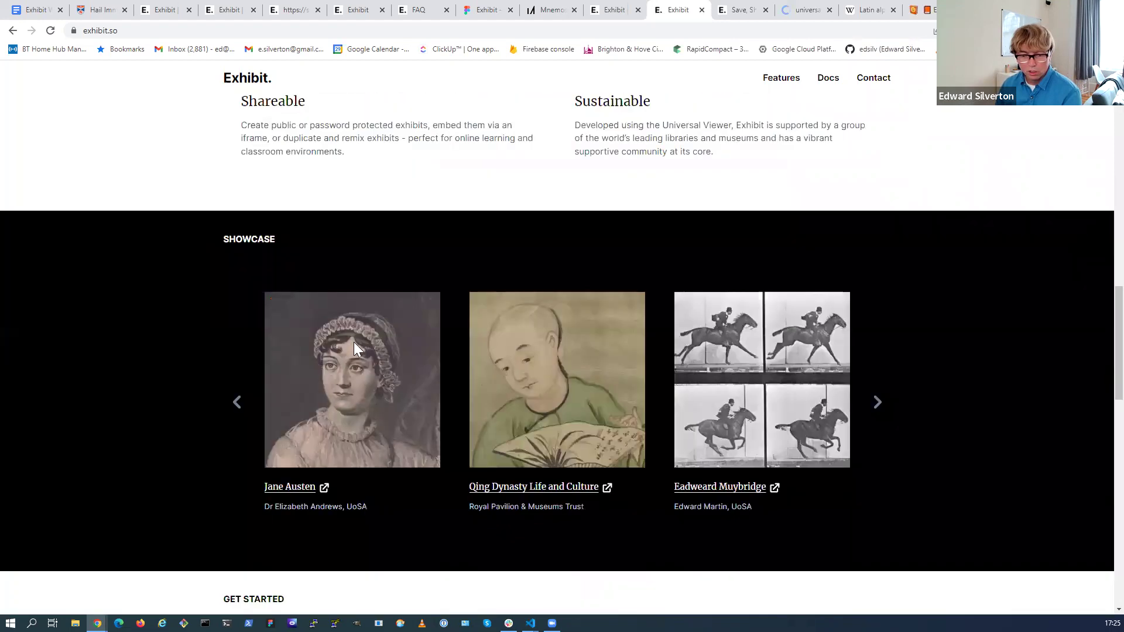
pyautogui.scroll(-1, 868, 350)
pyautogui.click(878, 345)
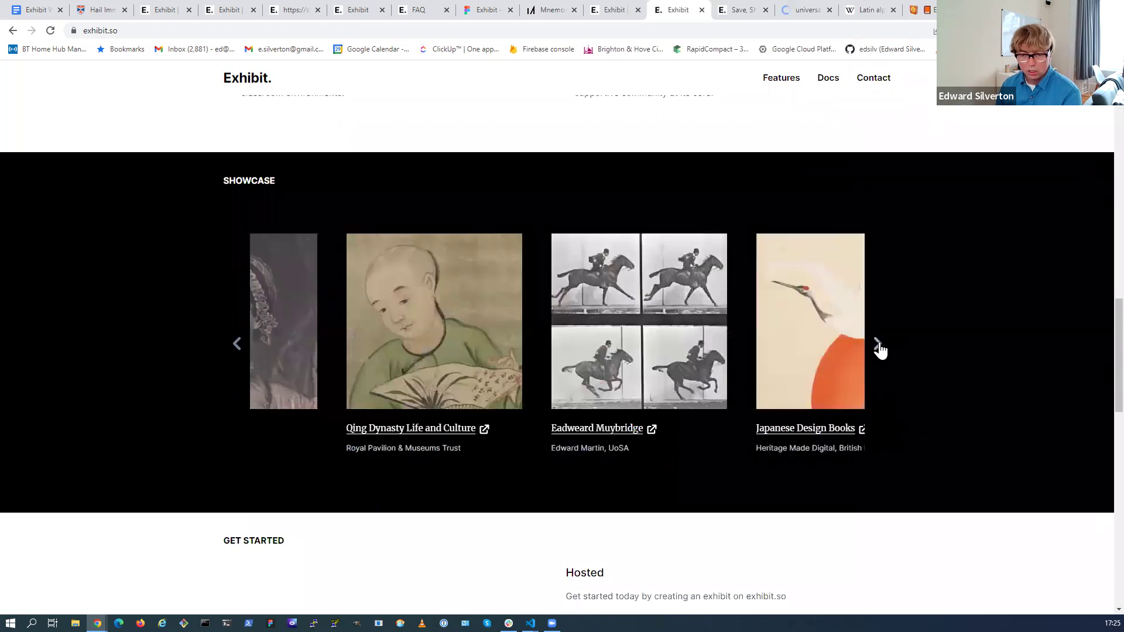
pyautogui.click(879, 345)
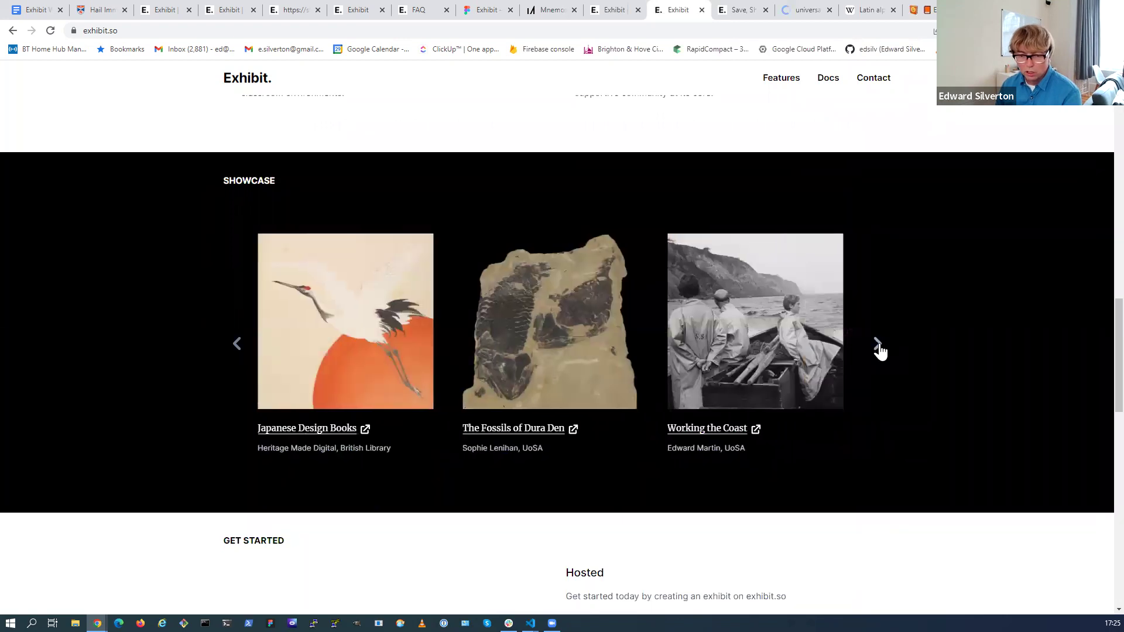
pyautogui.click(878, 345)
pyautogui.click(878, 346)
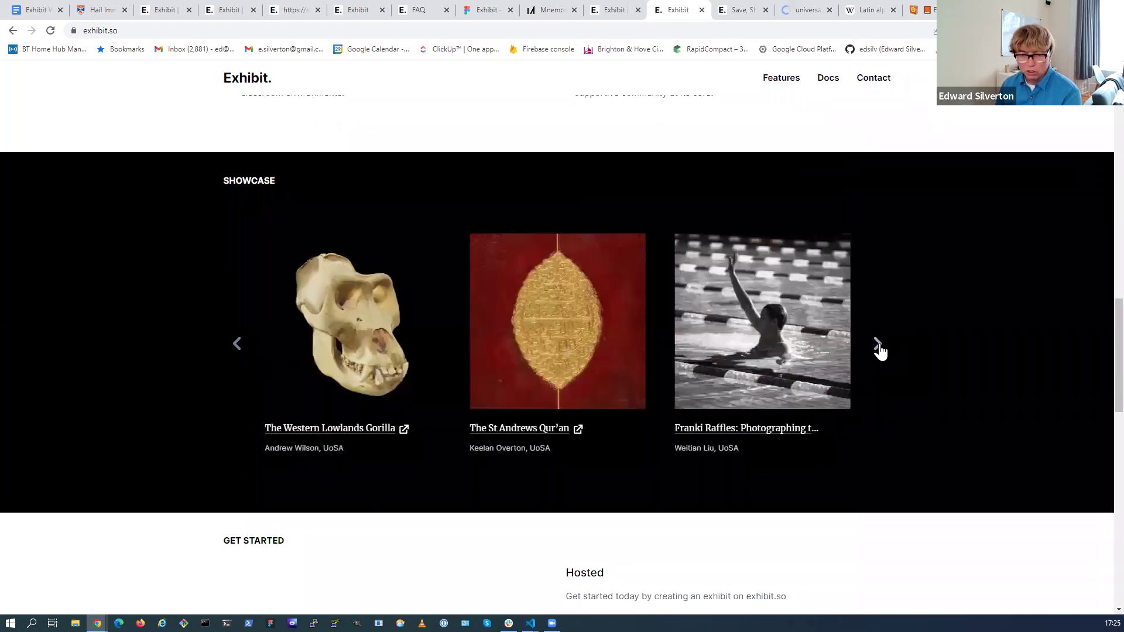
pyautogui.click(878, 346)
pyautogui.click(878, 345)
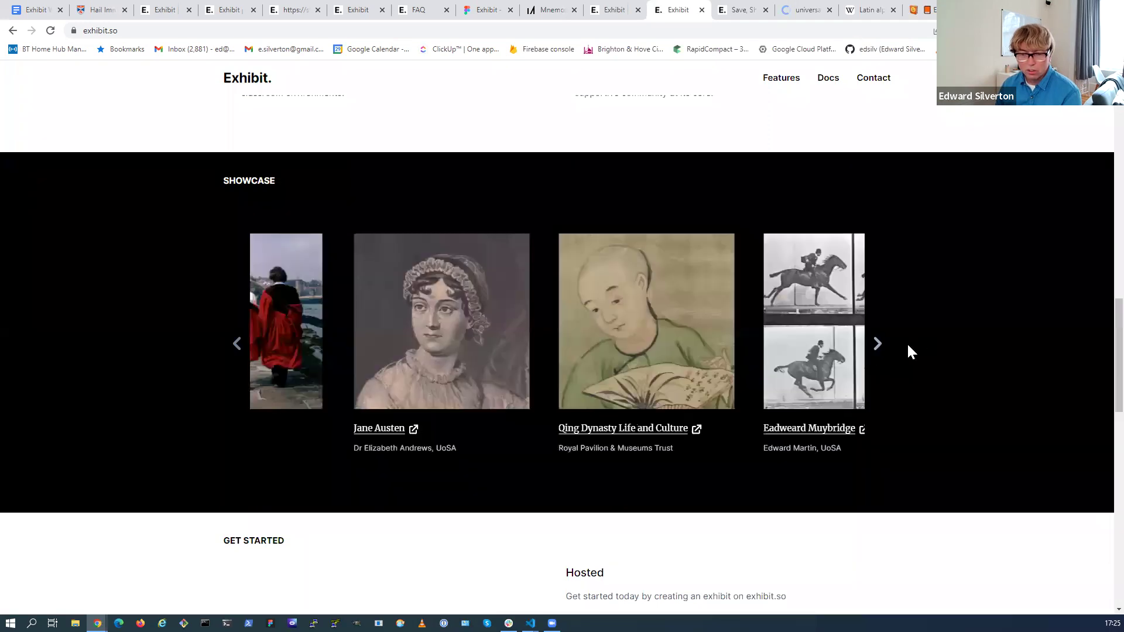
pyautogui.click(878, 346)
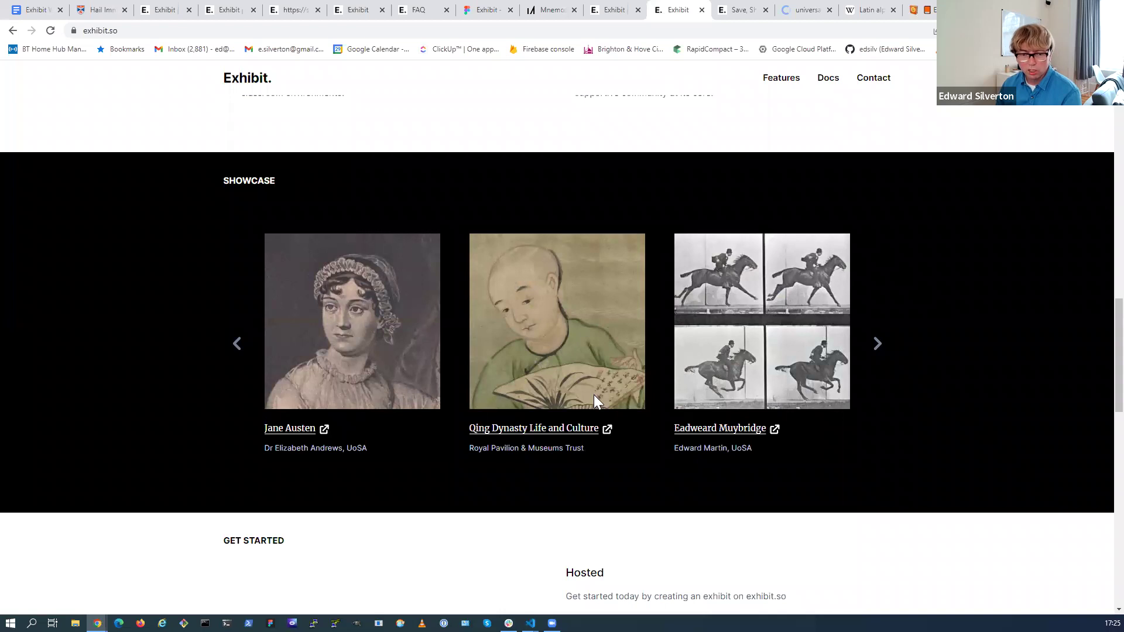
# - Scroll past the Get Started hosting options to the St Andrews teaching testimonial
pyautogui.scroll(-2, 778, 339)
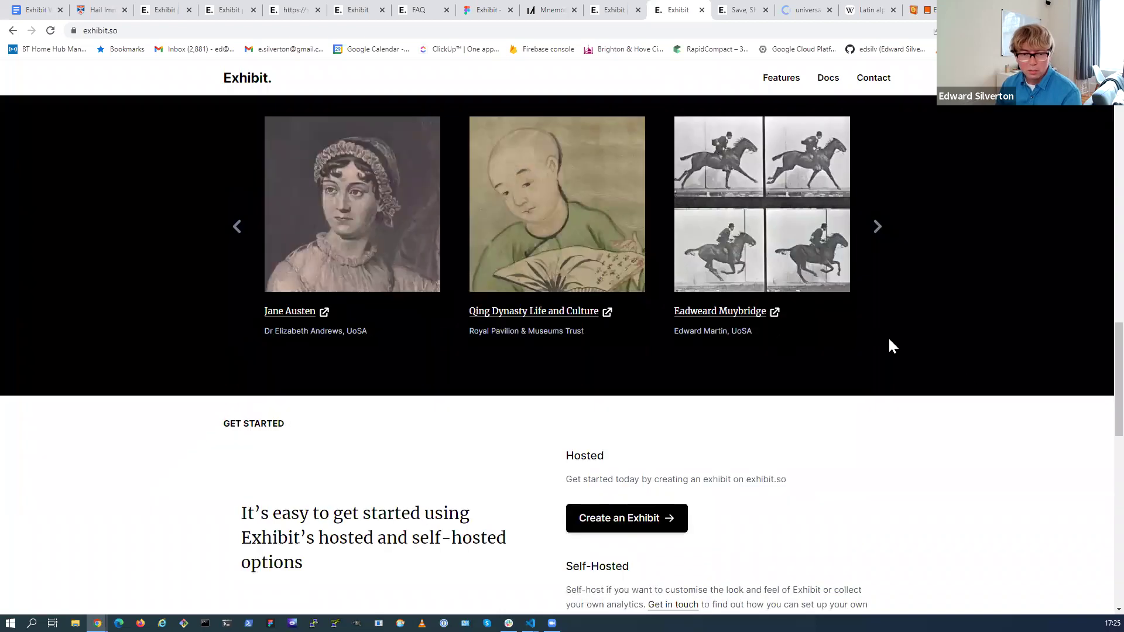
pyautogui.scroll(-3, 889, 339)
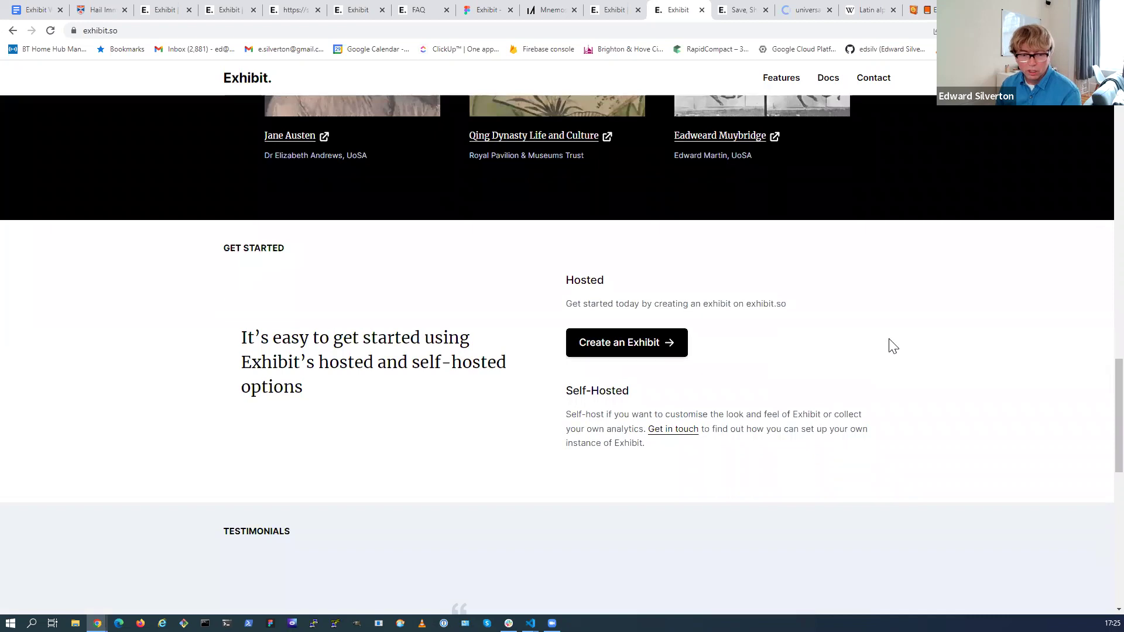
pyautogui.scroll(-3, 896, 348)
pyautogui.scroll(-6, 902, 343)
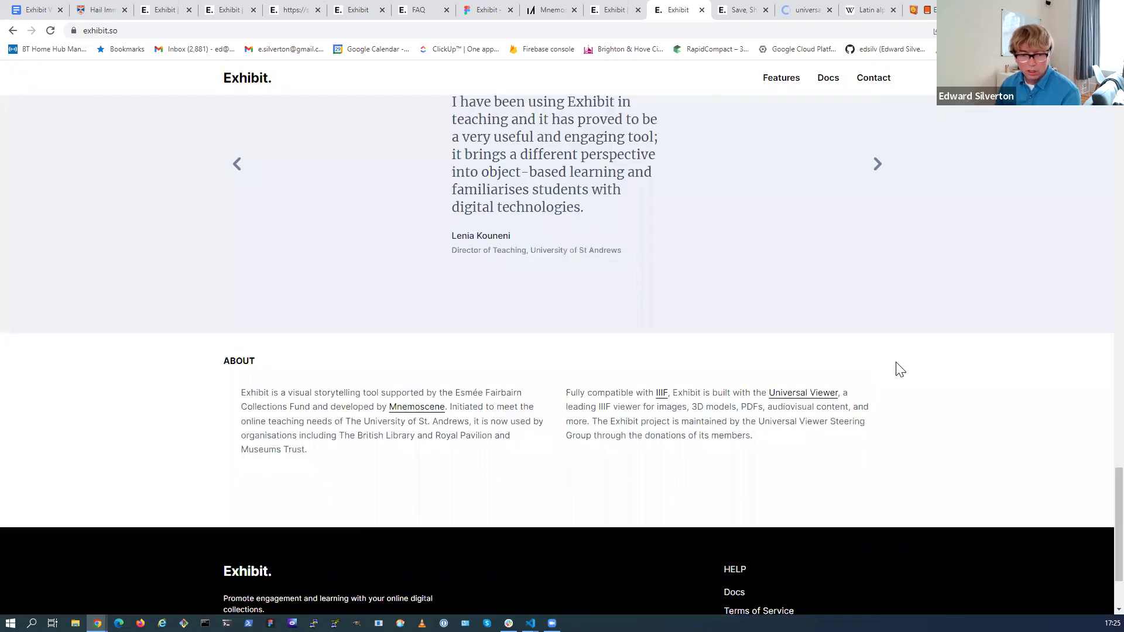
pyautogui.scroll(-2, 898, 369)
pyautogui.scroll(5, 2, 7)
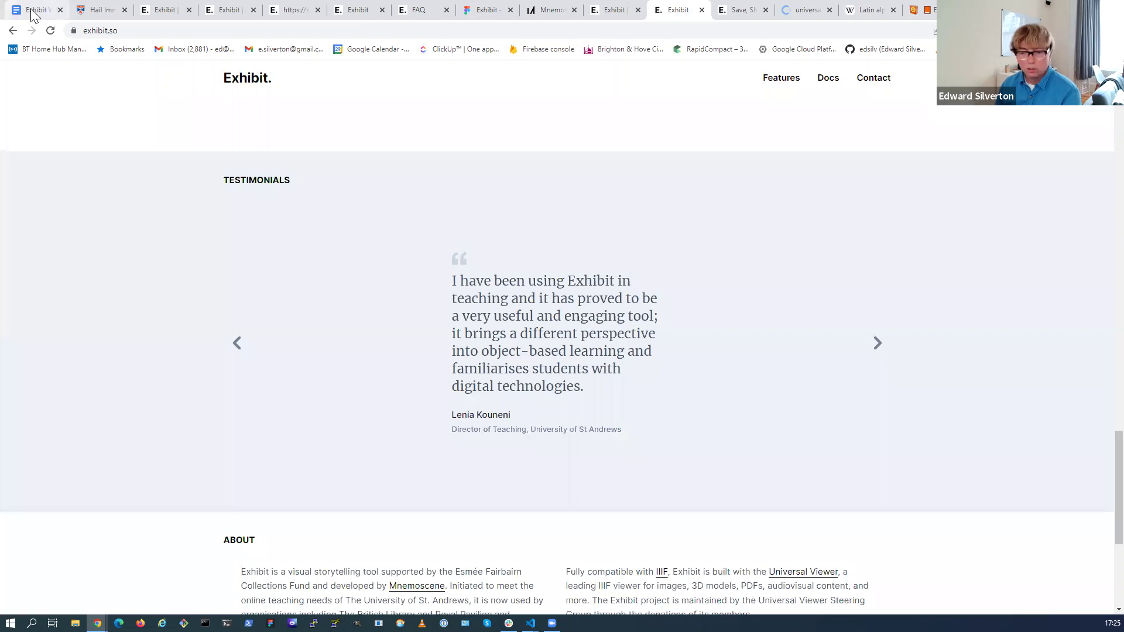
# - Bring up the Exhibit Workshop doc at 'Create your own Exhibit [17:15 - 17:45]'
pyautogui.click(30, 10)
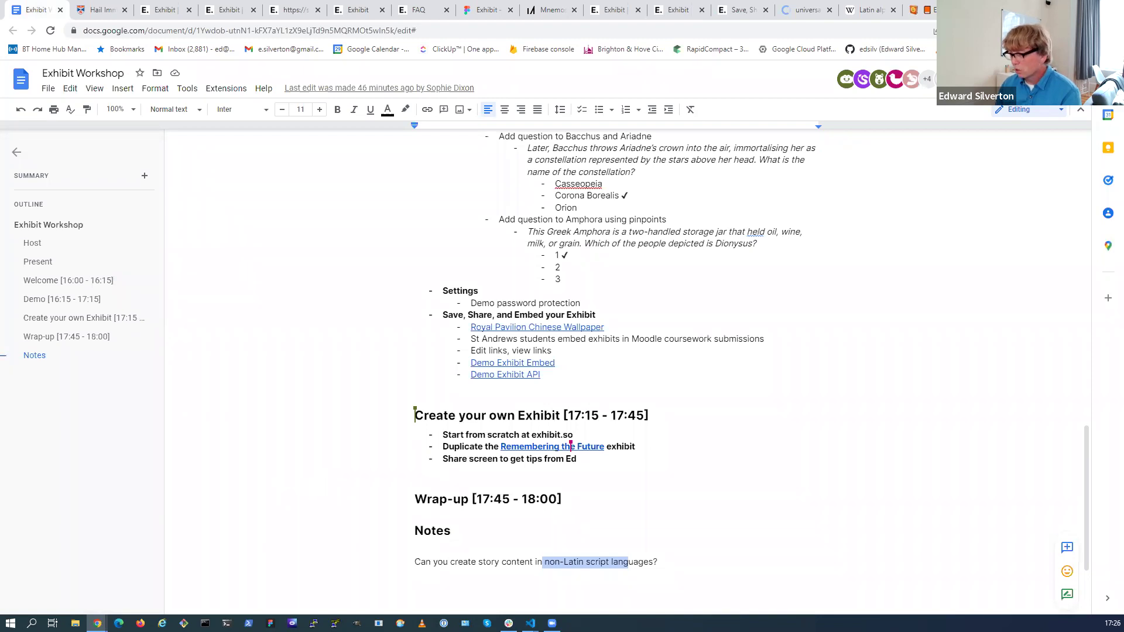
pyautogui.hotkey('alt', 'Tab')
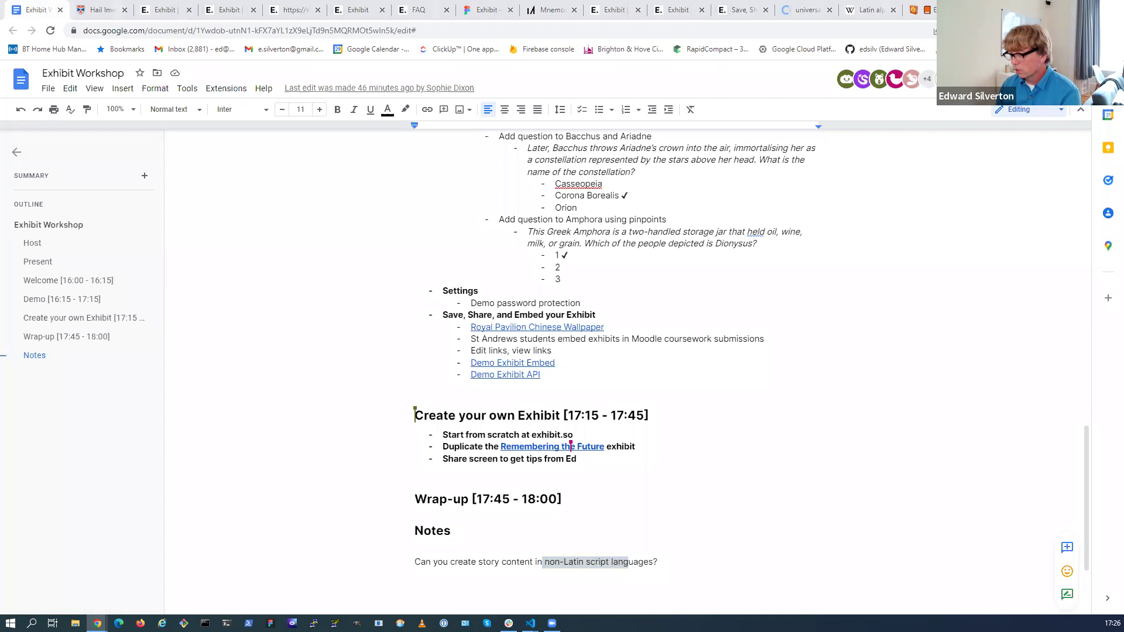
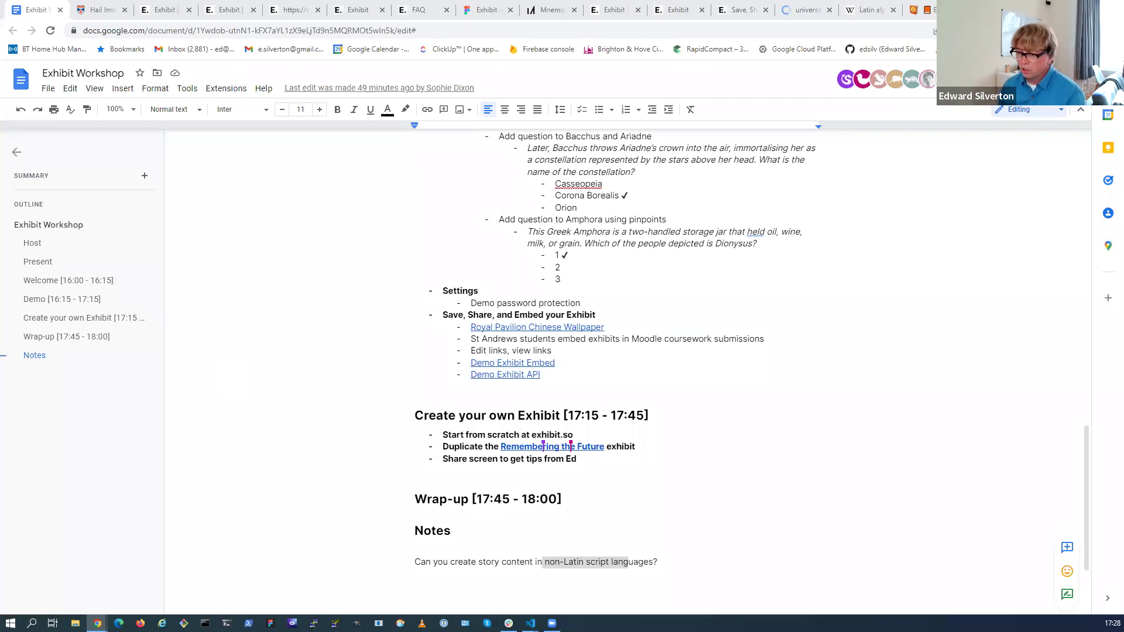
# - Leave the Exhibit Workshop agenda and open a new blank browser tab
pyautogui.scroll(2, 682, 352)
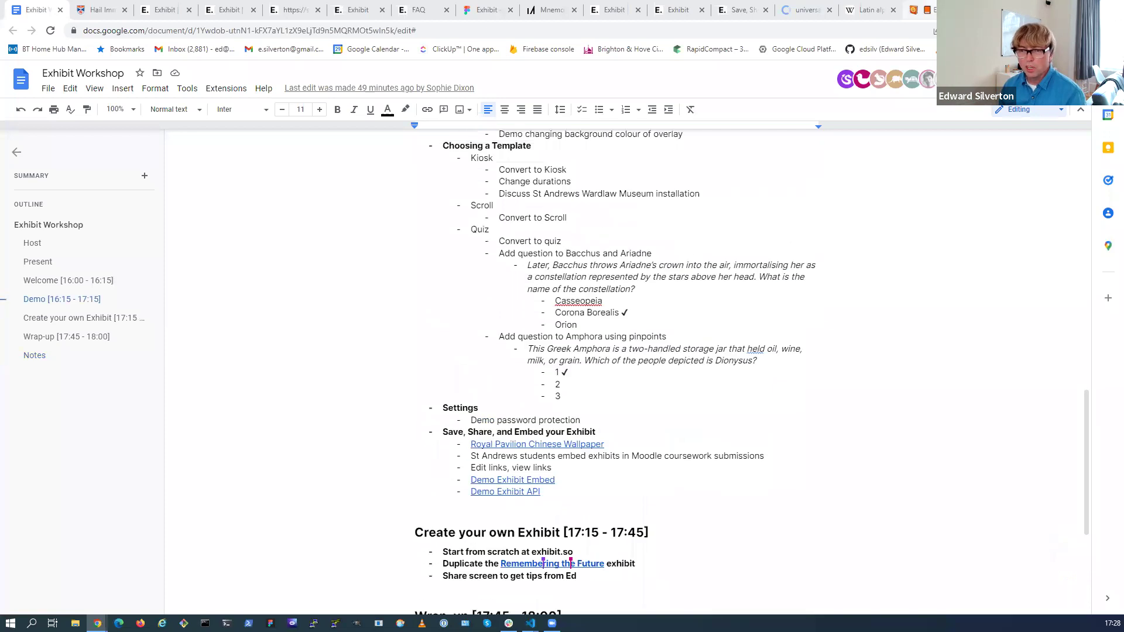
pyautogui.hotkey('ctrl', 't')
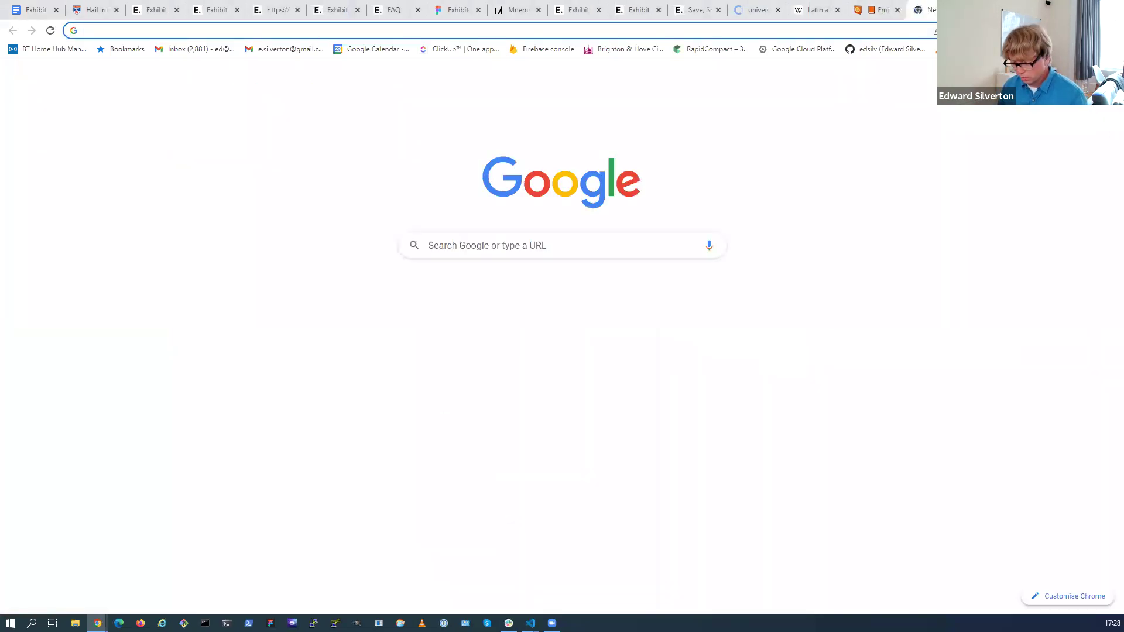
# - Search 'gltf glb', read the glTF Wikipedia article's 'JPEG of 3D' line, then begin a 'modelviewer' search
pyautogui.write('gltf')
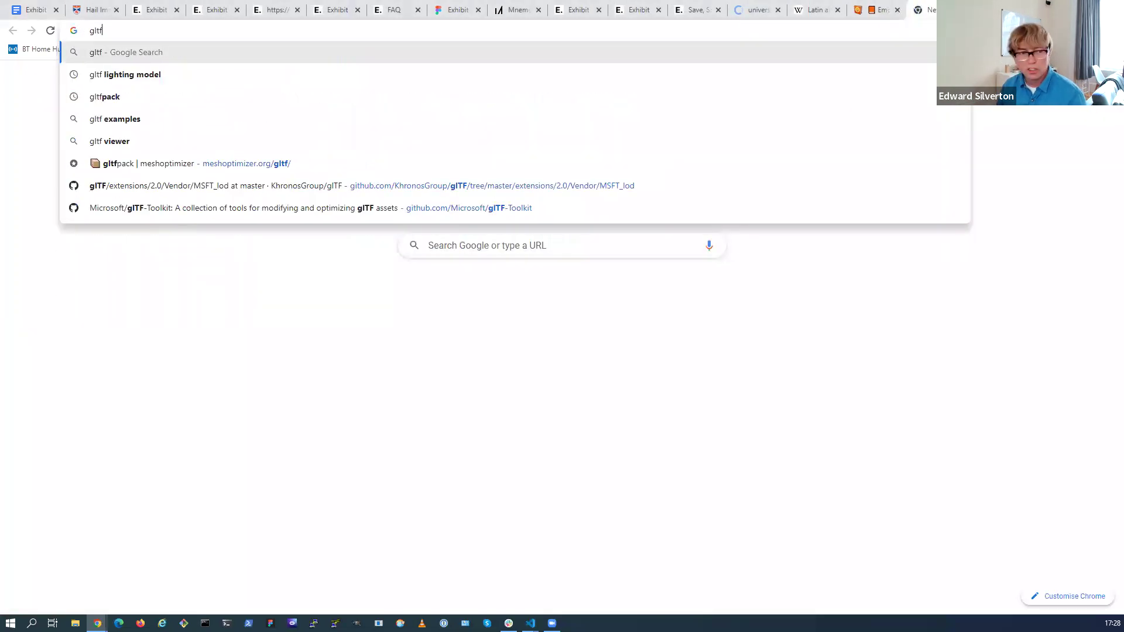
pyautogui.write(' glb')
pyautogui.press('Return')
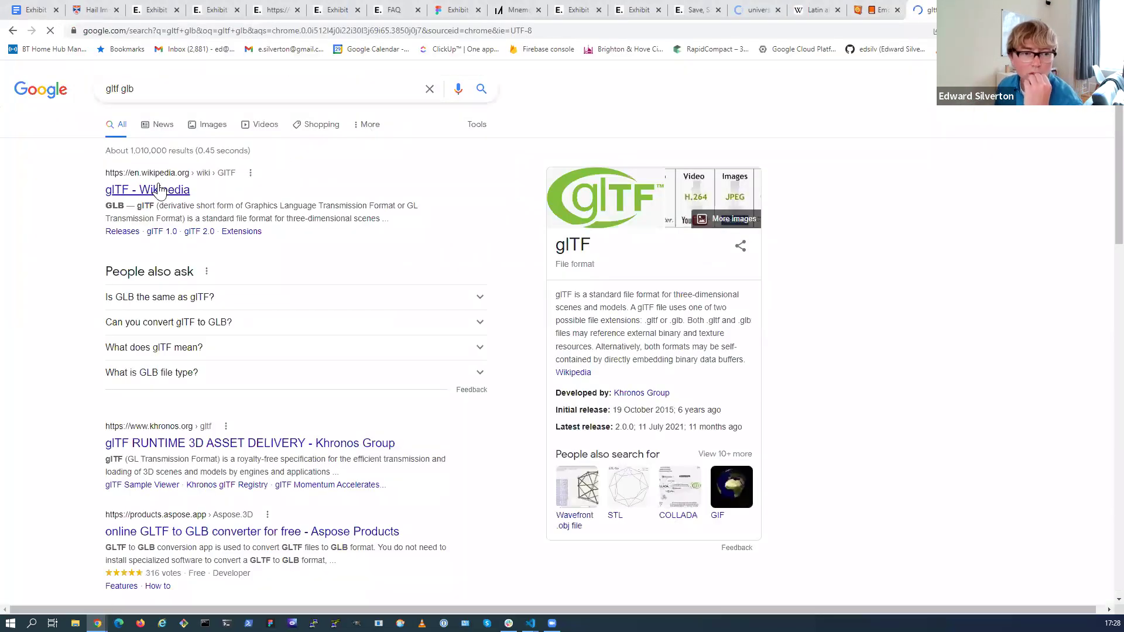
pyautogui.click(159, 190)
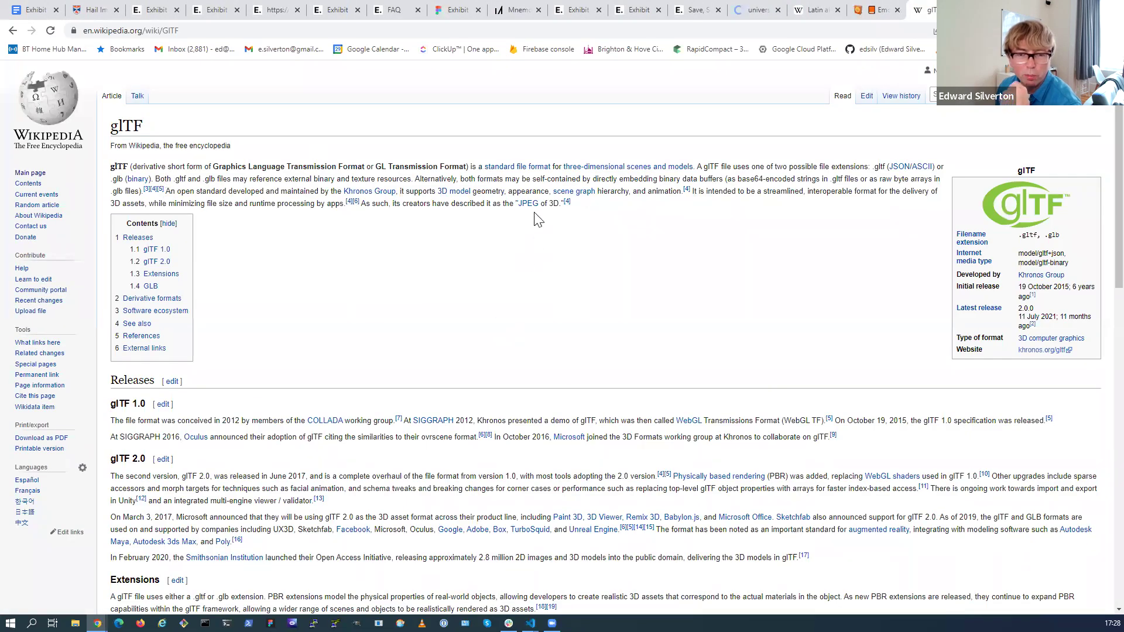
pyautogui.moveTo(514, 204); pyautogui.dragTo(571, 205)
pyautogui.click(591, 223)
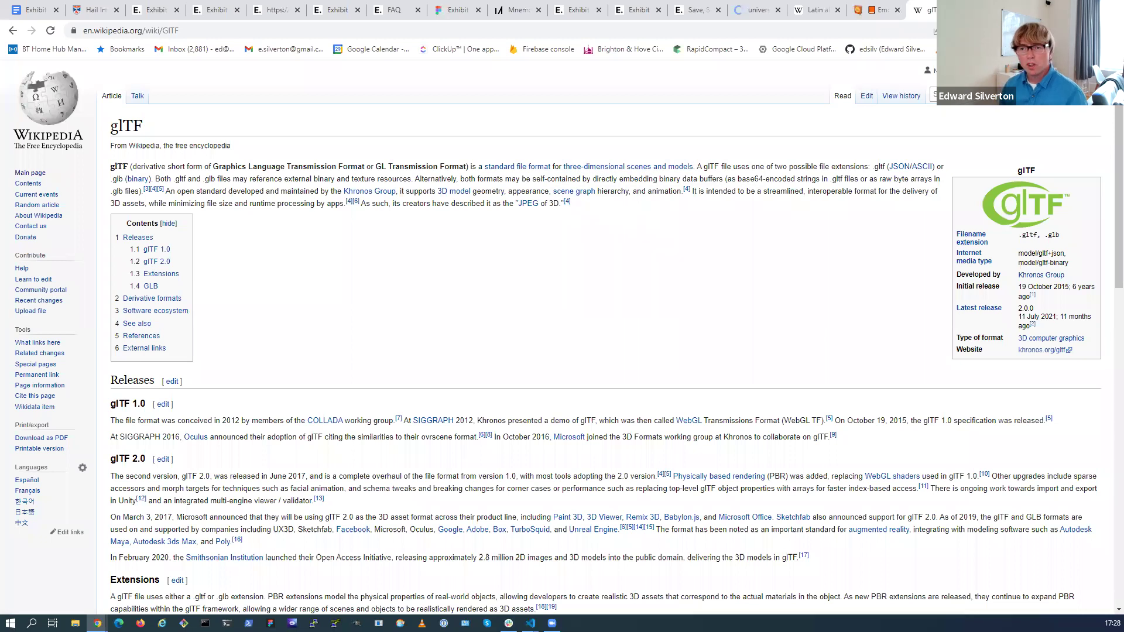
pyautogui.hotkey('ctrl', 't')
pyautogui.write('model')
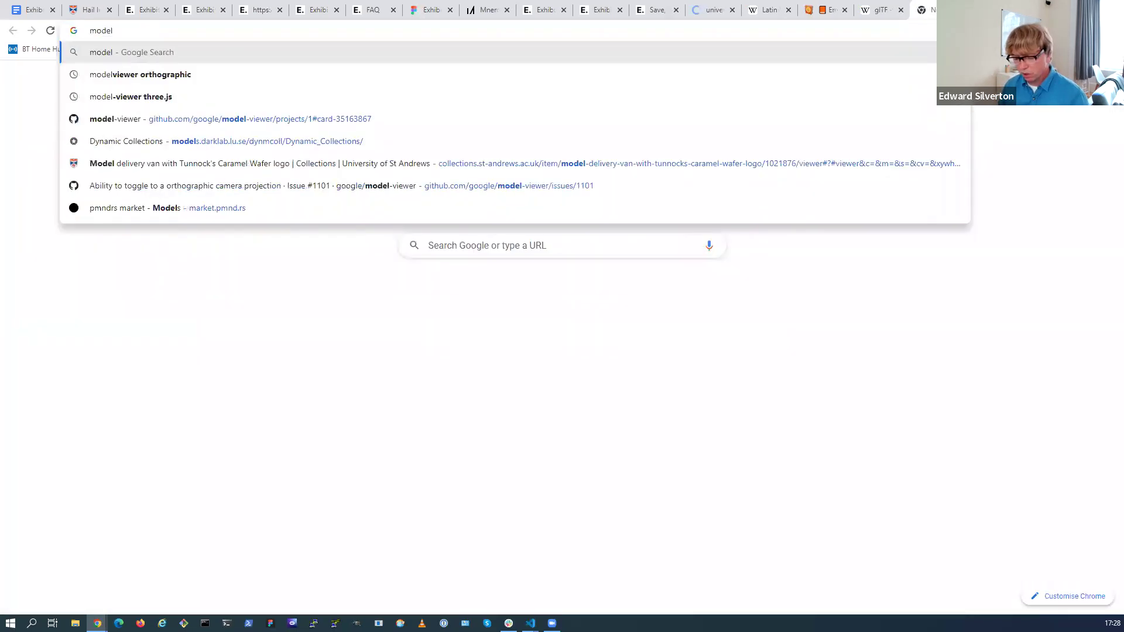
pyautogui.write('viewer')
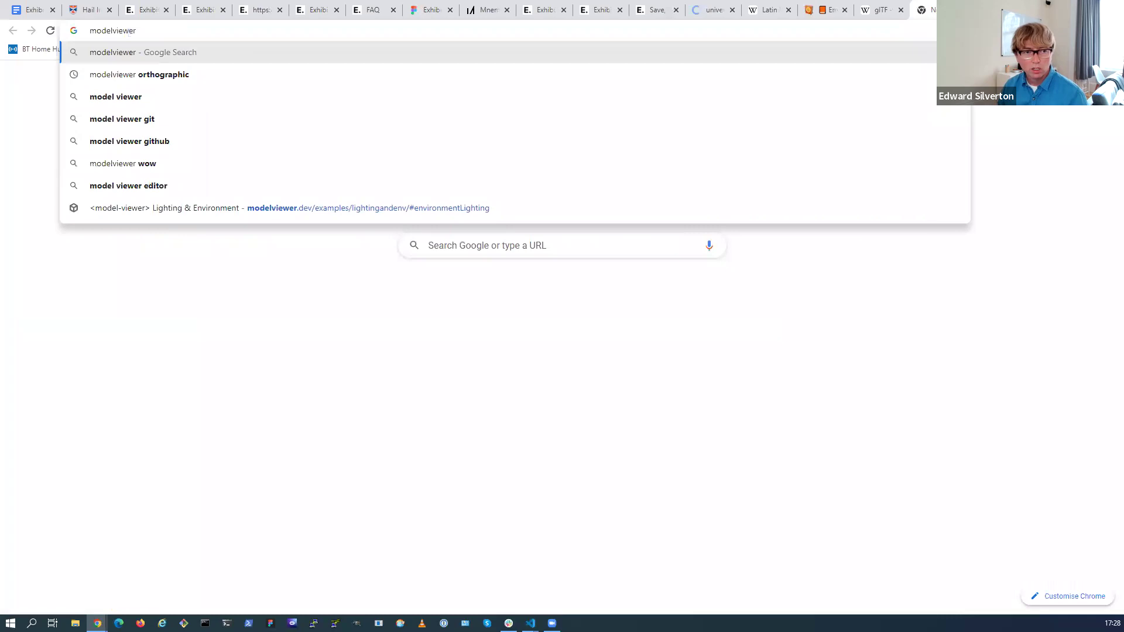
# - Open modelviewer.dev from the results, rotate the astronaut spacesuit model and skim the page
pyautogui.press('Return')
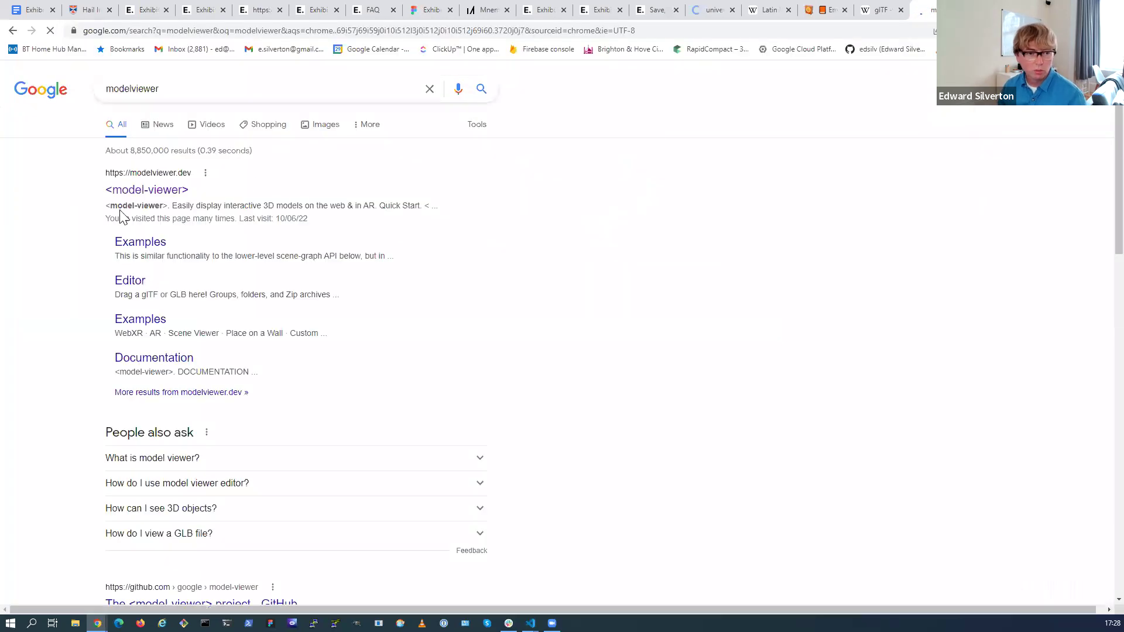
pyautogui.click(136, 198)
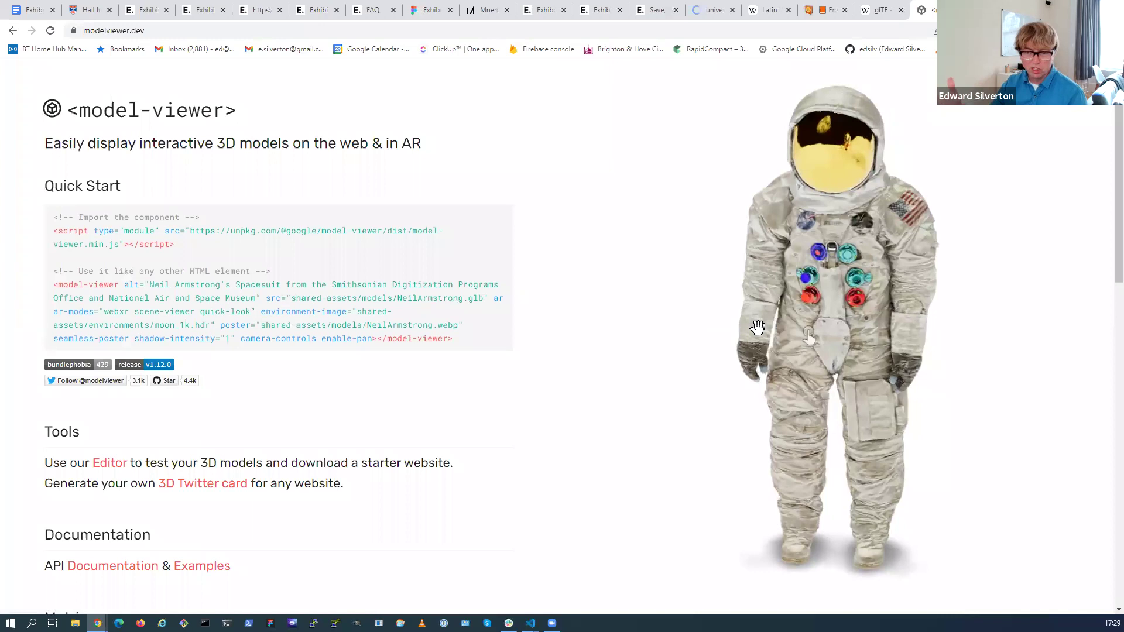
pyautogui.moveTo(722, 311); pyautogui.dragTo(504, 326)
pyautogui.scroll(-1, 459, 356)
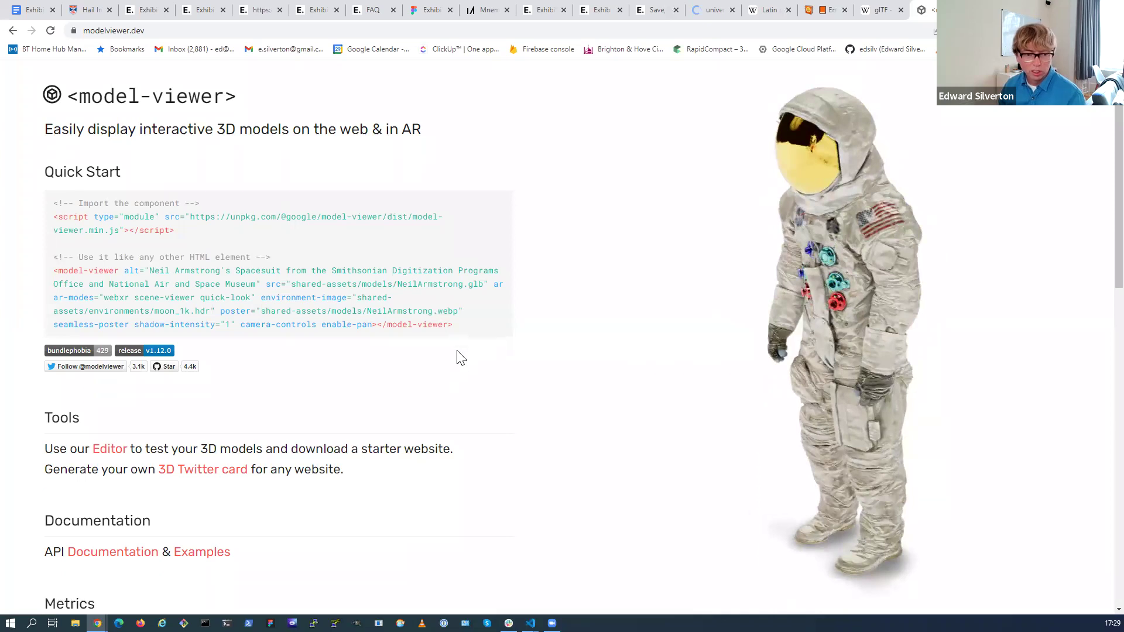
pyautogui.scroll(-6, 459, 357)
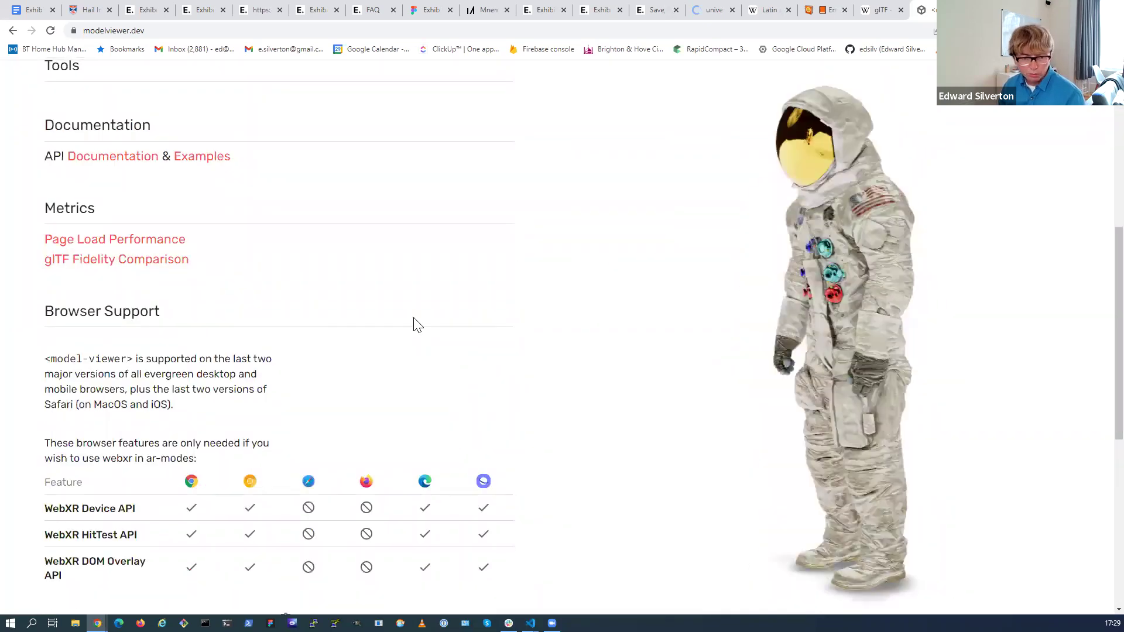
pyautogui.scroll(-4, 416, 326)
pyautogui.scroll(-3, 410, 410)
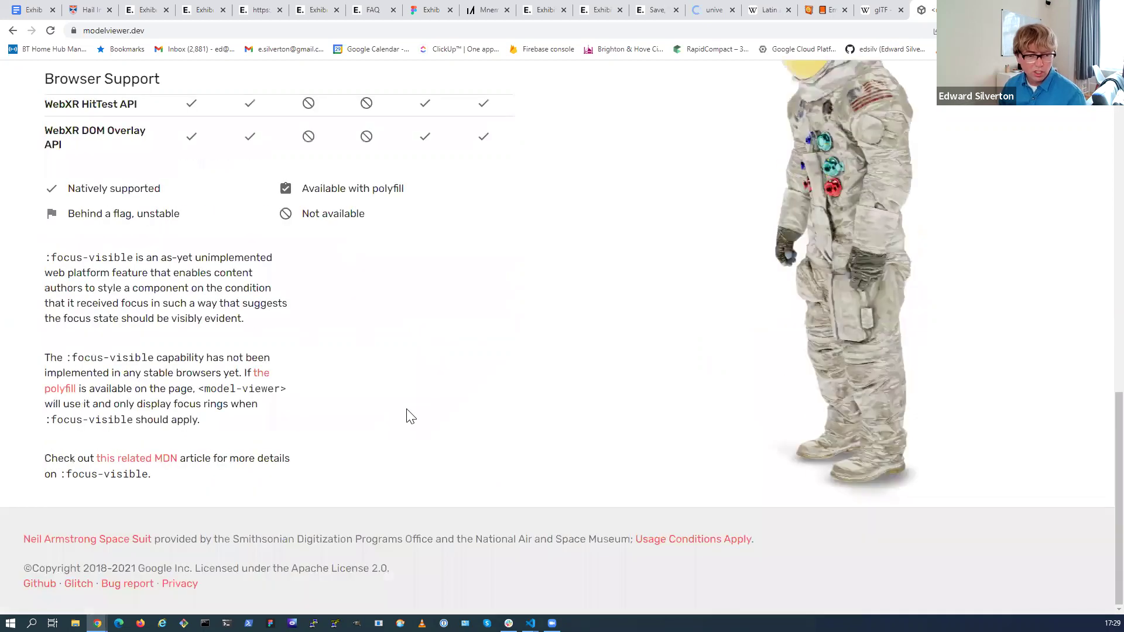
pyautogui.scroll(15, 391, 432)
pyautogui.scroll(1, 323, 265)
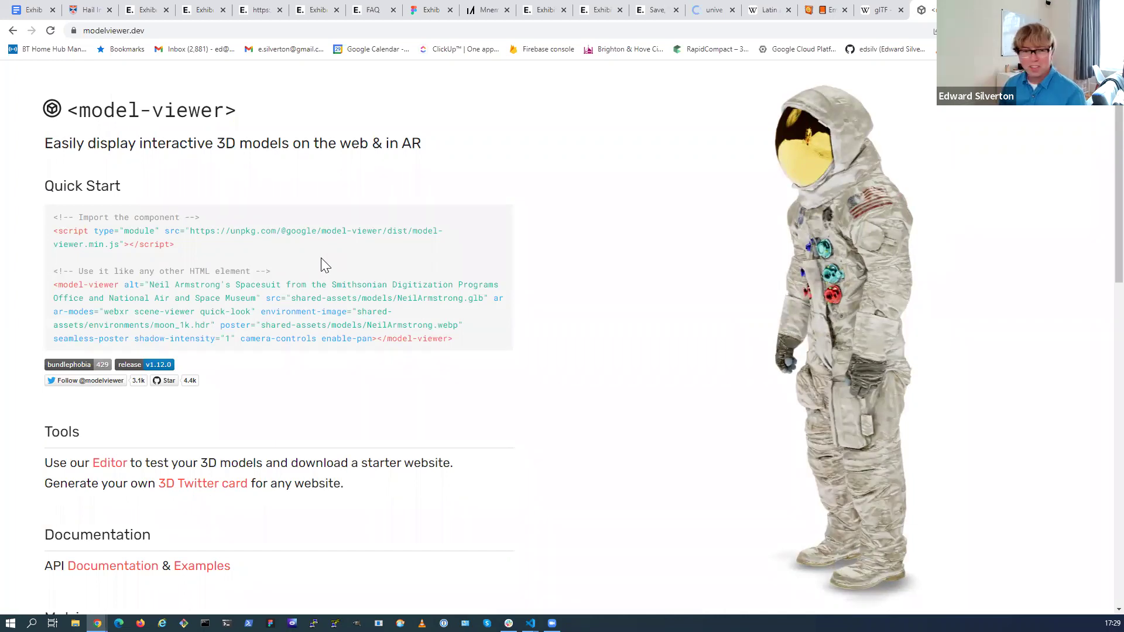
# - Highlight 'NeilArmstrong.glb', then just its '.glb' extension, in the Quick Start code
pyautogui.moveTo(483, 300); pyautogui.dragTo(398, 300)
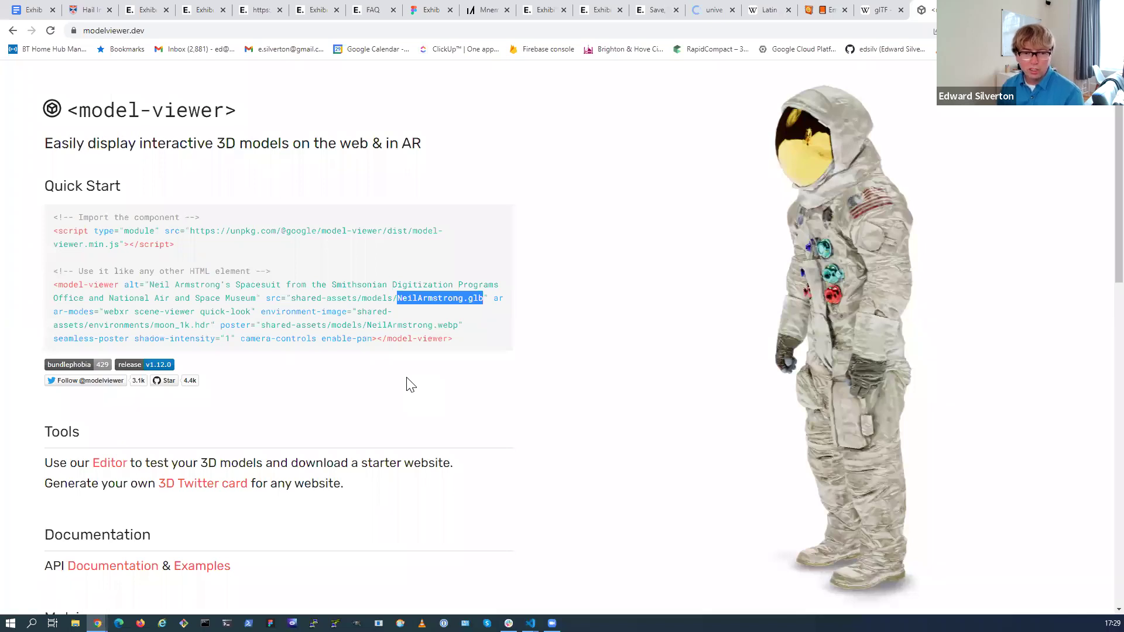
pyautogui.moveTo(483, 298); pyautogui.dragTo(466, 298)
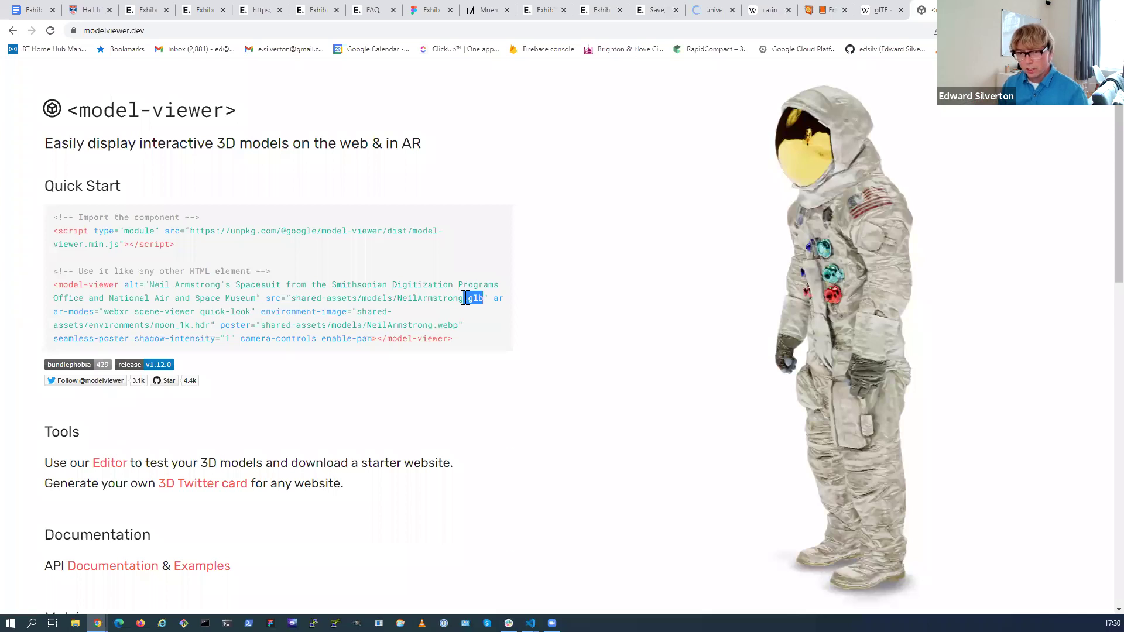
pyautogui.moveTo(466, 298); pyautogui.dragTo(463, 298)
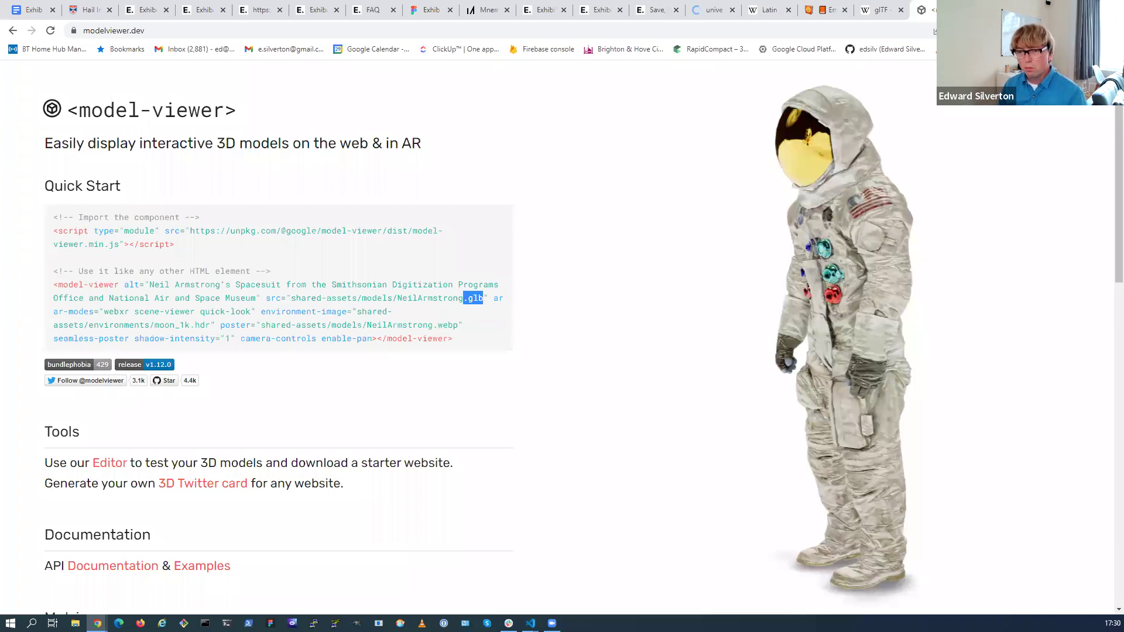
pyautogui.hotkey('ctrl', 't')
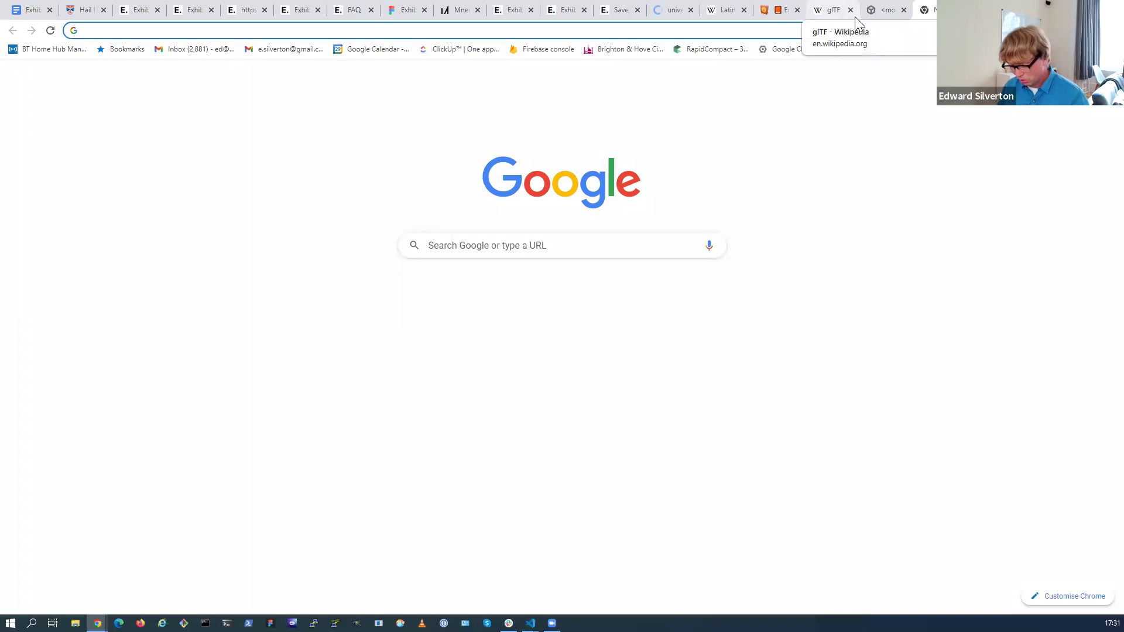
# - Search Google for '3d model compression tool' and browse the results, led by Draco
pyautogui.write('3d model co')
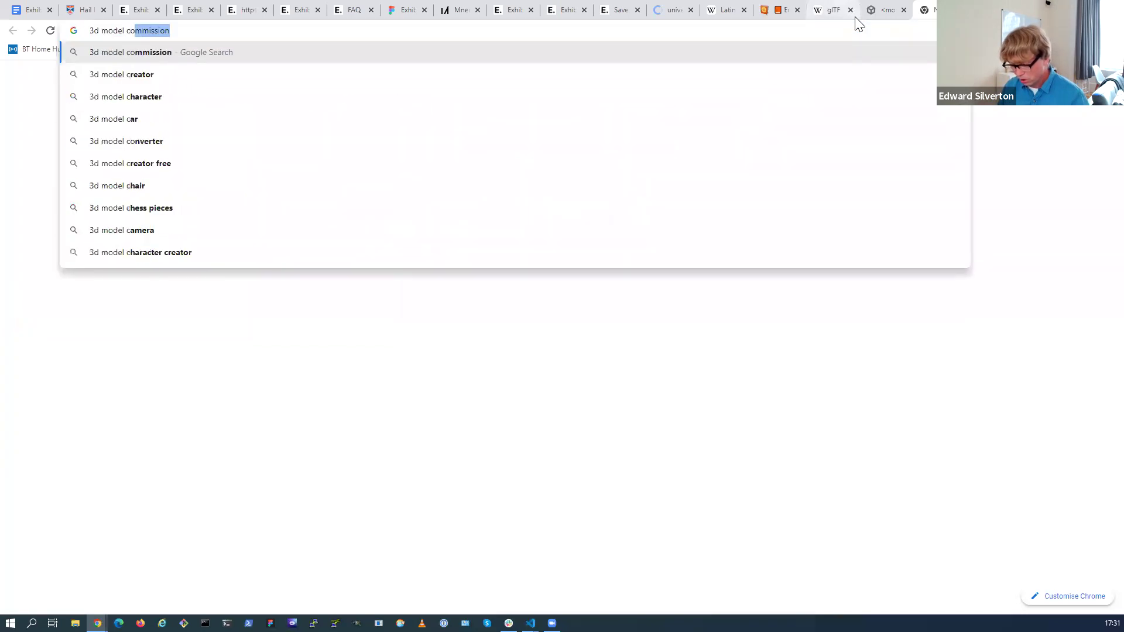
pyautogui.write('mpression tool')
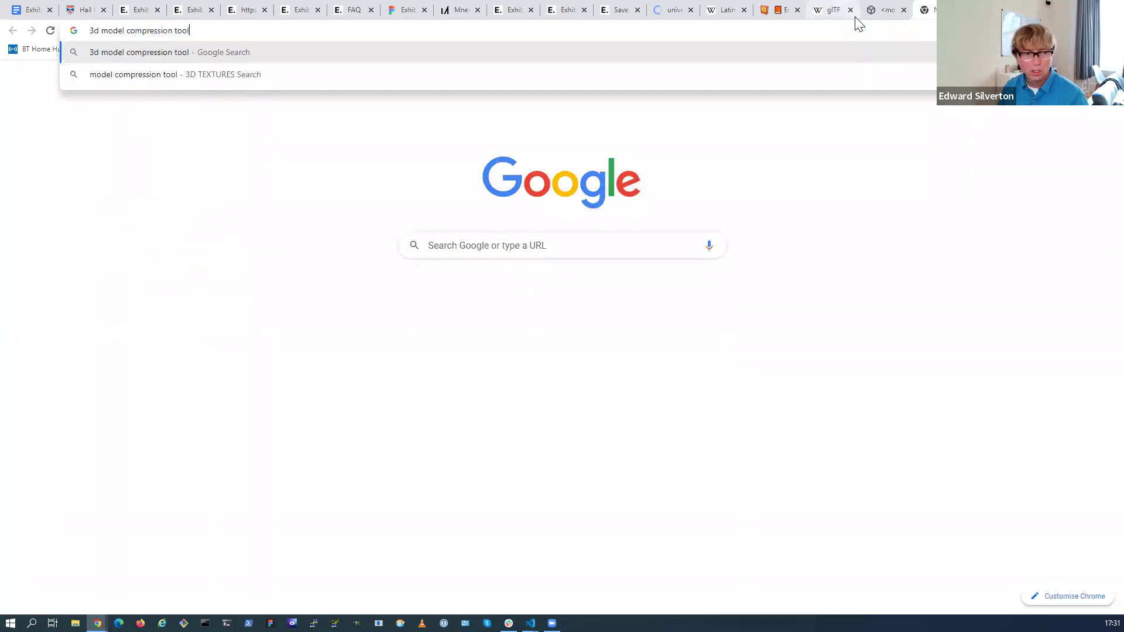
pyautogui.press('Return')
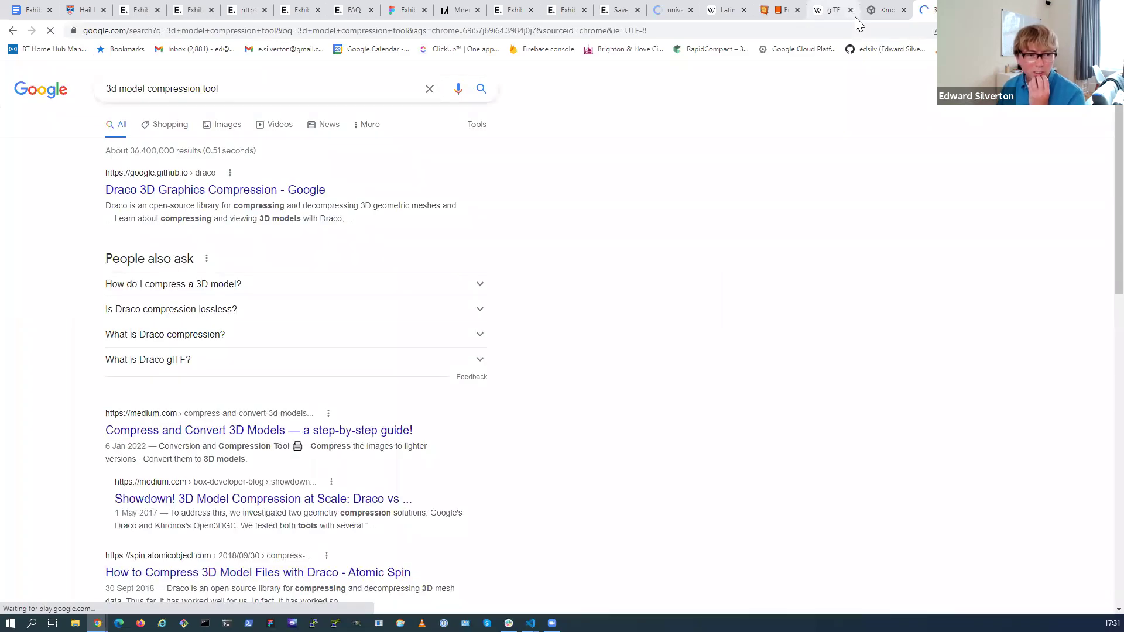
pyautogui.scroll(-4, 85, 228)
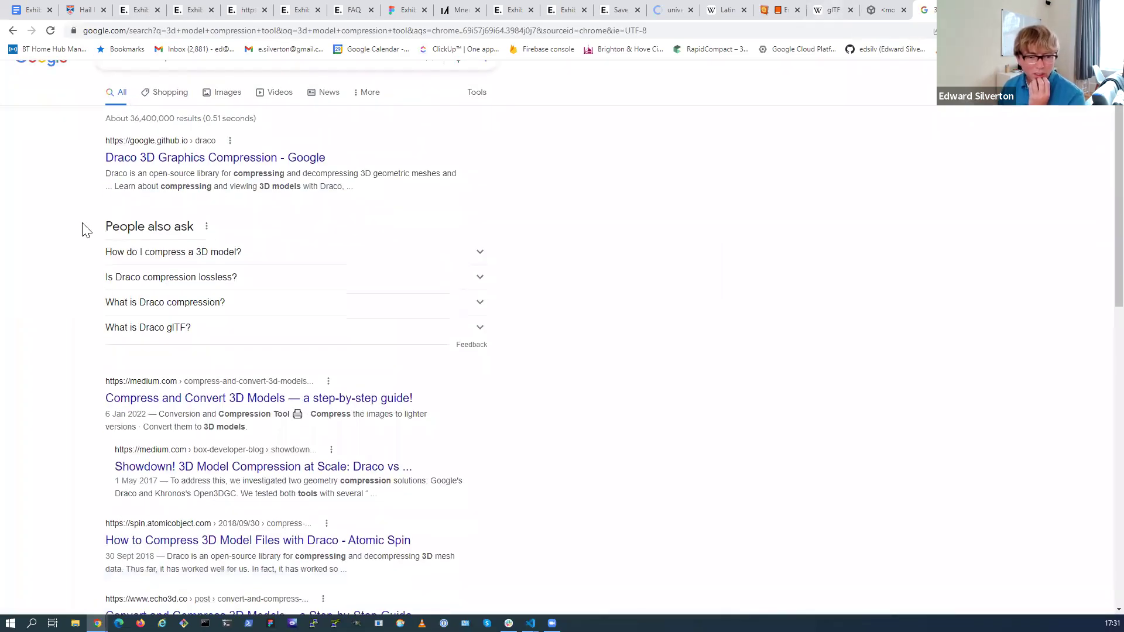
pyautogui.scroll(-4, 85, 213)
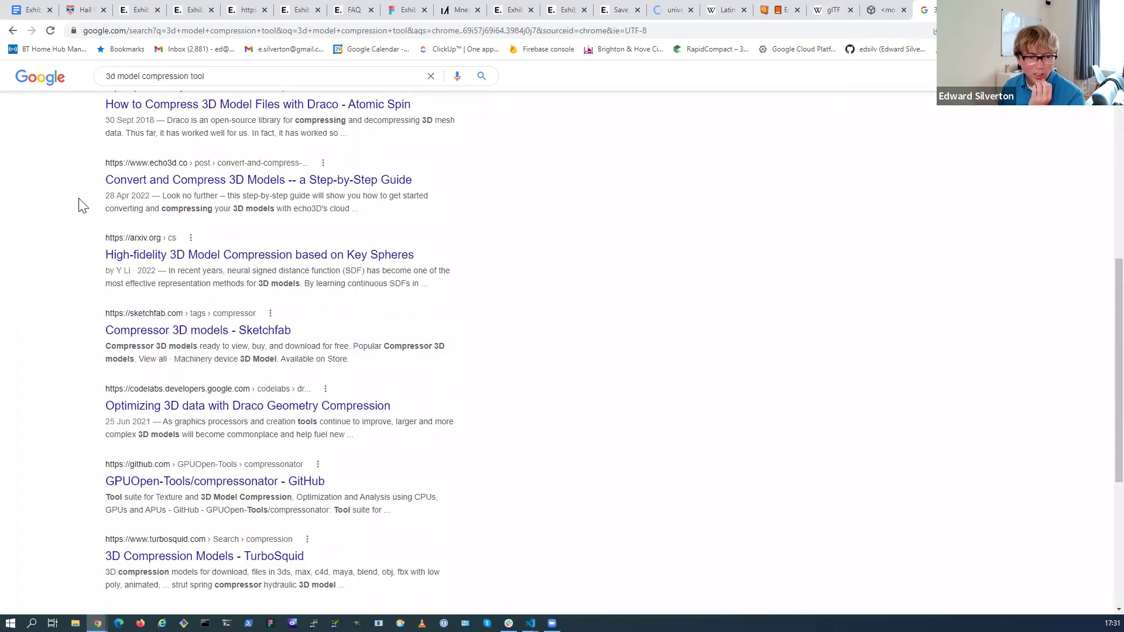
pyautogui.scroll(-5, 82, 204)
pyautogui.scroll(5, 81, 205)
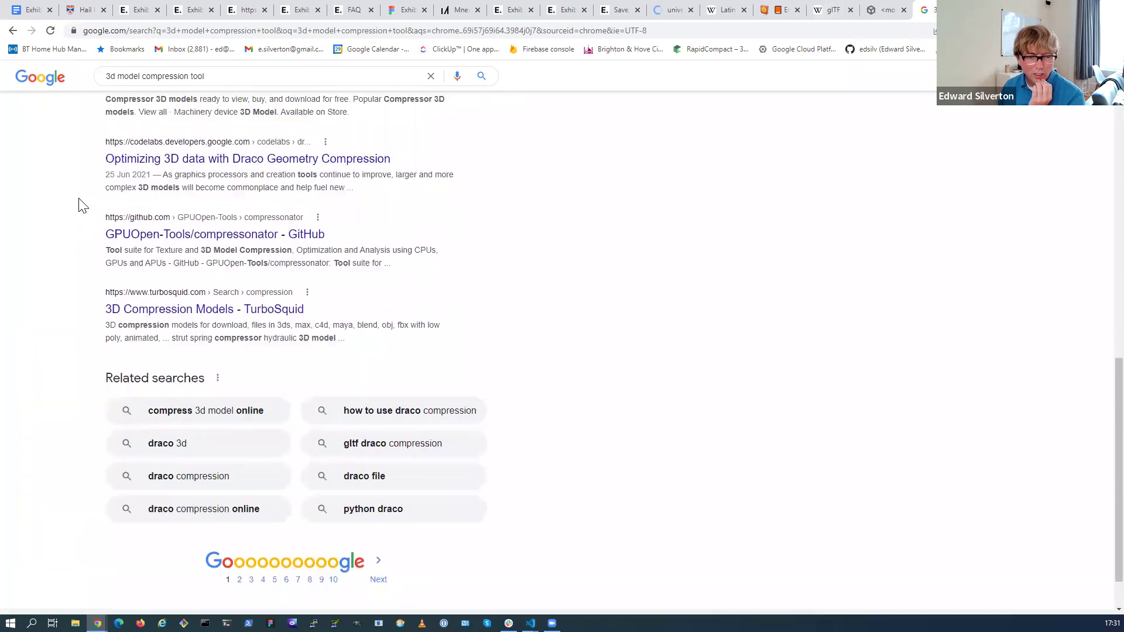
pyautogui.scroll(8, 81, 205)
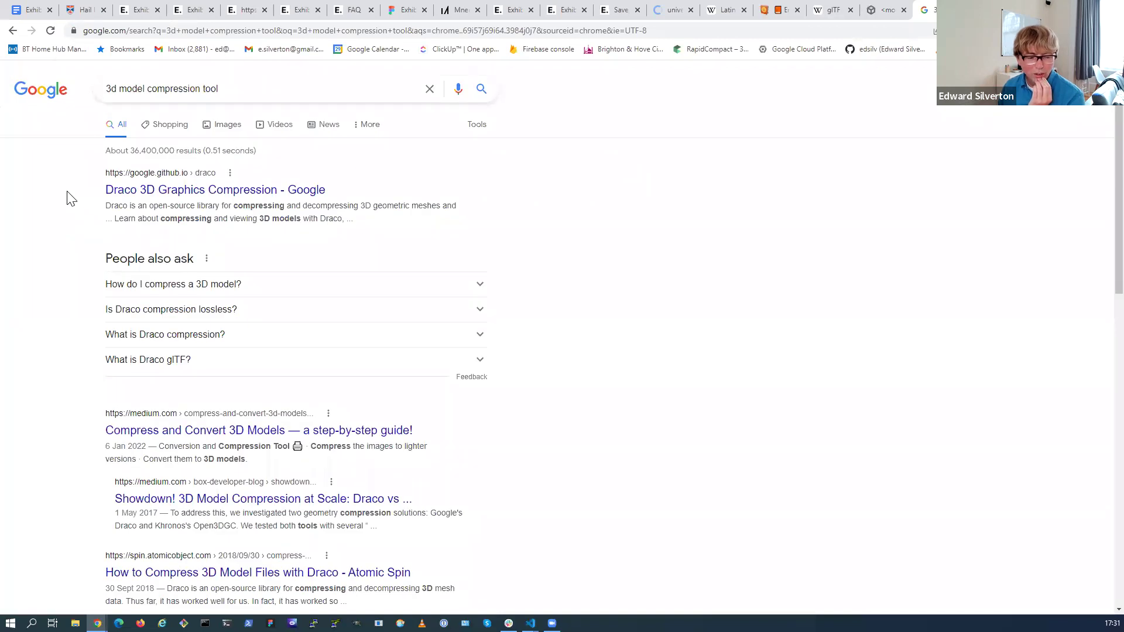
pyautogui.click(162, 32)
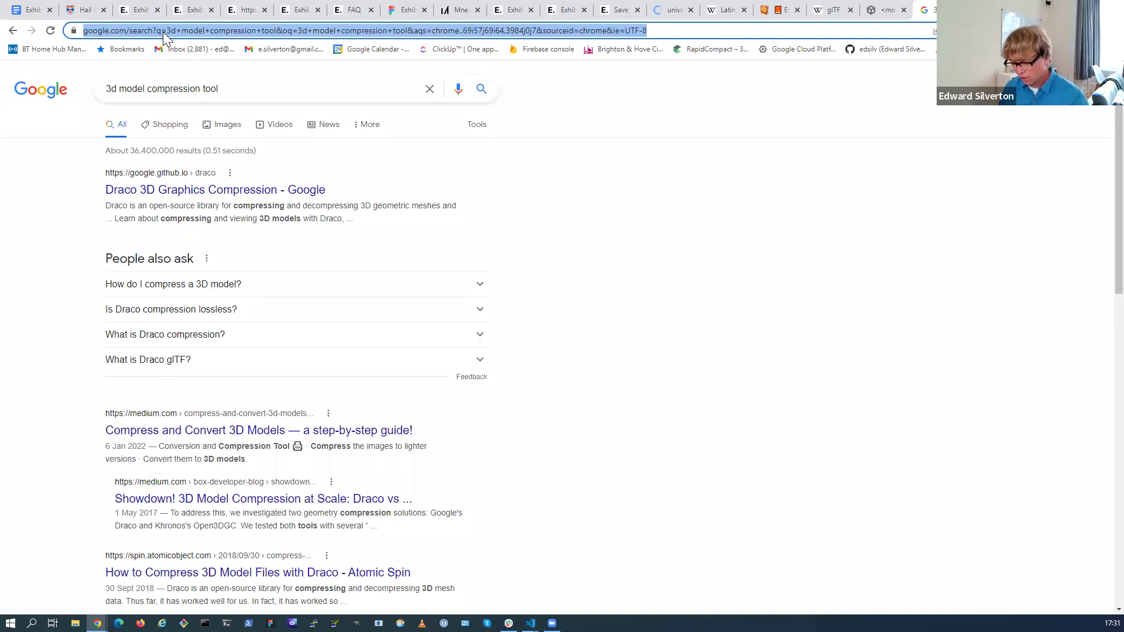
# - Search 'compress 3d model online' and browse the results, led by Aspose's compression apps
pyautogui.write('compress 3d')
pyautogui.press('Return')
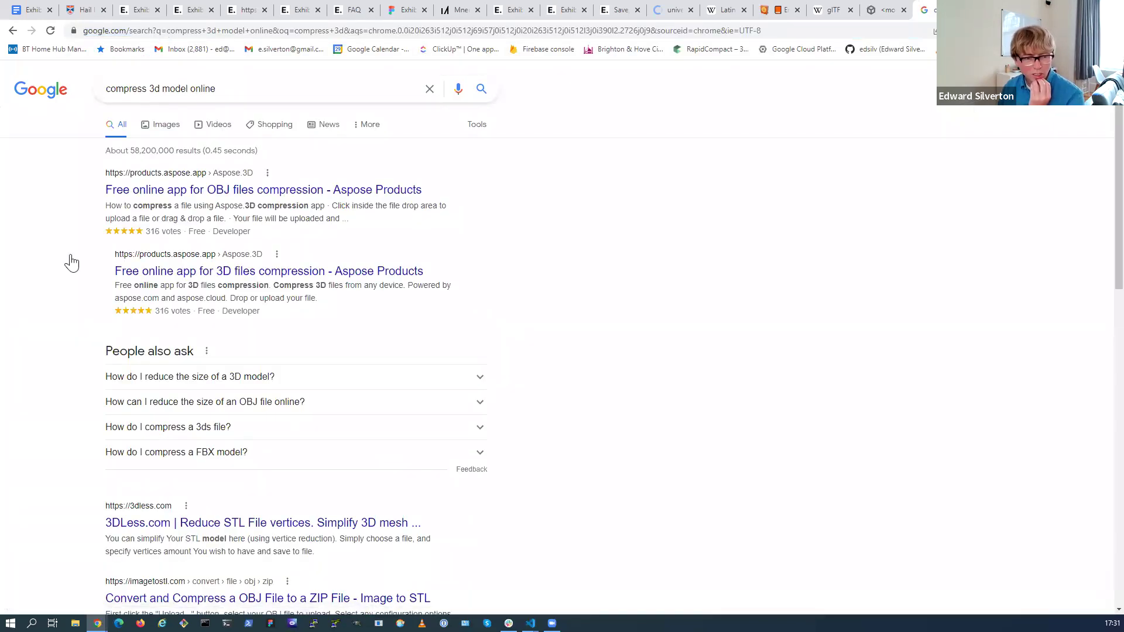
pyautogui.scroll(-4, 51, 318)
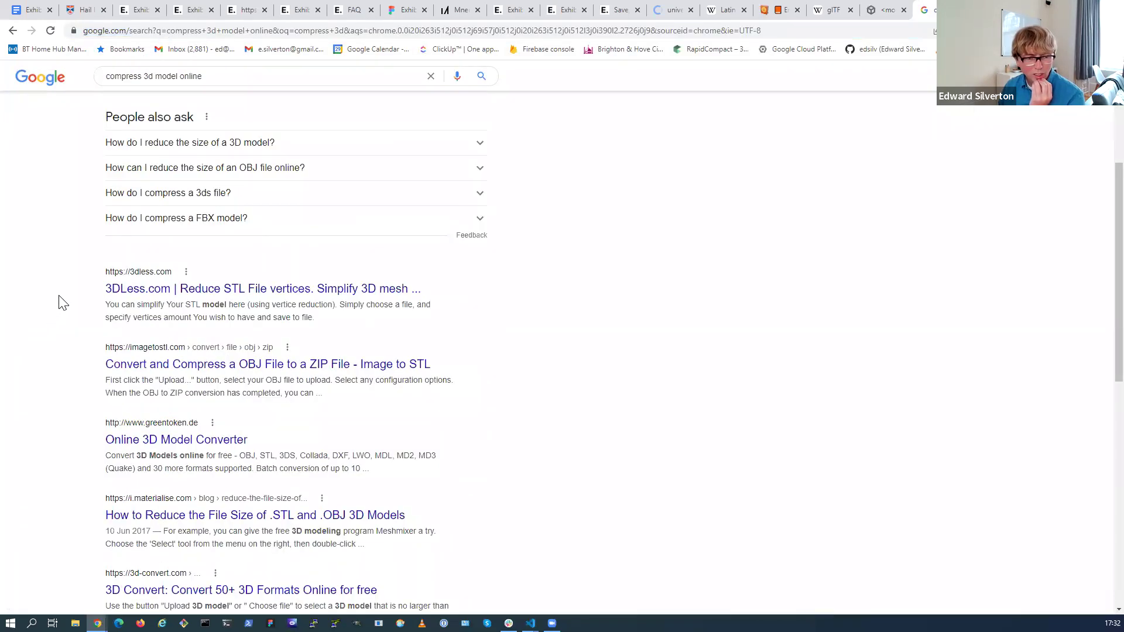
pyautogui.scroll(-4, 63, 303)
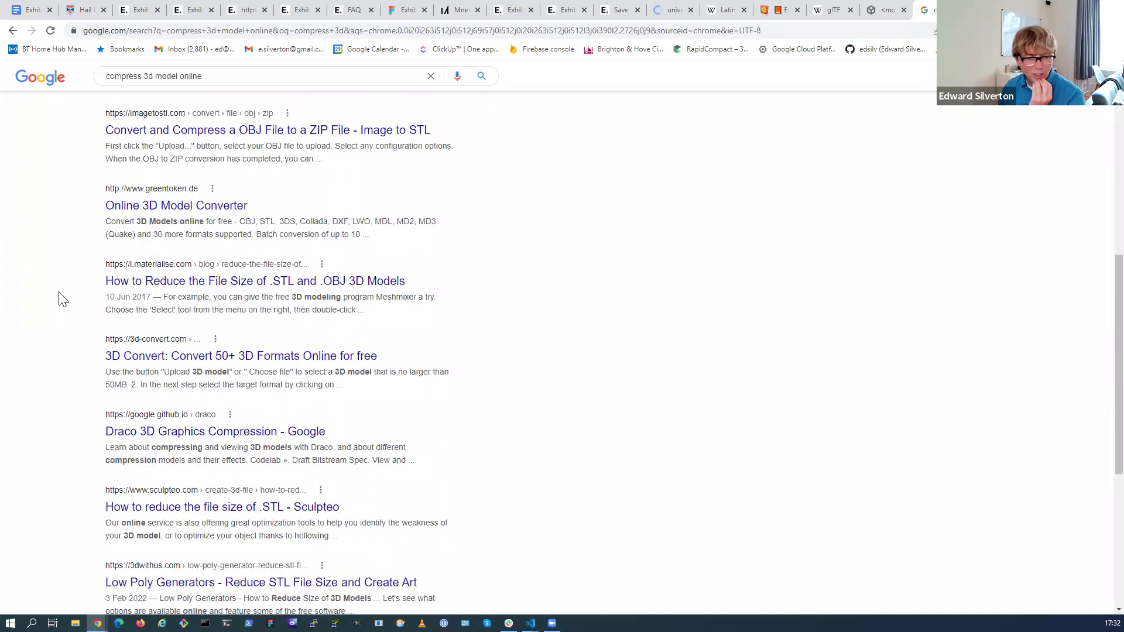
pyautogui.scroll(-3, 61, 299)
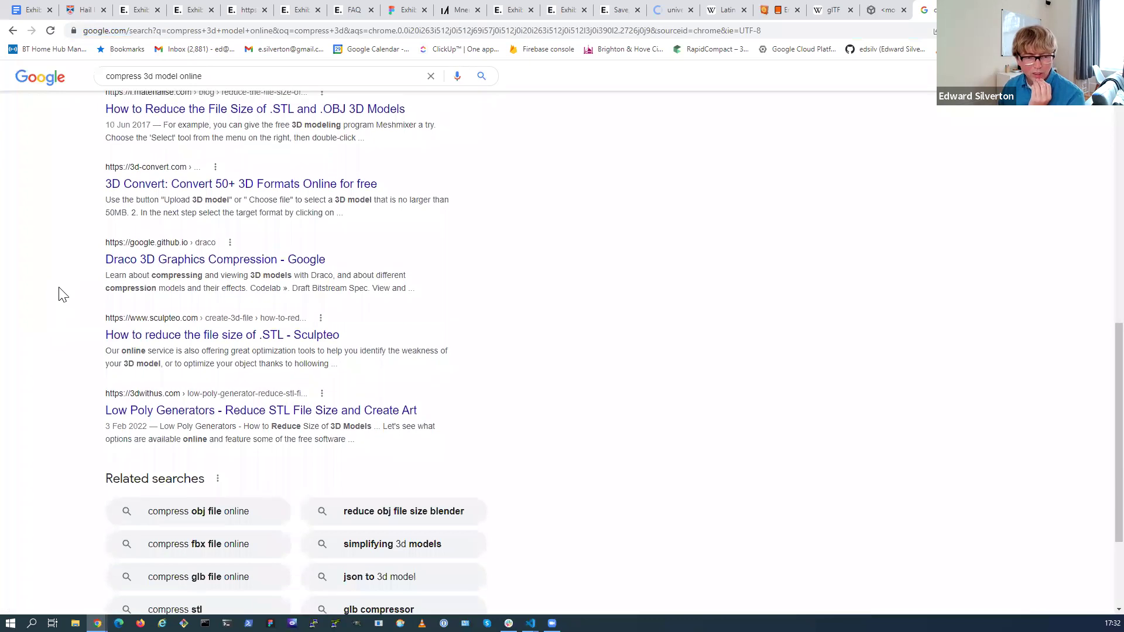
pyautogui.scroll(11, 63, 296)
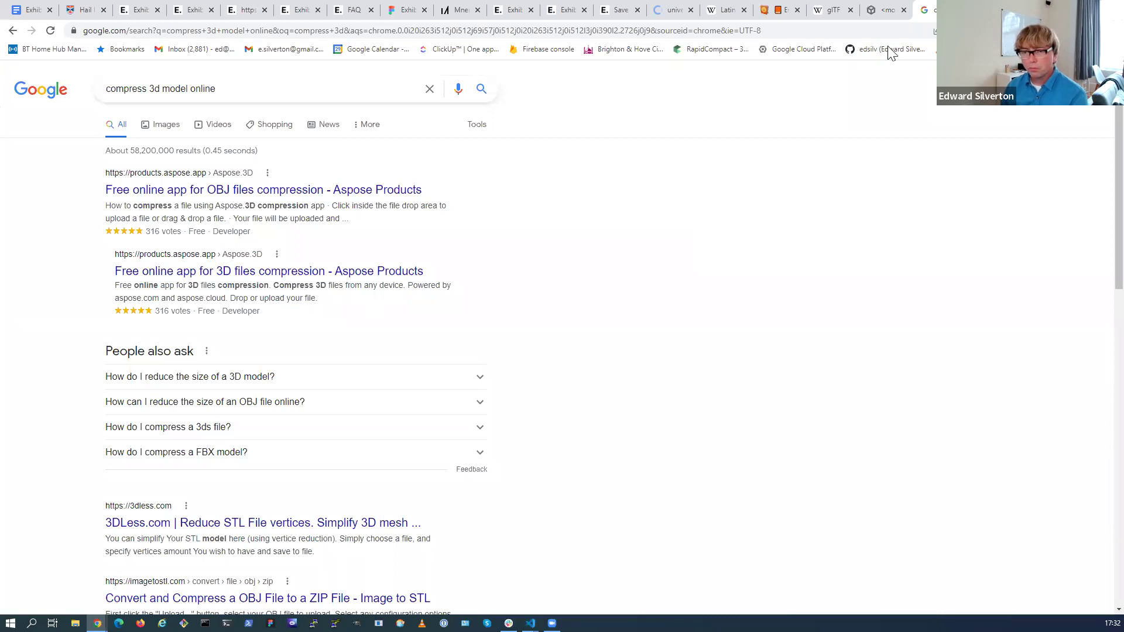
# - Close the search tab and rotate the modelviewer.dev astronaut to face front
pyautogui.hotkey('ctrl', 'w')
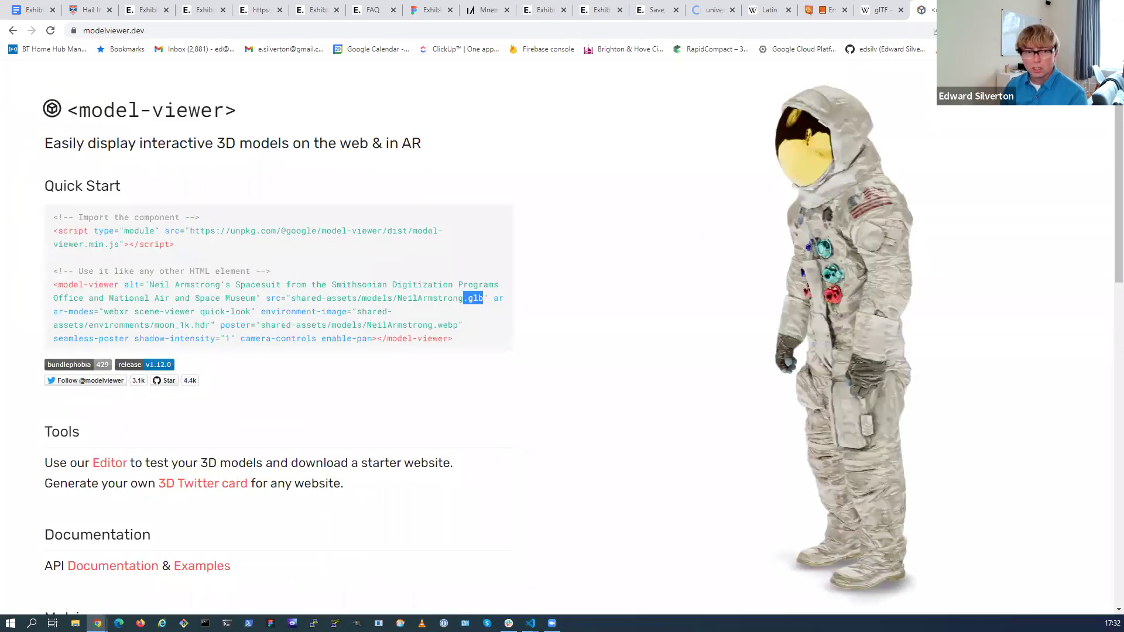
pyautogui.moveTo(795, 284); pyautogui.dragTo(833, 254)
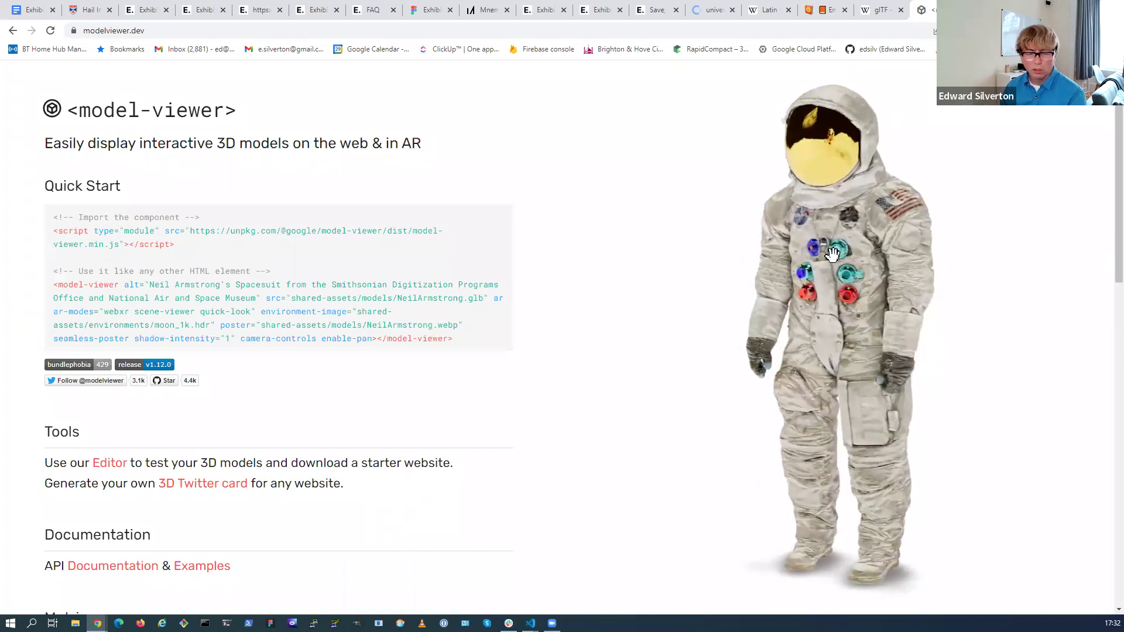
pyautogui.click(675, 30)
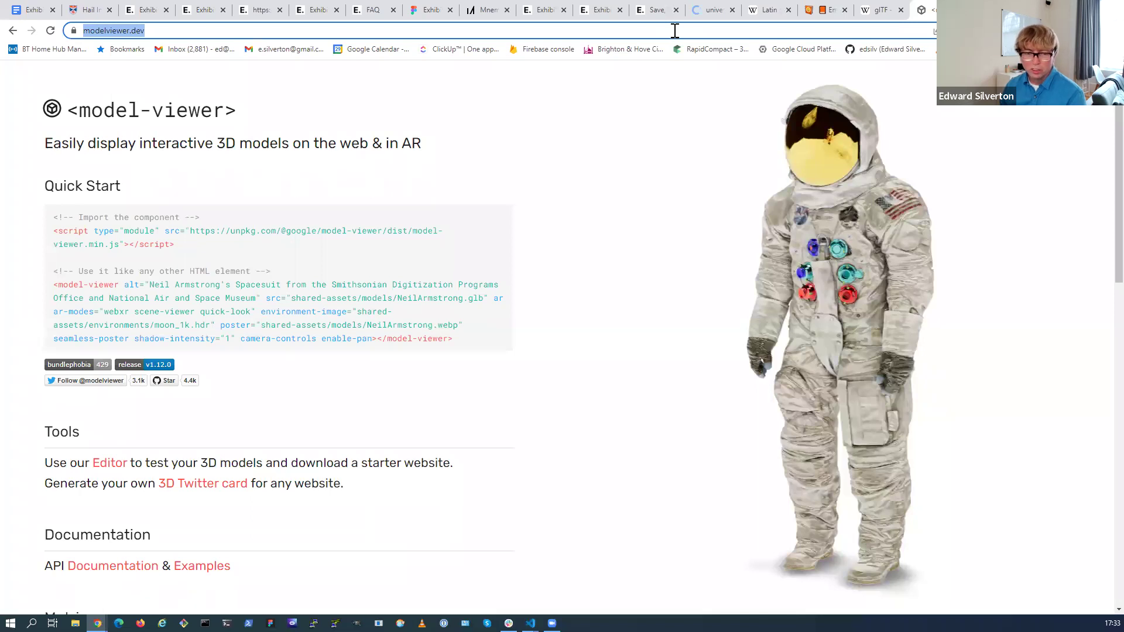
# - Open github.com/IIIF-Commons/biiif-template from the 'biiif' address-bar suggestion
pyautogui.write('biiif')
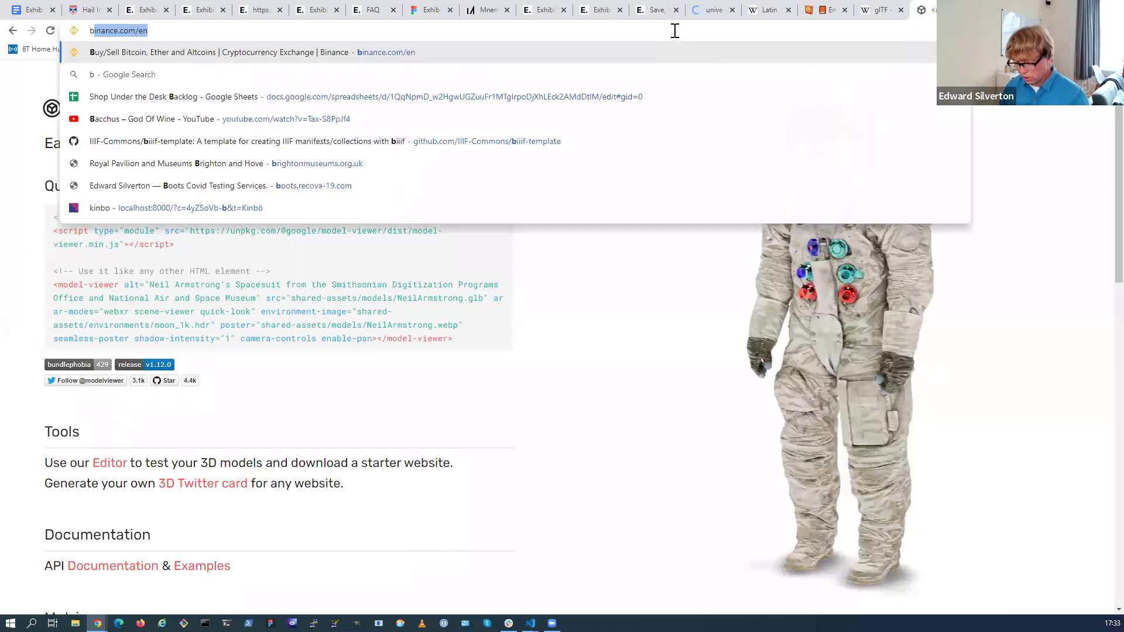
pyautogui.press('Down')
pyautogui.press('Down')
pyautogui.press('Down')
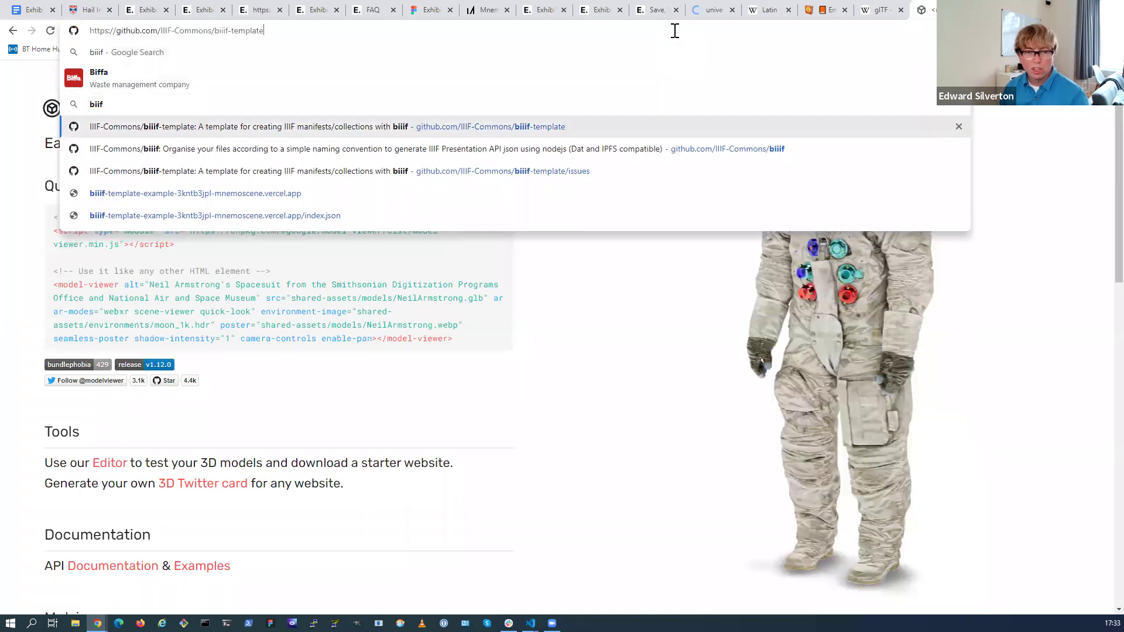
pyautogui.press('Return')
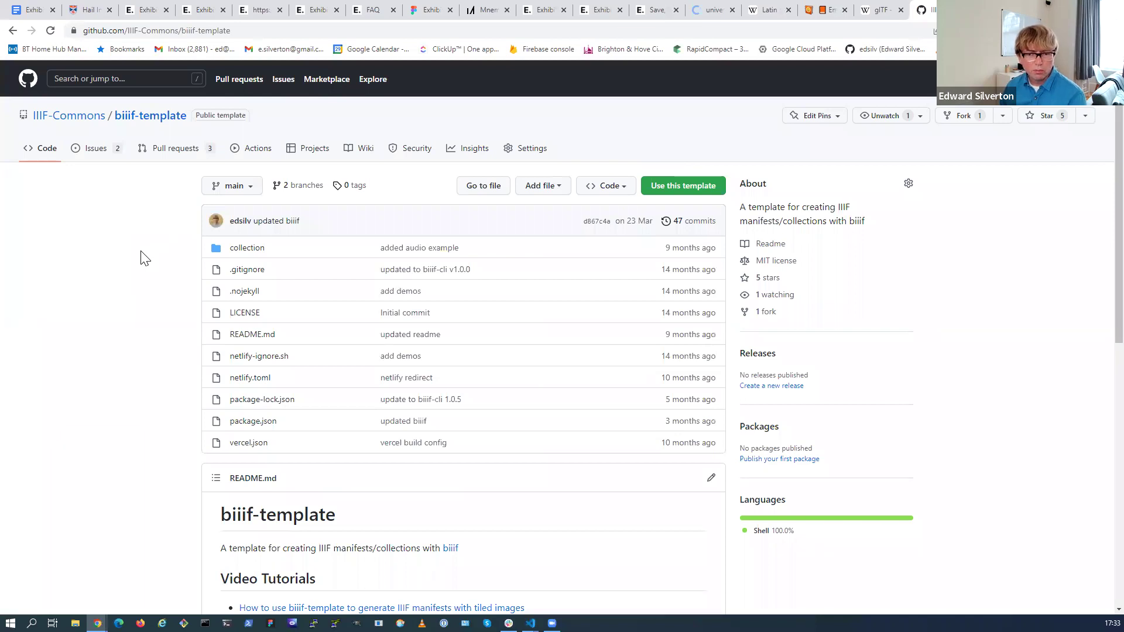
# - Read the biiif-template README down to its Vercel steps, copy the repo URL, return to the agenda
pyautogui.scroll(-1, 141, 258)
pyautogui.scroll(-3, 149, 251)
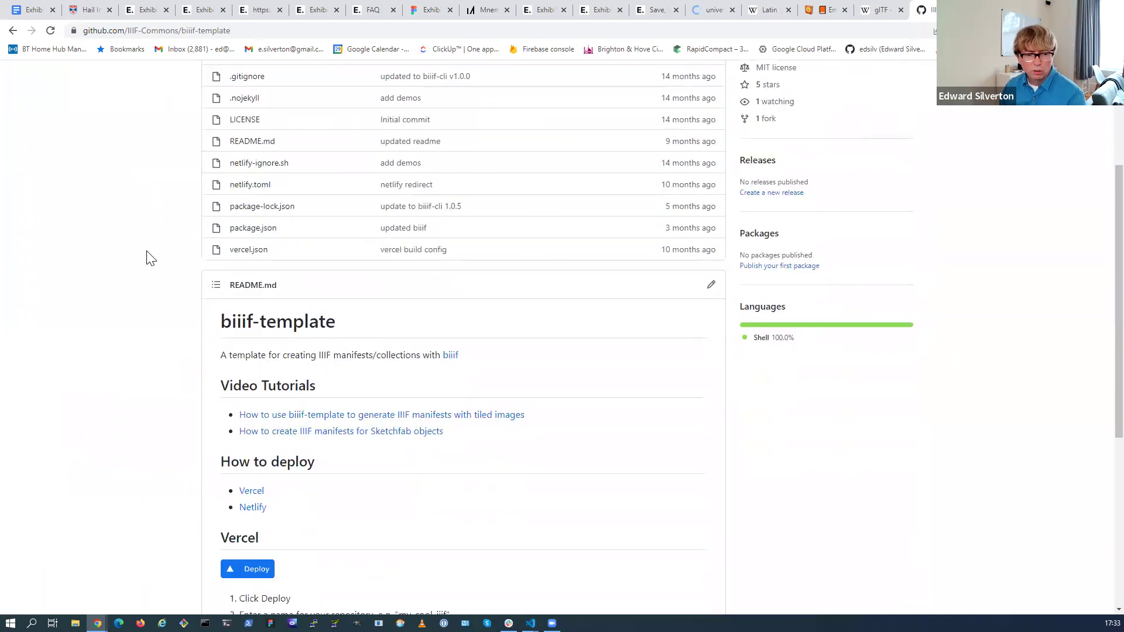
pyautogui.moveTo(225, 281); pyautogui.dragTo(252, 277)
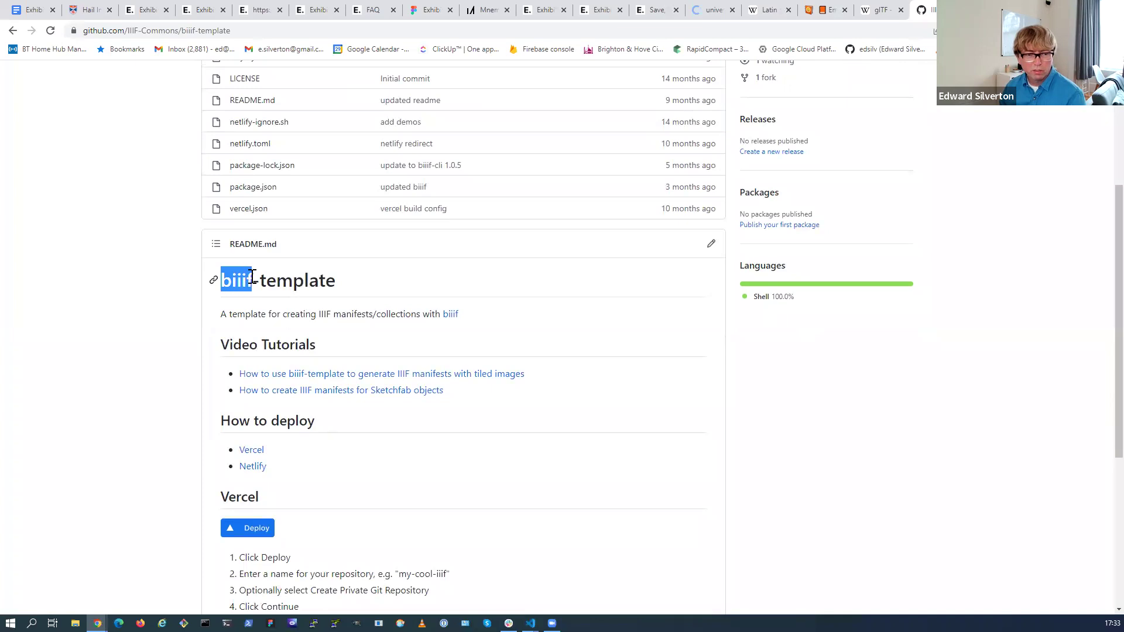
pyautogui.click(252, 278)
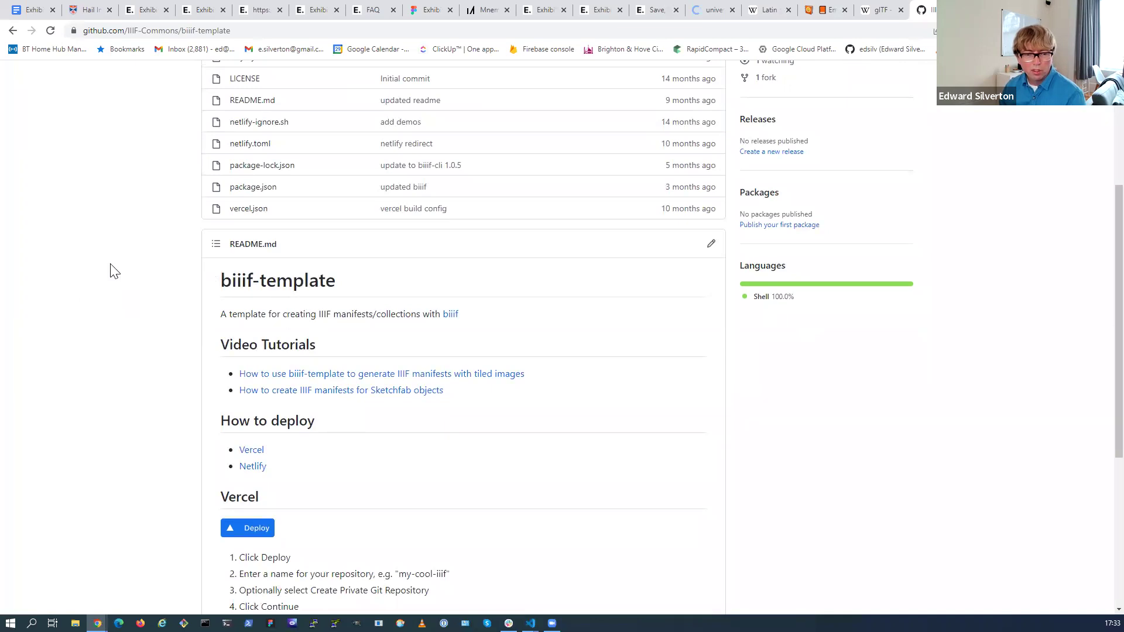
pyautogui.scroll(3, 116, 258)
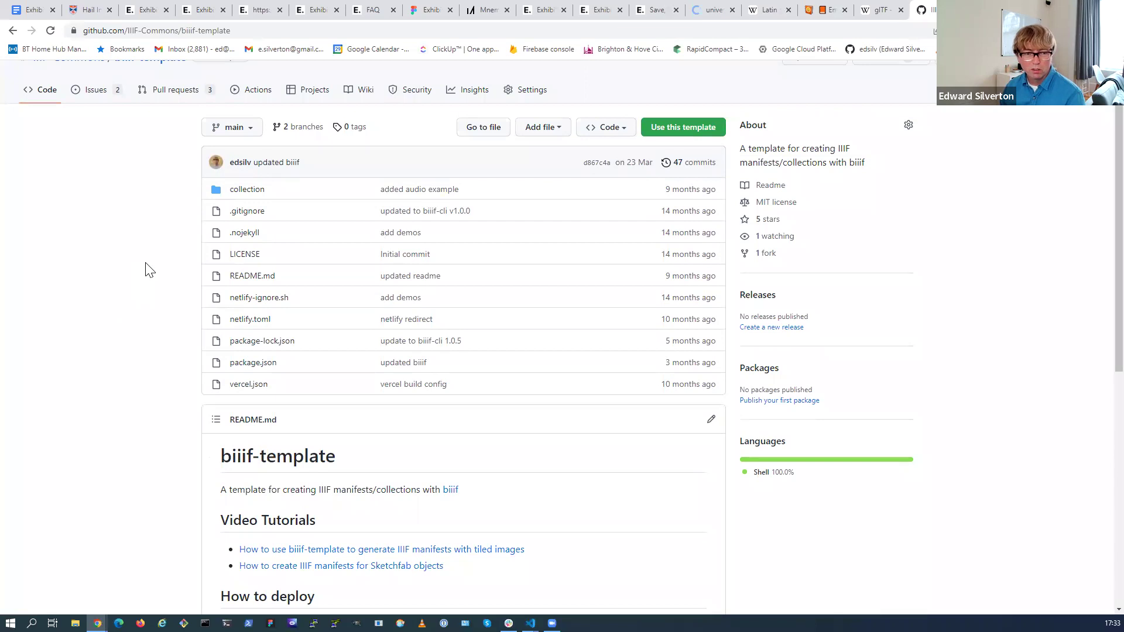
pyautogui.scroll(1, 146, 271)
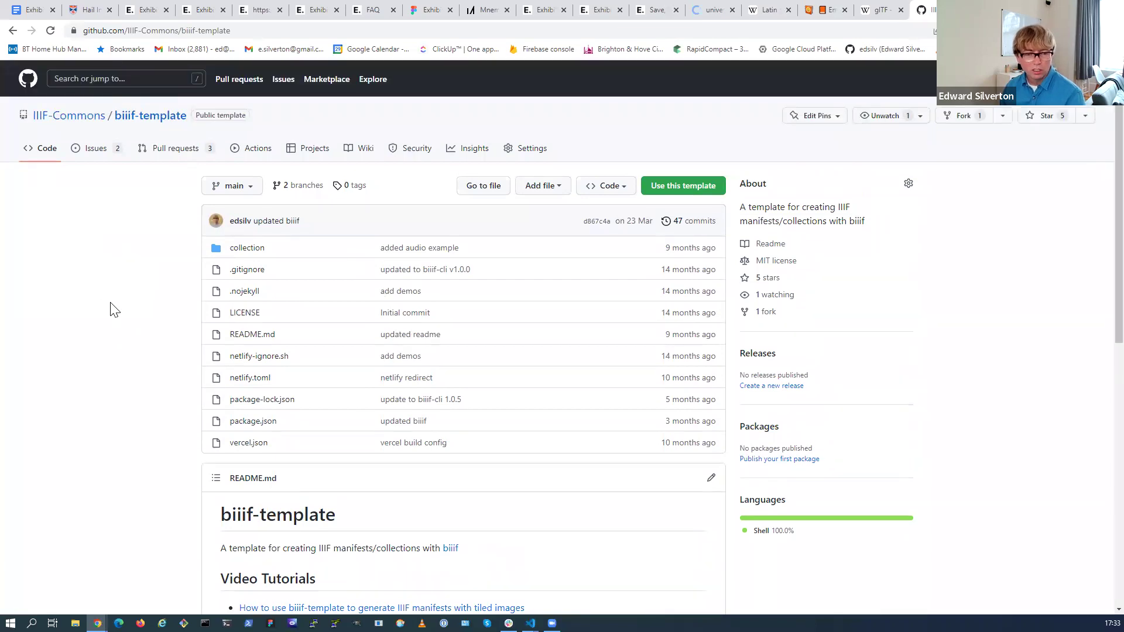
pyautogui.scroll(-3, 133, 281)
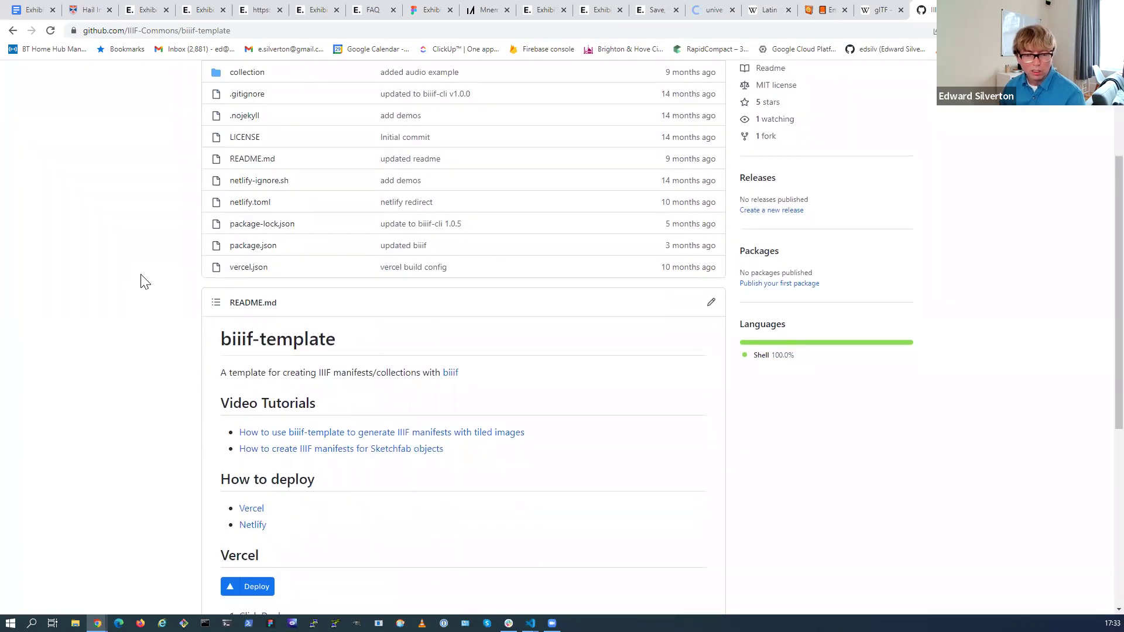
pyautogui.scroll(-2, 145, 281)
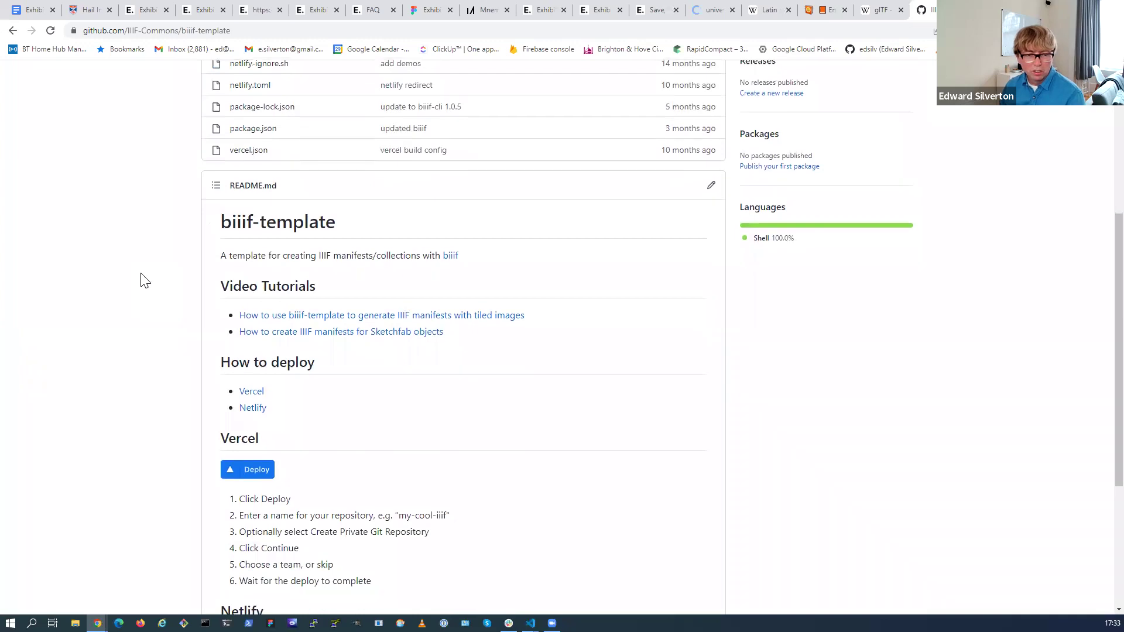
pyautogui.click(260, 30)
pyautogui.hotkey('ctrl', 'c')
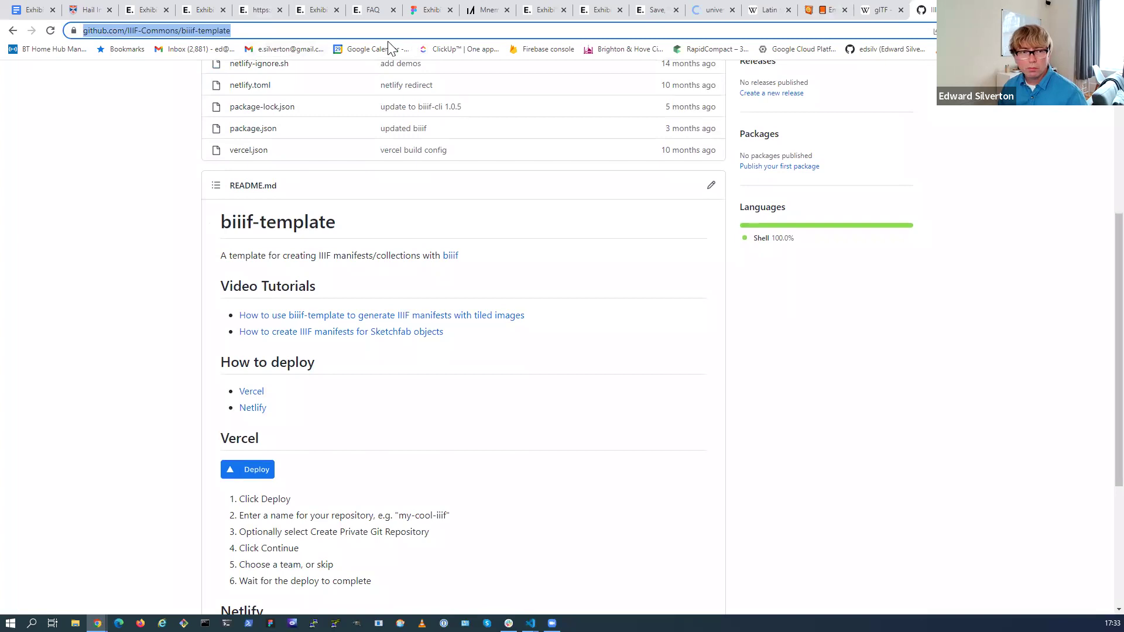
pyautogui.click(34, 10)
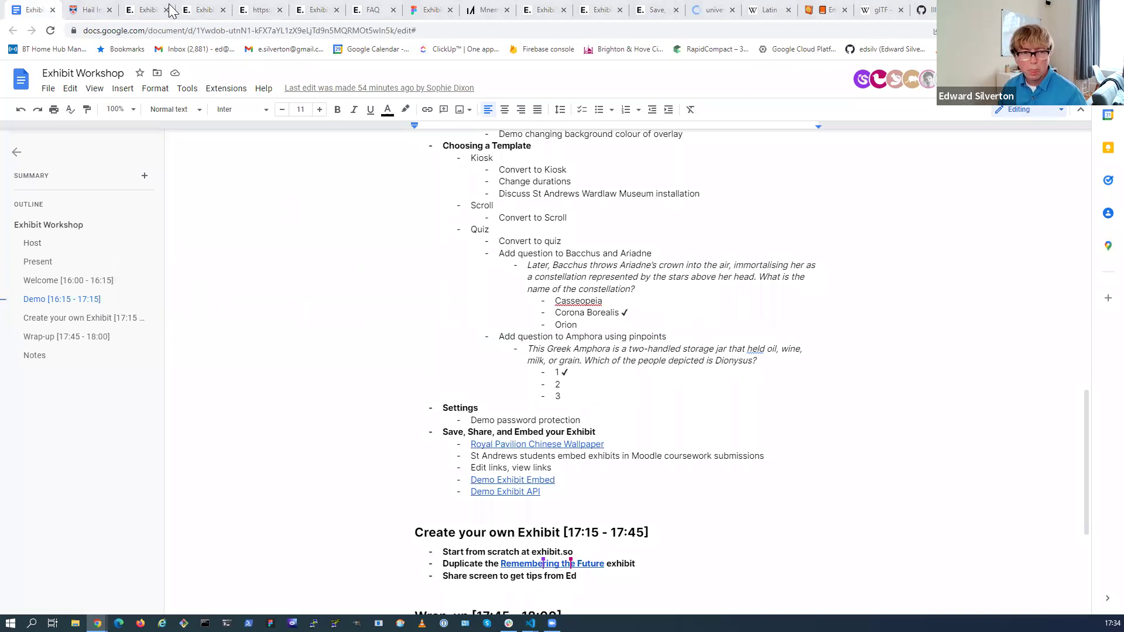
# - Paste the biiif-template GitHub link on a new line under the Notes question in the agenda
pyautogui.click(925, 10)
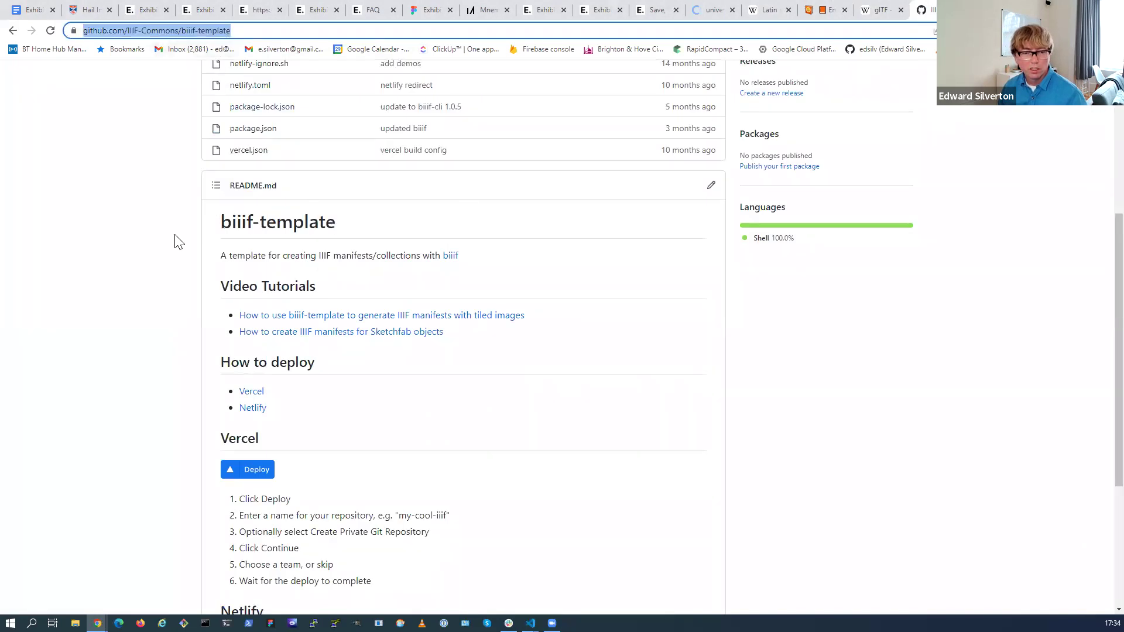
pyautogui.scroll(2, 180, 256)
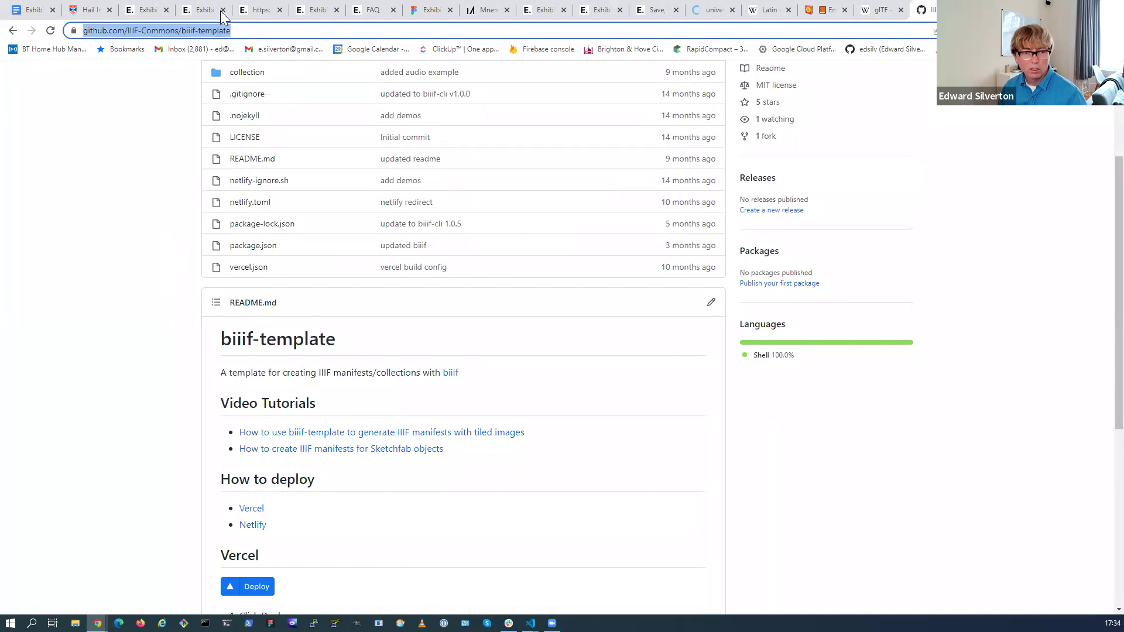
pyautogui.click(45, 9)
pyautogui.scroll(-4, 480, 449)
pyautogui.click(707, 453)
pyautogui.press('Return')
pyautogui.press('Return')
pyautogui.hotkey('ctrl', 'v')
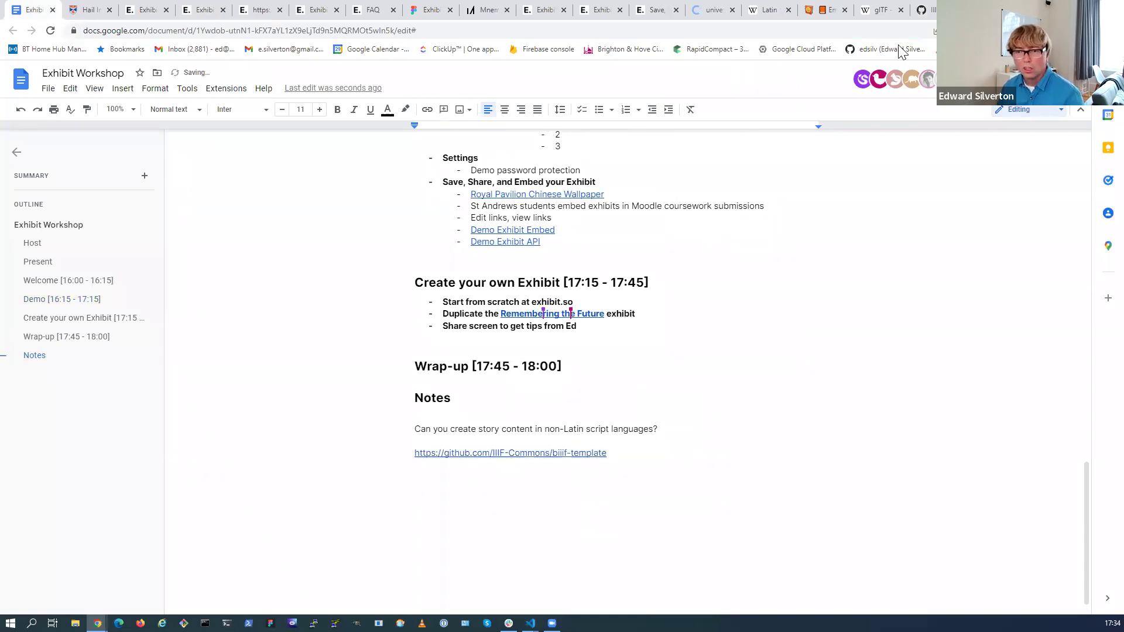
# - Return to the biiif-template repository page and scroll back to its top
pyautogui.click(931, 11)
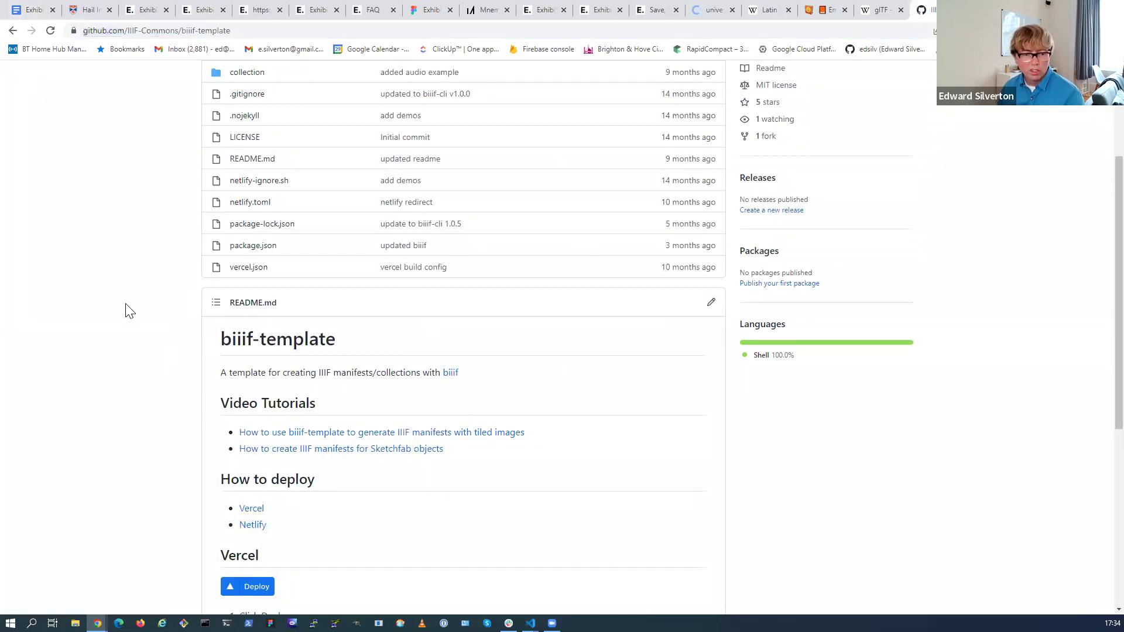
pyautogui.scroll(-2, 130, 292)
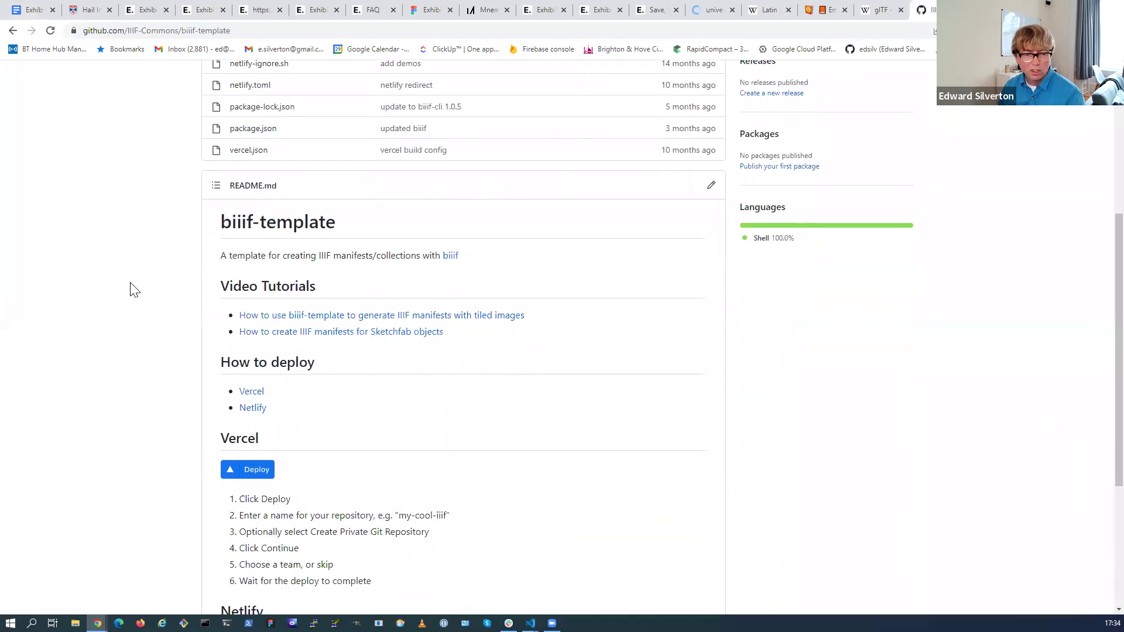
pyautogui.scroll(5, 131, 291)
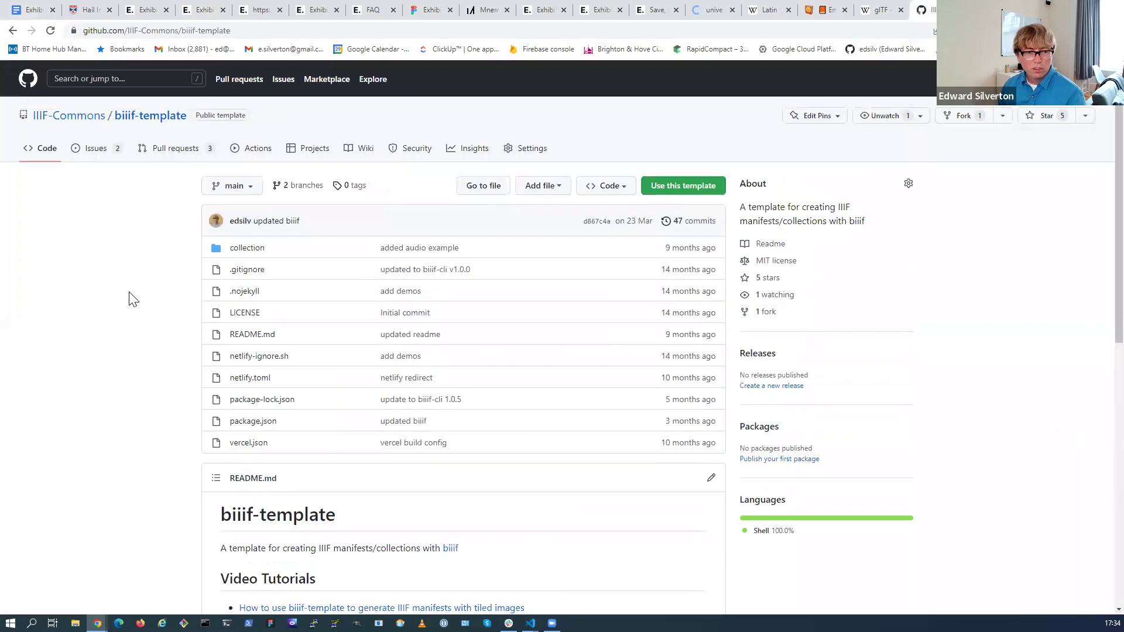
# - Browse collection > 3d > _astronaut, then view the 3d folder's info.yml label 'Astronaut'
pyautogui.click(241, 254)
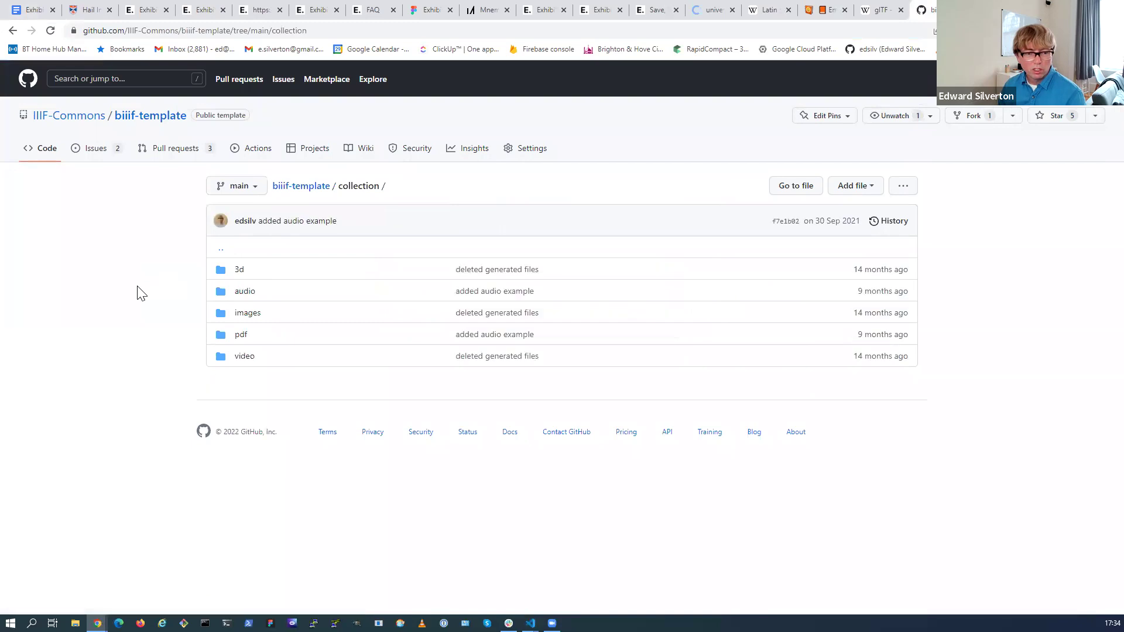
pyautogui.click(241, 273)
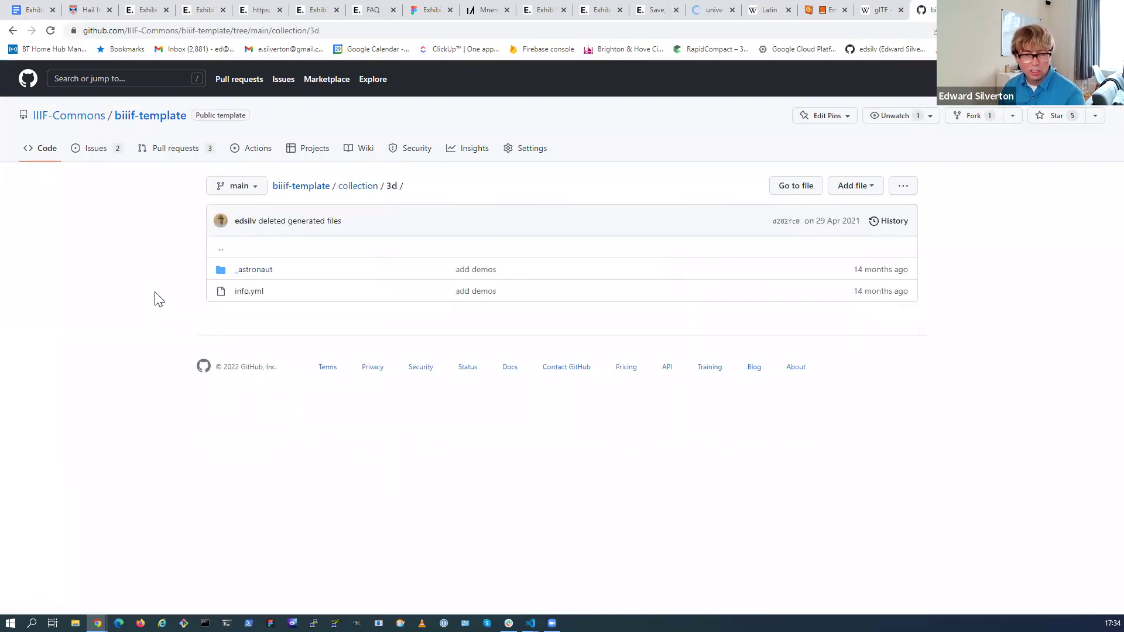
pyautogui.click(255, 270)
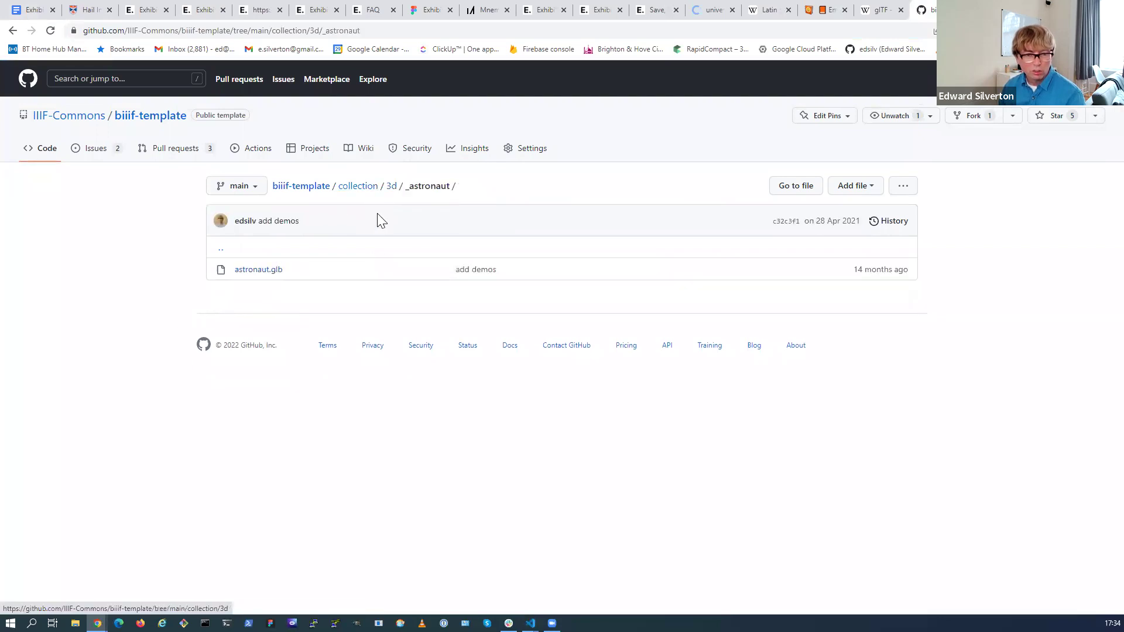
pyautogui.click(393, 186)
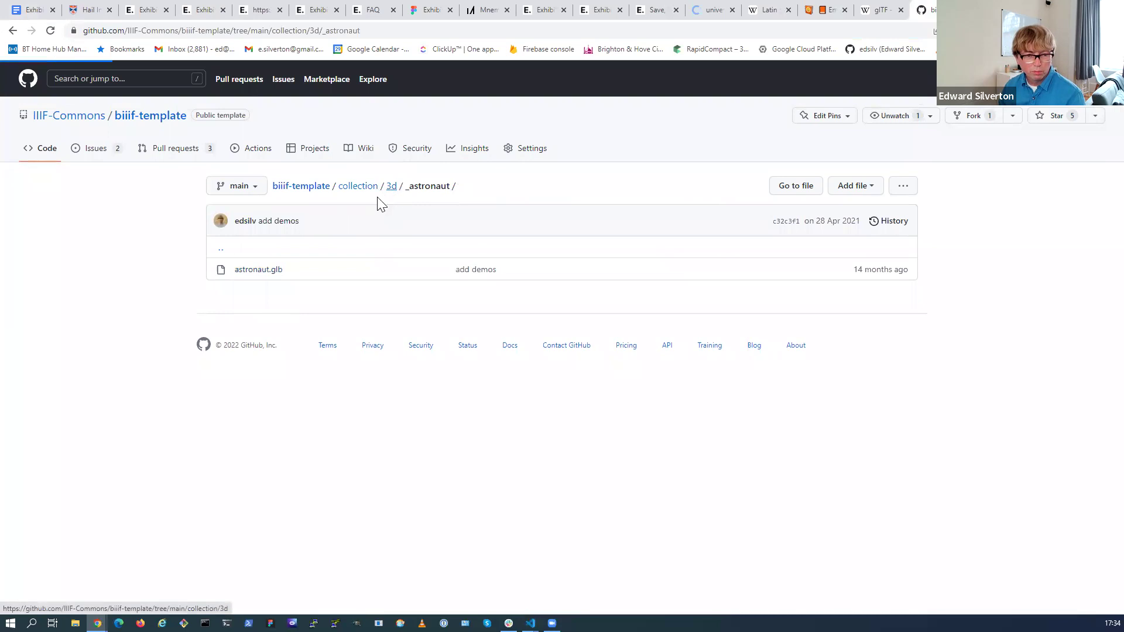
pyautogui.click(245, 296)
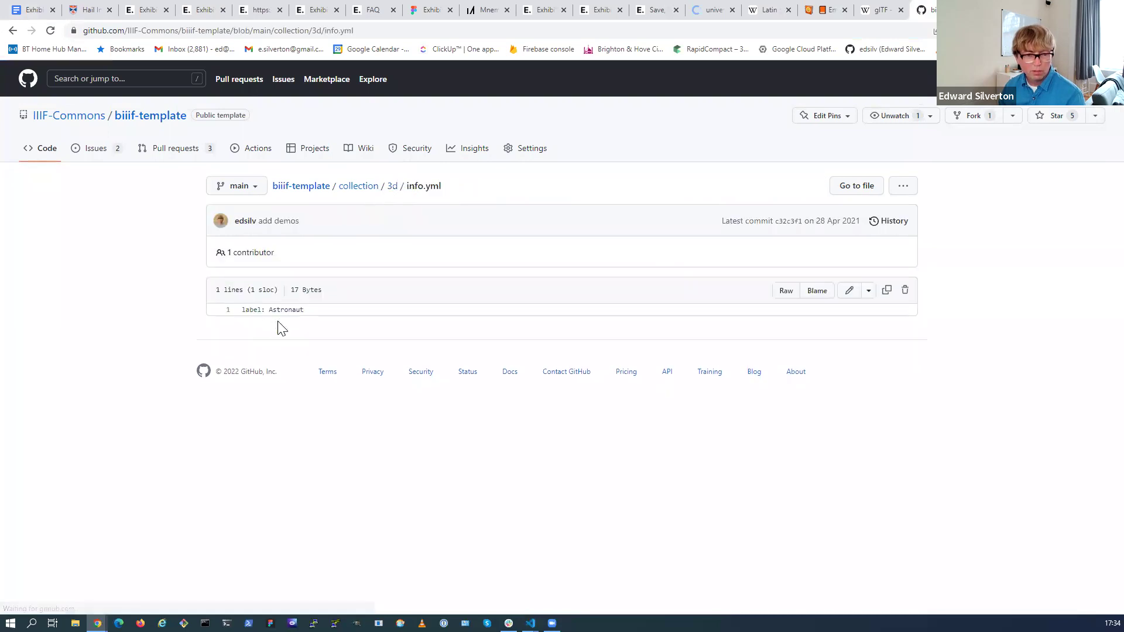
pyautogui.moveTo(270, 310); pyautogui.dragTo(329, 316)
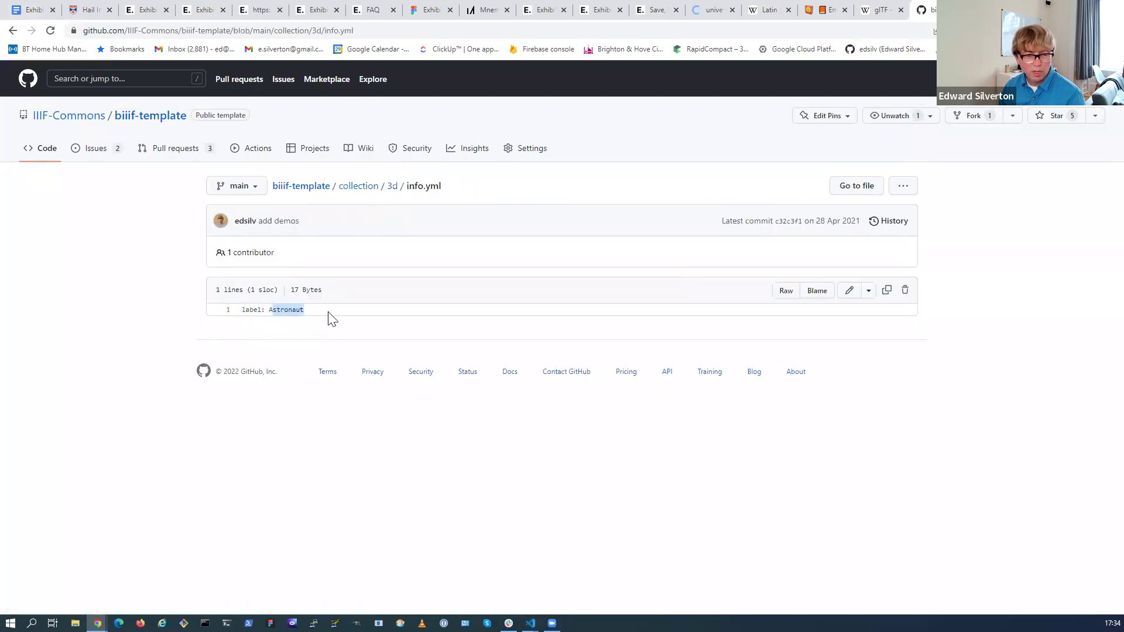
# - Navigate back up through the collection folder to the biiif-template repository root
pyautogui.click(354, 191)
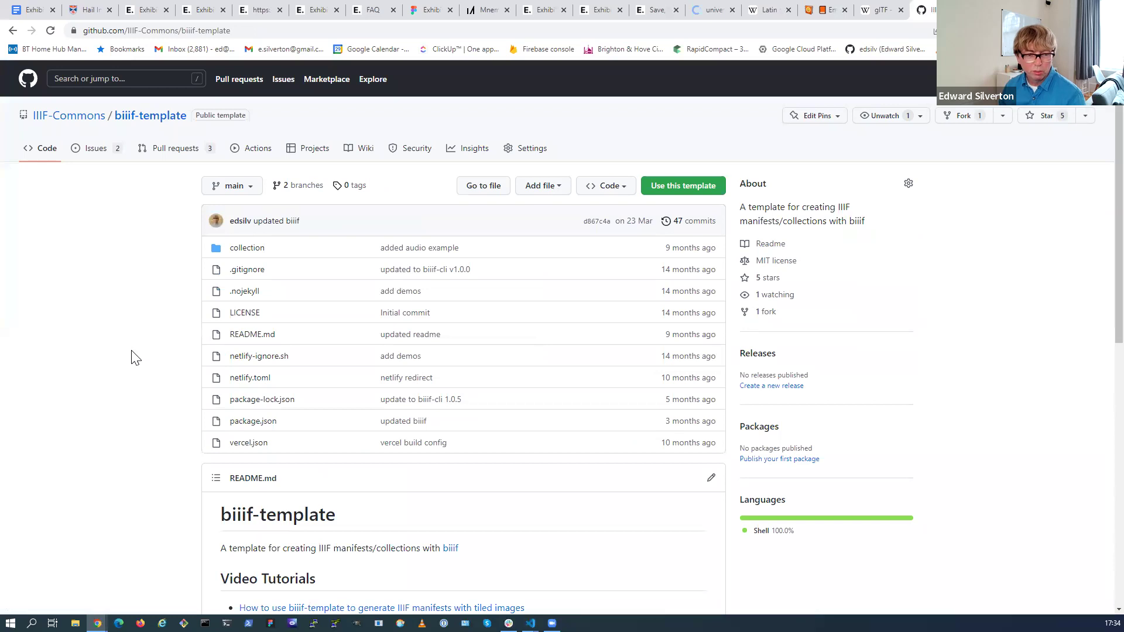
pyautogui.scroll(-2, 141, 361)
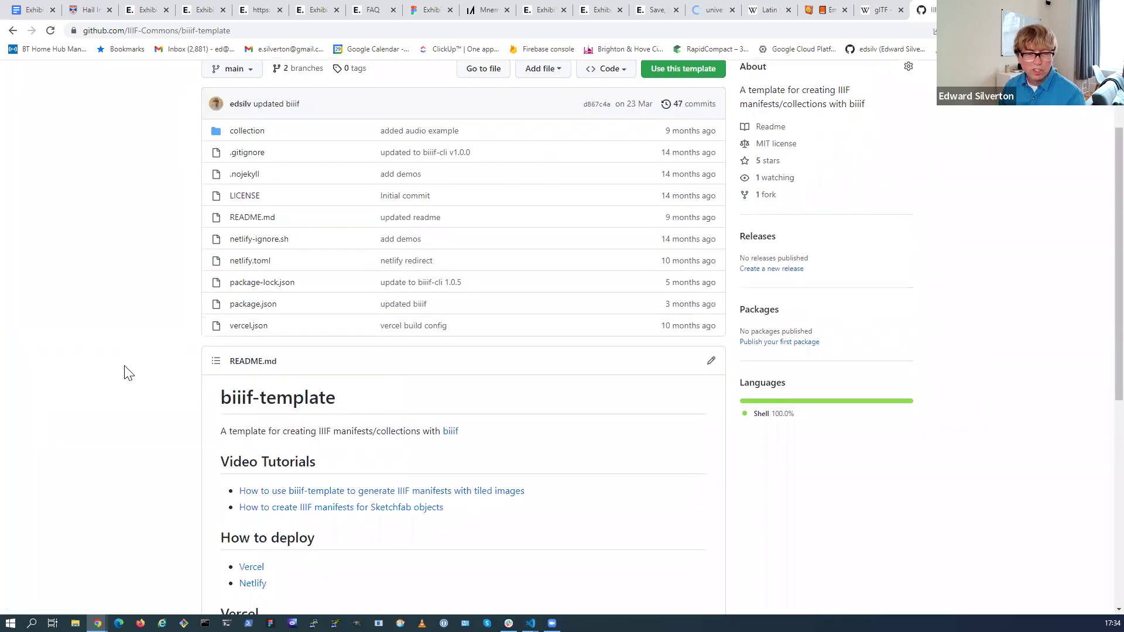
pyautogui.scroll(2, 128, 373)
pyautogui.click(251, 189)
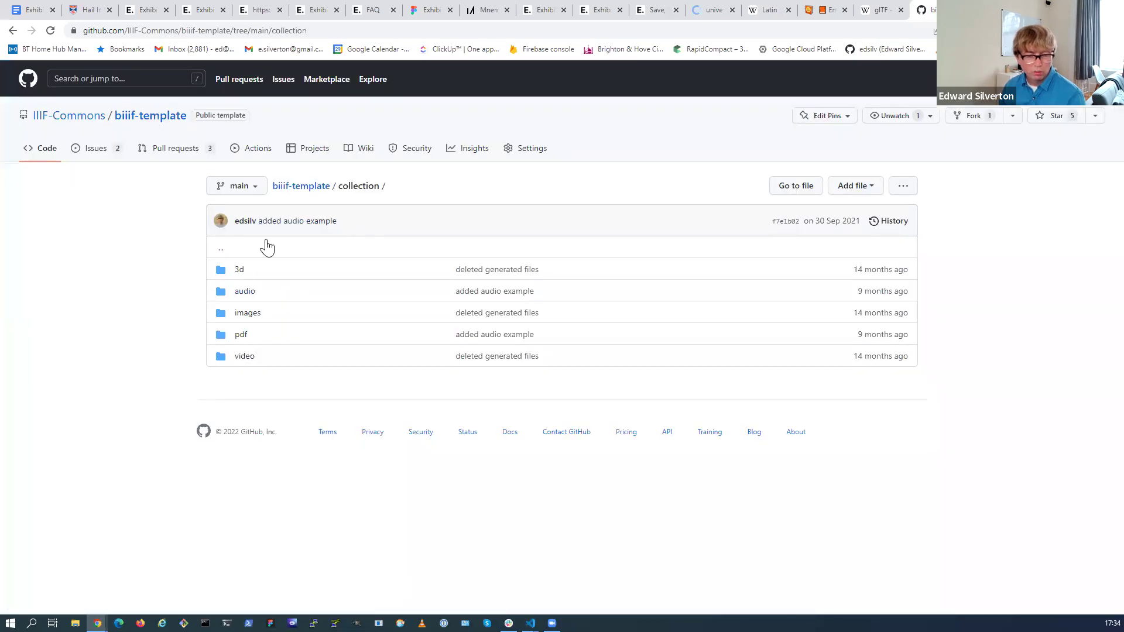
pyautogui.click(305, 188)
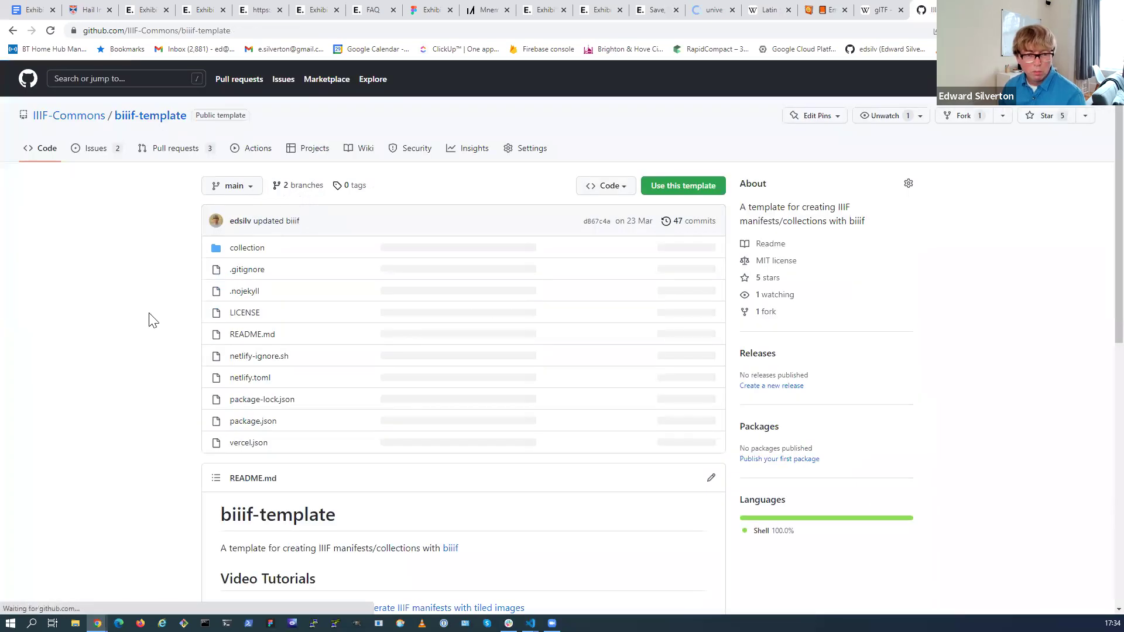
# - Read down to the README's How to deploy section and start the Vercel deployment of biiif-template
pyautogui.scroll(-1, 133, 329)
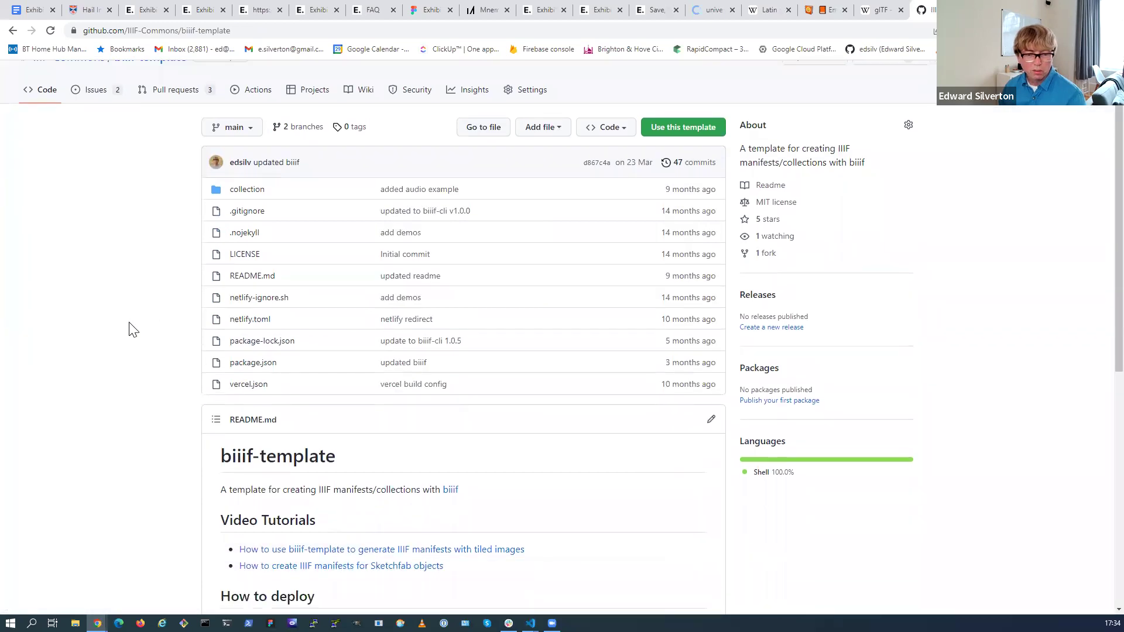
pyautogui.scroll(-2, 132, 329)
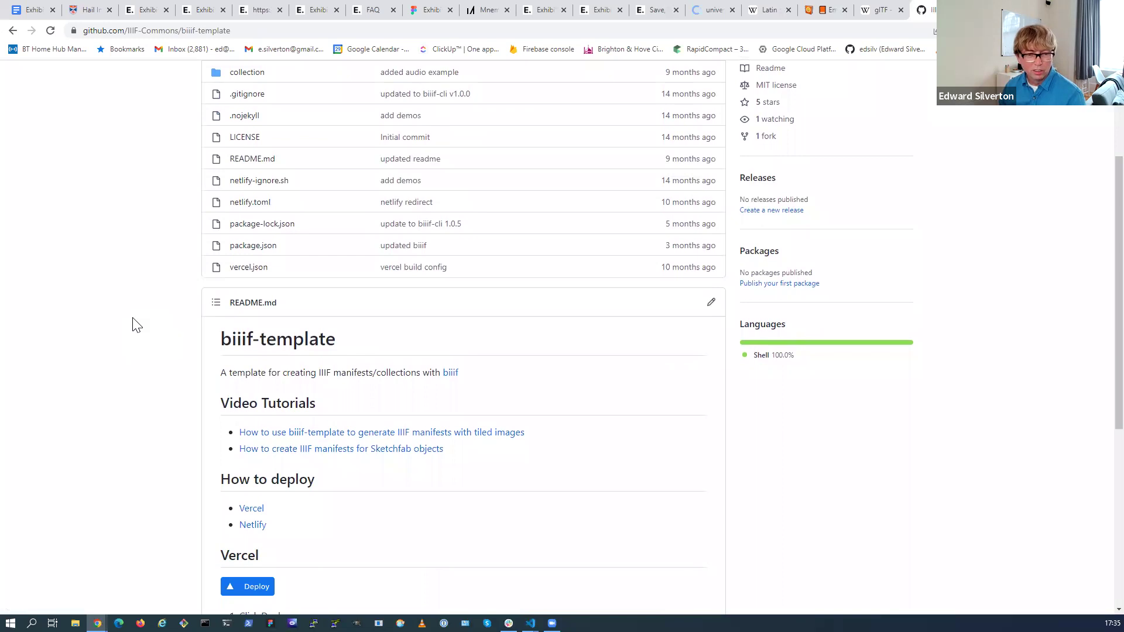
pyautogui.scroll(1, 143, 322)
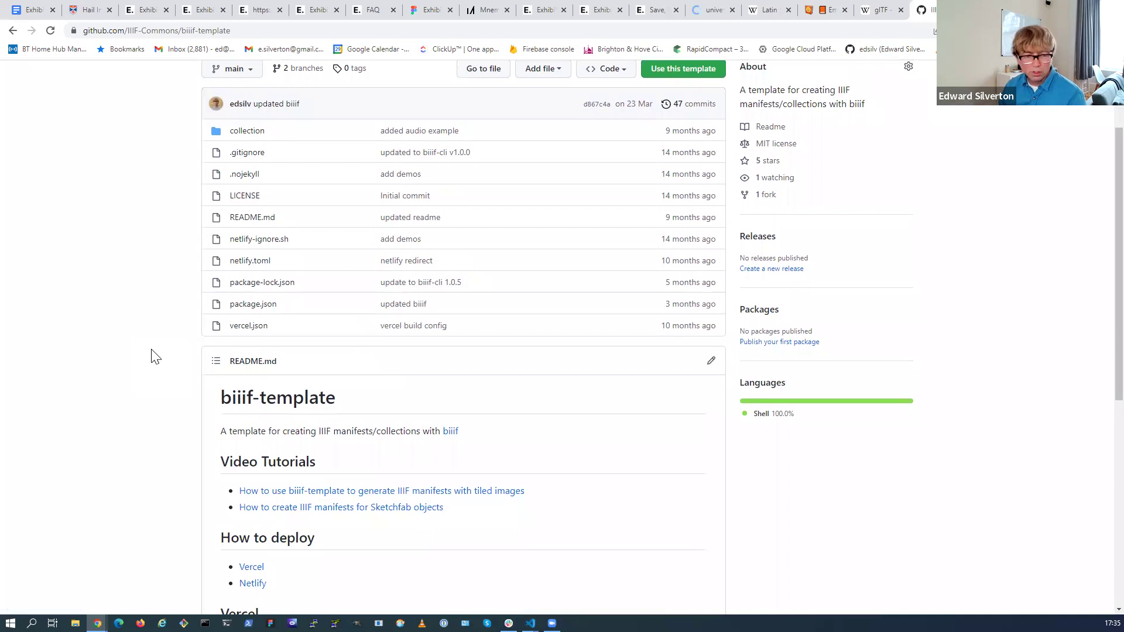
pyautogui.scroll(-2, 156, 355)
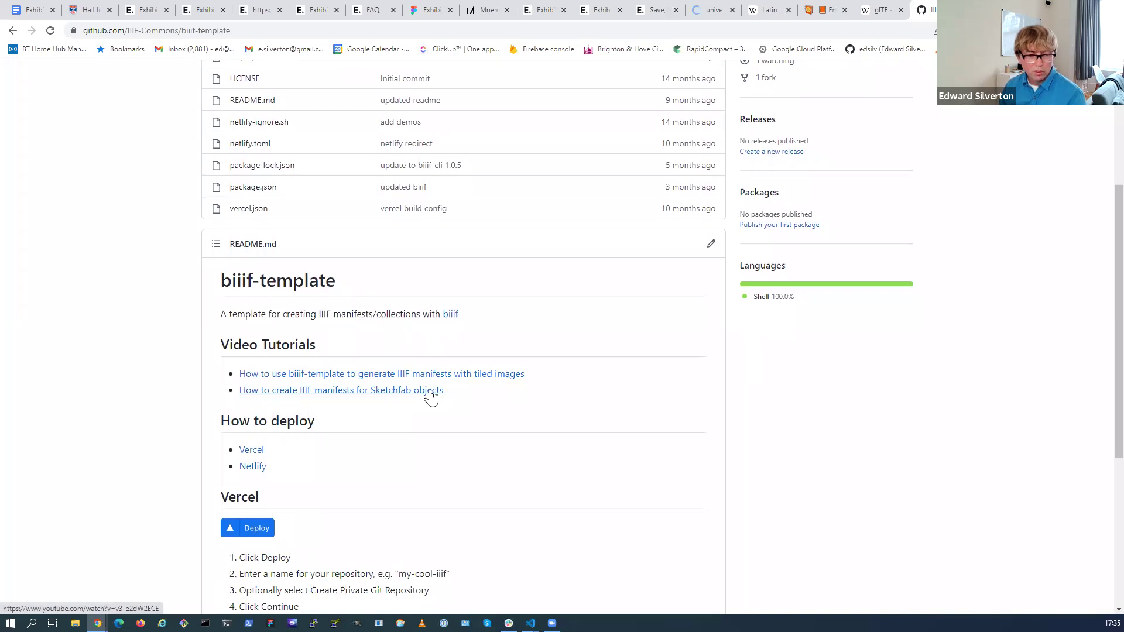
pyautogui.scroll(-2, 432, 395)
pyautogui.scroll(-2, 433, 394)
pyautogui.scroll(9, 432, 395)
pyautogui.scroll(-7, 211, 292)
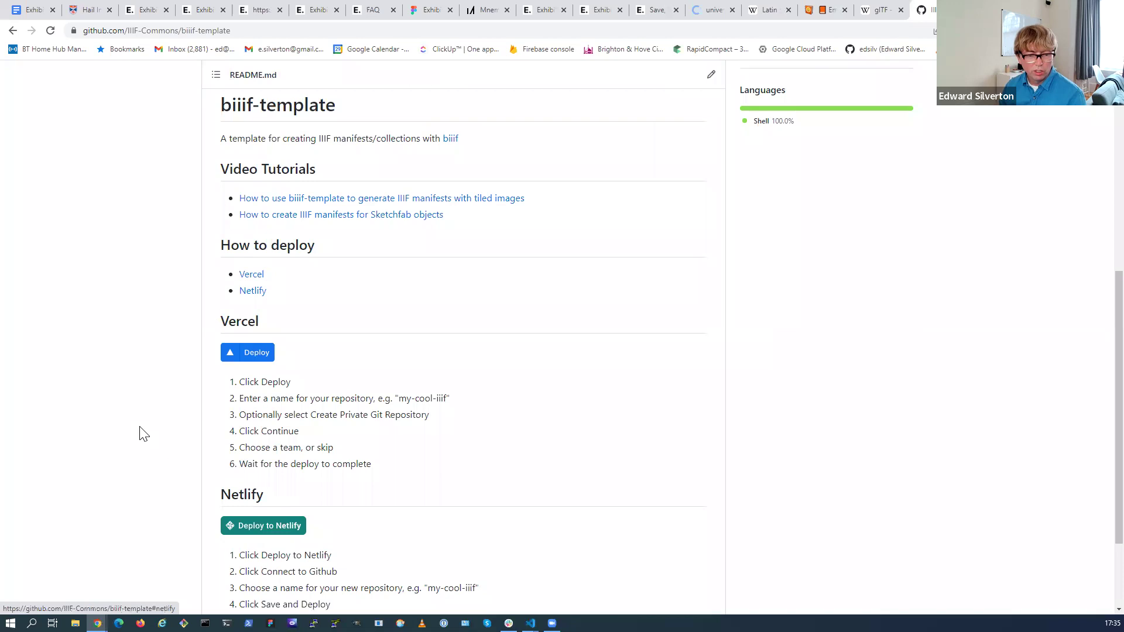
pyautogui.scroll(-2, 143, 434)
pyautogui.scroll(3, 175, 416)
pyautogui.click(258, 411)
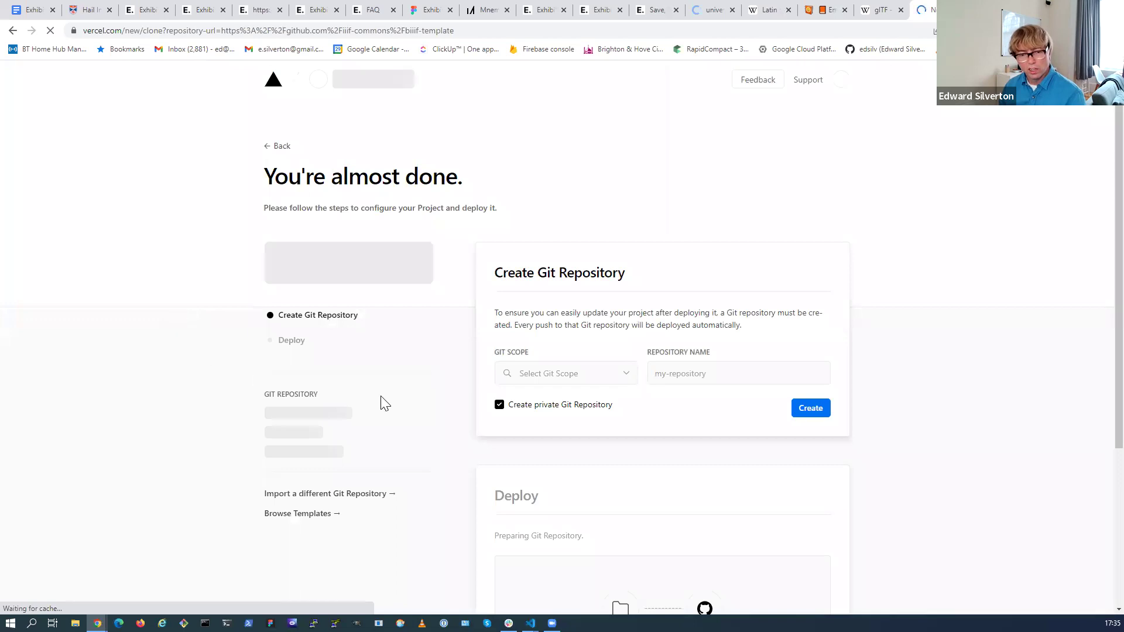
# - Create the repository 'test-biiif' so Vercel starts building it, then open a blank tab
pyautogui.click(673, 375)
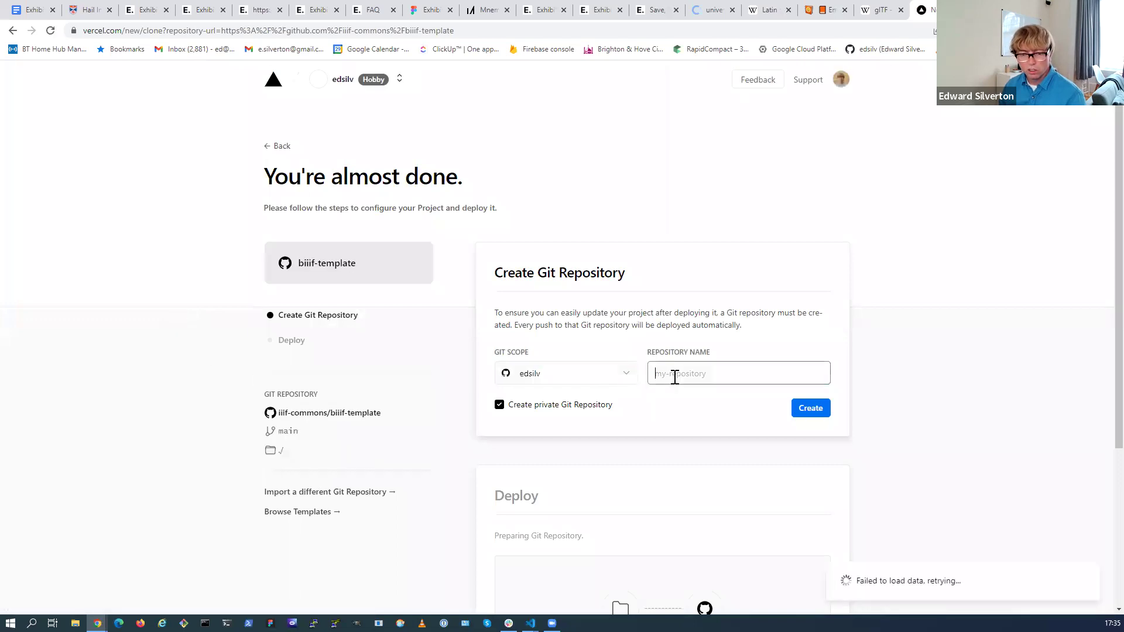
pyautogui.write('tes')
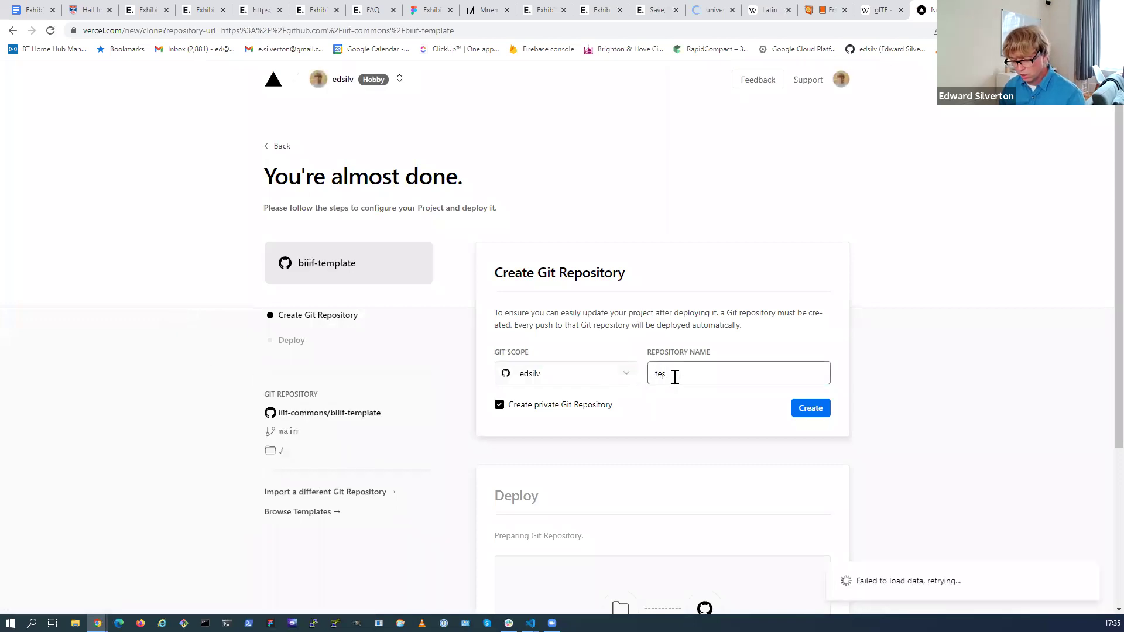
pyautogui.write('t-biiif')
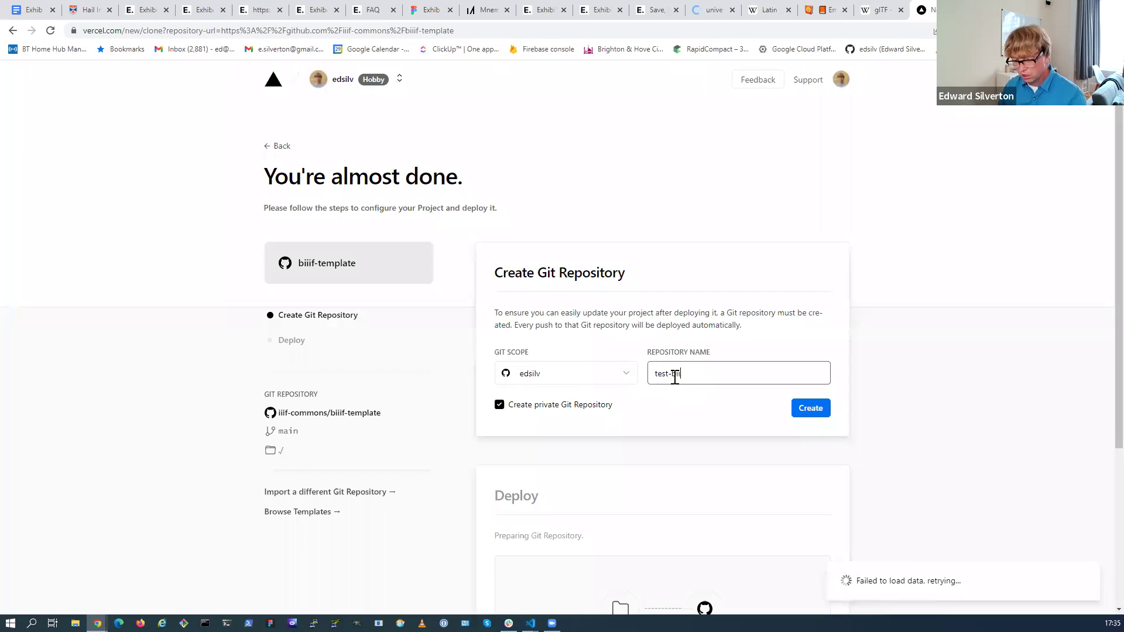
pyautogui.click(810, 408)
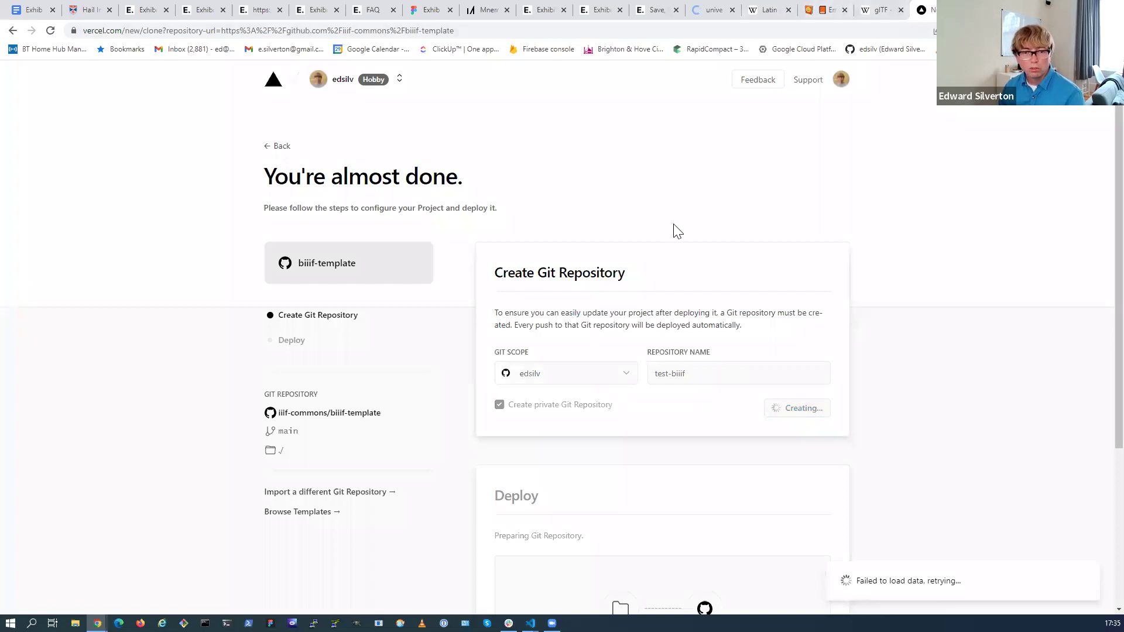
pyautogui.scroll(-3, 600, 322)
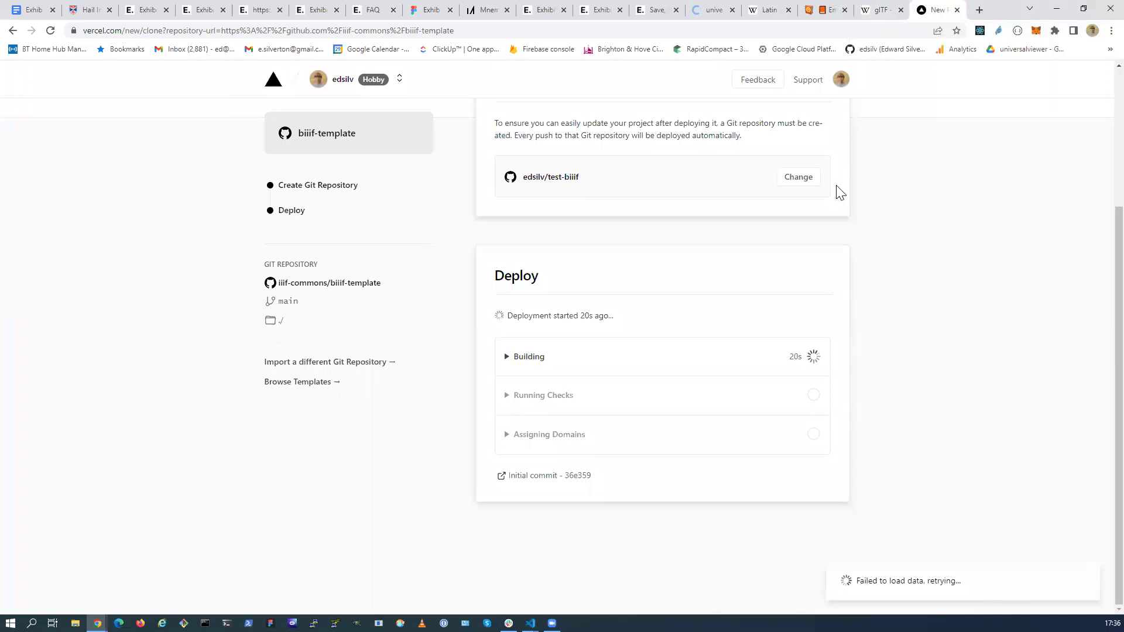
pyautogui.click(979, 11)
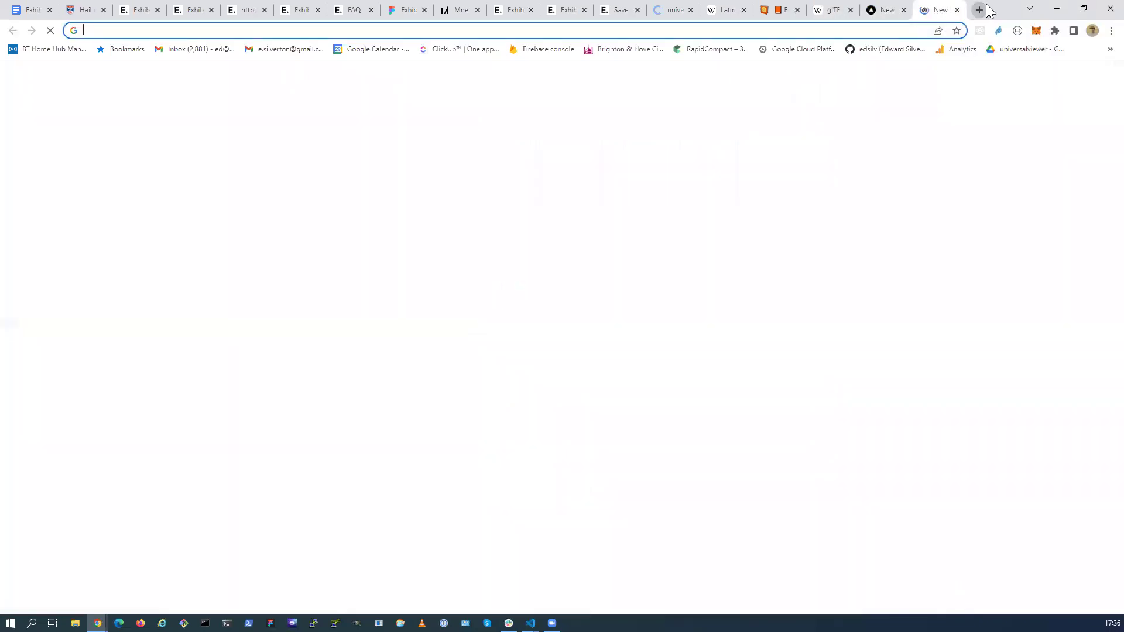
# - Go to the biiif-template GitHub repository using the 'biiif' address-bar suggestion
pyautogui.write('biiif')
pyautogui.press('Down')
pyautogui.press('Down')
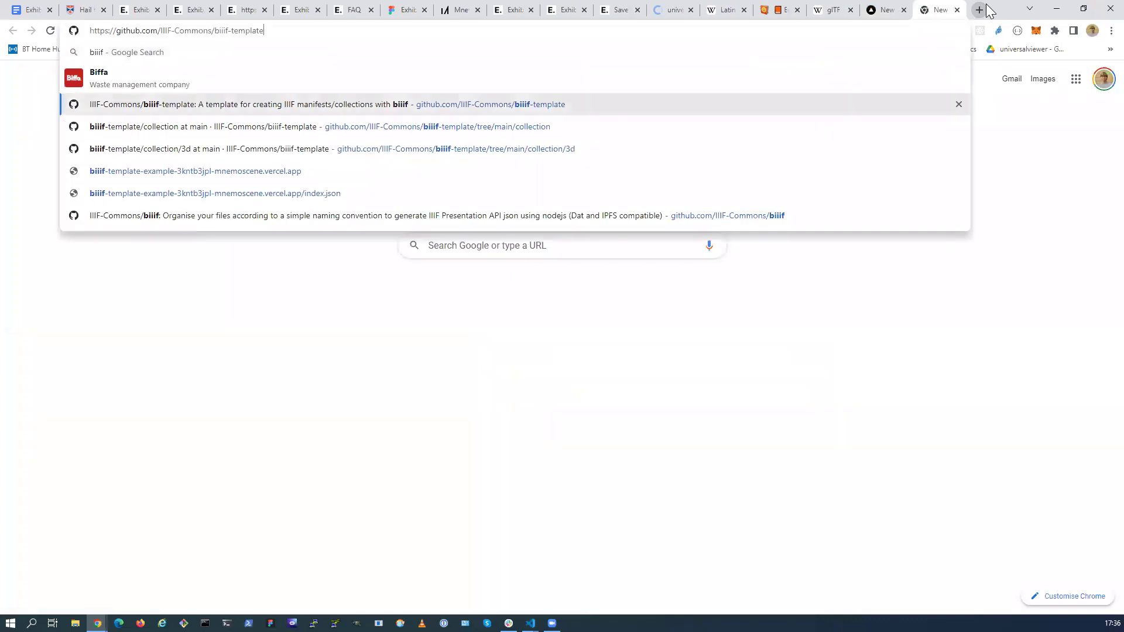
pyautogui.press('Return')
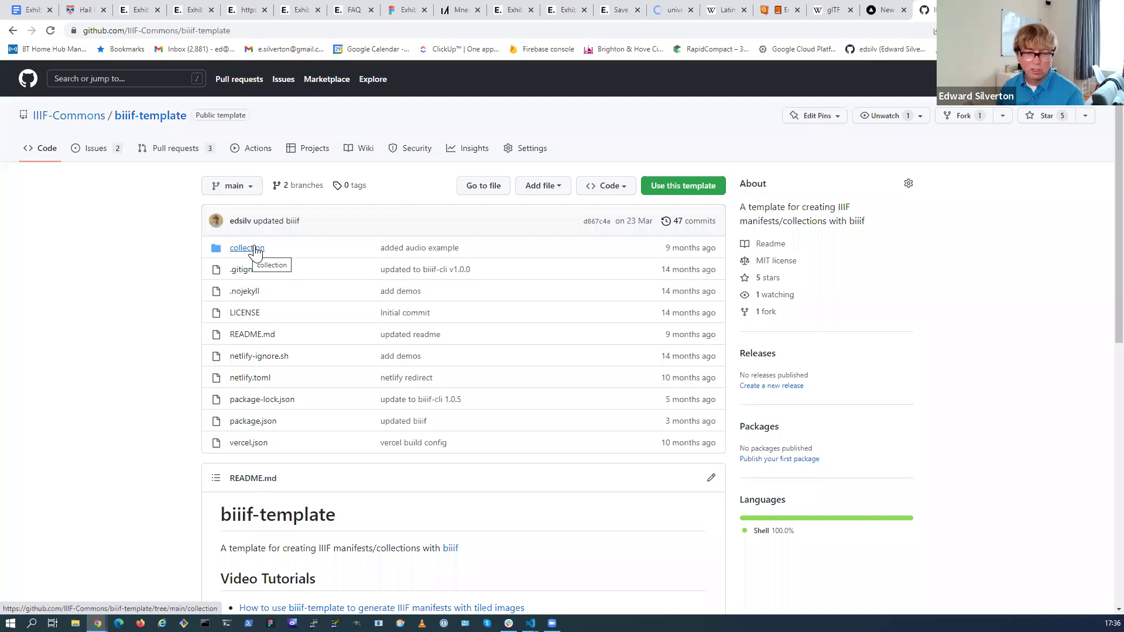
# - View the images folder's info.yml (label Vincent), then return to the Vercel deployment
pyautogui.click(255, 250)
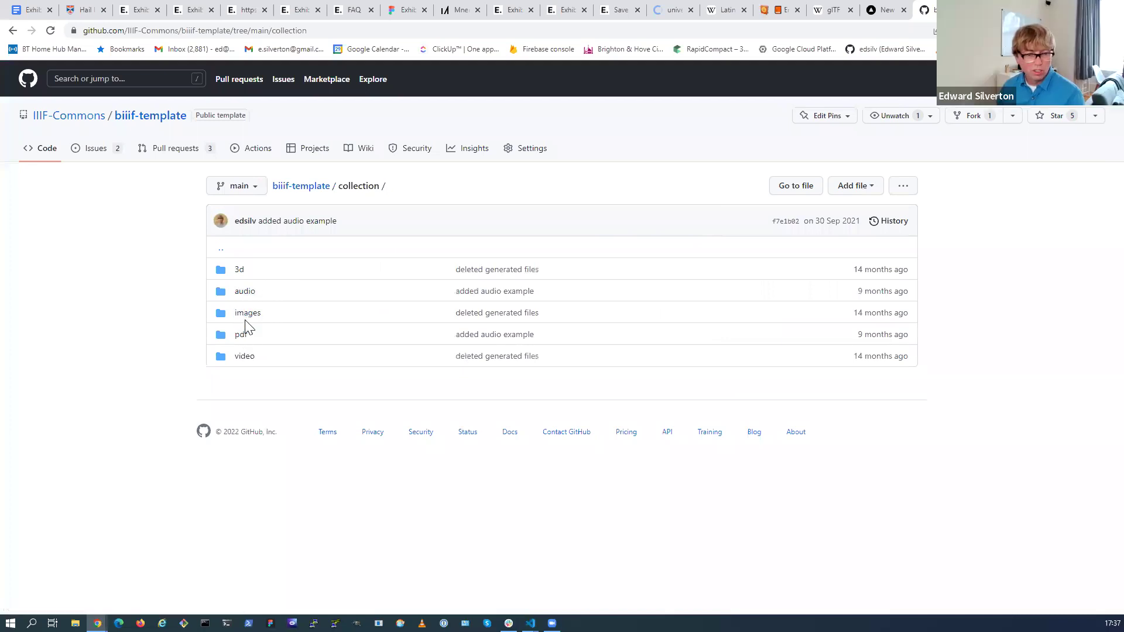
pyautogui.click(245, 319)
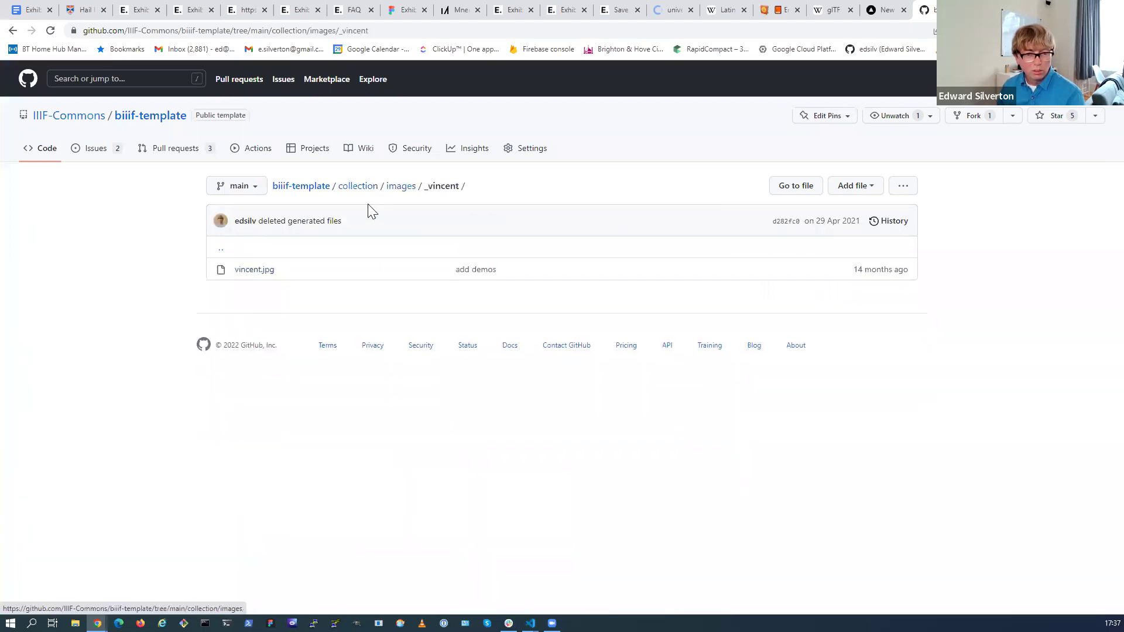
pyautogui.click(391, 197)
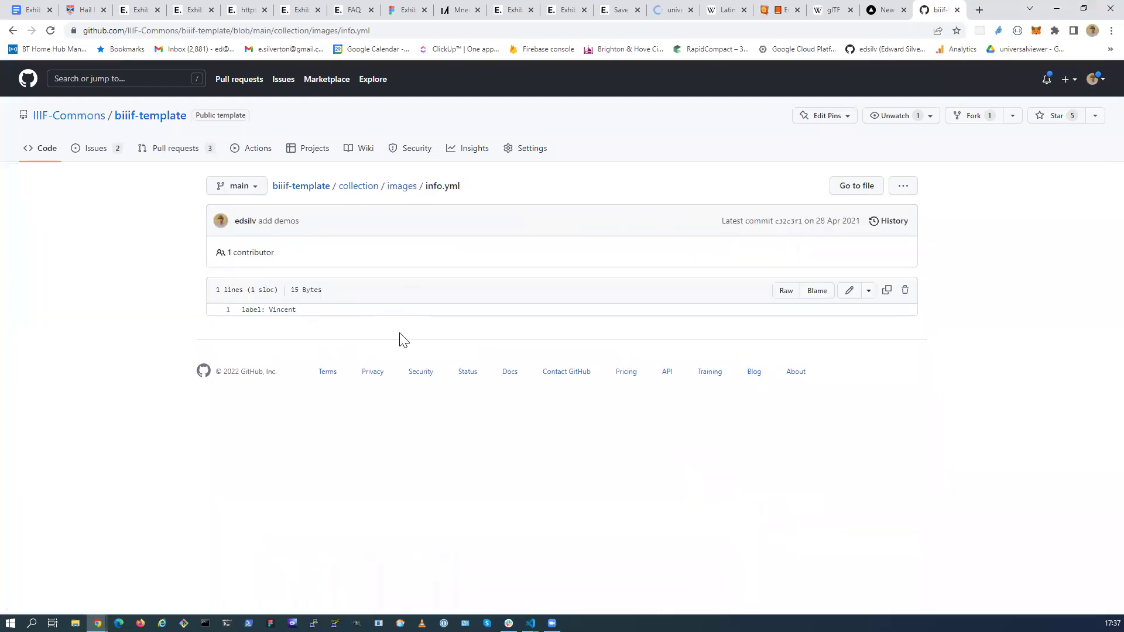
pyautogui.click(885, 14)
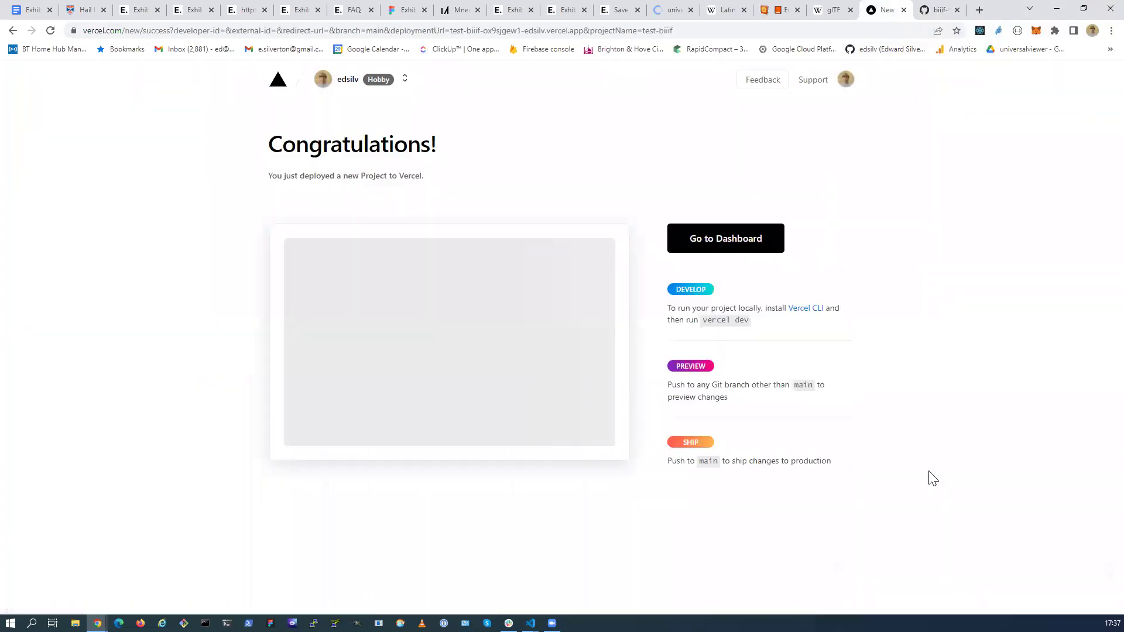
# - Visit the deployed test-biiif site and inspect its collection JSON and the video manifest's index.json
pyautogui.click(733, 238)
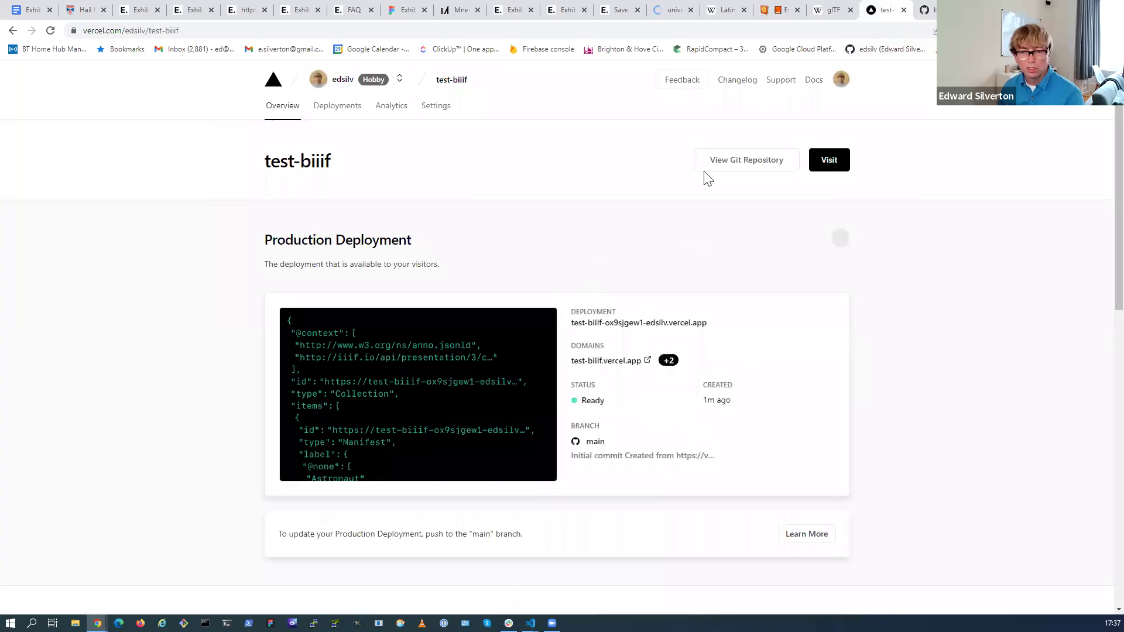
pyautogui.click(832, 164)
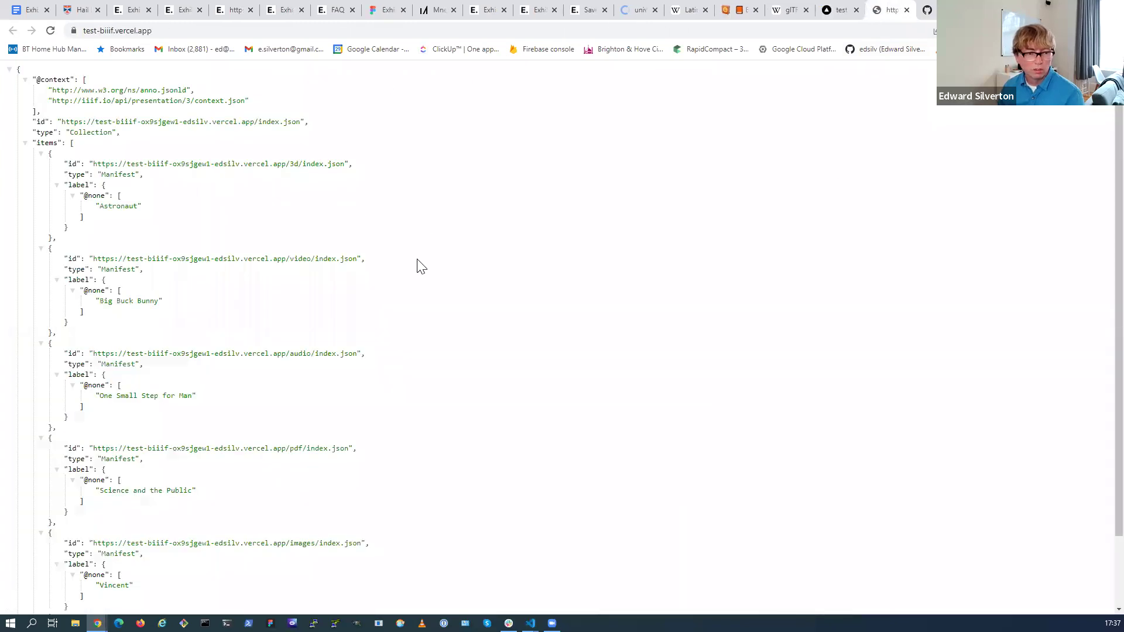
pyautogui.scroll(-2, 404, 266)
pyautogui.scroll(2, 392, 255)
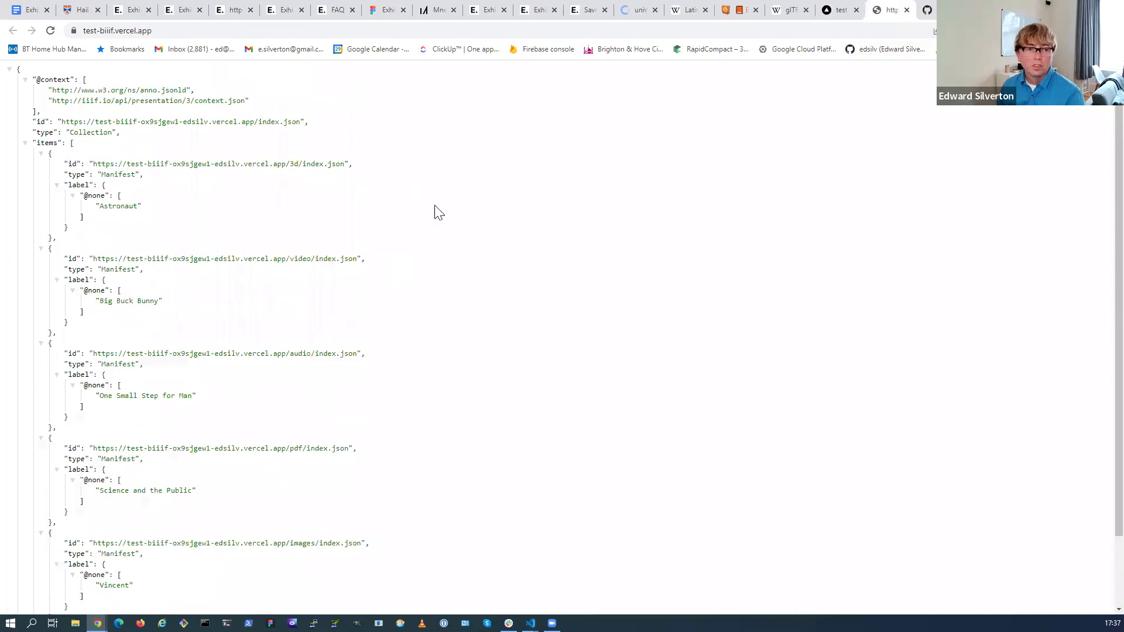
pyautogui.click(206, 260)
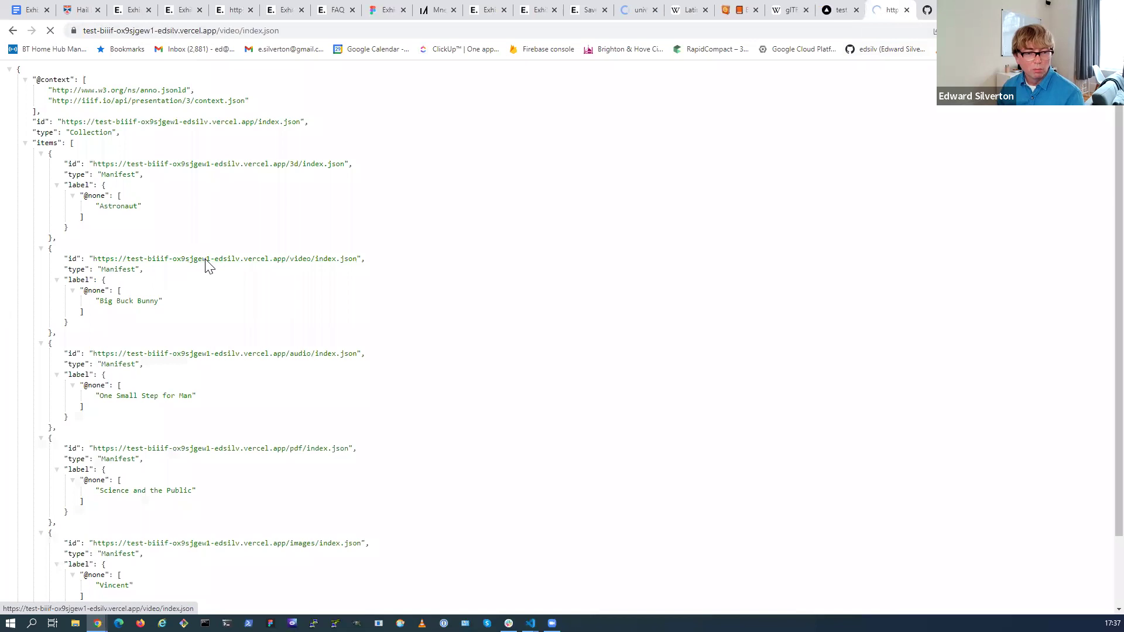
pyautogui.click(10, 31)
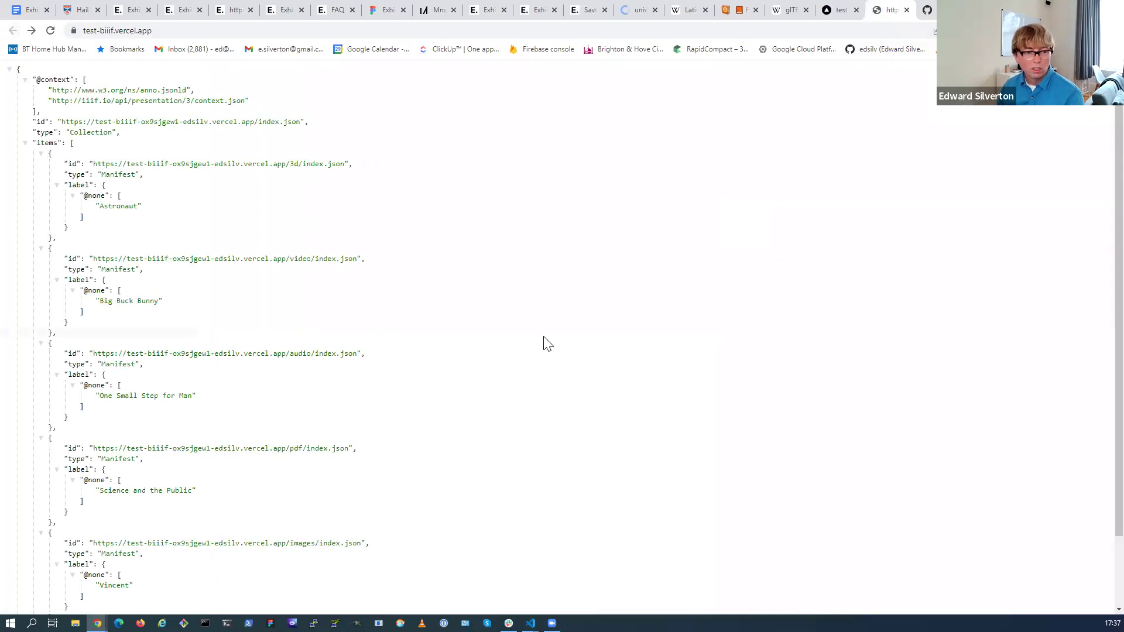
pyautogui.scroll(-3, 565, 308)
pyautogui.scroll(2, 550, 309)
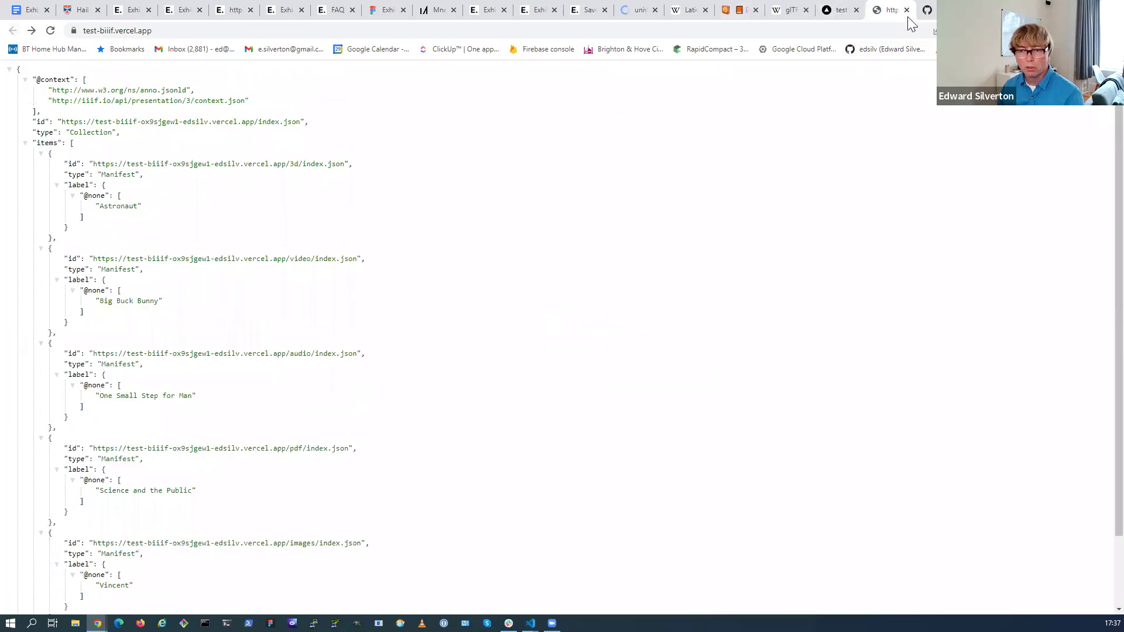
# - Close the Vercel project page and the glTF Wikipedia page
pyautogui.click(843, 13)
pyautogui.click(856, 10)
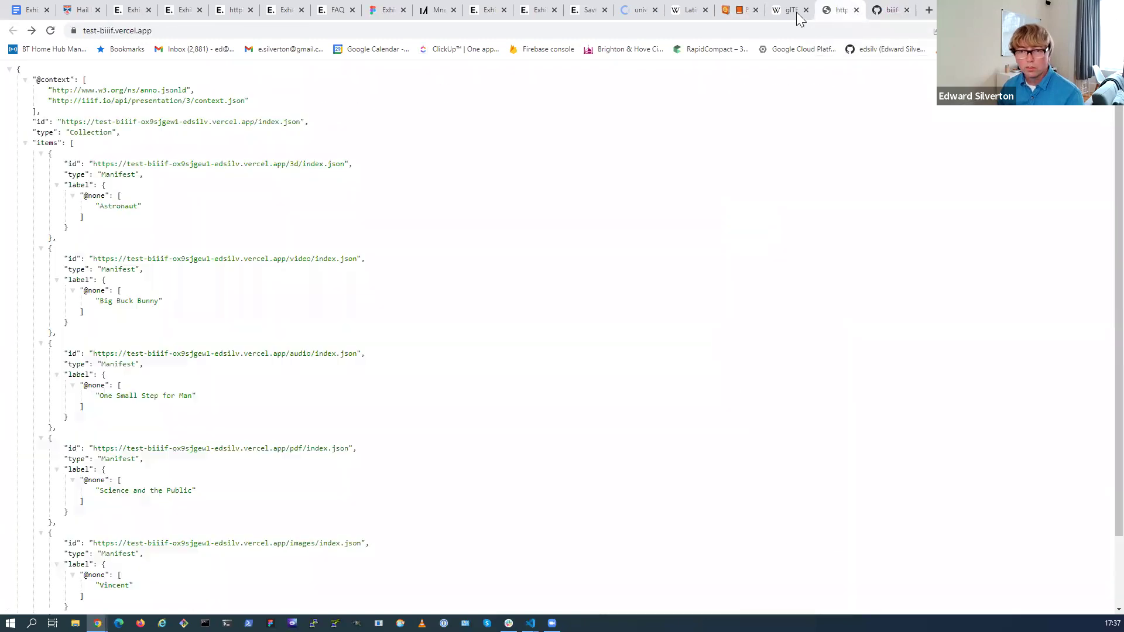
pyautogui.click(794, 15)
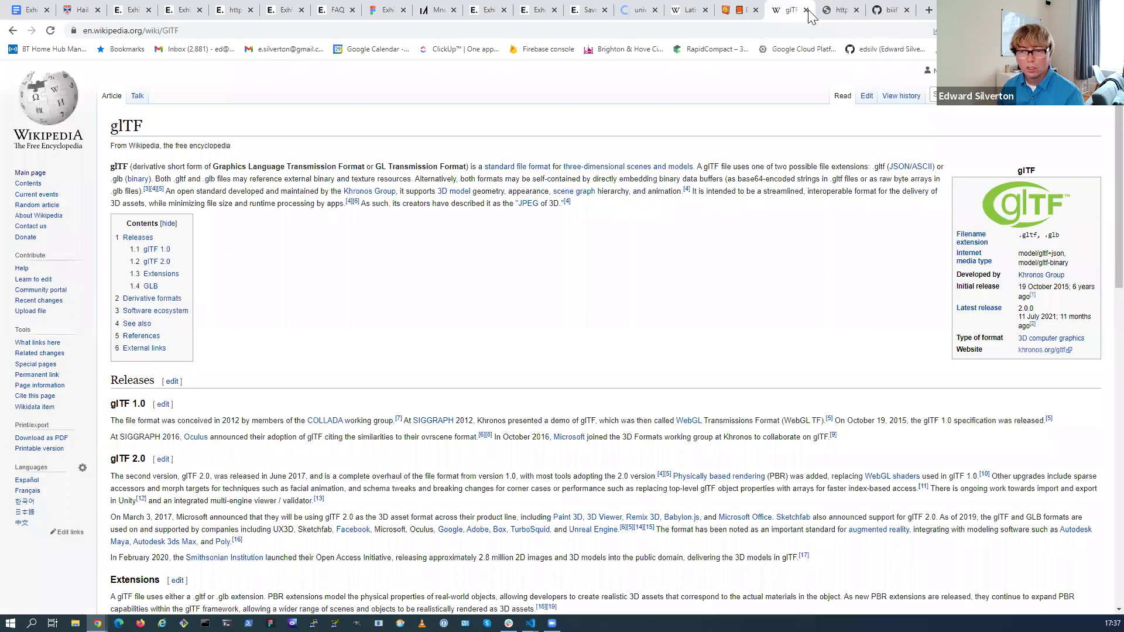
pyautogui.click(806, 10)
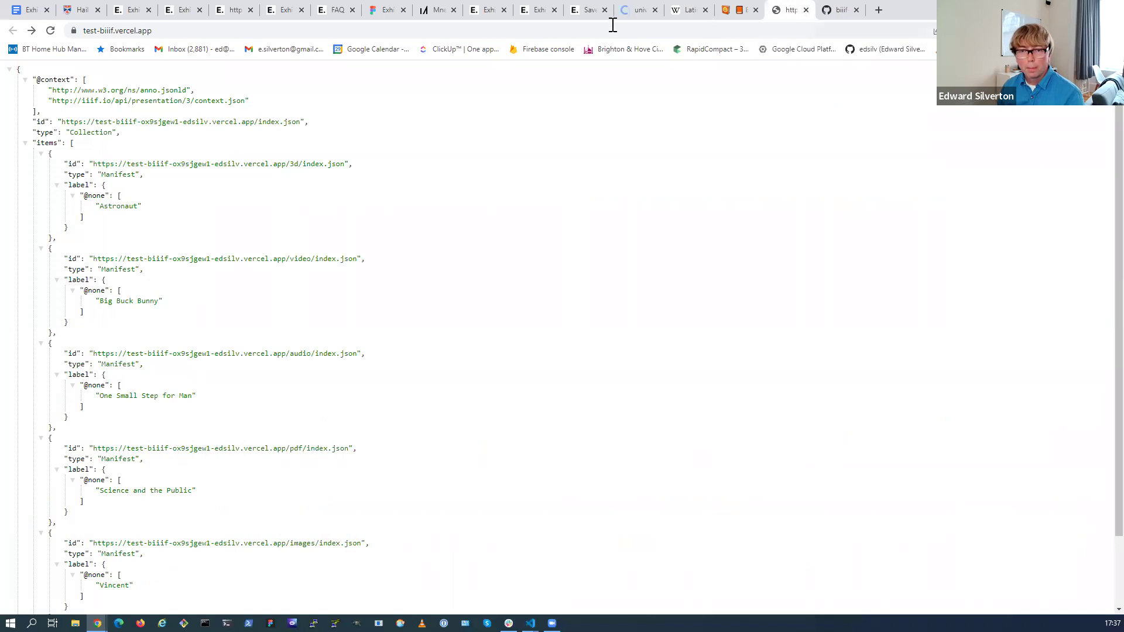
# - Show the Exhibit editor with the 'Jane Austen : Books and Biography' exhibit and its desk model
pyautogui.click(487, 14)
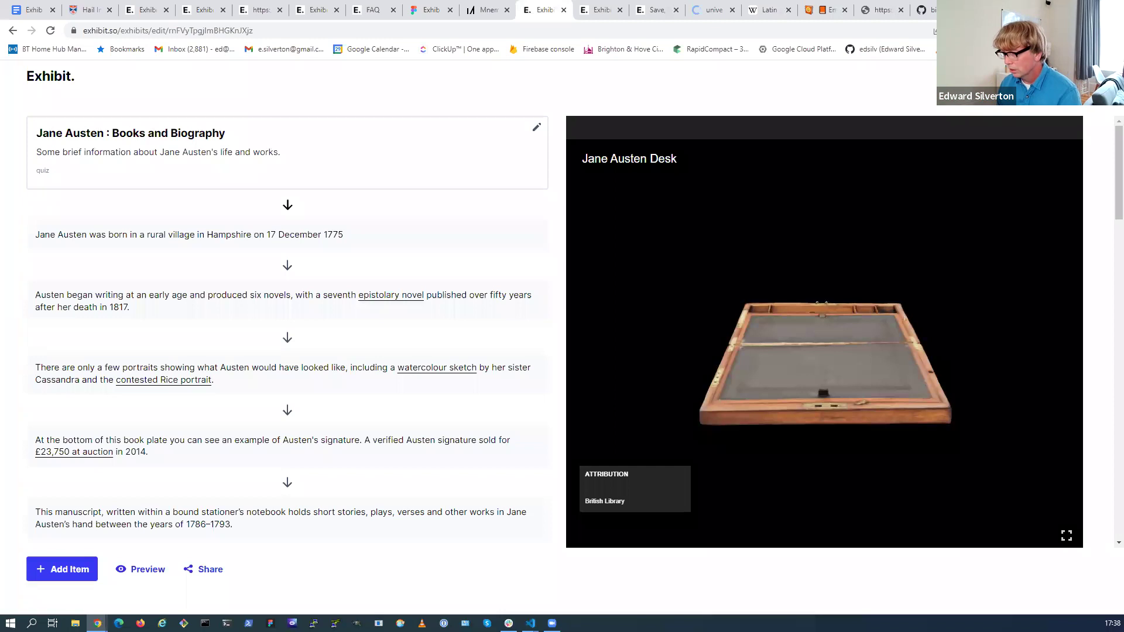
pyautogui.hotkey('alt', 'Tab')
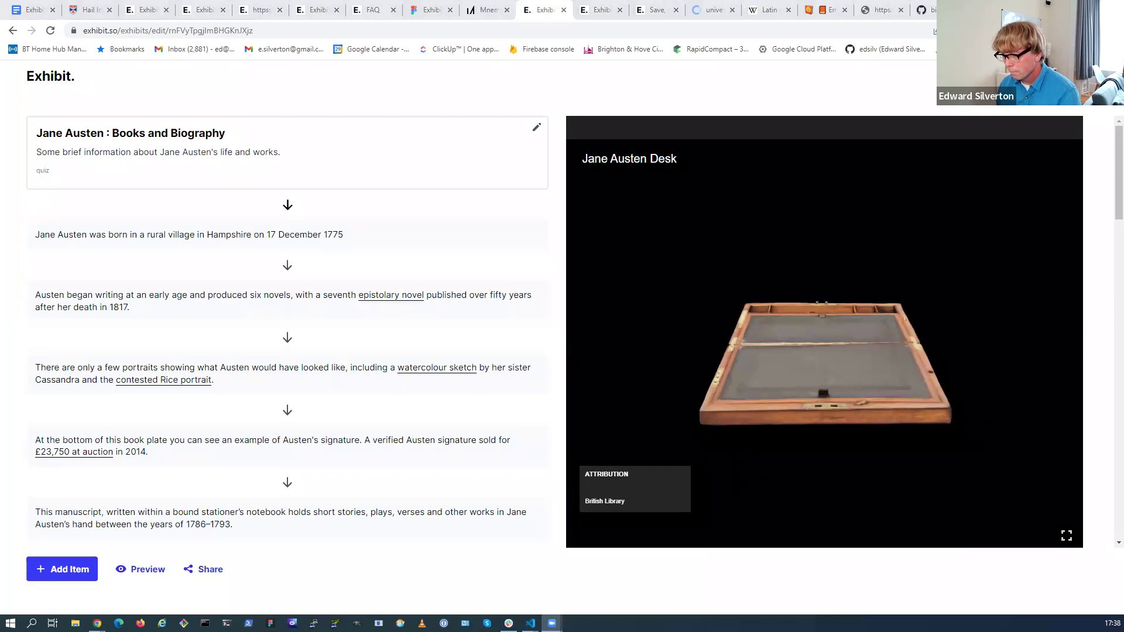
pyautogui.hotkey('alt', 'Tab')
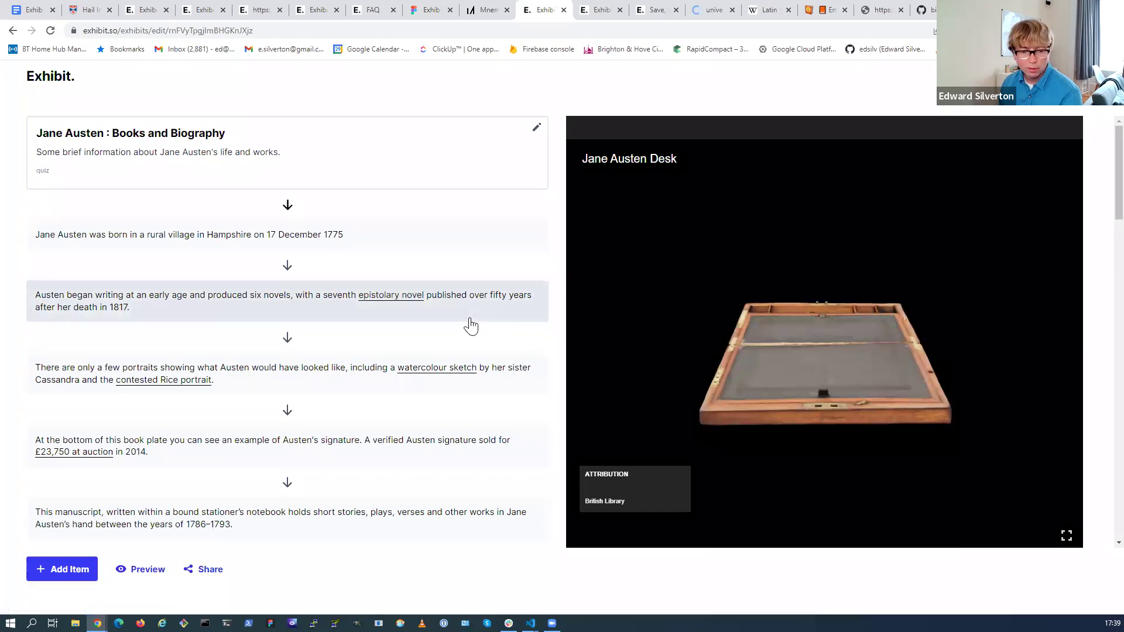
# - Rotate and zoom the Jane Austen Desk model to view its underside, sides and angled top
pyautogui.moveTo(856, 409); pyautogui.dragTo(889, 411)
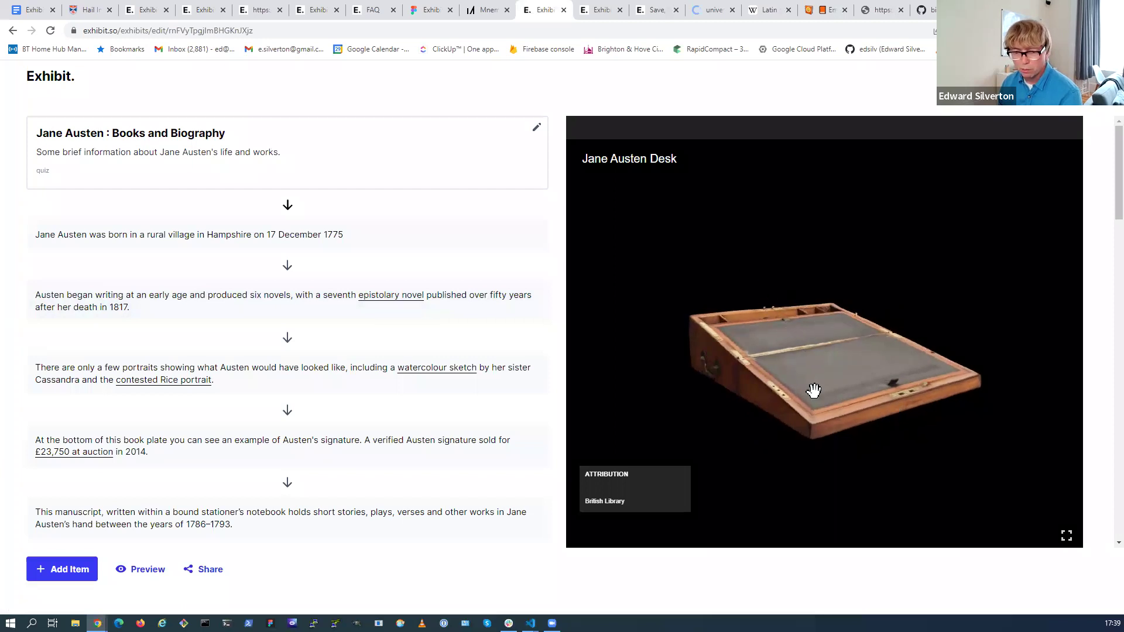
pyautogui.moveTo(857, 359); pyautogui.dragTo(746, 414)
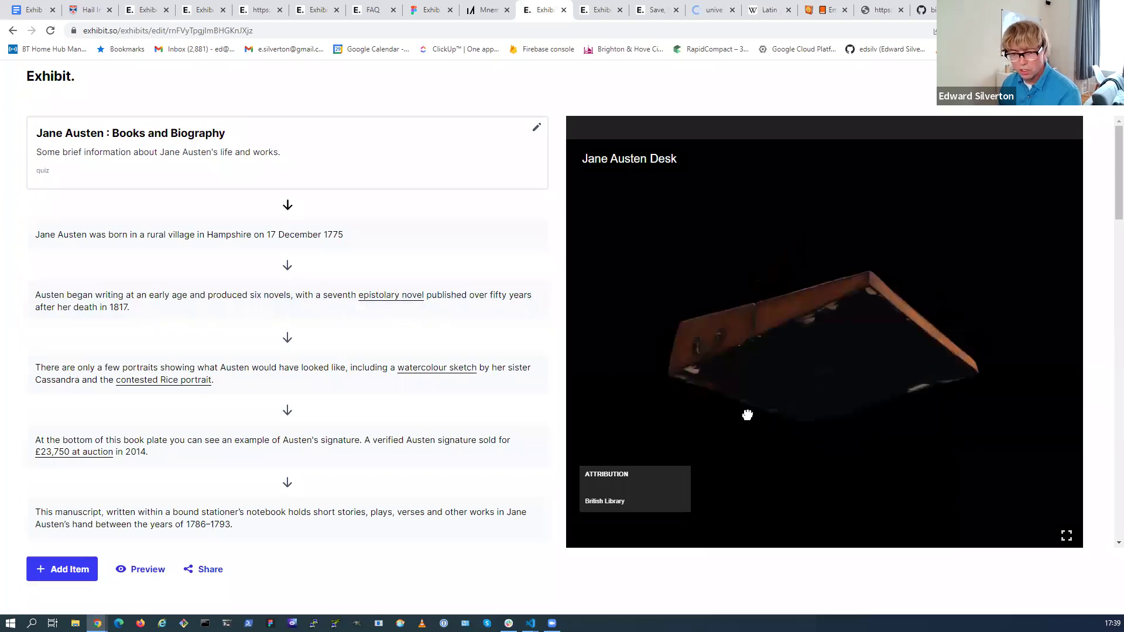
pyautogui.scroll(5, 761, 401)
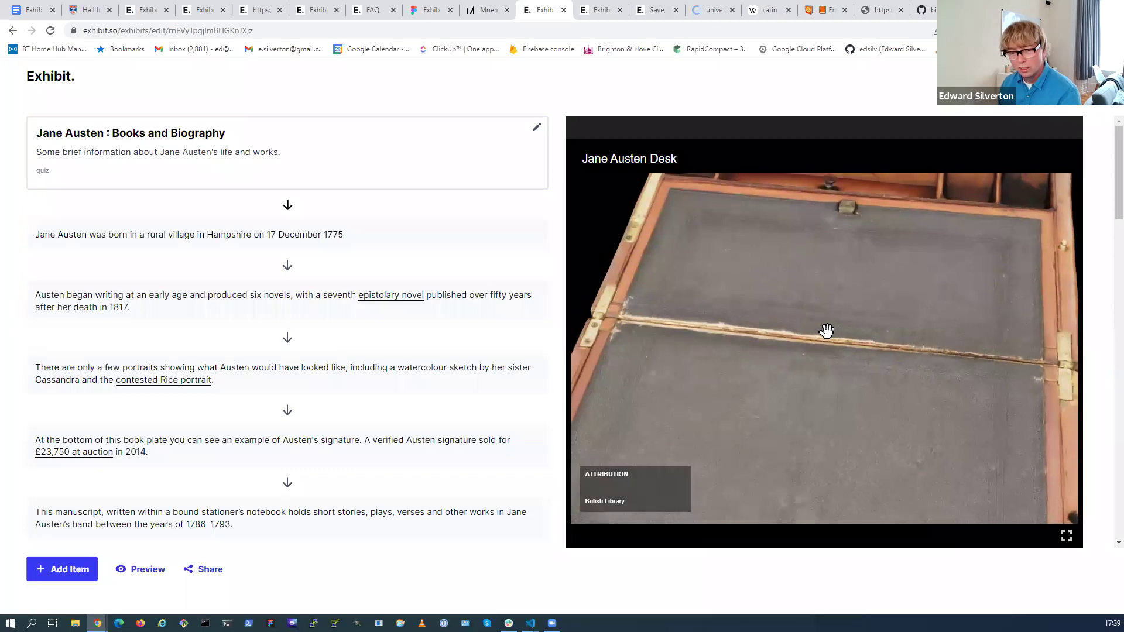
pyautogui.scroll(-5, 814, 374)
pyautogui.moveTo(808, 381); pyautogui.dragTo(880, 349)
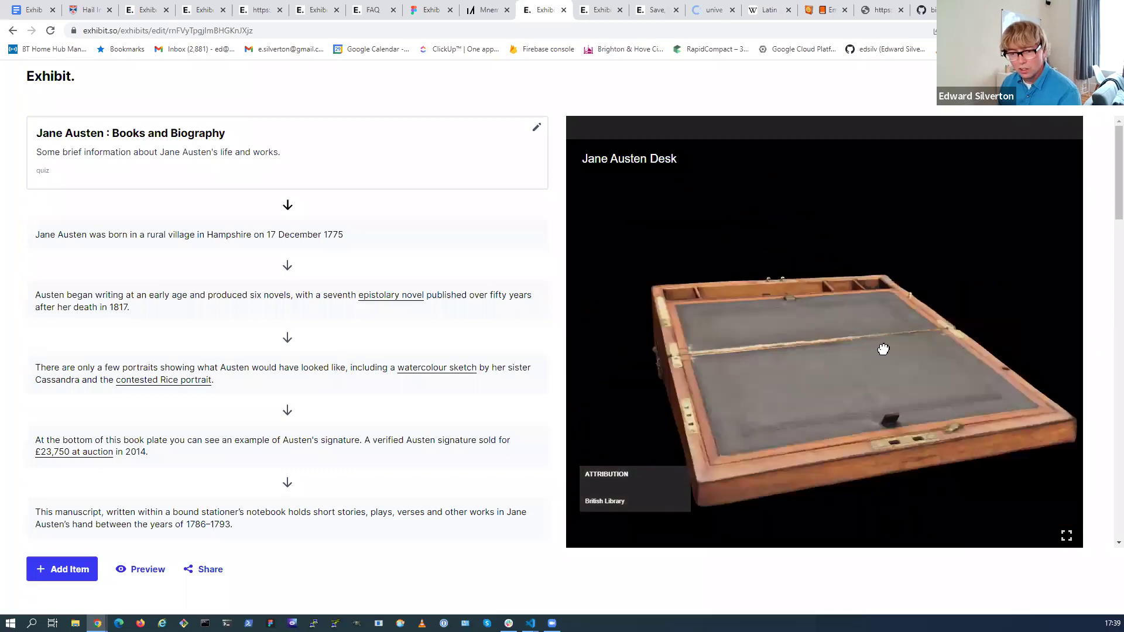
pyautogui.scroll(-3, 884, 346)
pyautogui.scroll(-2, 870, 346)
pyautogui.moveTo(874, 349); pyautogui.dragTo(792, 362)
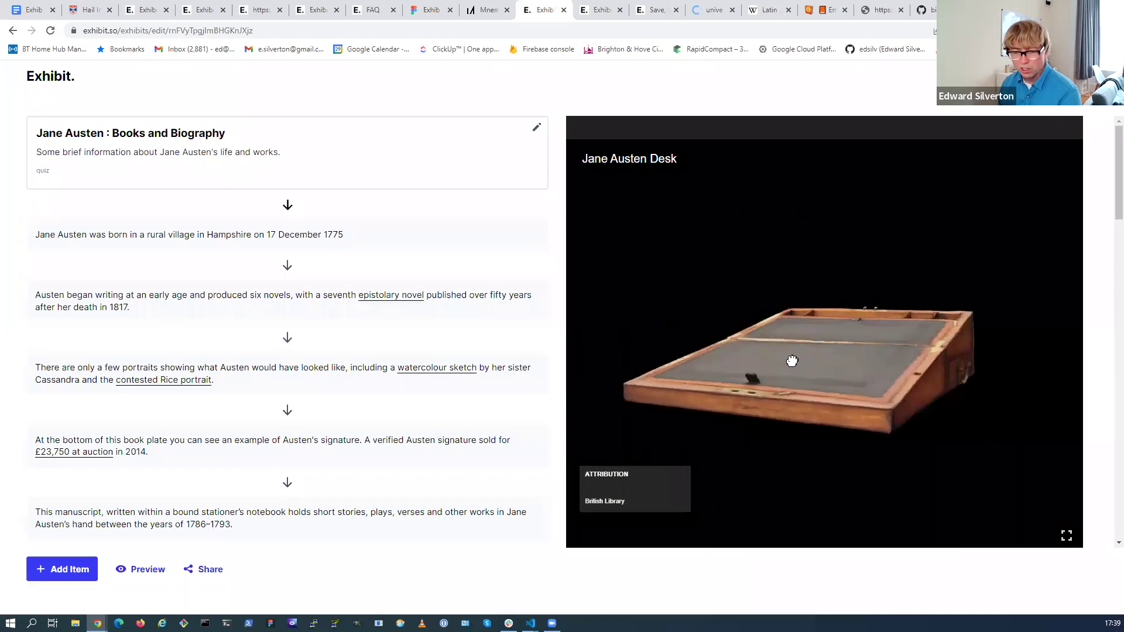
pyautogui.scroll(3, 792, 361)
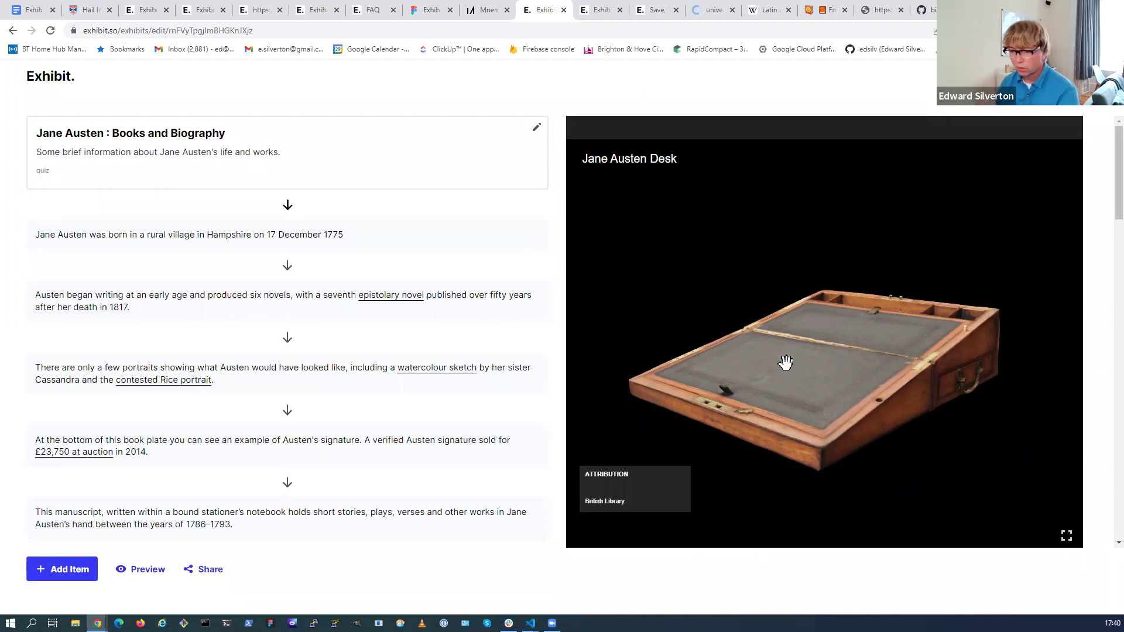
pyautogui.click(78, 576)
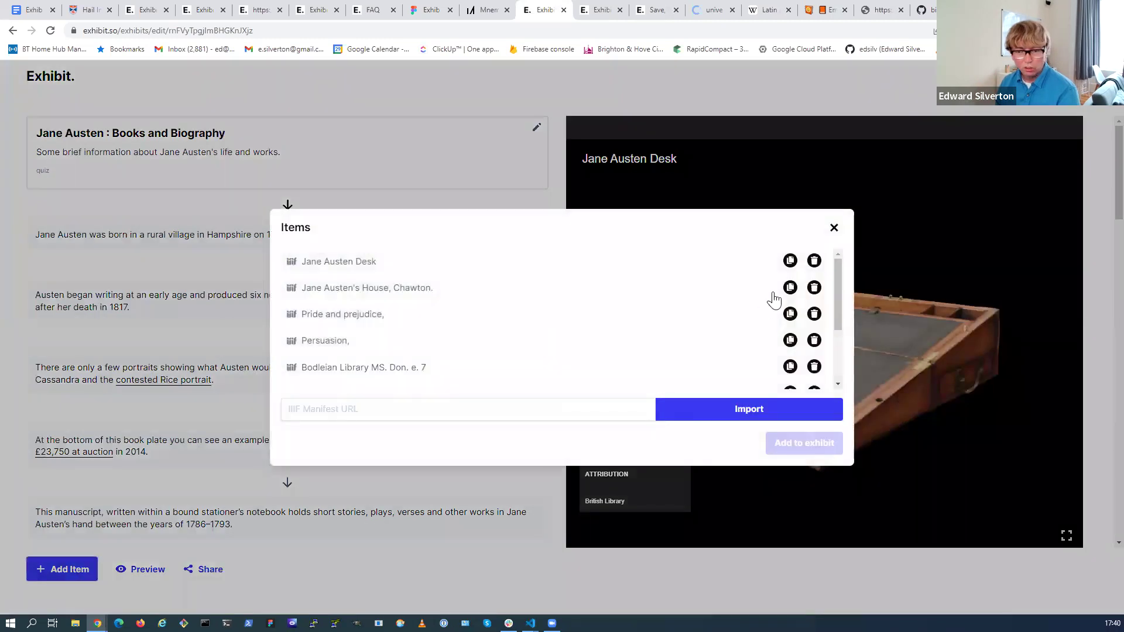
pyautogui.click(834, 228)
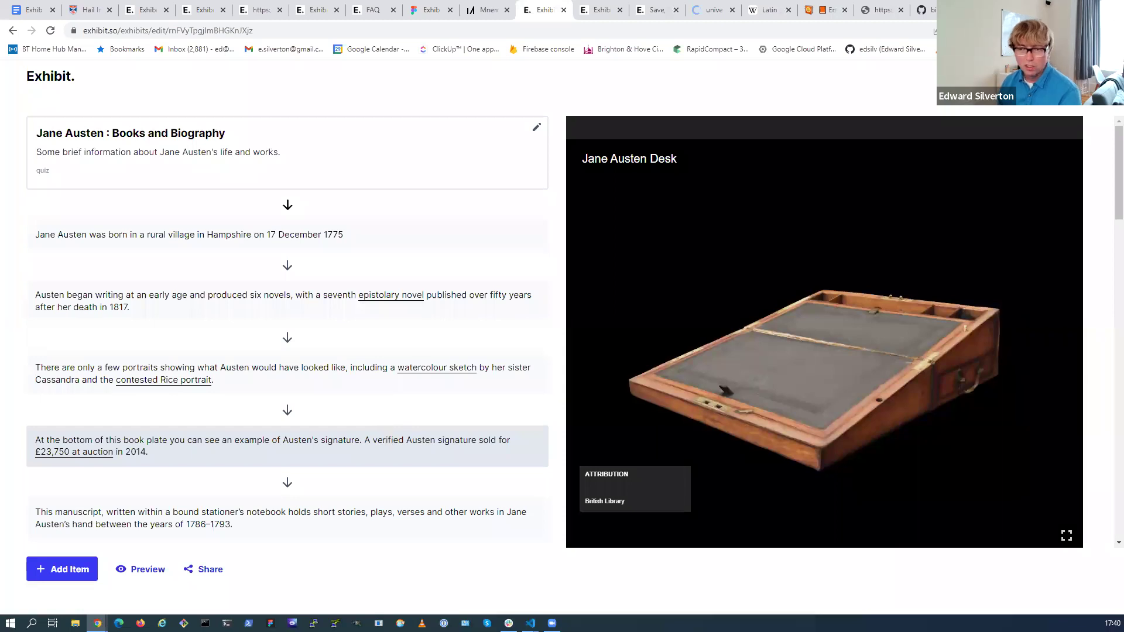
# - Load universalviewer.dev in a new tab to show the 'Wunder der Vererbung' demo book
pyautogui.hotkey('ctrl', 't')
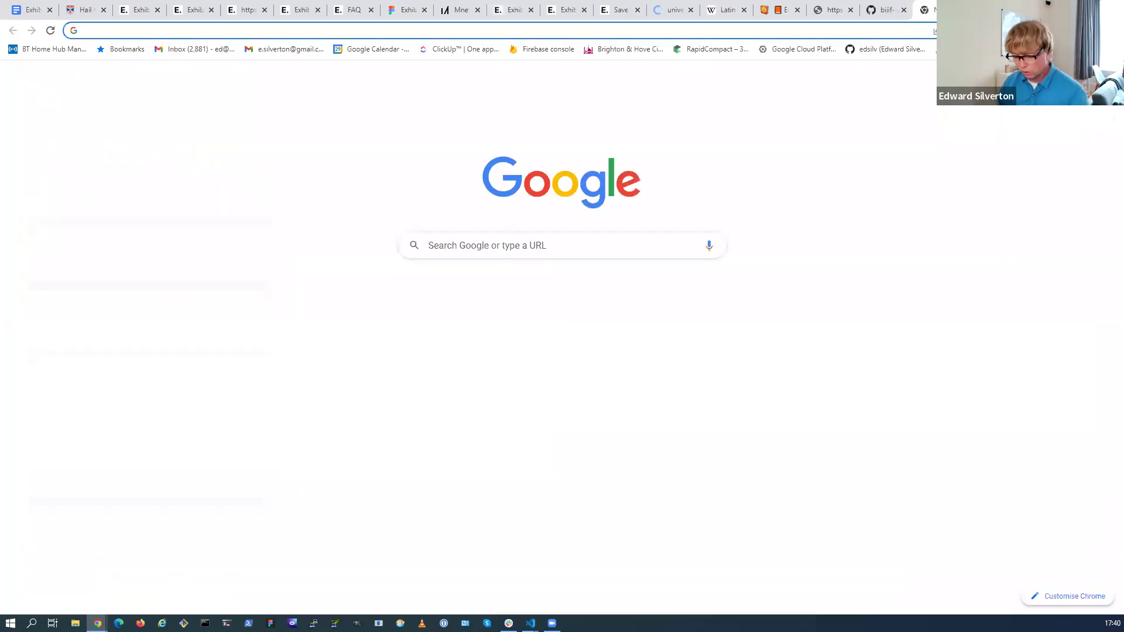
pyautogui.write('univer')
pyautogui.press('Return')
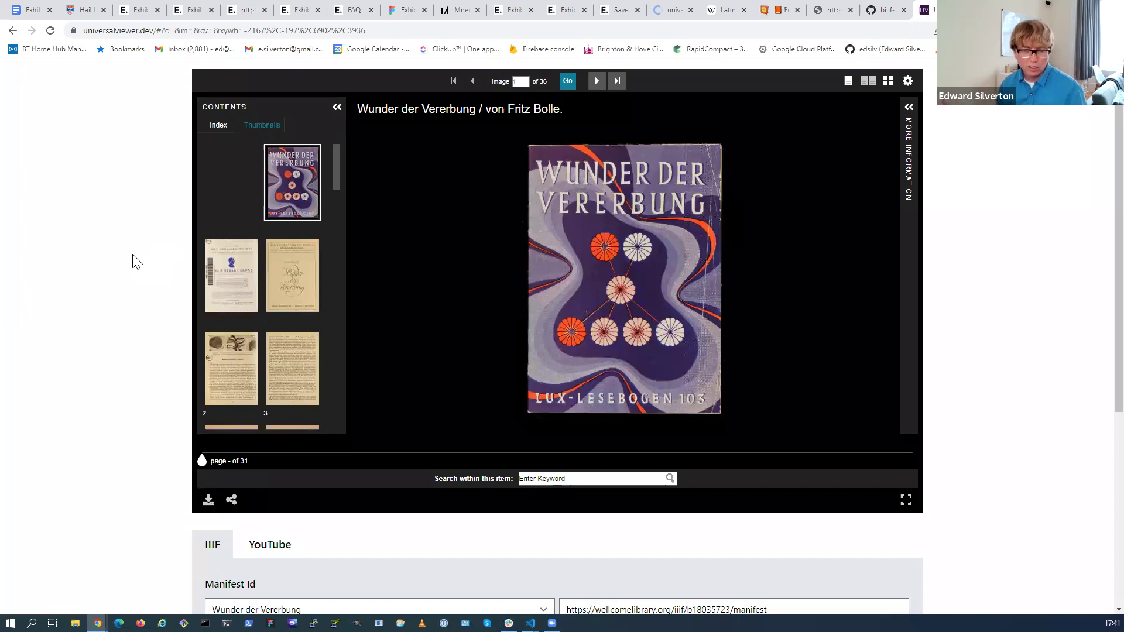
pyautogui.moveTo(436, 386)
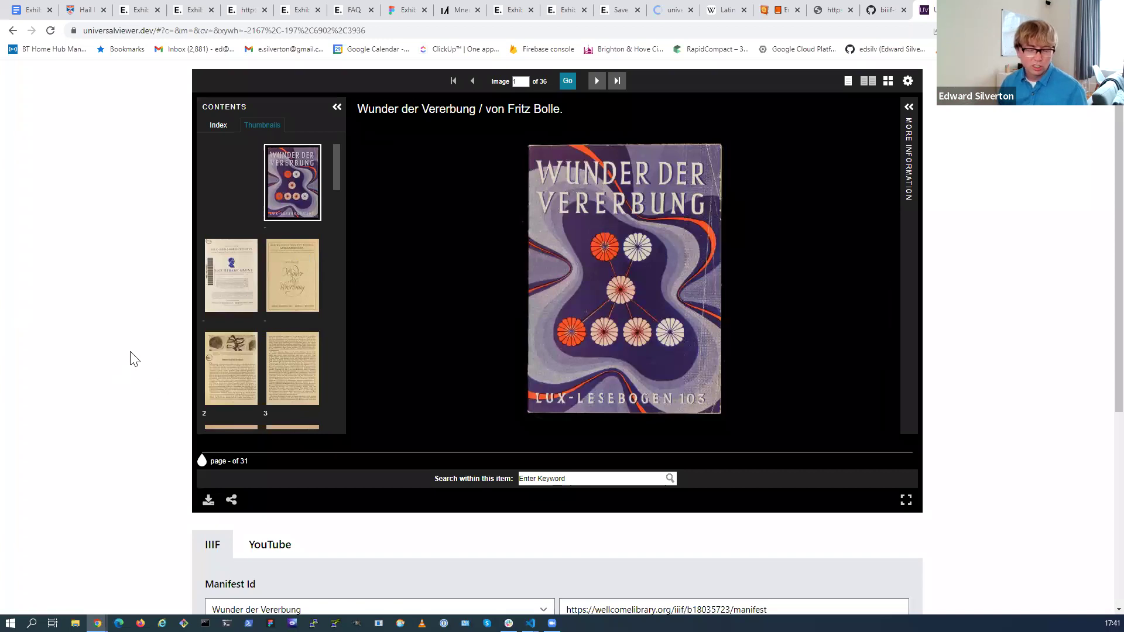